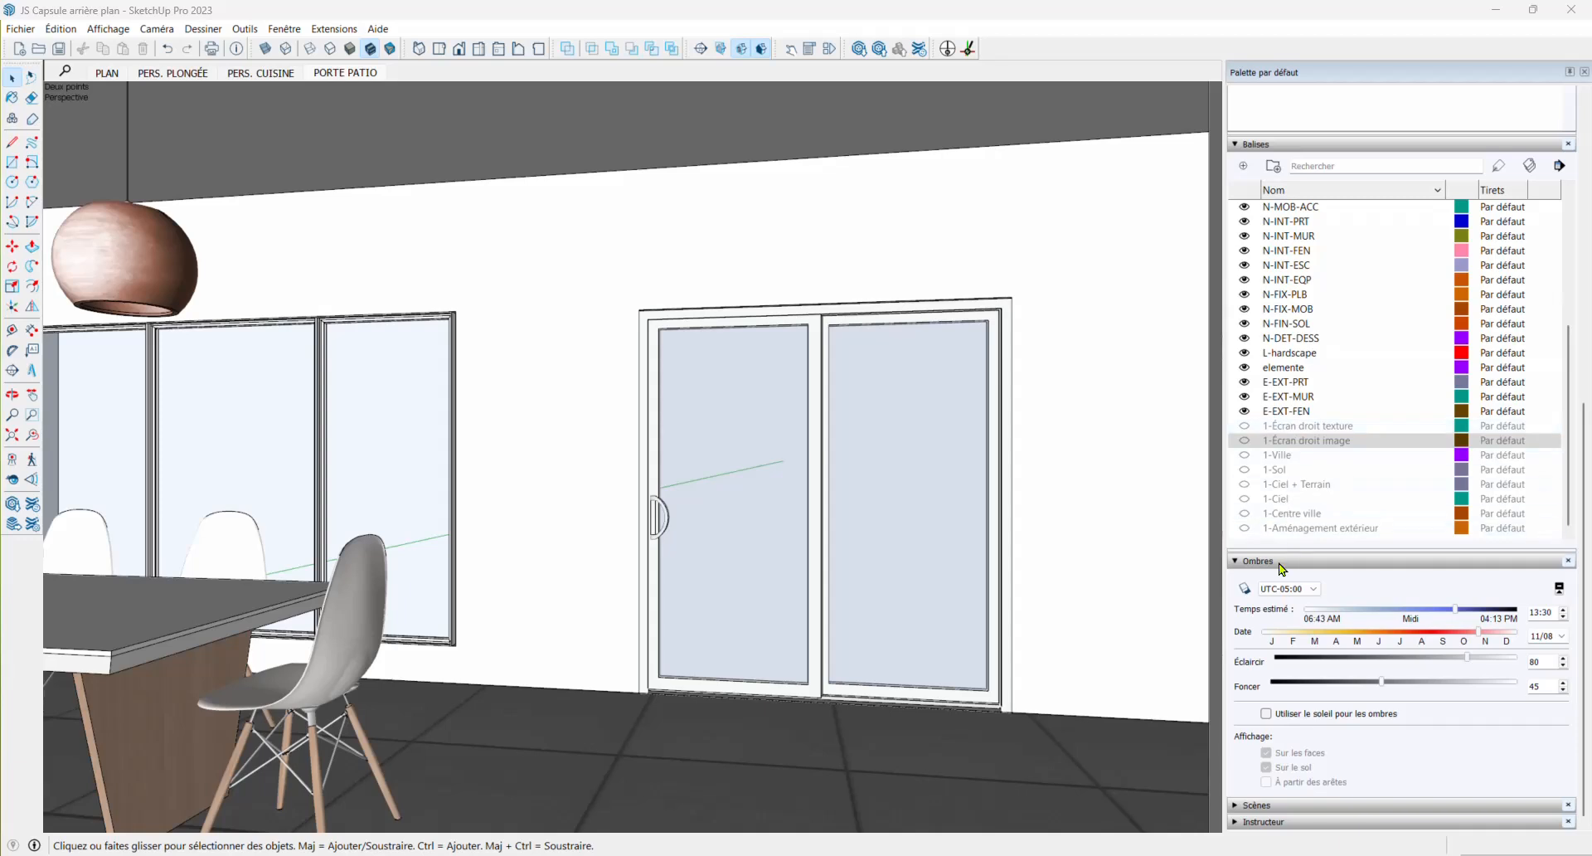
# Turn on the model's shadows and view the whole building from outside
pyautogui.click(1245, 590)
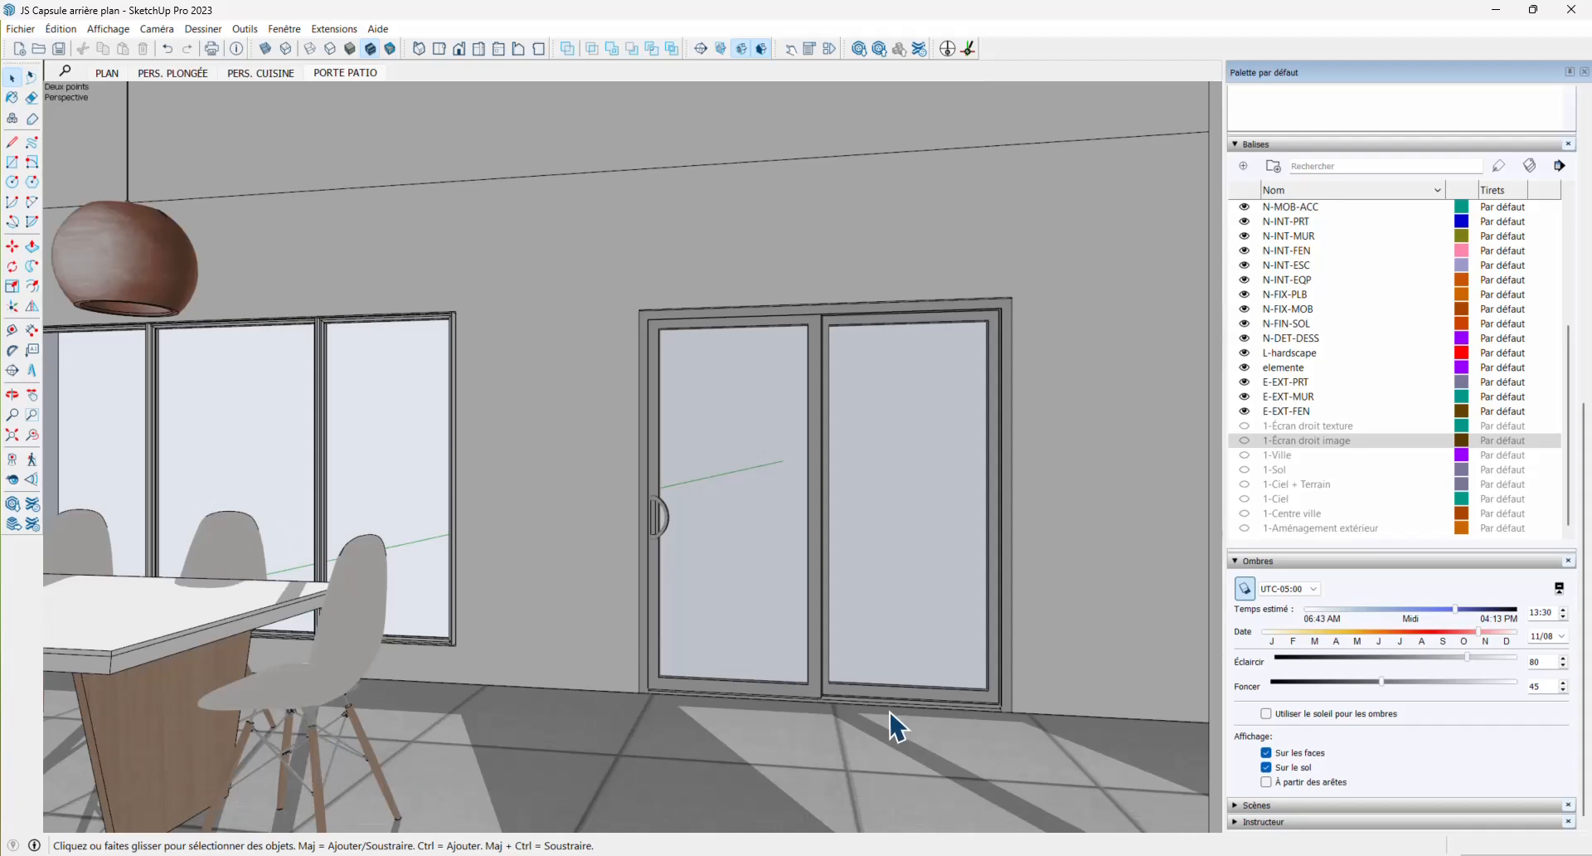
pyautogui.click(1245, 590)
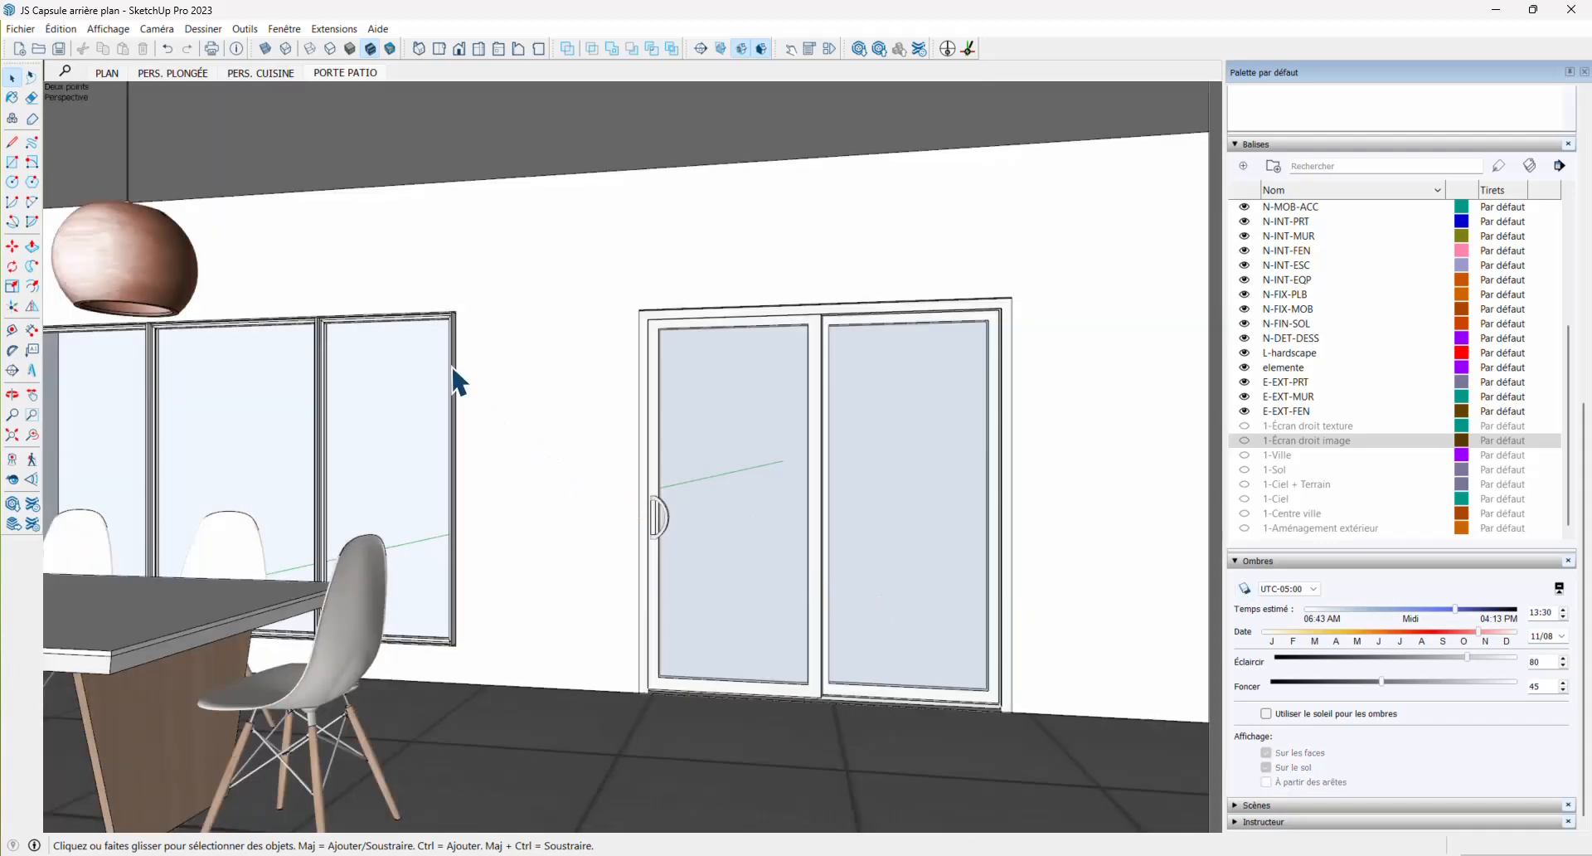
pyautogui.moveTo(459, 383); pyautogui.dragTo(749, 650, button='middle')
pyautogui.scroll(-2, 715, 504)
pyautogui.scroll(-10, 714, 504)
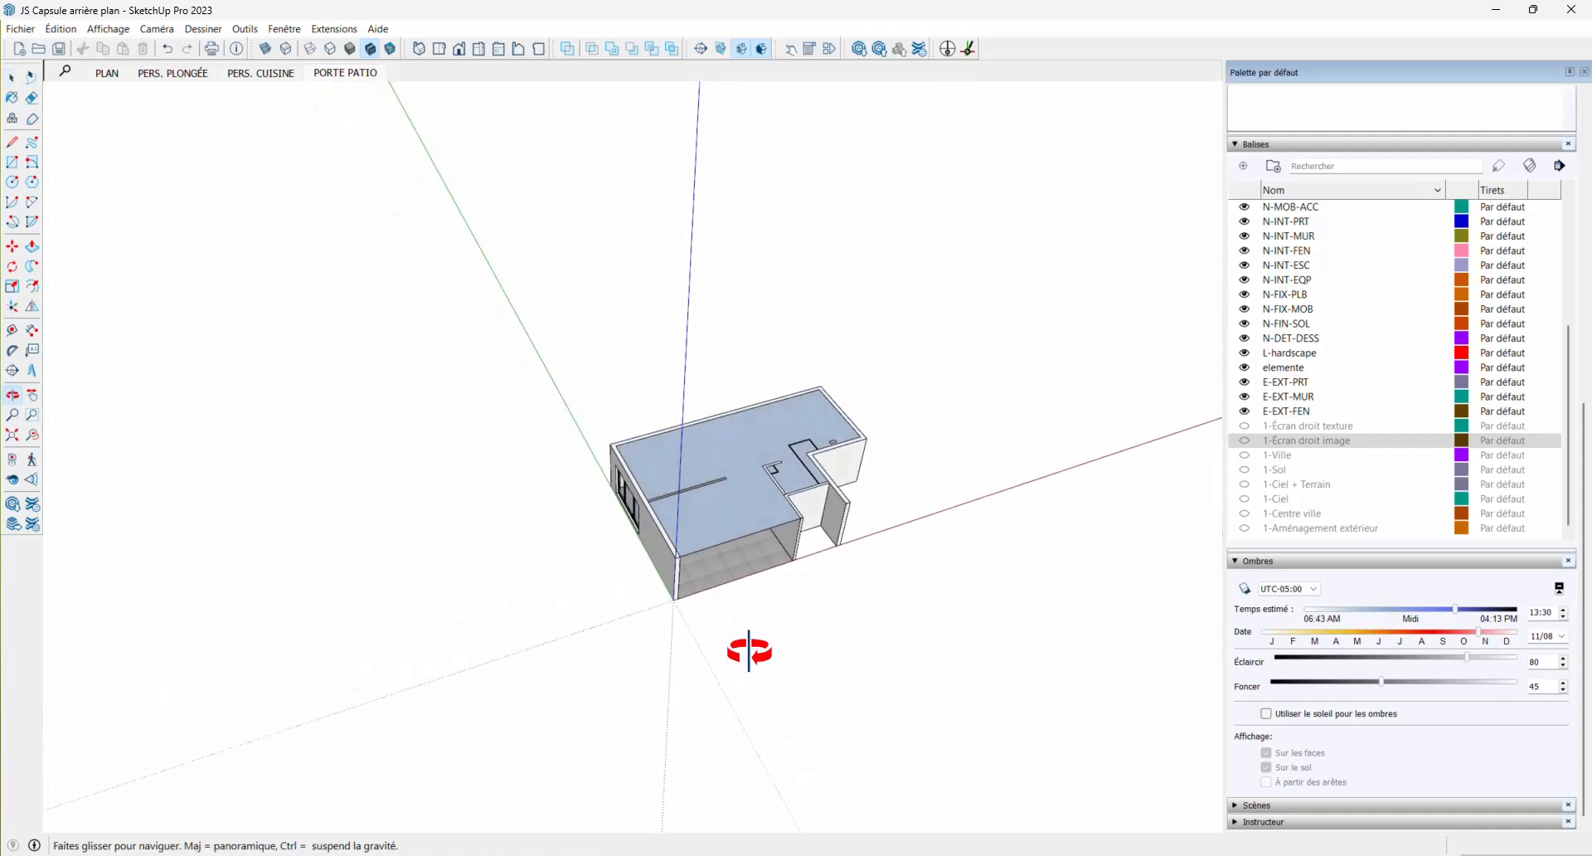
pyautogui.click(1244, 590)
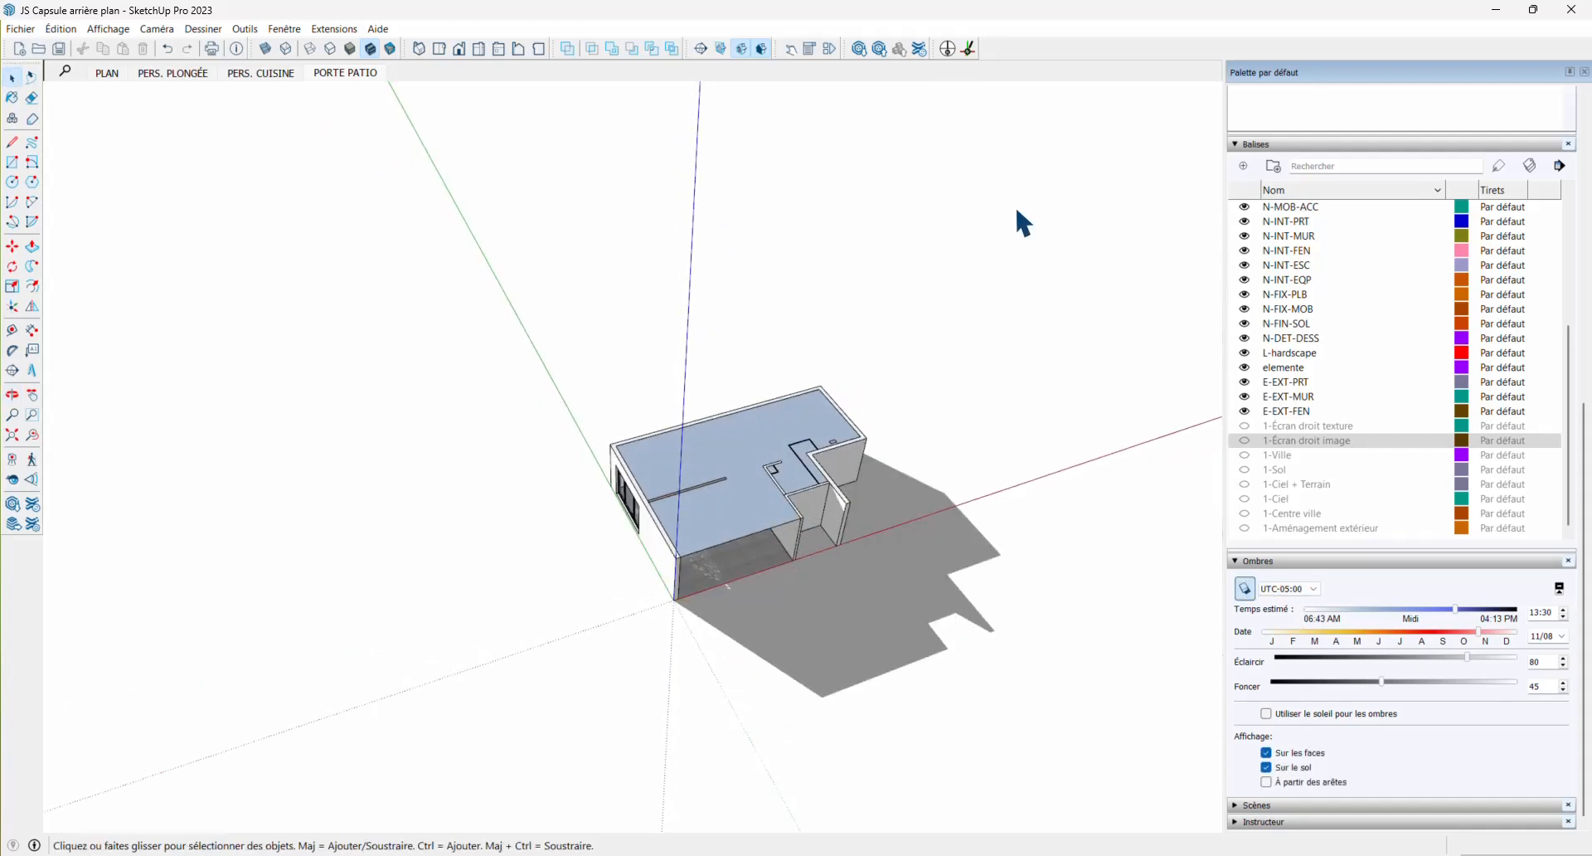
# Display the solar north line and set the north direction along the green axis
pyautogui.click(948, 48)
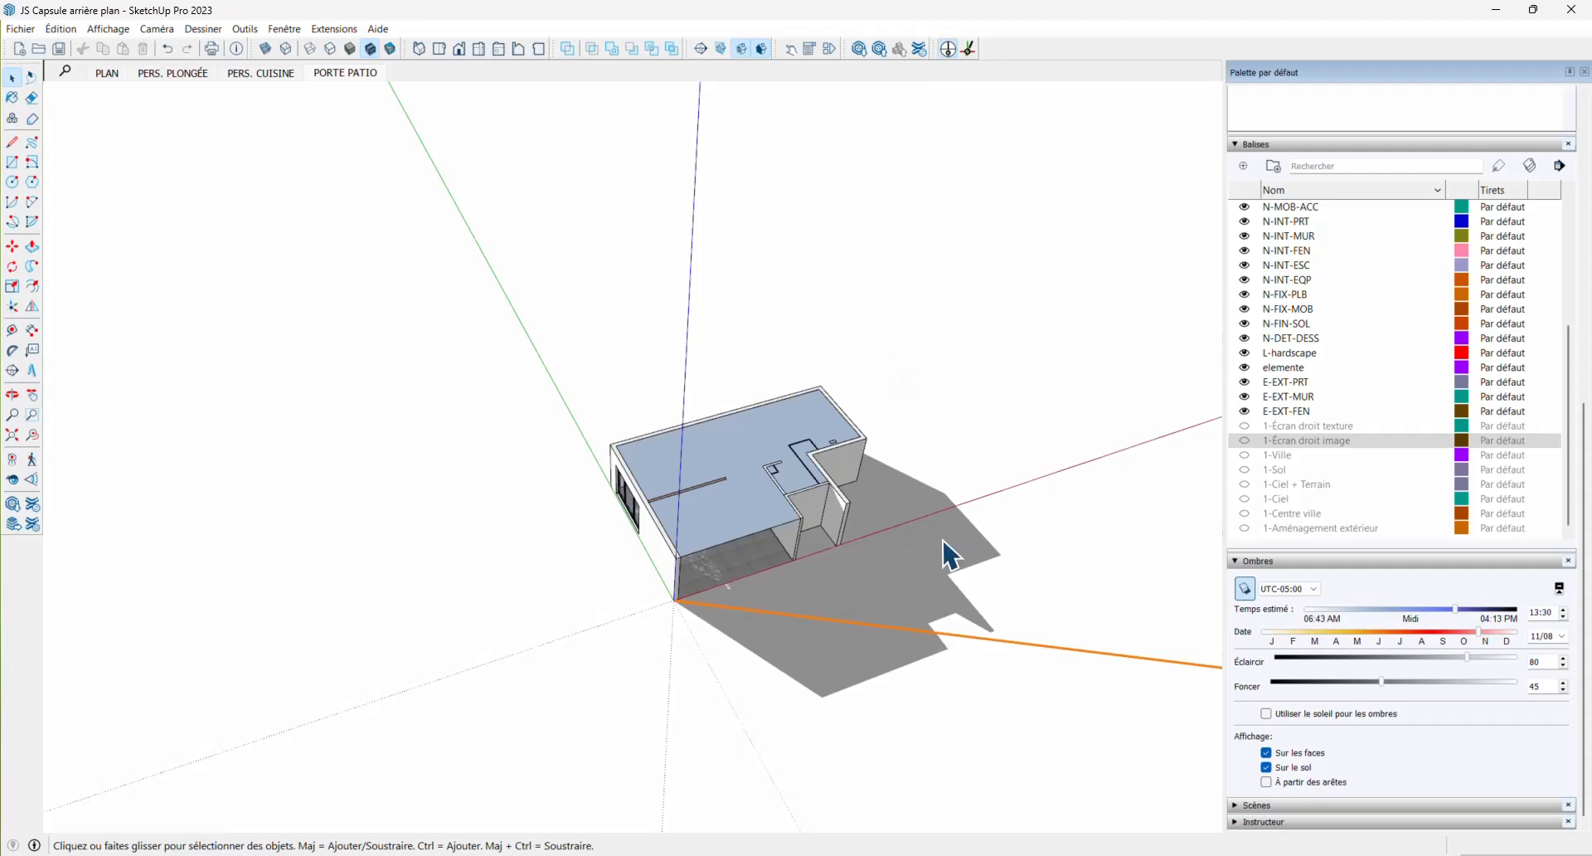
pyautogui.click(969, 48)
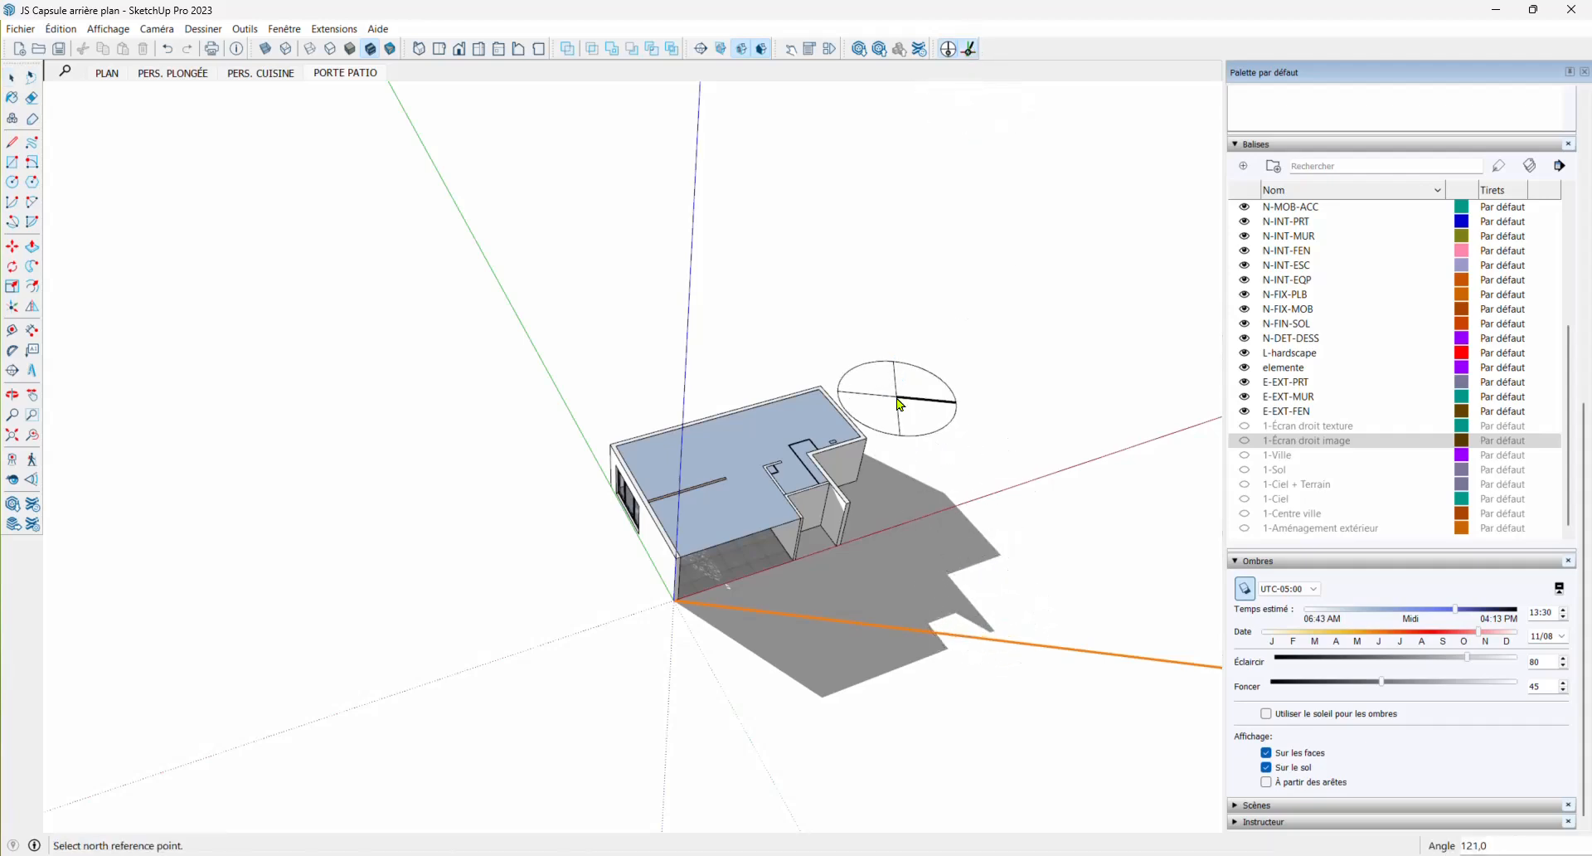
pyautogui.click(896, 398)
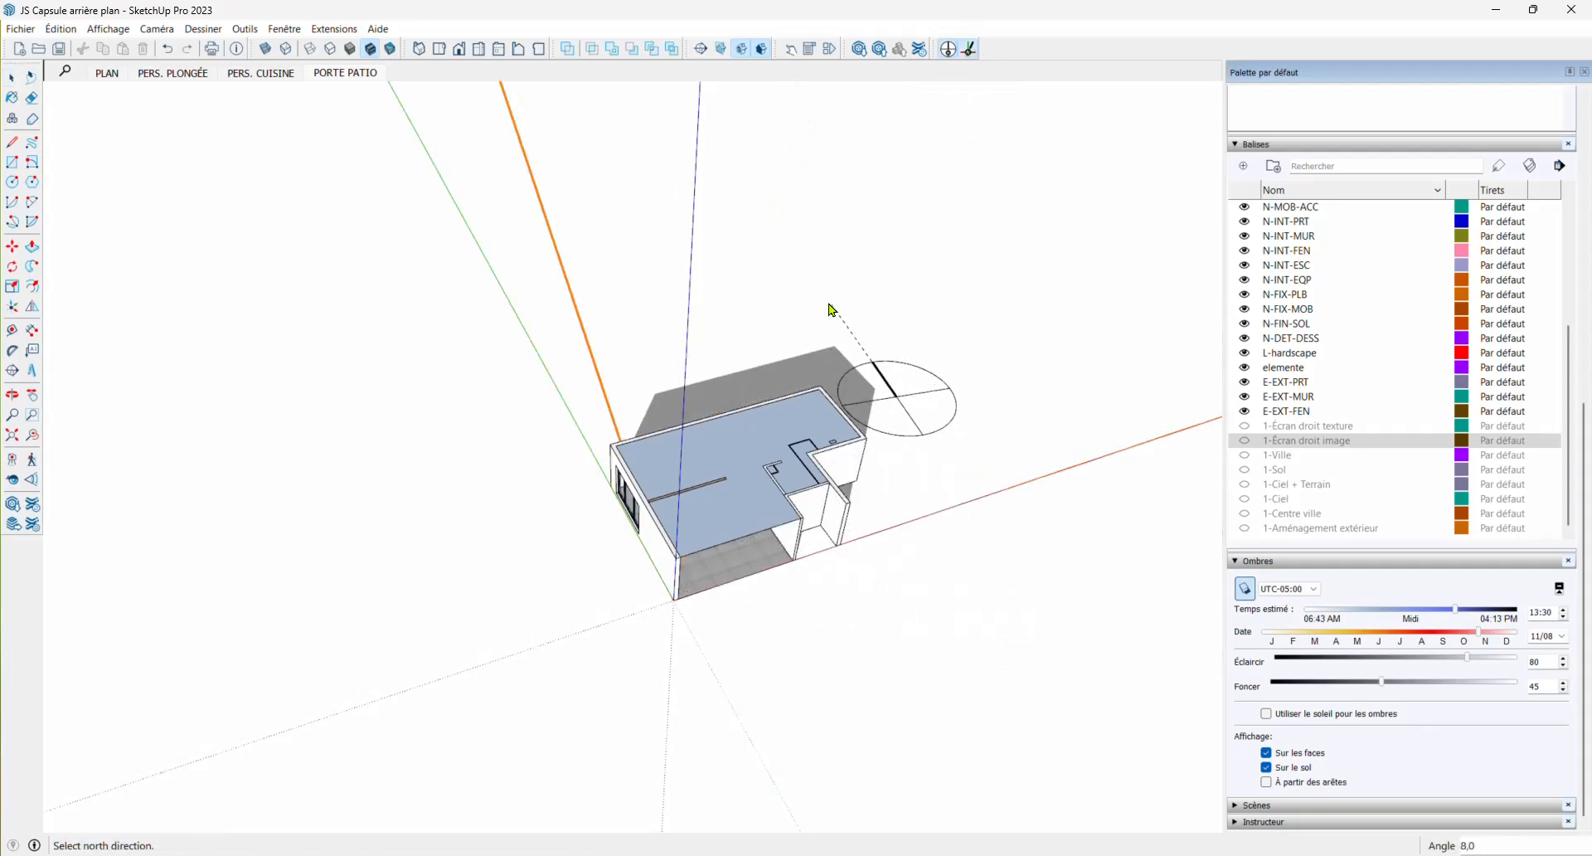
pyautogui.click(802, 298)
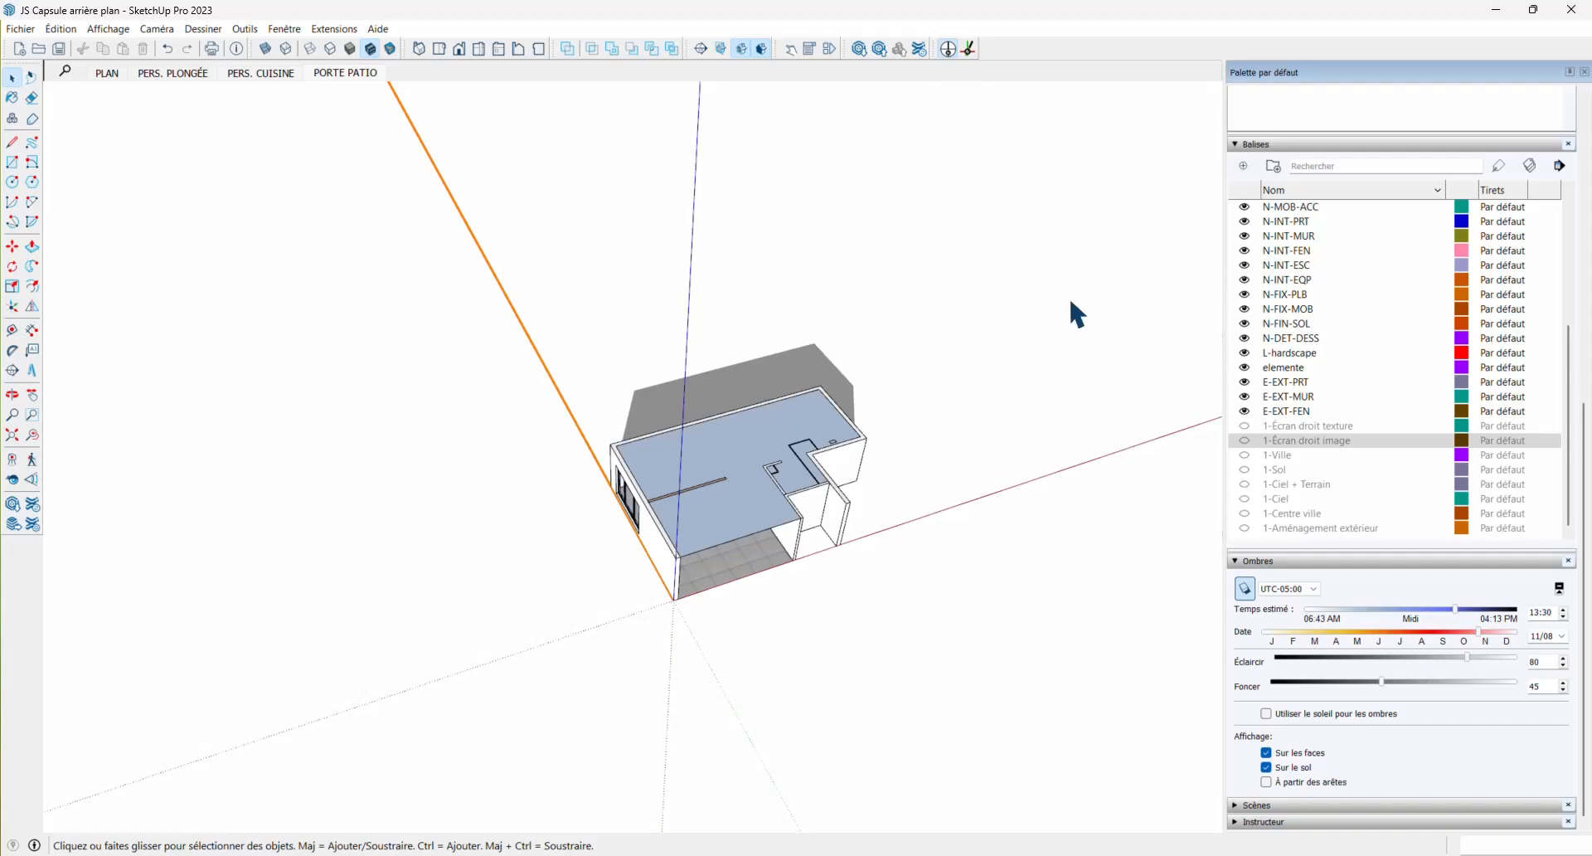
# Examine how the sun shadows fall around the building, the perforated screen and the patio door
pyautogui.moveTo(1067, 510); pyautogui.dragTo(709, 331, button='middle')
pyautogui.scroll(5, 730, 502)
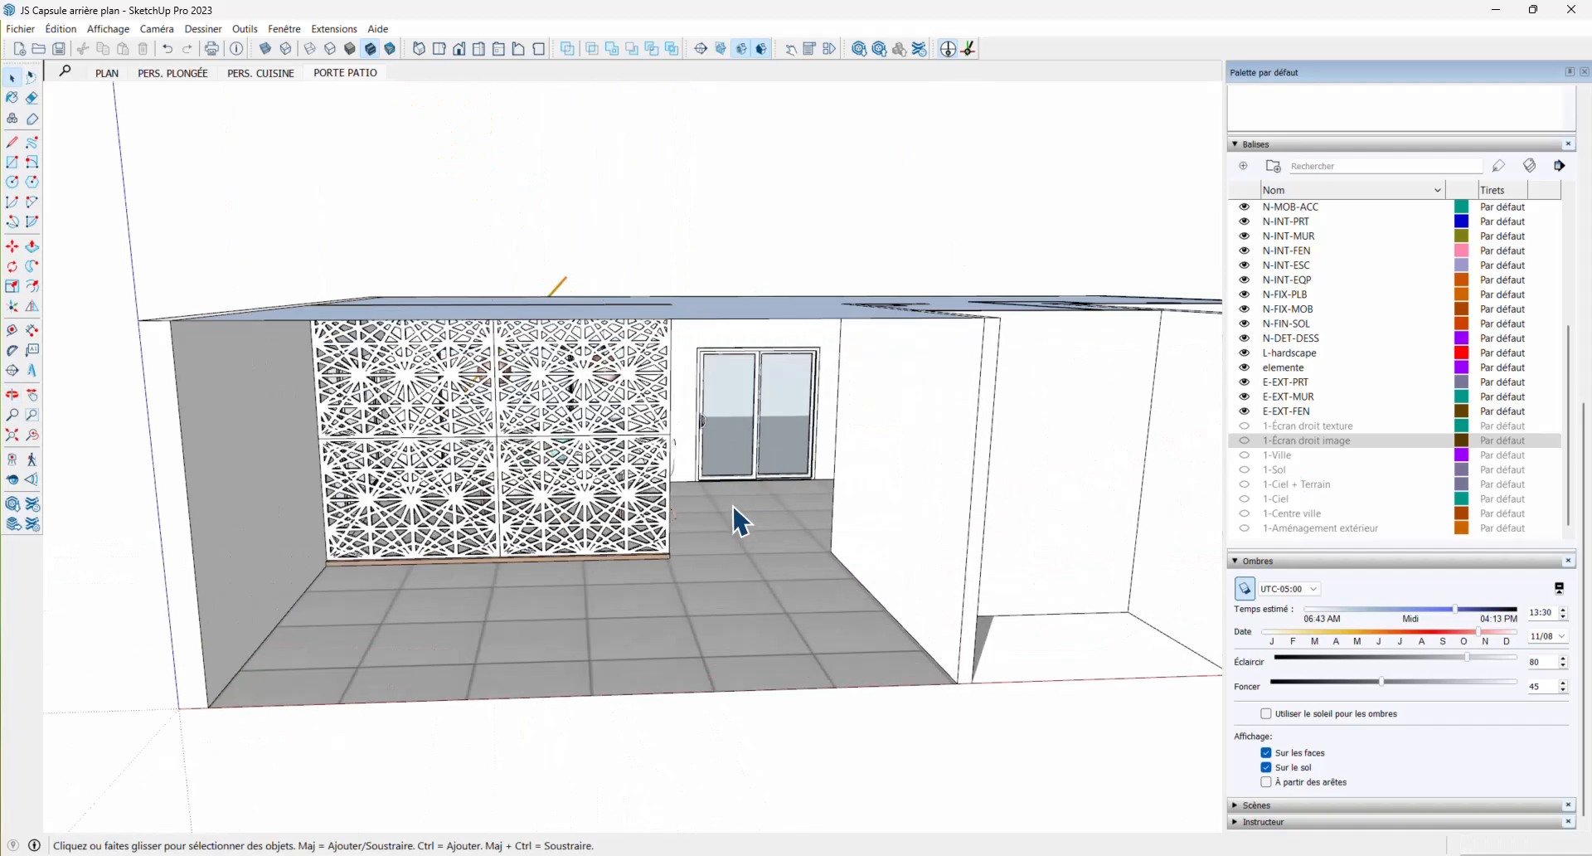
pyautogui.scroll(2, 733, 506)
pyautogui.scroll(-8, 733, 507)
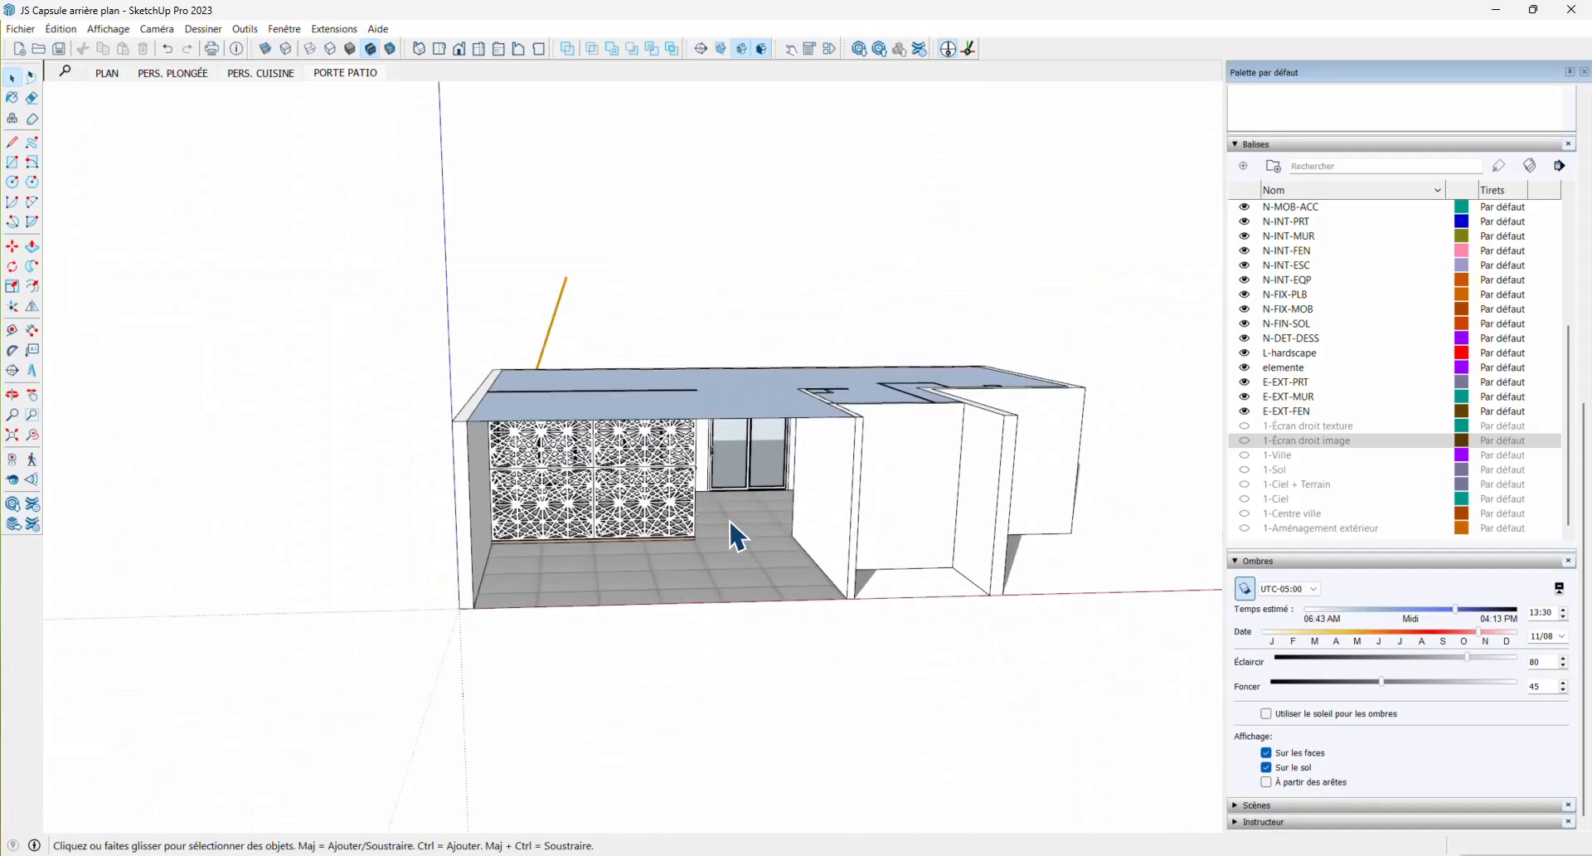
pyautogui.scroll(3, 725, 527)
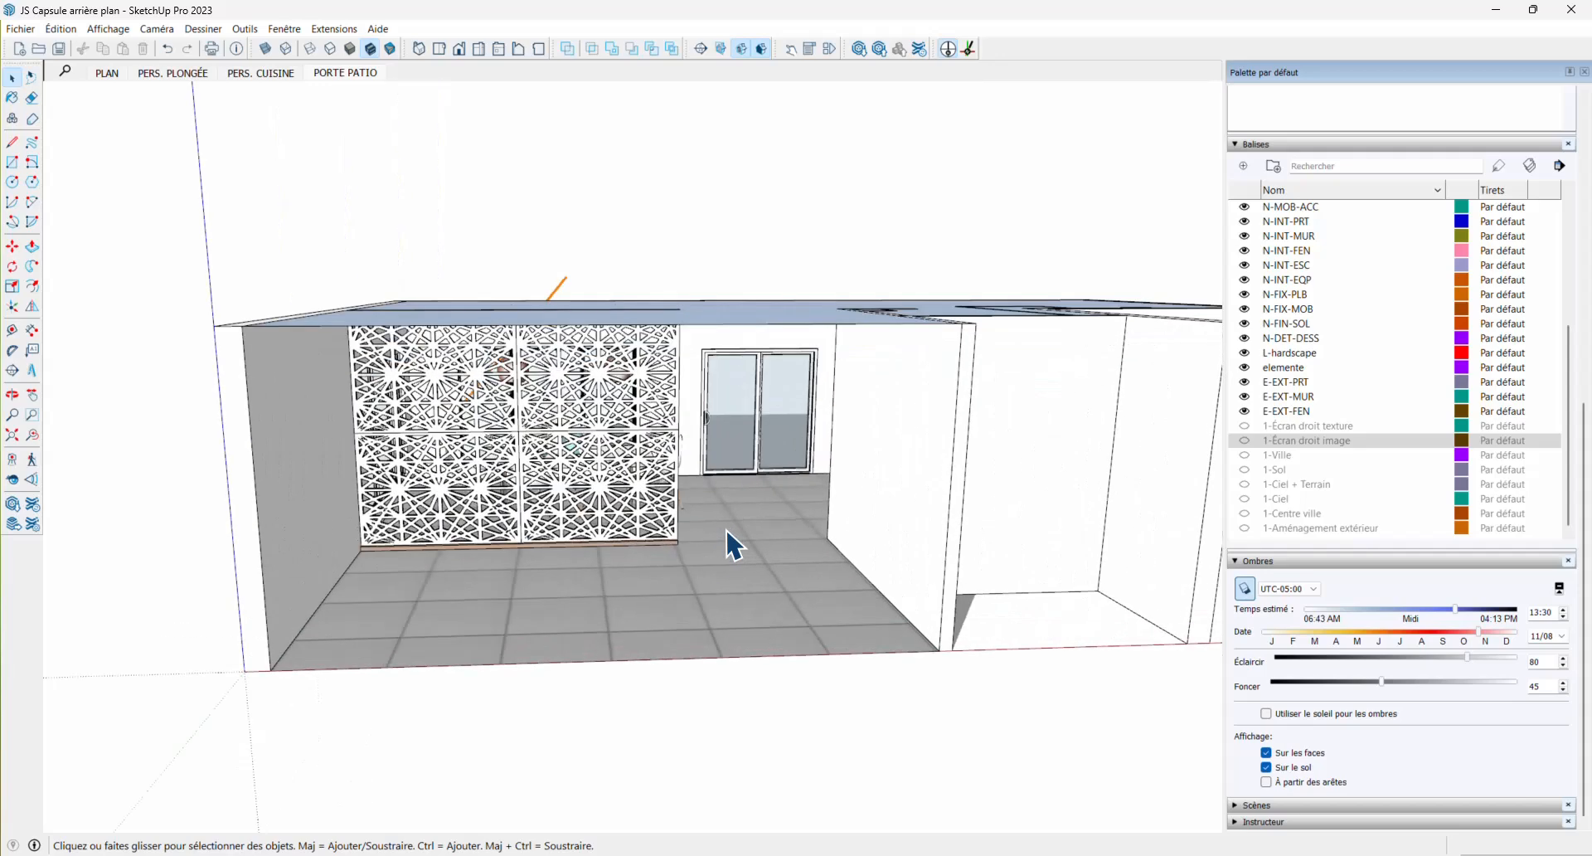
pyautogui.scroll(4, 725, 527)
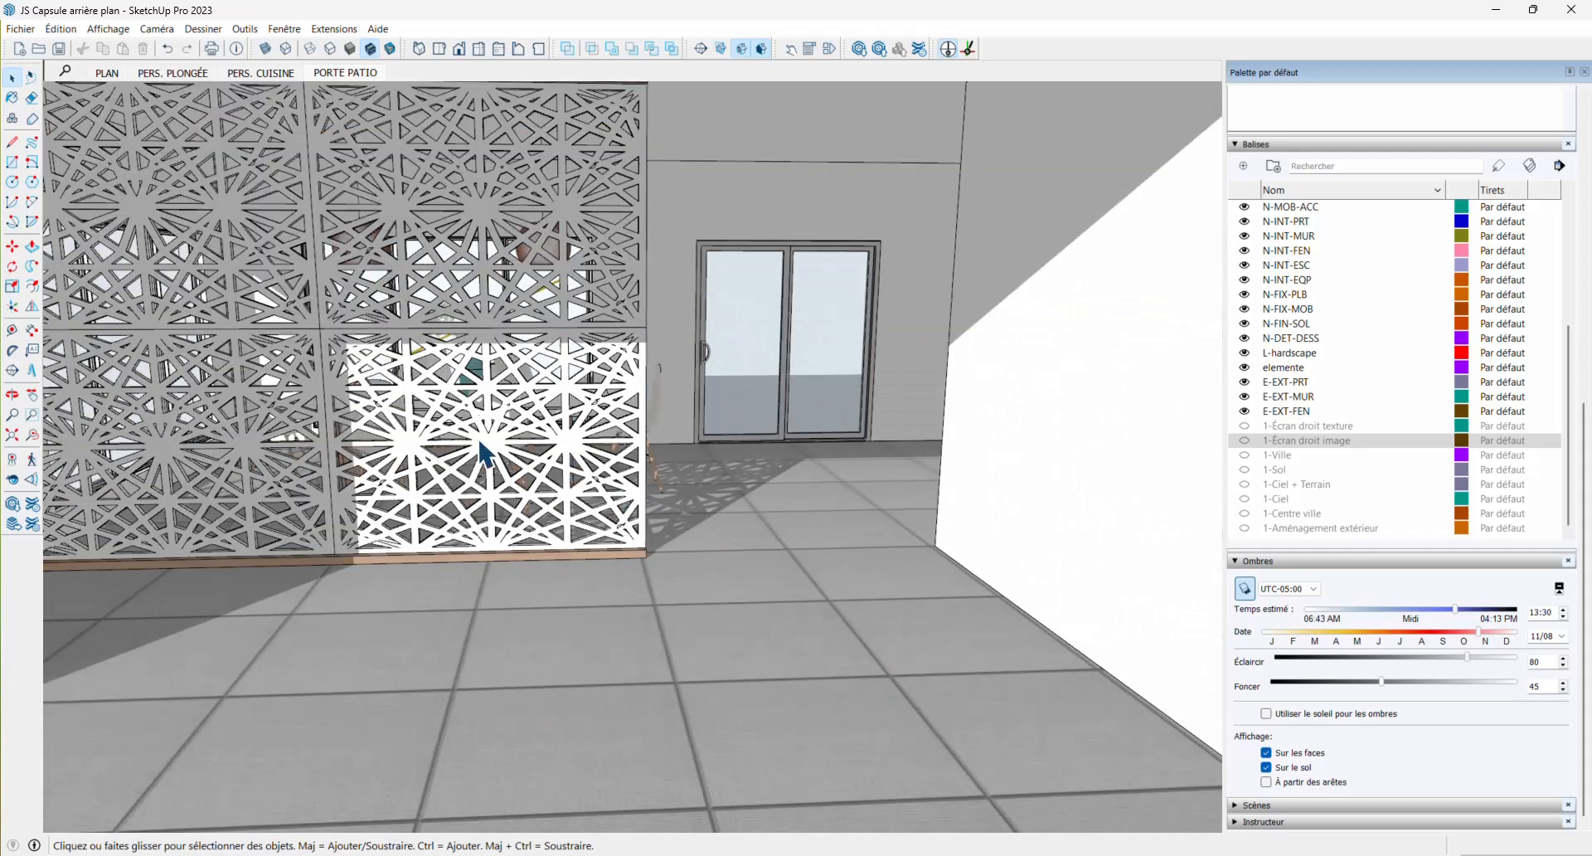
pyautogui.scroll(-6, 516, 479)
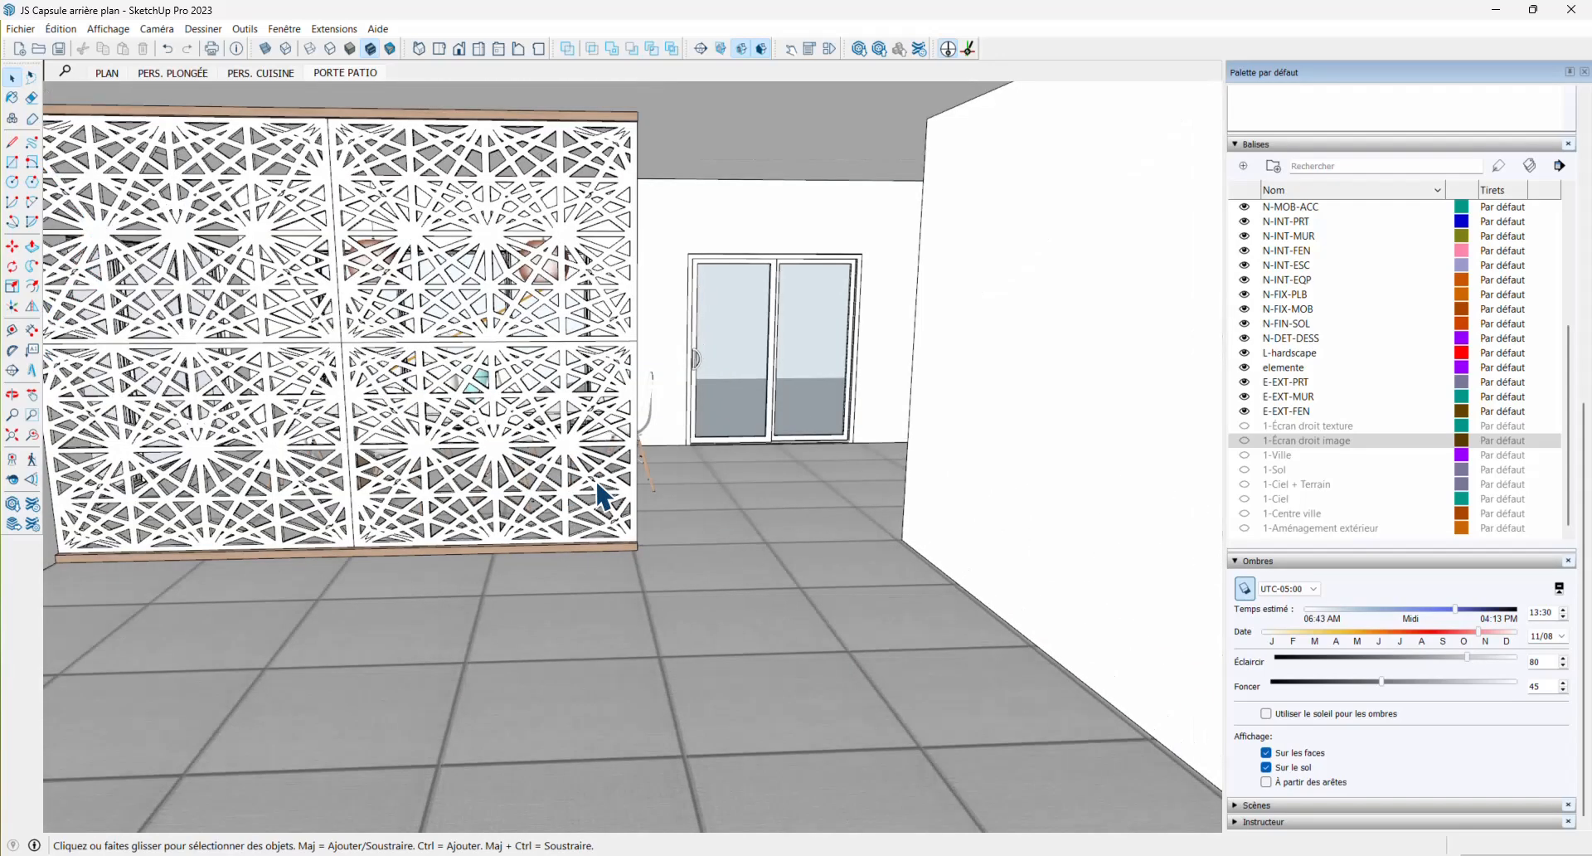
pyautogui.scroll(3, 697, 479)
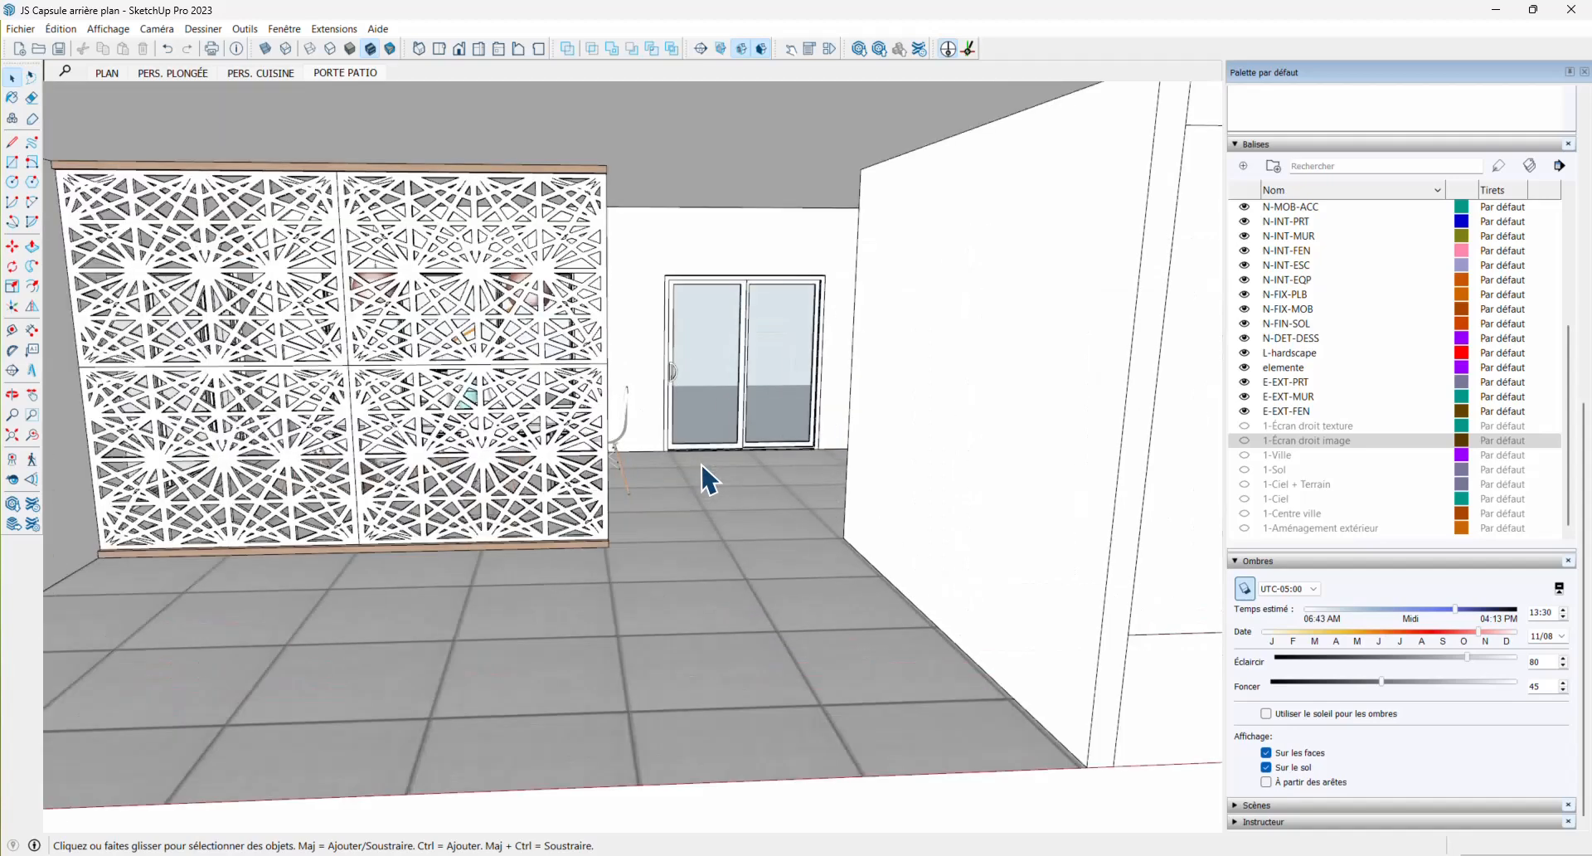
pyautogui.scroll(-4, 696, 475)
pyautogui.moveTo(702, 481); pyautogui.dragTo(754, 522, button='middle')
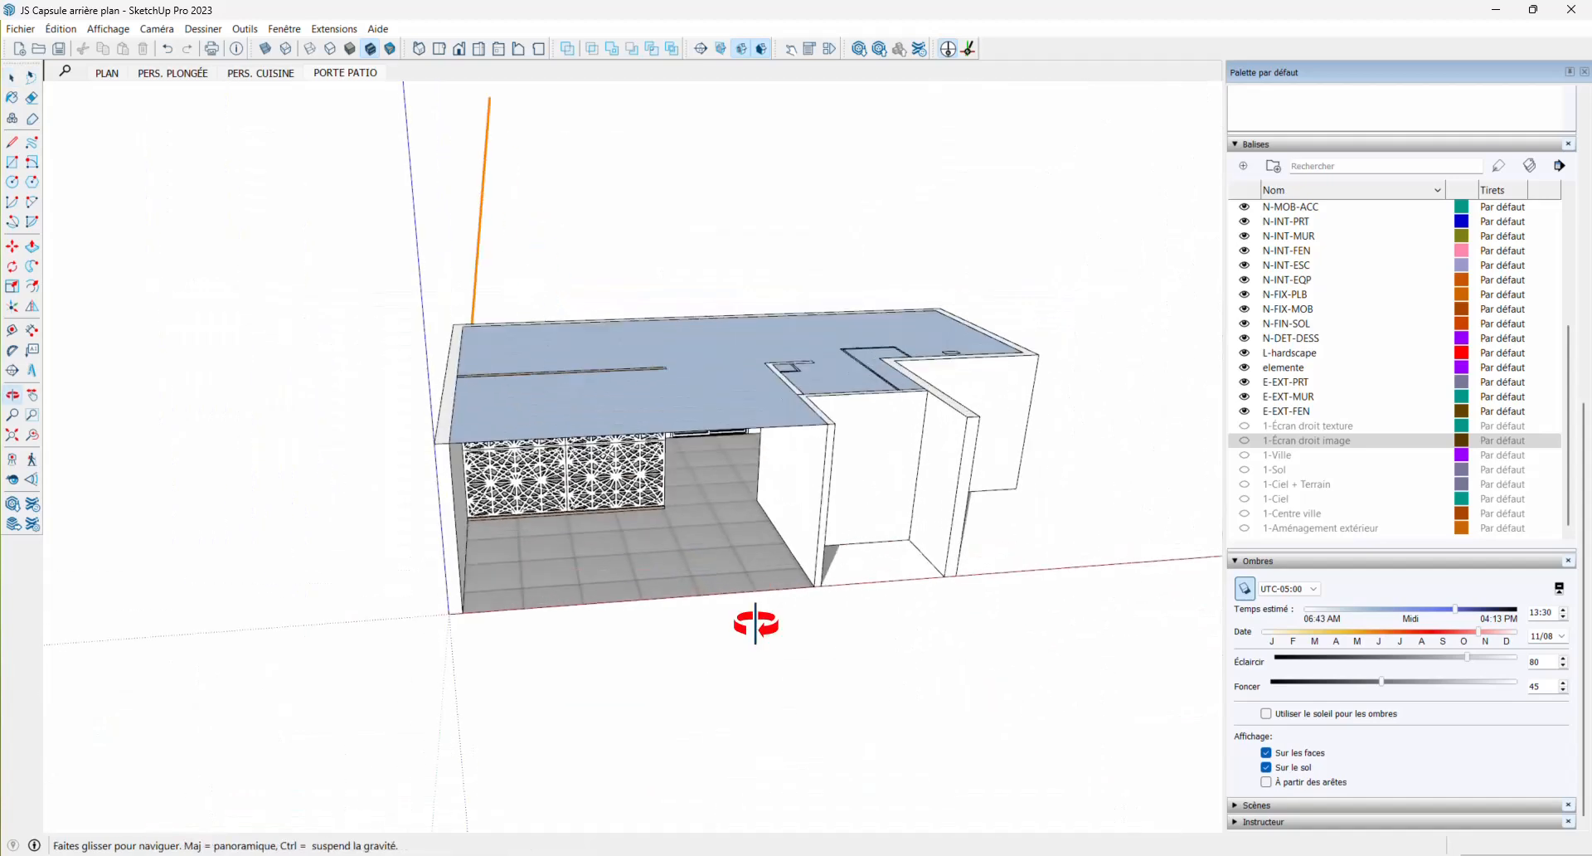
pyautogui.scroll(-3, 714, 597)
pyautogui.moveTo(739, 592); pyautogui.dragTo(699, 613, button='middle')
pyautogui.scroll(-2, 722, 556)
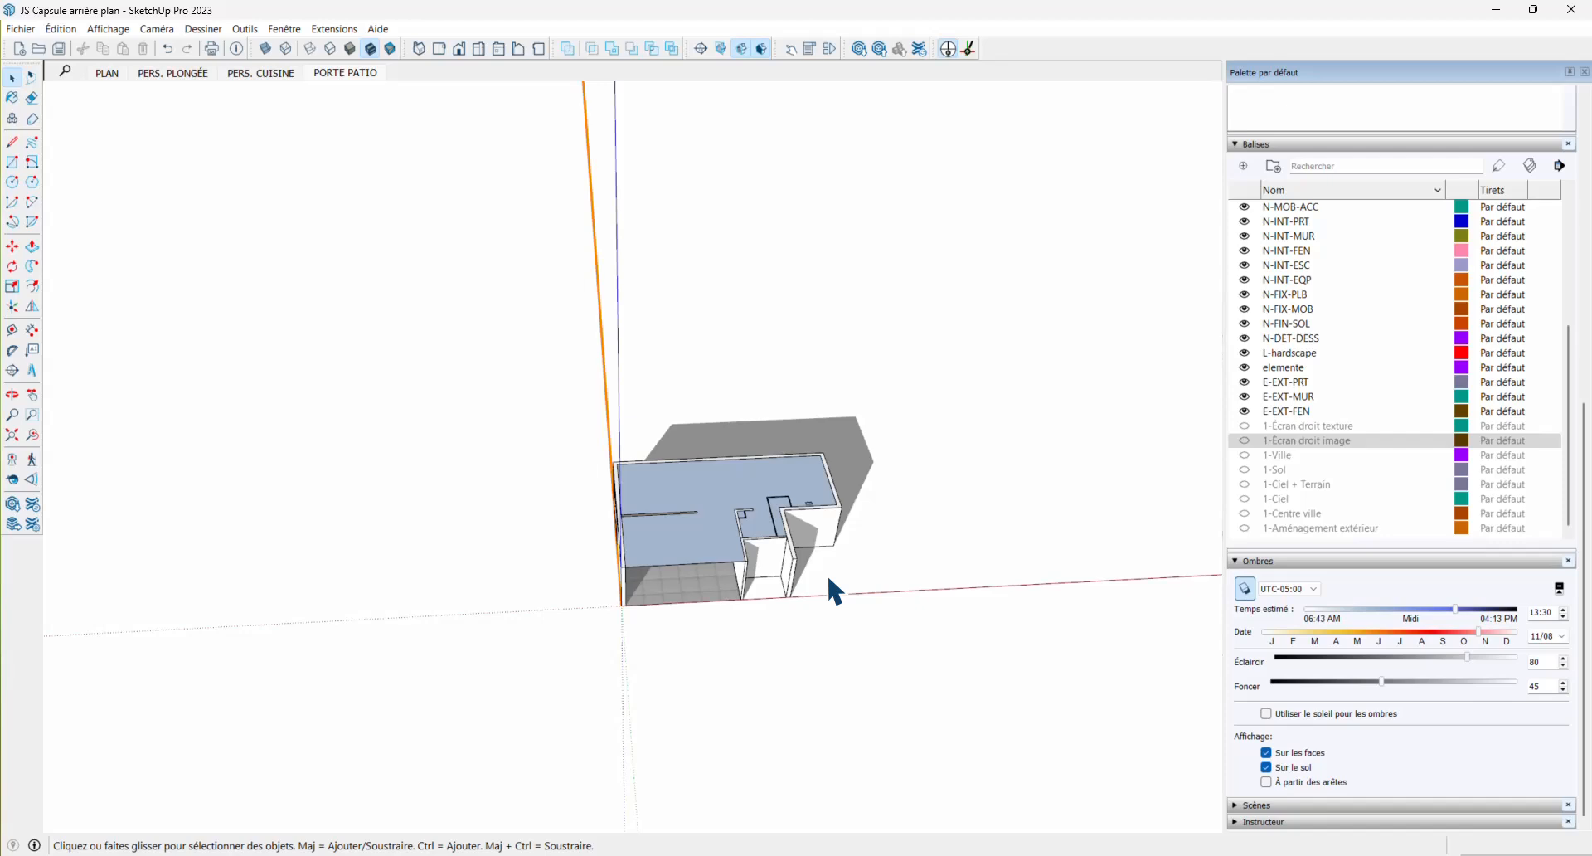
# Search the Extension Warehouse for "solar north" and view the Solar North extension's page
pyautogui.click(335, 29)
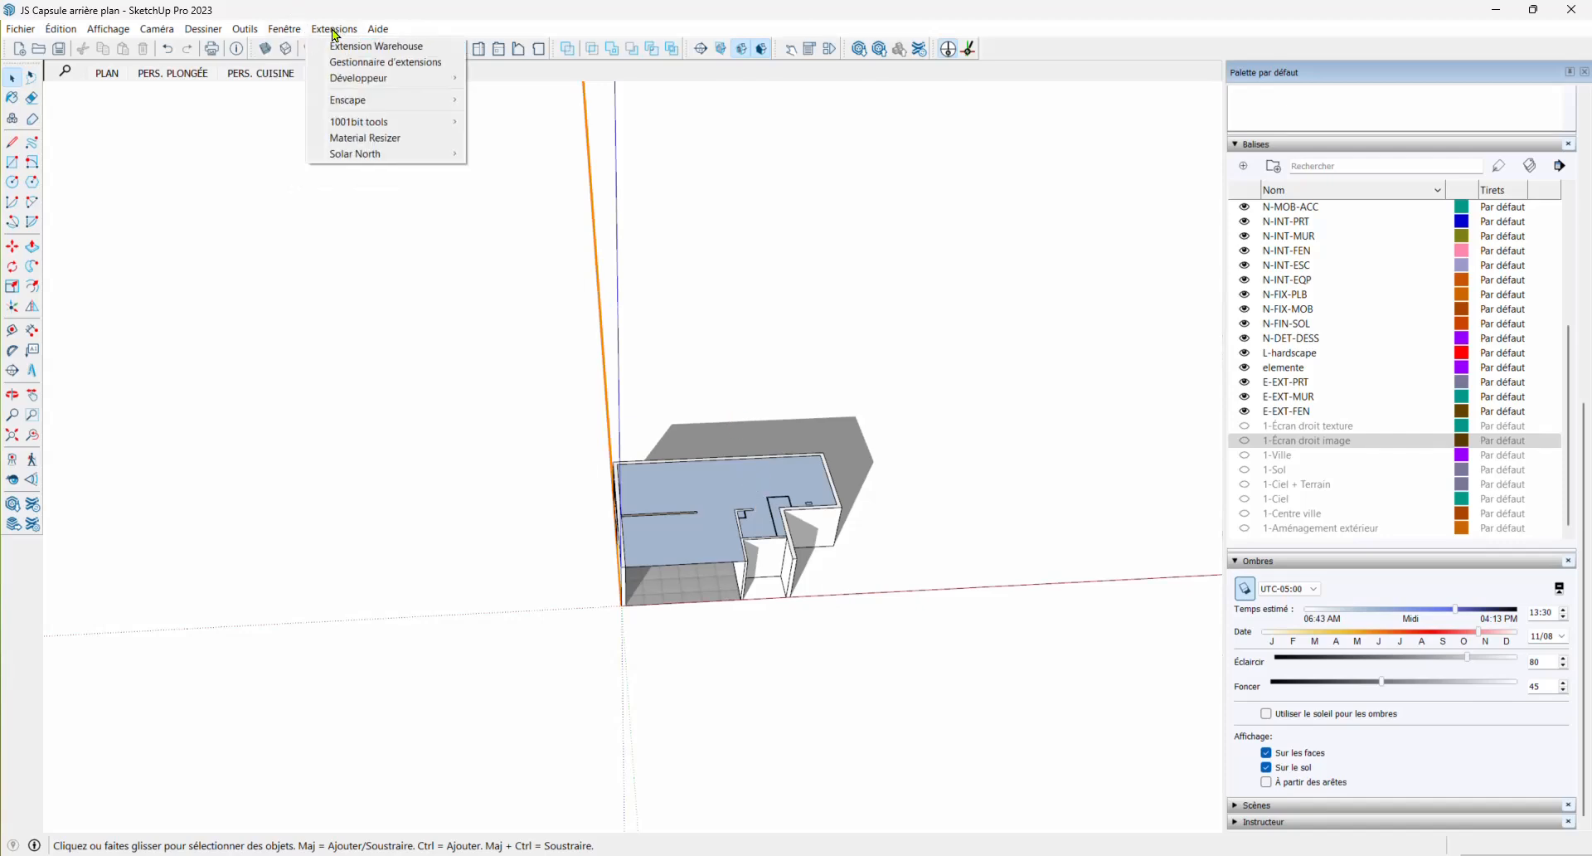
pyautogui.click(354, 49)
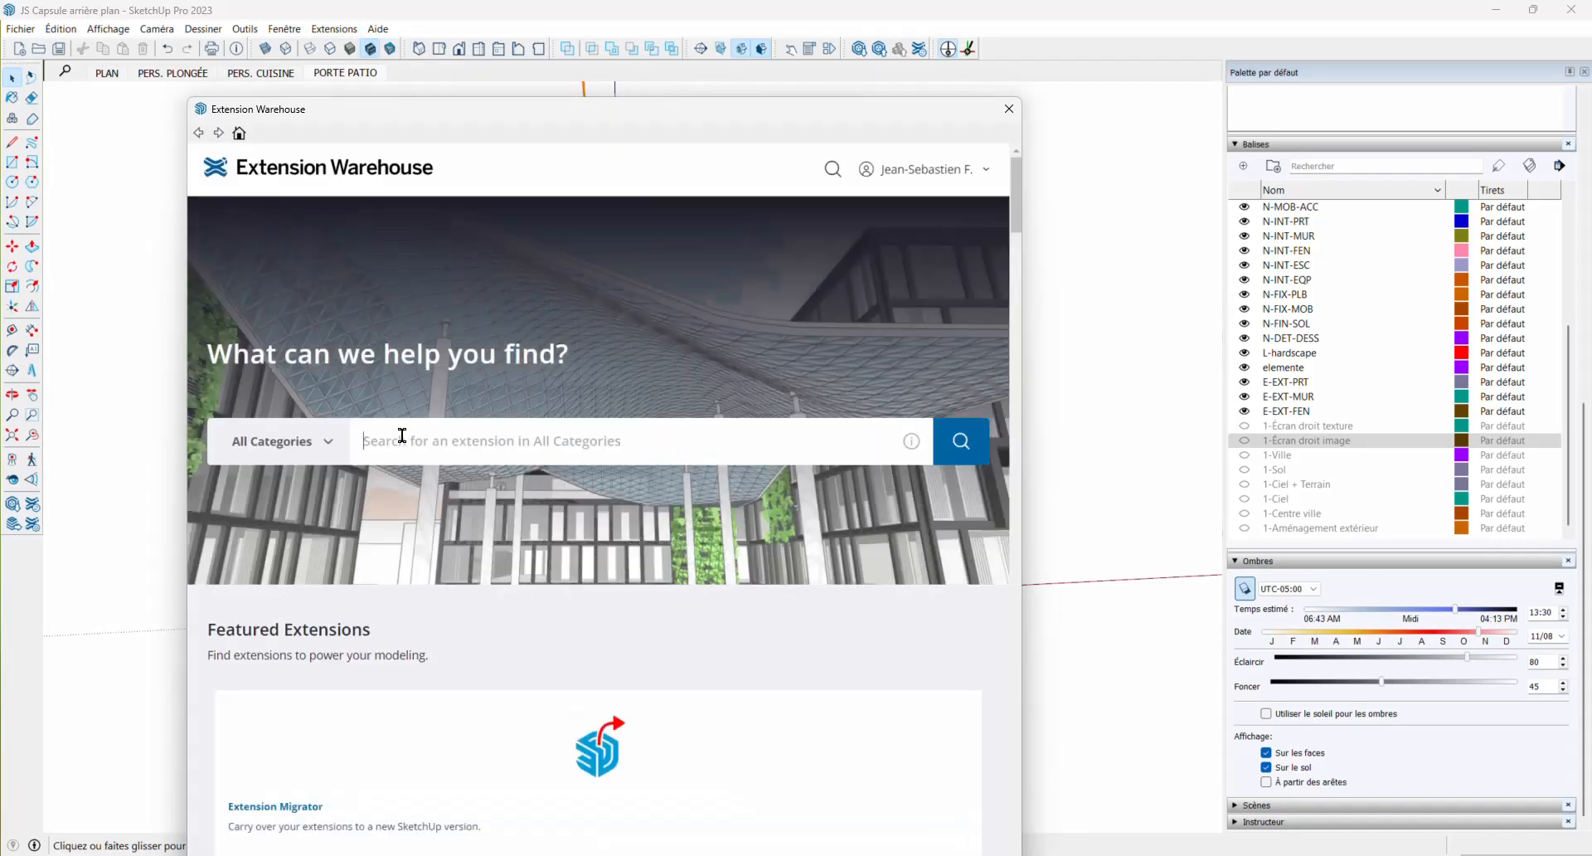
pyautogui.click(402, 437)
pyautogui.write('sol')
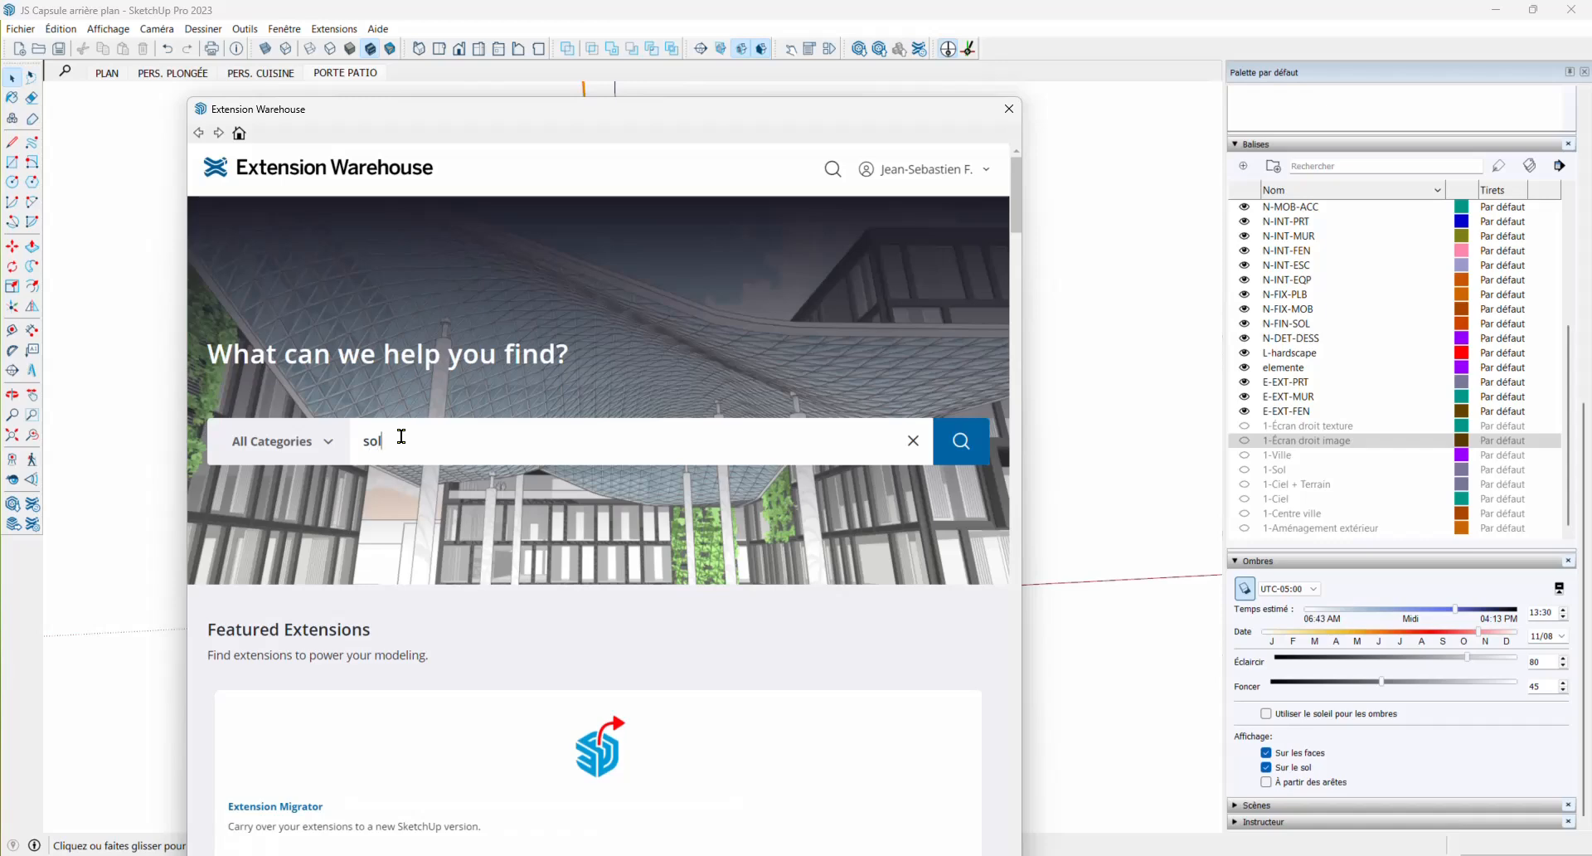
pyautogui.write('ar north')
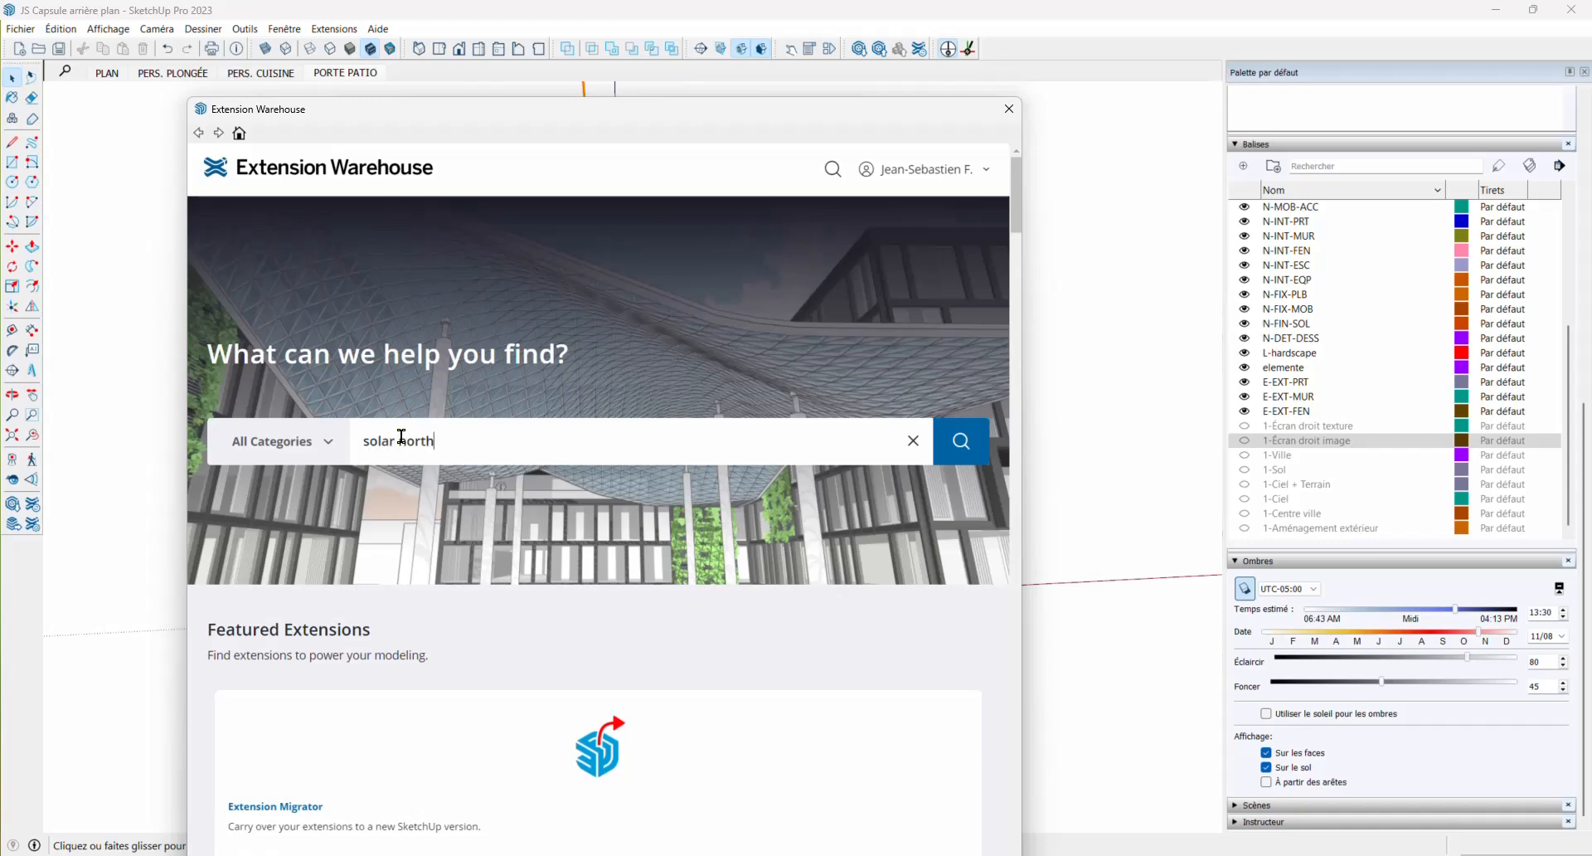
pyautogui.click(961, 443)
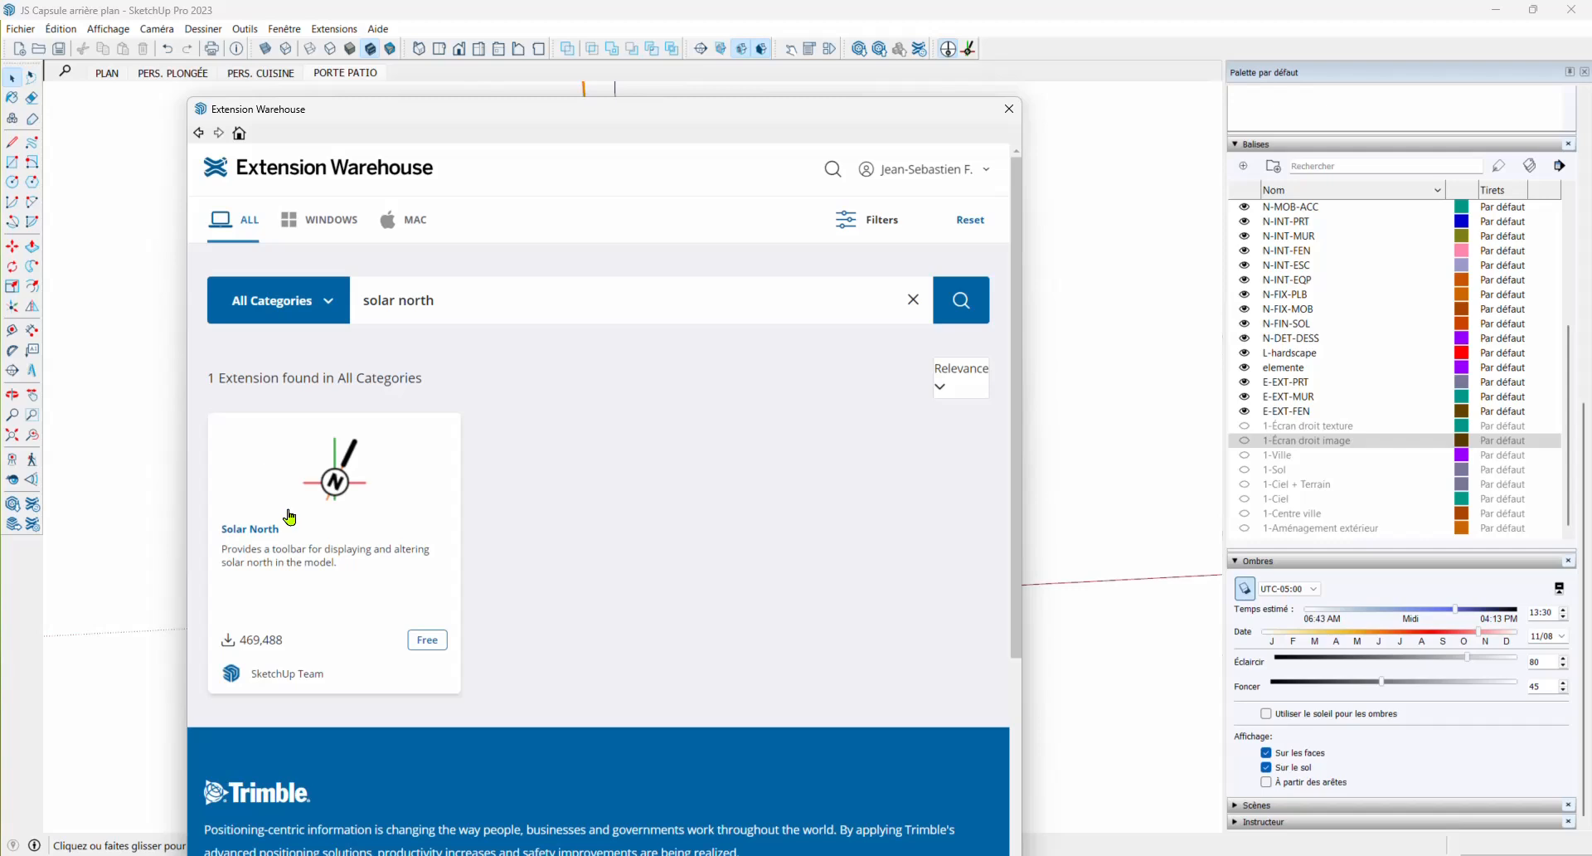
pyautogui.click(348, 619)
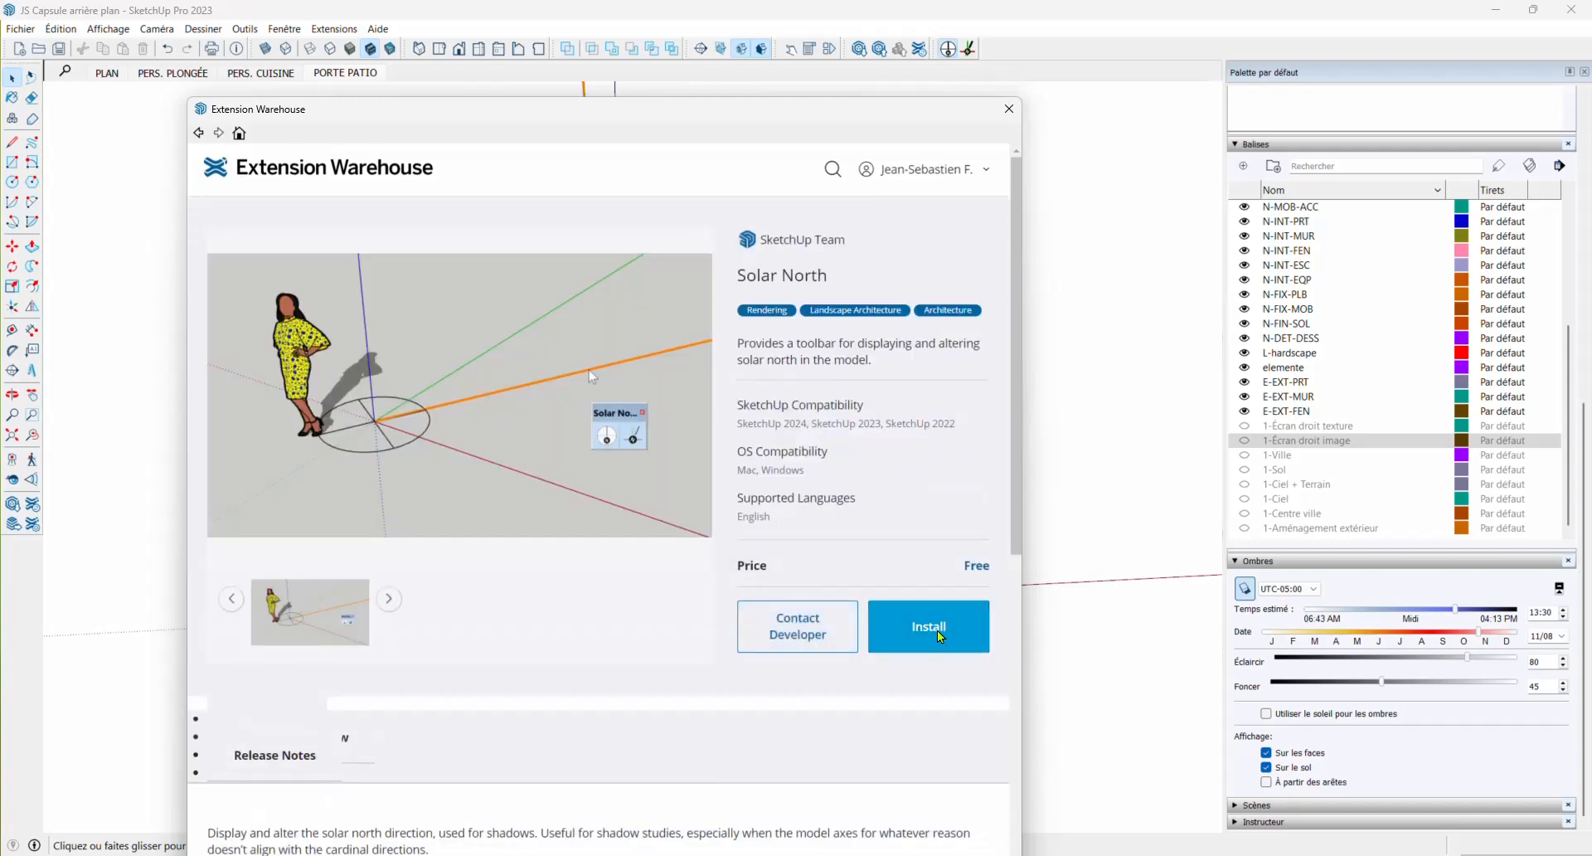
pyautogui.click(1009, 109)
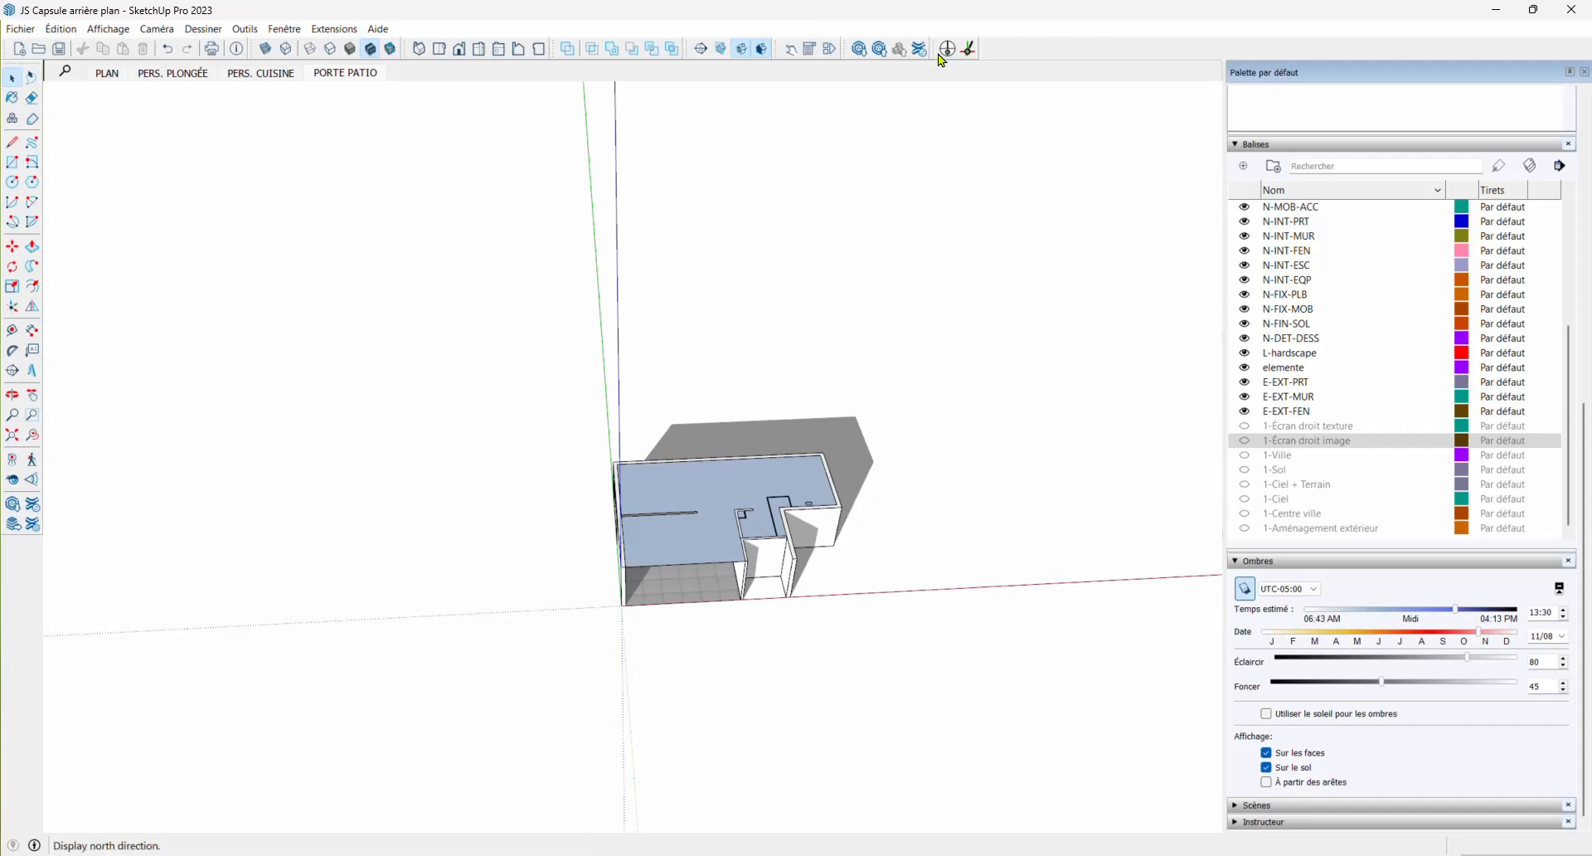
# Display the north line and set solar north diagonally away from the building's front corner, between the red axis and the negative green axis
pyautogui.moveTo(935, 47)
pyautogui.mouseDown()
pyautogui.moveTo(941, 105)
pyautogui.moveTo(920, 168)
pyautogui.moveTo(970, 117)
pyautogui.moveTo(946, 41)
pyautogui.mouseUp()
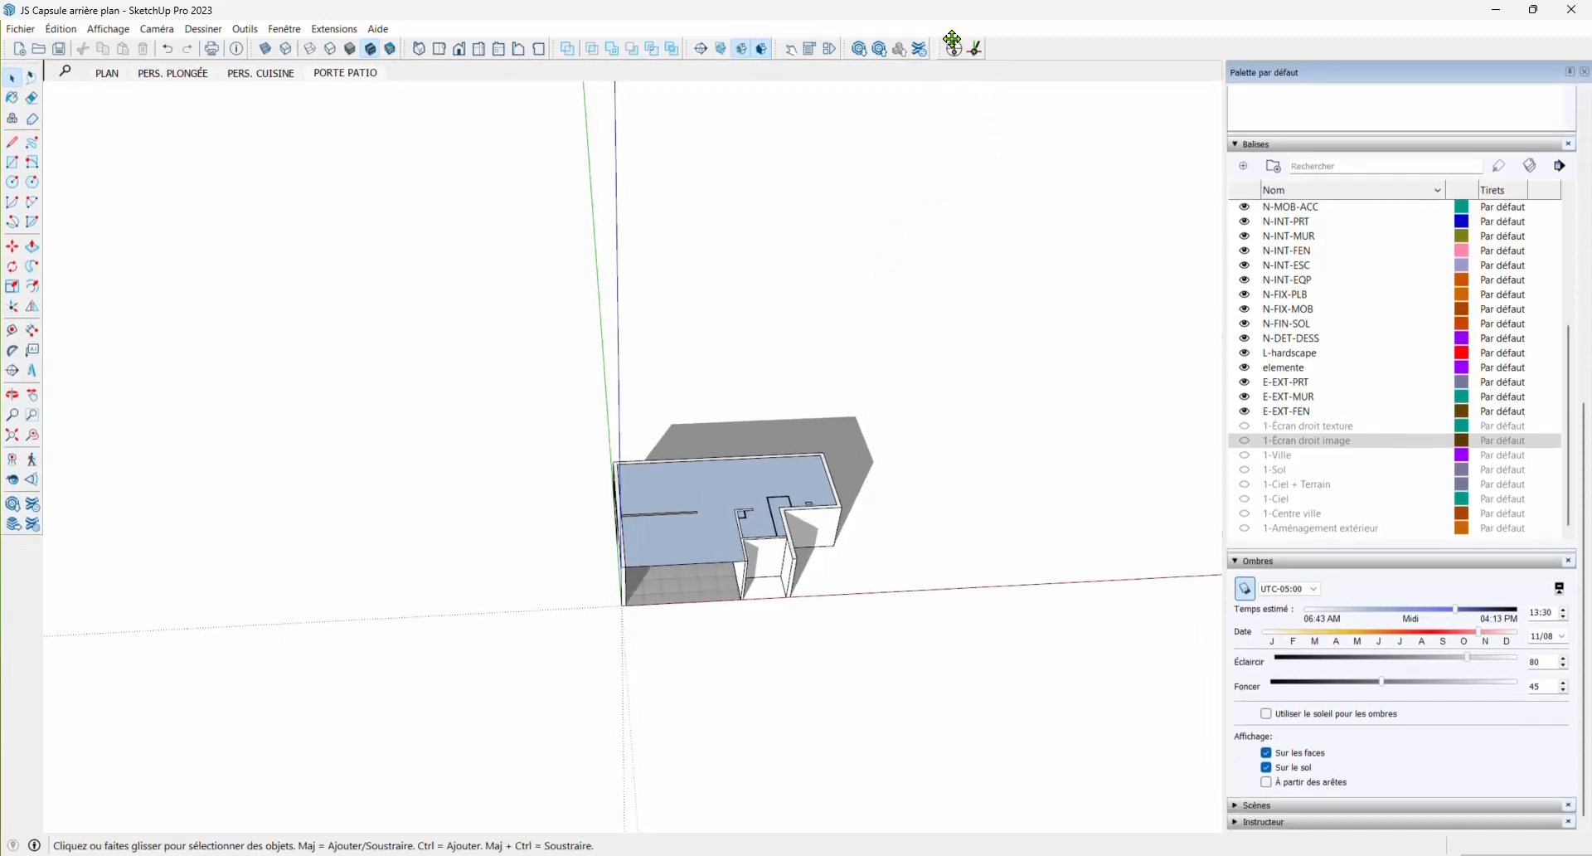
pyautogui.click(944, 52)
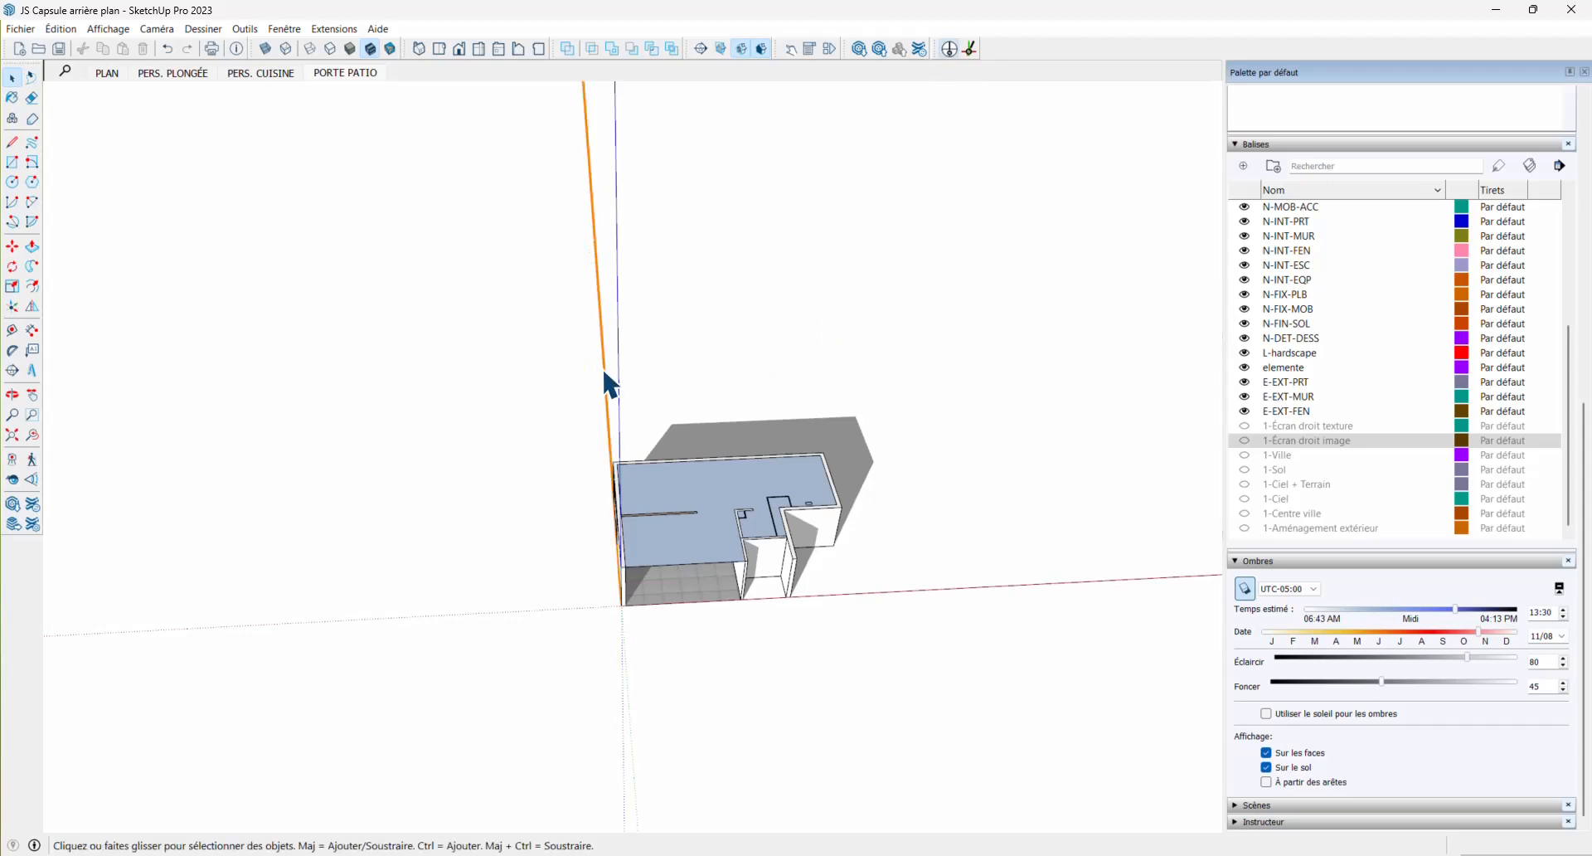
pyautogui.click(970, 48)
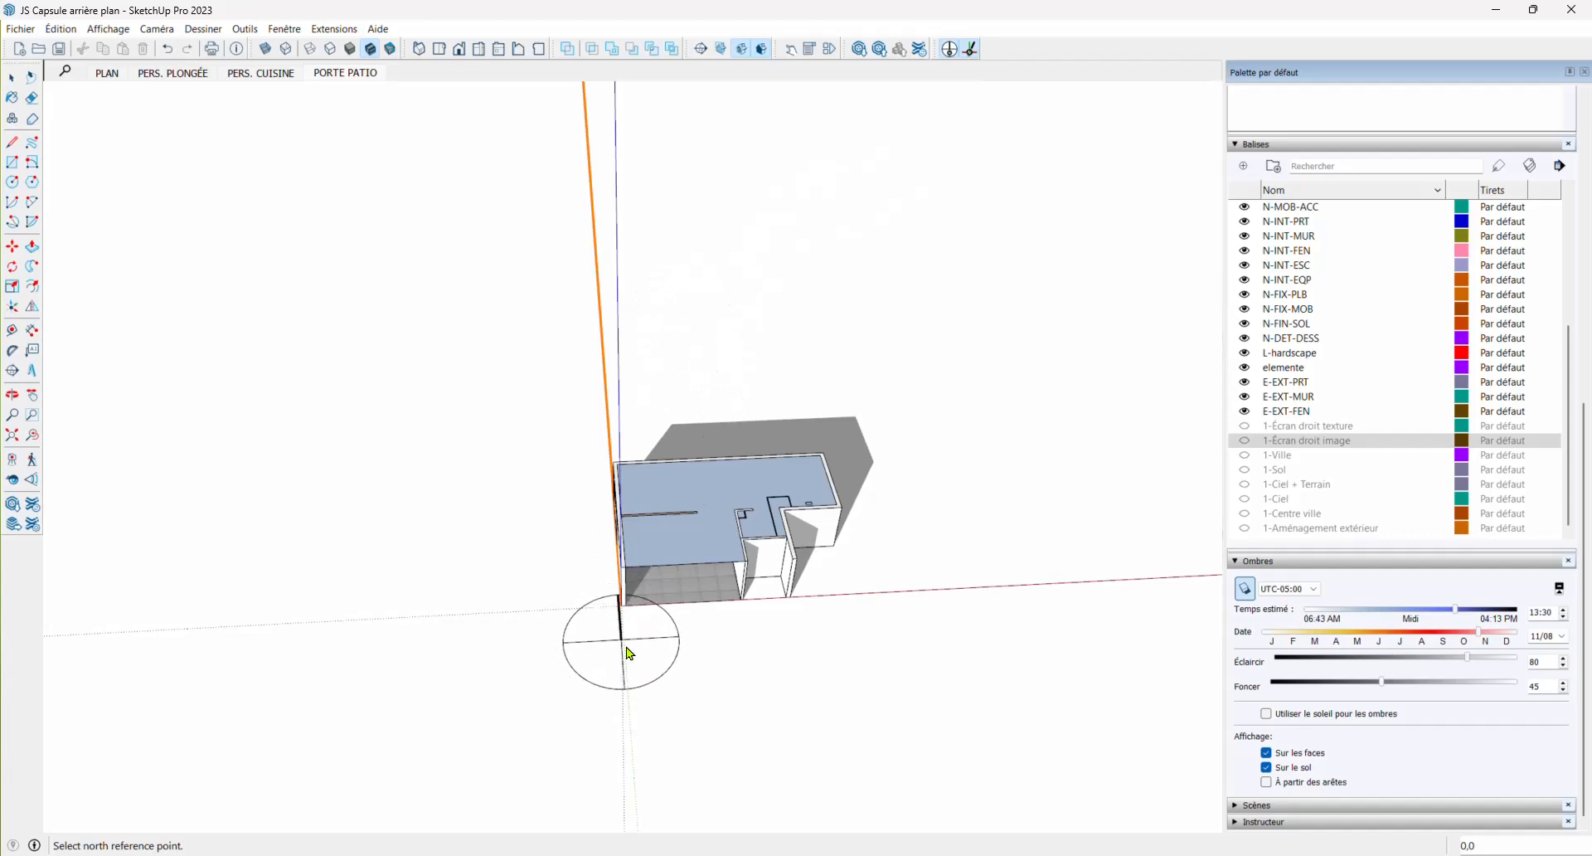
pyautogui.moveTo(625, 643); pyautogui.dragTo(710, 470, button='middle')
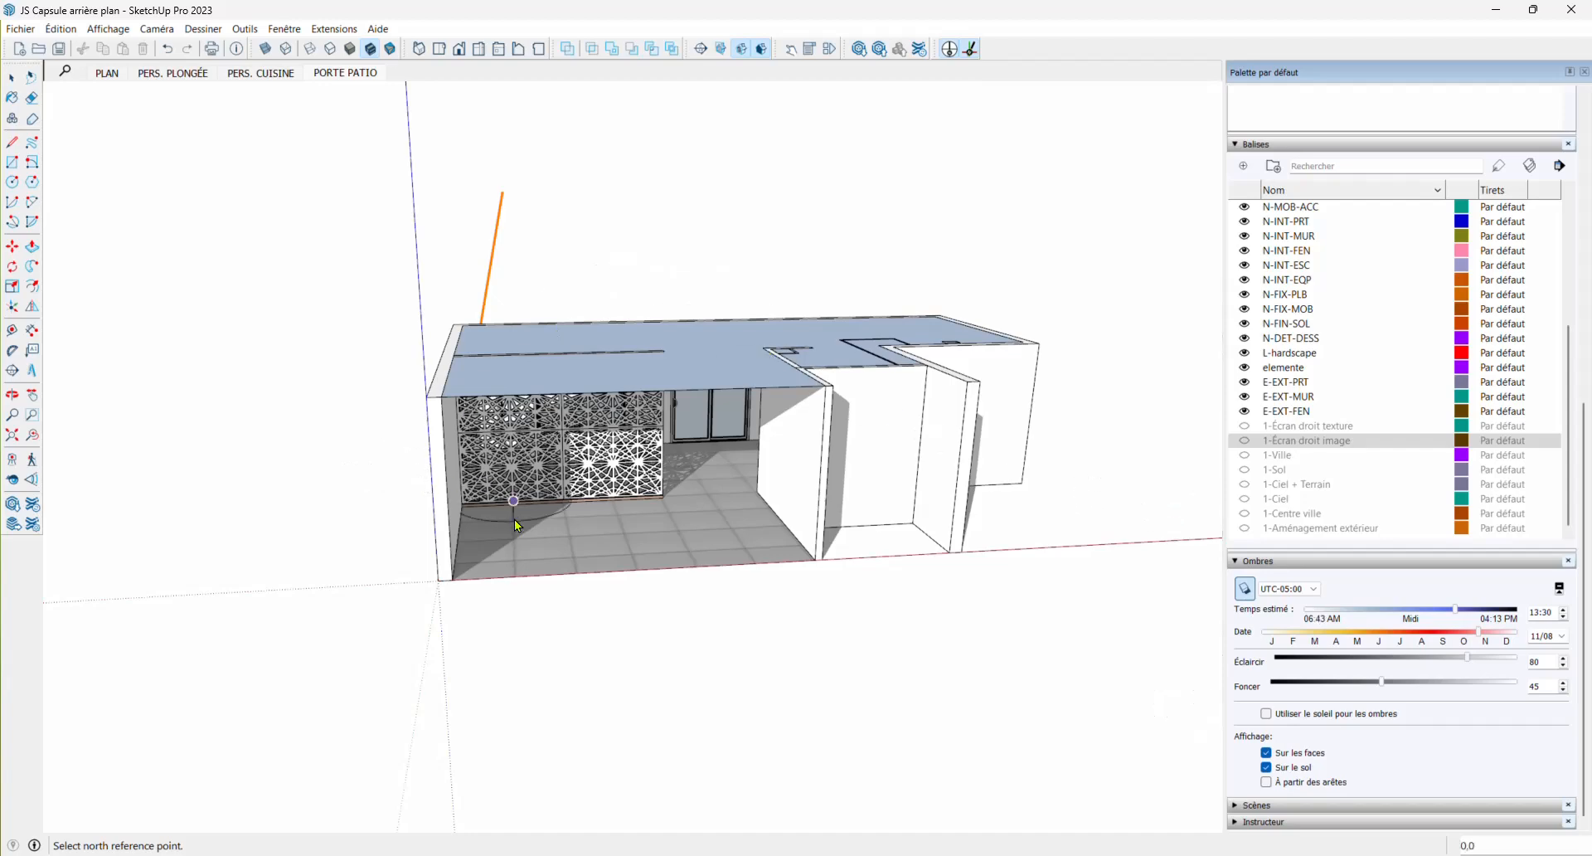
pyautogui.scroll(-1, 516, 523)
pyautogui.scroll(2, 667, 465)
pyautogui.scroll(5, 670, 469)
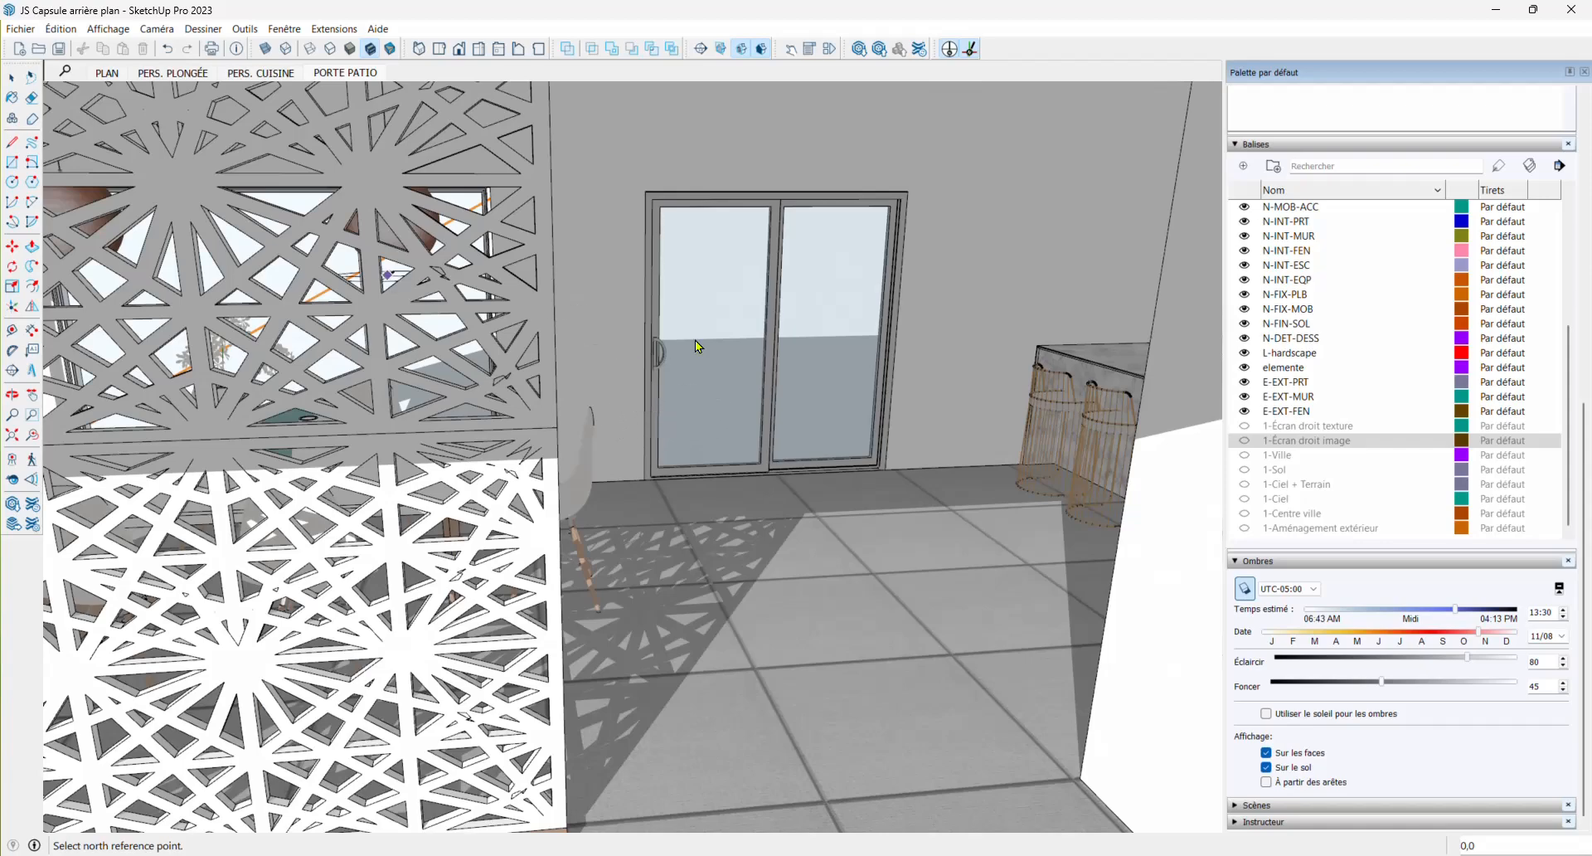
pyautogui.scroll(3, 694, 340)
pyautogui.scroll(-8, 896, 370)
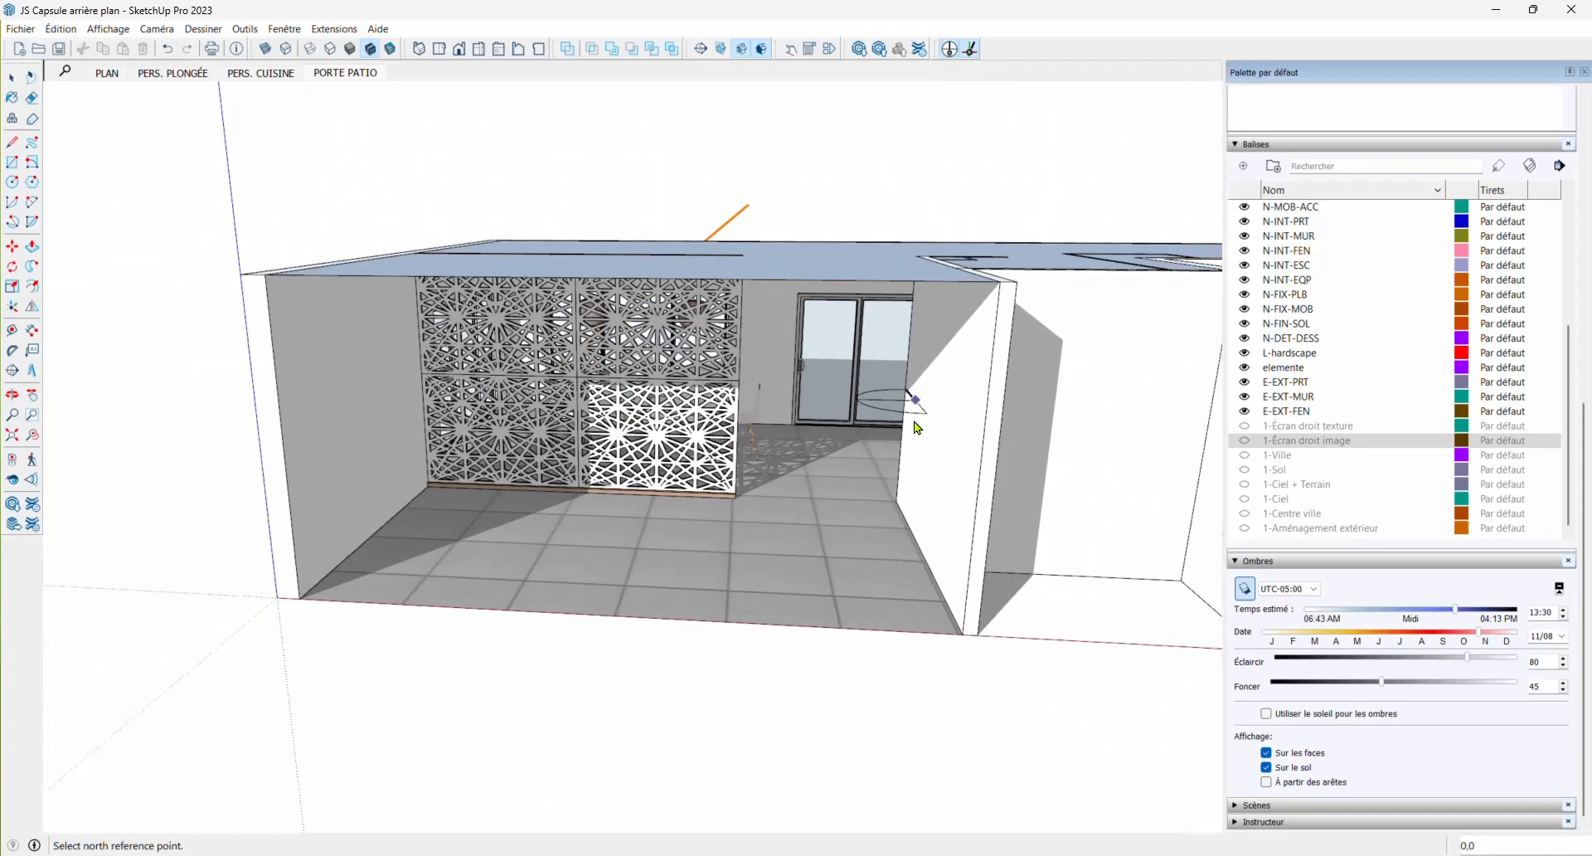
pyautogui.moveTo(896, 370); pyautogui.dragTo(836, 516, button='middle')
pyautogui.scroll(-6, 757, 505)
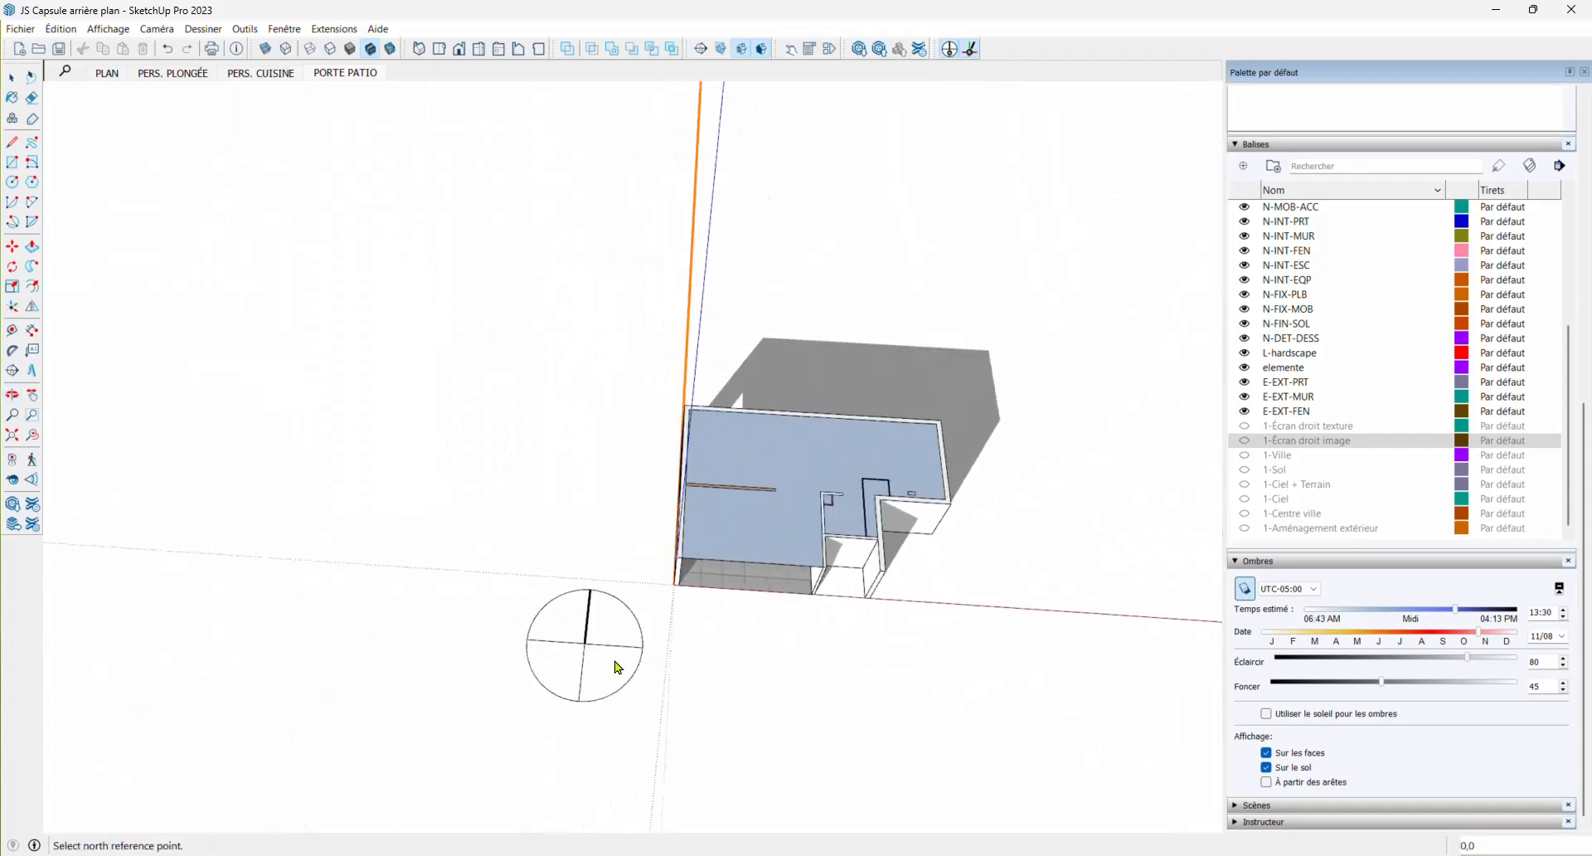
pyautogui.click(739, 387)
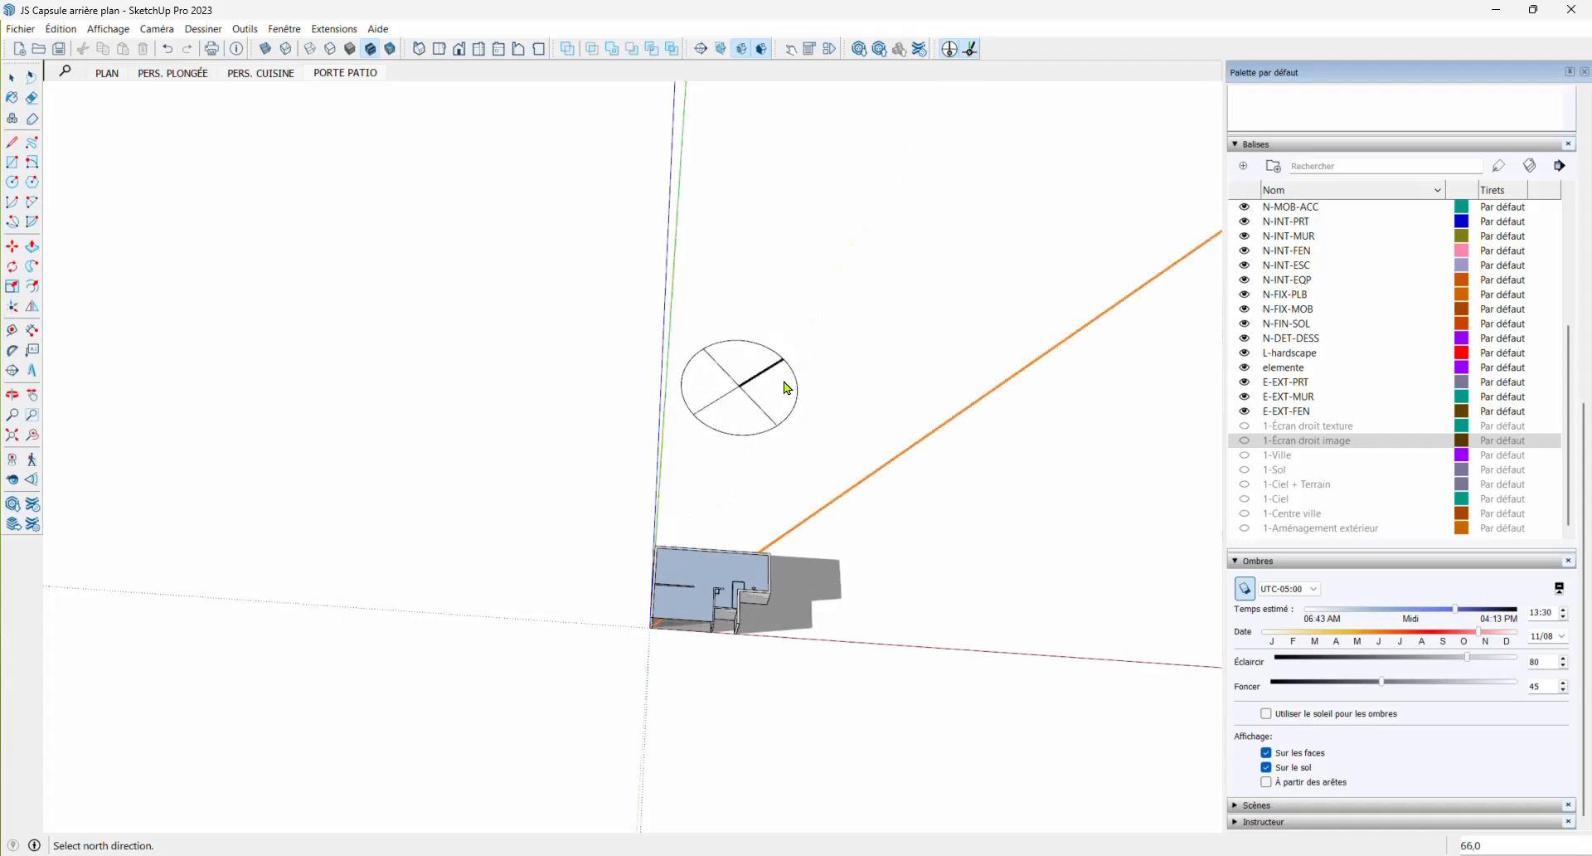
pyautogui.click(805, 424)
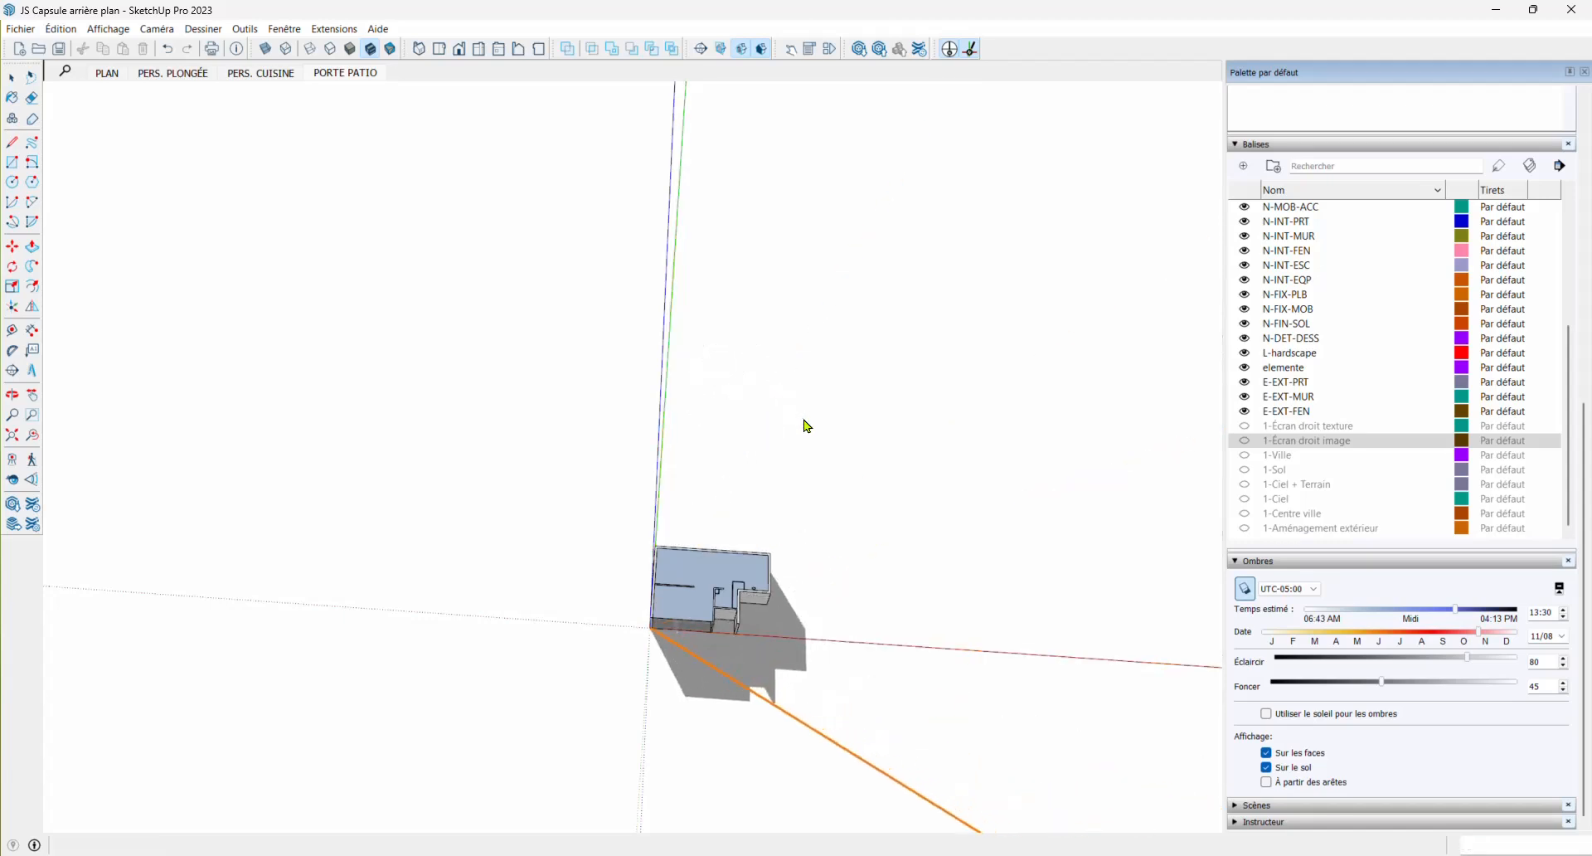
# Examine the sunlight and shadows on the interior floor around the dining table and patio door
pyautogui.moveTo(803, 423); pyautogui.dragTo(763, 407, button='middle')
pyautogui.scroll(7, 699, 667)
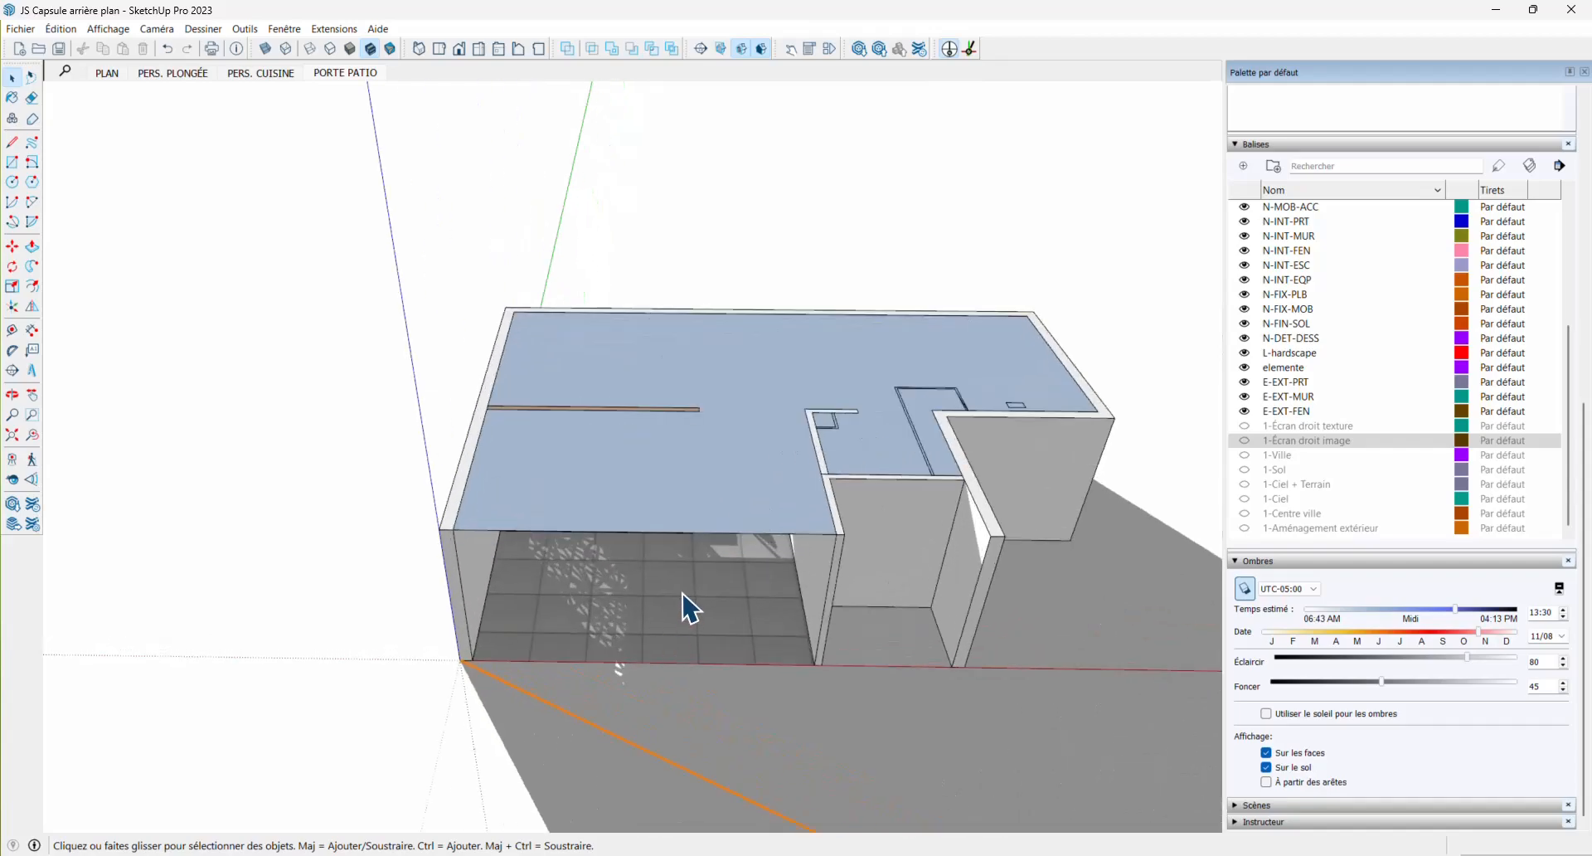
pyautogui.moveTo(682, 581); pyautogui.dragTo(681, 398, button='middle')
pyautogui.scroll(3, 633, 512)
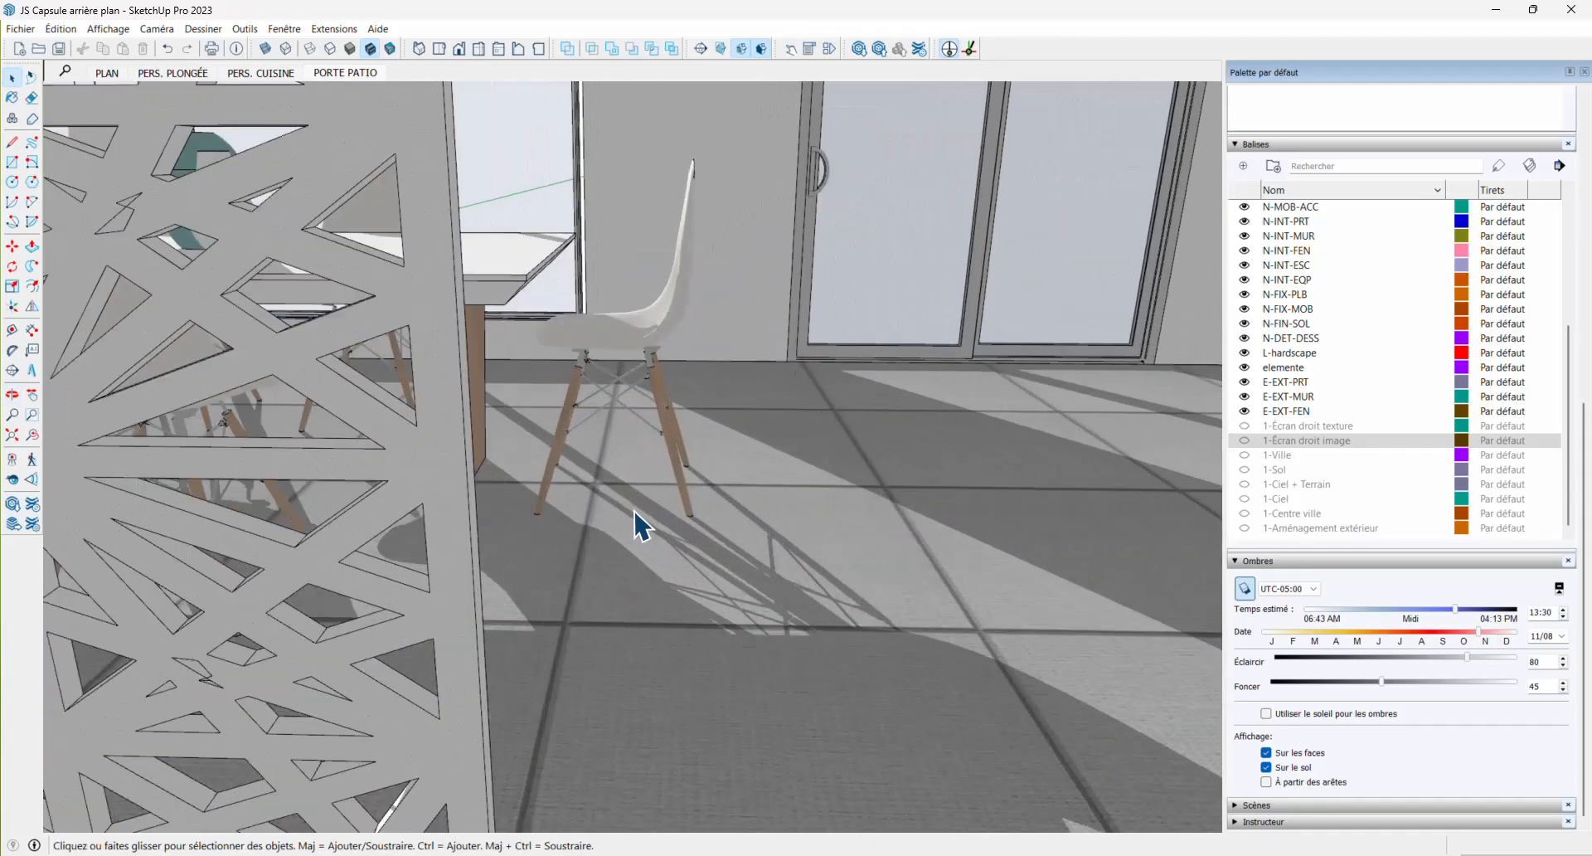
pyautogui.moveTo(585, 525); pyautogui.dragTo(545, 536, button='middle')
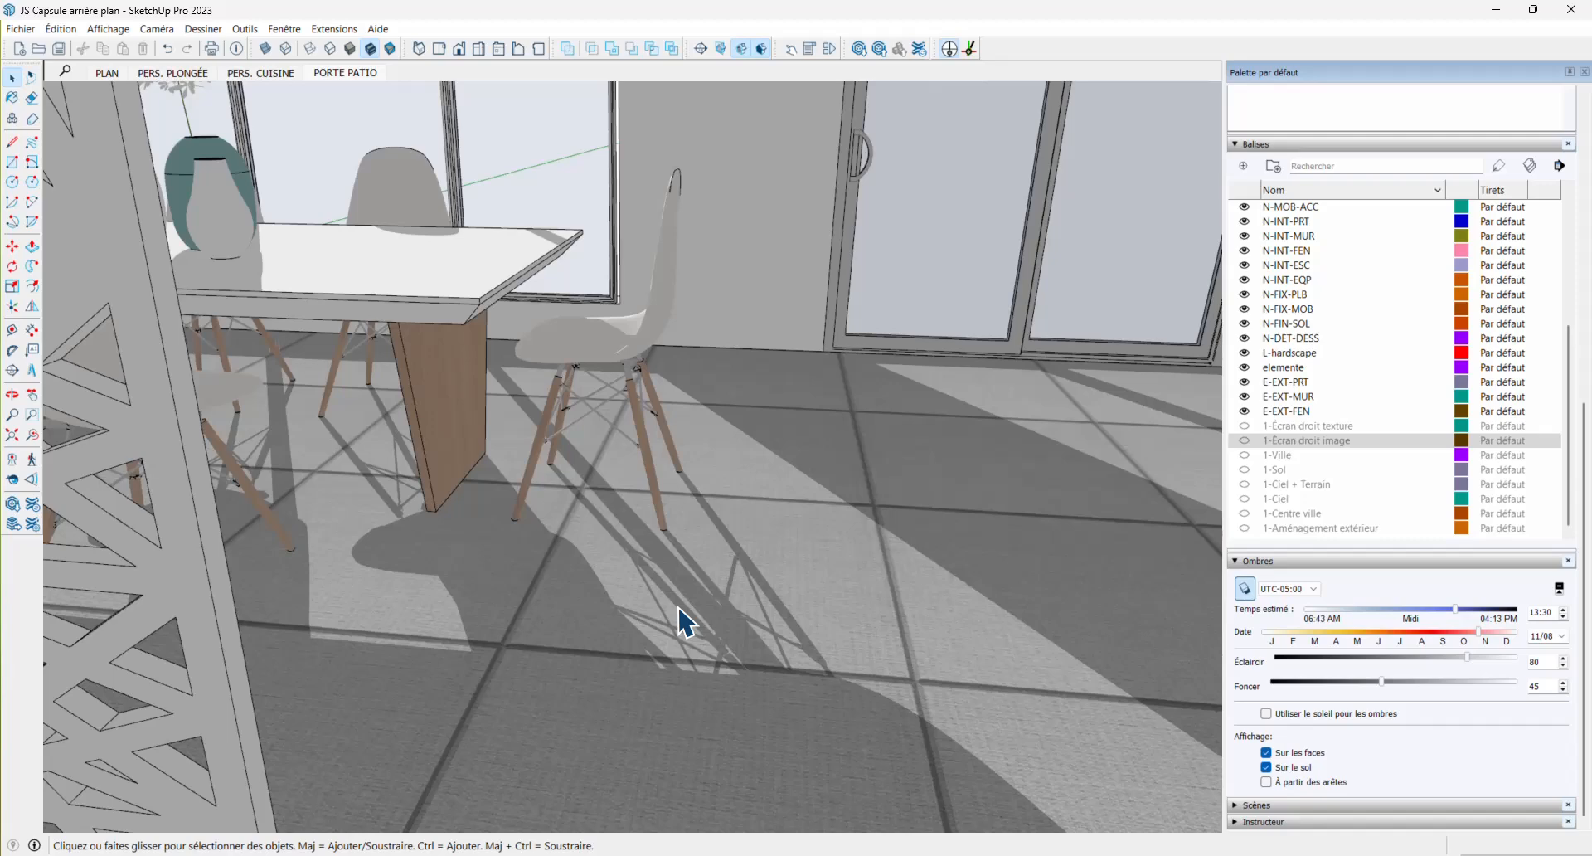
# Update the PORTE PATIO scene with shadows turned on
pyautogui.moveTo(686, 625); pyautogui.dragTo(745, 403, button='middle')
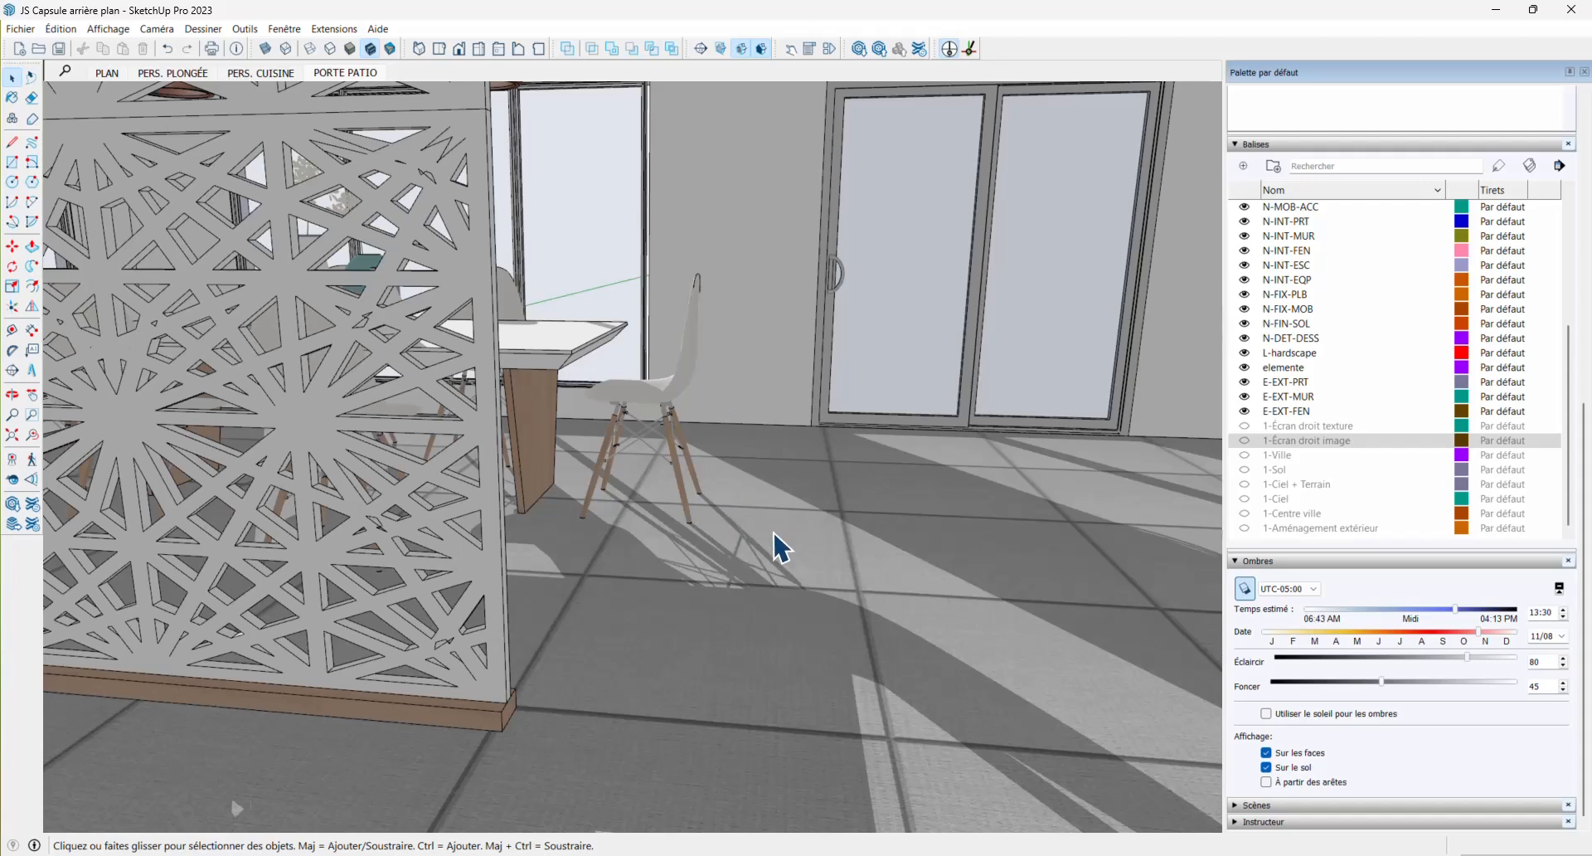
pyautogui.click(348, 74)
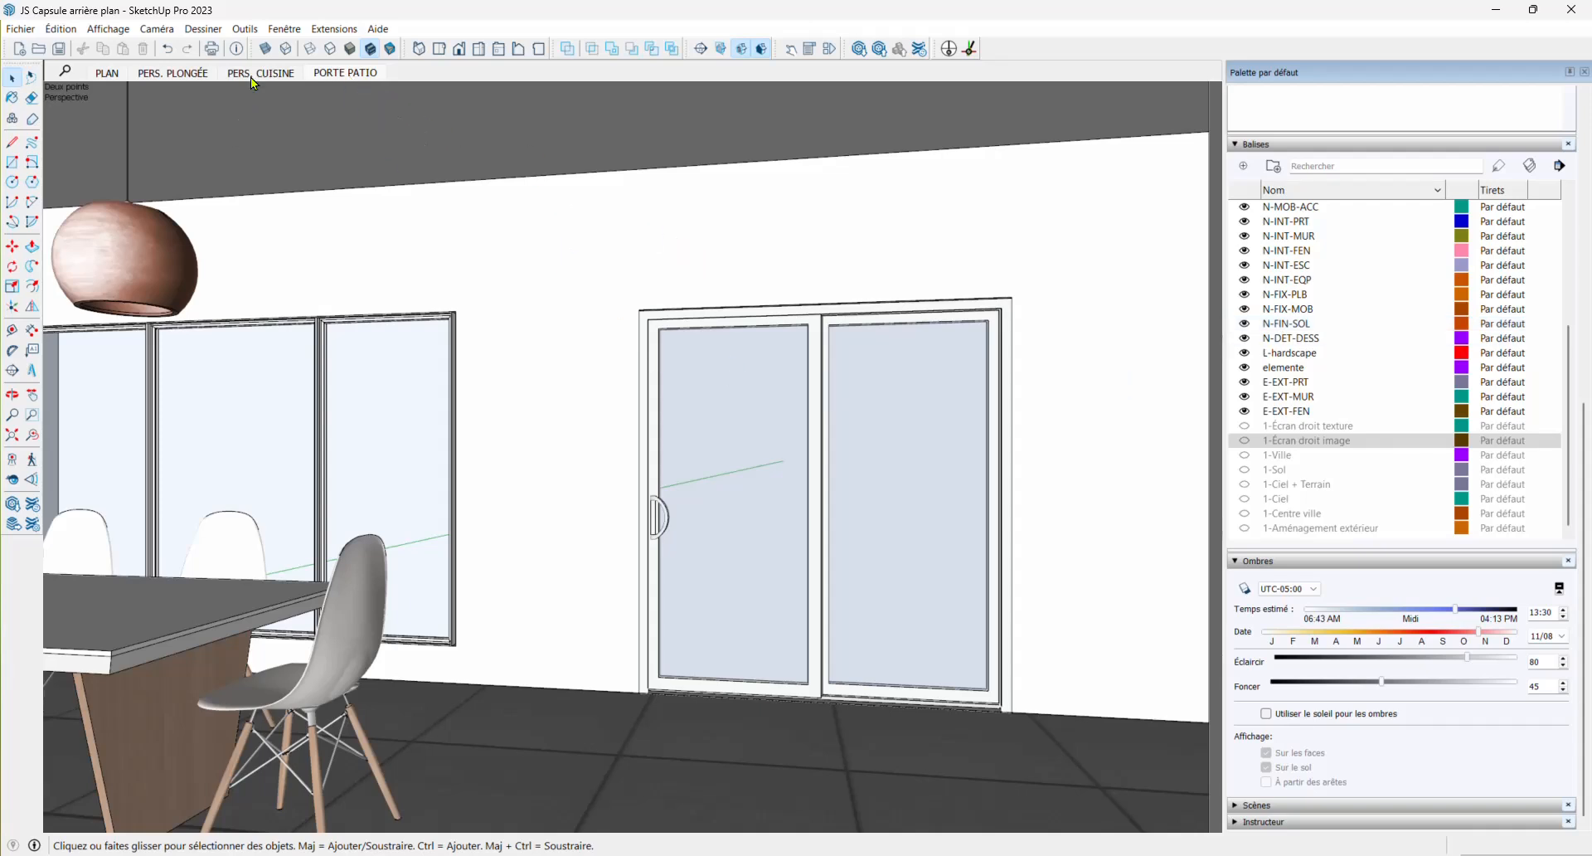
pyautogui.click(1244, 588)
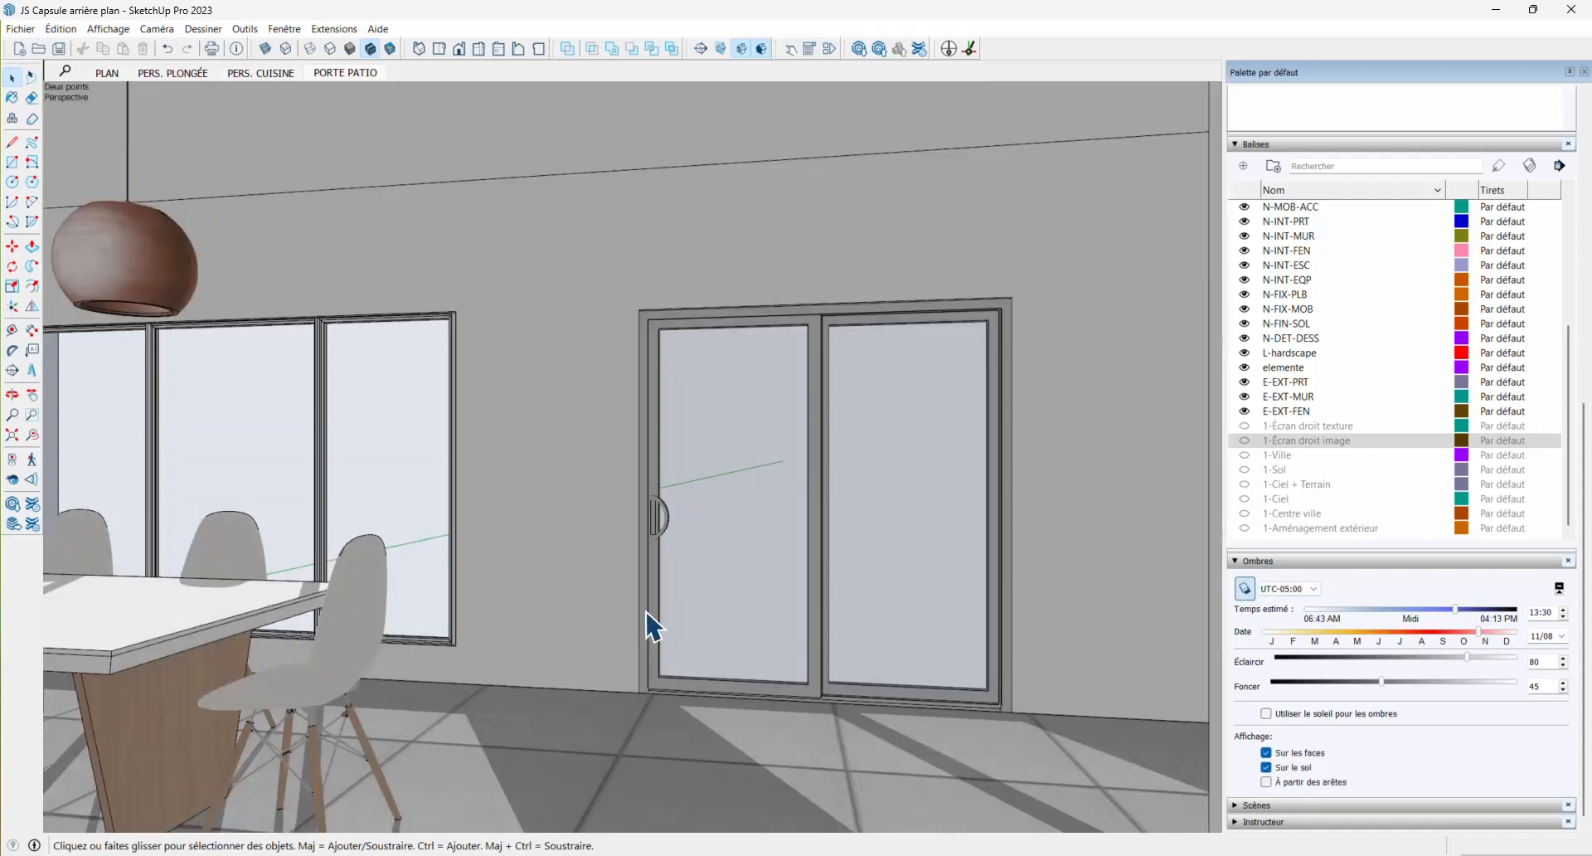
pyautogui.rightClick(336, 72)
pyautogui.click(365, 131)
# Set the shadow date to 10/14 and the time to 13:01, and update the PORTE PATIO scene with them
pyautogui.moveTo(1454, 614)
pyautogui.mouseDown()
pyautogui.moveTo(1424, 615)
pyautogui.moveTo(1469, 634)
pyautogui.moveTo(1381, 637)
pyautogui.moveTo(1459, 640)
pyautogui.mouseUp()
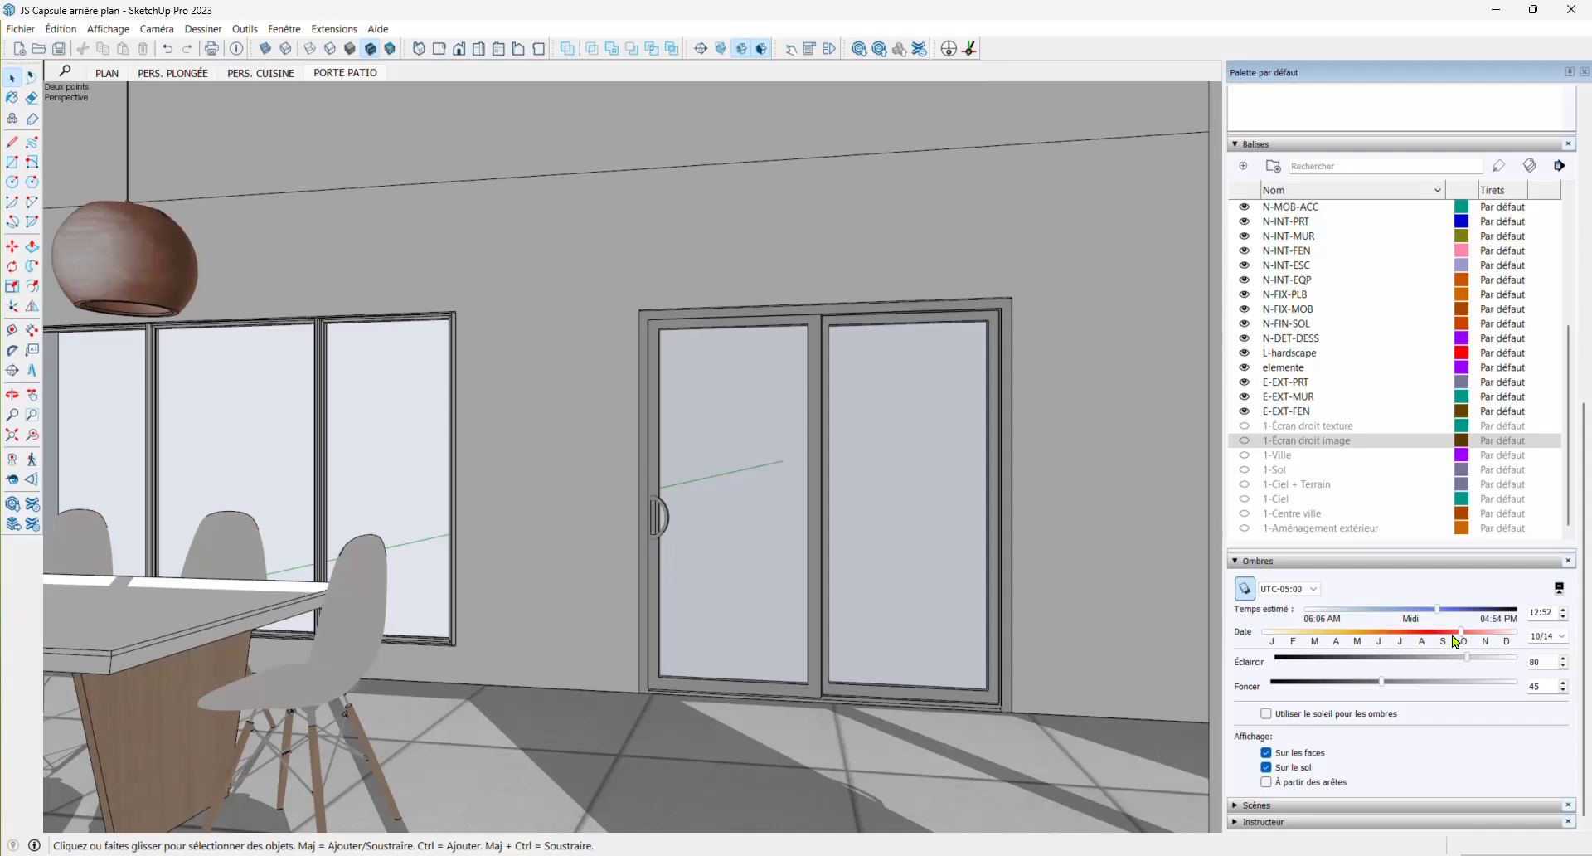
pyautogui.moveTo(1438, 610); pyautogui.dragTo(1438, 611)
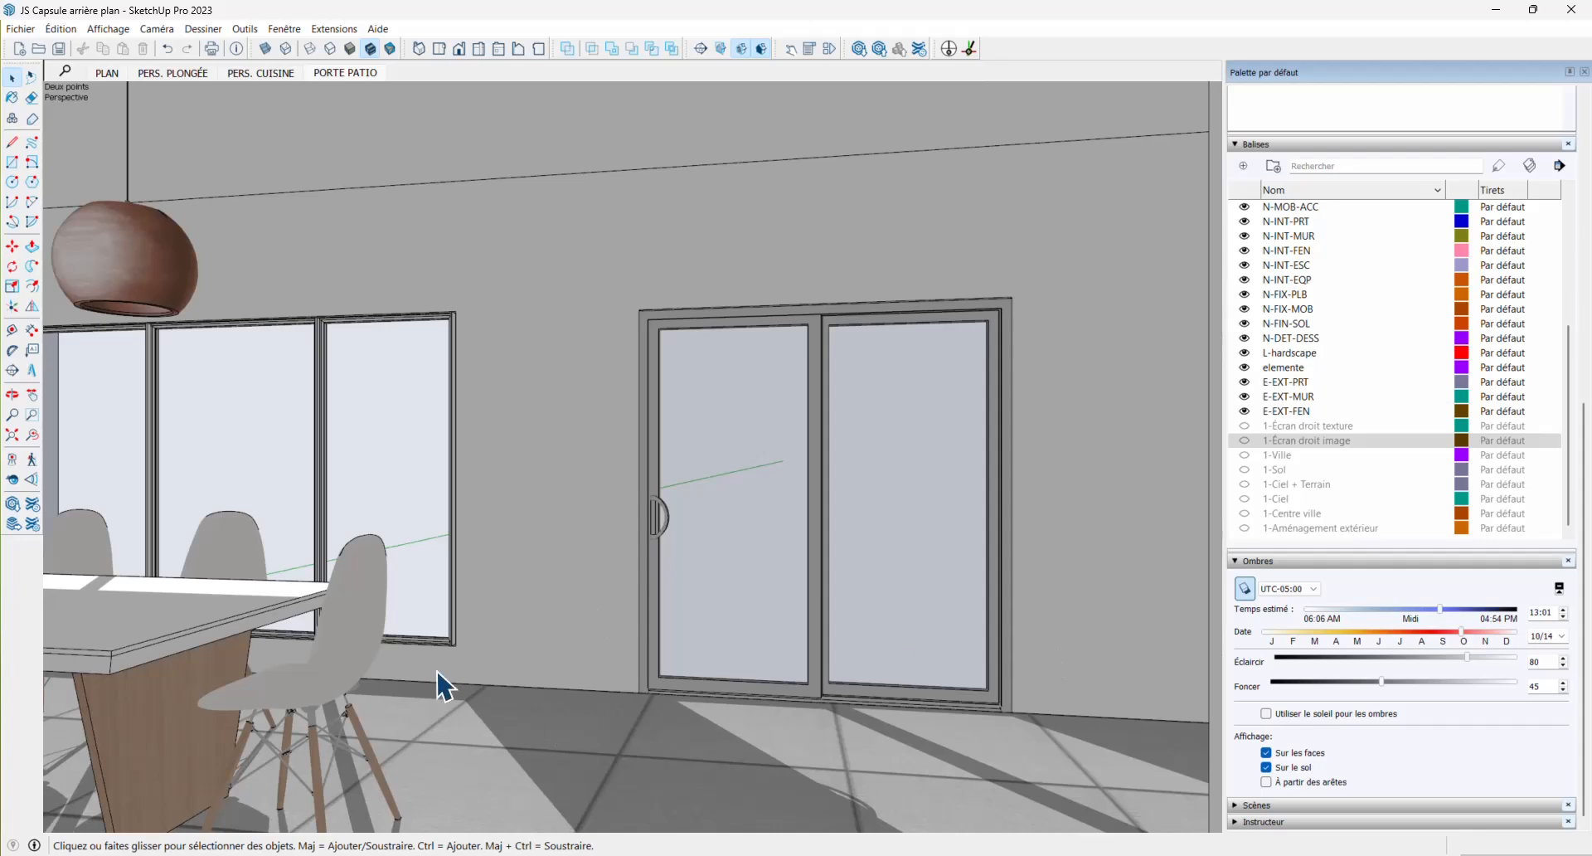
pyautogui.rightClick(330, 73)
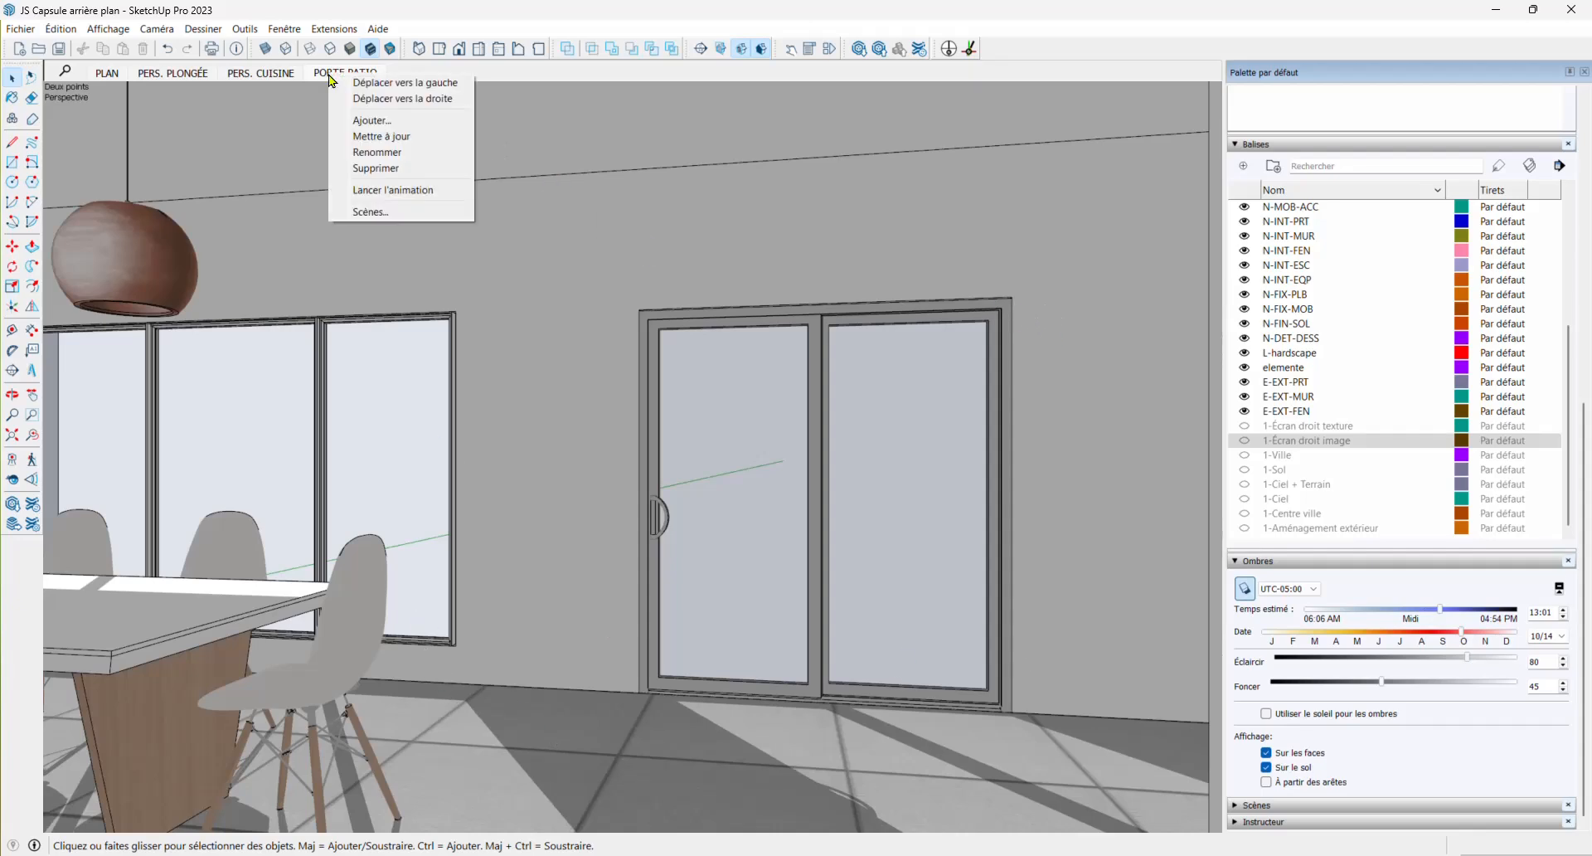
pyautogui.click(372, 134)
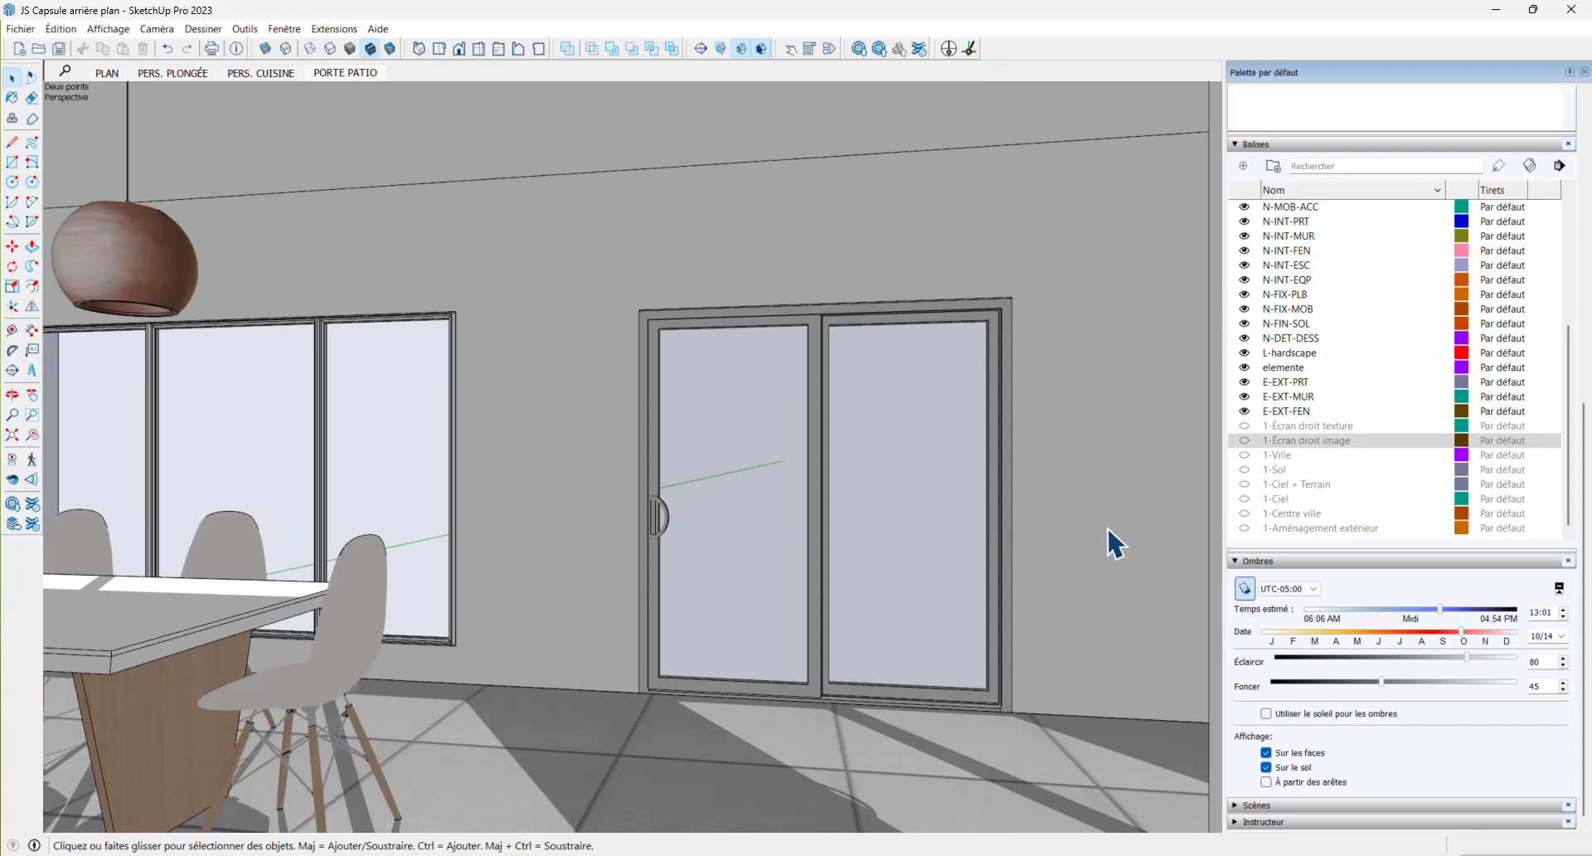
# Enable the sky and the ground in the background settings of the current style
pyautogui.click(1252, 570)
pyautogui.scroll(4, 1327, 448)
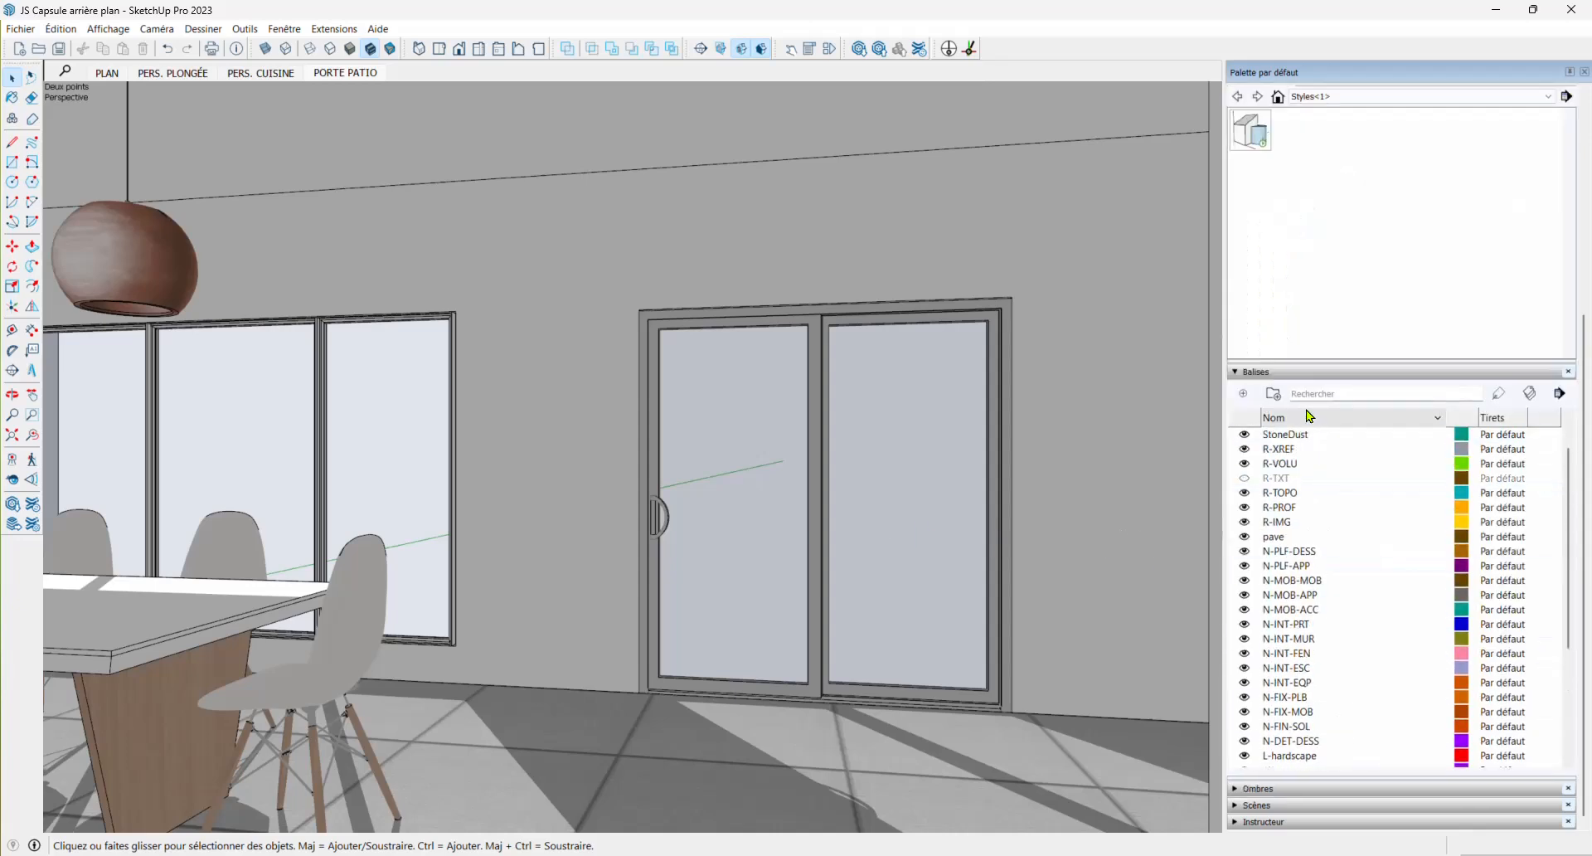
pyautogui.scroll(5, 1326, 207)
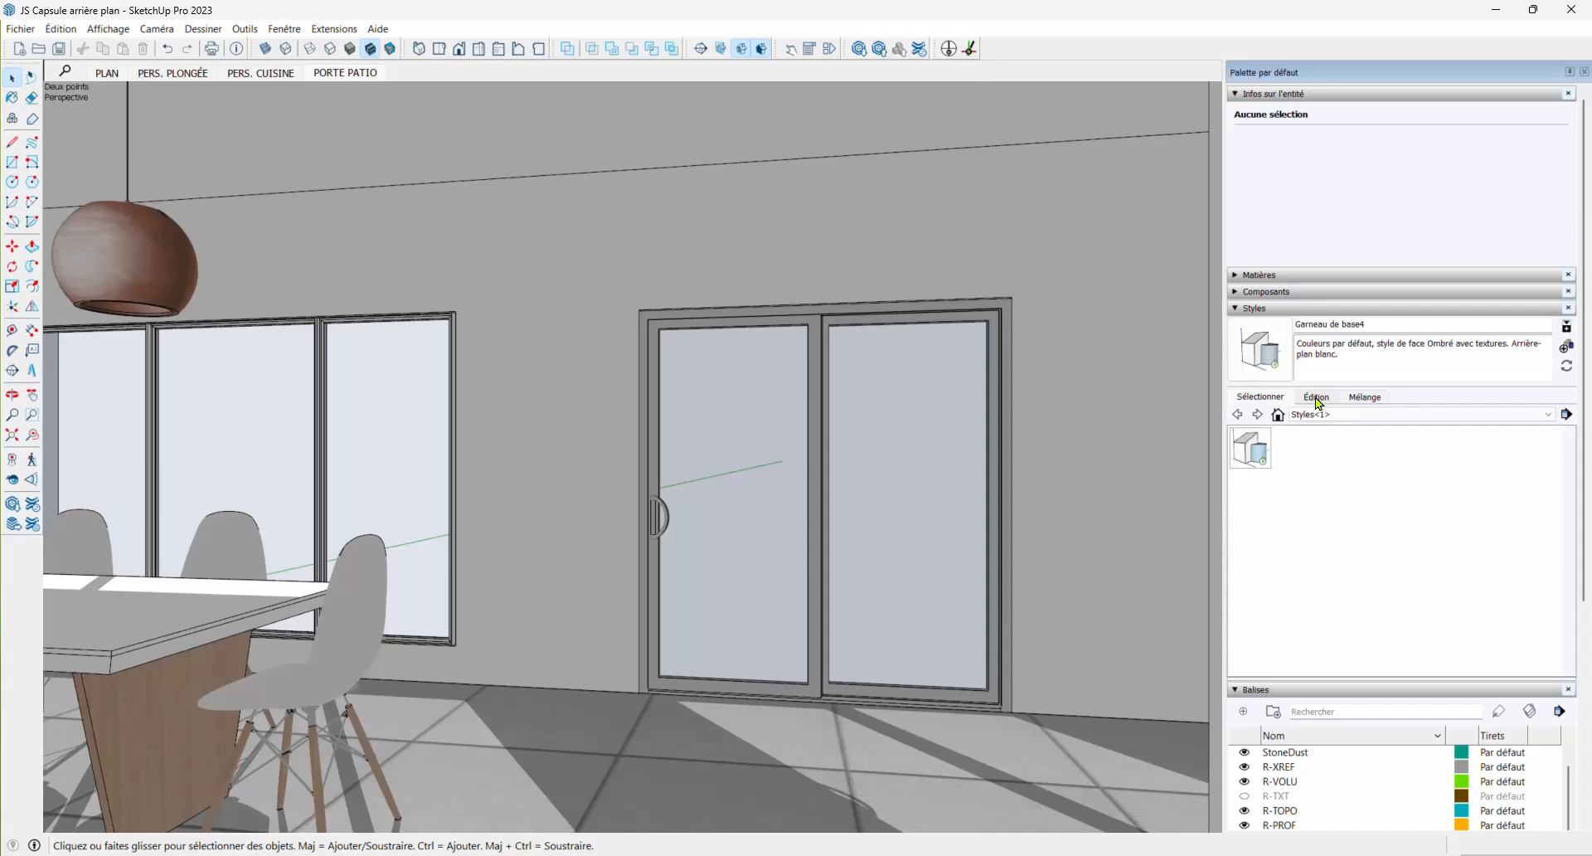
pyautogui.click(1316, 397)
pyautogui.click(1282, 425)
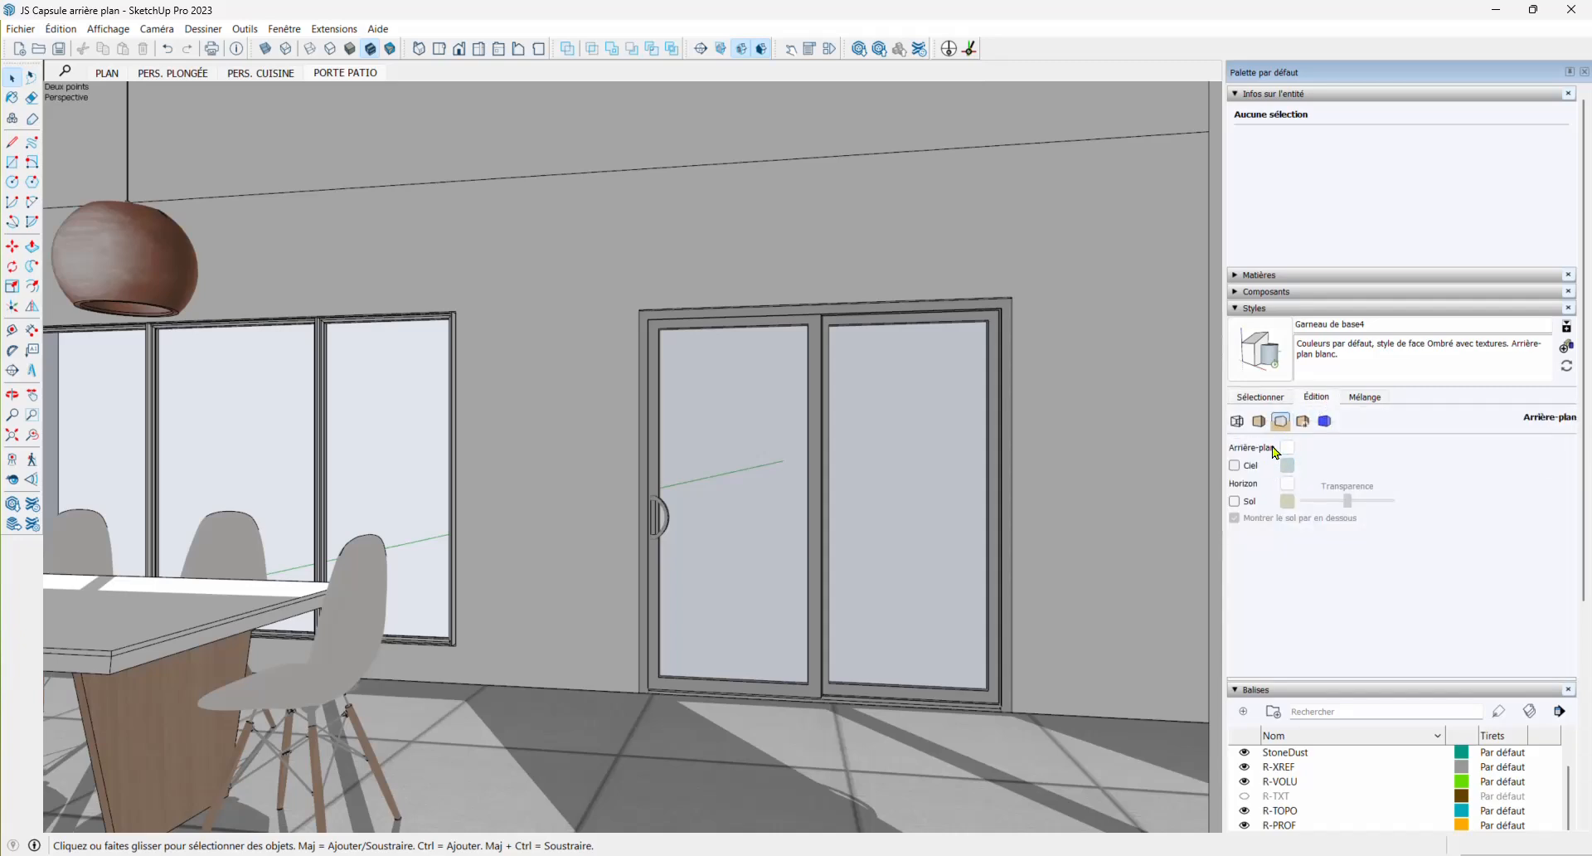
pyautogui.click(1235, 466)
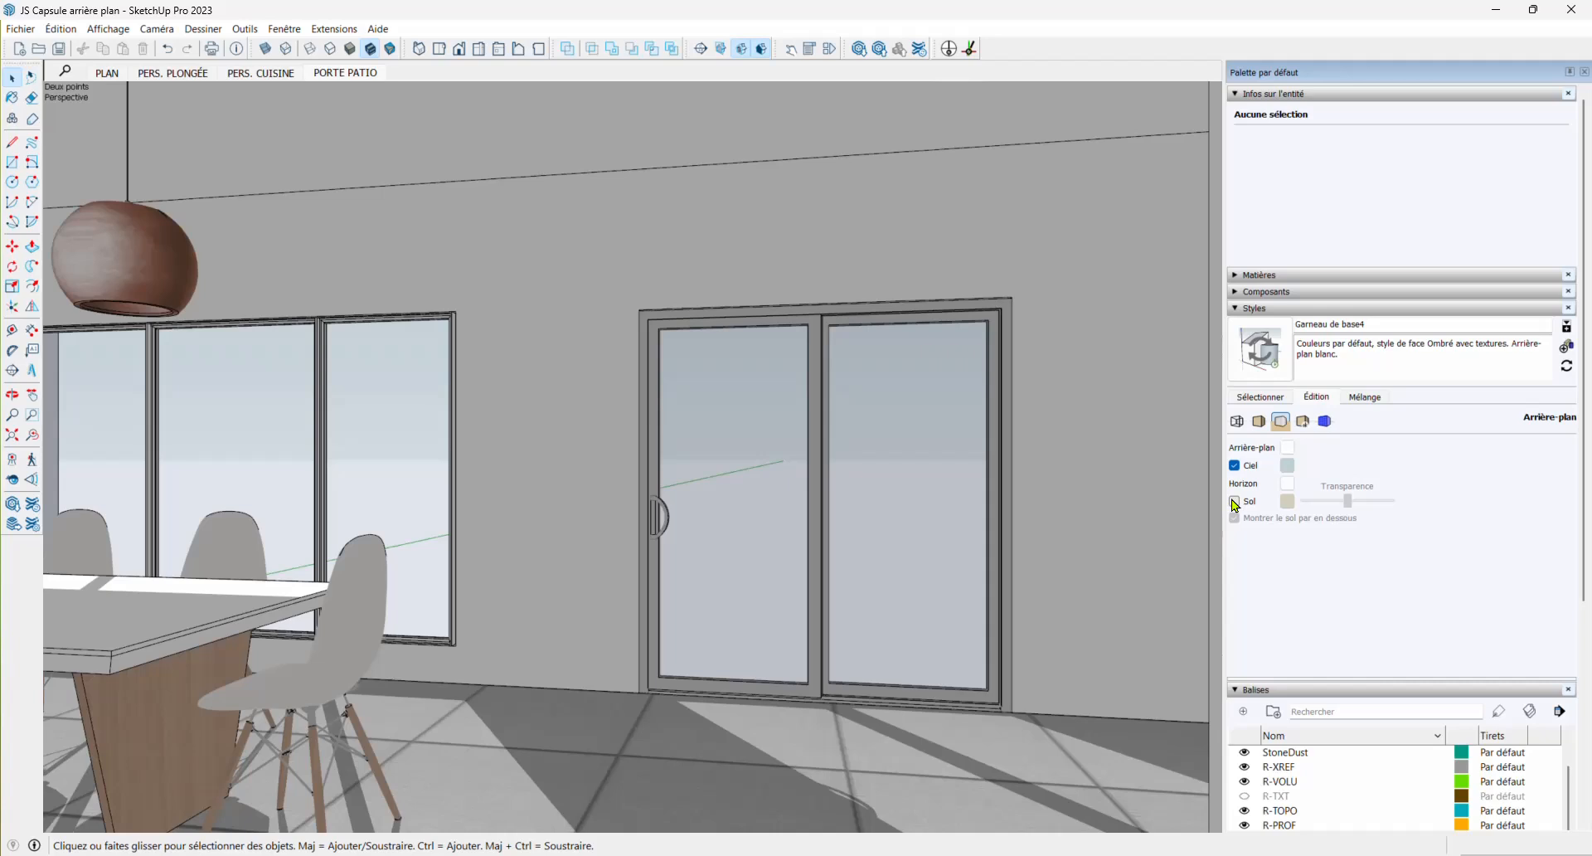
pyautogui.click(1235, 501)
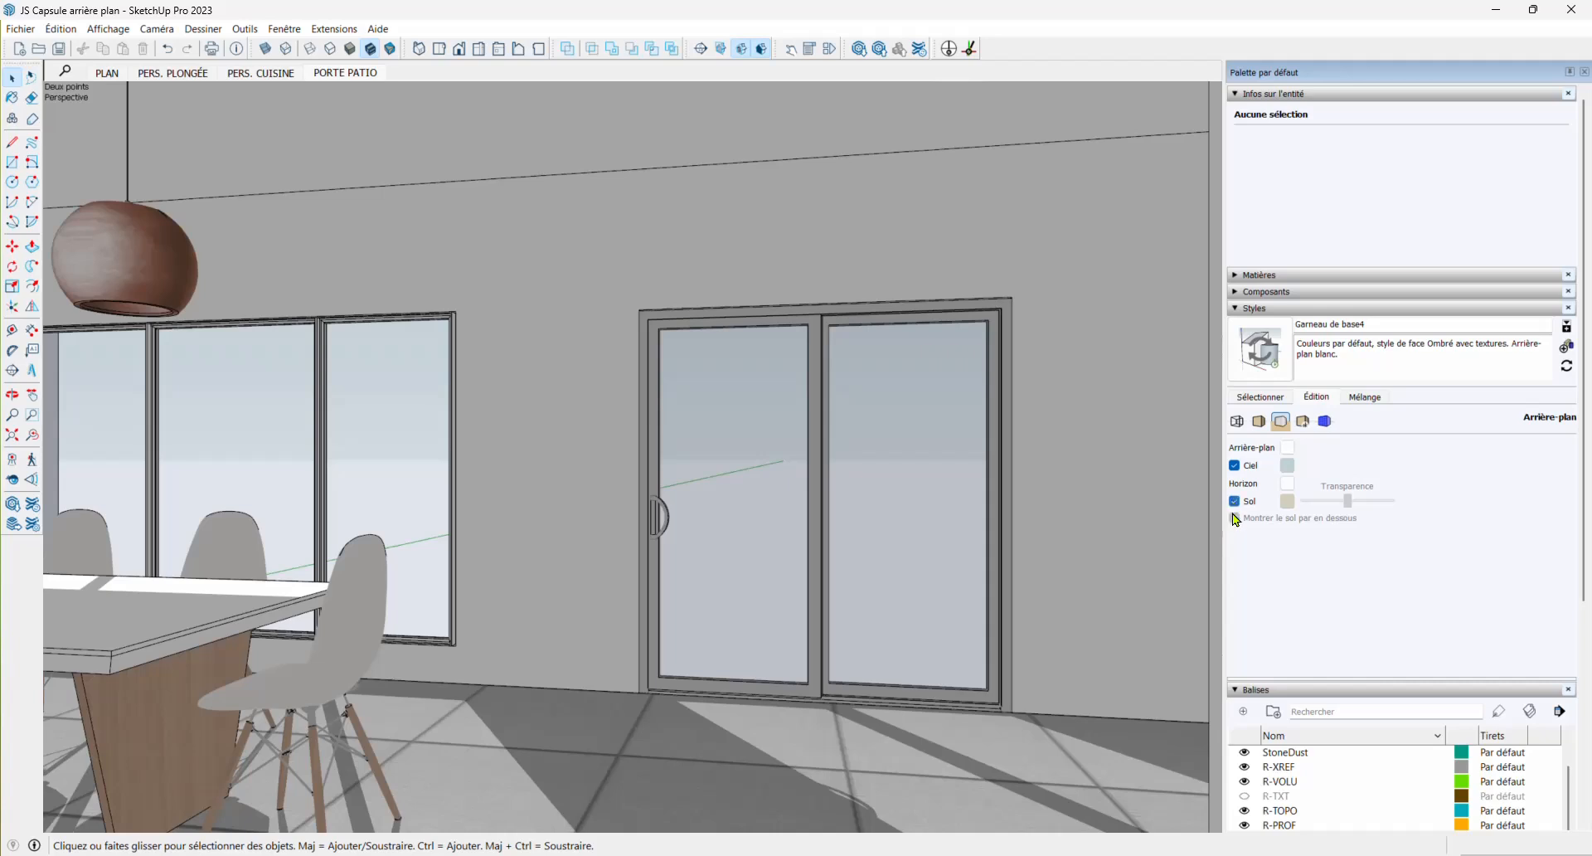
# Set the background's ground colour to a medium green and its sky colour to a medium blue
pyautogui.click(1286, 502)
pyautogui.click(804, 433)
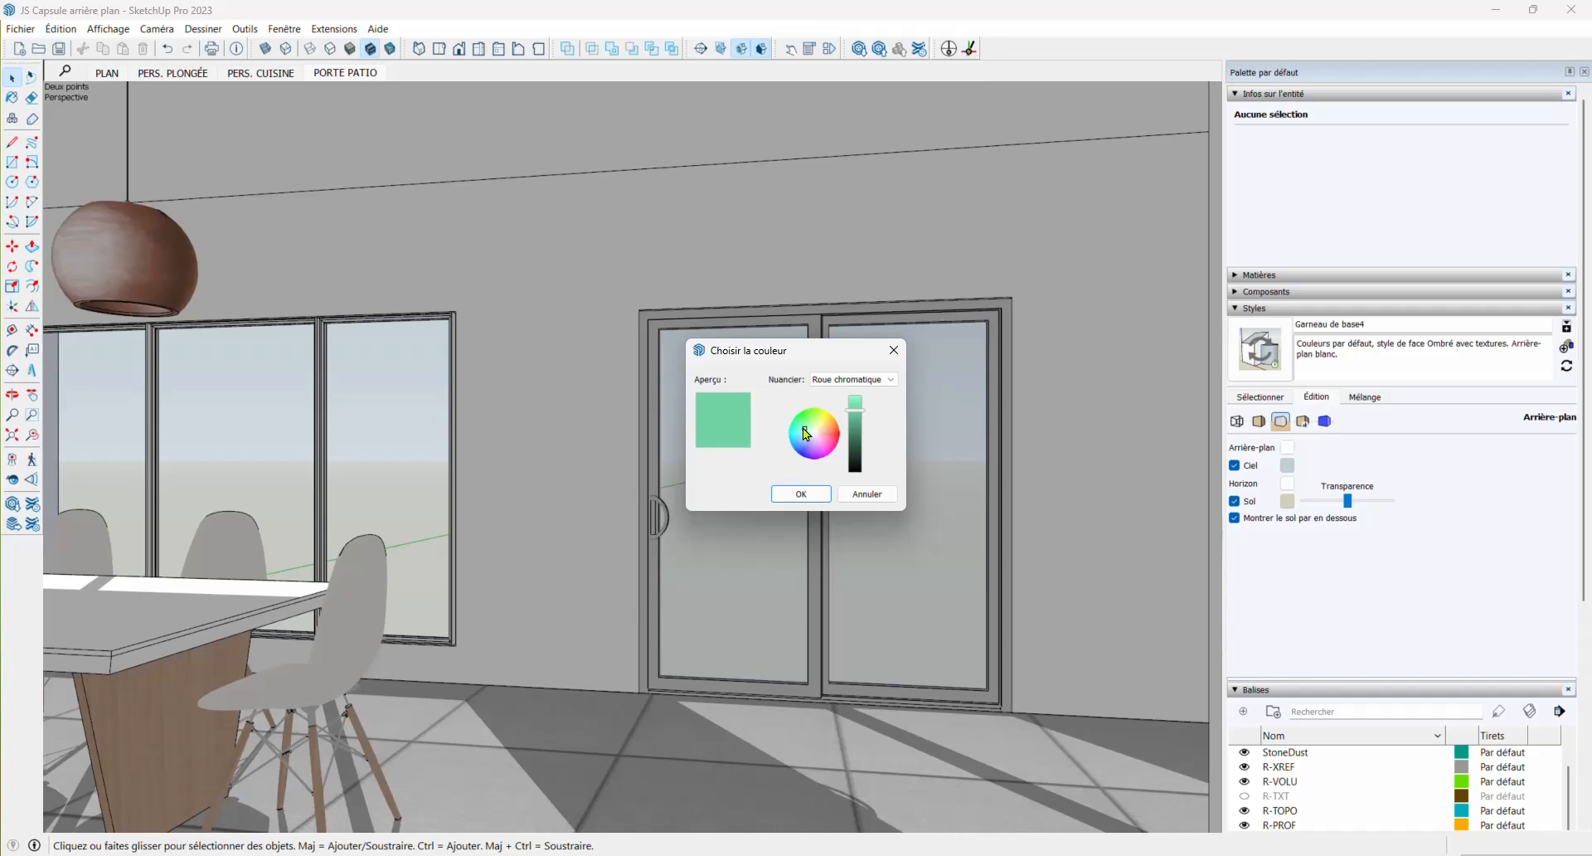
pyautogui.click(802, 427)
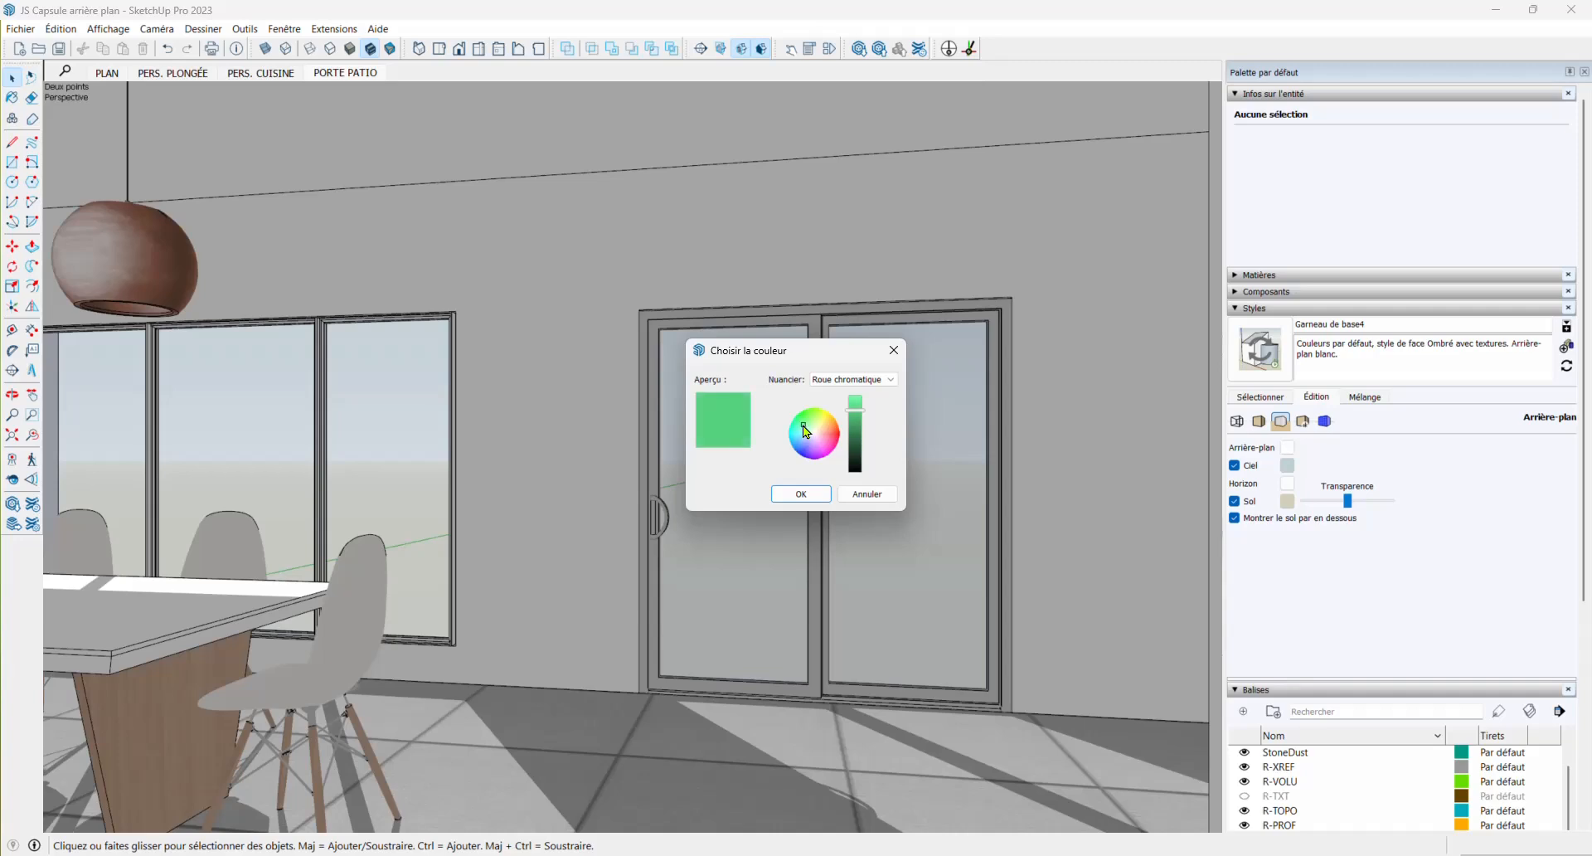
pyautogui.click(803, 491)
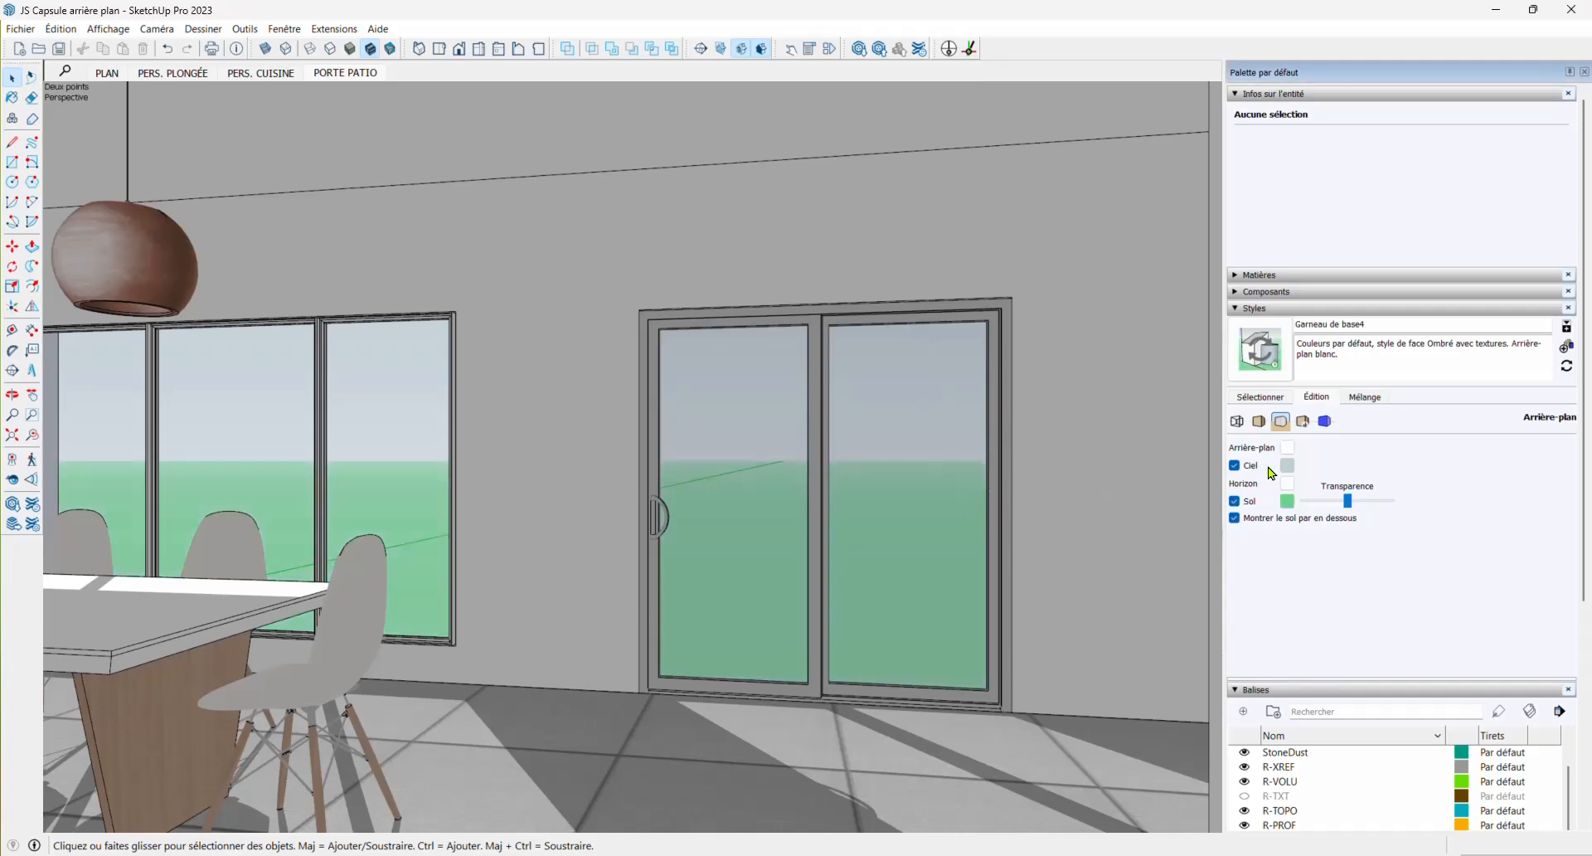
pyautogui.click(1285, 466)
pyautogui.click(800, 437)
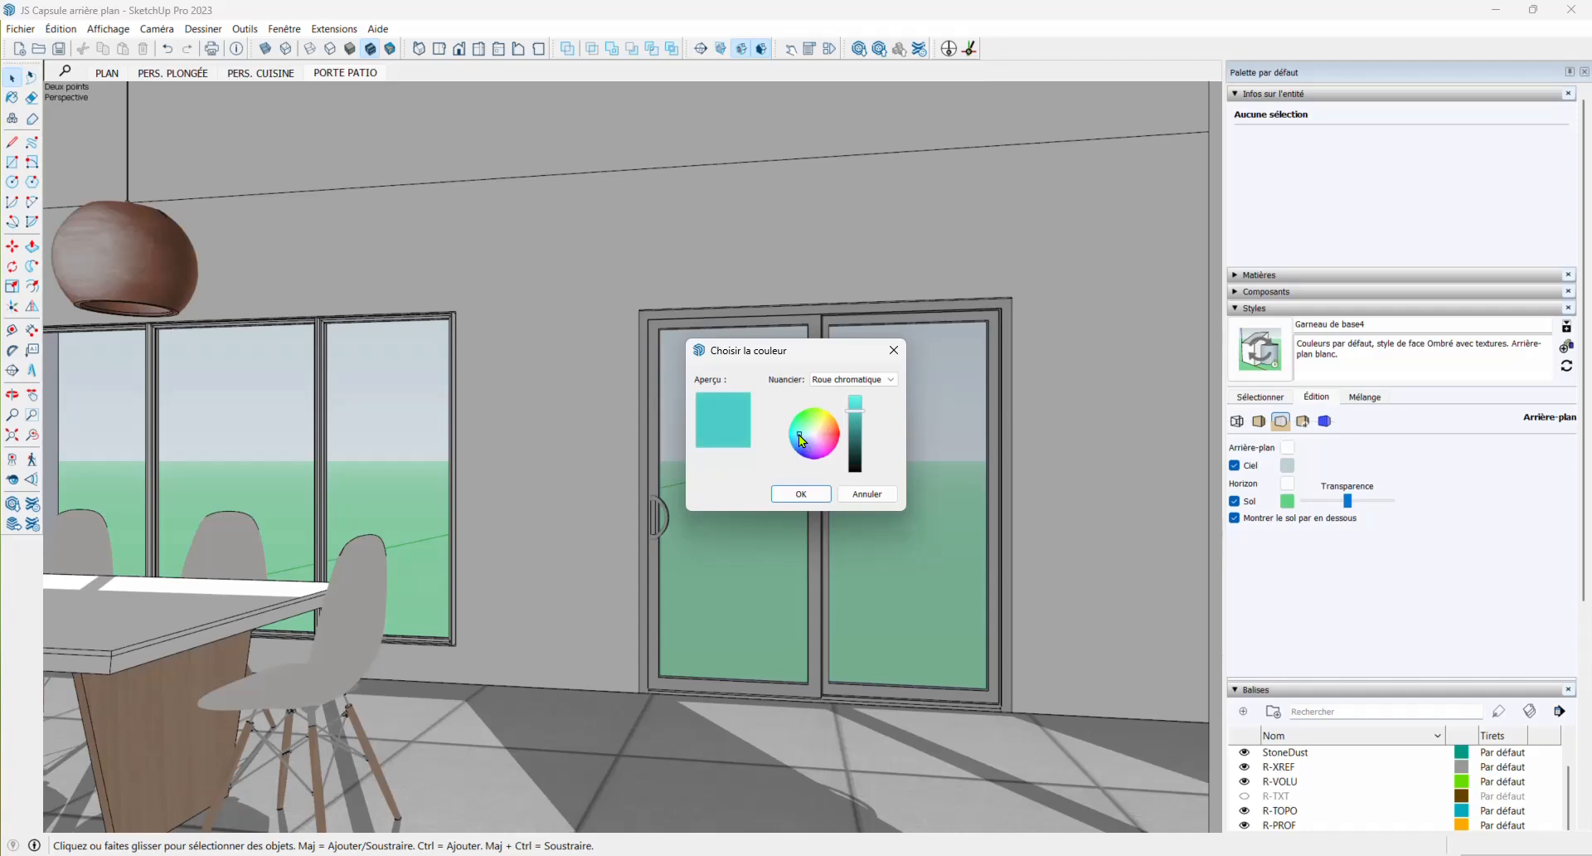
pyautogui.moveTo(799, 434); pyautogui.dragTo(798, 440)
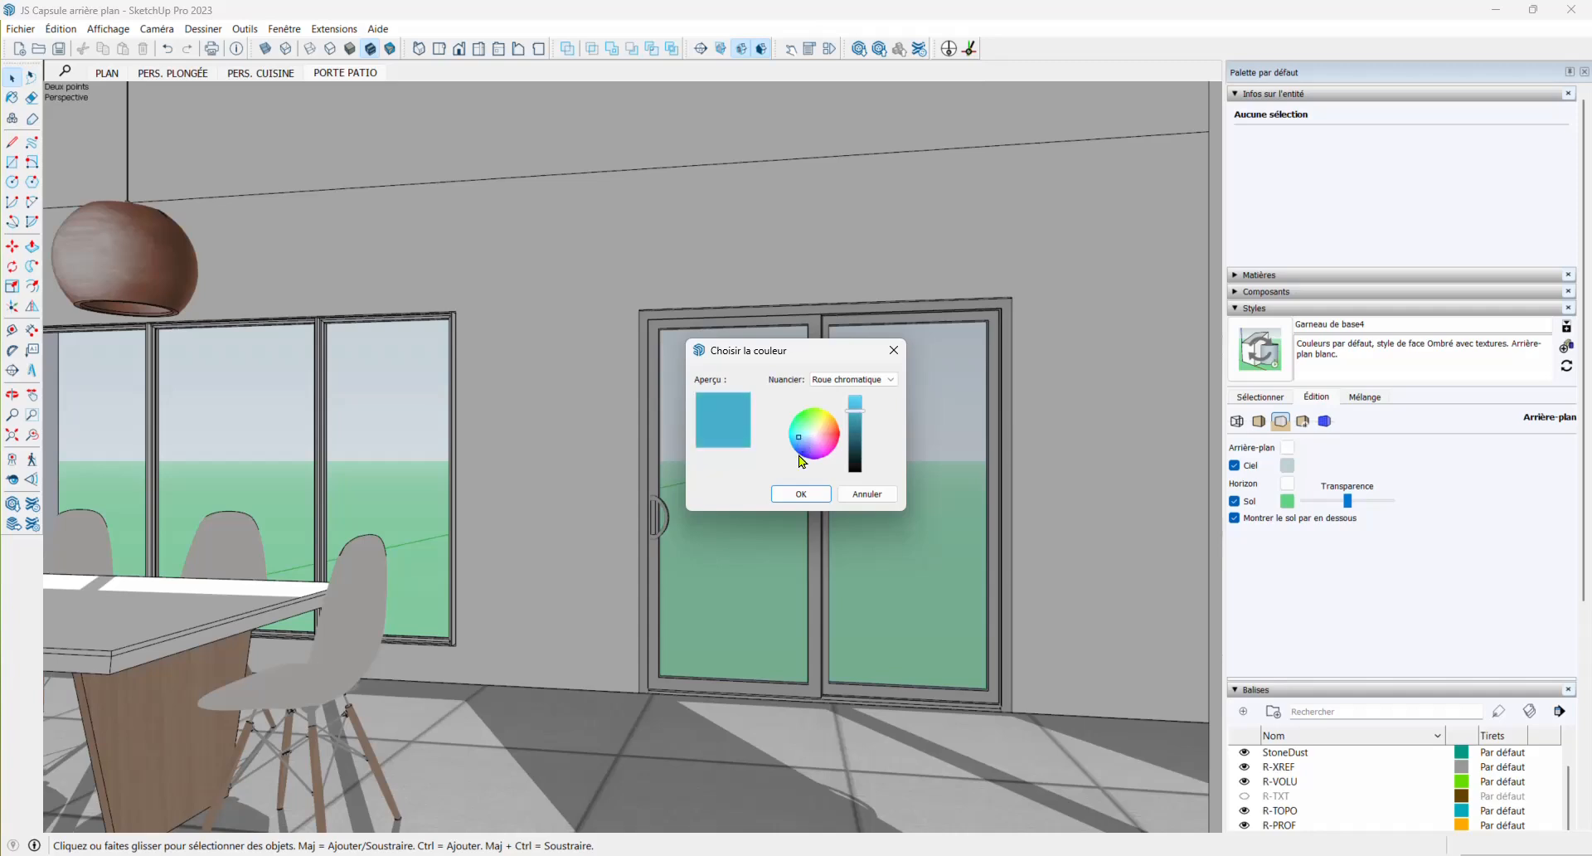
pyautogui.click(801, 494)
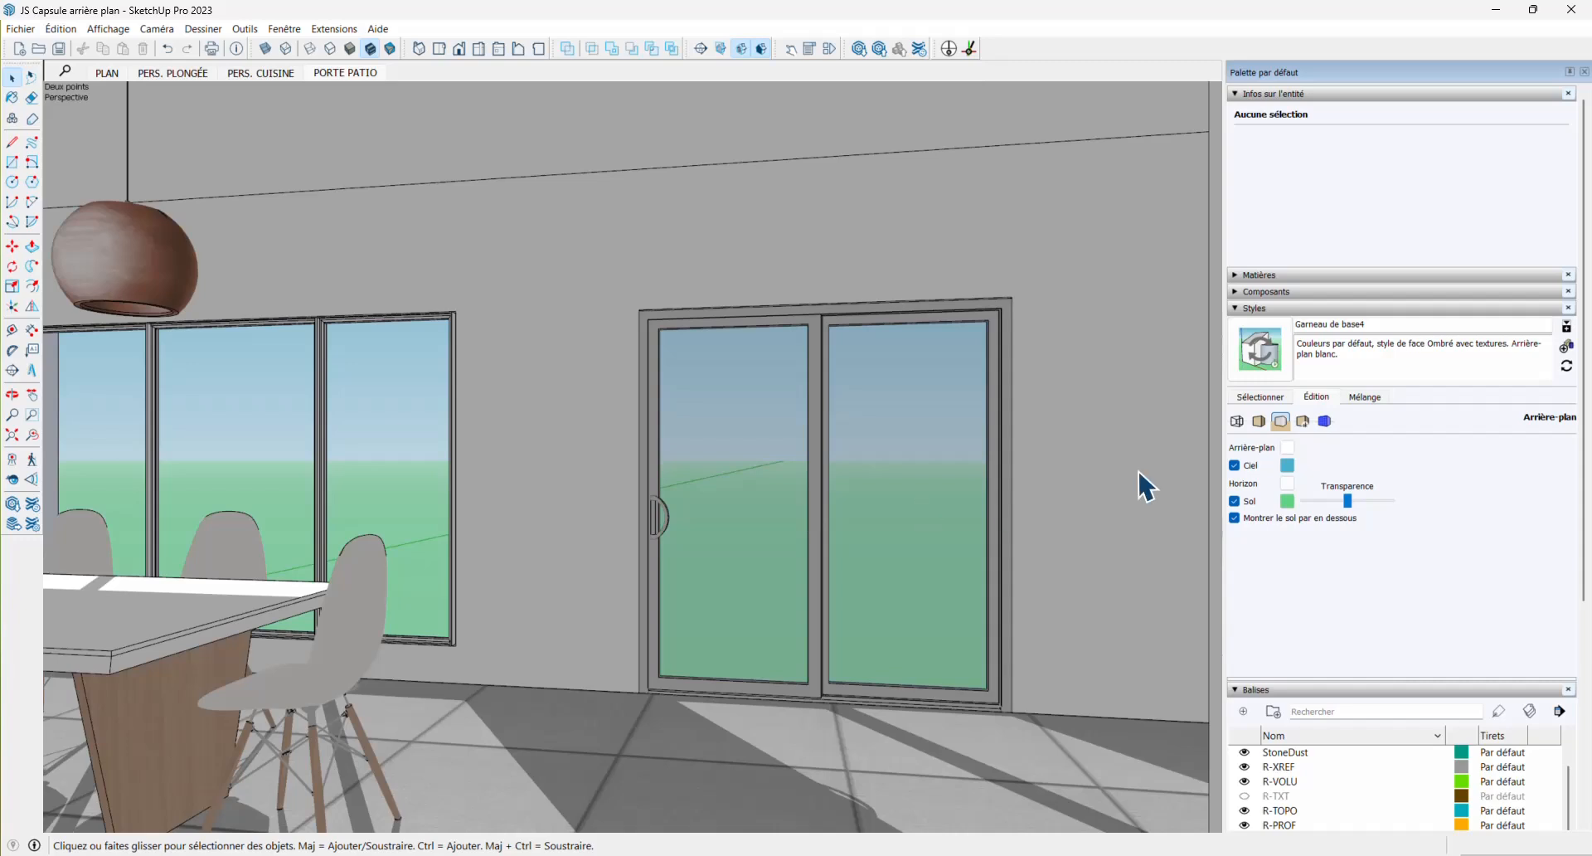
# Switch the style's sky and ground off and back on to compare the view through the windows
pyautogui.click(1234, 465)
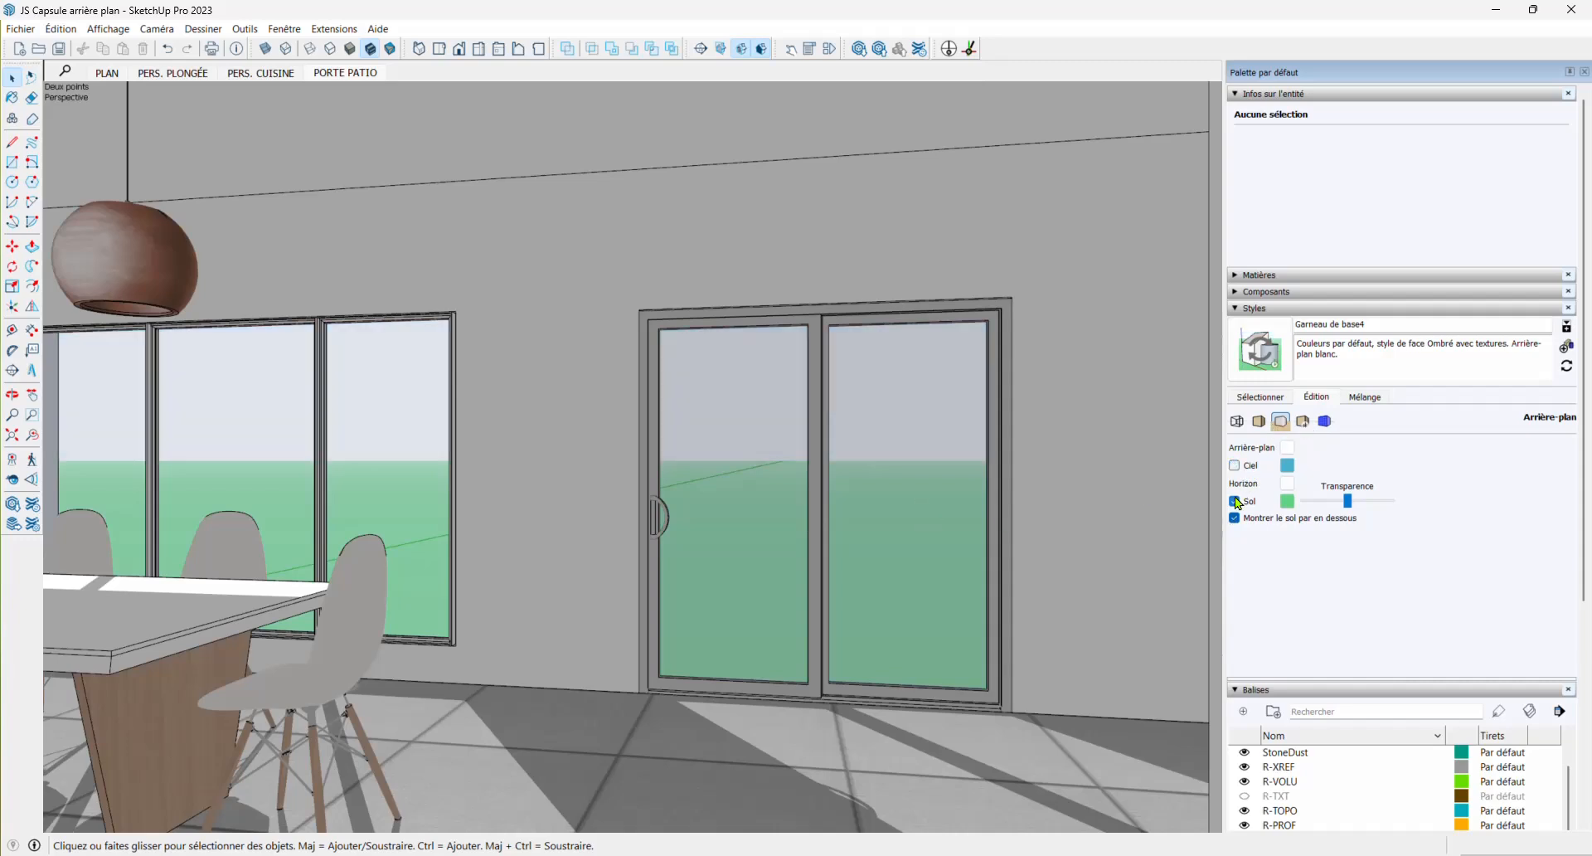
pyautogui.click(1234, 500)
pyautogui.click(1233, 500)
pyautogui.click(1234, 465)
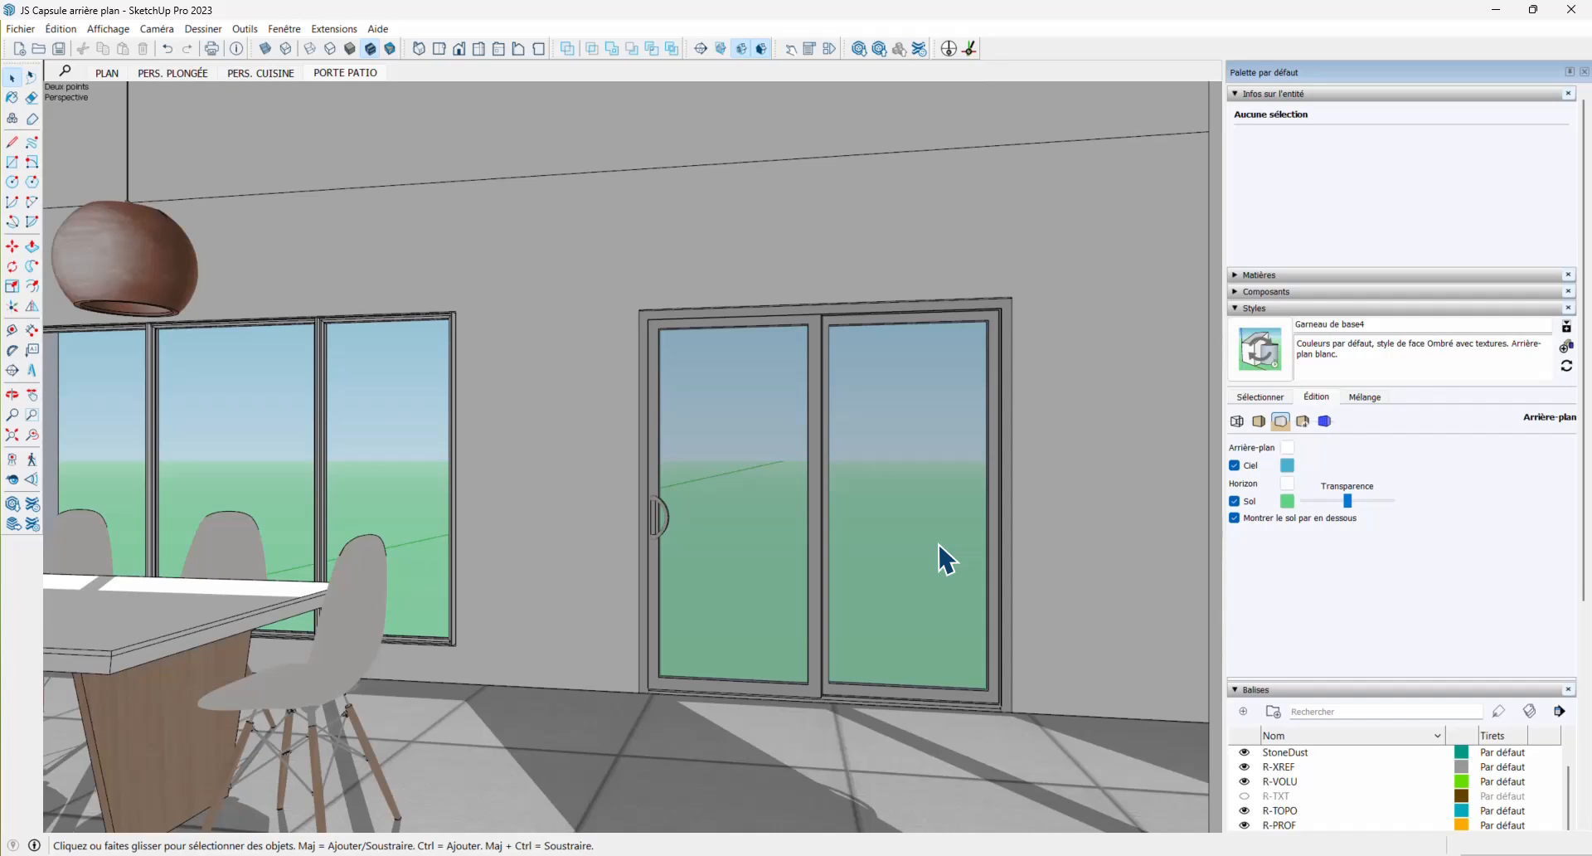
# Turn off the style's sky and ground and show the whole building from outside
pyautogui.click(1234, 466)
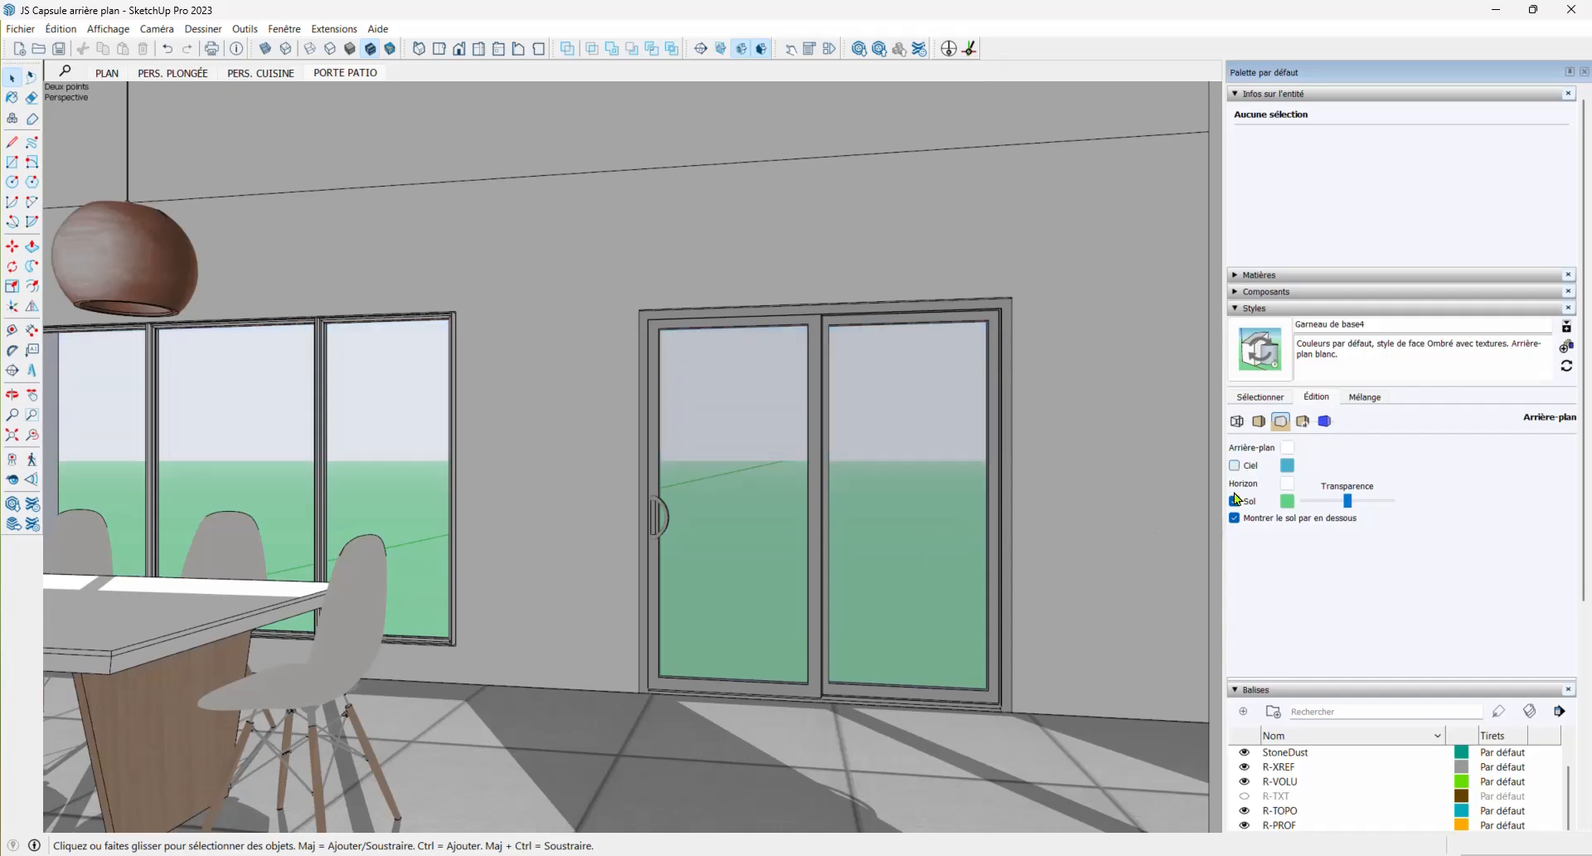
pyautogui.click(1234, 502)
pyautogui.scroll(-10, 745, 384)
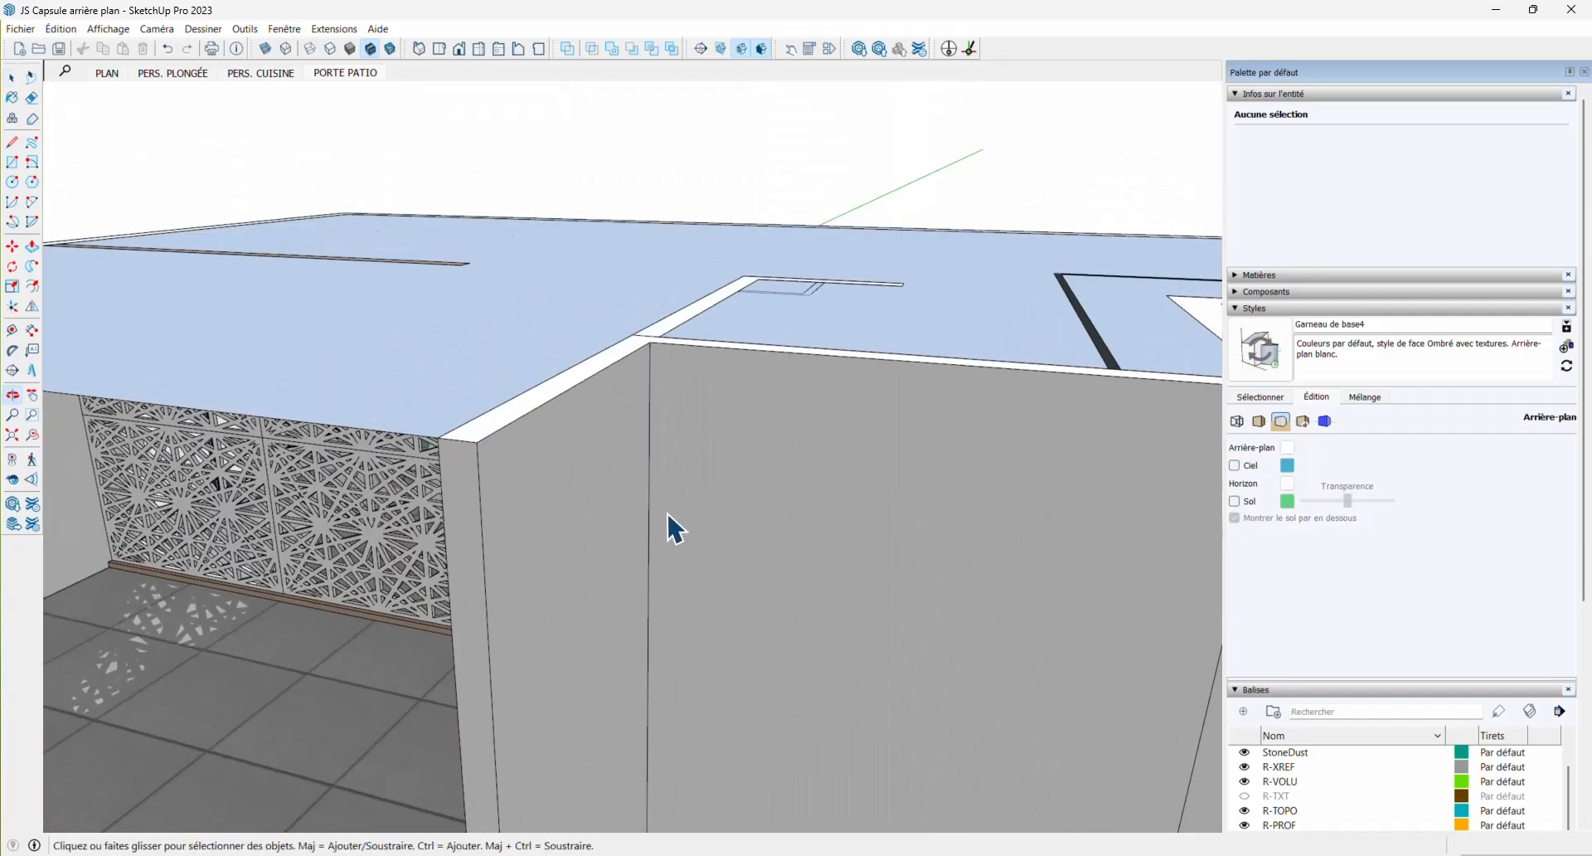
pyautogui.scroll(-10, 676, 529)
pyautogui.moveTo(515, 562); pyautogui.dragTo(1005, 534, button='middle')
pyautogui.scroll(5, 421, 512)
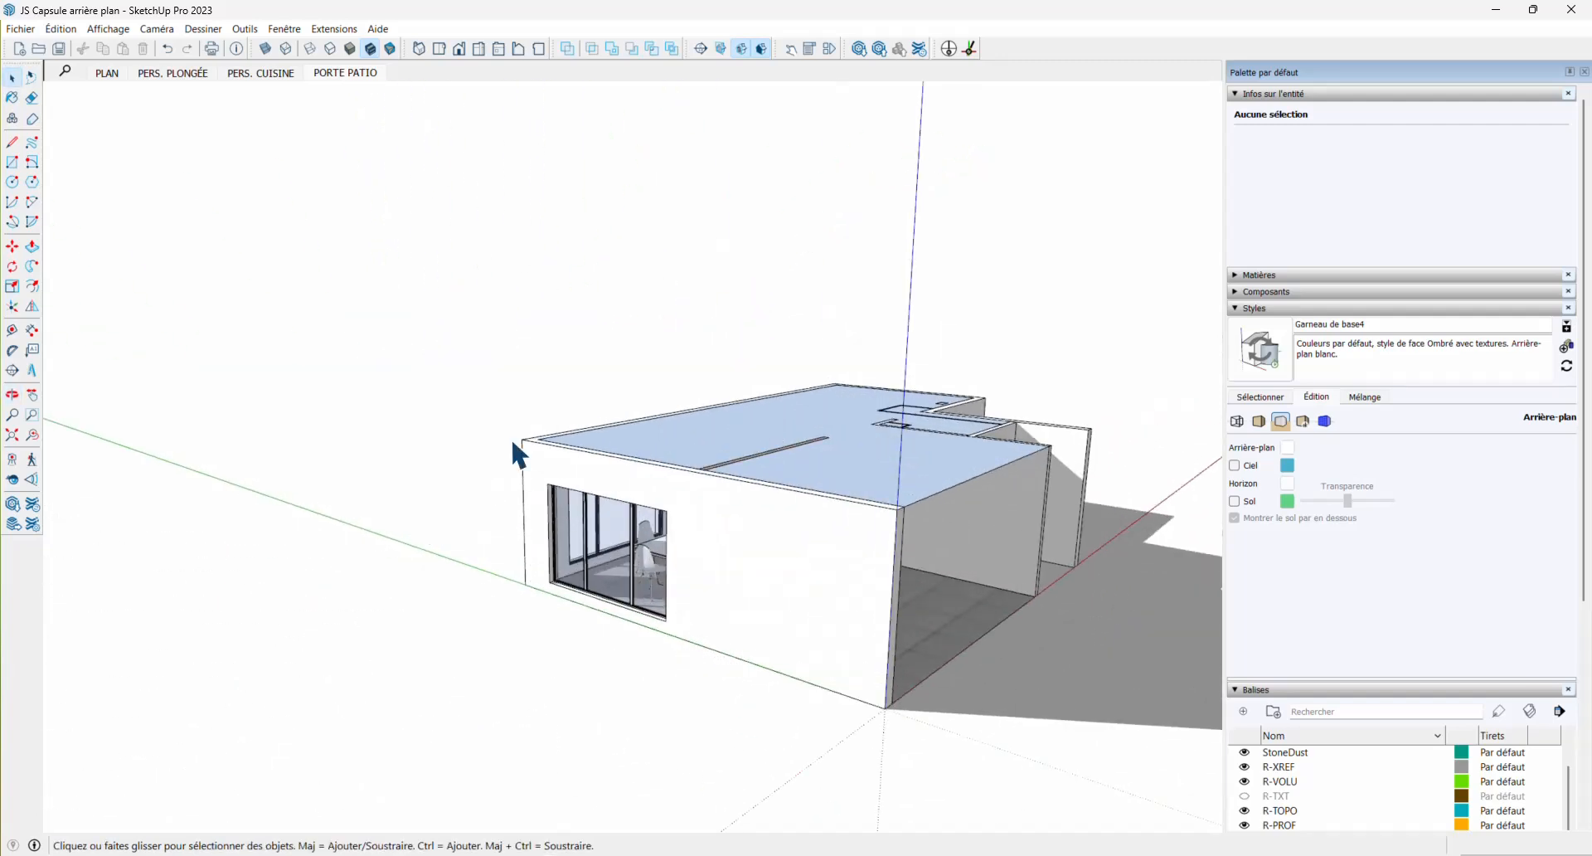
# Switch to File Explorer and preview the sky picture Ciel.jpg in the "Vidéo arrière plan JS" folder
pyautogui.moveTo(418, 853)
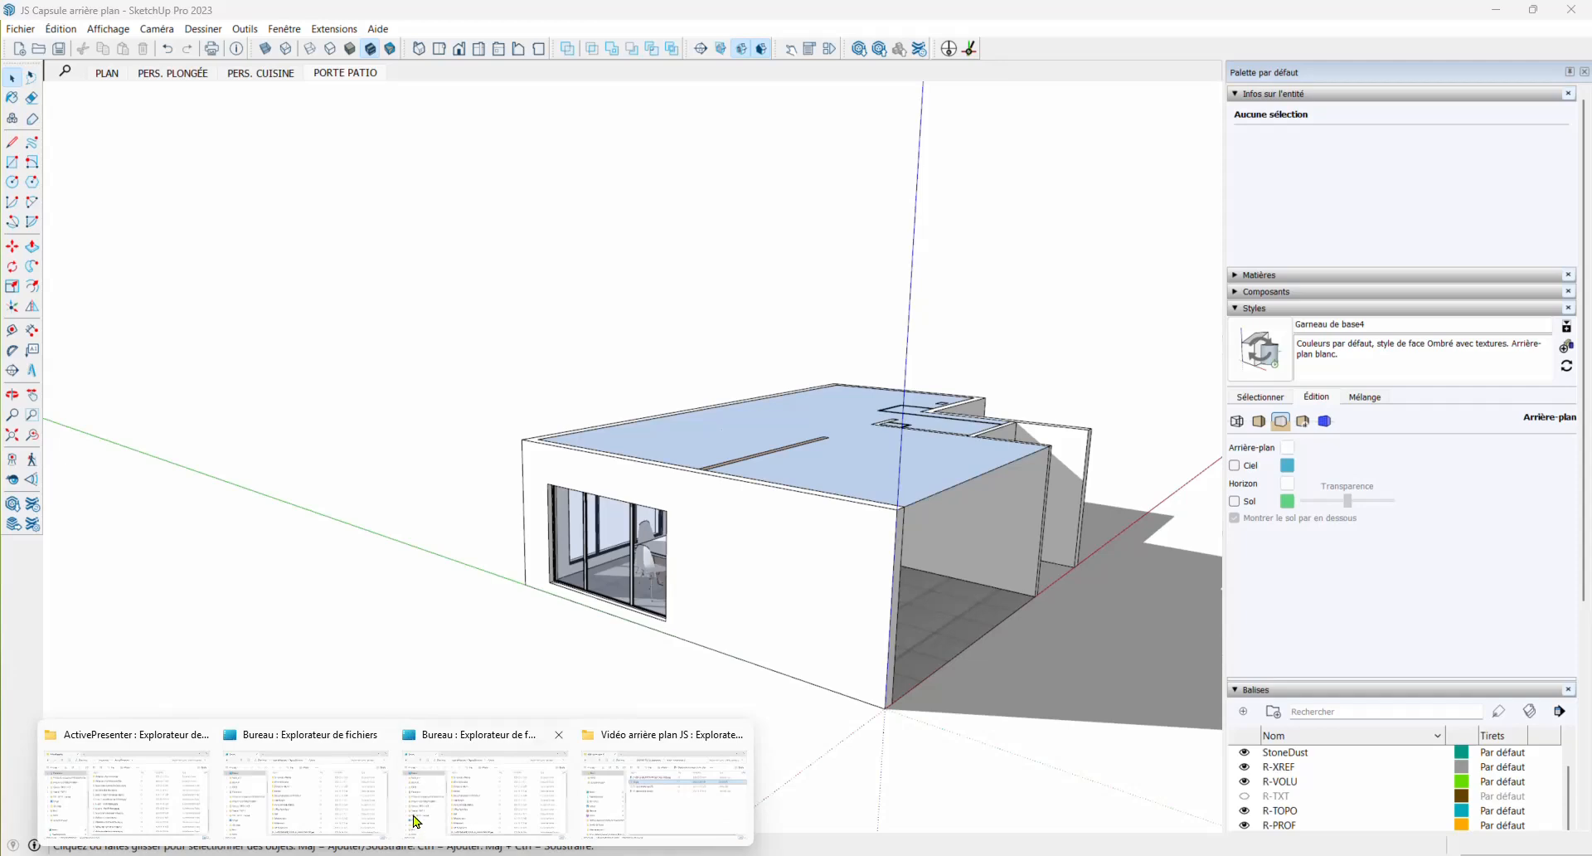
pyautogui.click(604, 823)
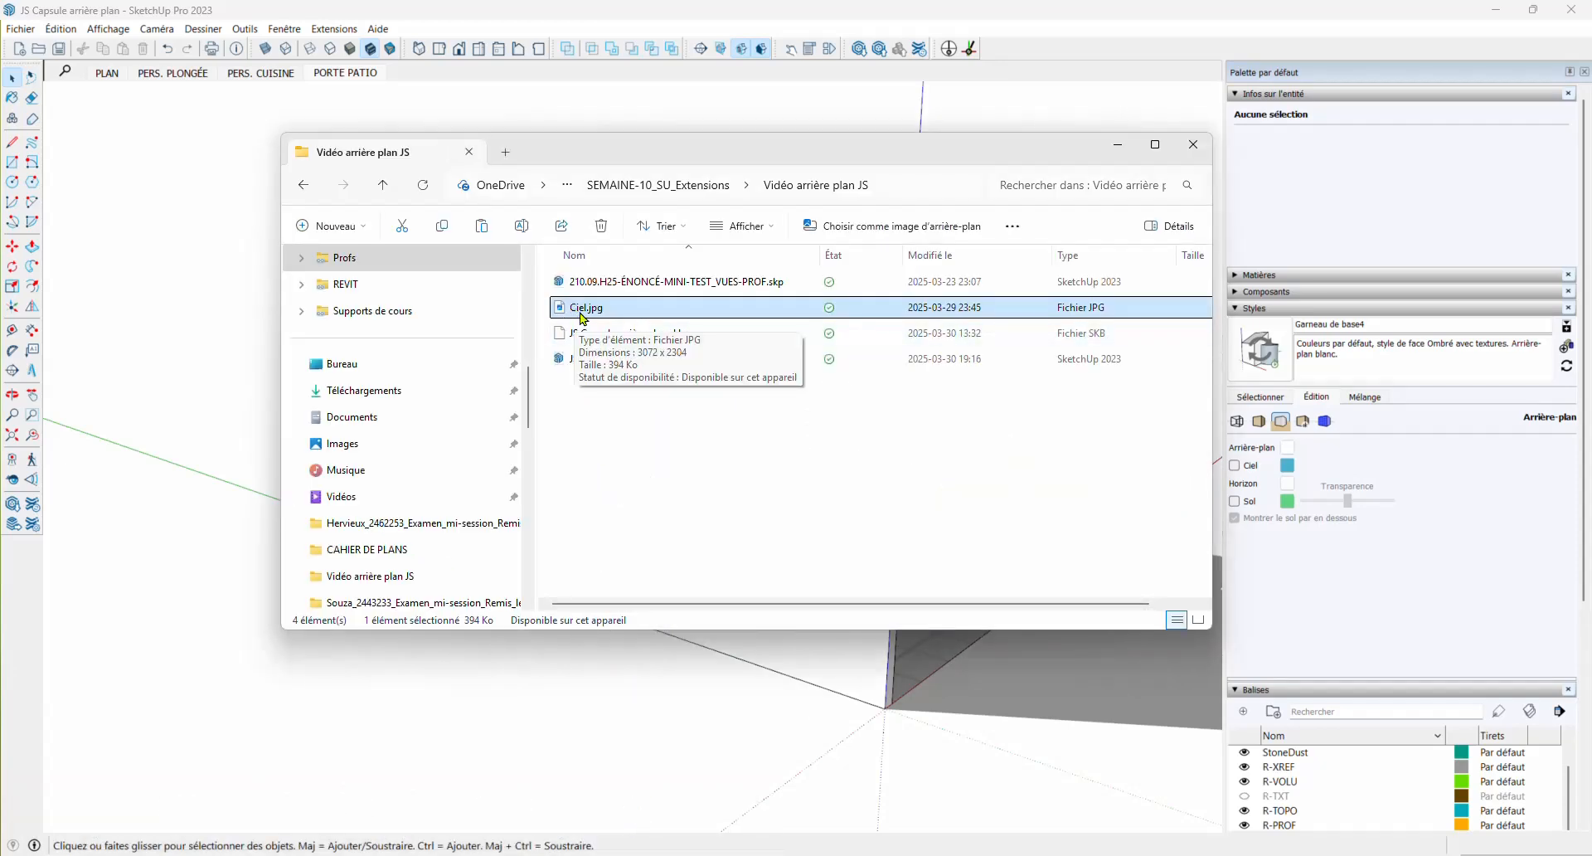
pyautogui.doubleClick(582, 311)
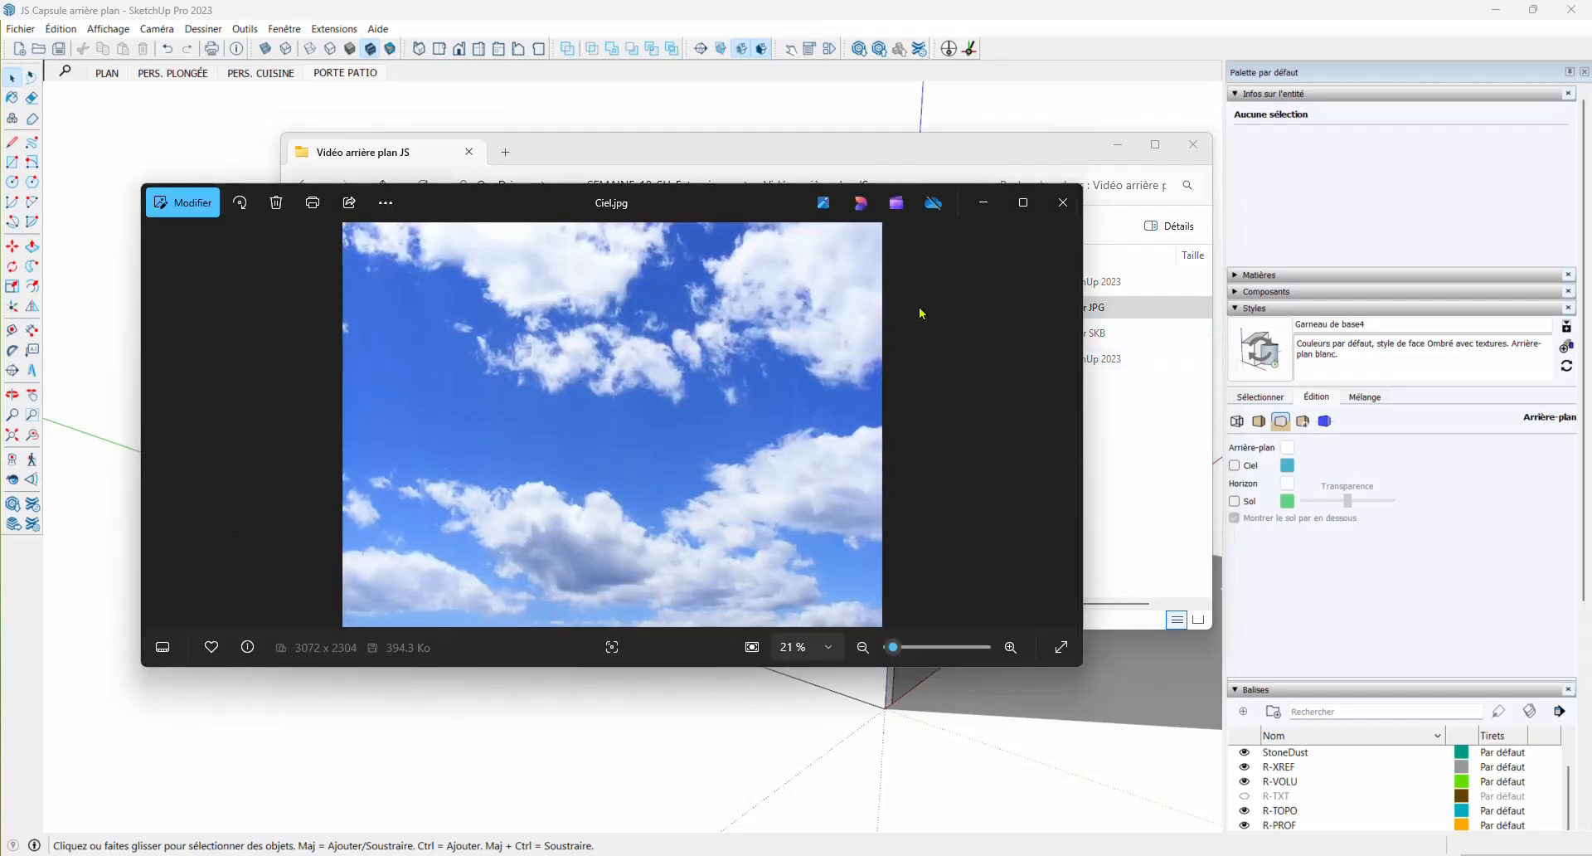
pyautogui.click(982, 202)
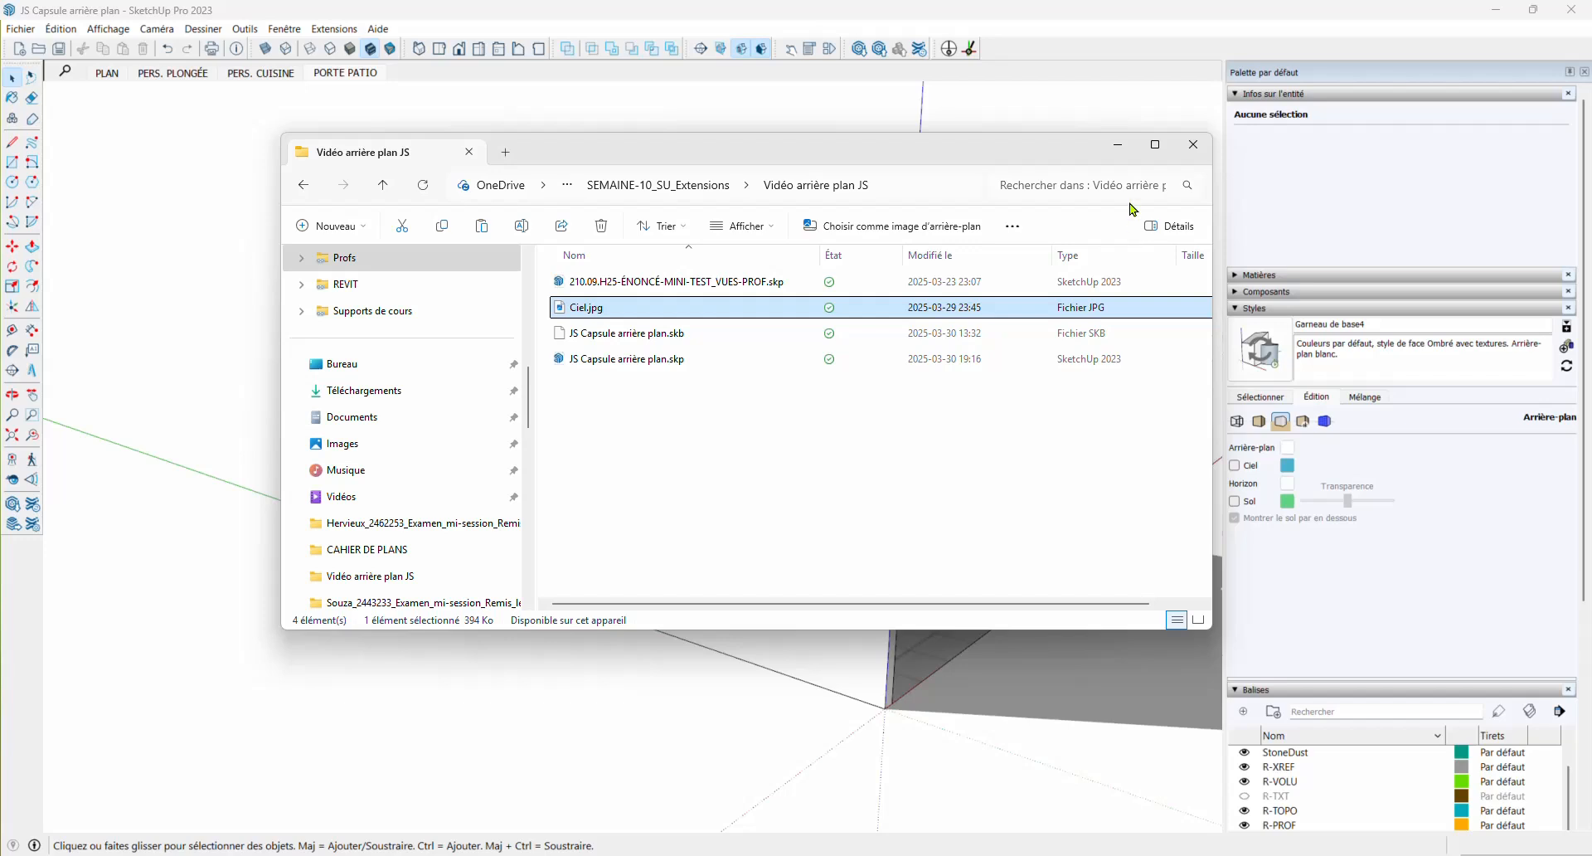
pyautogui.click(1120, 152)
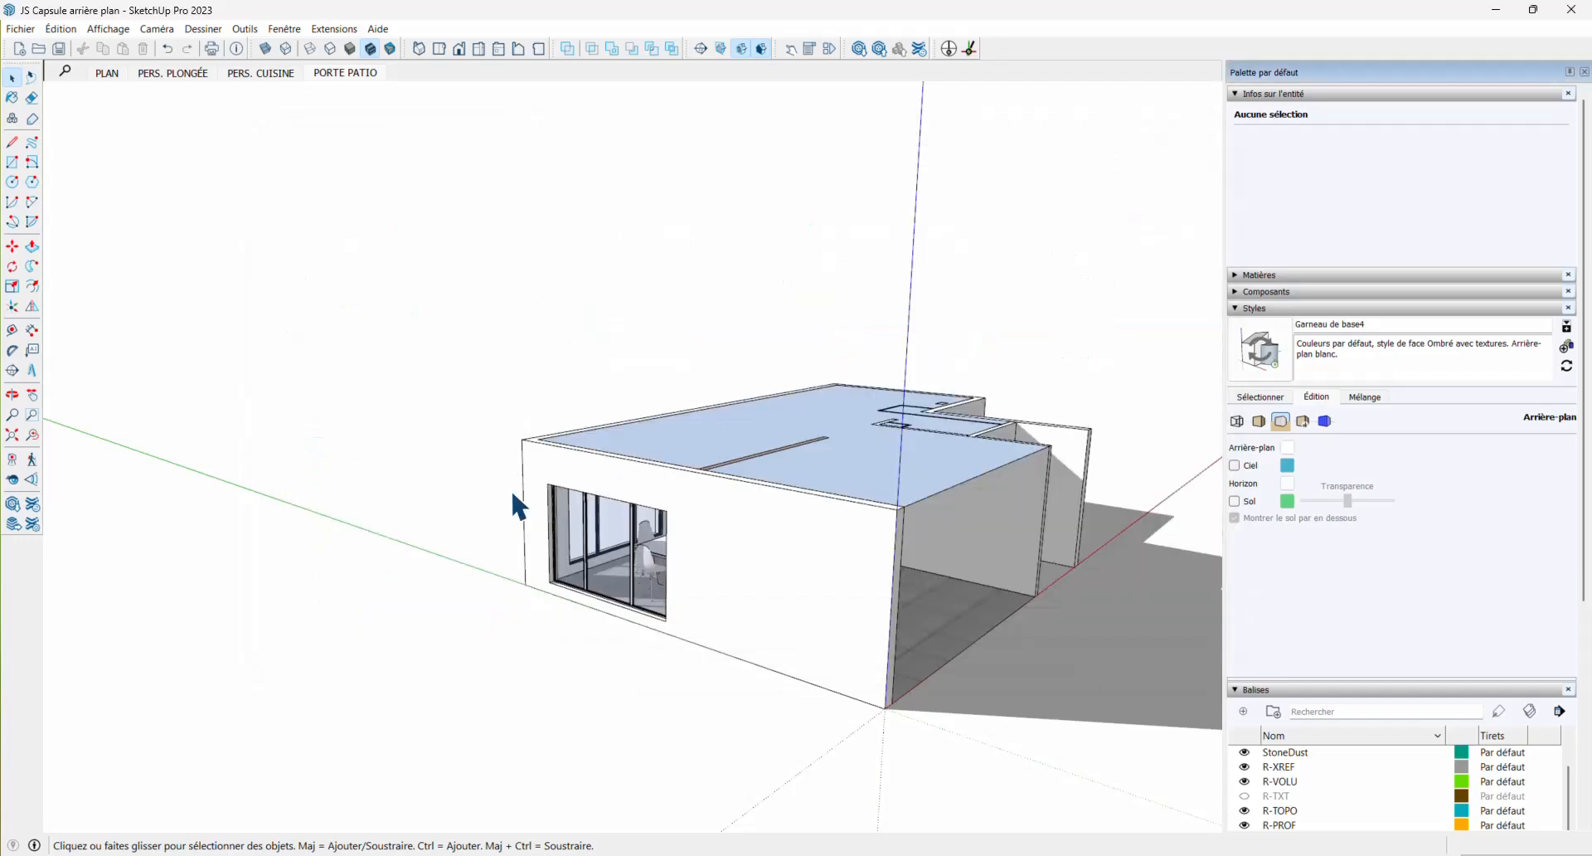
# Import Ciel.jpg from the Images folder into the model as an image
pyautogui.moveTo(515, 504)
pyautogui.mouseDown(button='middle')
pyautogui.moveTo(694, 561)
pyautogui.moveTo(638, 667)
pyautogui.mouseUp(button='middle')
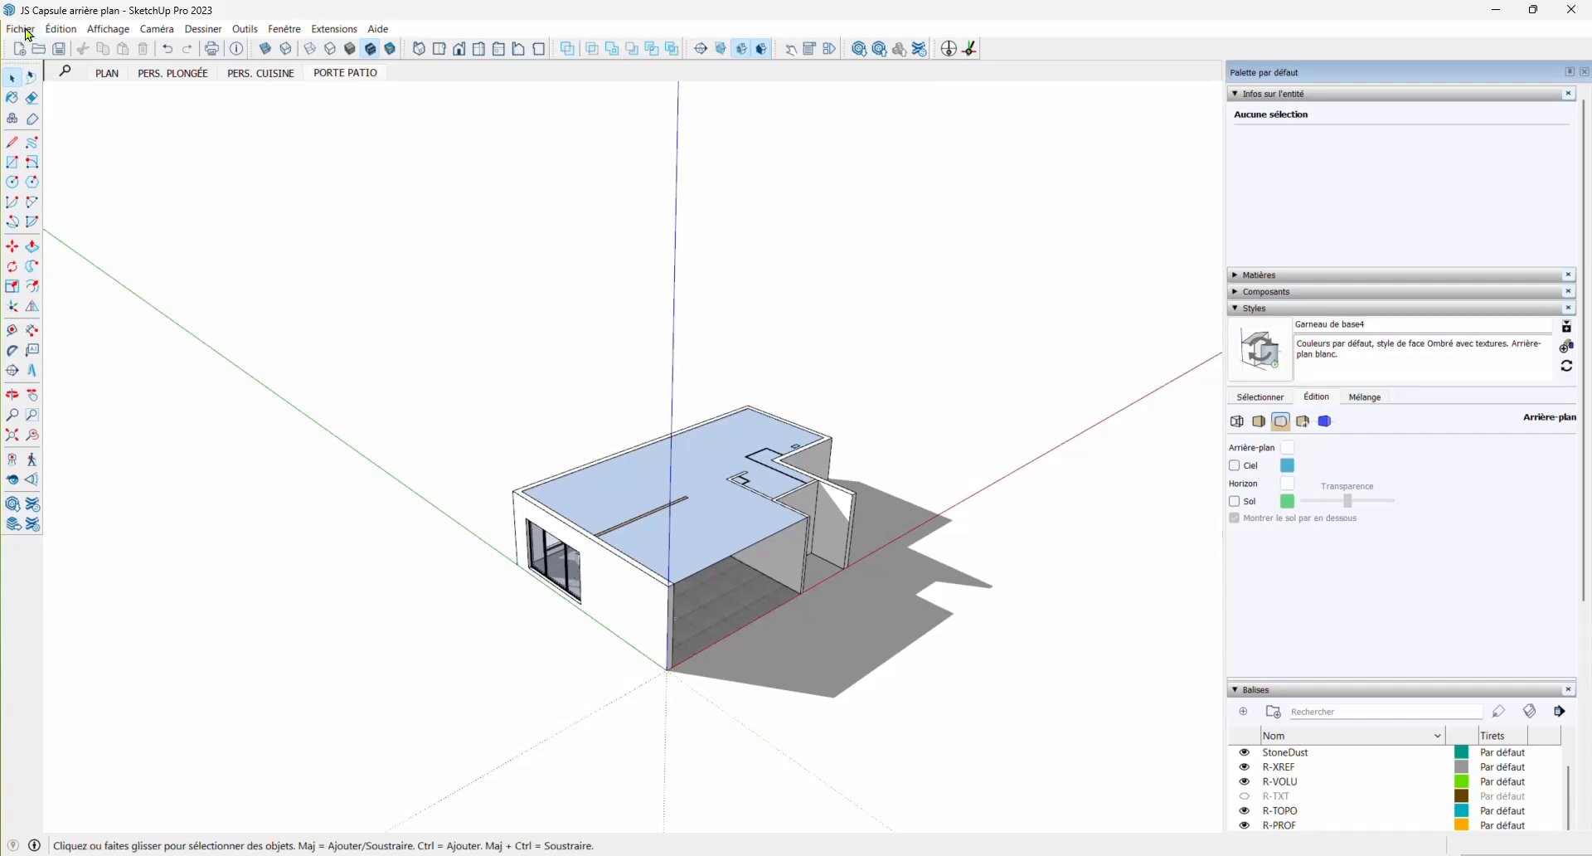
pyautogui.moveTo(572, 440); pyautogui.dragTo(424, 285, button='middle')
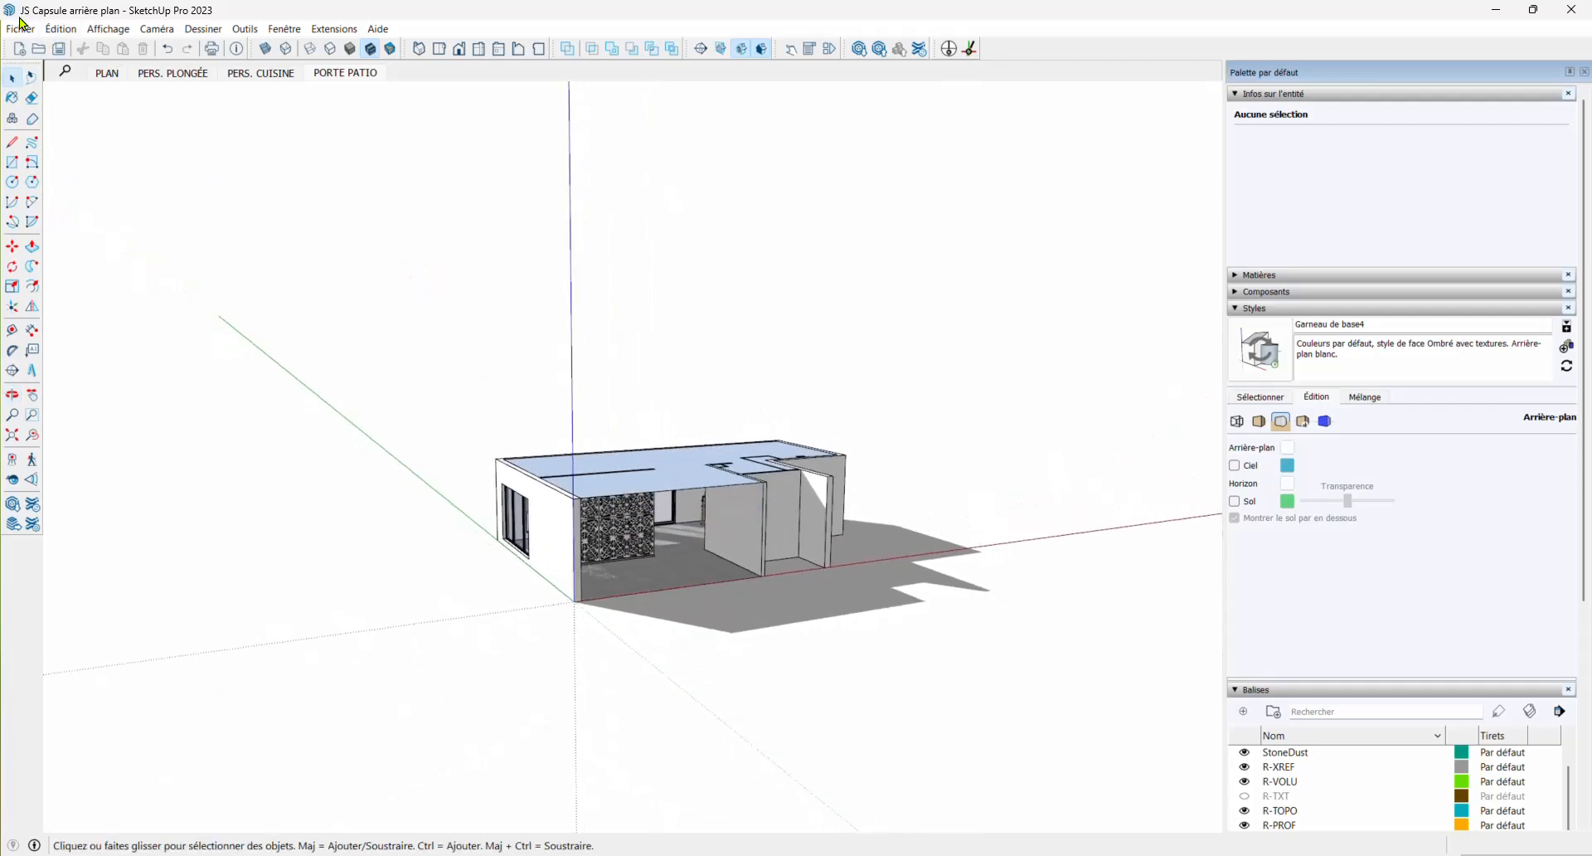
pyautogui.click(24, 29)
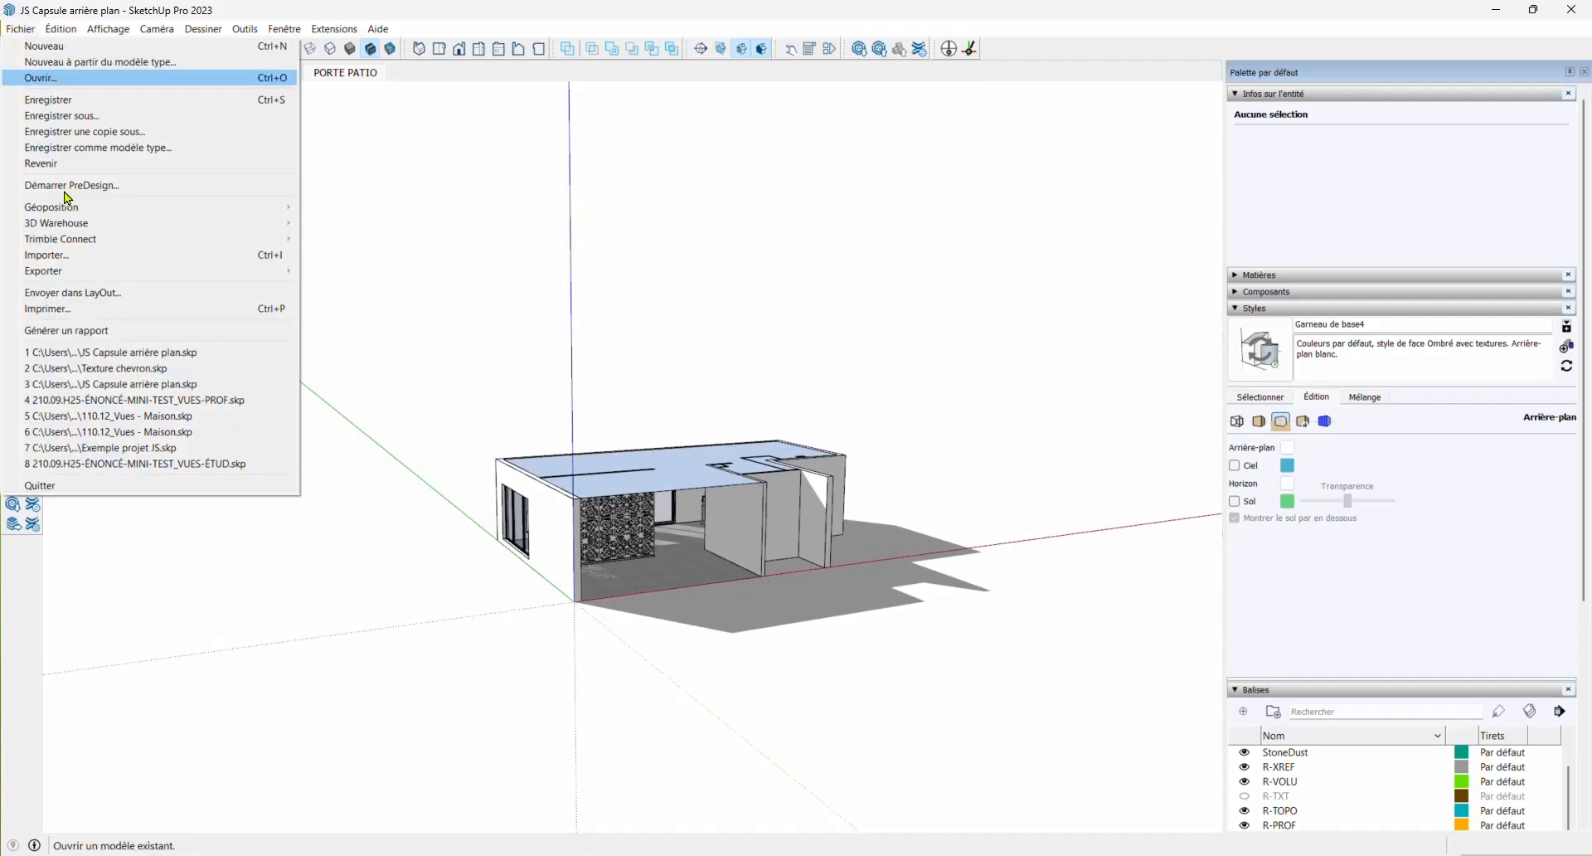
pyautogui.click(61, 256)
pyautogui.scroll(-3, 506, 426)
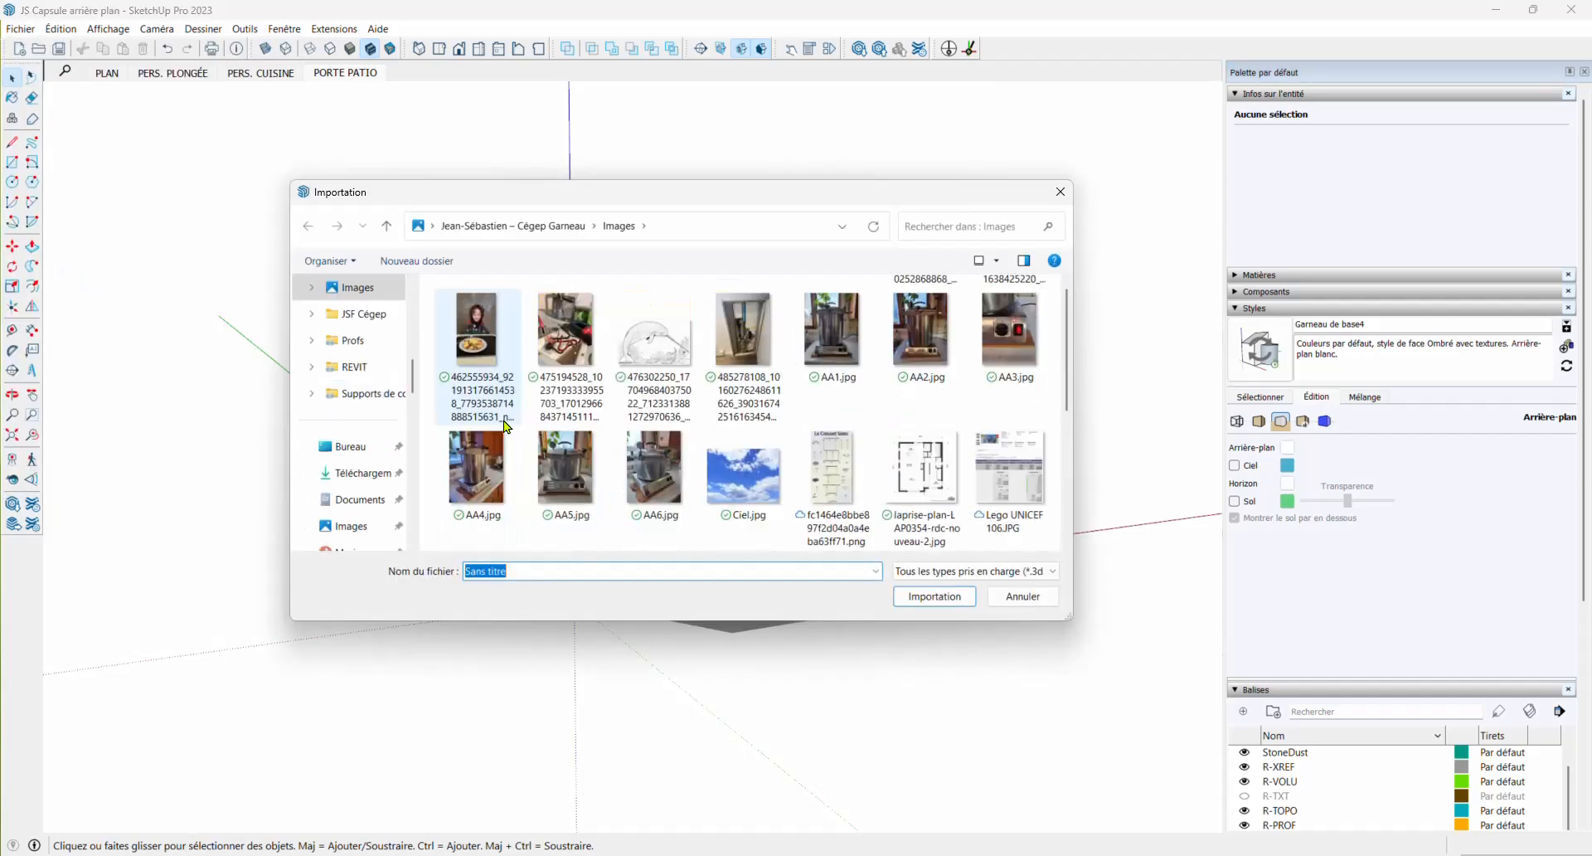
pyautogui.scroll(-1, 506, 426)
pyautogui.click(746, 386)
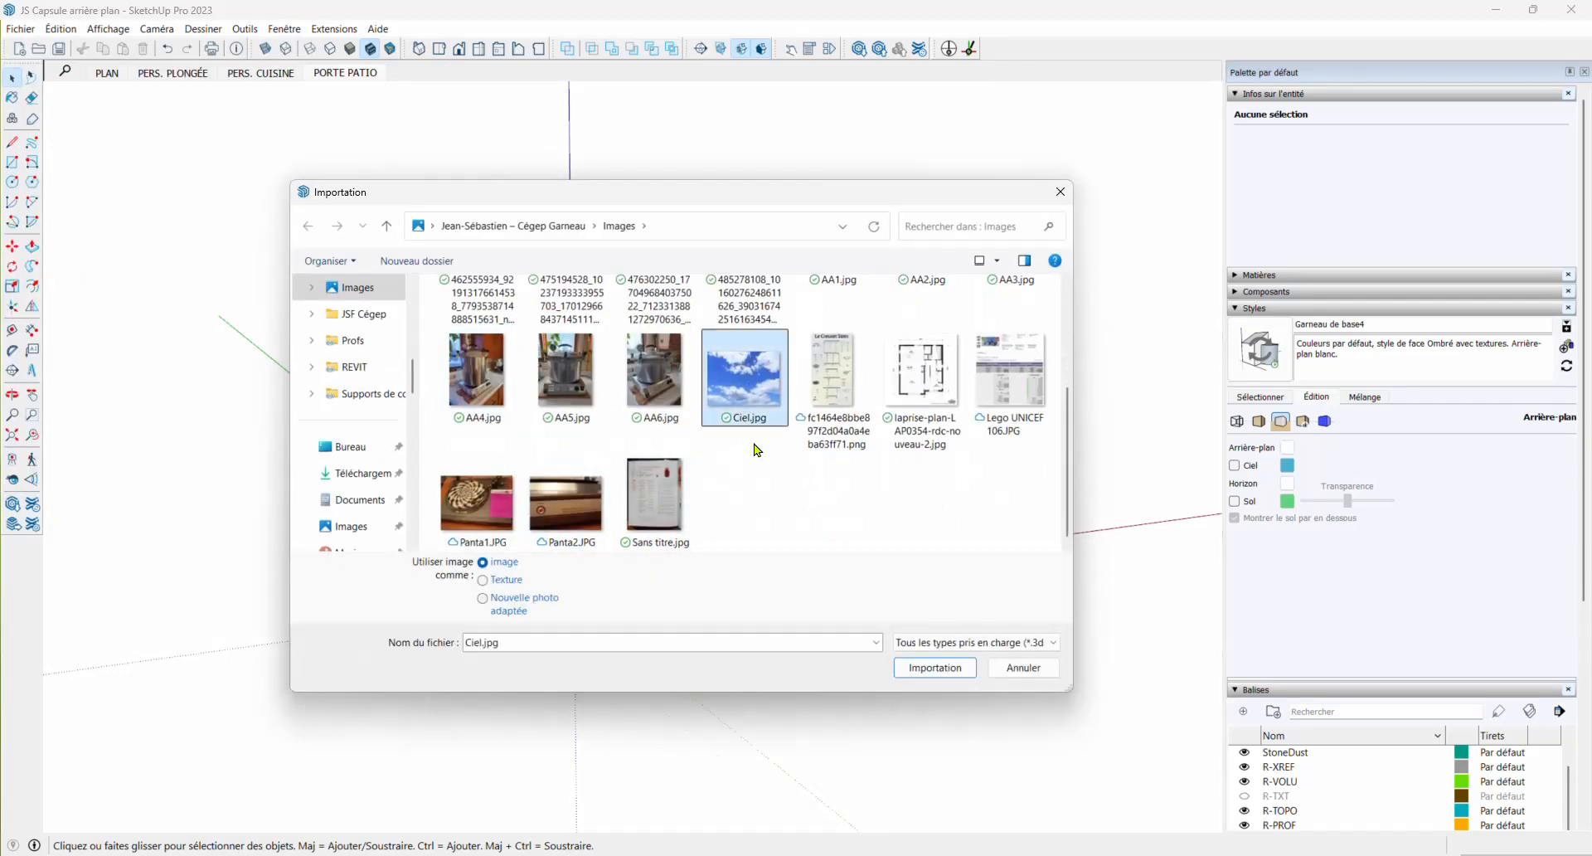
pyautogui.click(506, 581)
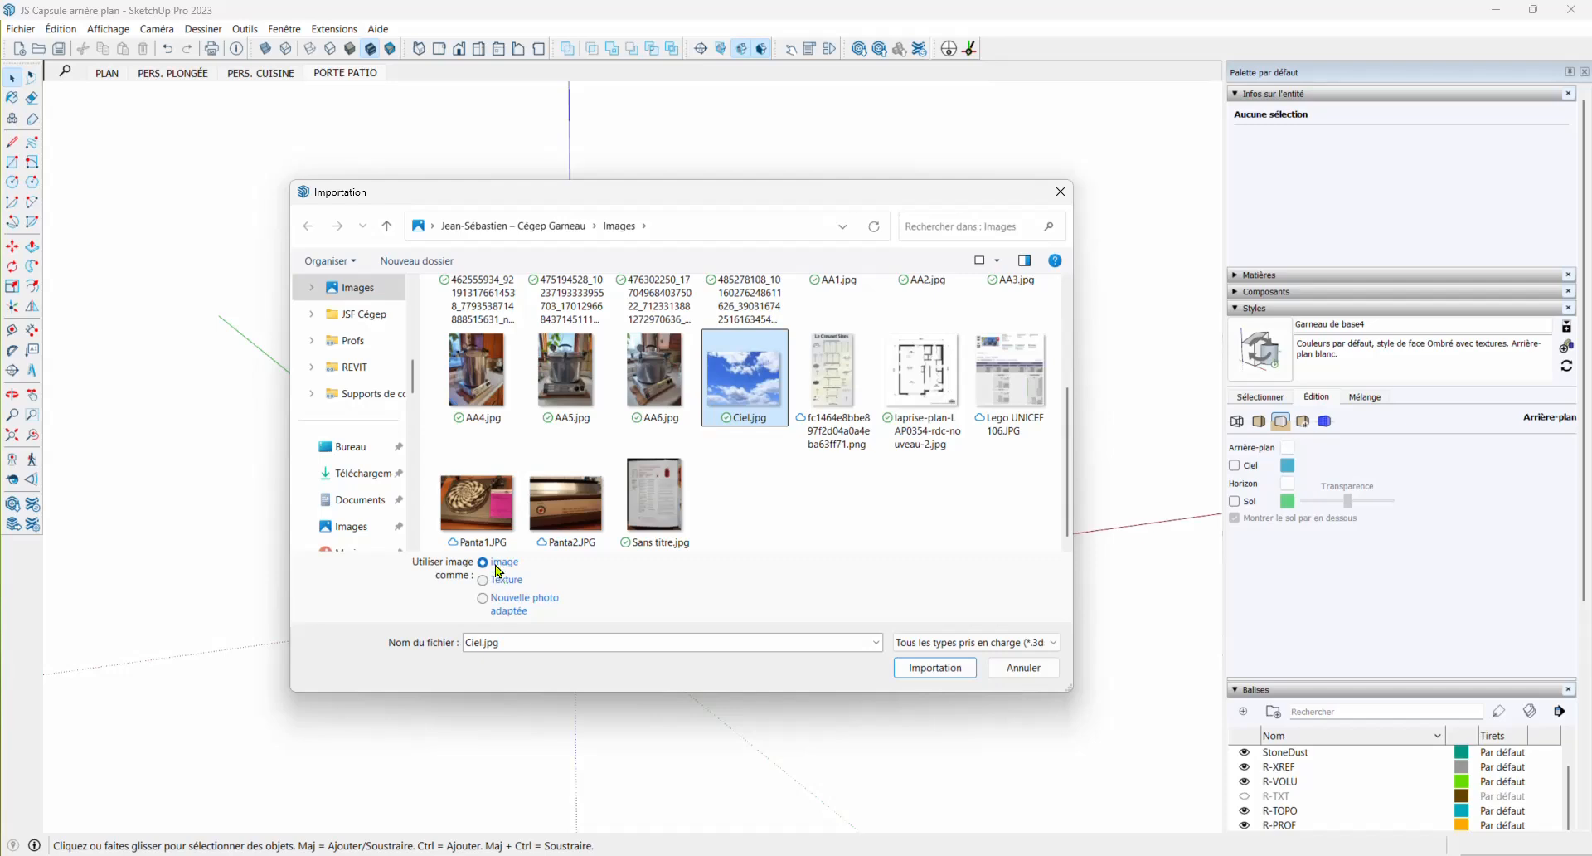
pyautogui.click(926, 668)
# Place the sky image flat on the ground with its corner just beyond the building's glazed wall, extending behind the building
pyautogui.scroll(-3, 784, 511)
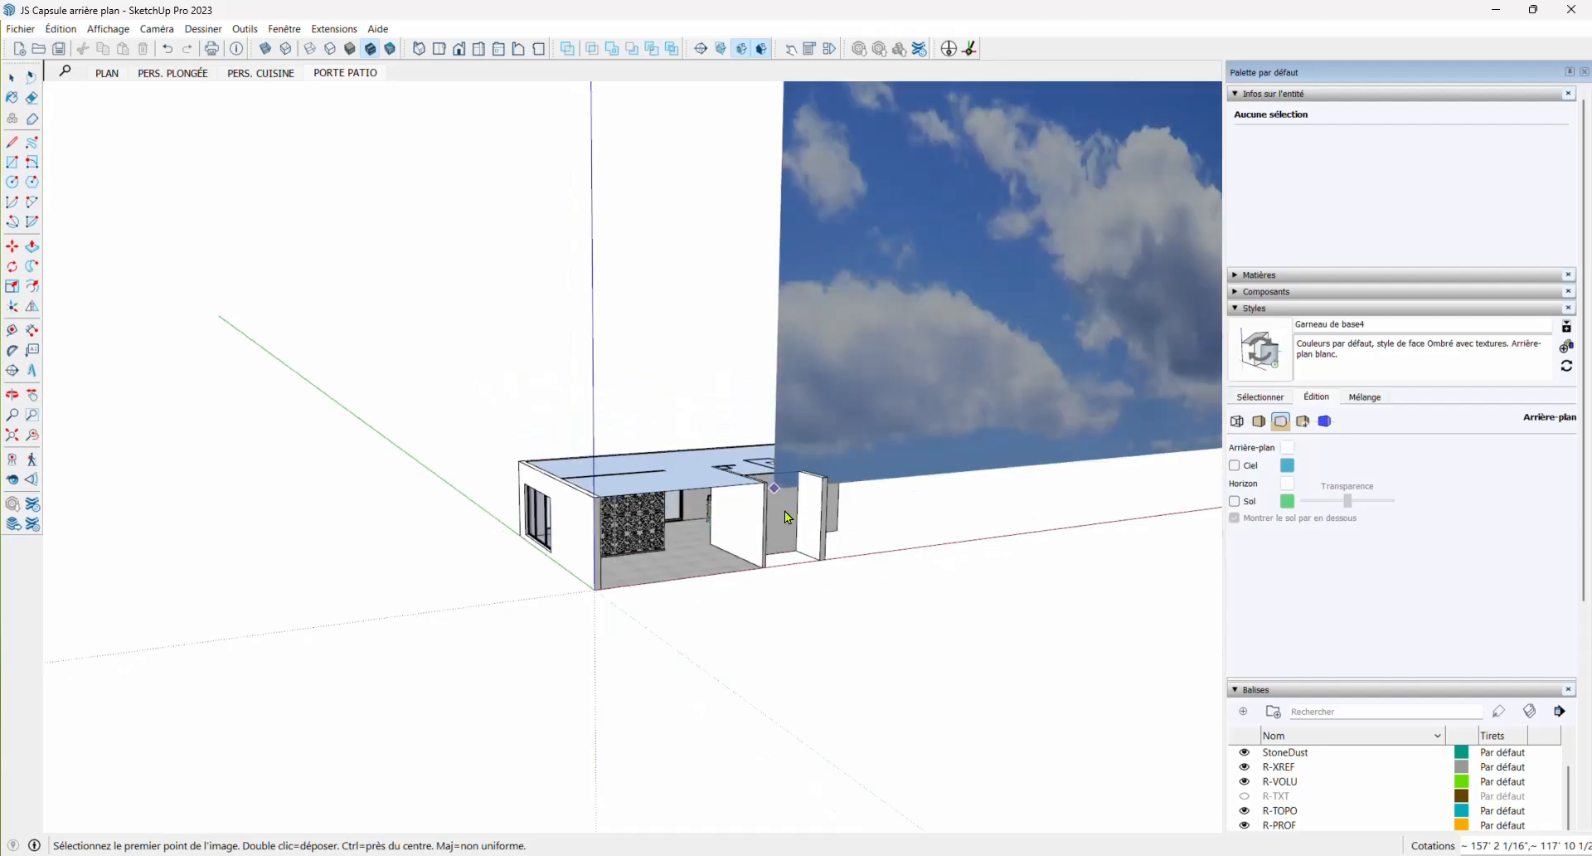
pyautogui.moveTo(661, 457); pyautogui.dragTo(711, 569, button='middle')
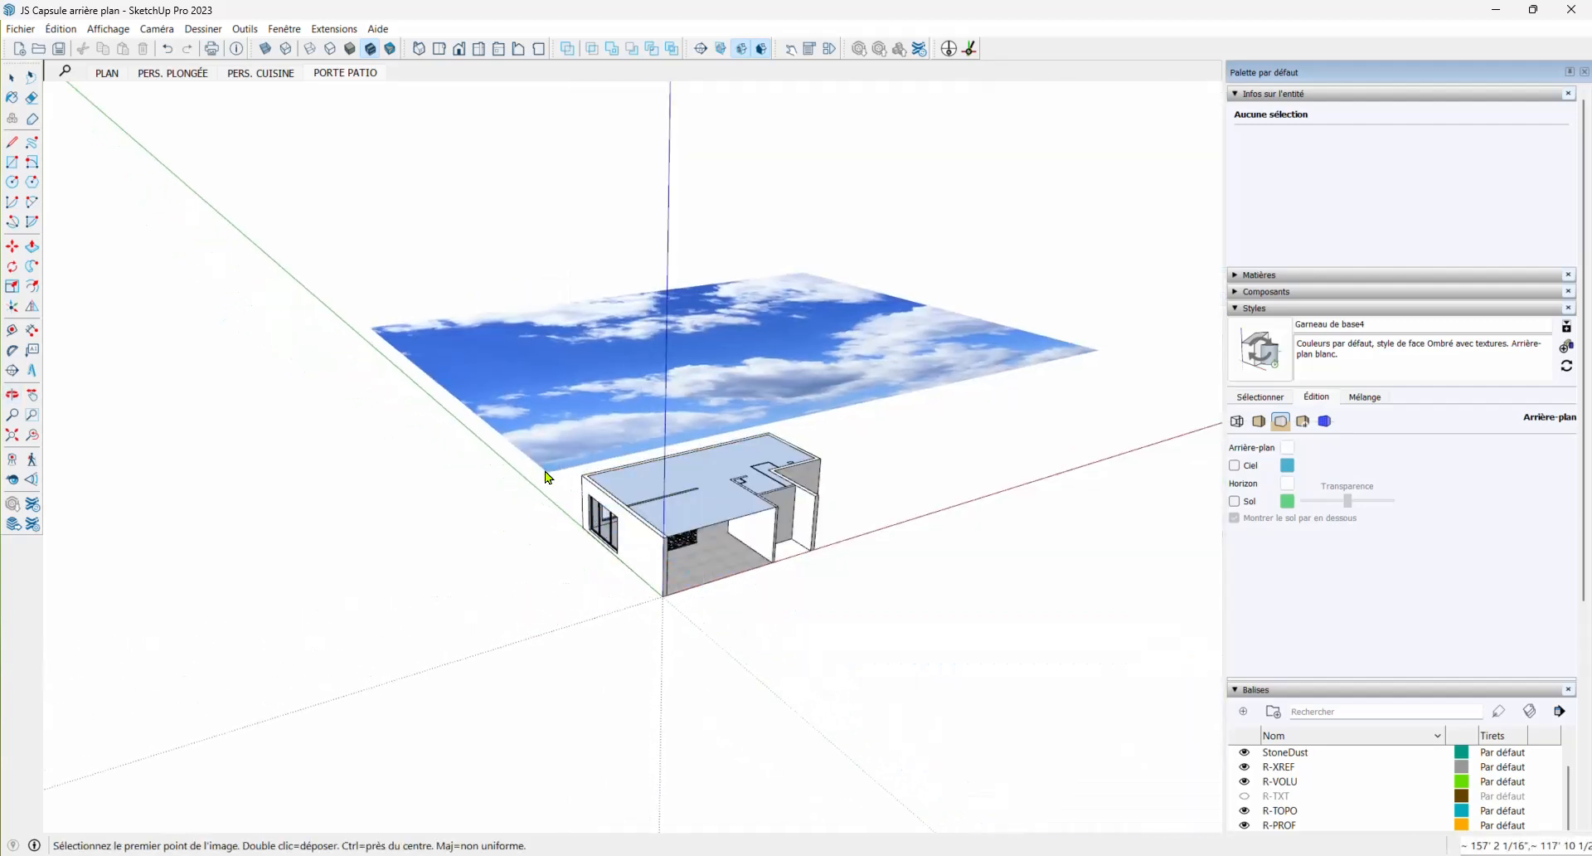
pyautogui.click(505, 499)
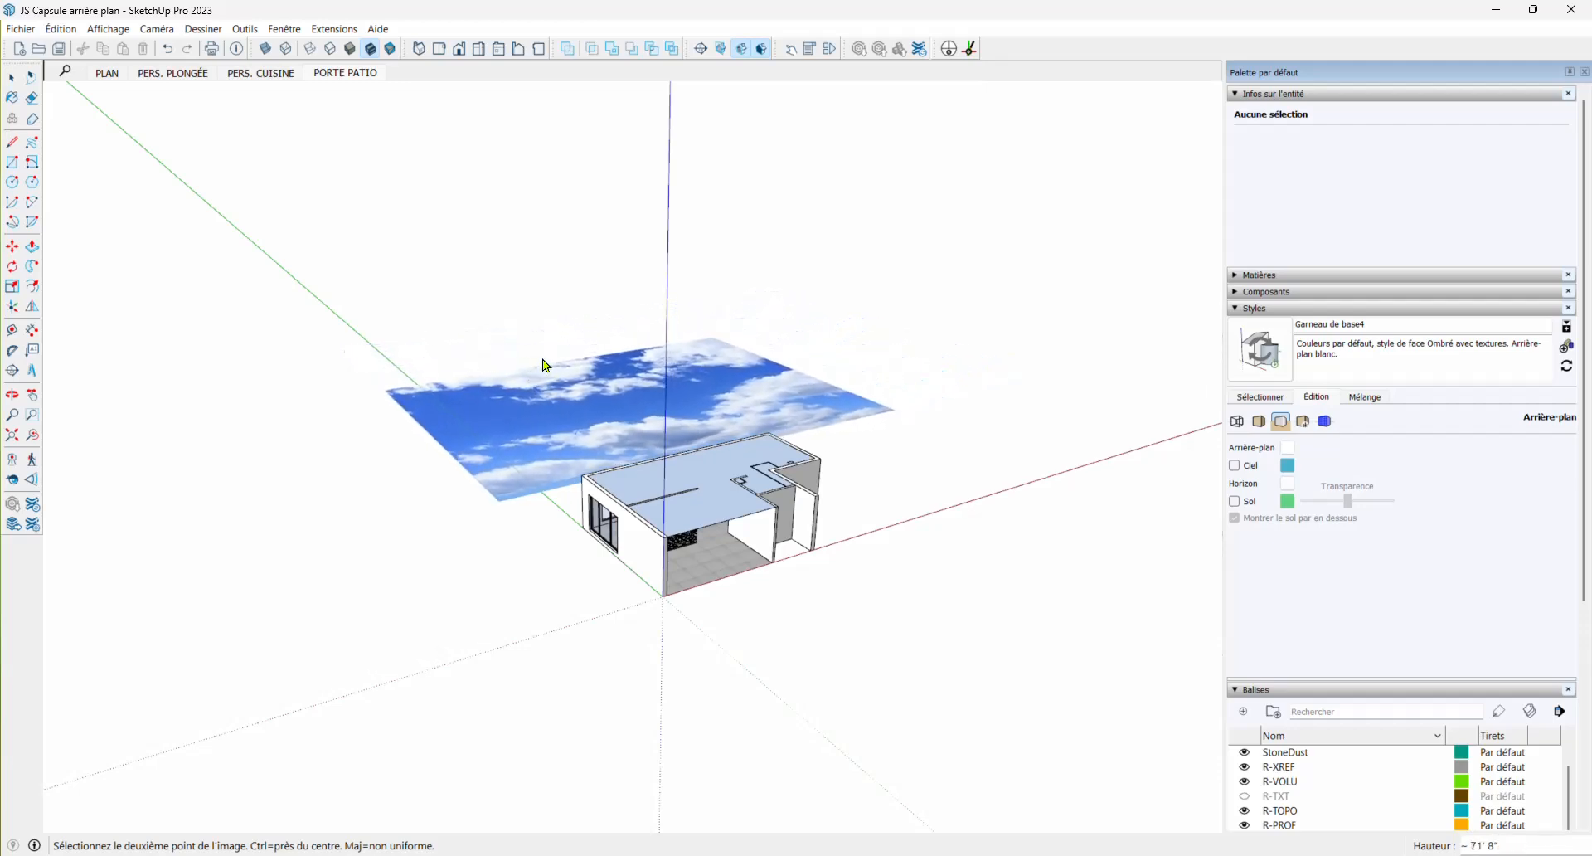
pyautogui.click(583, 308)
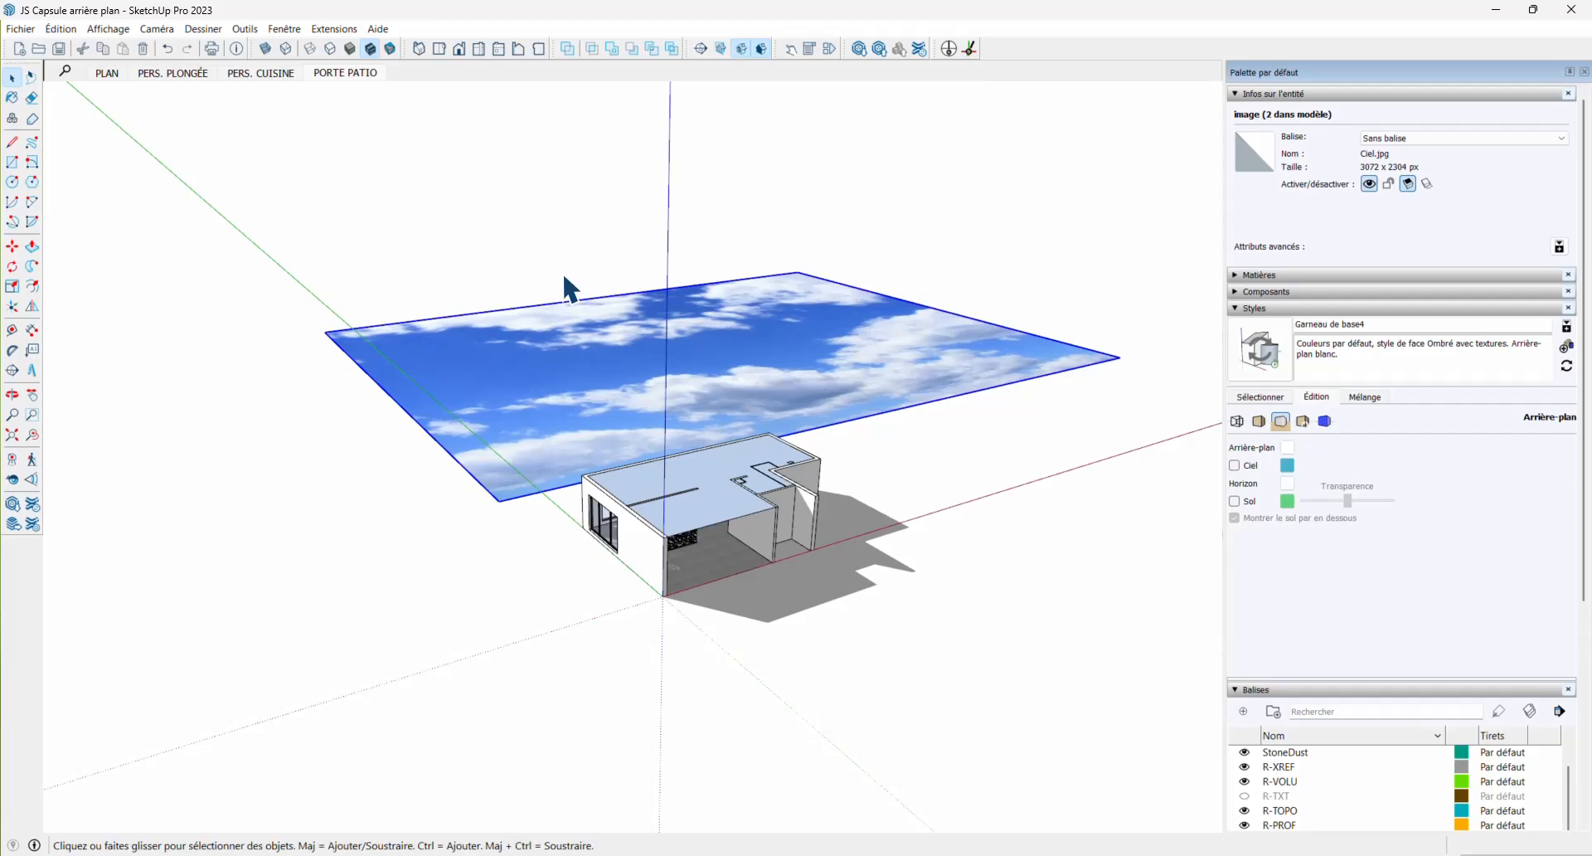
# Rotate the sky image about its near corner around the red axis until it stands vertically
pyautogui.moveTo(376, 412); pyautogui.dragTo(540, 456, button='middle')
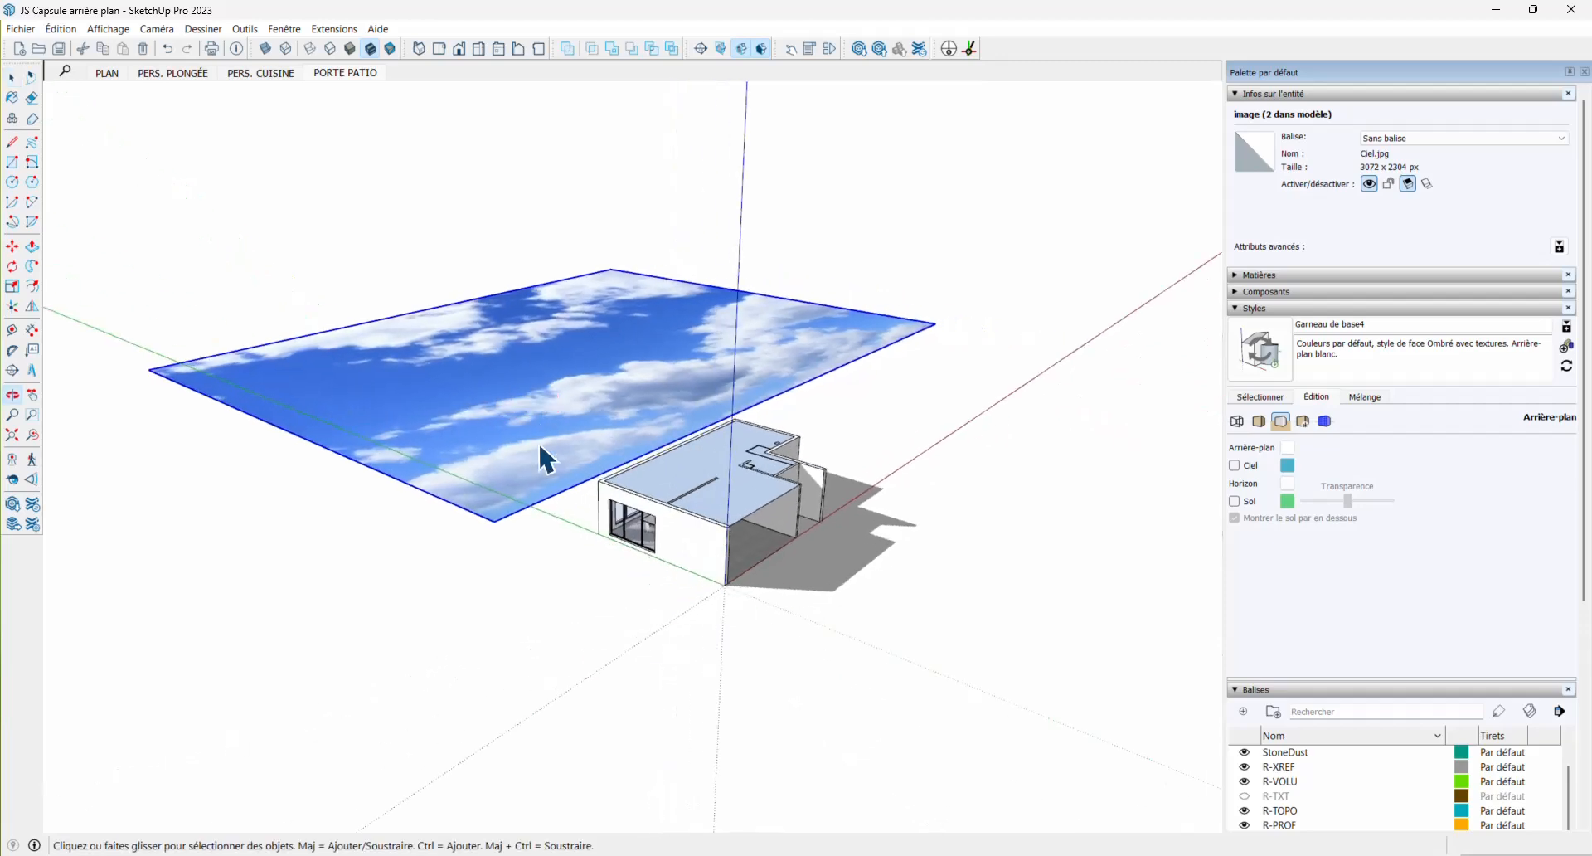
pyautogui.press('q')
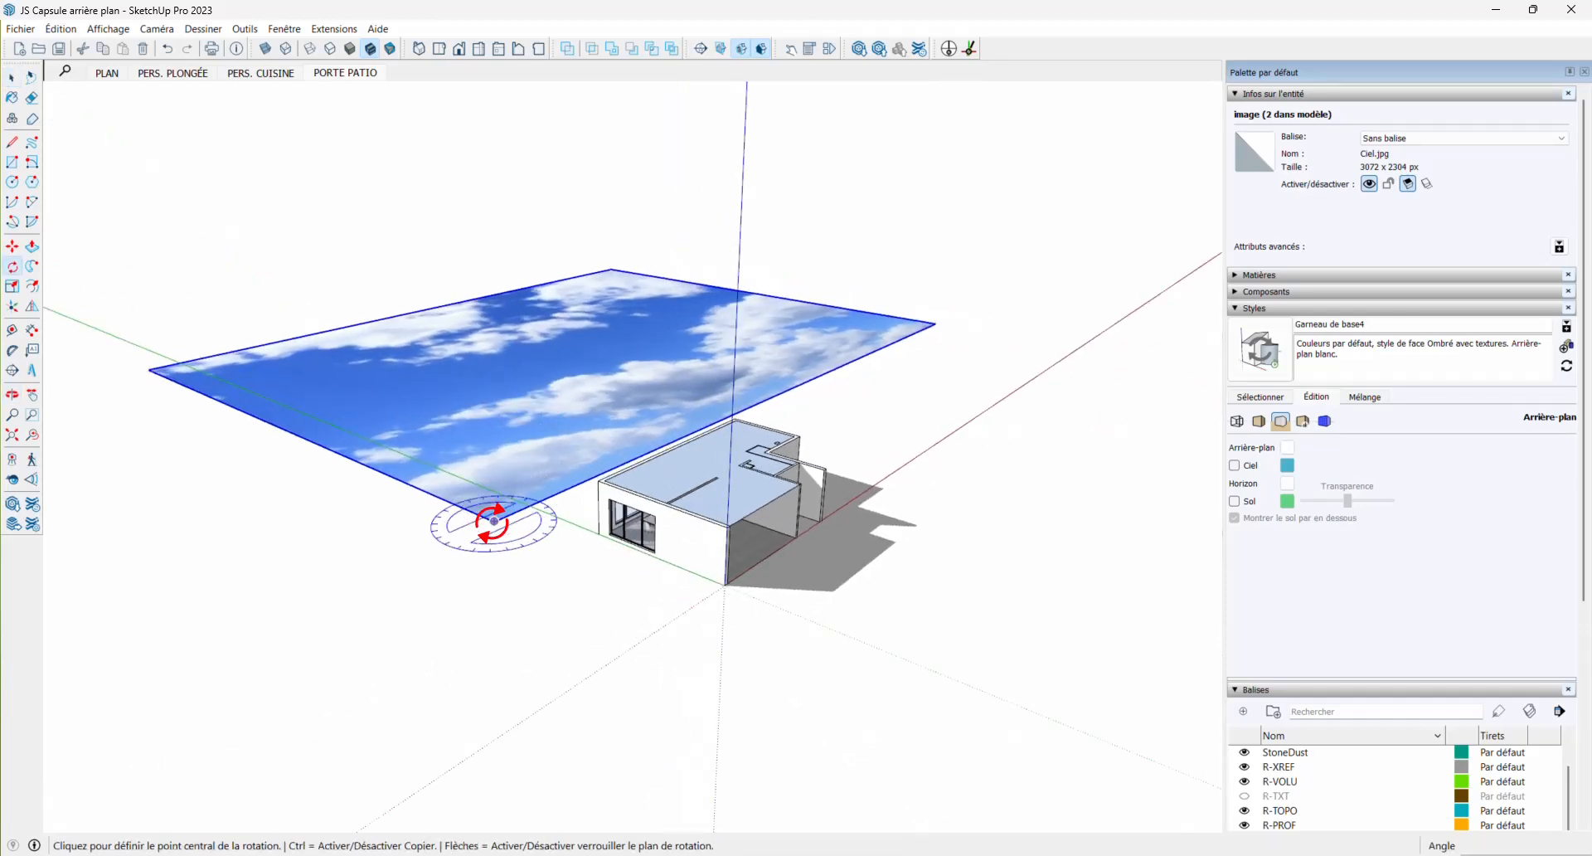
pyautogui.press('Left')
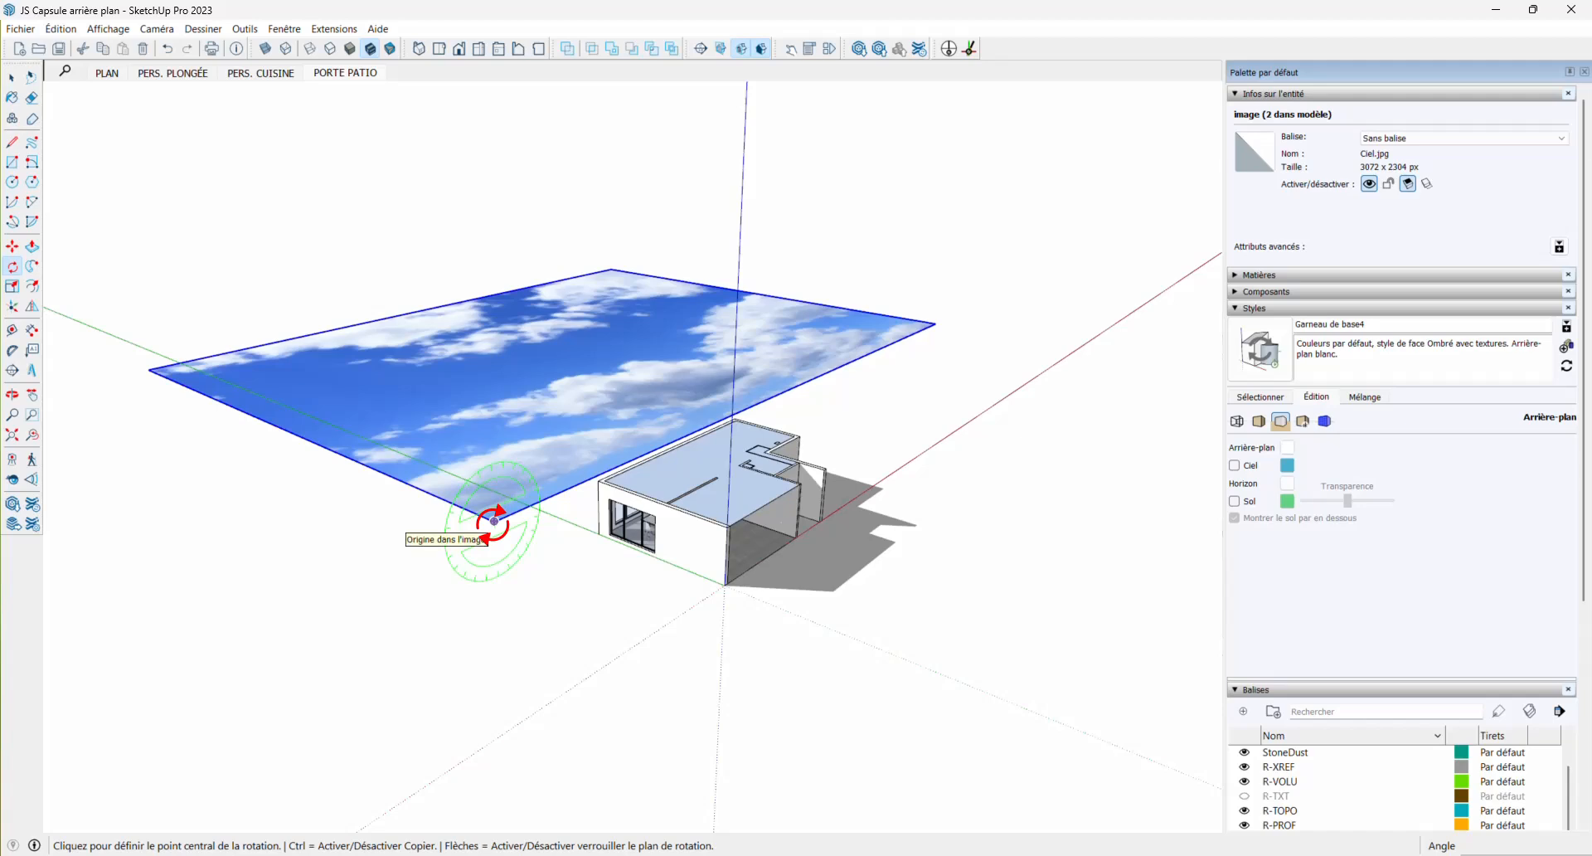
pyautogui.press('Right')
pyautogui.click(494, 521)
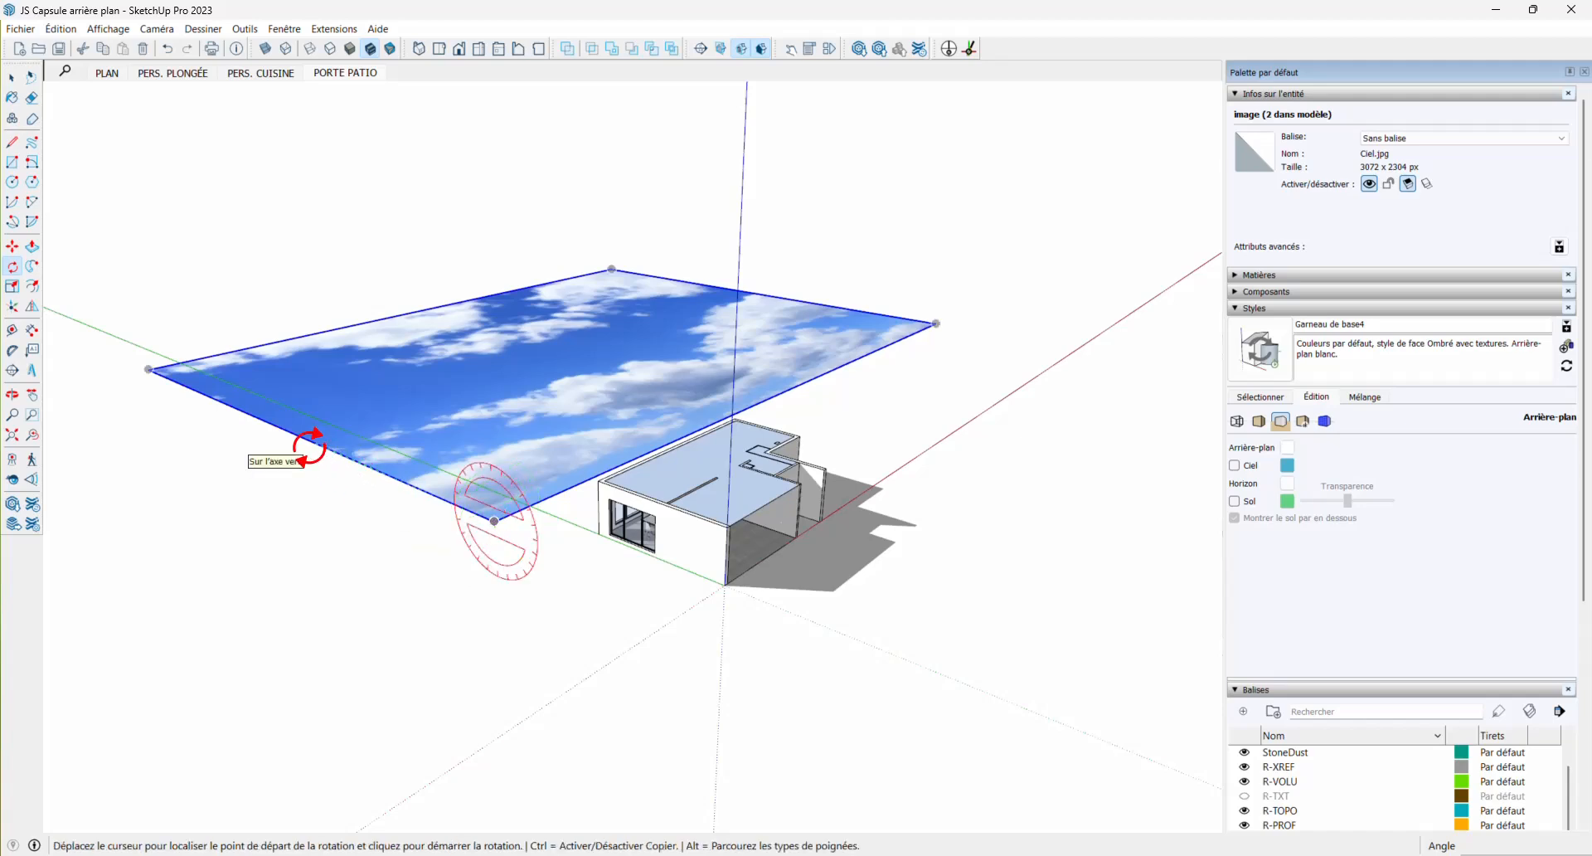
pyautogui.click(374, 342)
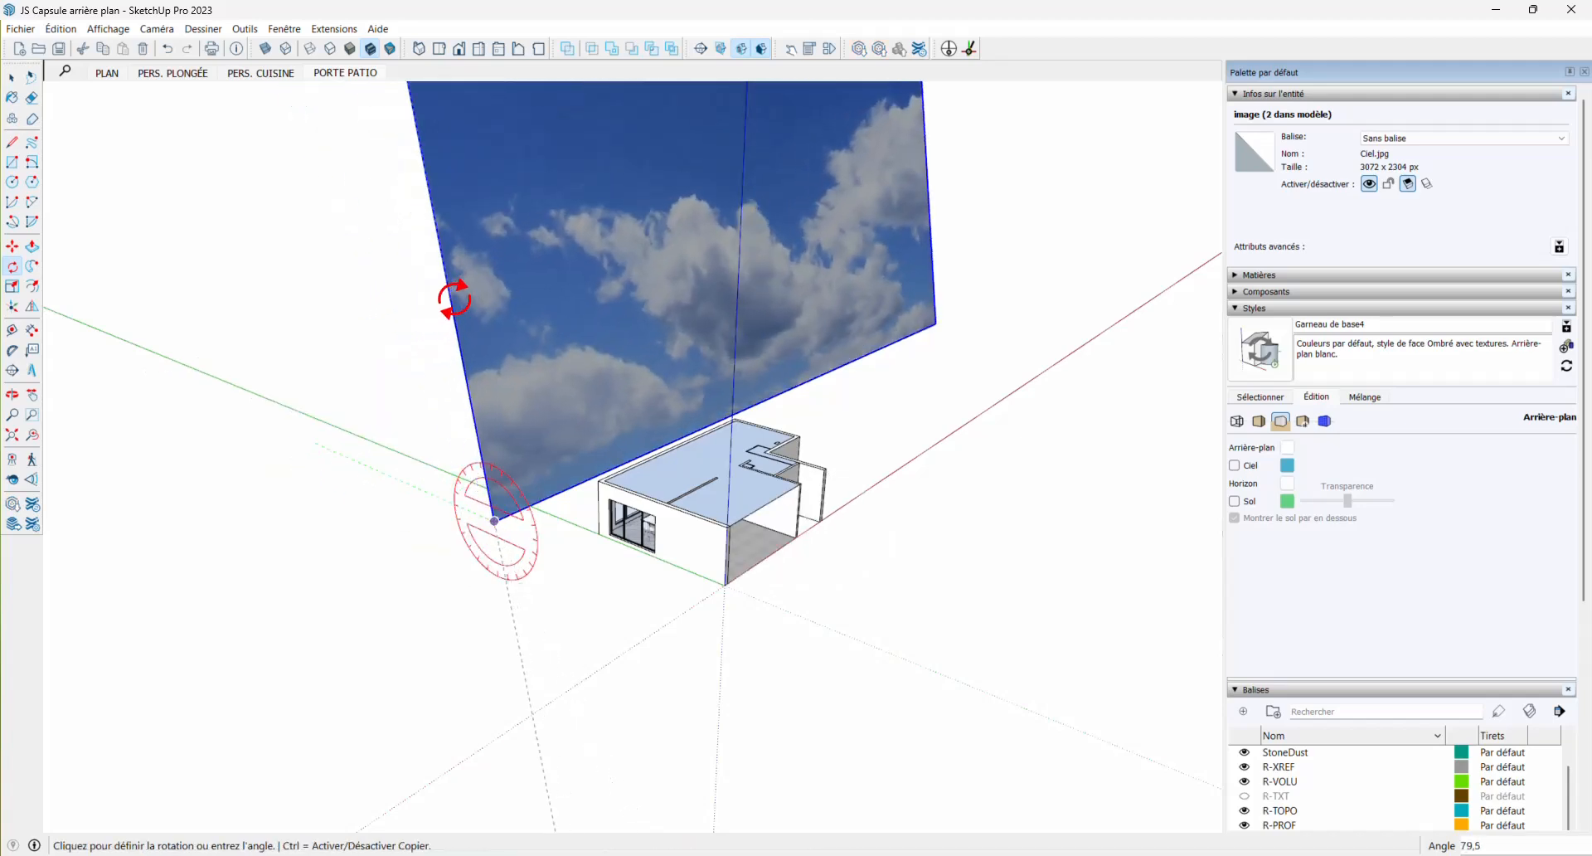
pyautogui.click(474, 322)
# Move the upright sky image down about 55' 9" and away from the building about 42' 6" along the green axis
pyautogui.moveTo(475, 322); pyautogui.dragTo(571, 319, button='middle')
pyautogui.scroll(1, 571, 319)
pyautogui.press('m')
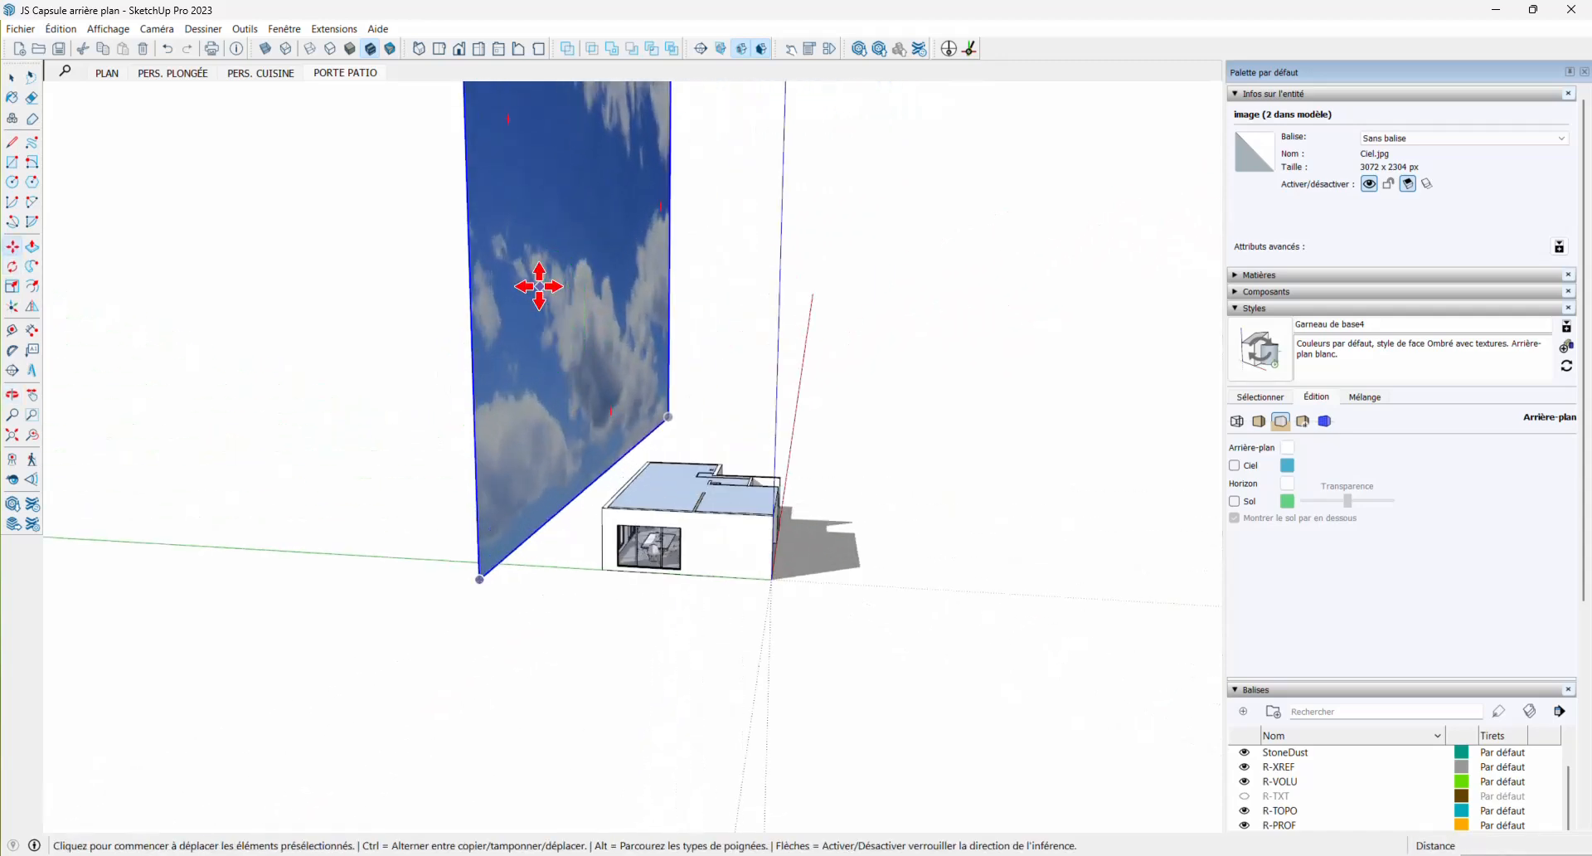
pyautogui.click(520, 347)
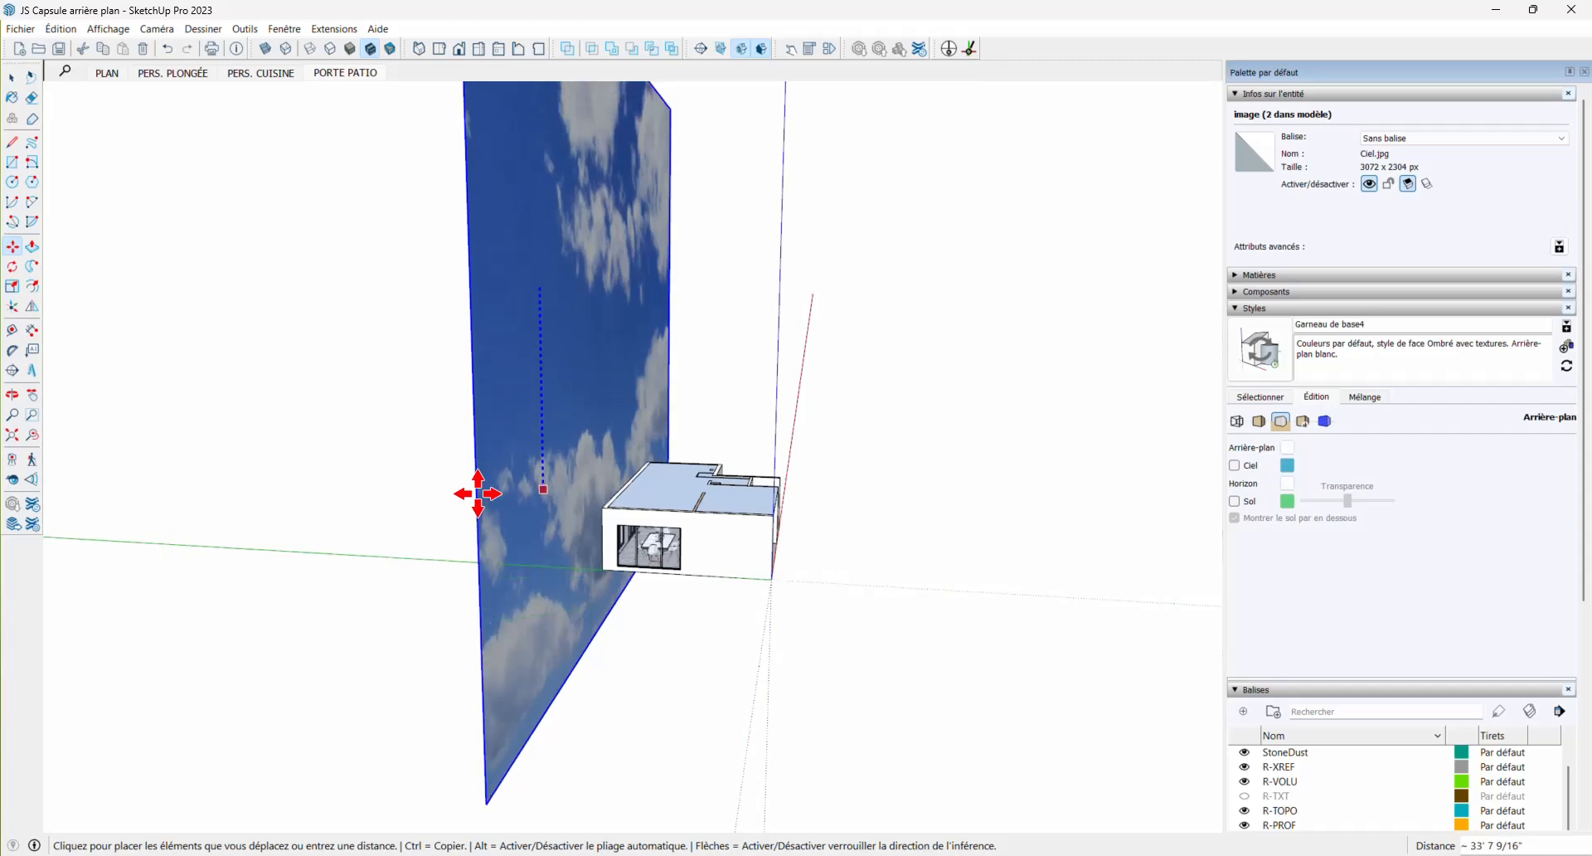
pyautogui.click(462, 589)
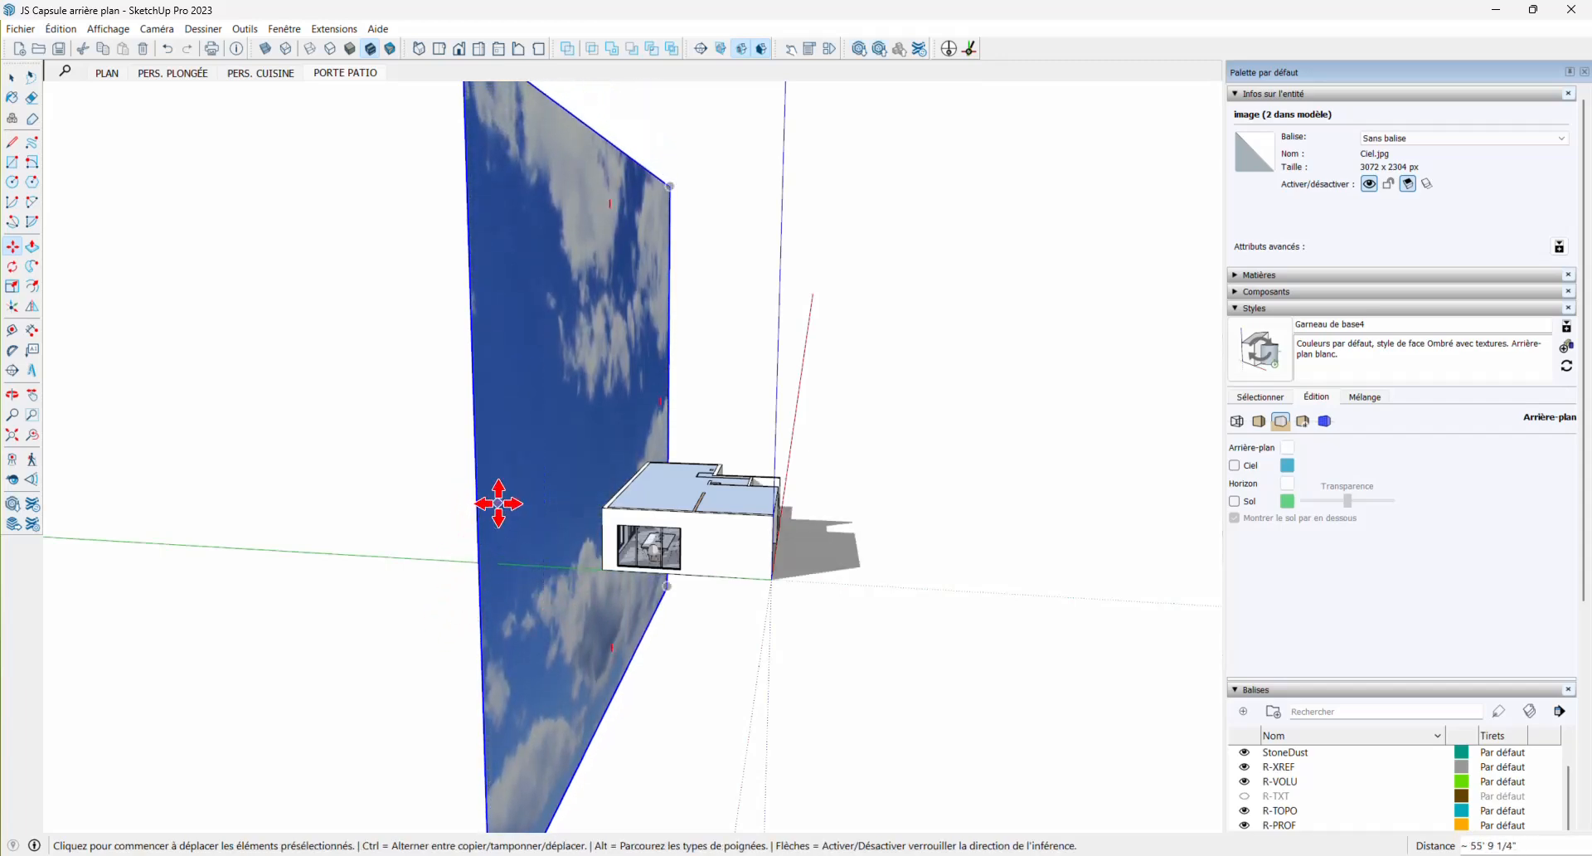
pyautogui.click(489, 505)
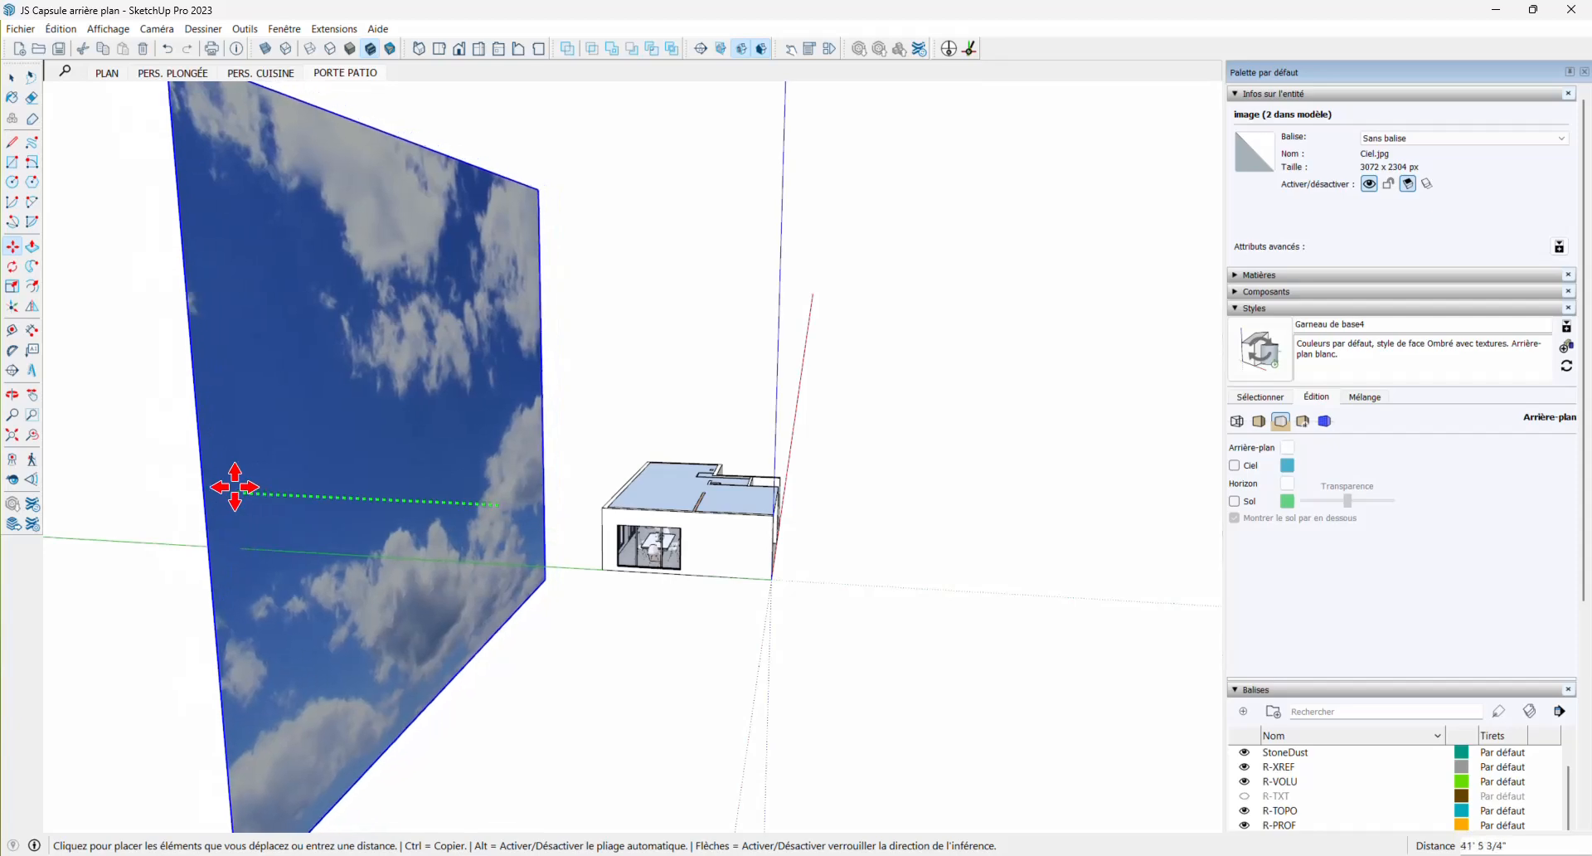
pyautogui.click(233, 486)
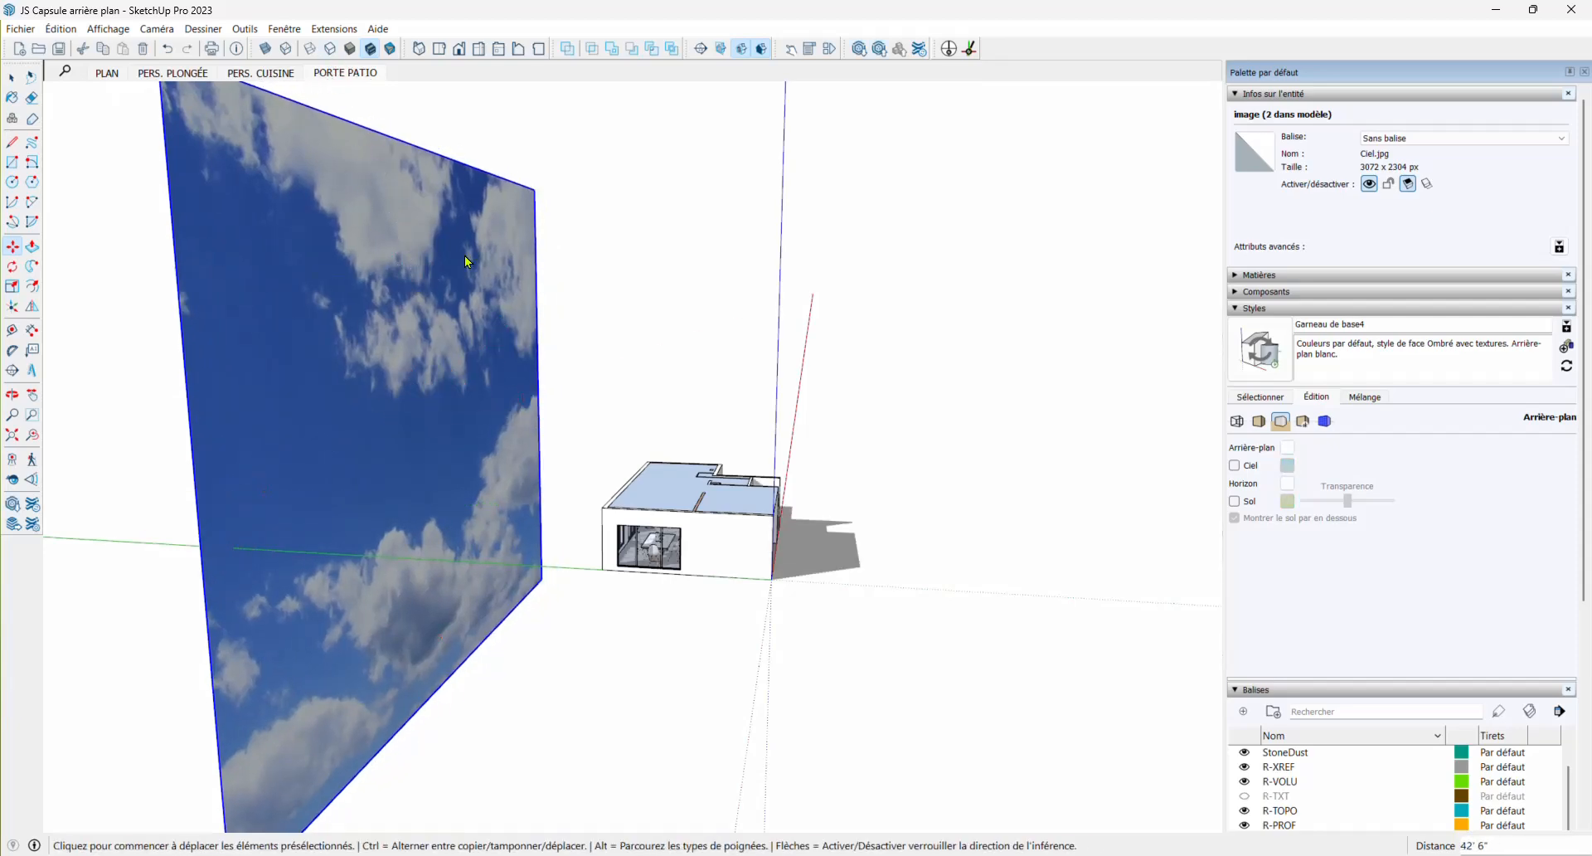
# Check the sky behind the windows and patio door in the PORTE PATIO scene, and delete the imported image
pyautogui.click(345, 72)
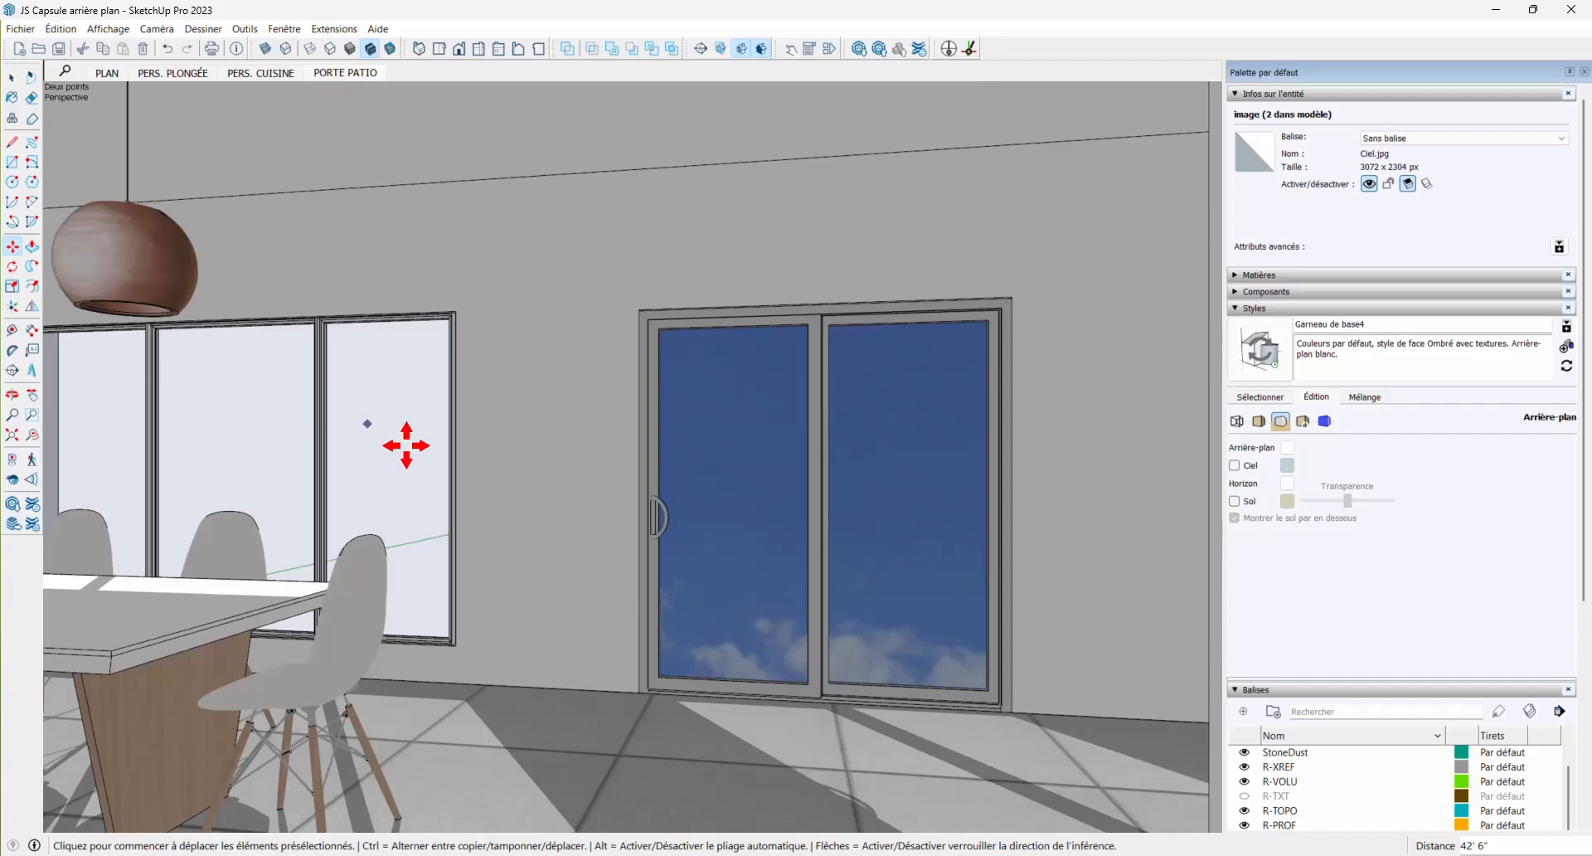
pyautogui.moveTo(405, 444); pyautogui.dragTo(717, 498, button='middle')
pyautogui.scroll(-15, 717, 498)
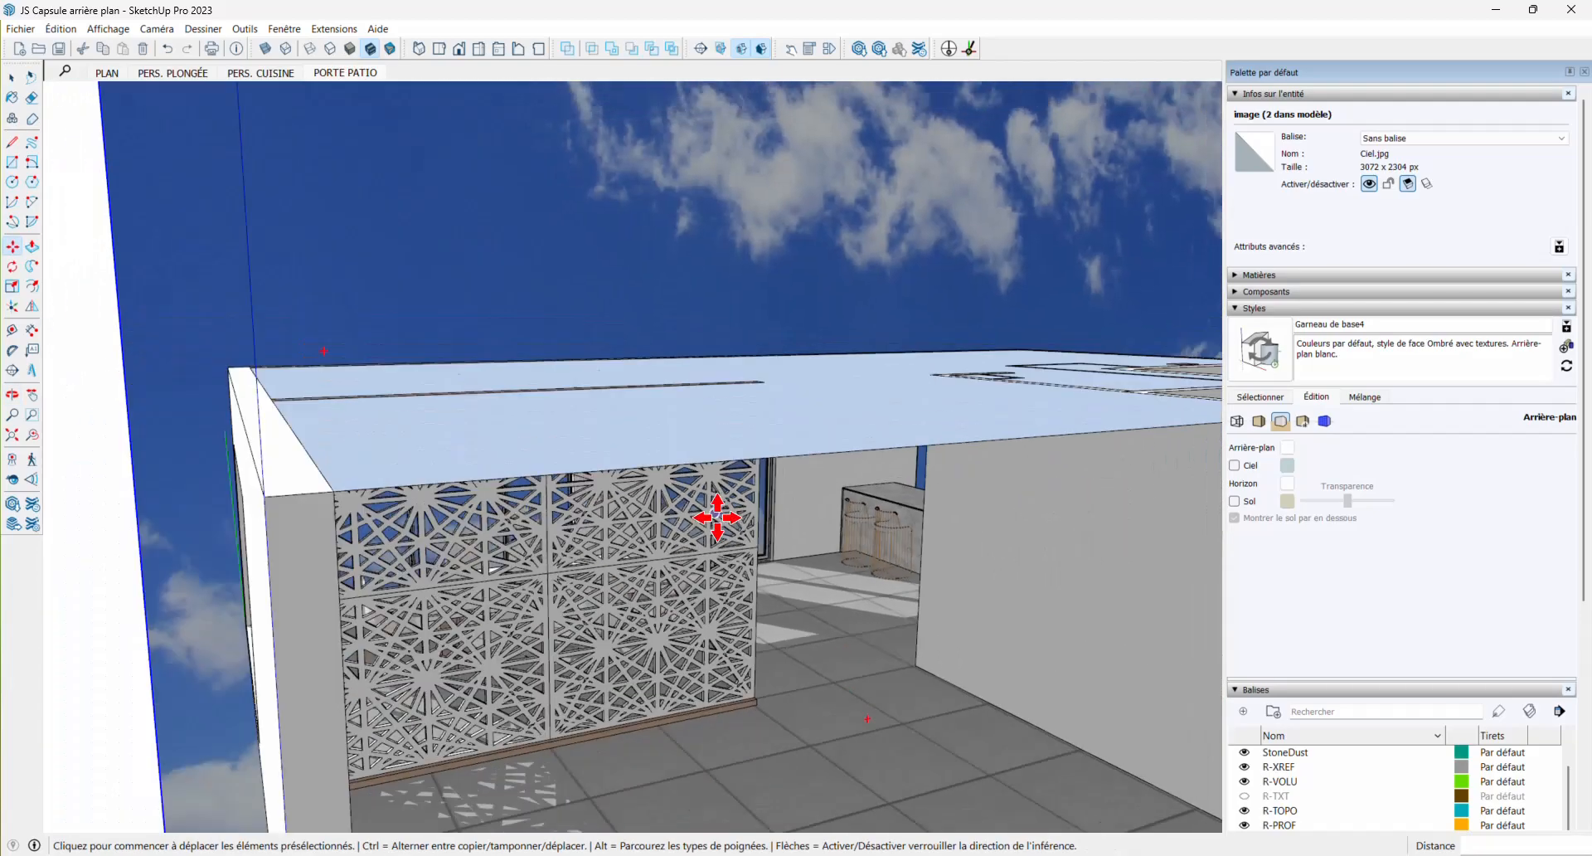
pyautogui.scroll(-10, 495, 561)
pyautogui.press('space')
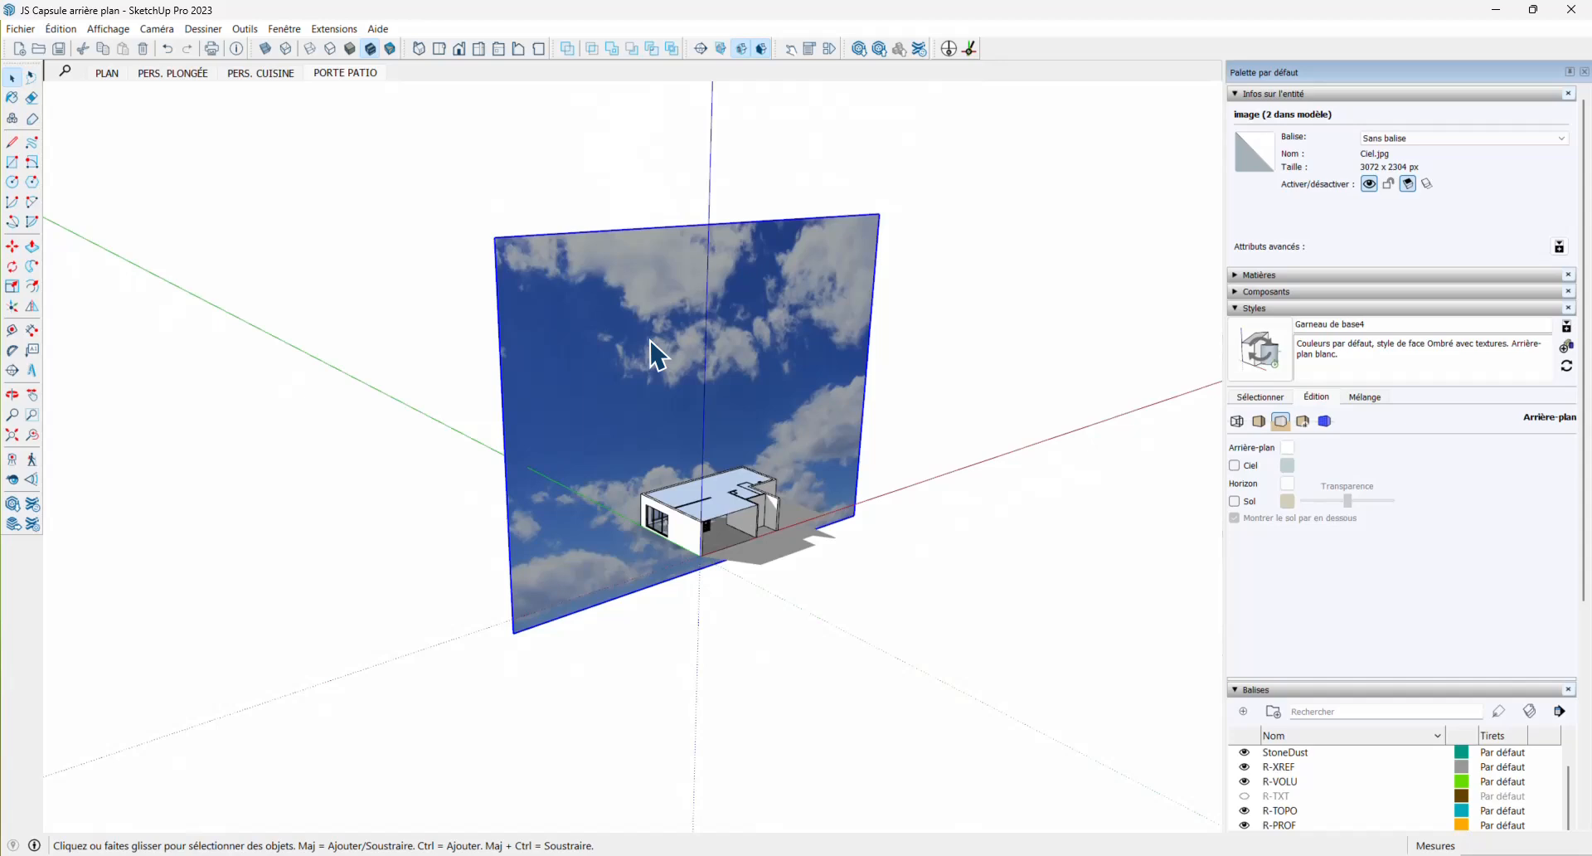
pyautogui.press('Delete')
# Show the prepared vertical sky image by turning on the 1-Écran droit image tag
pyautogui.scroll(-8, 1339, 755)
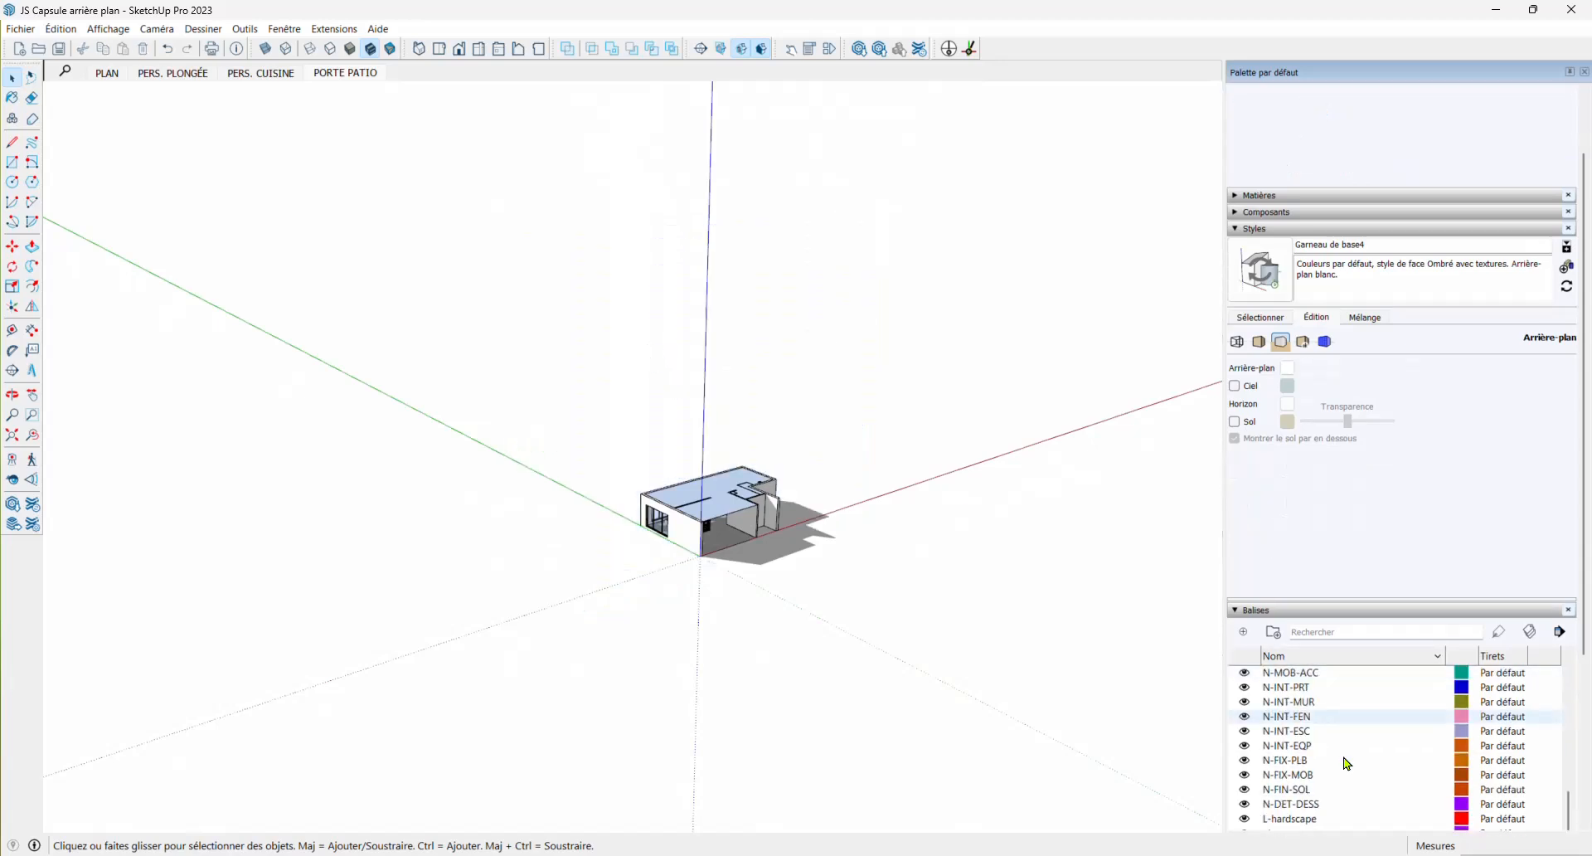
pyautogui.click(1252, 673)
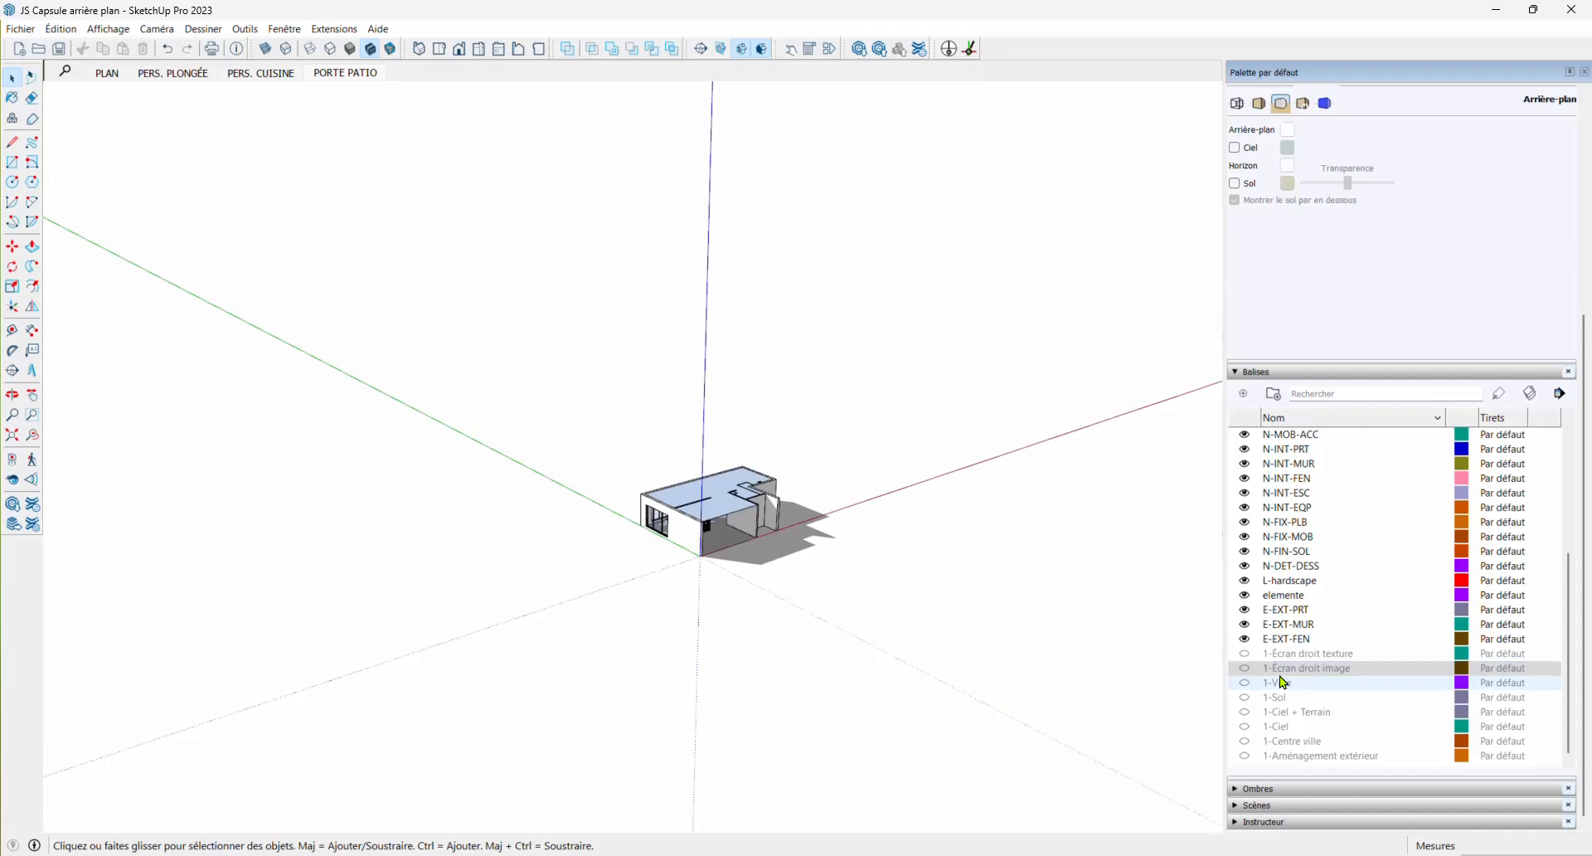
pyautogui.click(1251, 673)
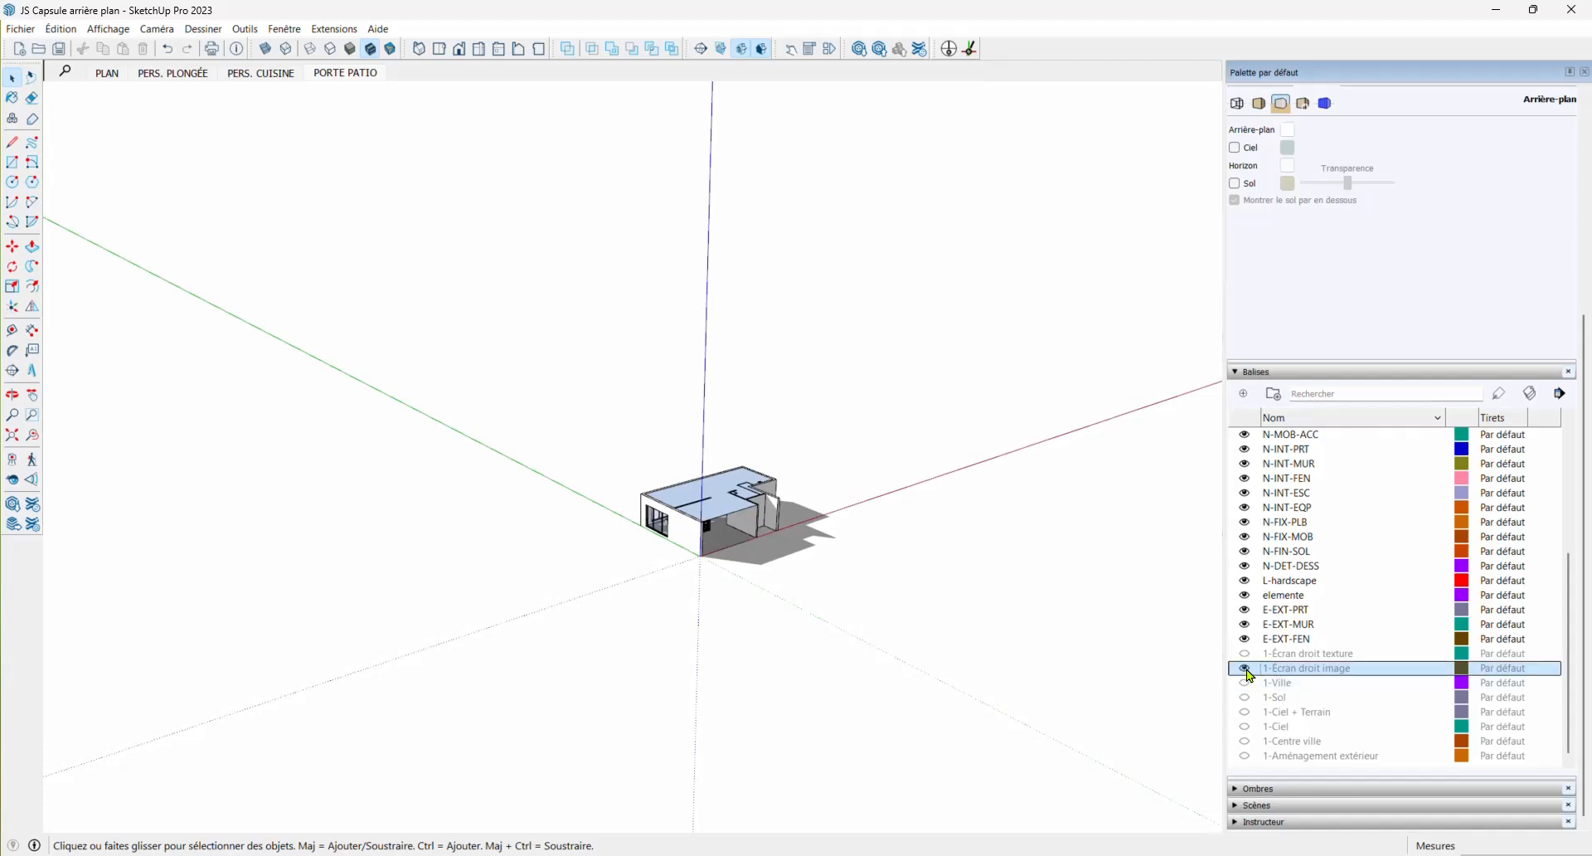
pyautogui.click(1245, 669)
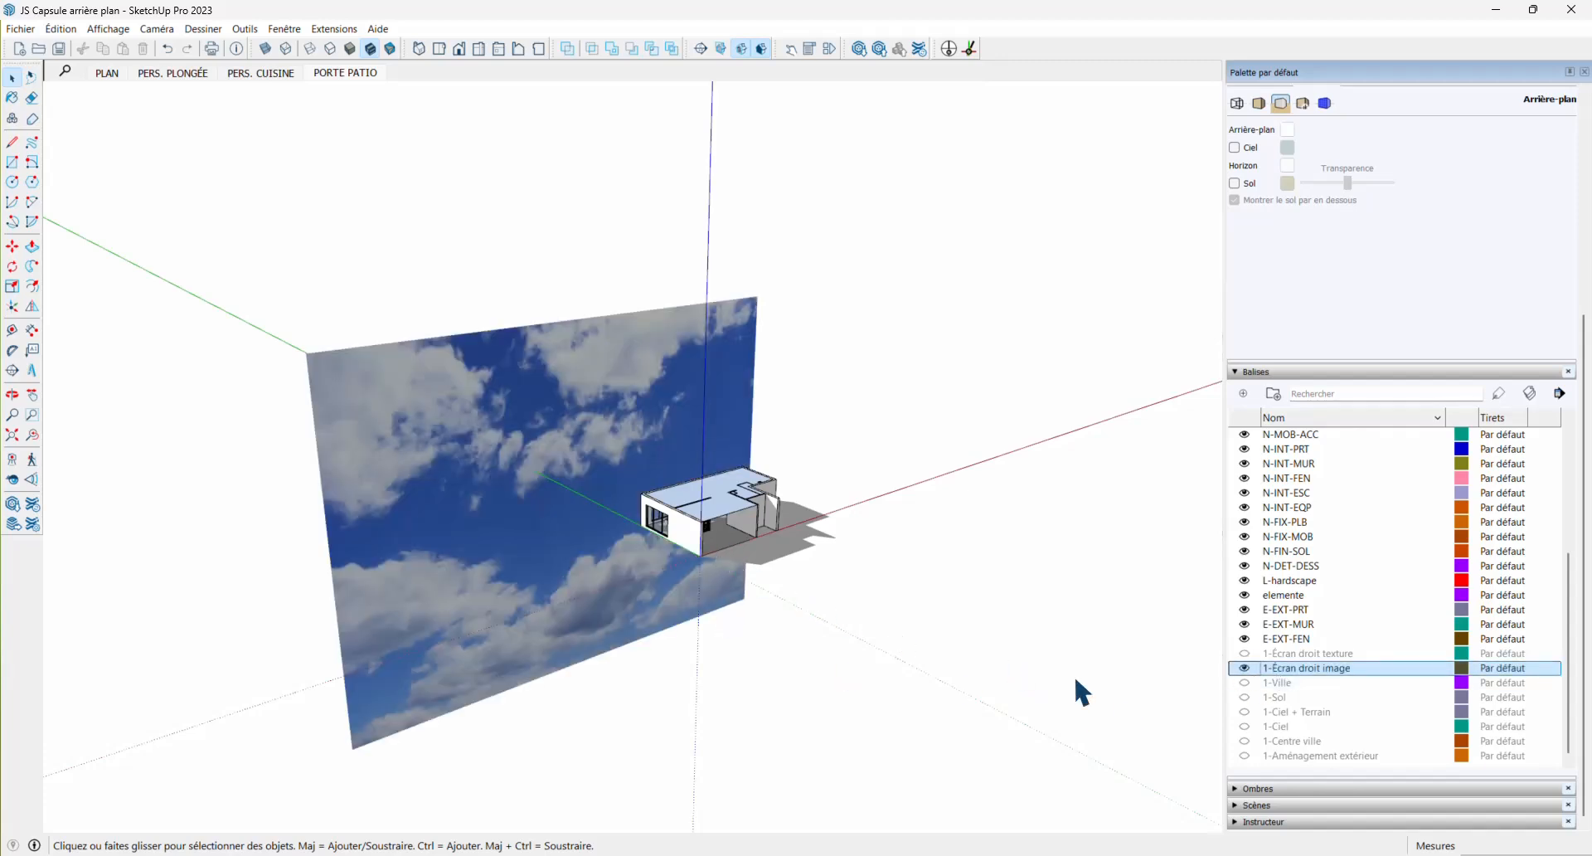
# Check the sky image through the openings in the PORTE PATIO scene and view it with the building from outside
pyautogui.click(337, 73)
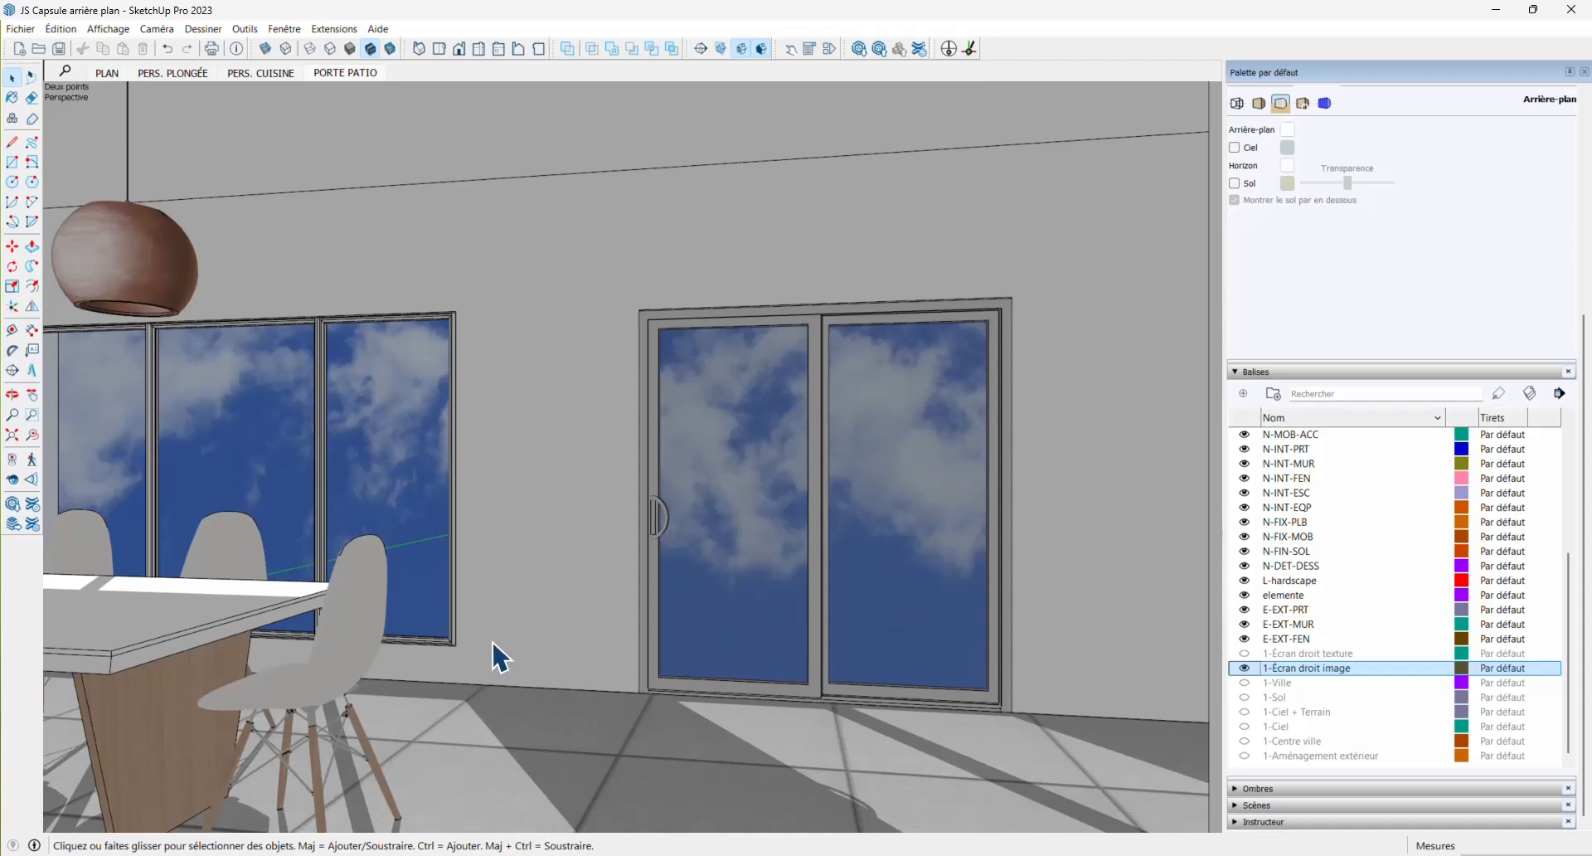
pyautogui.scroll(-5, 833, 481)
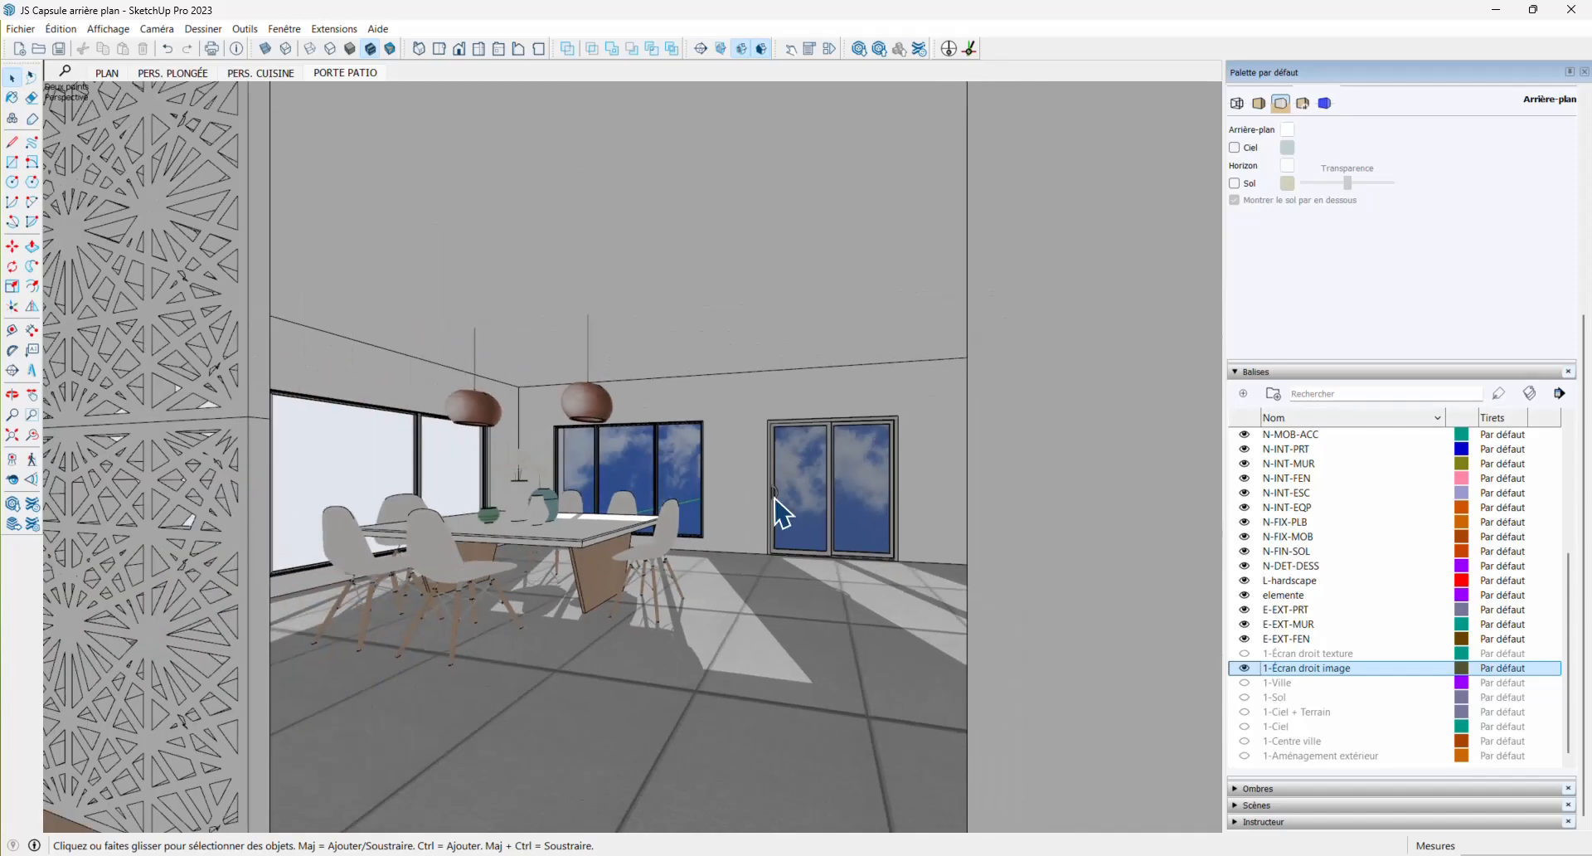
pyautogui.moveTo(775, 501); pyautogui.dragTo(971, 629, button='middle')
pyautogui.scroll(-6, 640, 455)
pyautogui.moveTo(634, 453); pyautogui.dragTo(769, 605, button='middle')
pyautogui.scroll(-3, 816, 401)
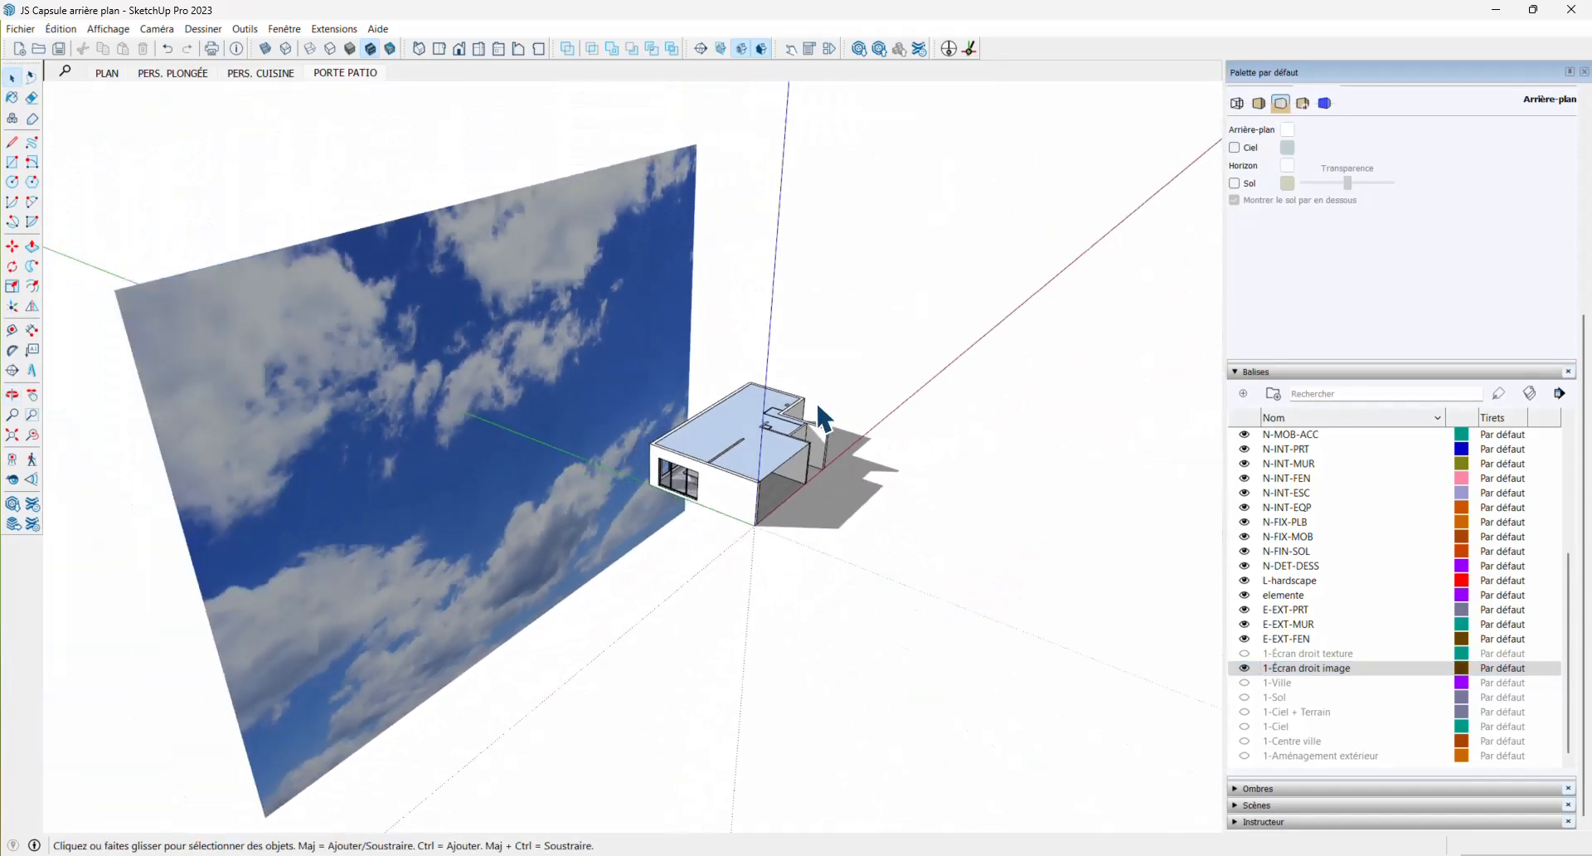
pyautogui.scroll(2, 697, 441)
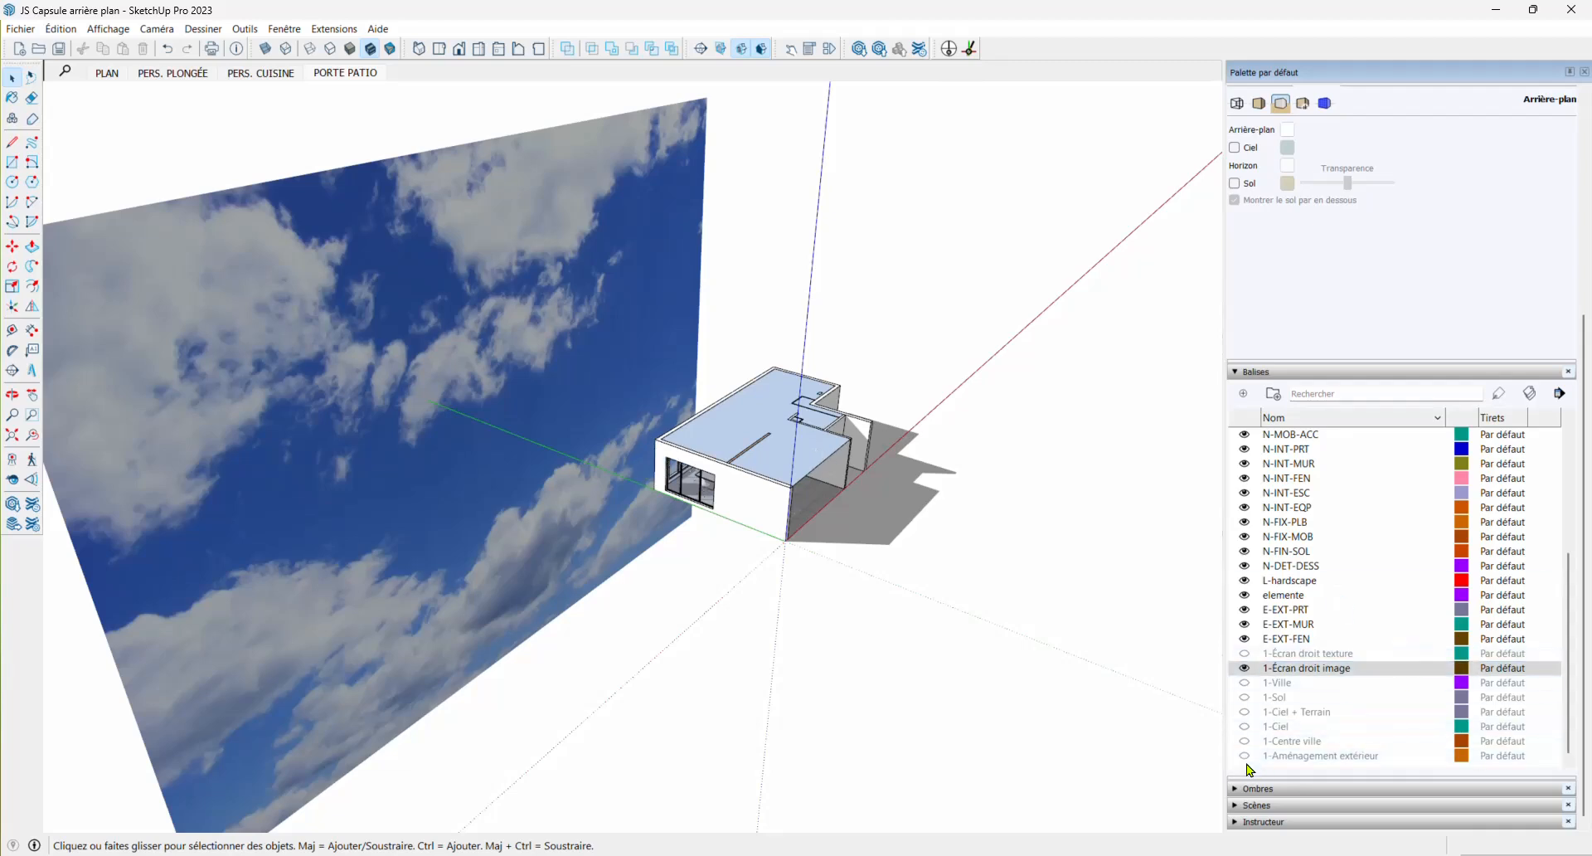
# Switch the 1-Sol tag on and off to preview the grass ground around the building
pyautogui.click(1244, 697)
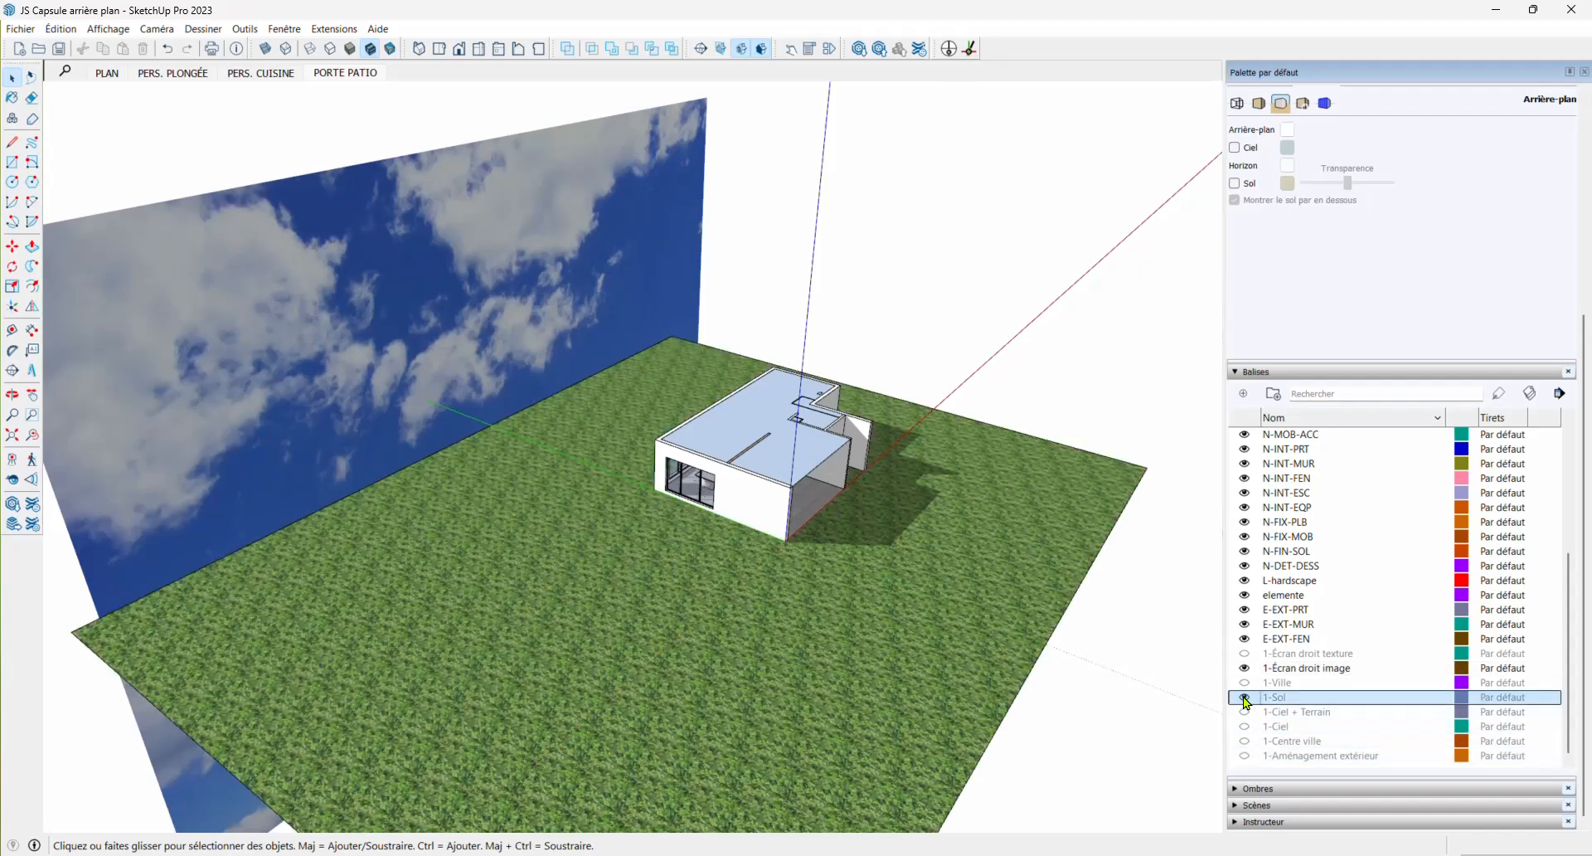
pyautogui.scroll(-4, 390, 506)
pyautogui.scroll(2, 800, 391)
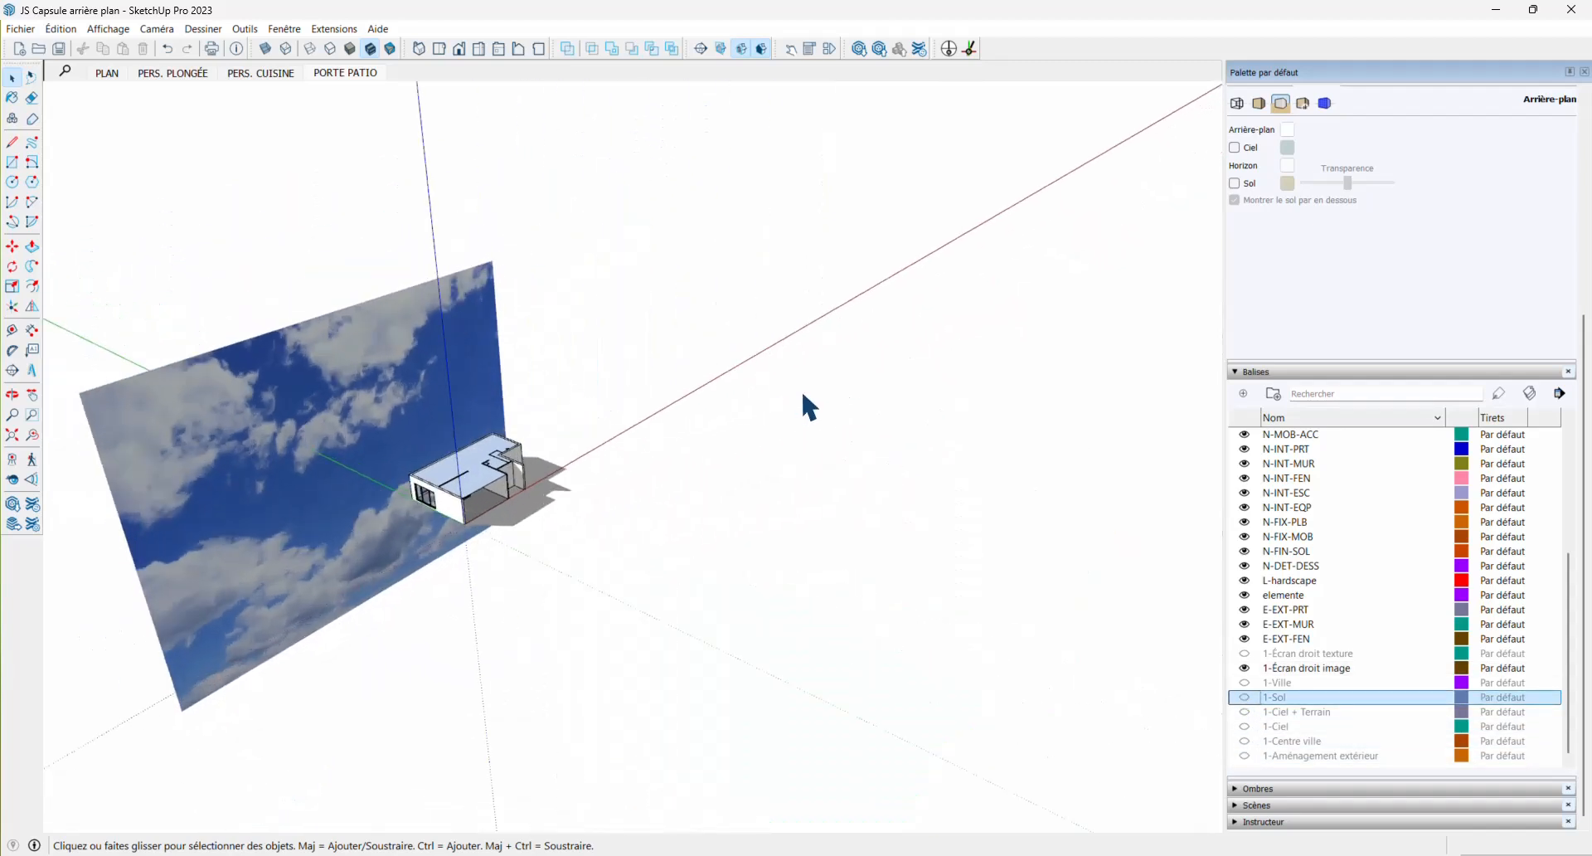
# Draw a flat ground rectangle about 105' 2" by 103' 8" beside the building, starting from a corner near the red axis
pyautogui.click(12, 164)
pyautogui.click(745, 347)
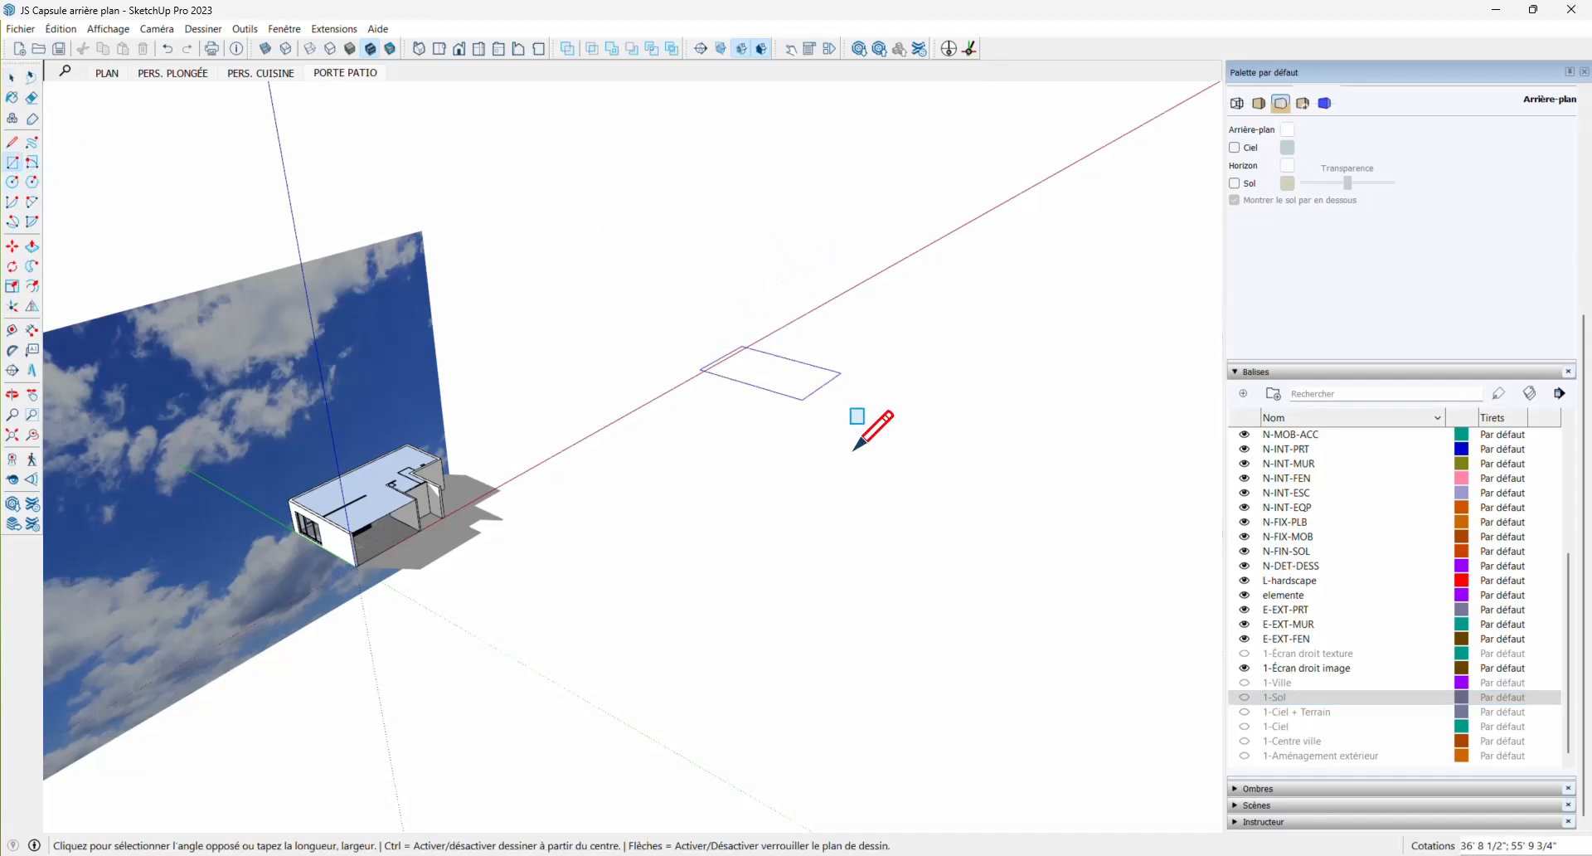
pyautogui.click(893, 599)
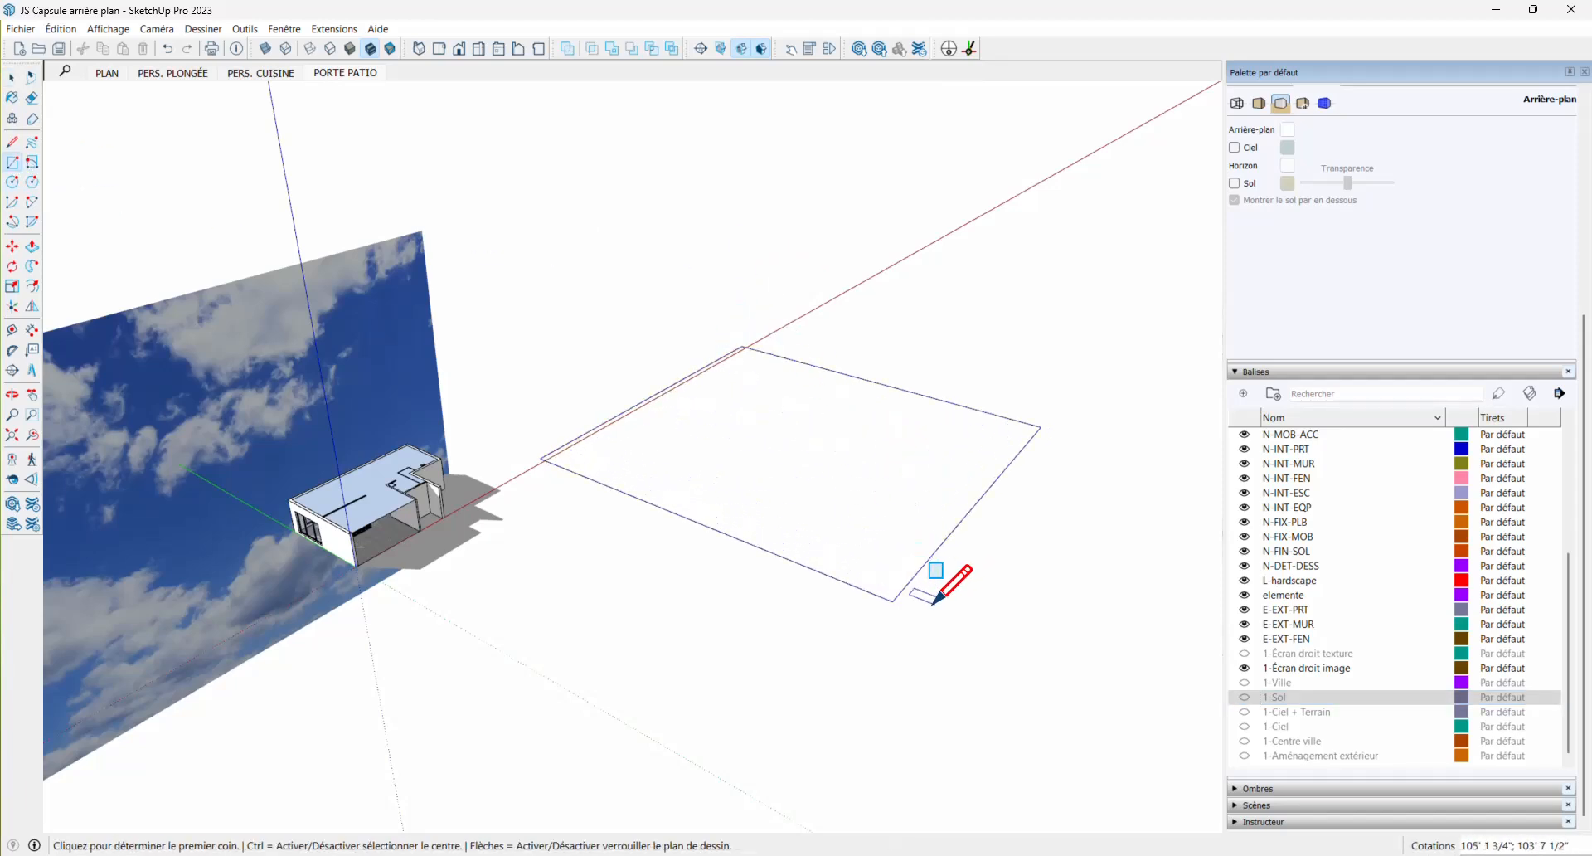
# Paint the ground rectangle beside the building with the Végétation genévrier material
pyautogui.press('space')
pyautogui.click(828, 482)
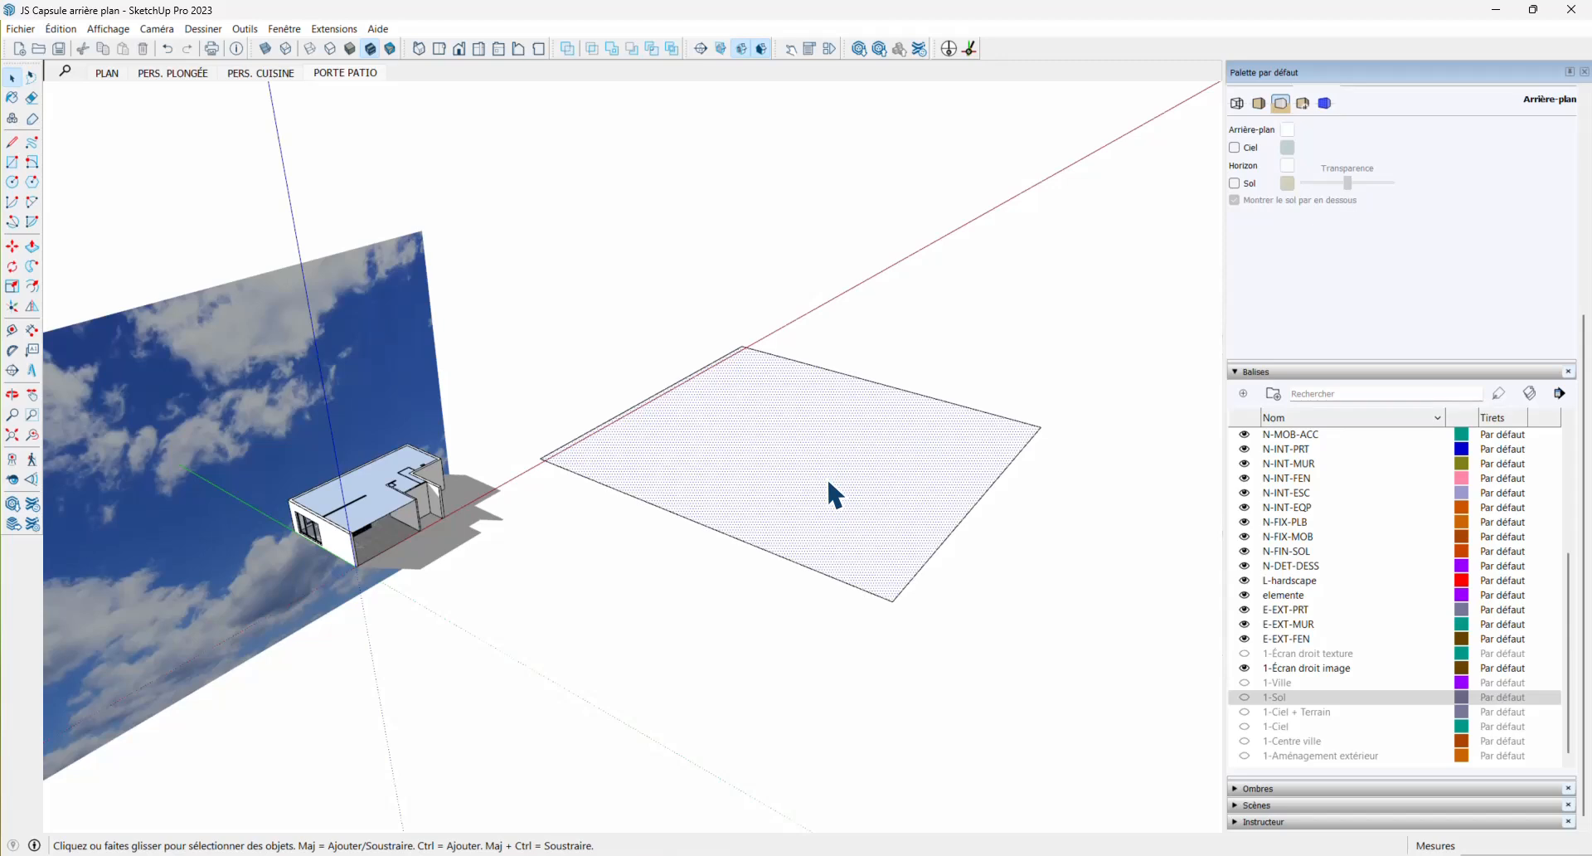
pyautogui.scroll(2, 1328, 208)
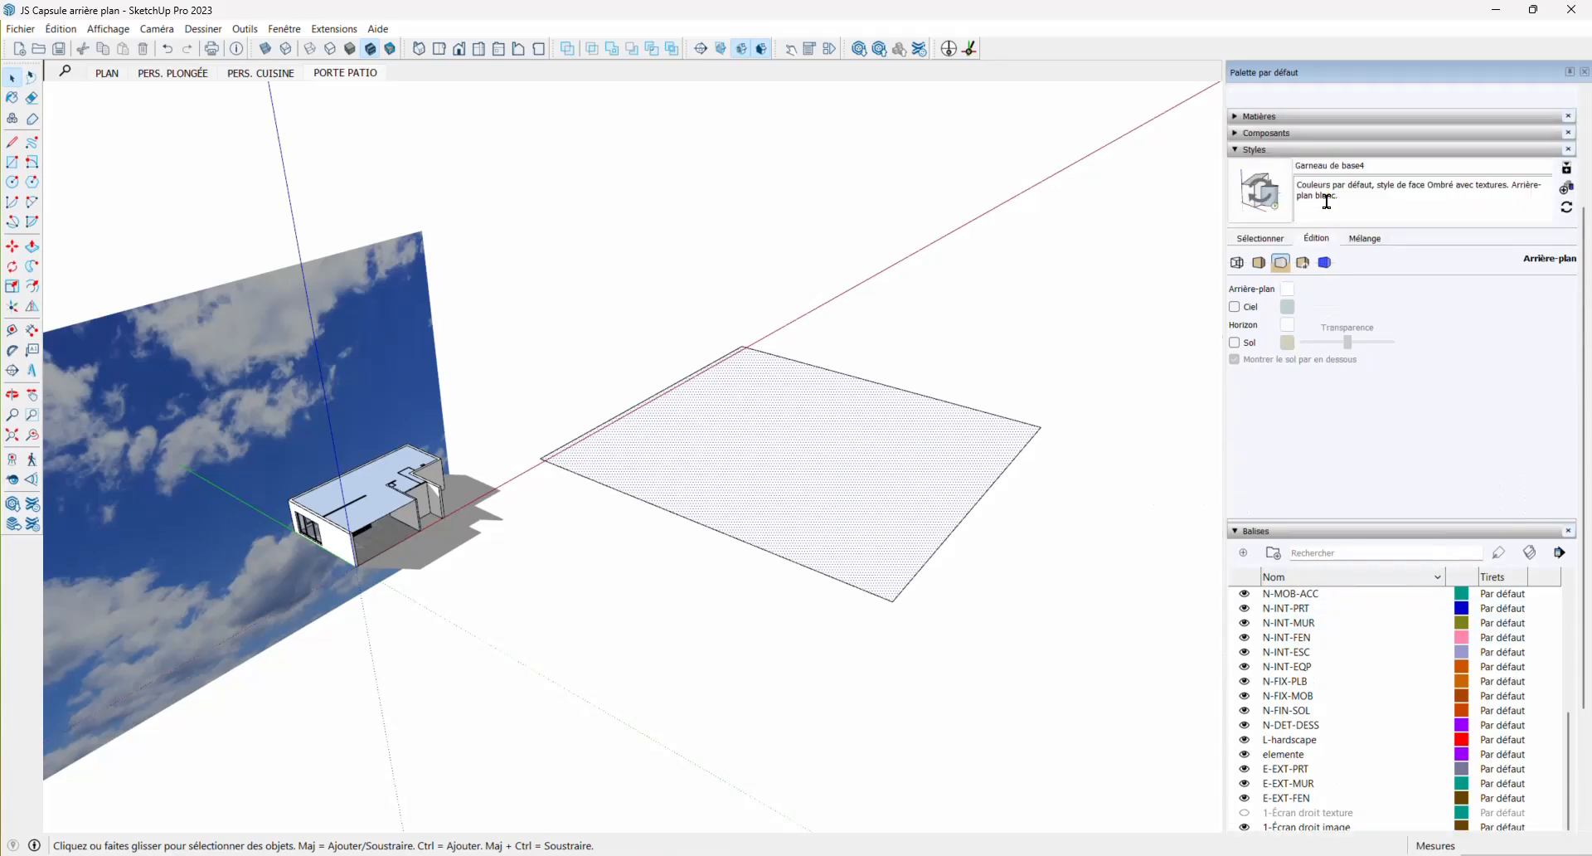
pyautogui.click(1237, 115)
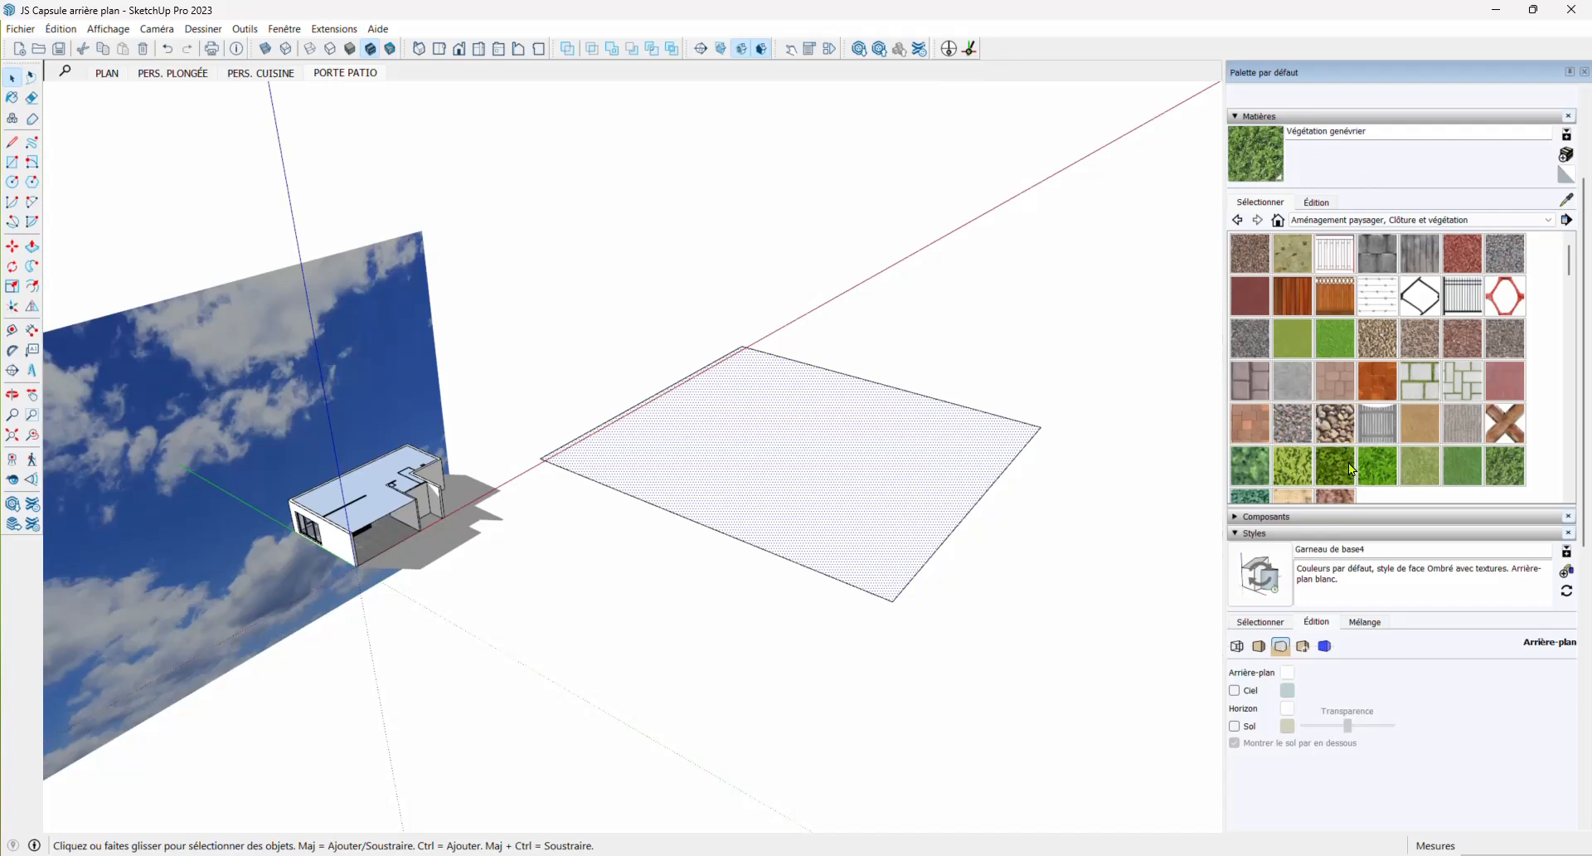
pyautogui.click(1252, 157)
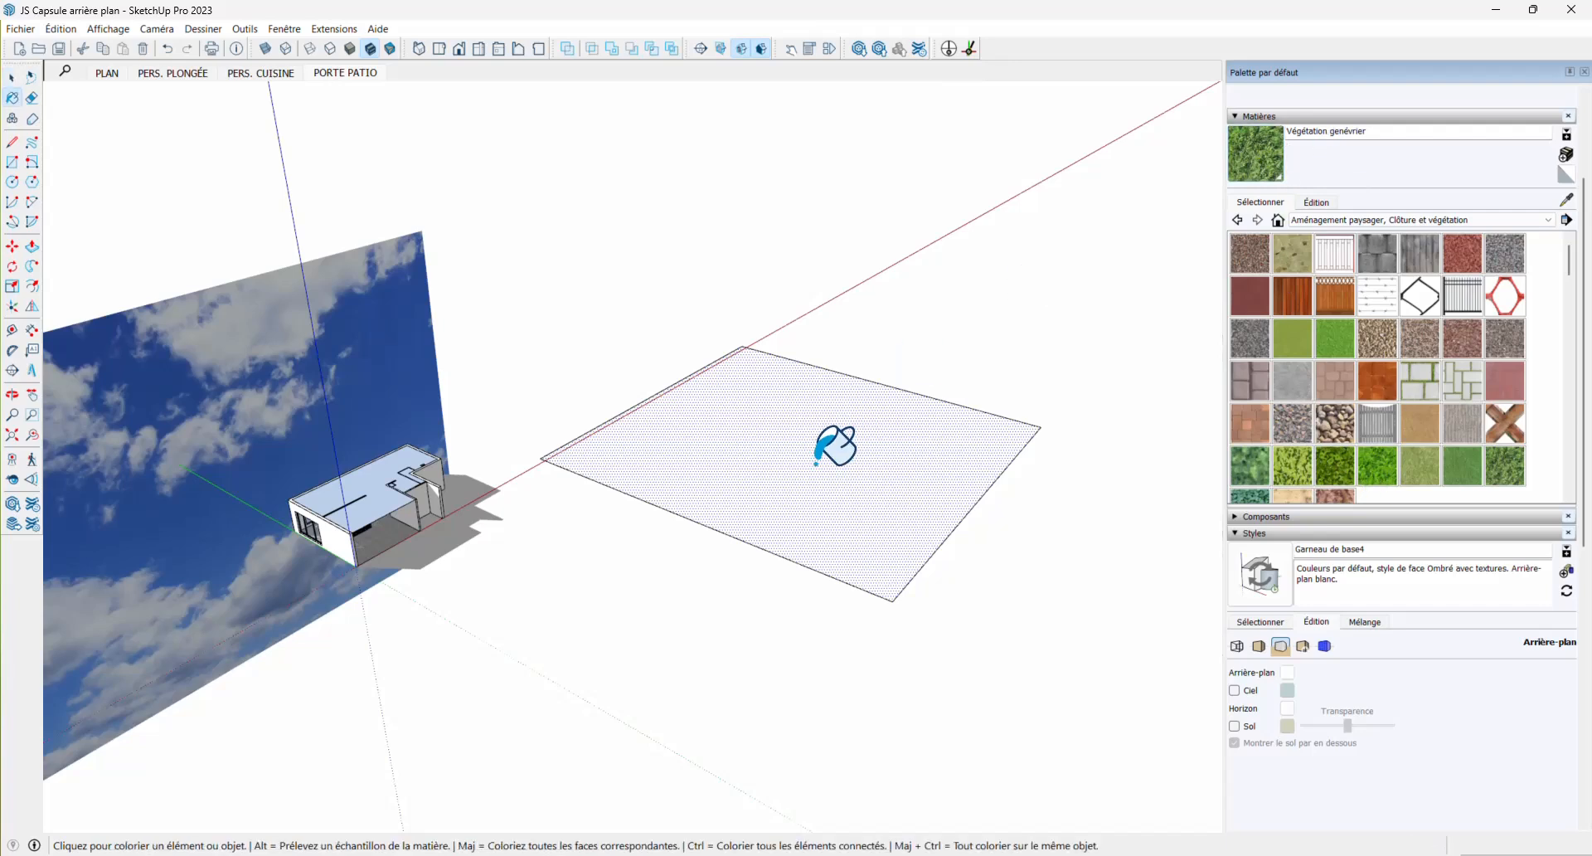
pyautogui.click(867, 460)
pyautogui.press('space')
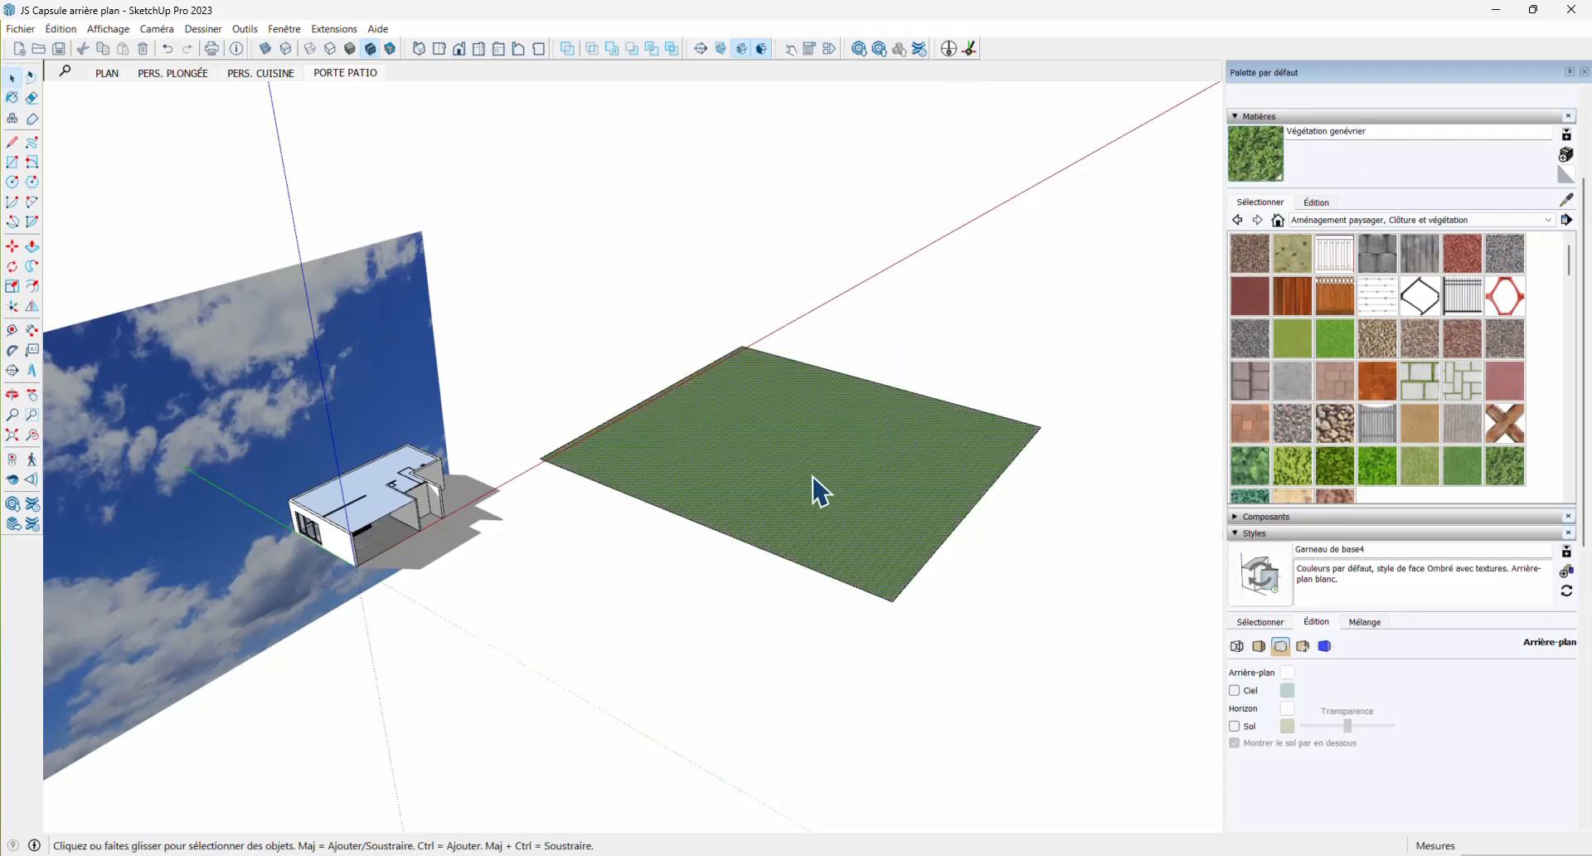
# Show the 1-Sol tag and compare its grass texture with the newly painted rectangle
pyautogui.scroll(6, 722, 464)
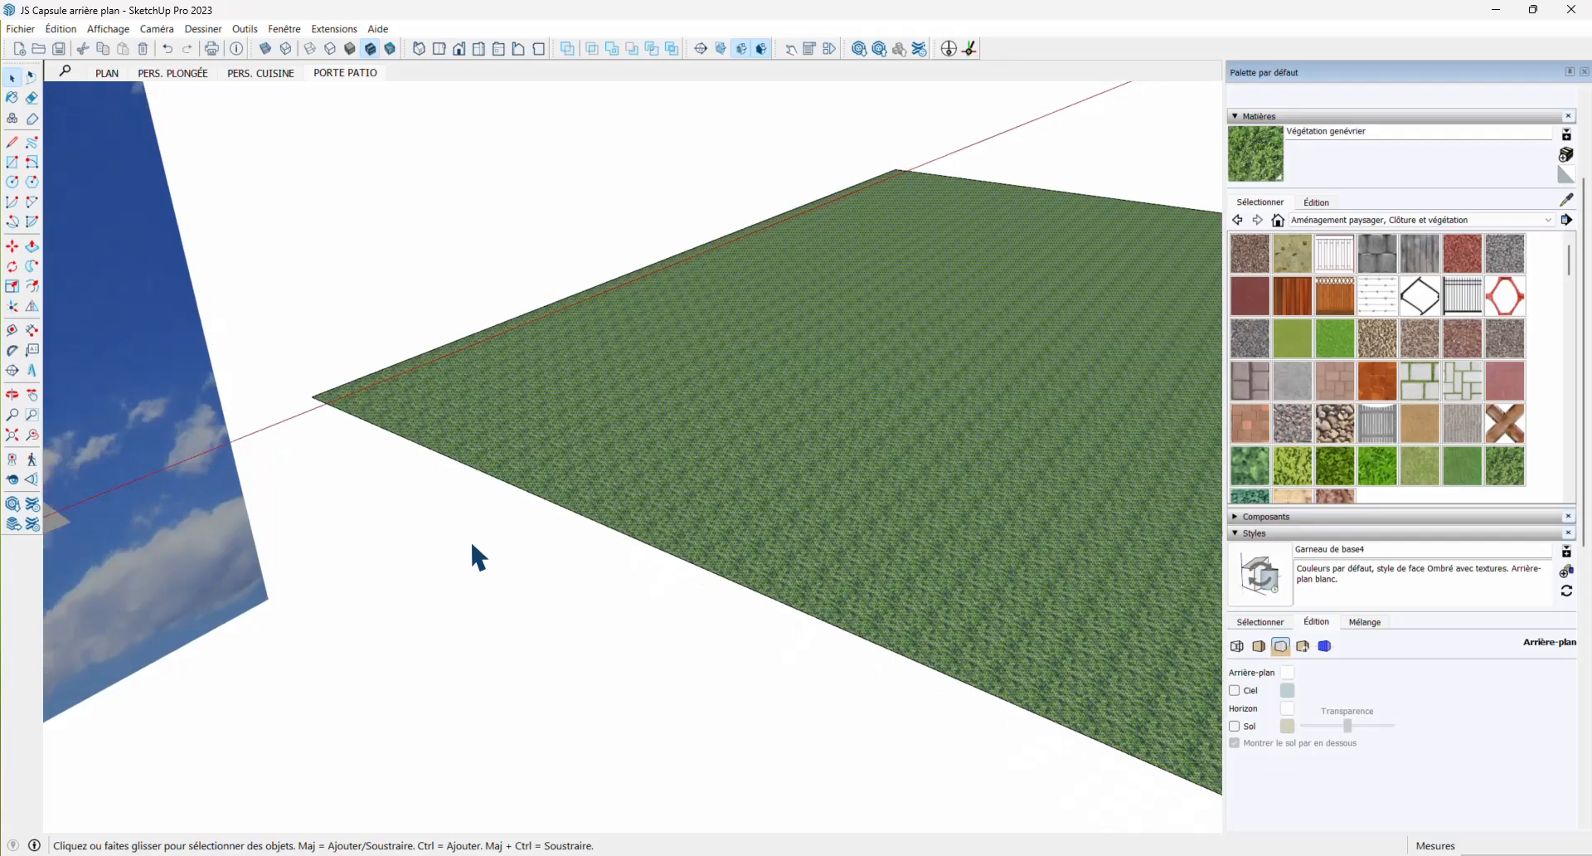
pyautogui.scroll(-3, 472, 546)
pyautogui.scroll(-10, 1325, 598)
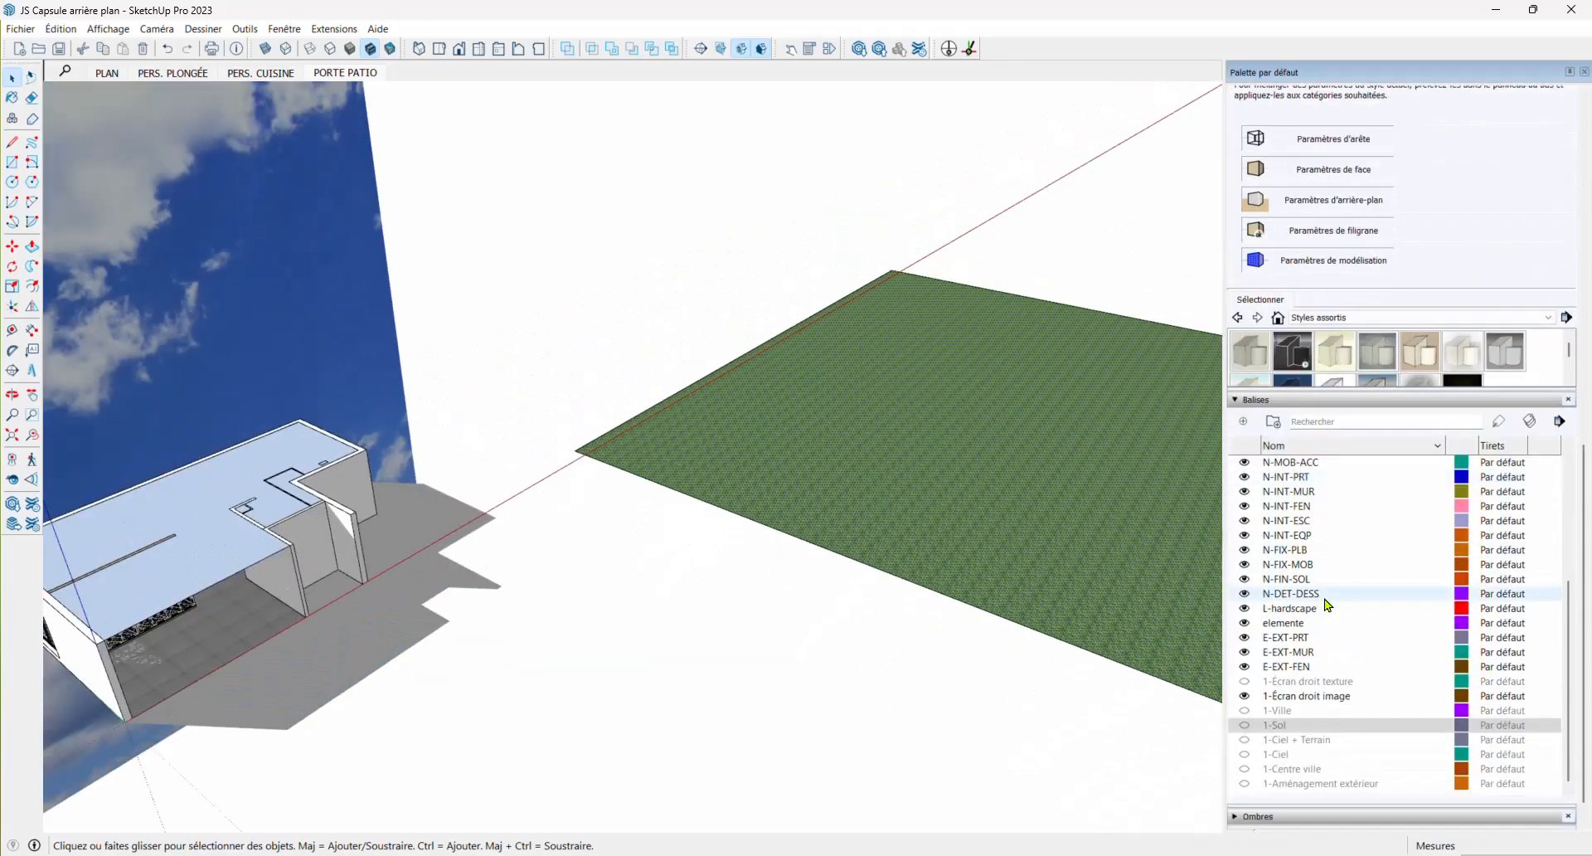
pyautogui.scroll(-1, 1324, 604)
pyautogui.scroll(-4, 877, 527)
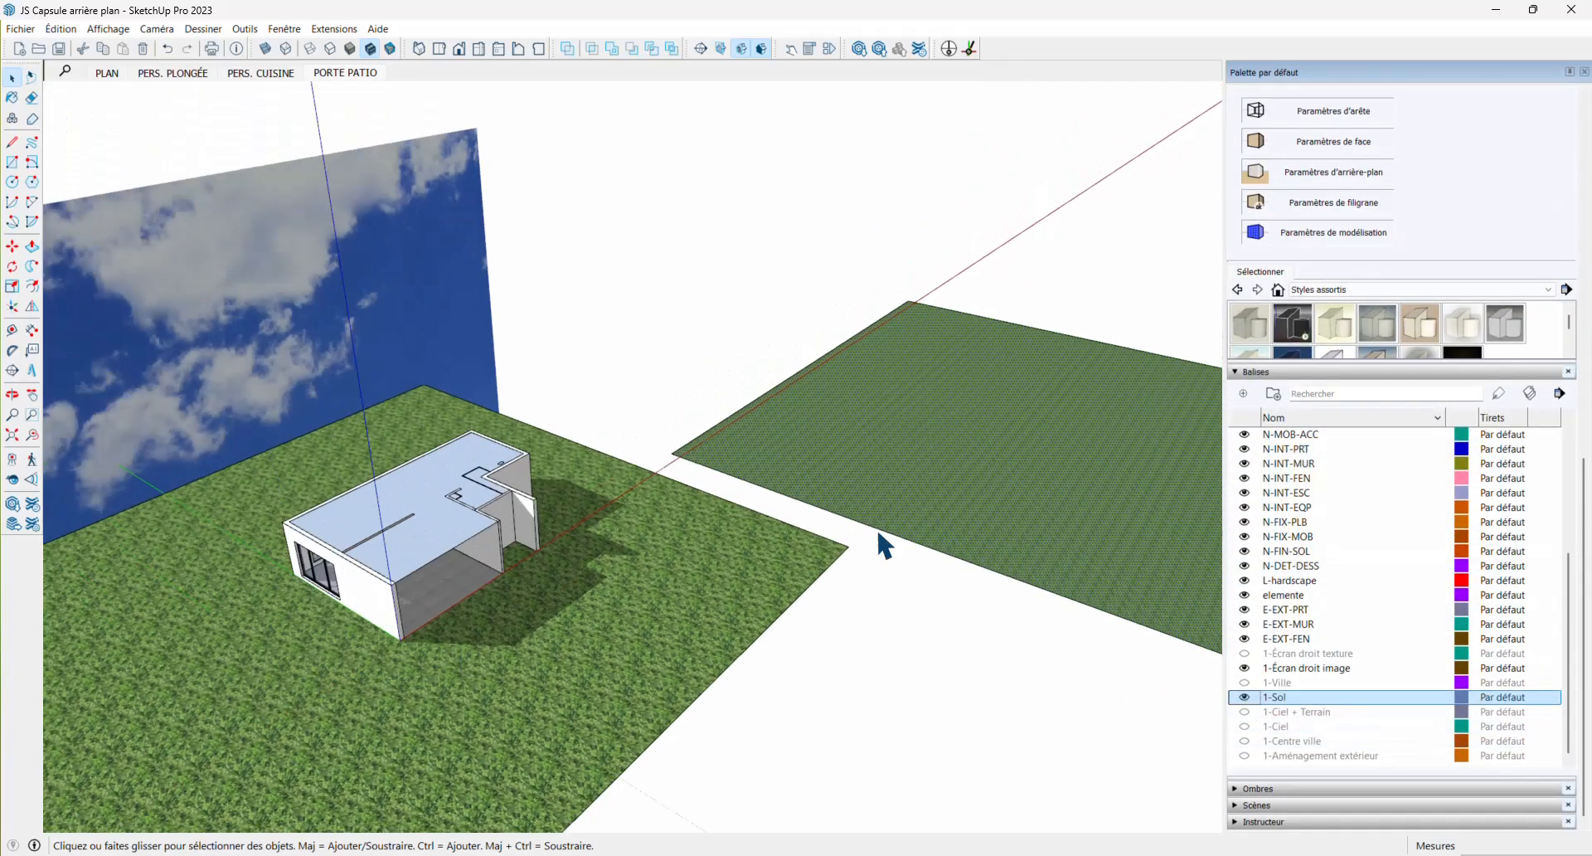
pyautogui.scroll(8, 676, 593)
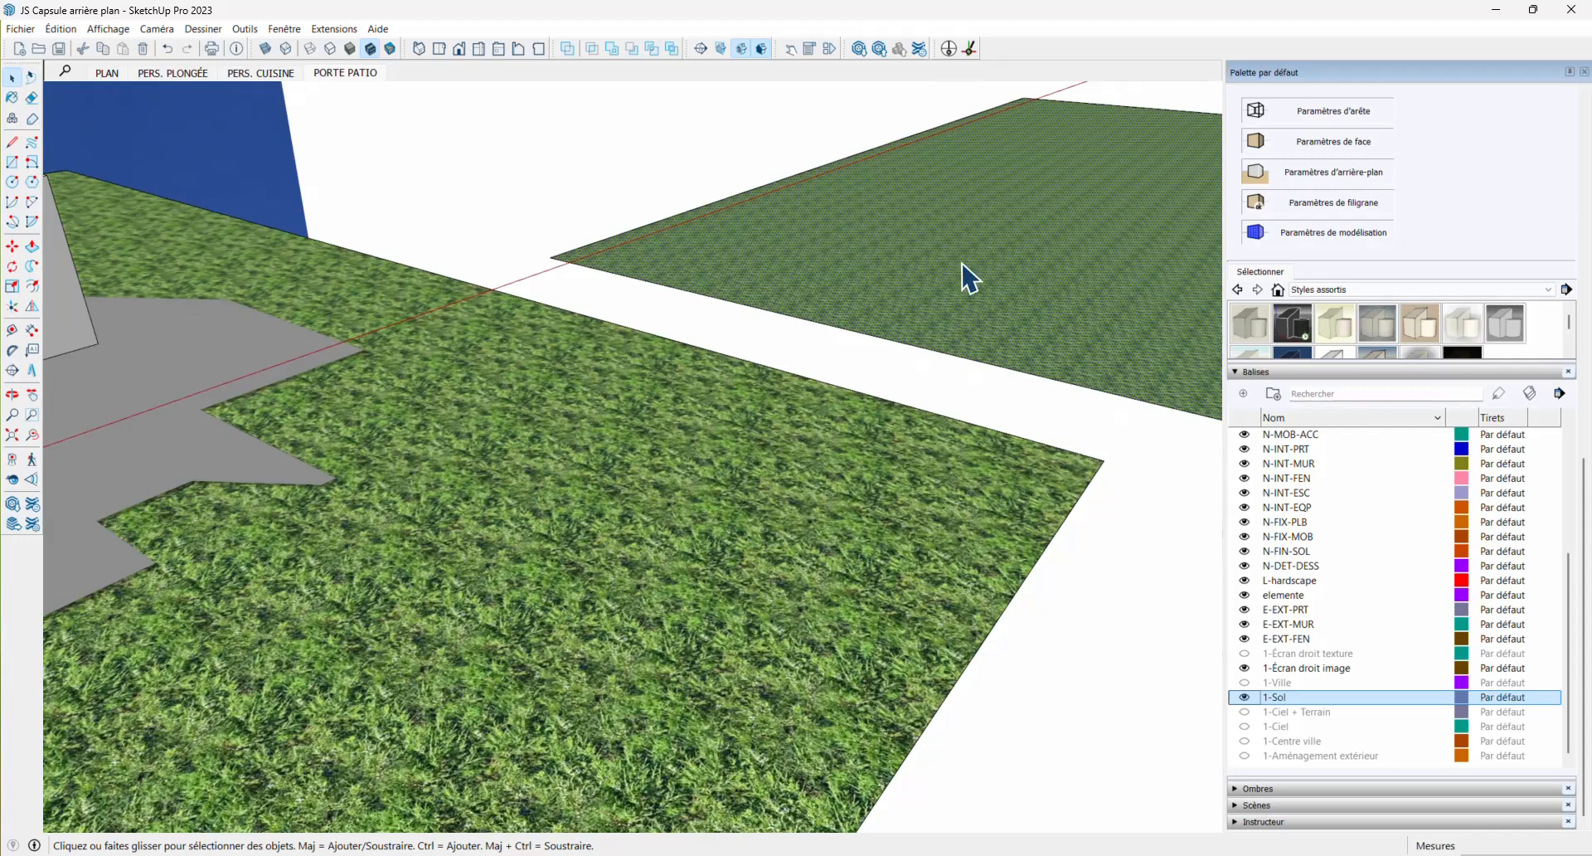
pyautogui.scroll(-3, 650, 470)
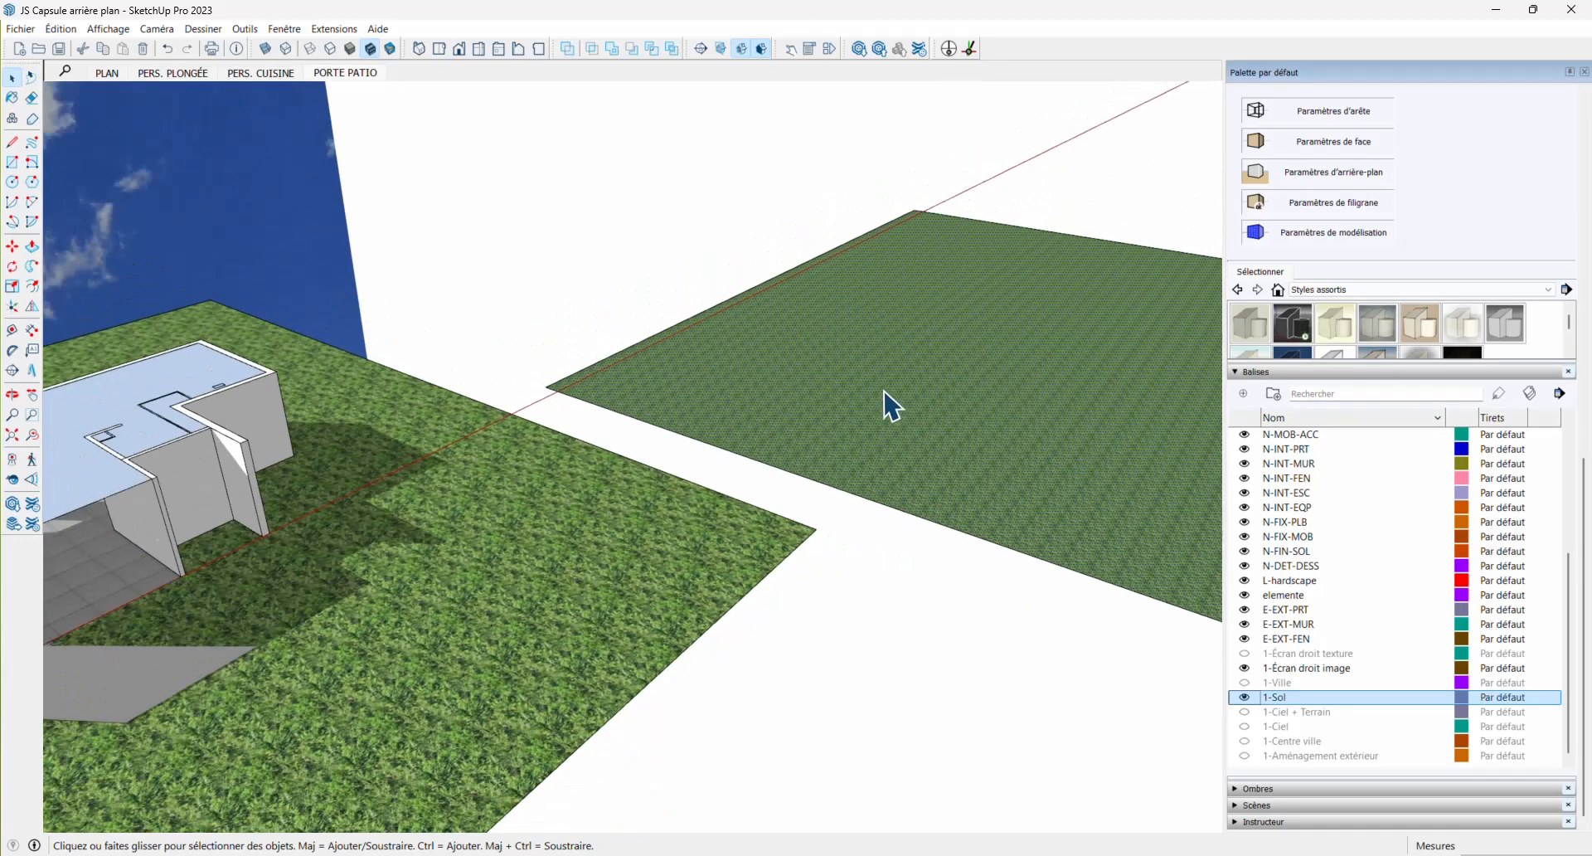
# Reposition the vegetation texture on the painted rectangle, shifting it and adjusting its rotation and scale with the texture pins
pyautogui.rightClick(884, 393)
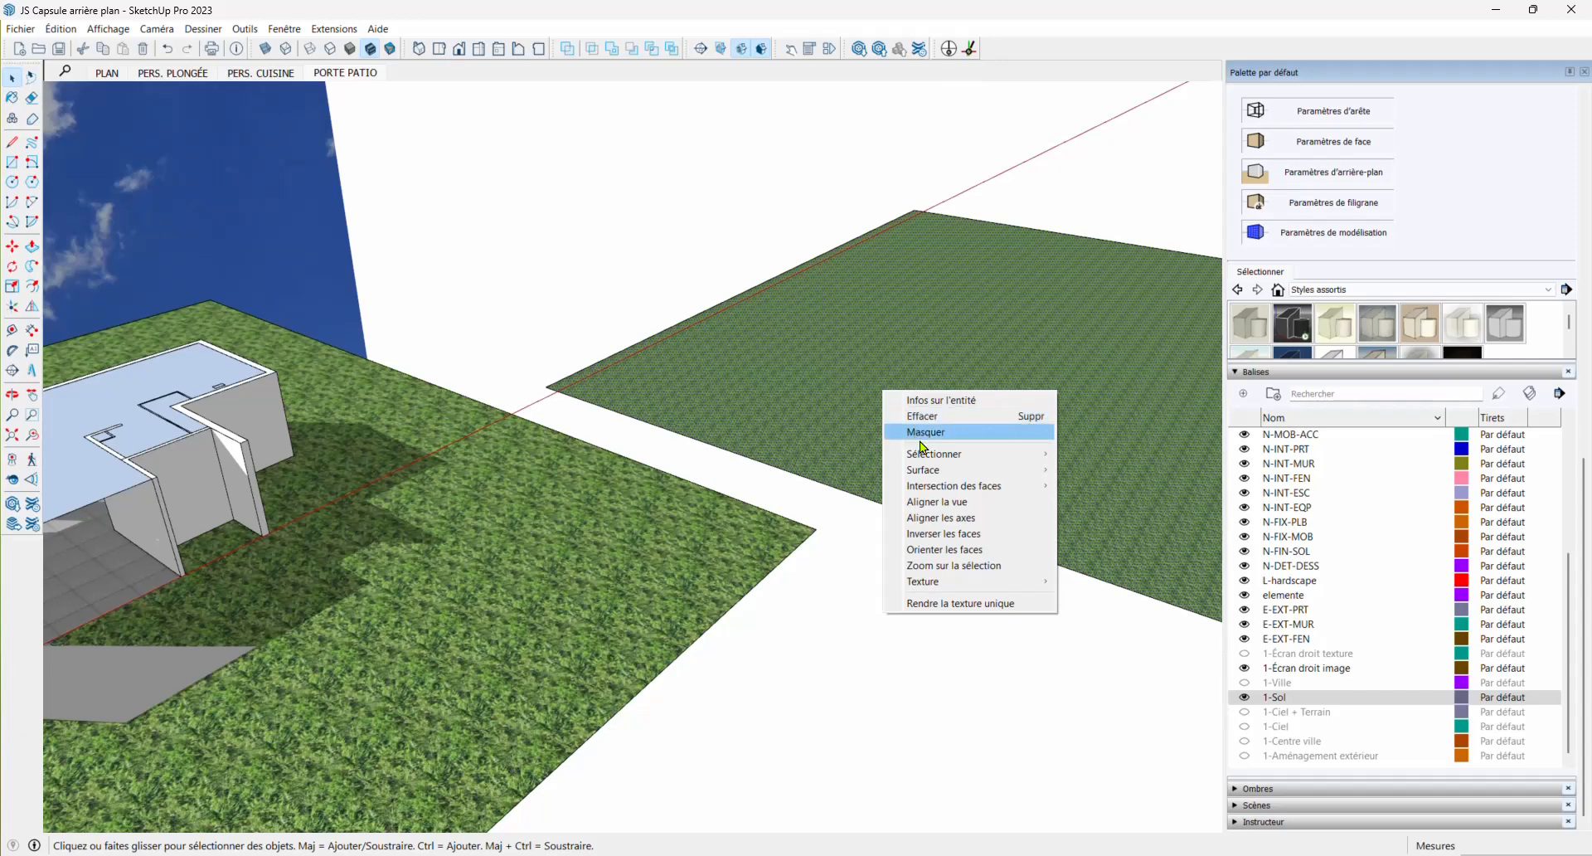
pyautogui.moveTo(935, 584)
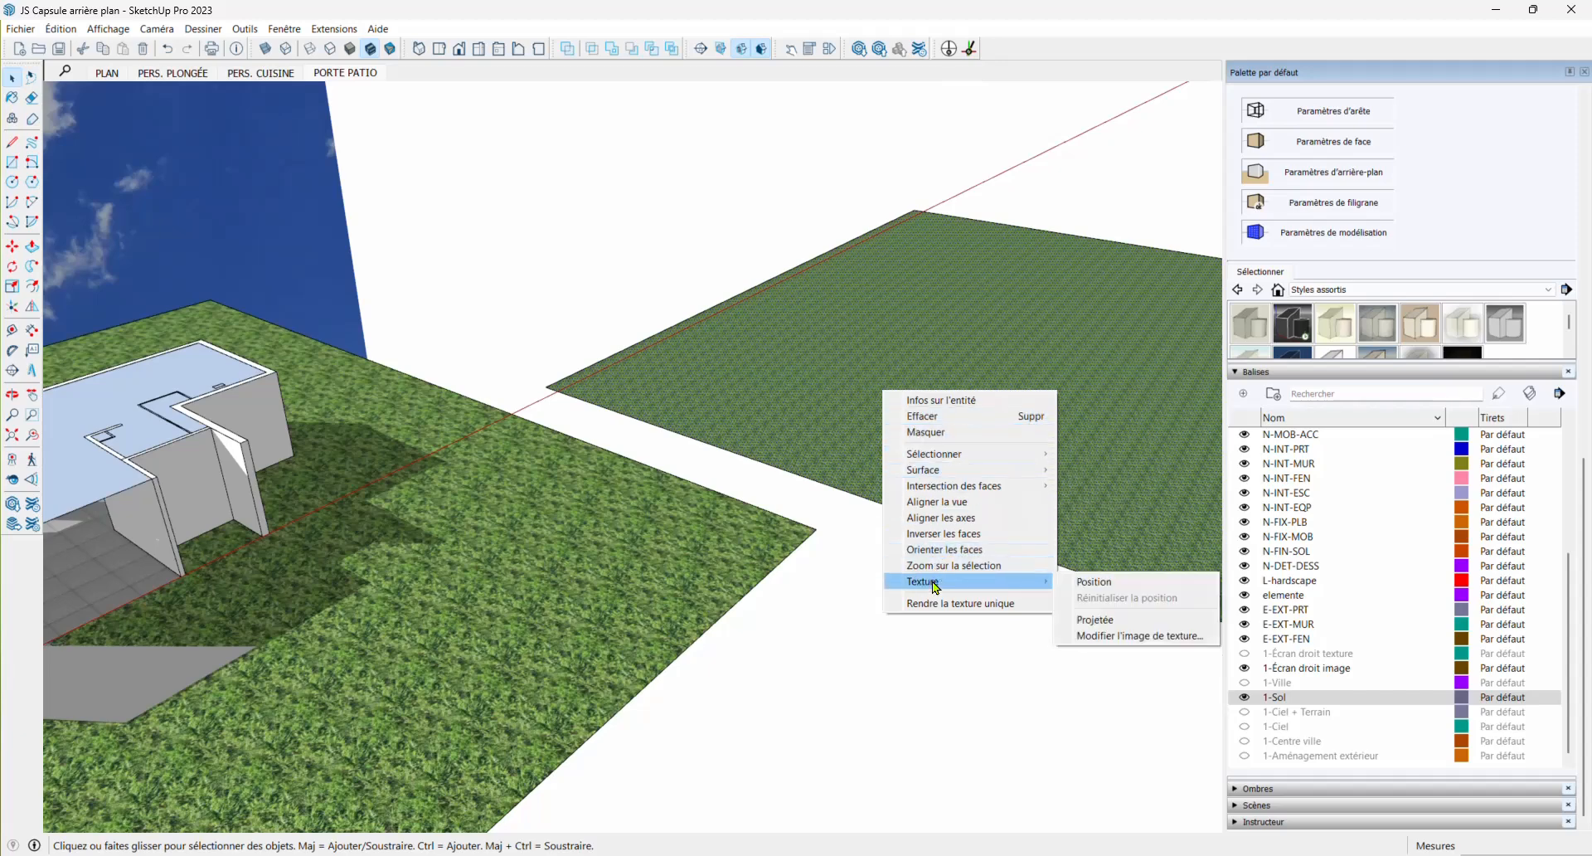
pyautogui.click(1095, 584)
pyautogui.scroll(3, 879, 406)
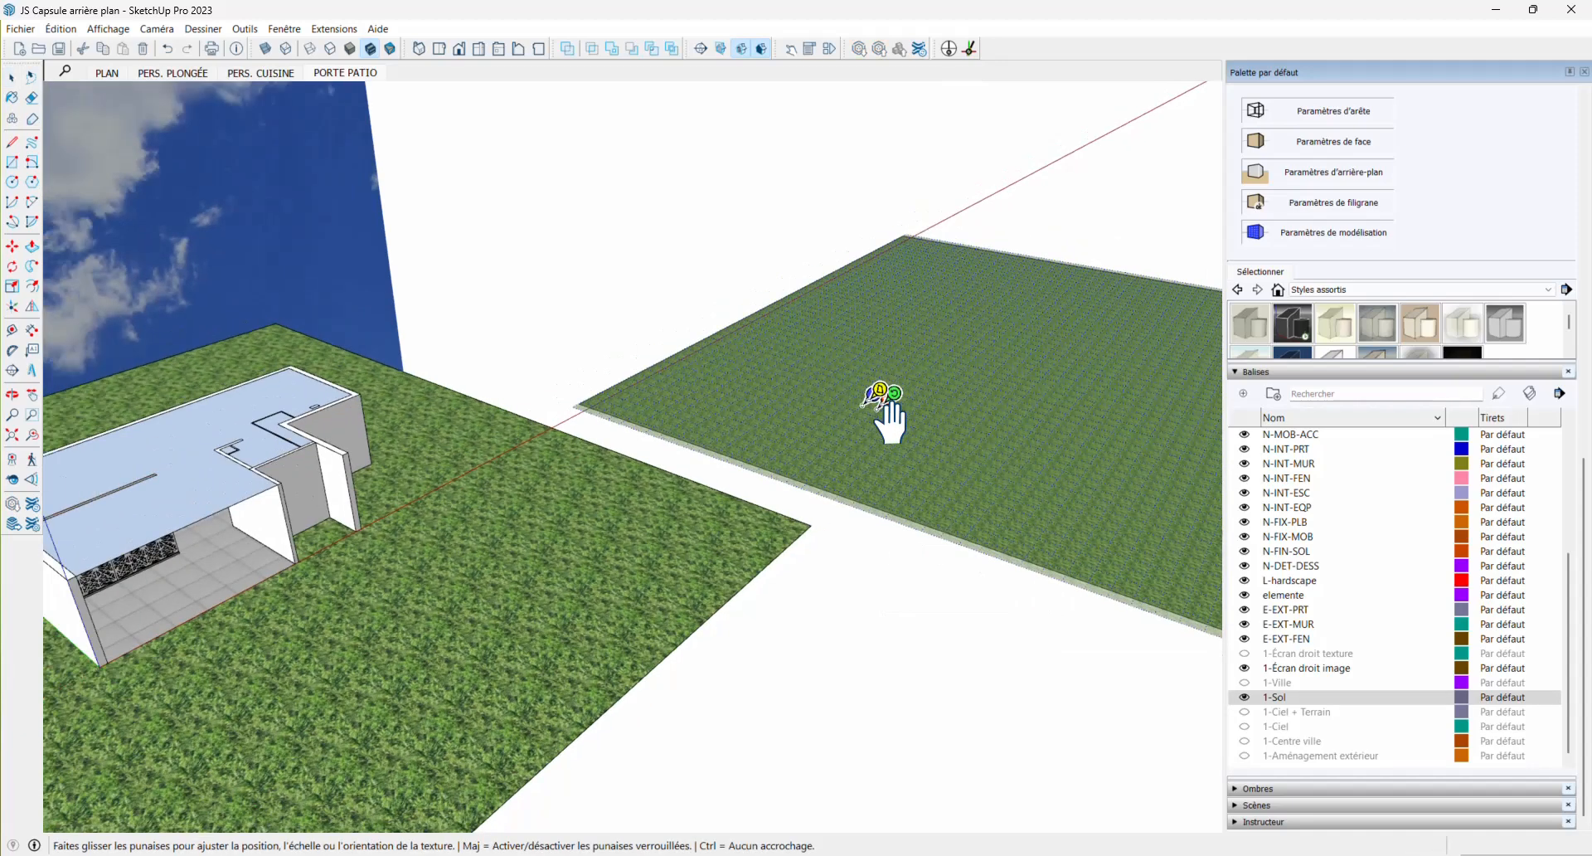
pyautogui.scroll(5, 881, 403)
pyautogui.scroll(3, 878, 407)
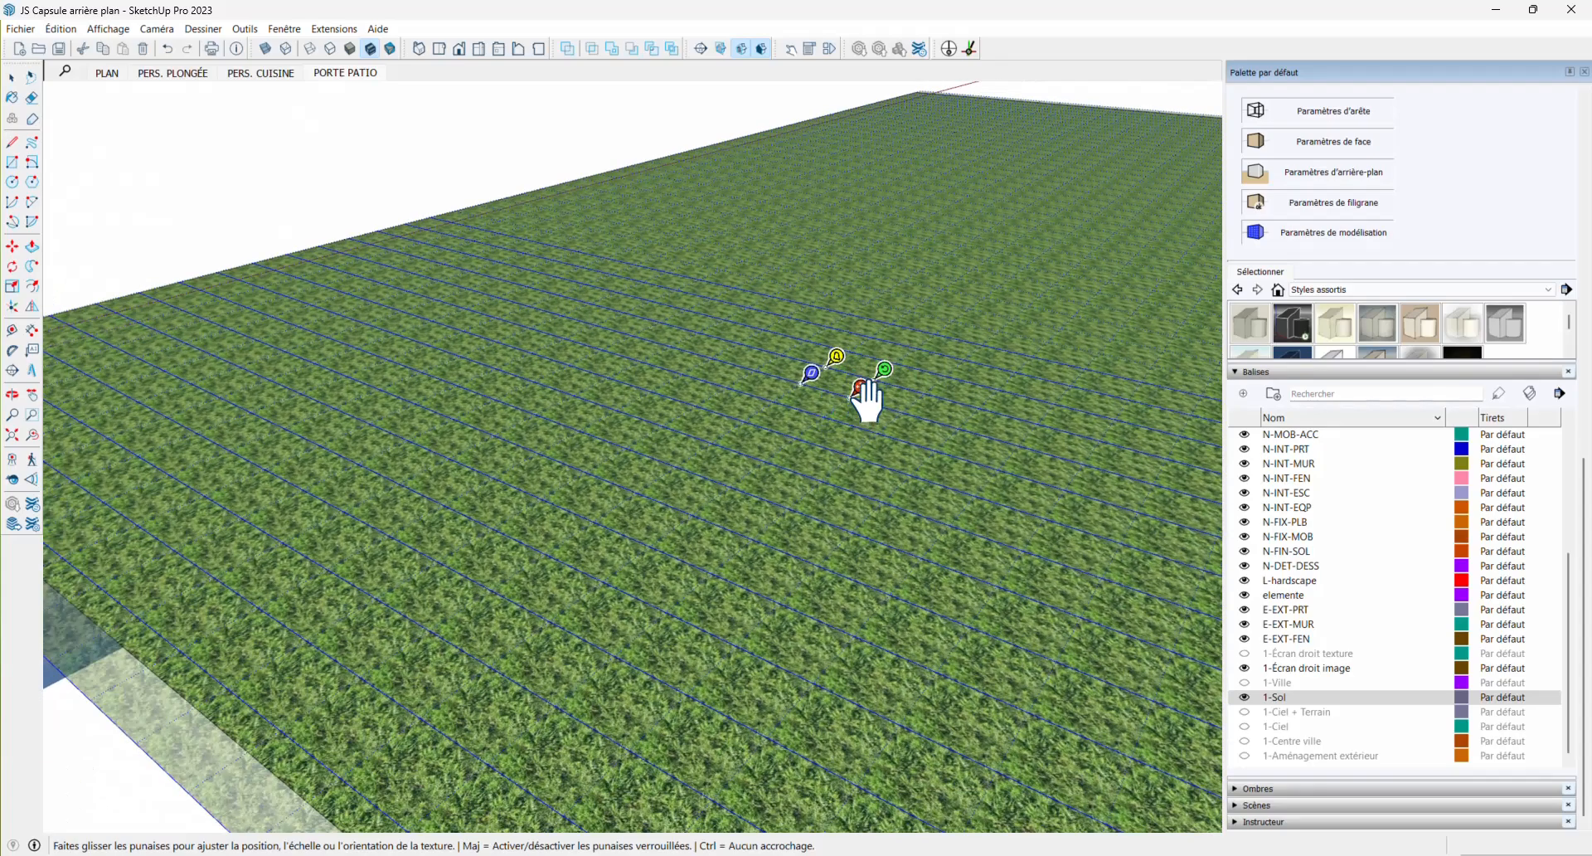
pyautogui.moveTo(859, 389); pyautogui.dragTo(917, 381)
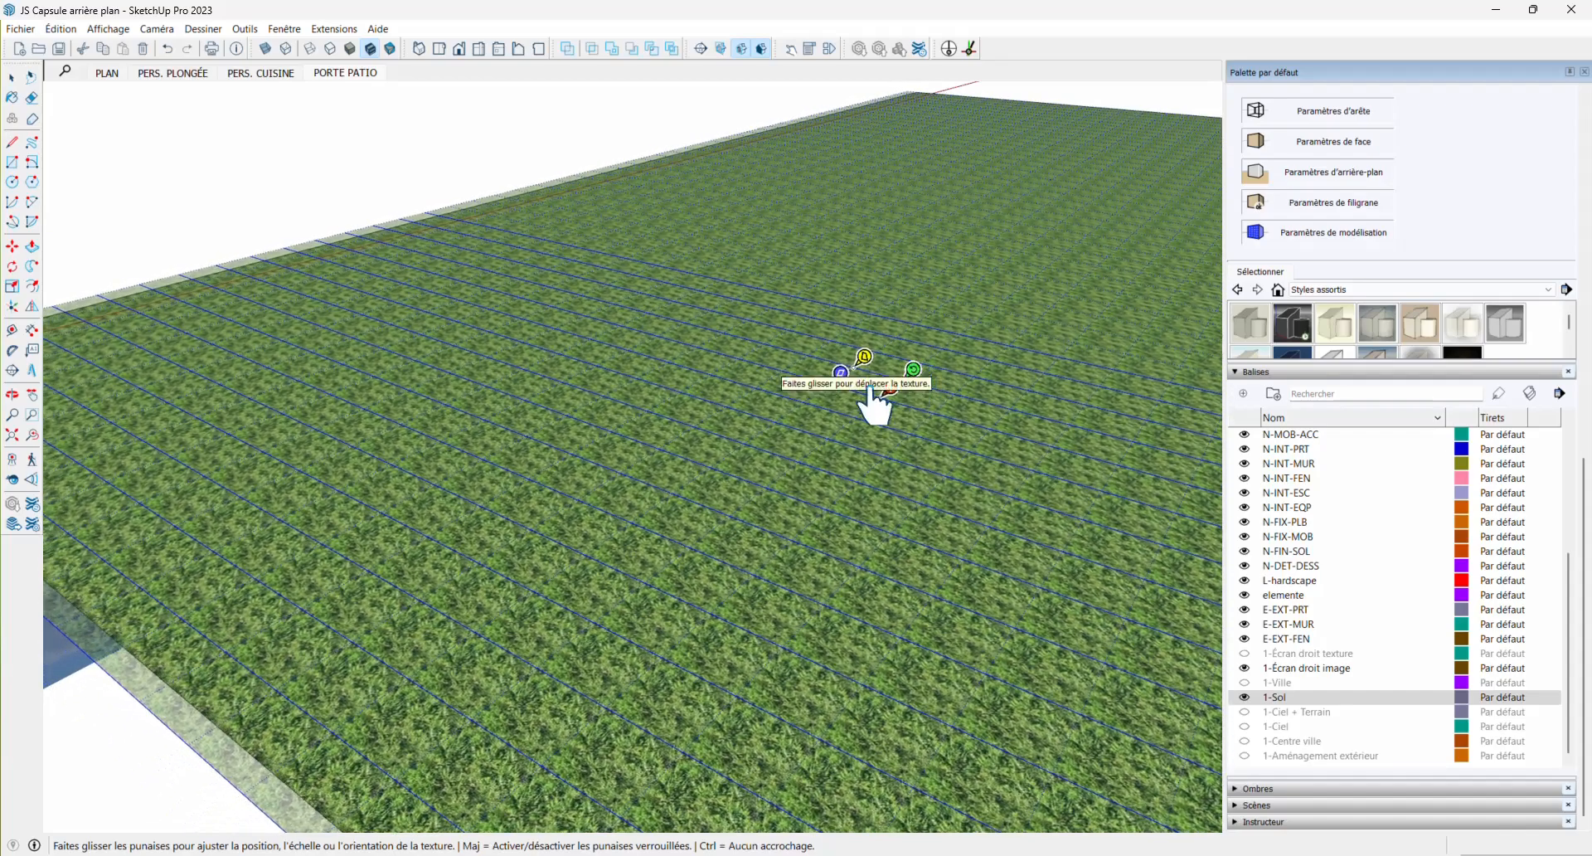
pyautogui.scroll(5, 904, 385)
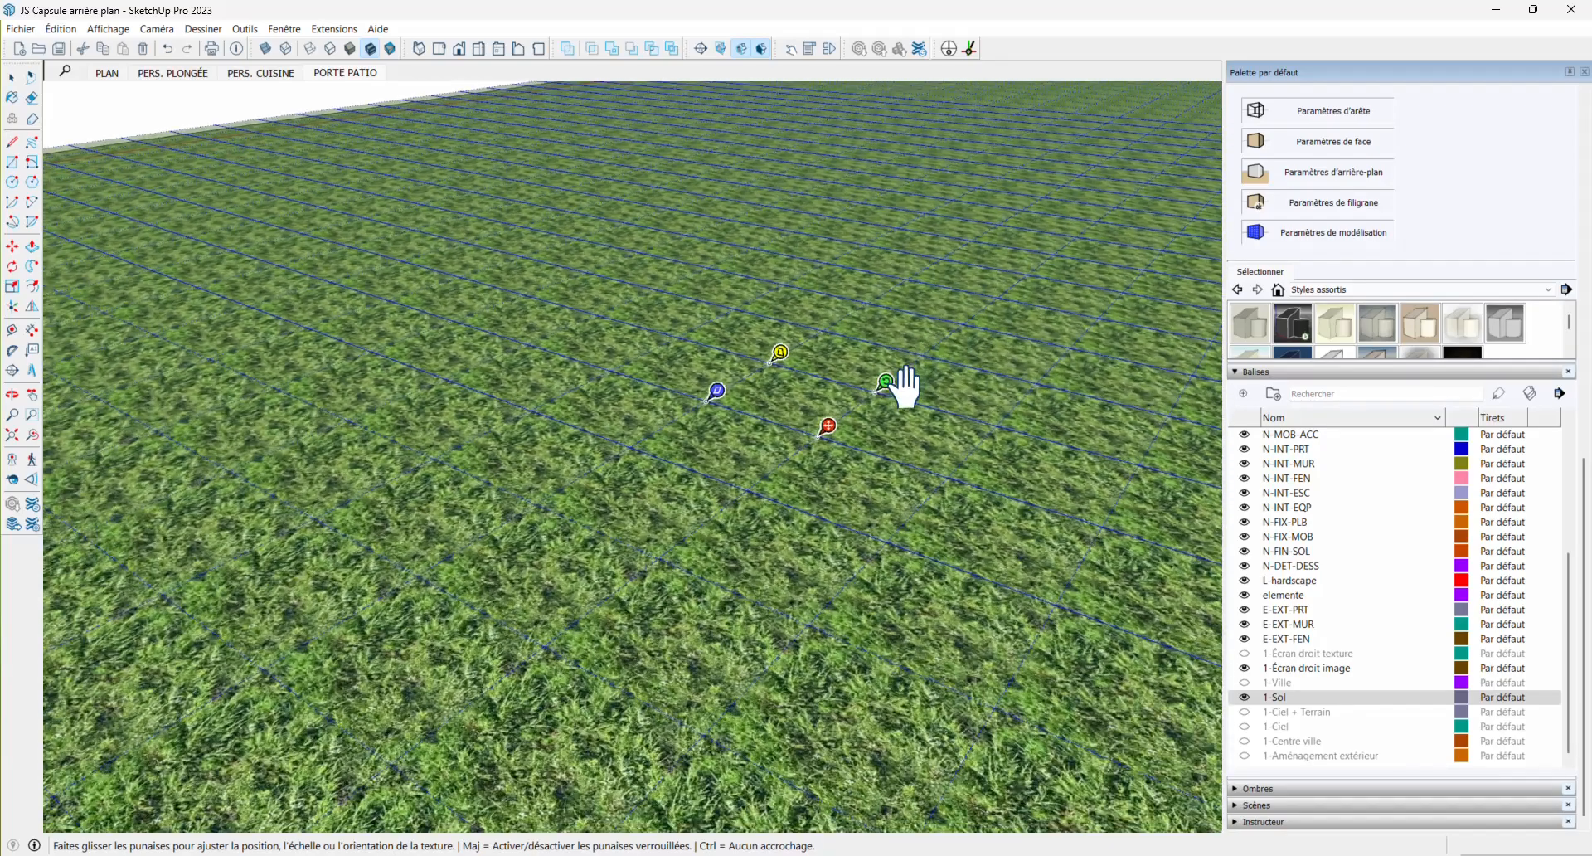
pyautogui.scroll(1, 904, 385)
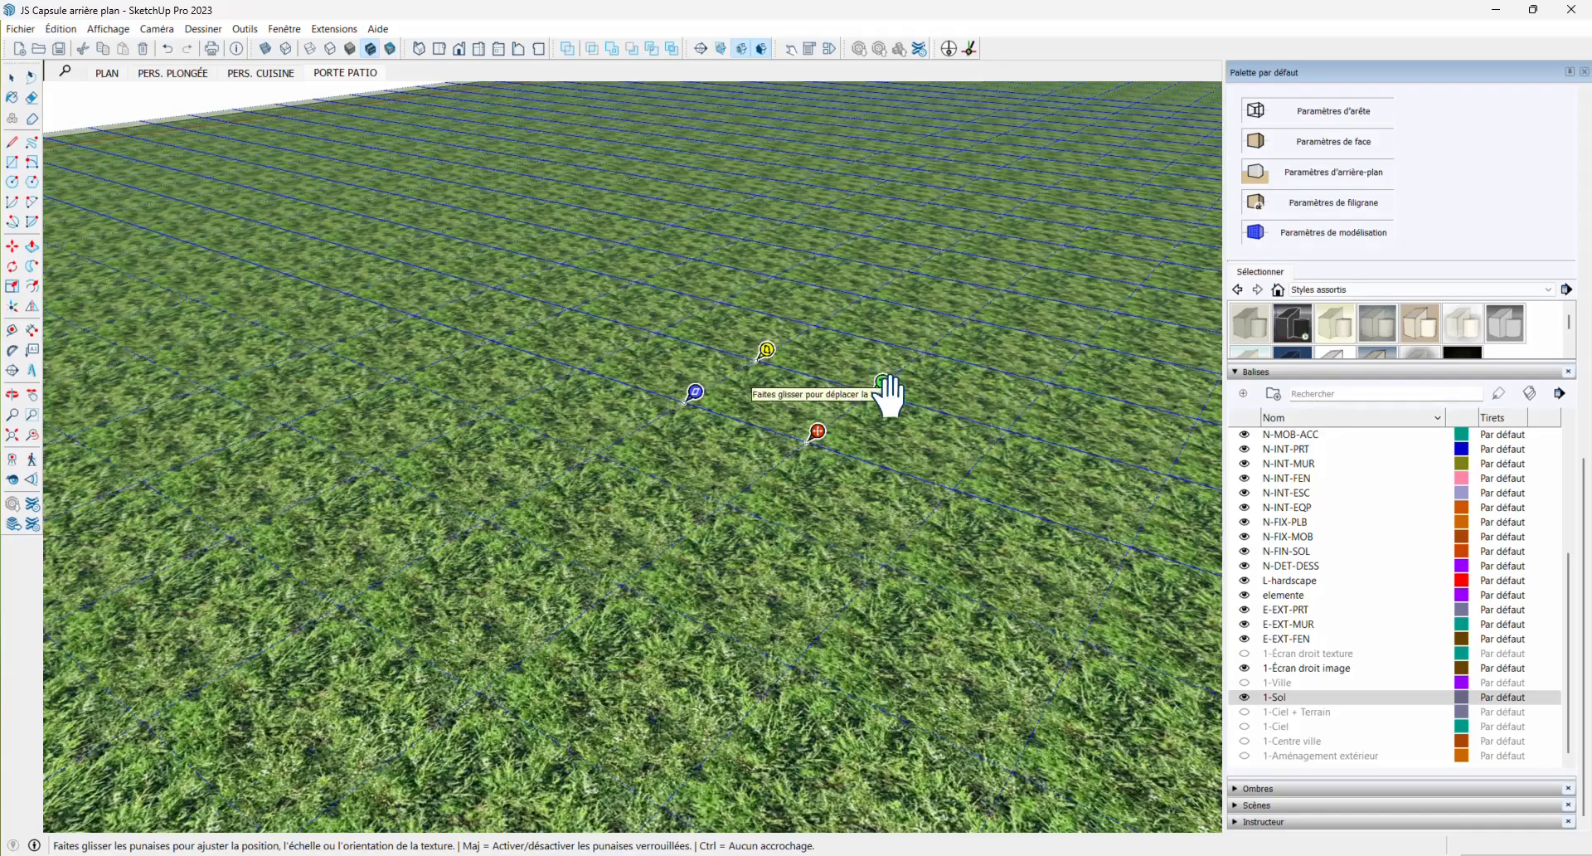
pyautogui.moveTo(872, 380); pyautogui.dragTo(849, 355)
pyautogui.scroll(-10, 827, 380)
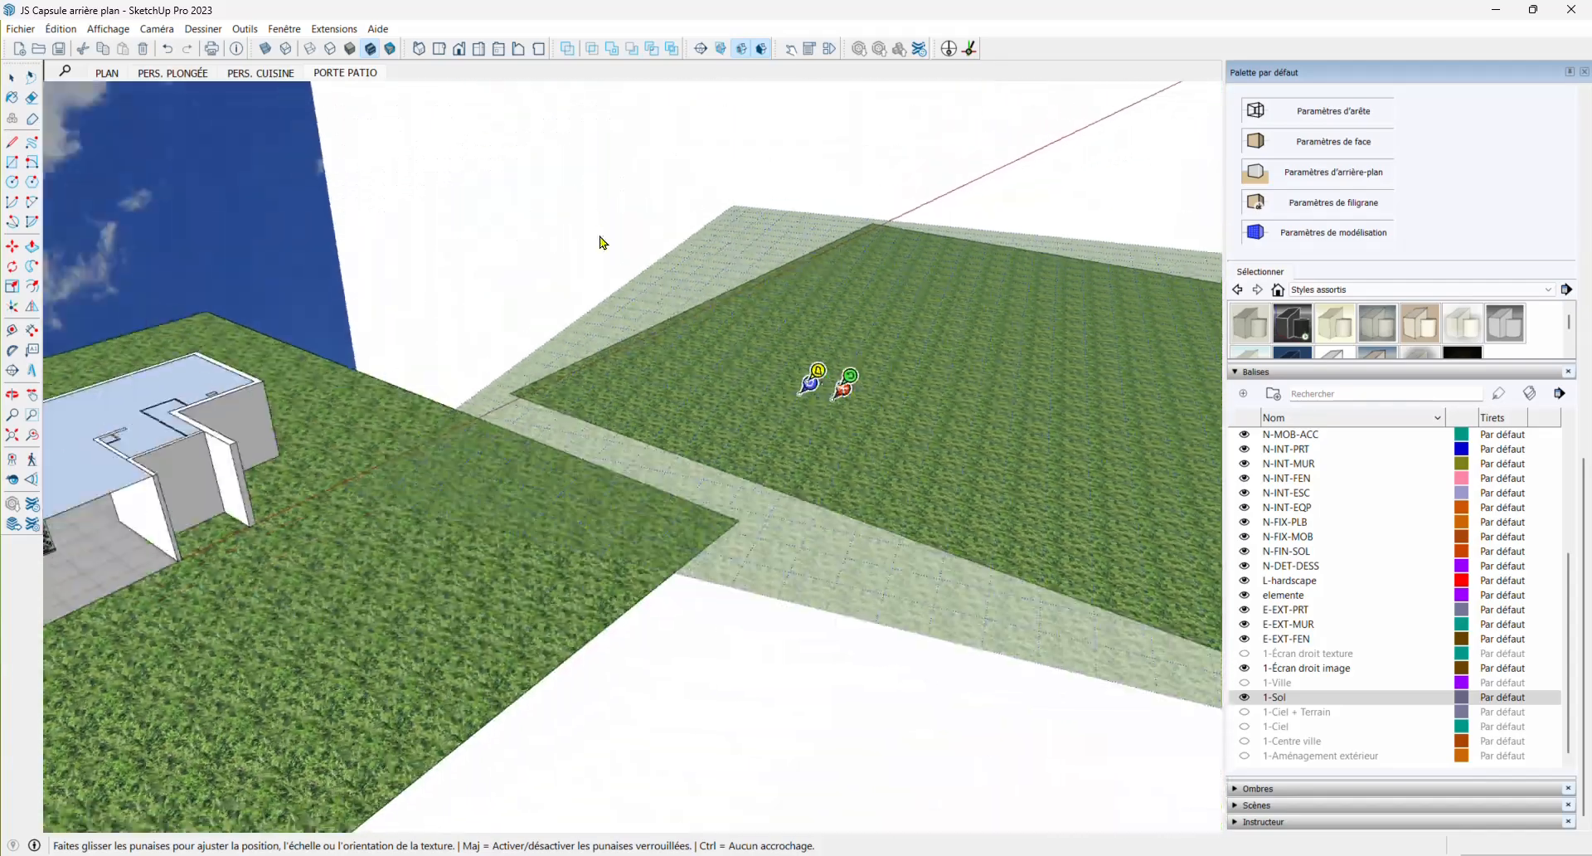
pyautogui.click(580, 187)
pyautogui.scroll(-2, 642, 349)
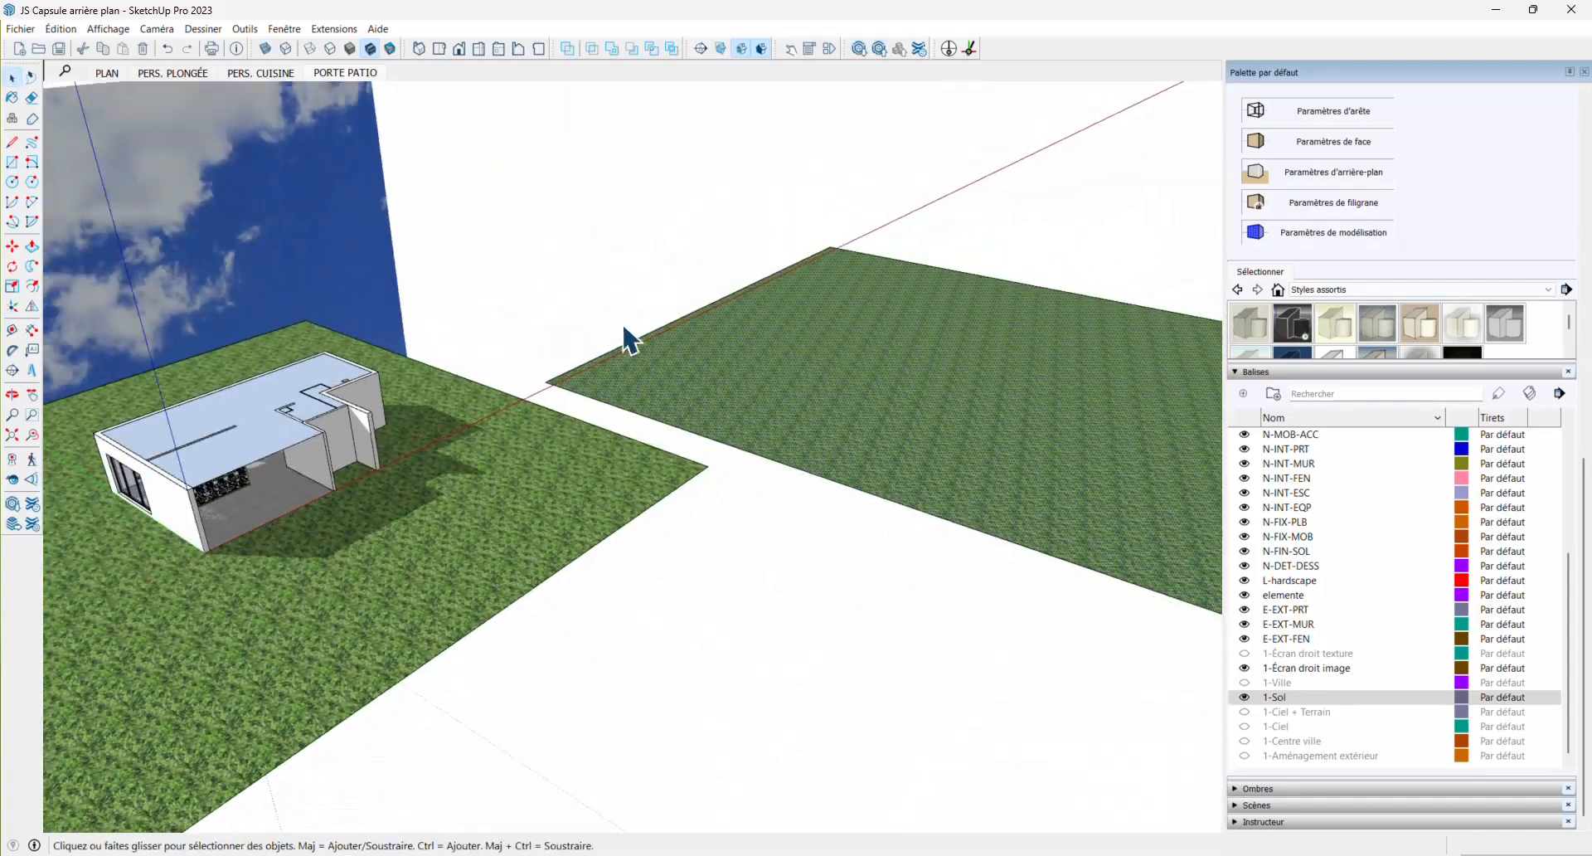
# Delete the painted rectangle face beside the grass ground
pyautogui.click(869, 374)
pyautogui.press('Delete')
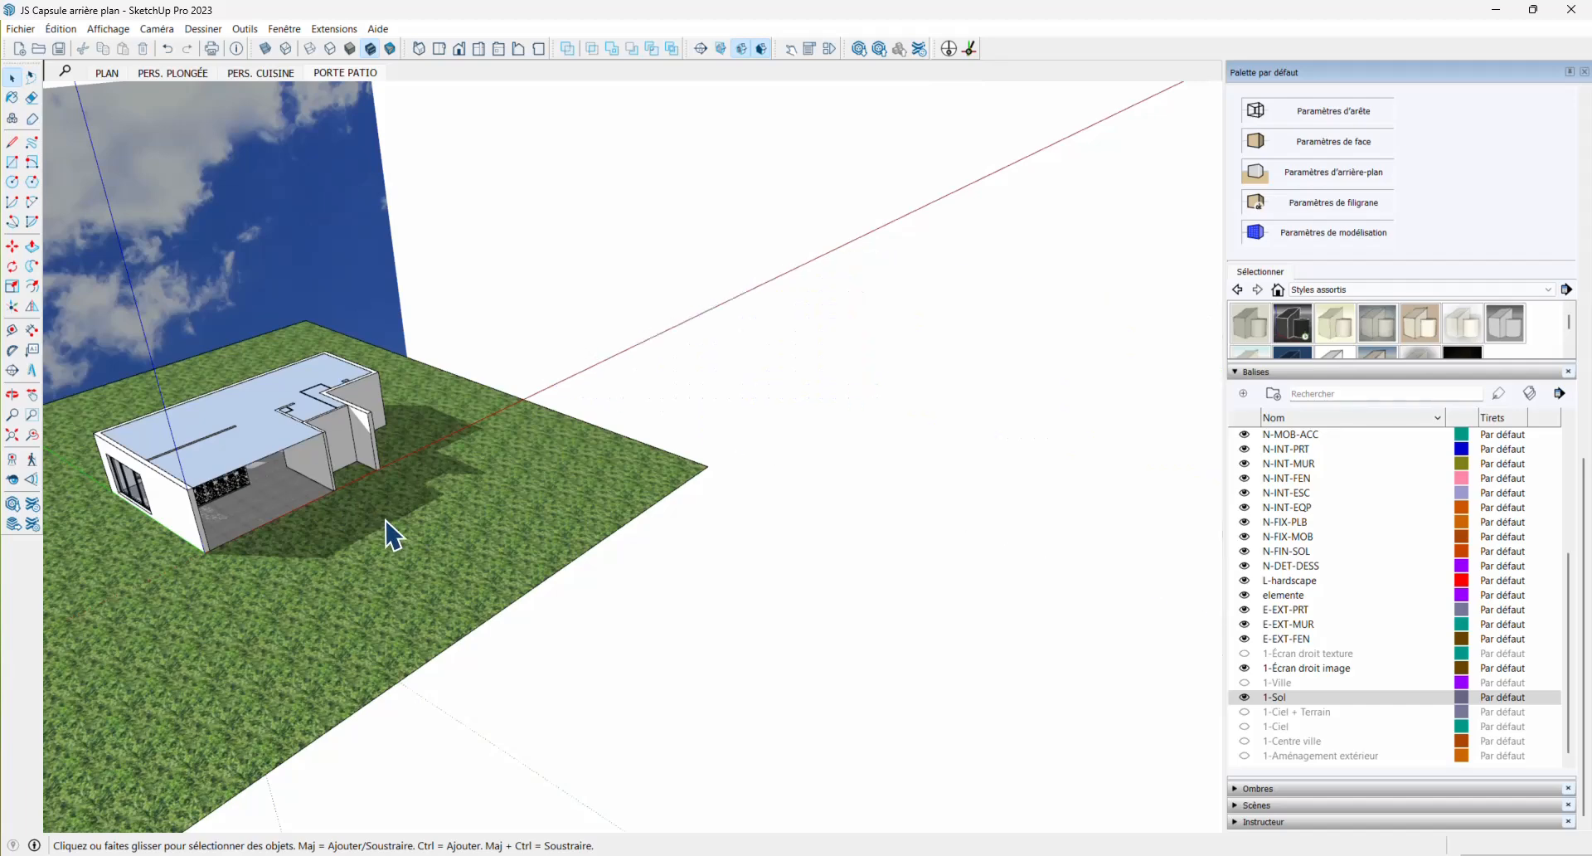
pyautogui.scroll(-3, 1053, 489)
pyautogui.scroll(2, 348, 699)
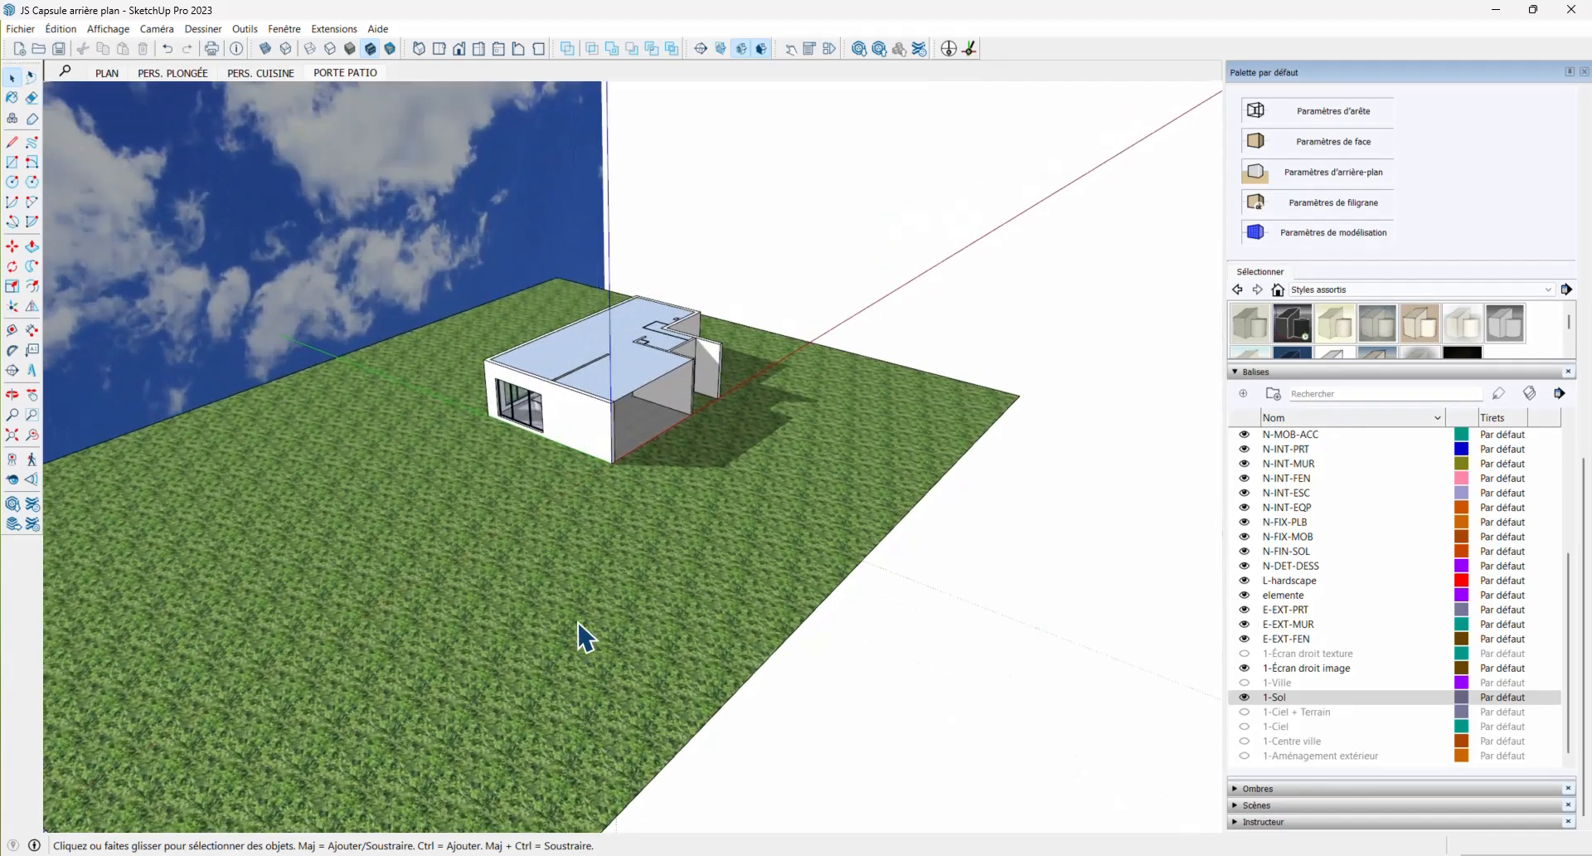
# Examine how the grass ground meets the building, checking its height relative to the floor at the outer corner
pyautogui.moveTo(543, 632)
pyautogui.mouseDown(button='middle')
pyautogui.moveTo(569, 611)
pyautogui.moveTo(526, 619)
pyautogui.mouseUp(button='middle')
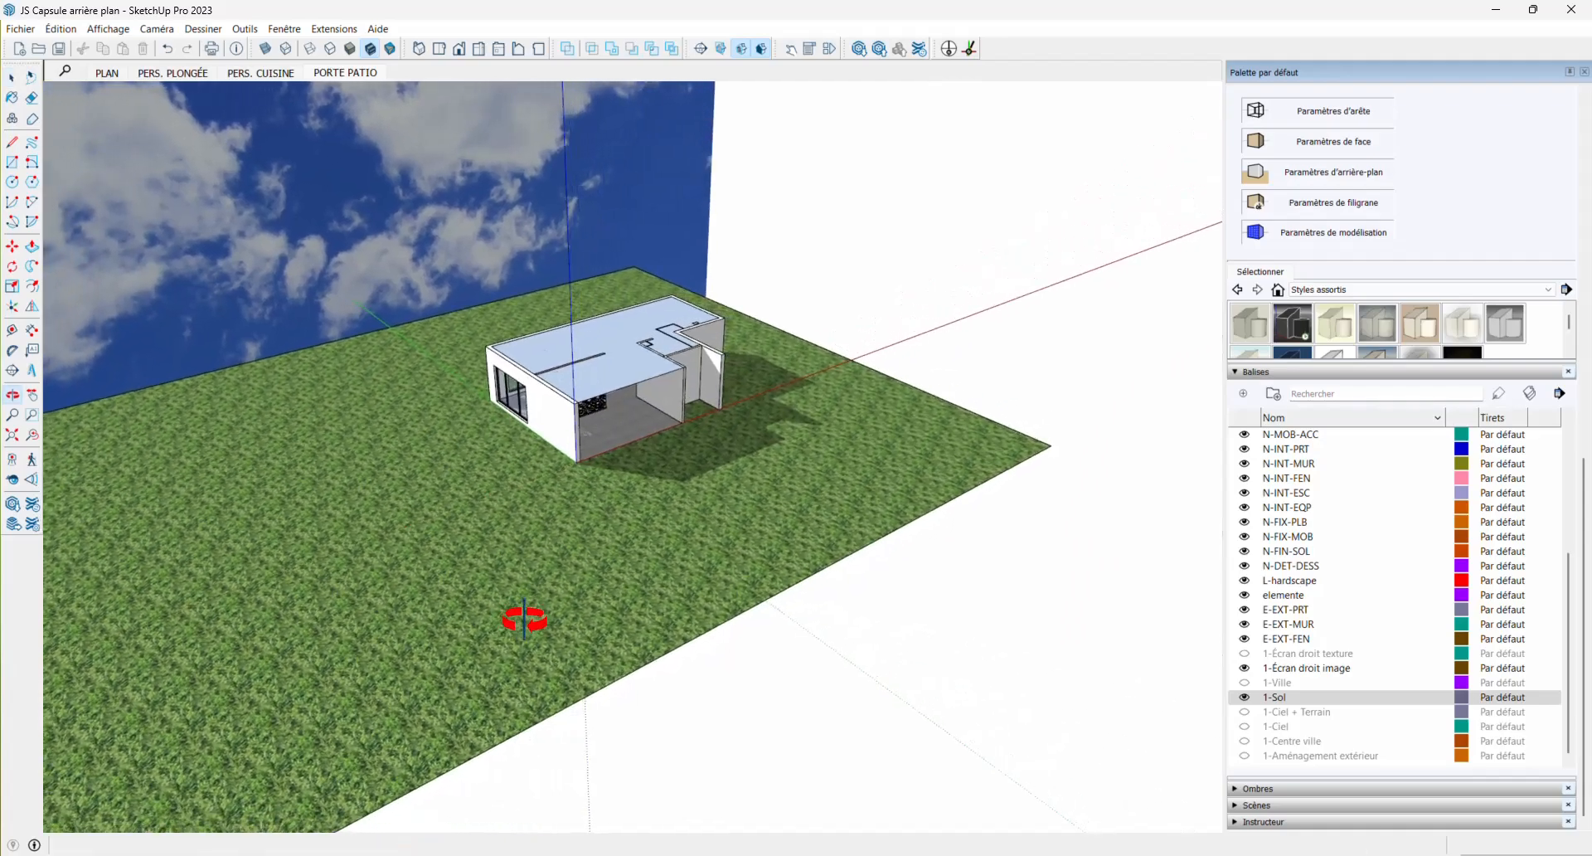
pyautogui.scroll(2, 494, 531)
pyautogui.scroll(1, 495, 531)
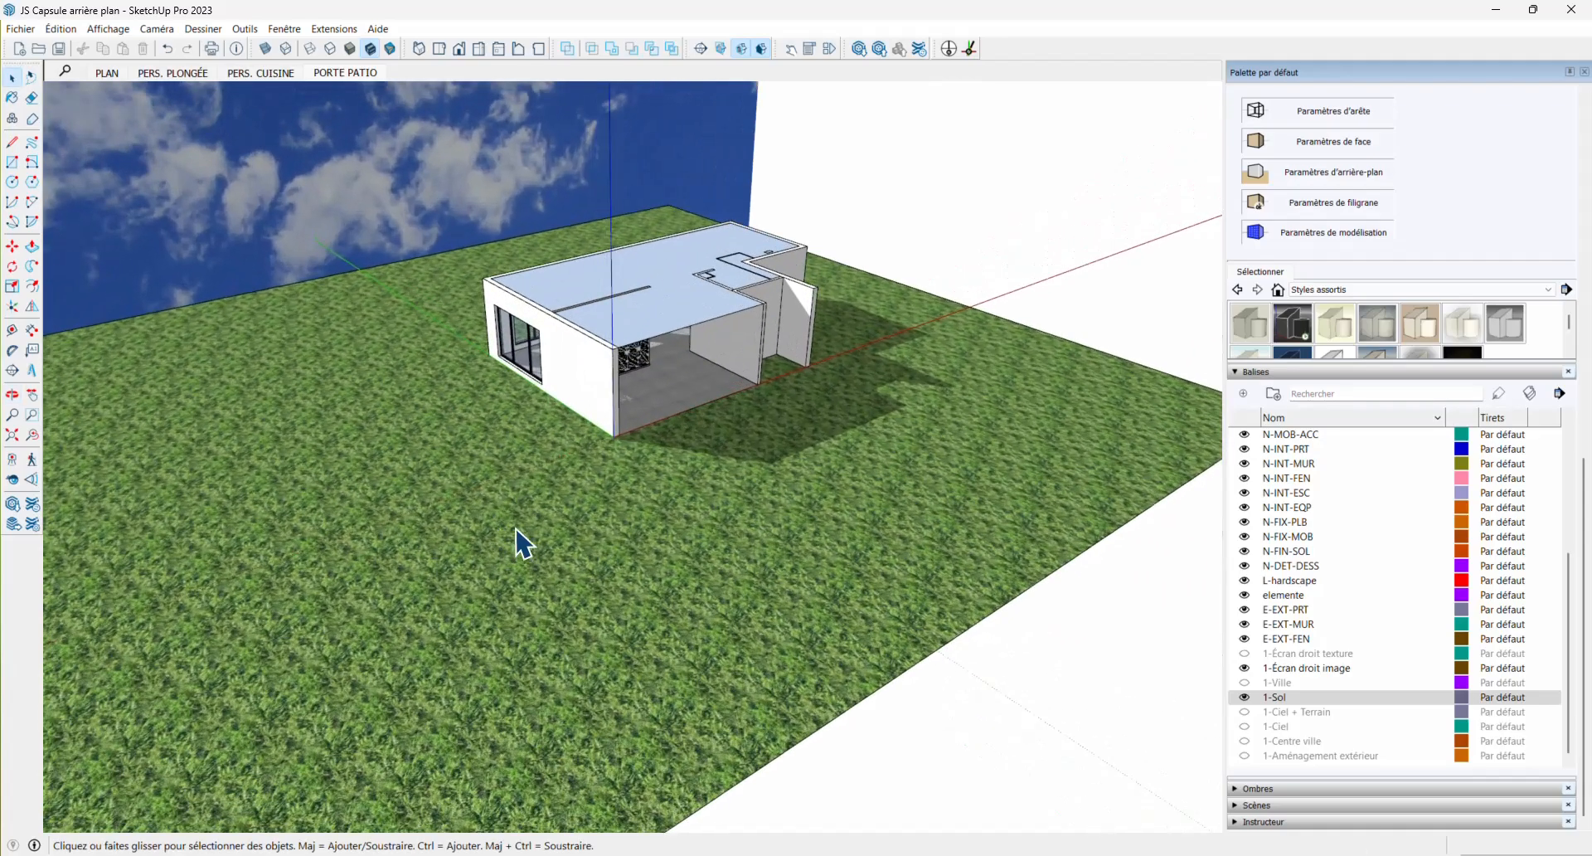
pyautogui.scroll(6, 543, 464)
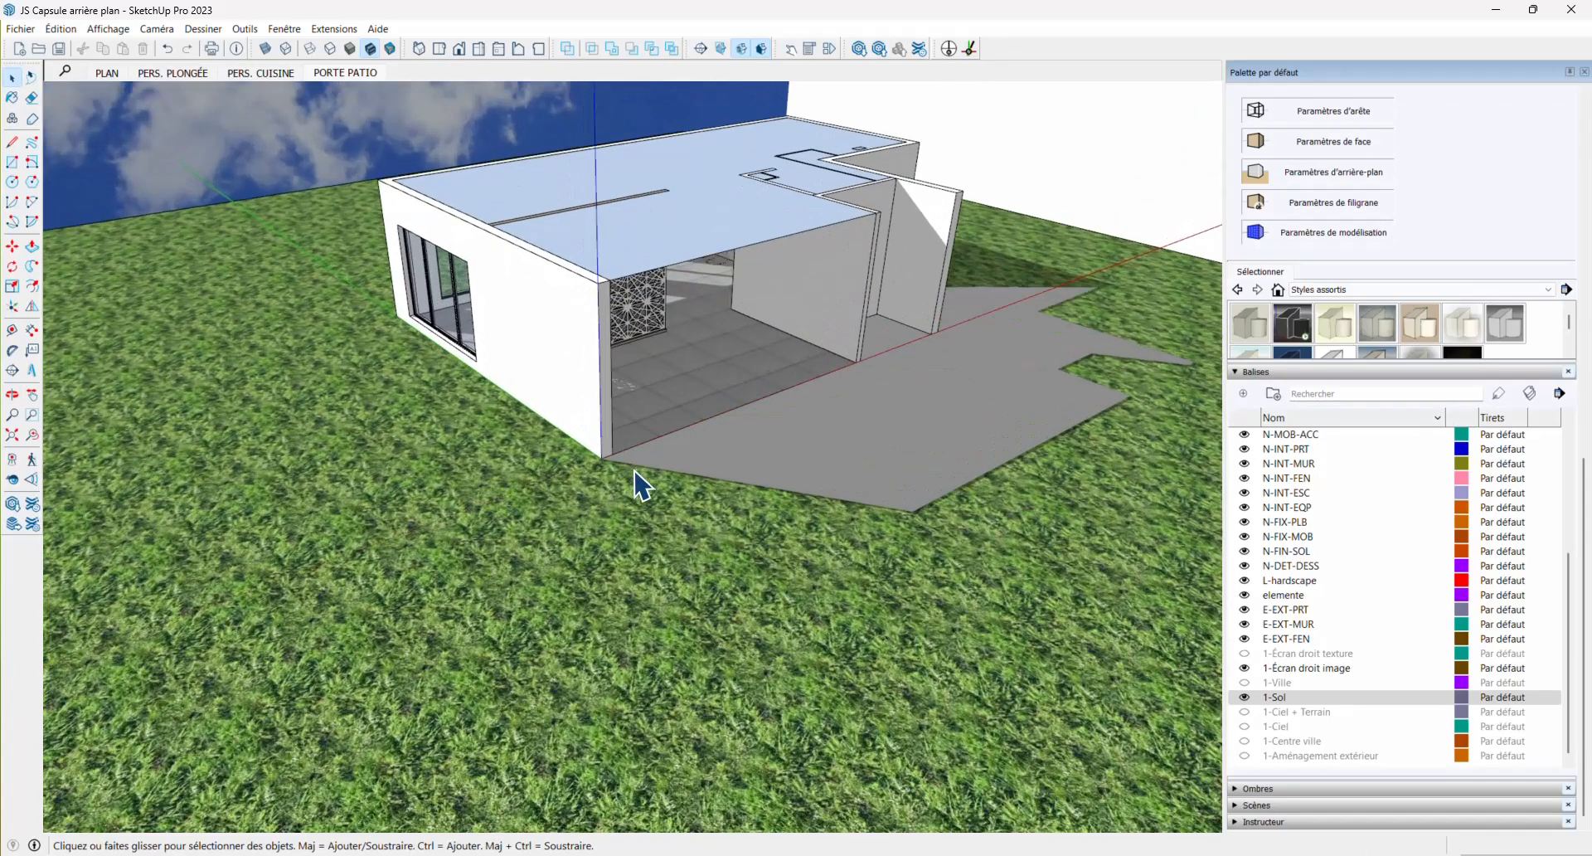
pyautogui.scroll(2, 595, 441)
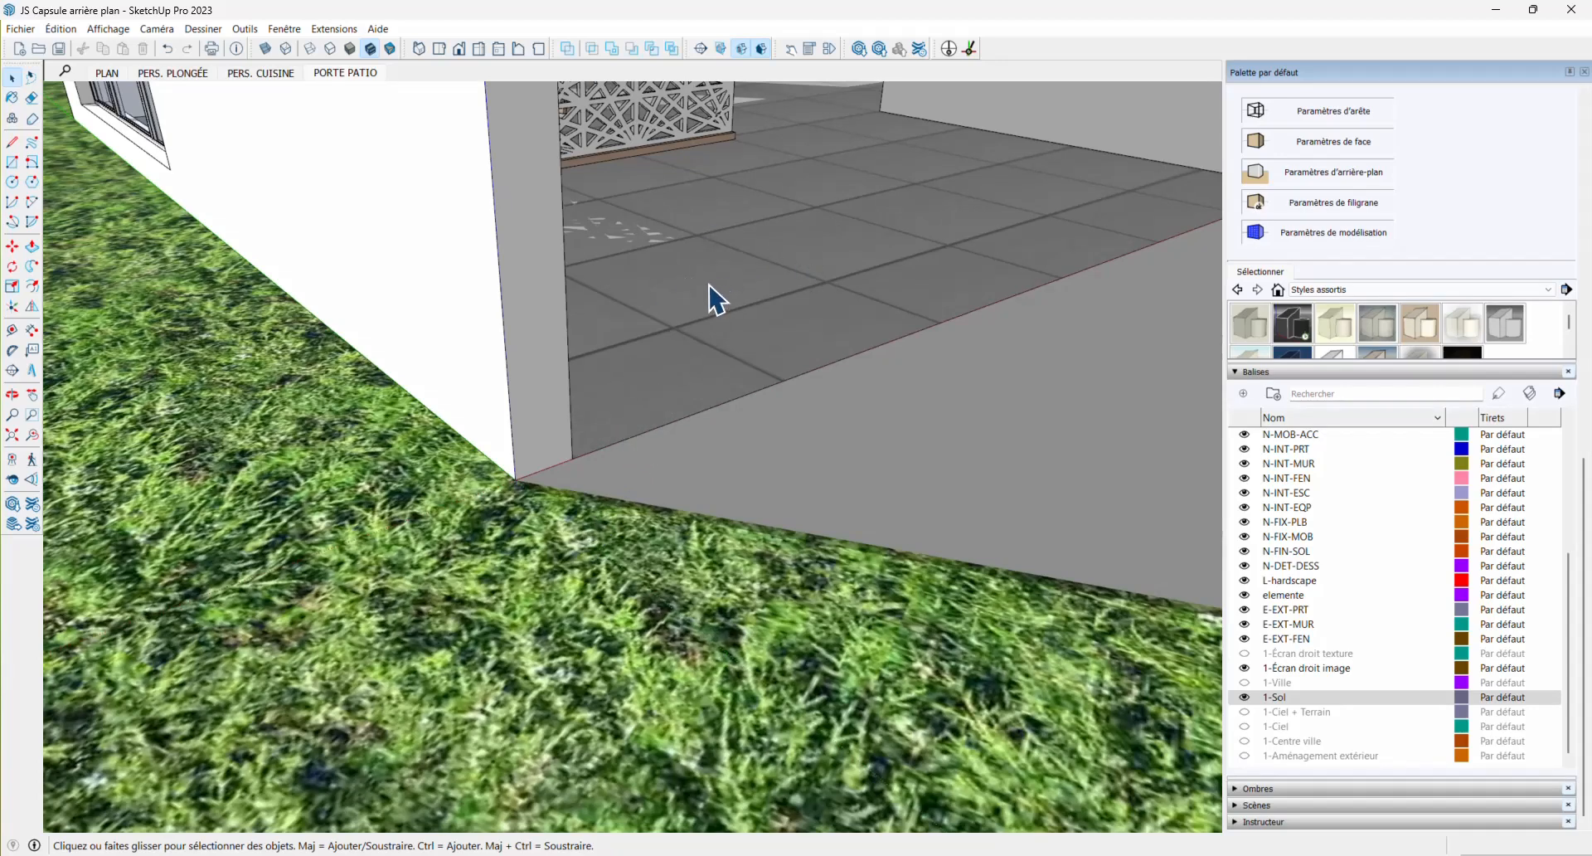
pyautogui.scroll(-2, 705, 304)
pyautogui.scroll(-1, 592, 531)
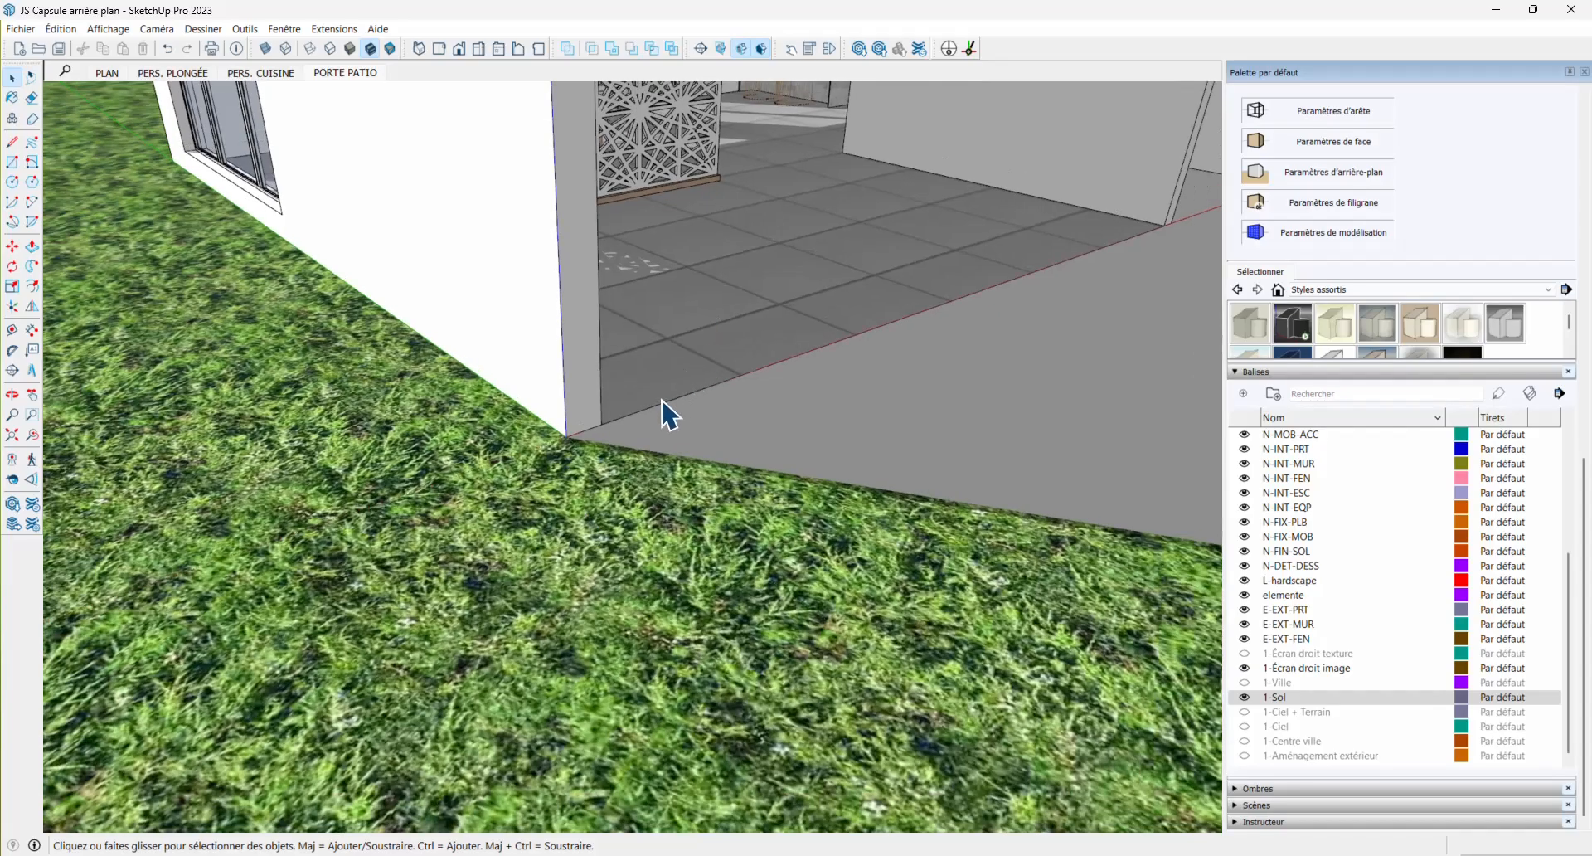
pyautogui.scroll(-2, 580, 485)
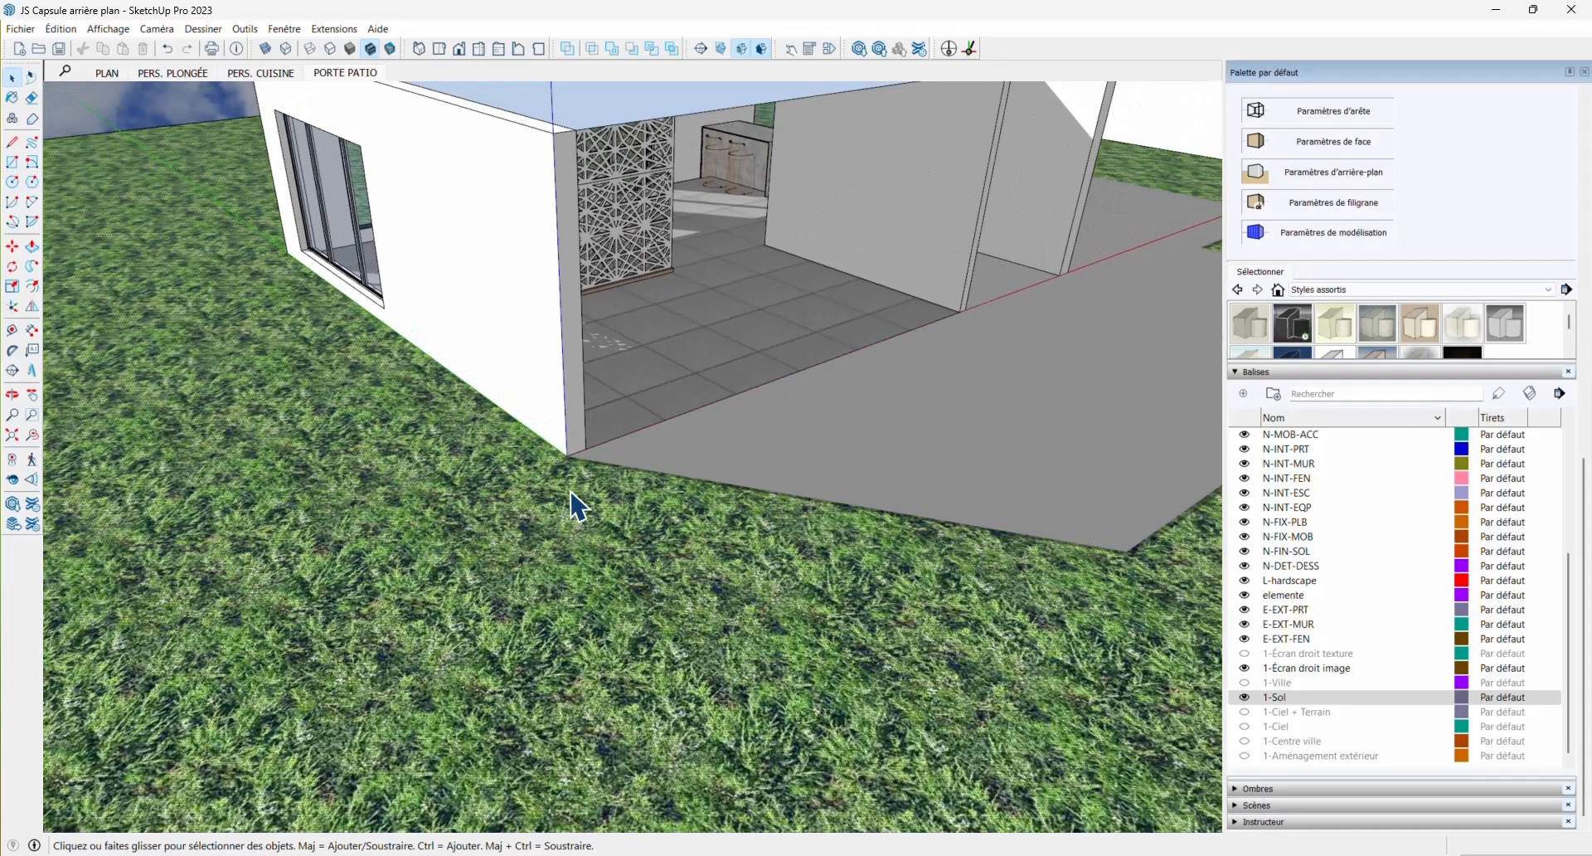
pyautogui.moveTo(579, 500); pyautogui.dragTo(696, 308, button='middle')
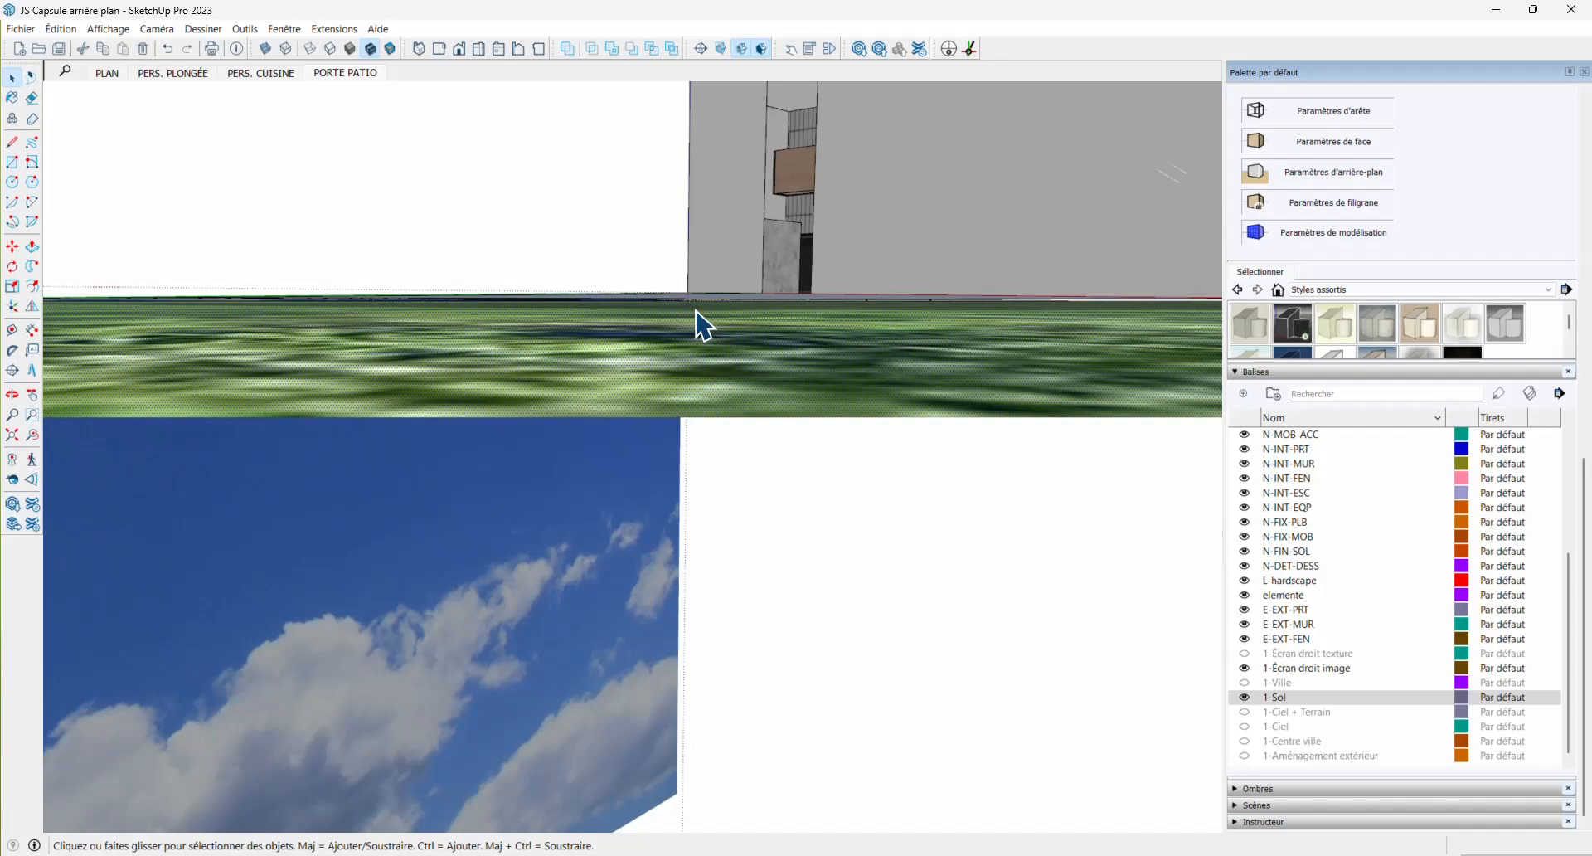
pyautogui.scroll(2, 700, 401)
pyautogui.moveTo(700, 401); pyautogui.dragTo(566, 453, button='middle')
pyautogui.scroll(-10, 566, 468)
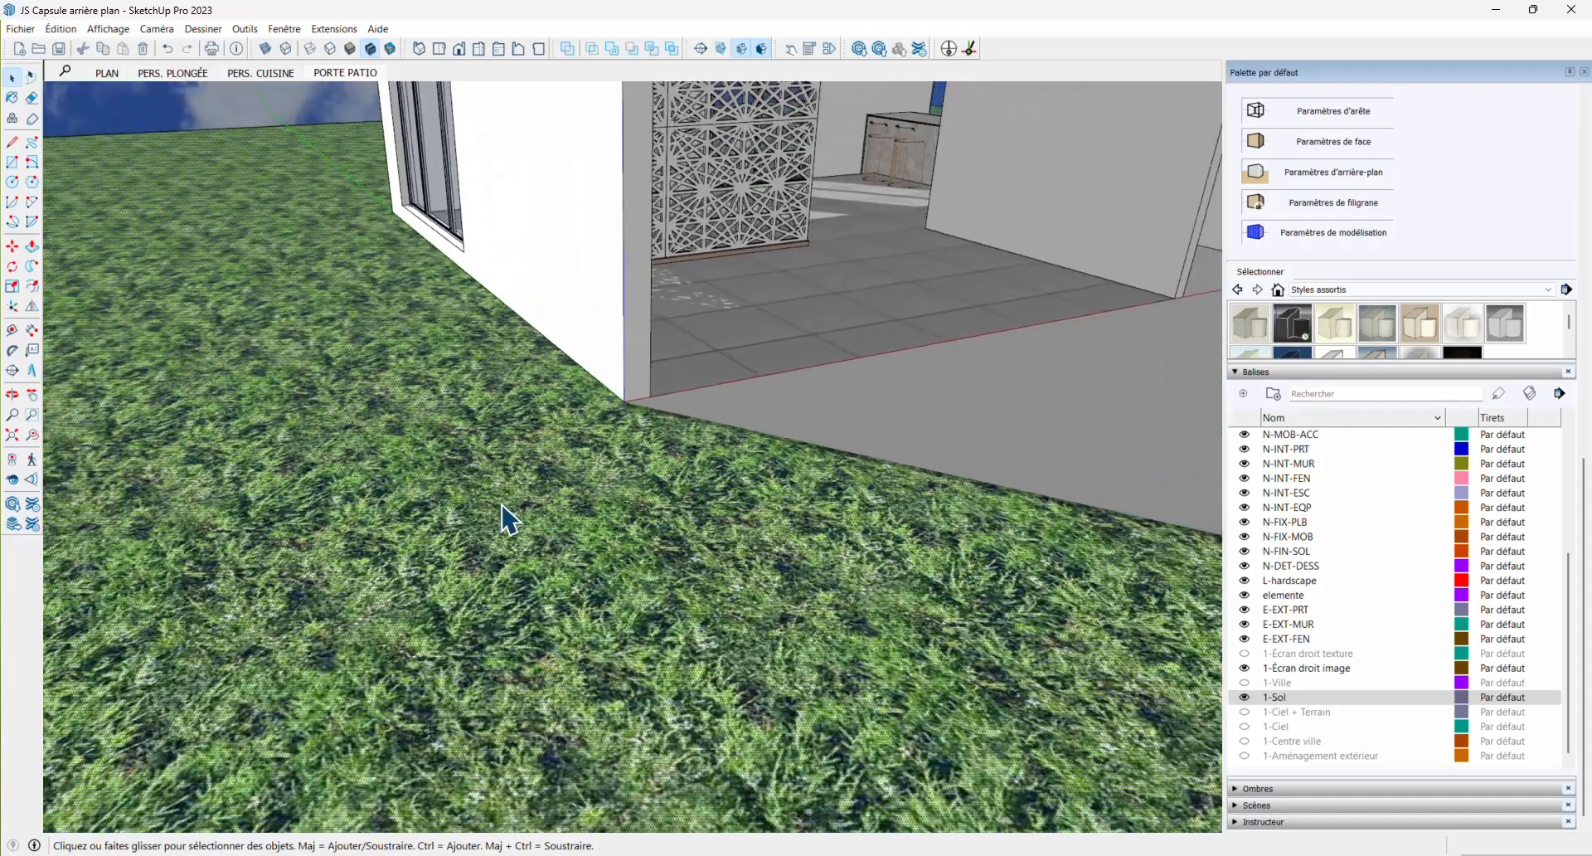
pyautogui.scroll(-10, 508, 521)
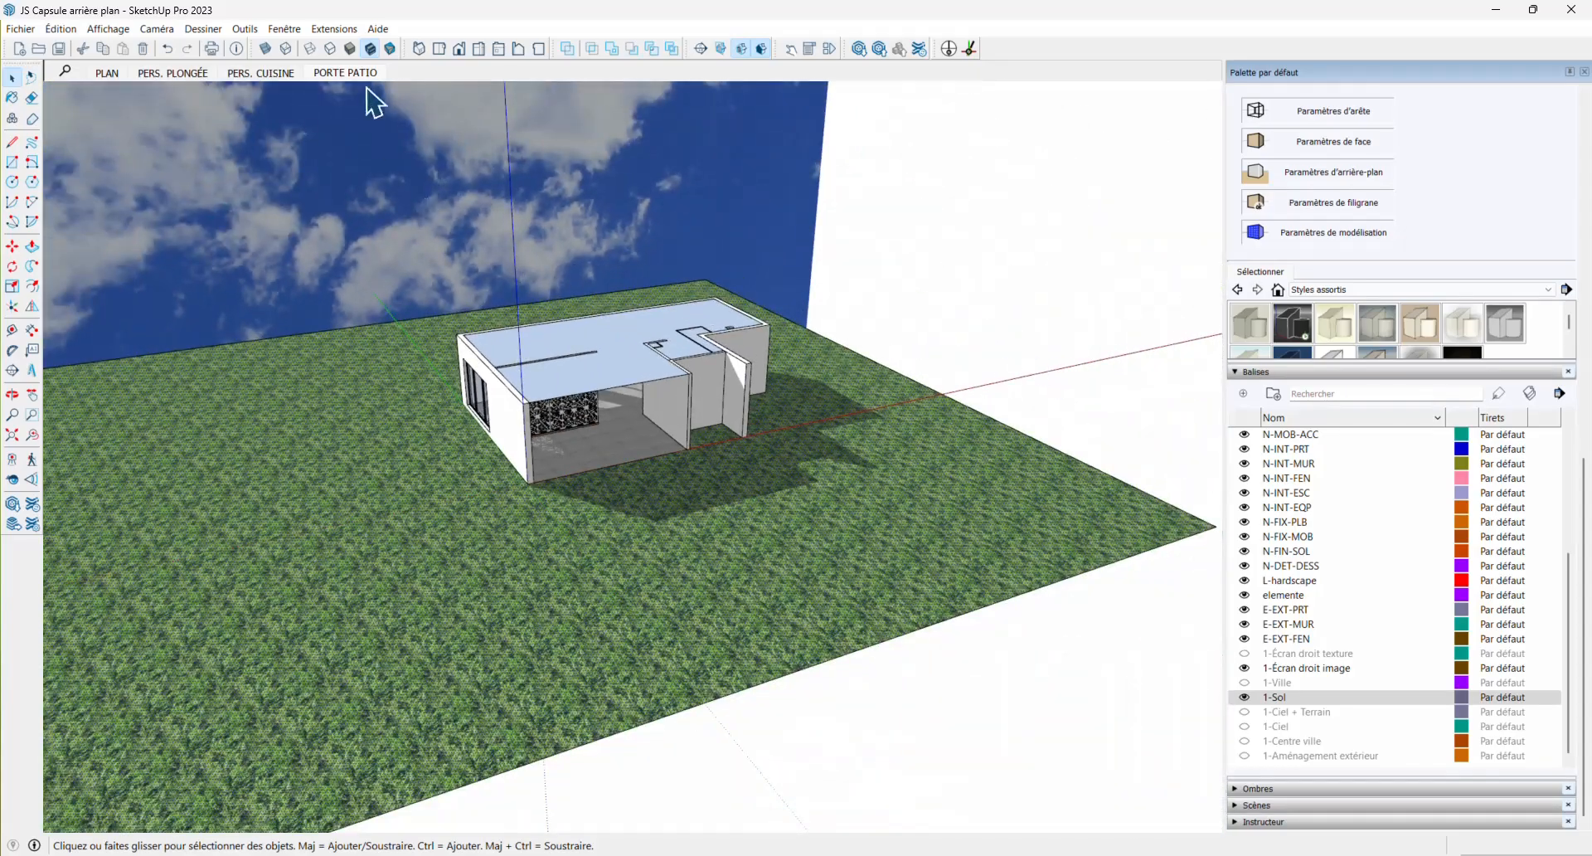
# Show the 1-Écran droit image and 1-Sol tags in the PORTE PATIO scene and update the scene
pyautogui.click(356, 73)
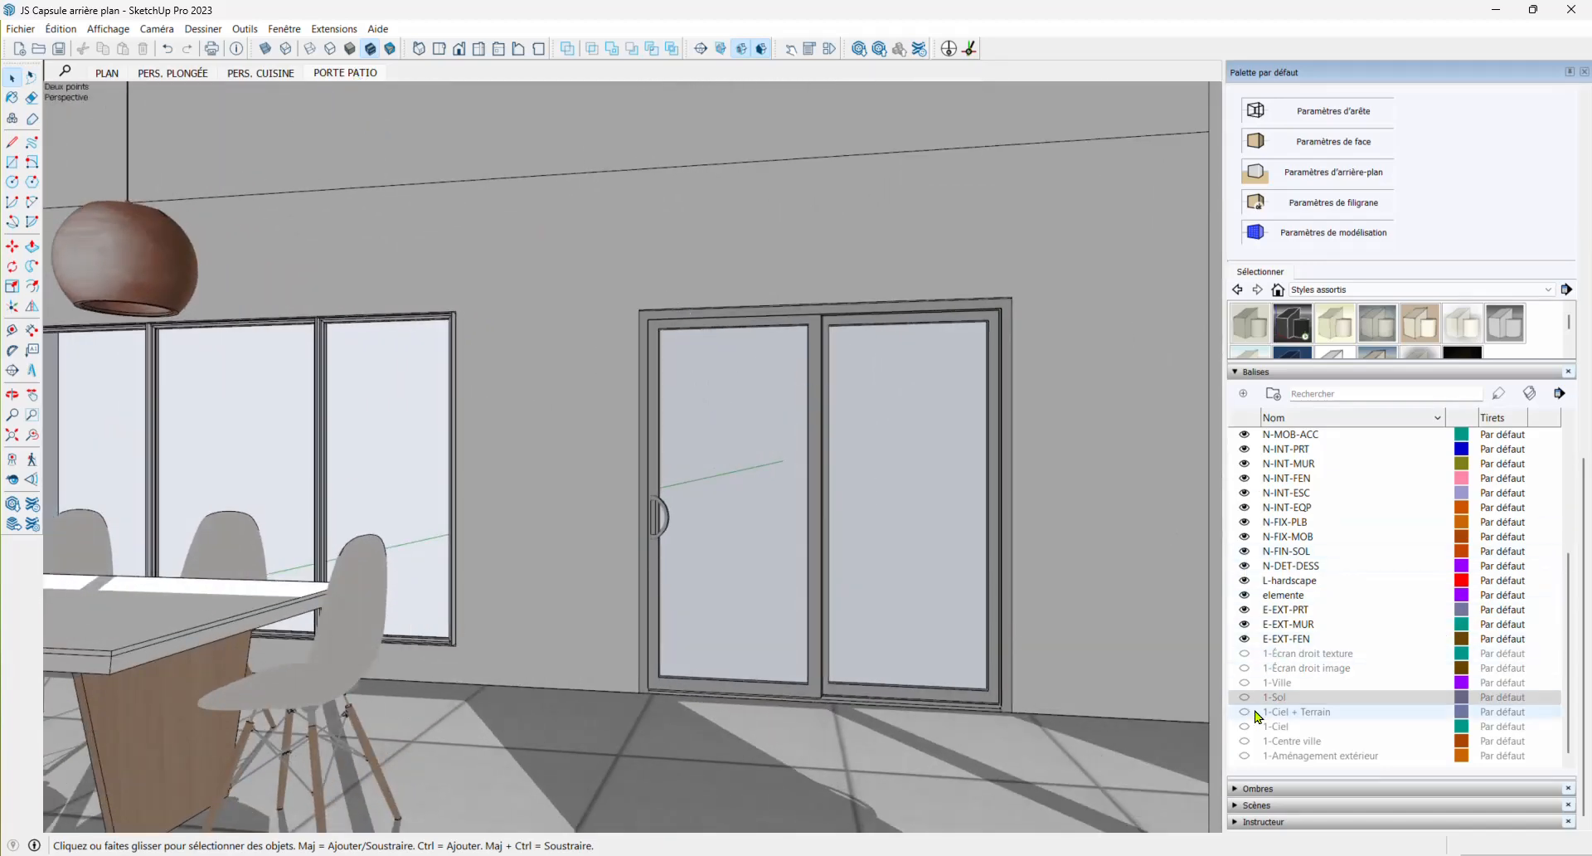
pyautogui.click(1245, 668)
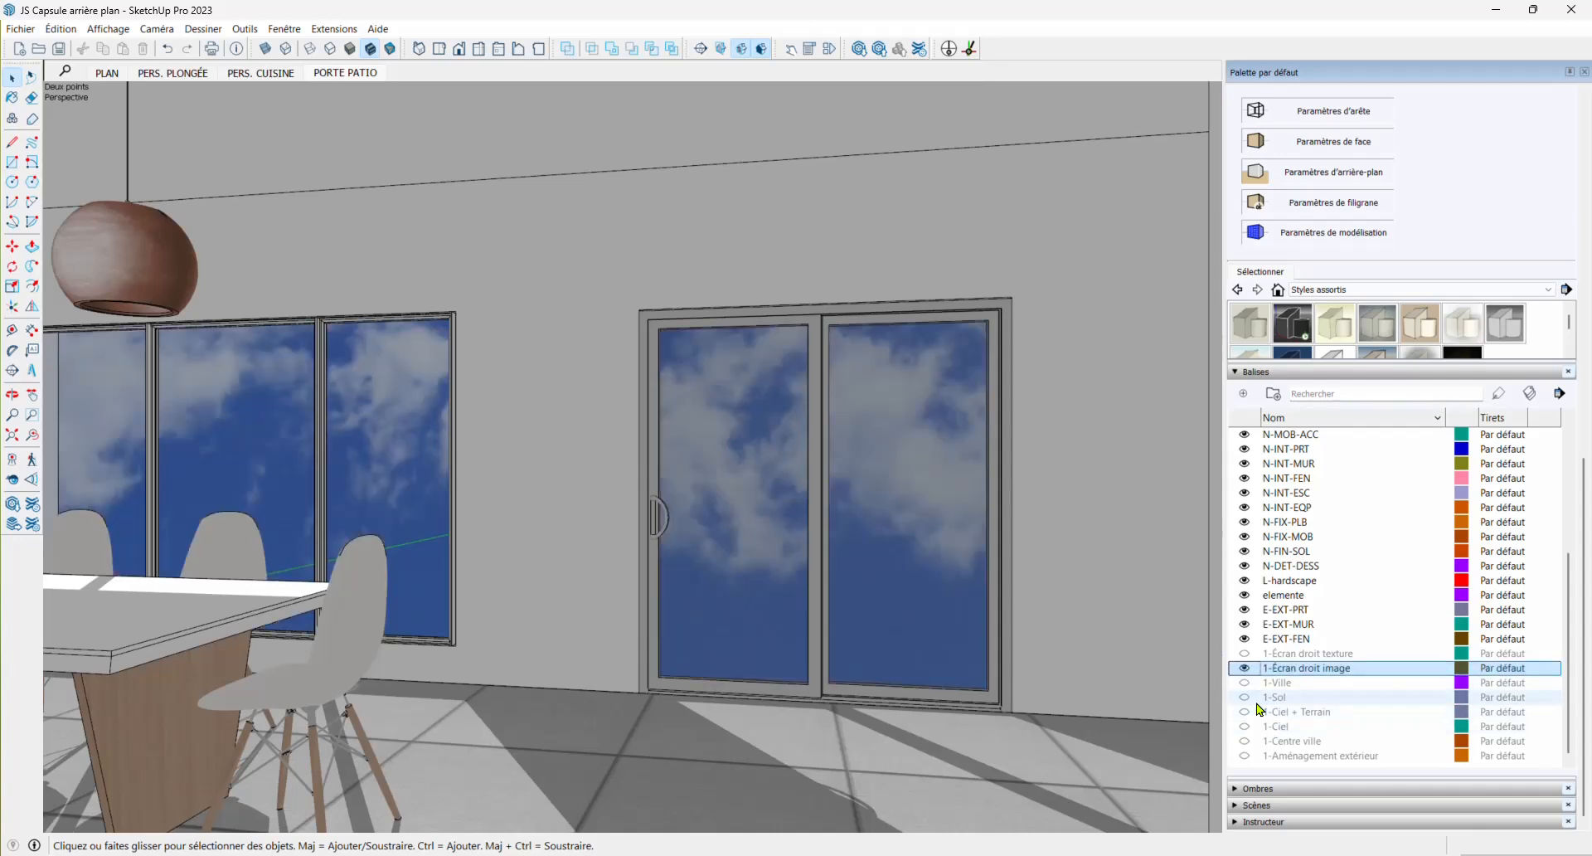
pyautogui.click(1245, 698)
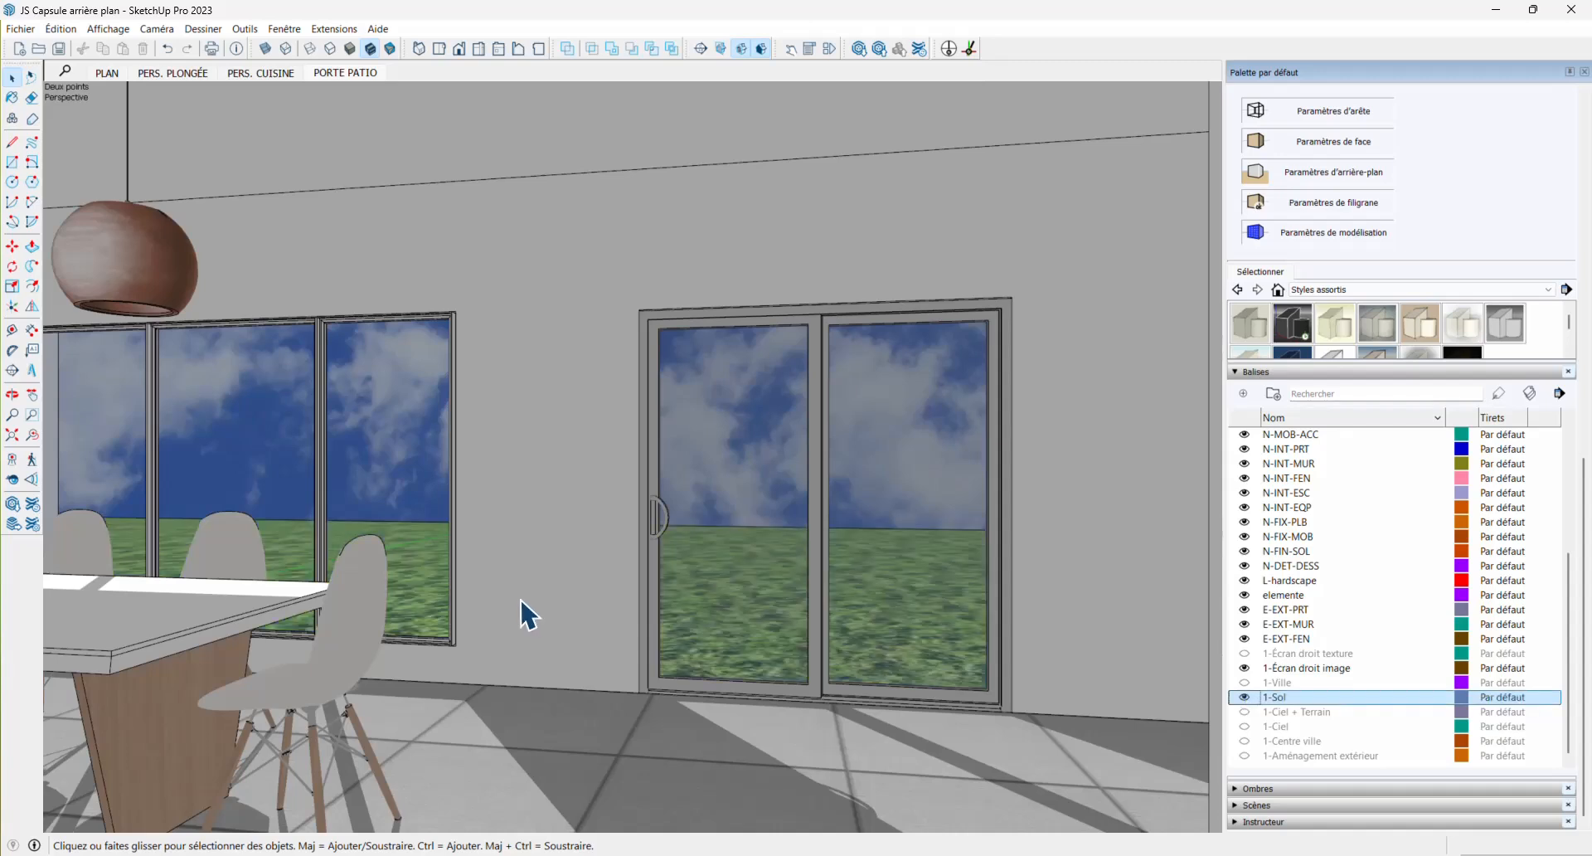
pyautogui.rightClick(334, 69)
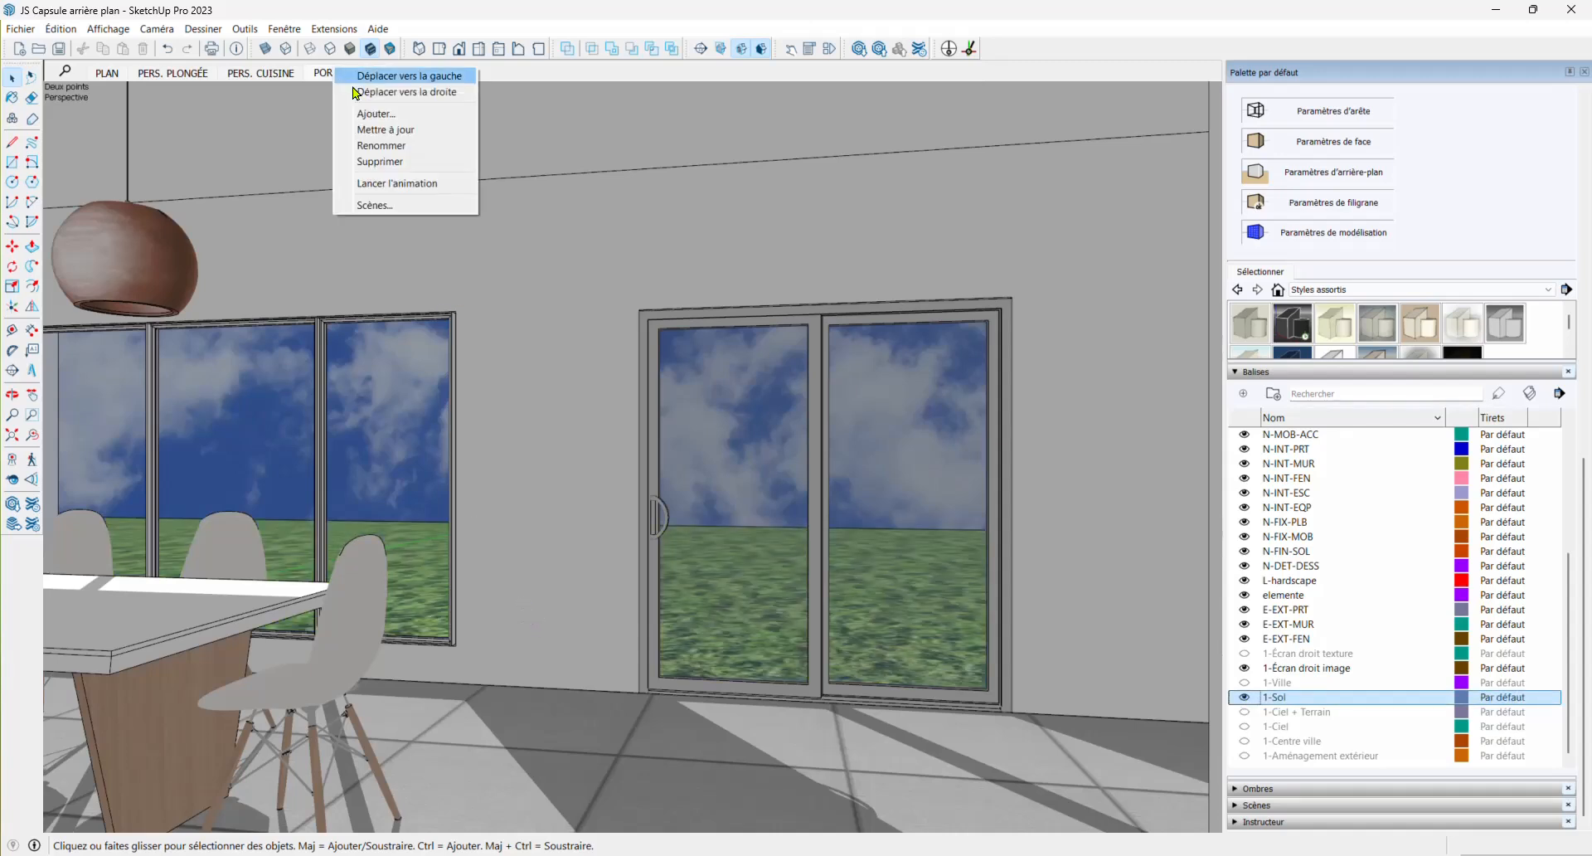
pyautogui.click(377, 131)
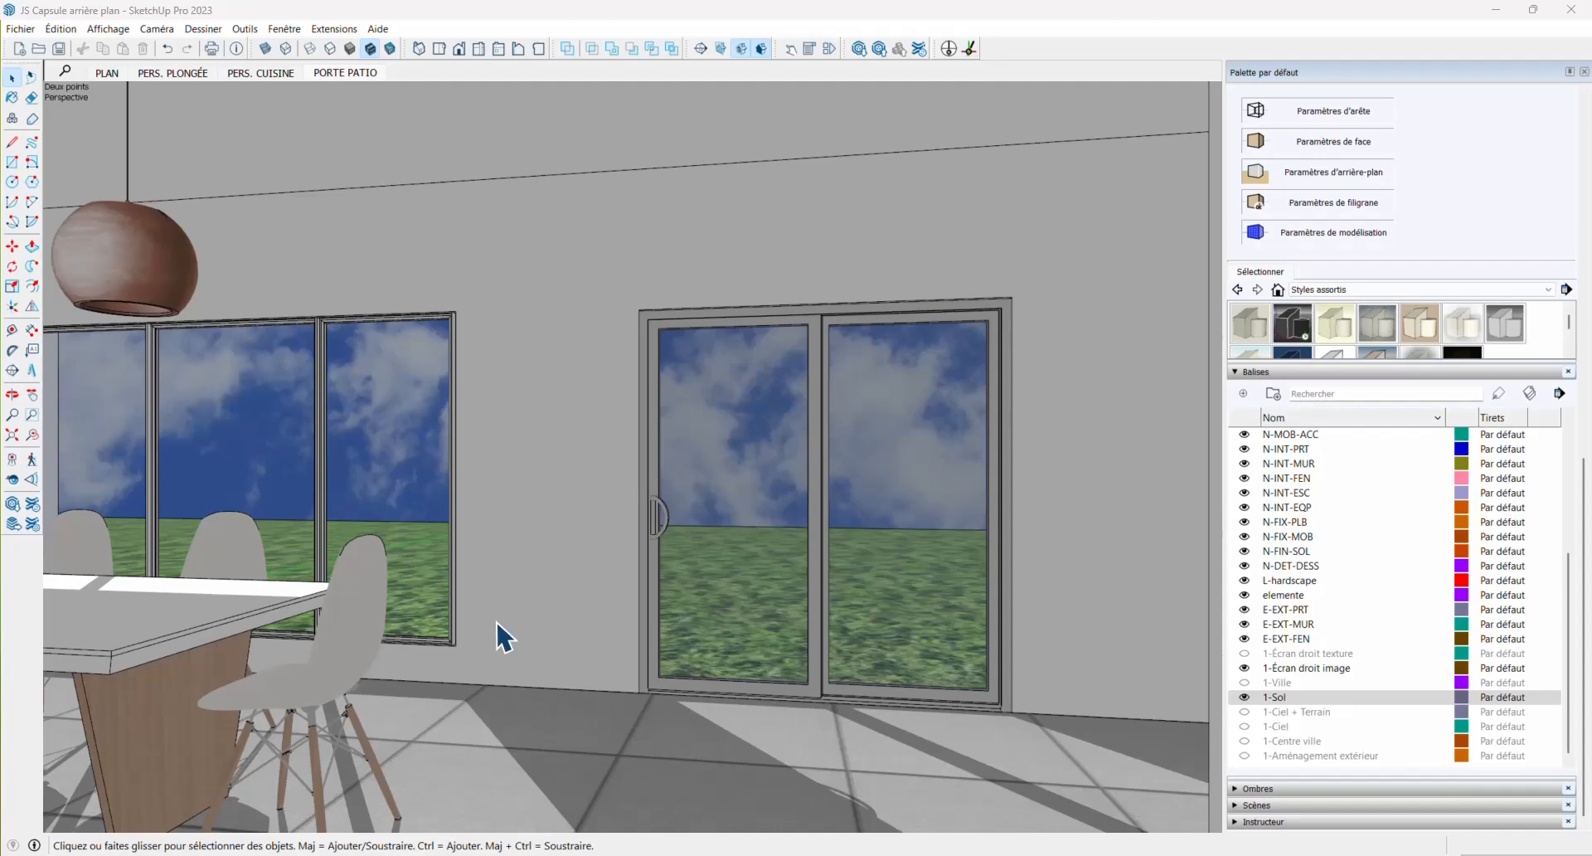
# Show the 1-Aménagement extérieur tag while viewing the house and its grass ground from outside
pyautogui.scroll(-3, 706, 490)
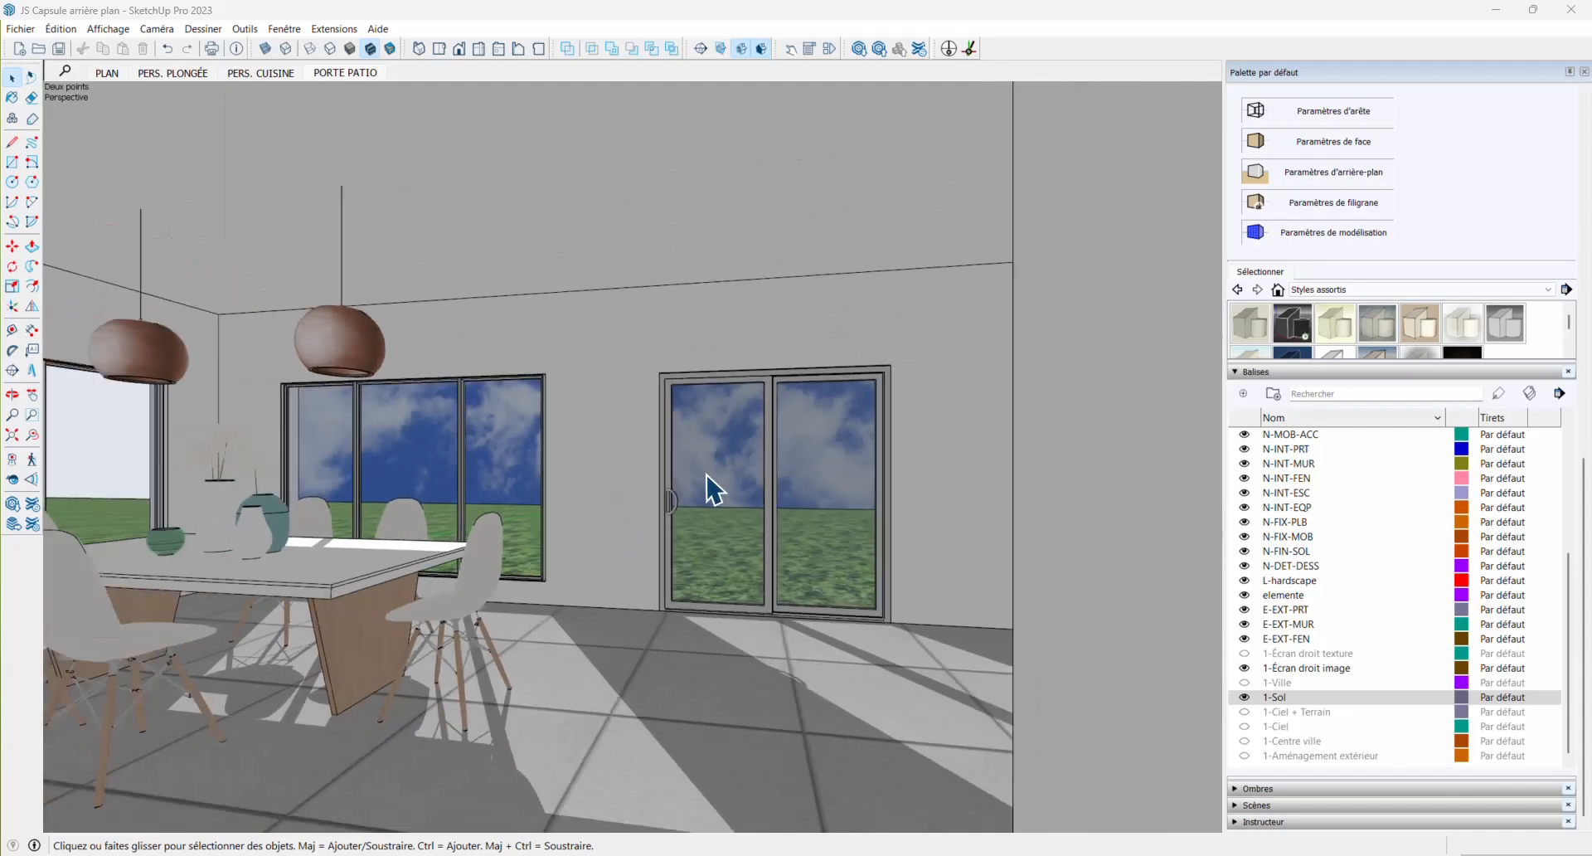
pyautogui.moveTo(591, 490); pyautogui.dragTo(847, 617, button='middle')
pyautogui.scroll(-6, 574, 343)
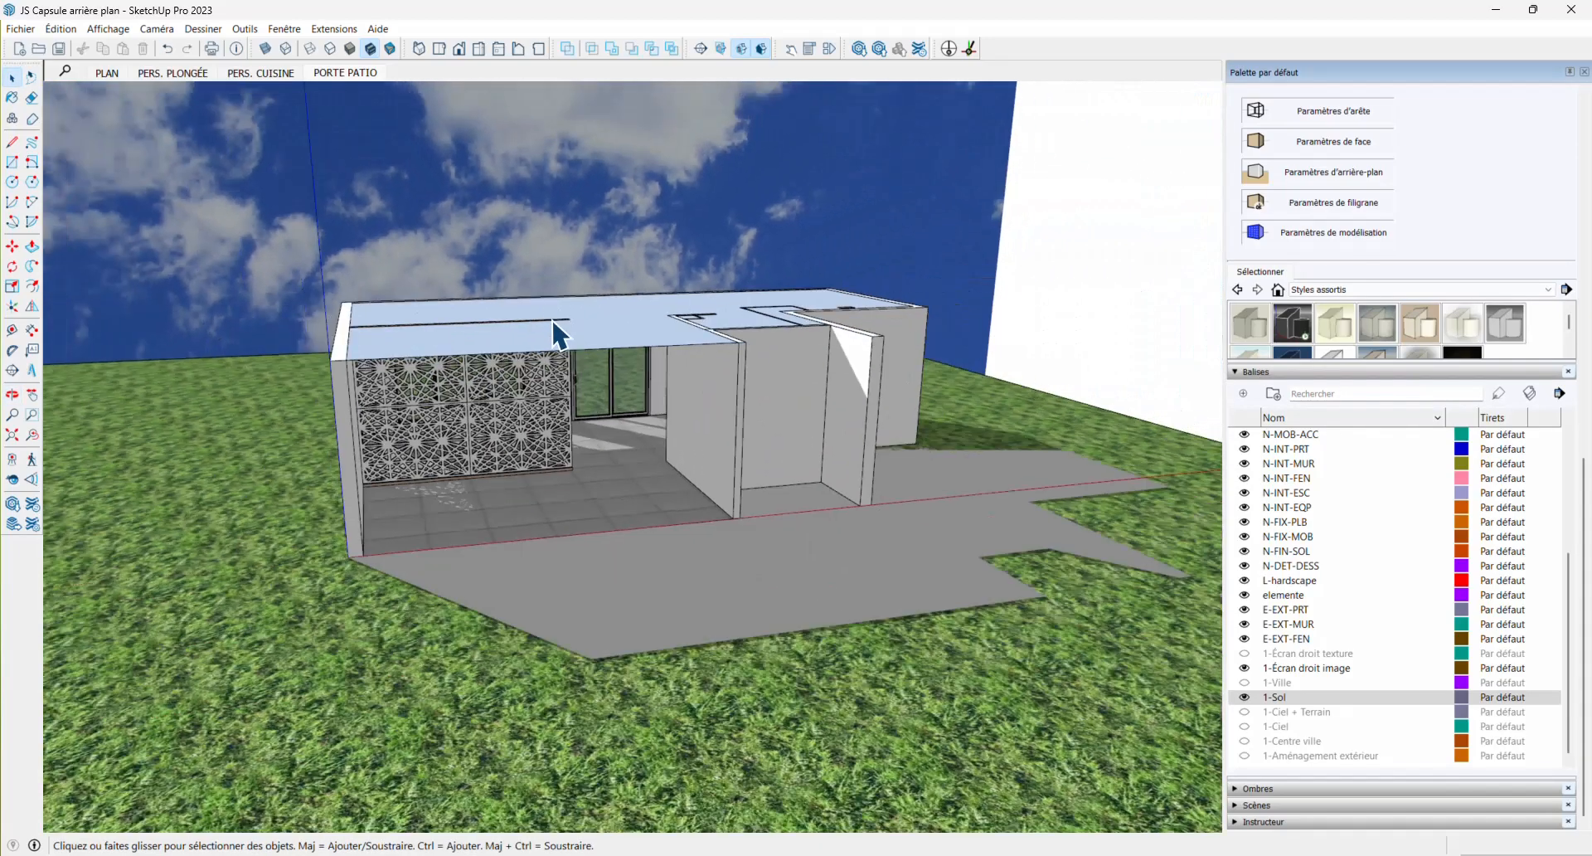
pyautogui.scroll(-2, 518, 398)
pyautogui.moveTo(505, 423); pyautogui.dragTo(828, 485, button='middle')
pyautogui.scroll(-4, 831, 290)
pyautogui.scroll(4, 427, 366)
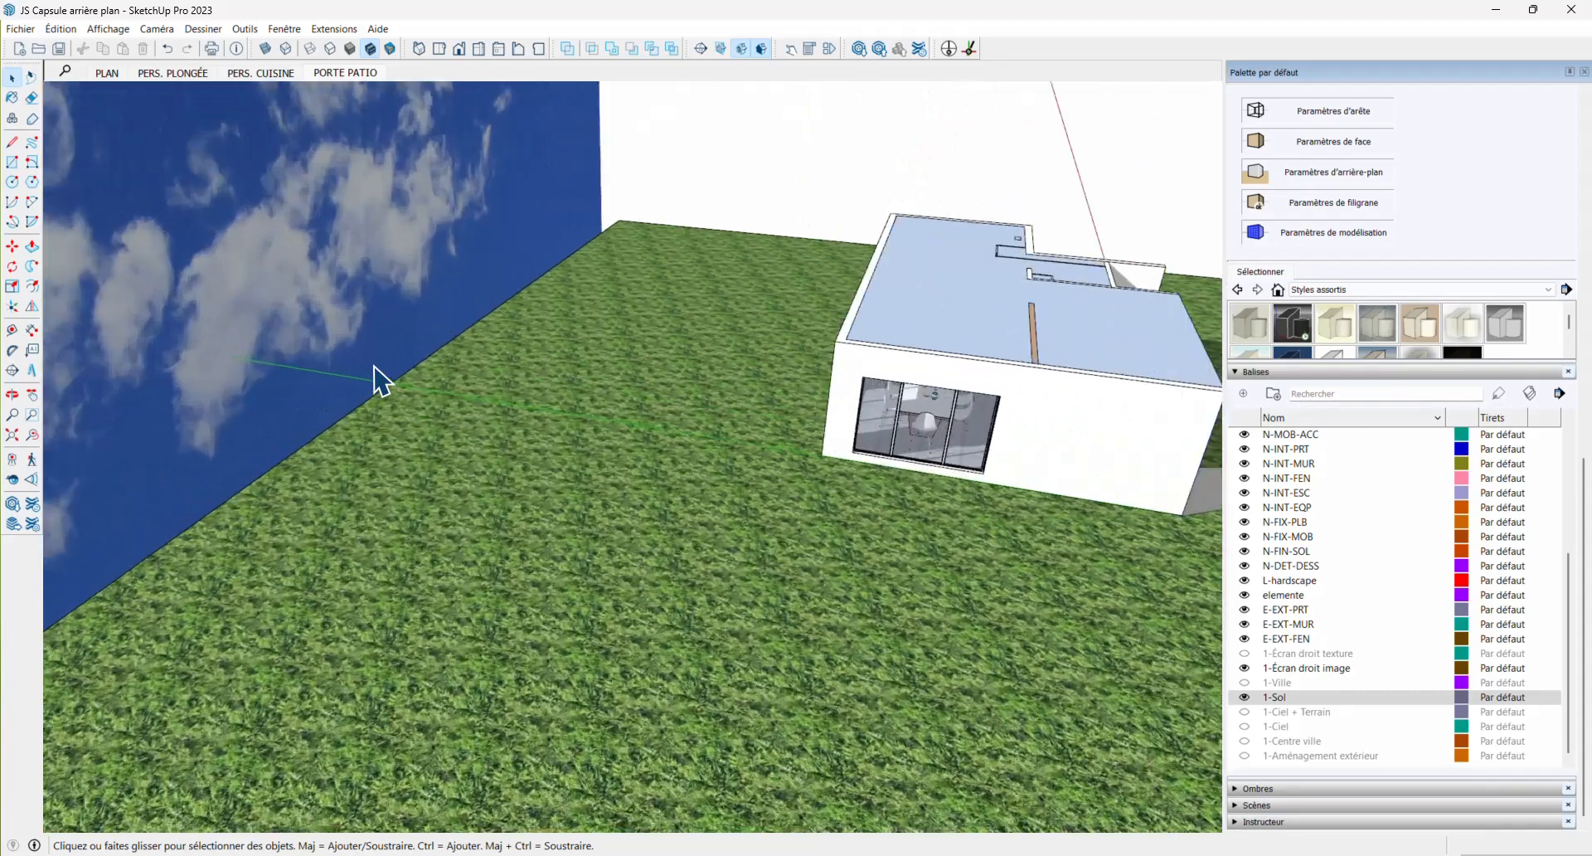
pyautogui.moveTo(713, 369); pyautogui.dragTo(738, 309, button='middle')
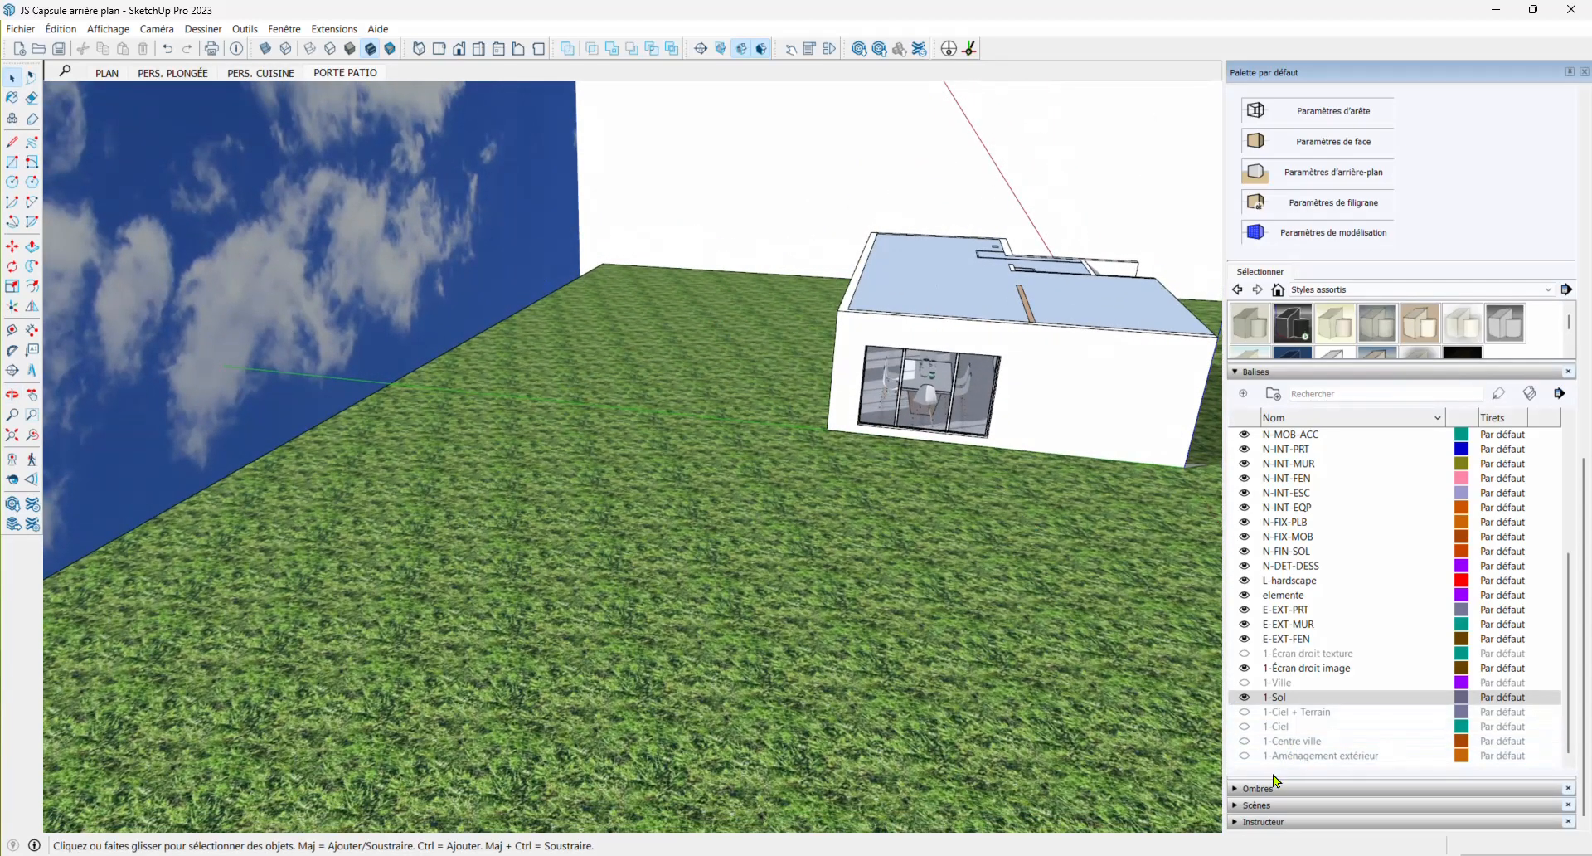
pyautogui.click(1246, 756)
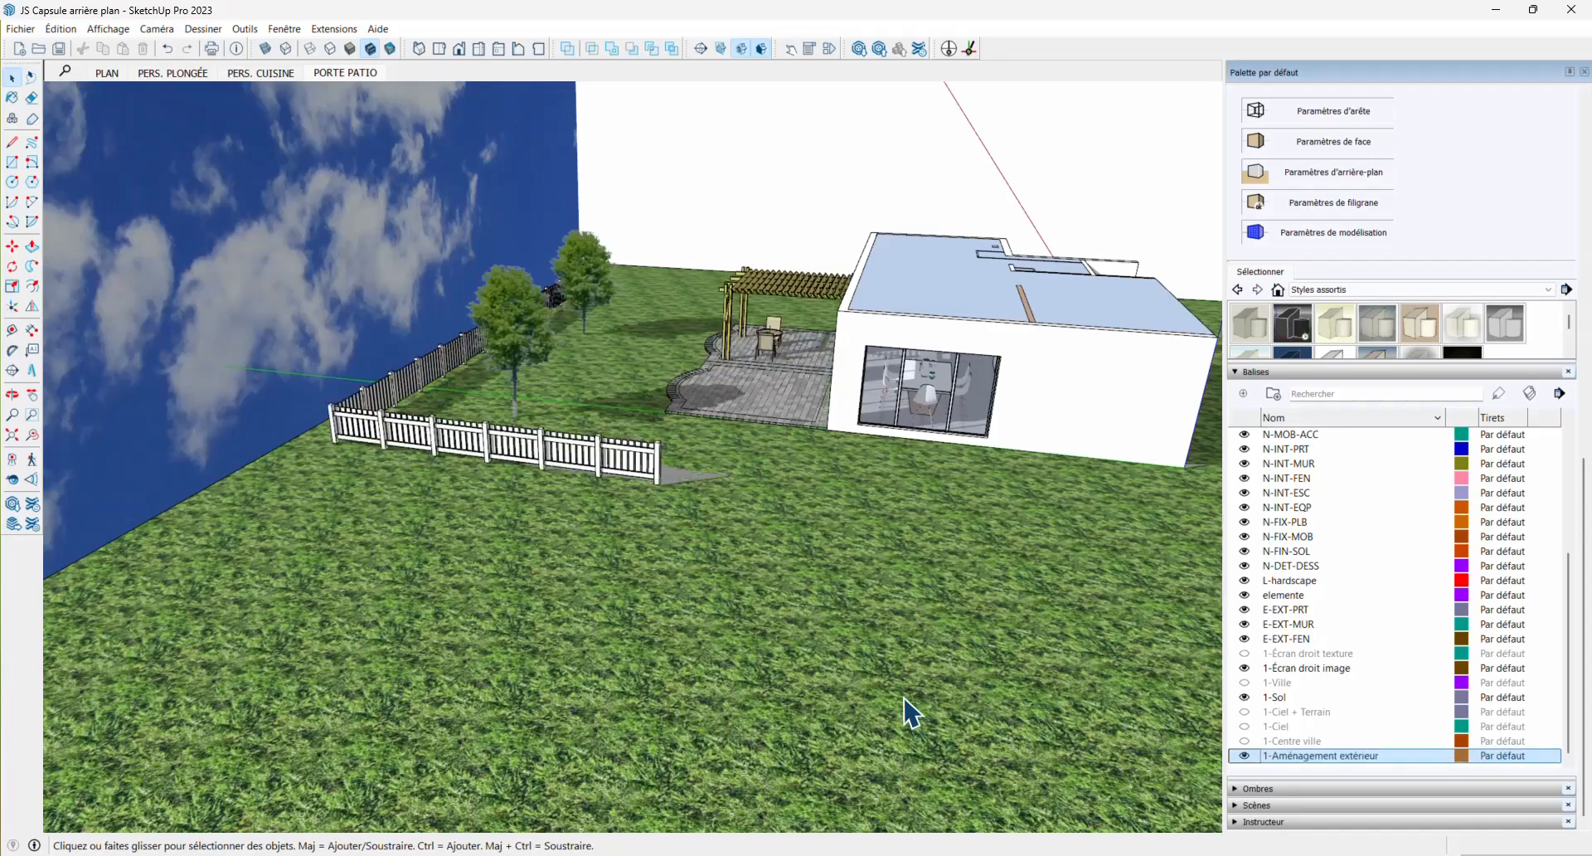
# Examine the fence, trees, paved terrace and pergola laid out around the house from the exterior
pyautogui.moveTo(895, 688); pyautogui.dragTo(680, 402, button='middle')
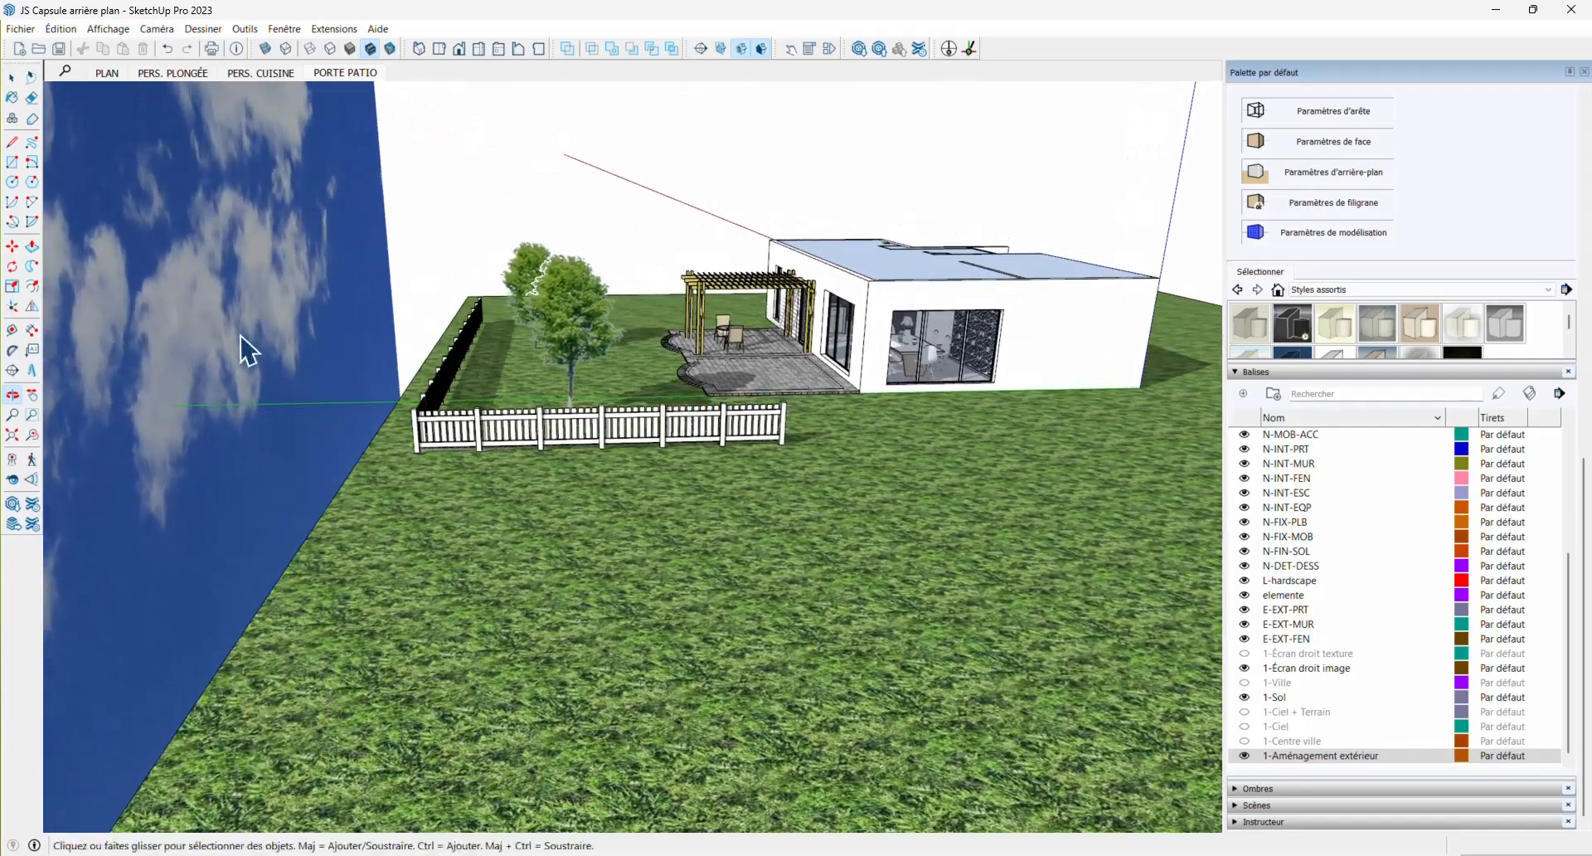
pyautogui.moveTo(550, 567); pyautogui.dragTo(753, 550, button='middle')
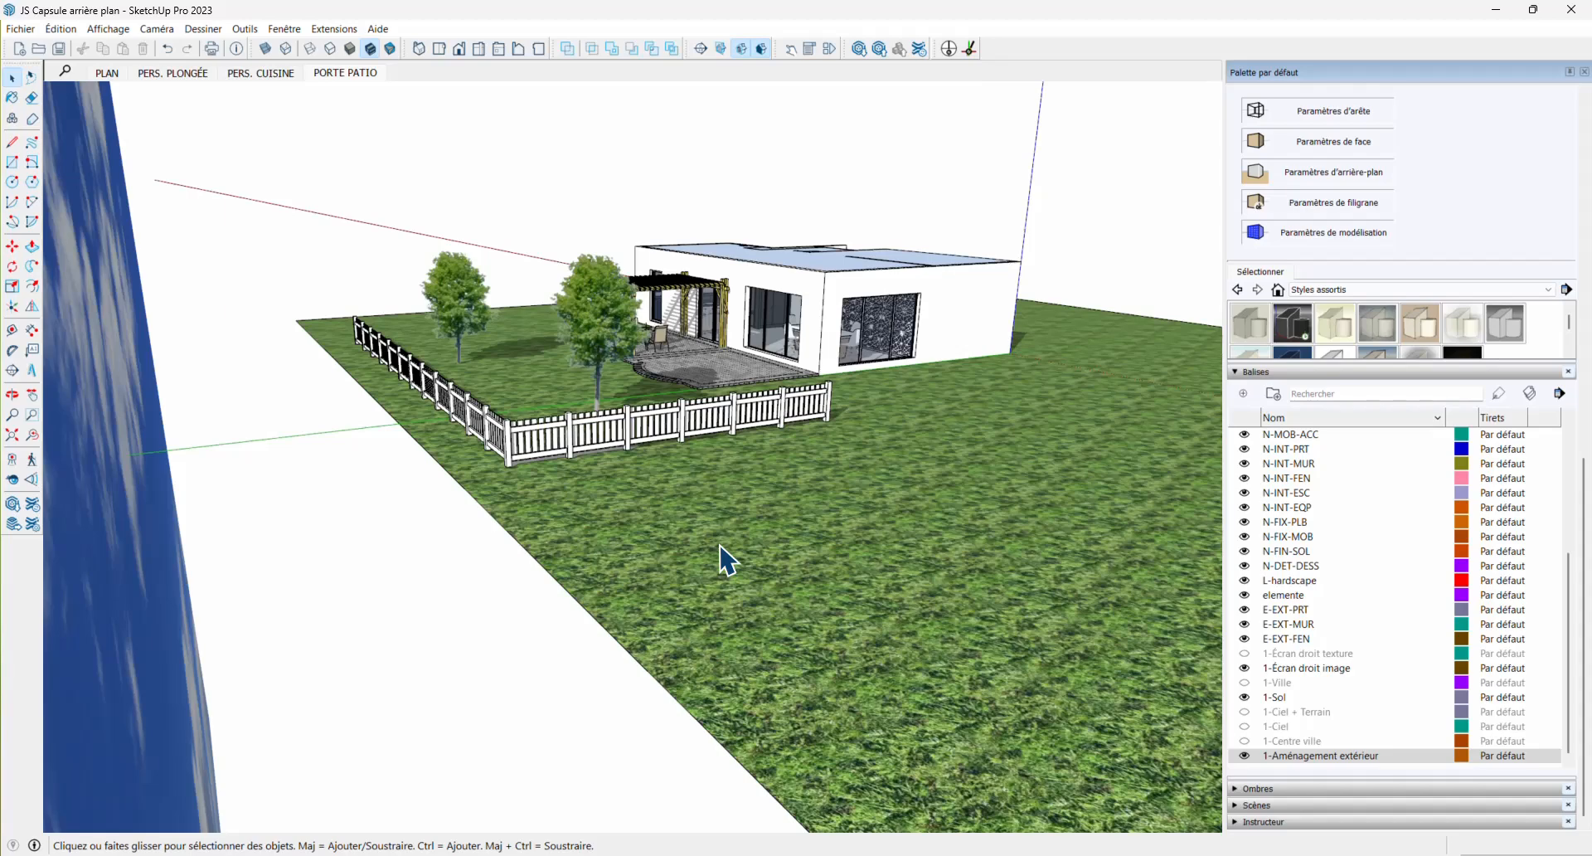
pyautogui.scroll(3, 598, 311)
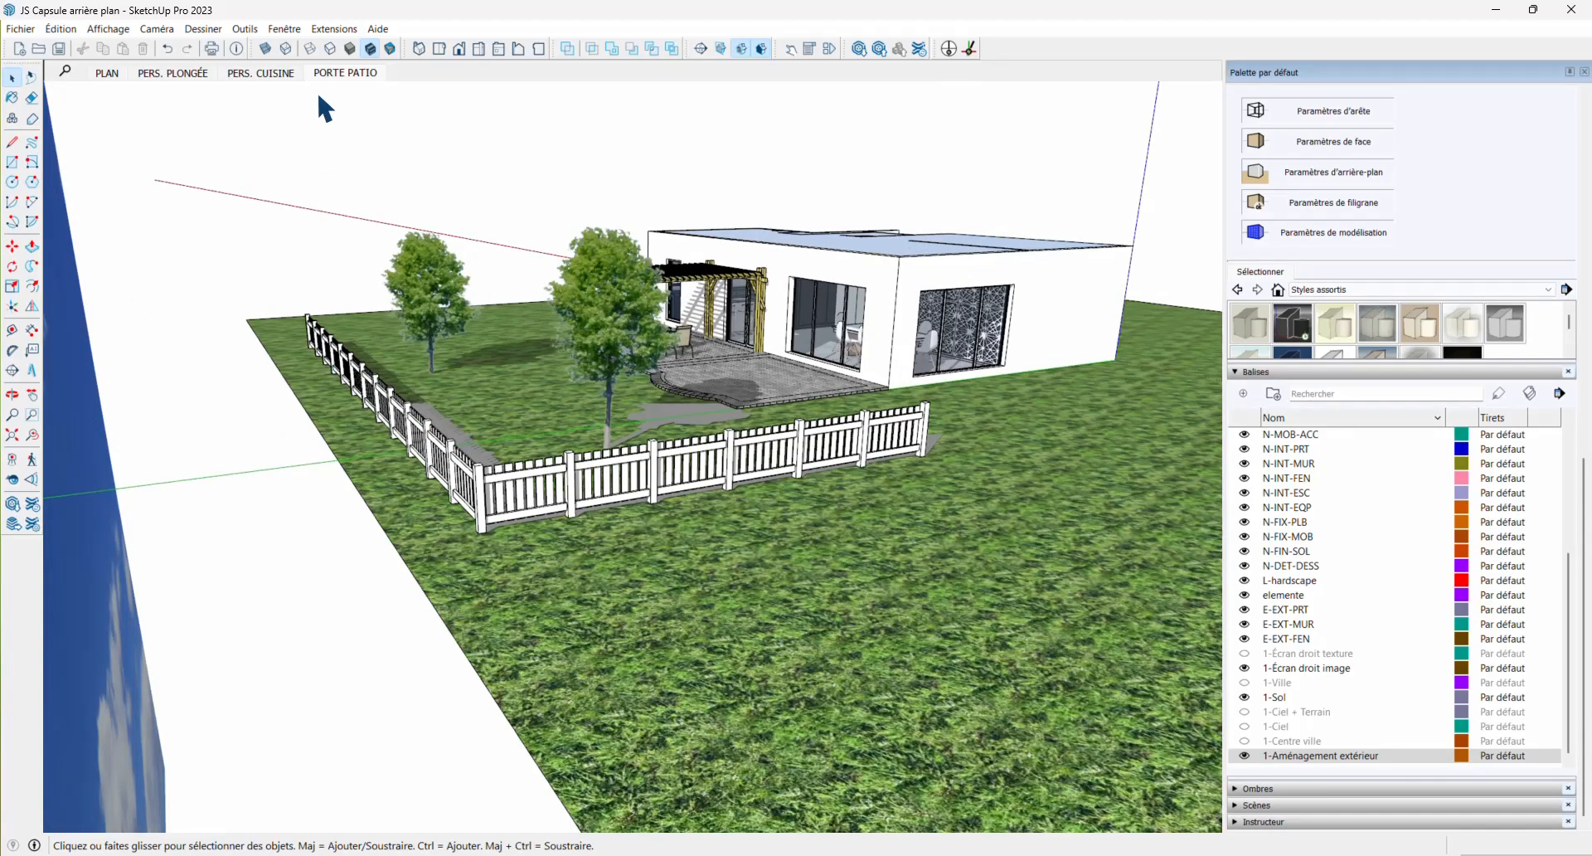
pyautogui.click(279, 28)
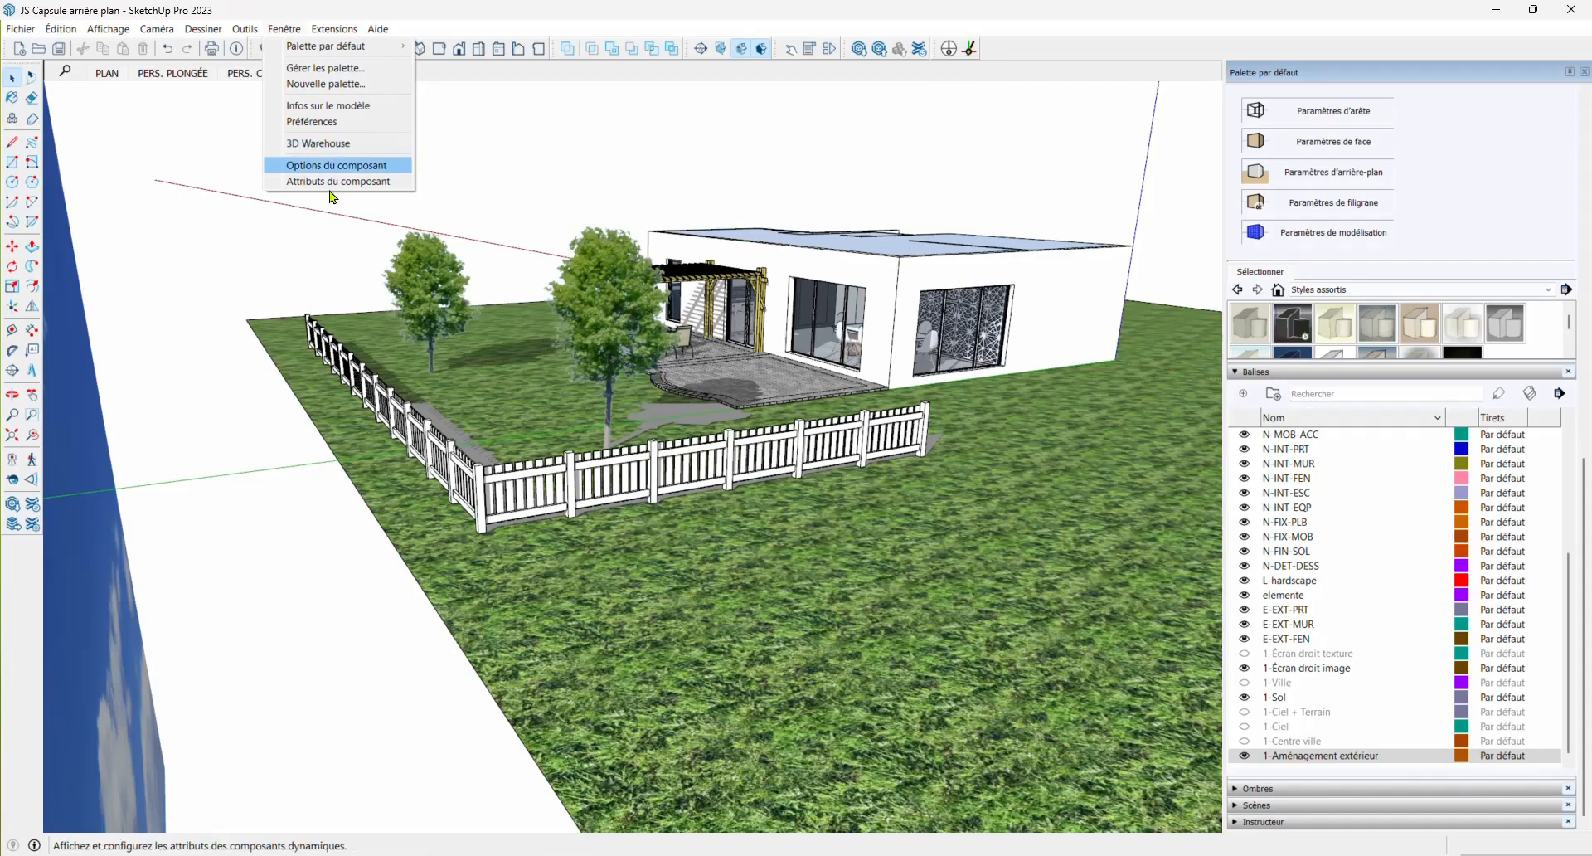
pyautogui.click(229, 380)
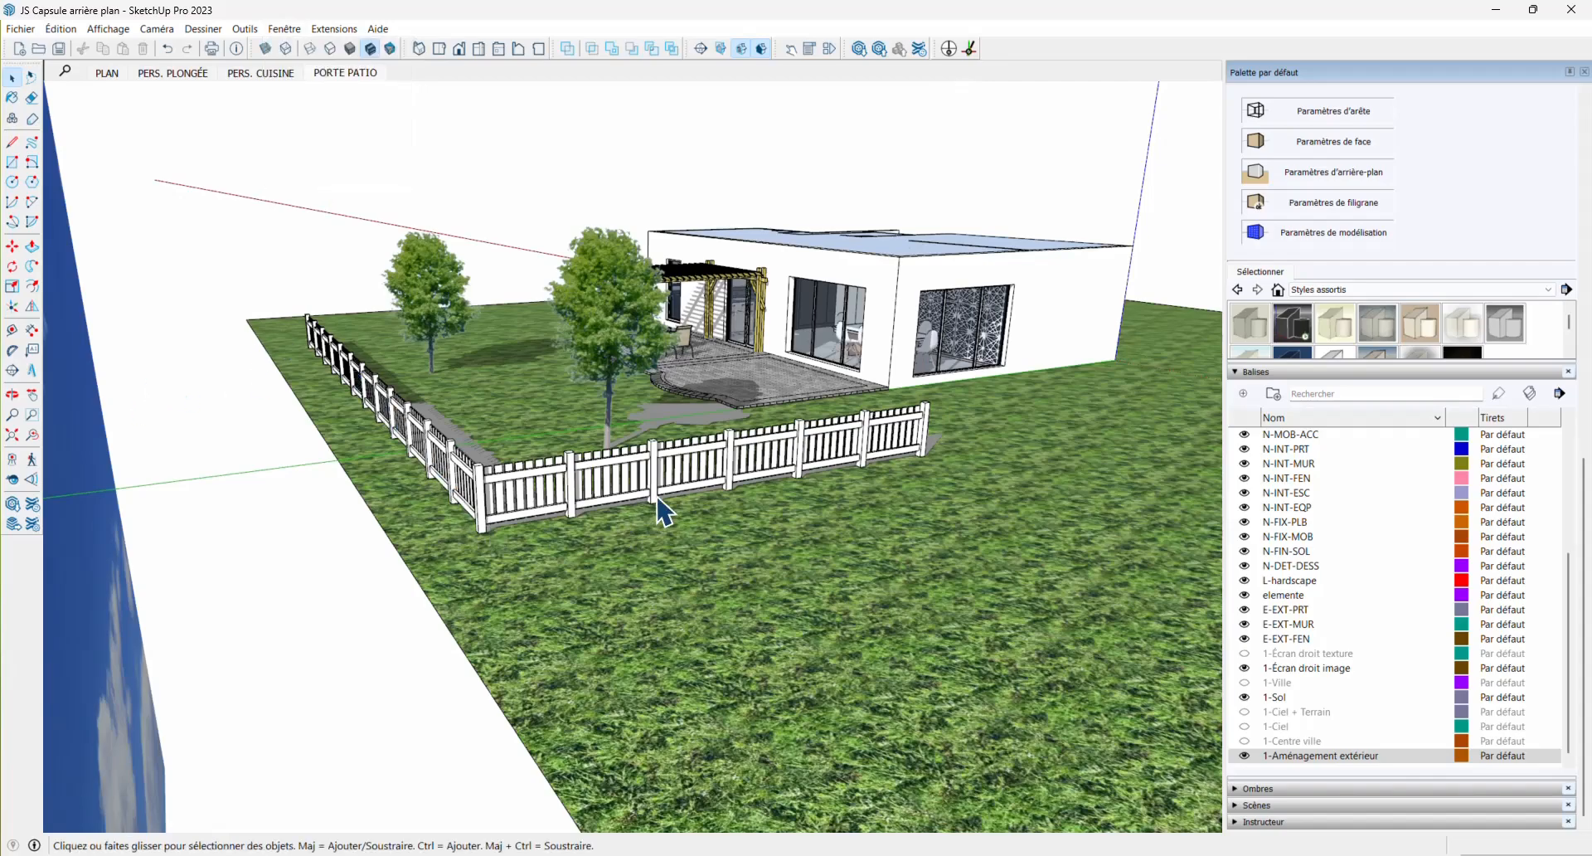
pyautogui.moveTo(723, 489); pyautogui.dragTo(659, 468, button='middle')
pyautogui.scroll(5, 759, 412)
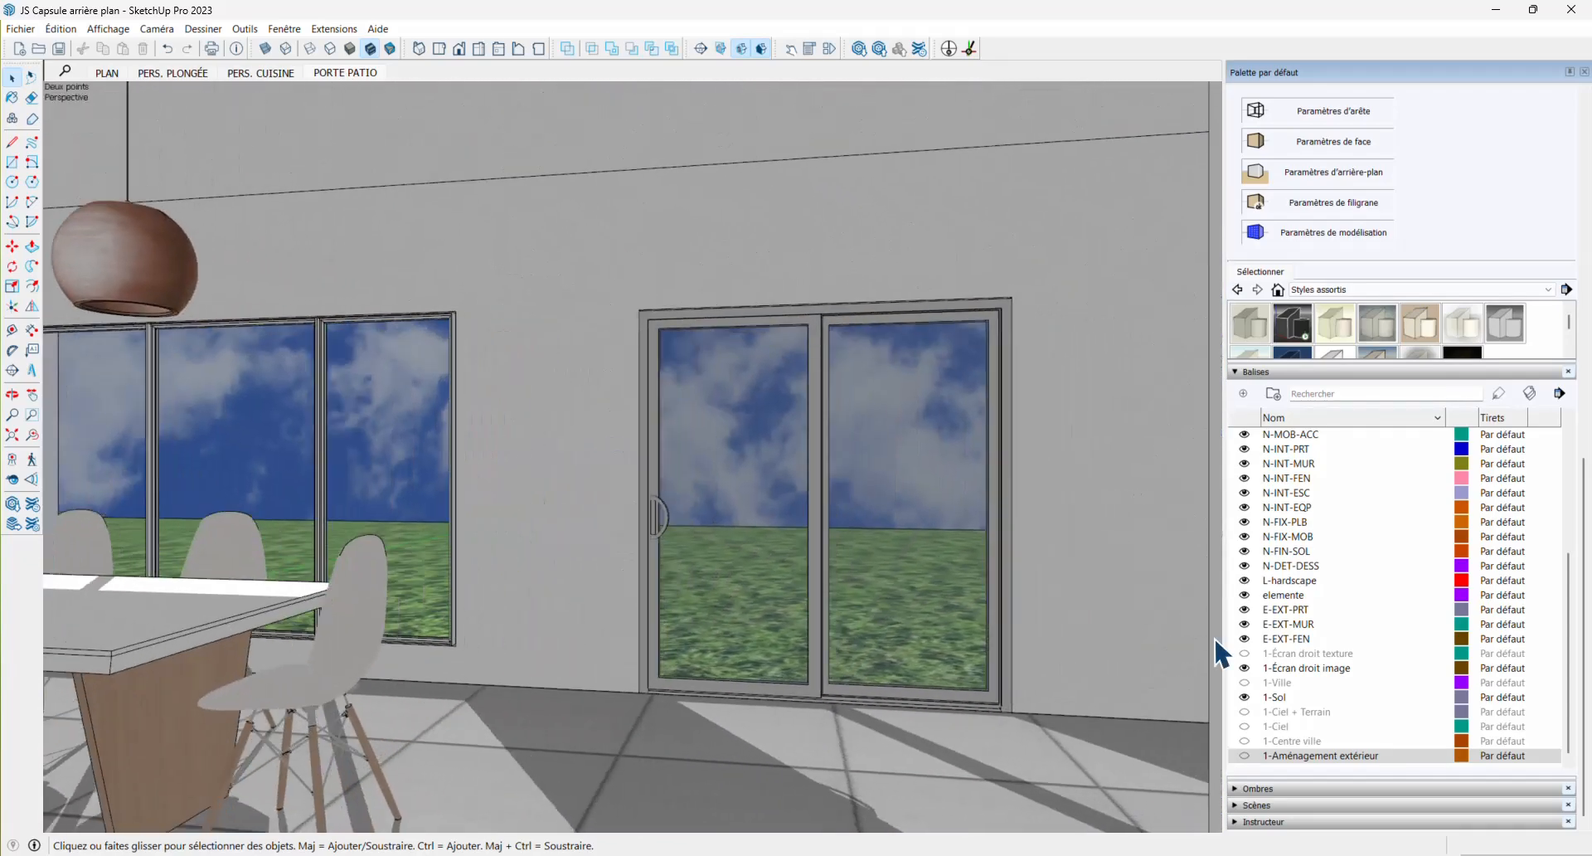
# Turn on the 1-Aménagement extérieur tag in the PORTE PATIO scene so the landscaping appears behind the glazing
pyautogui.click(1269, 757)
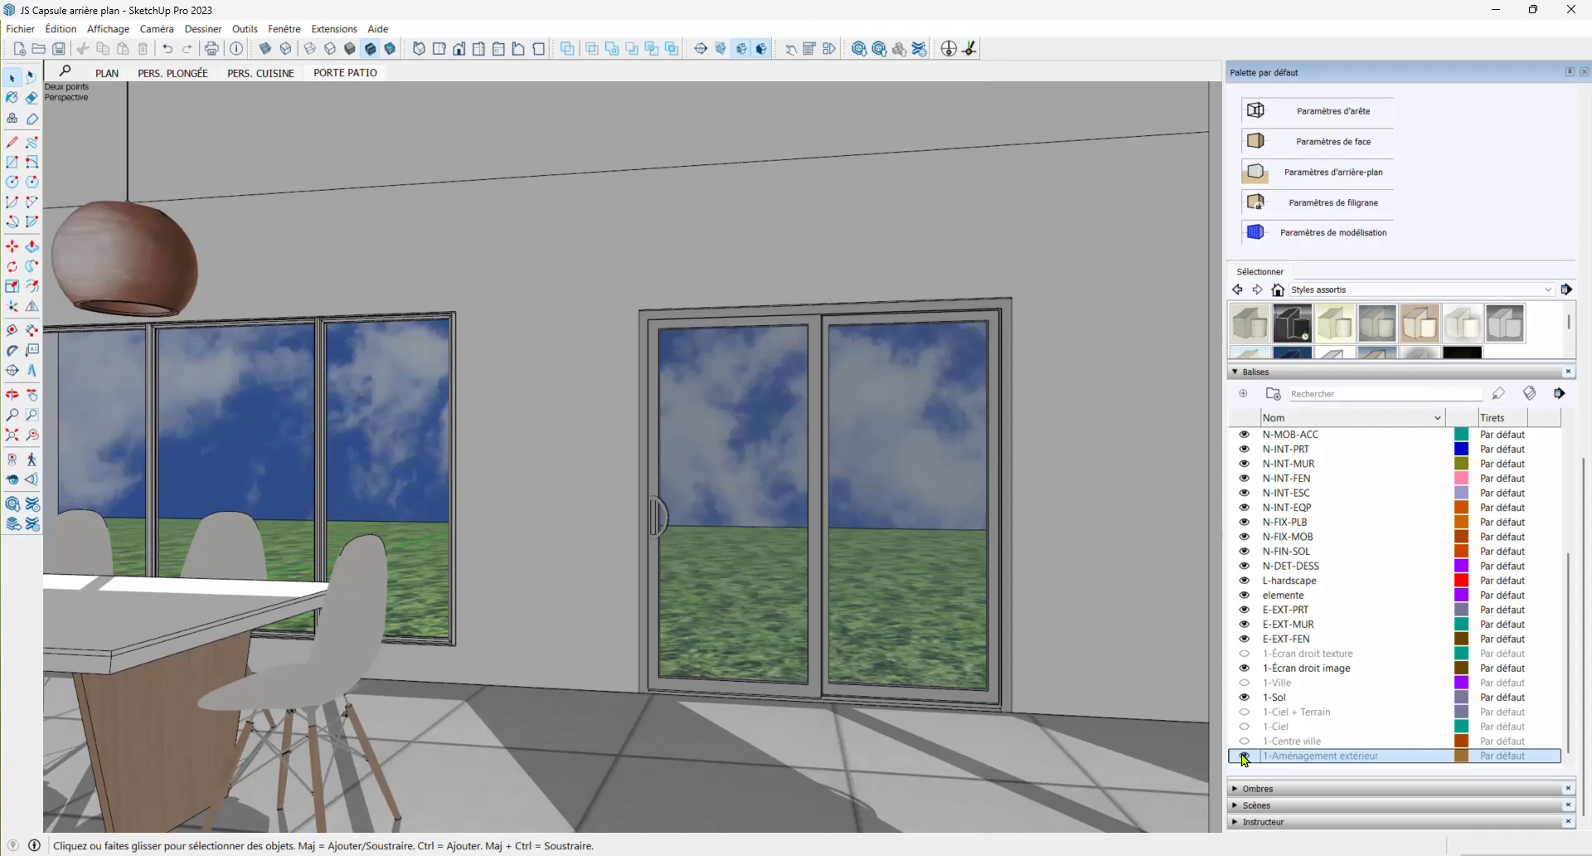
pyautogui.click(1245, 757)
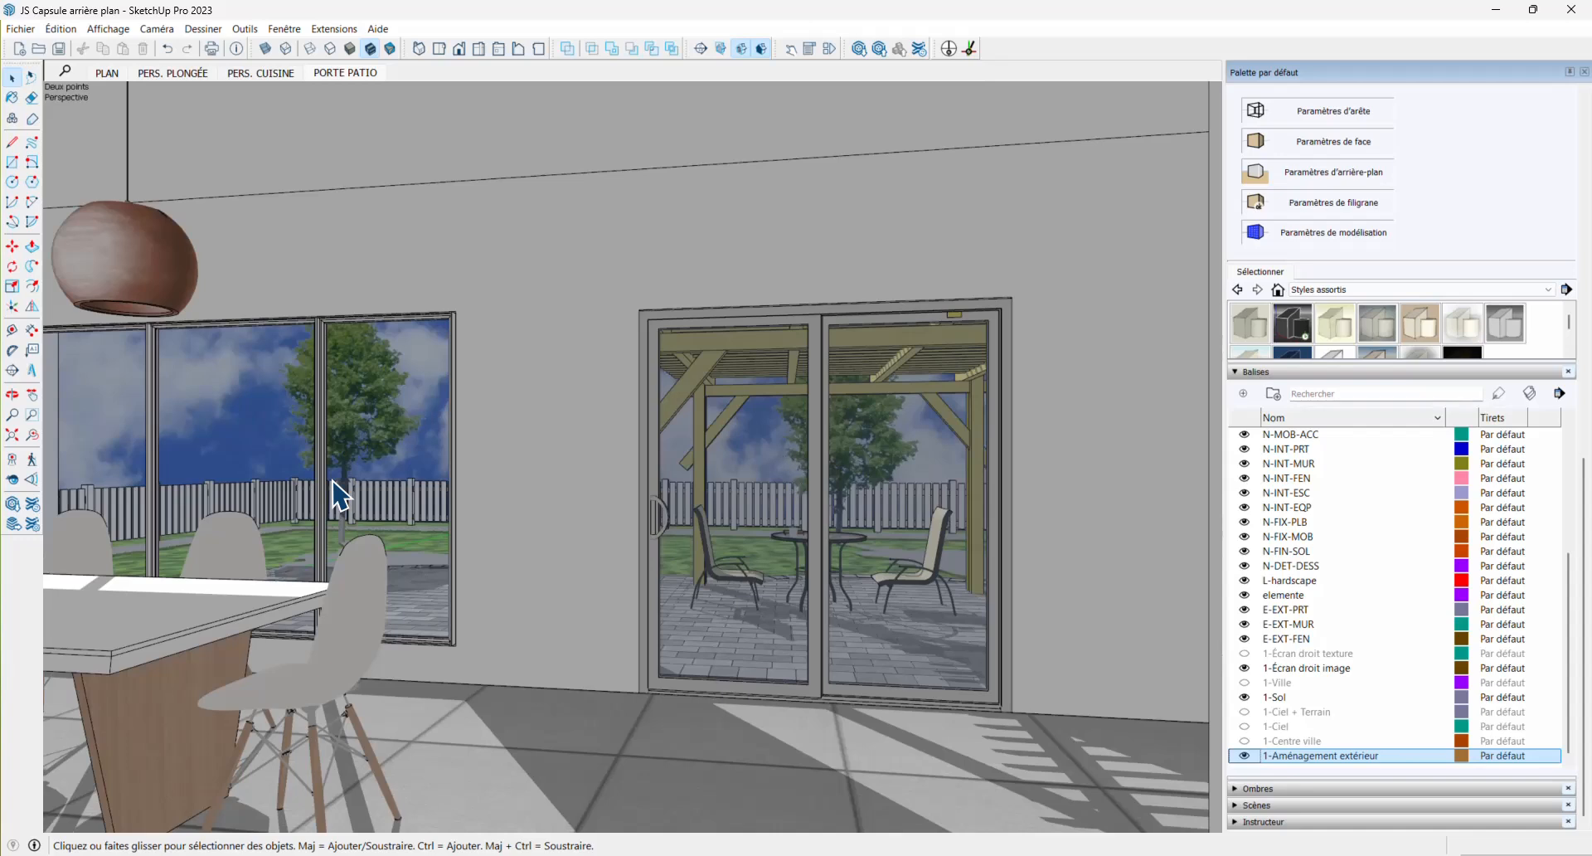
# Hide the 1-Écran droit image, 1-Aménagement extérieur and 1-Sol tags, leaving only the building displayed
pyautogui.scroll(-1, 659, 489)
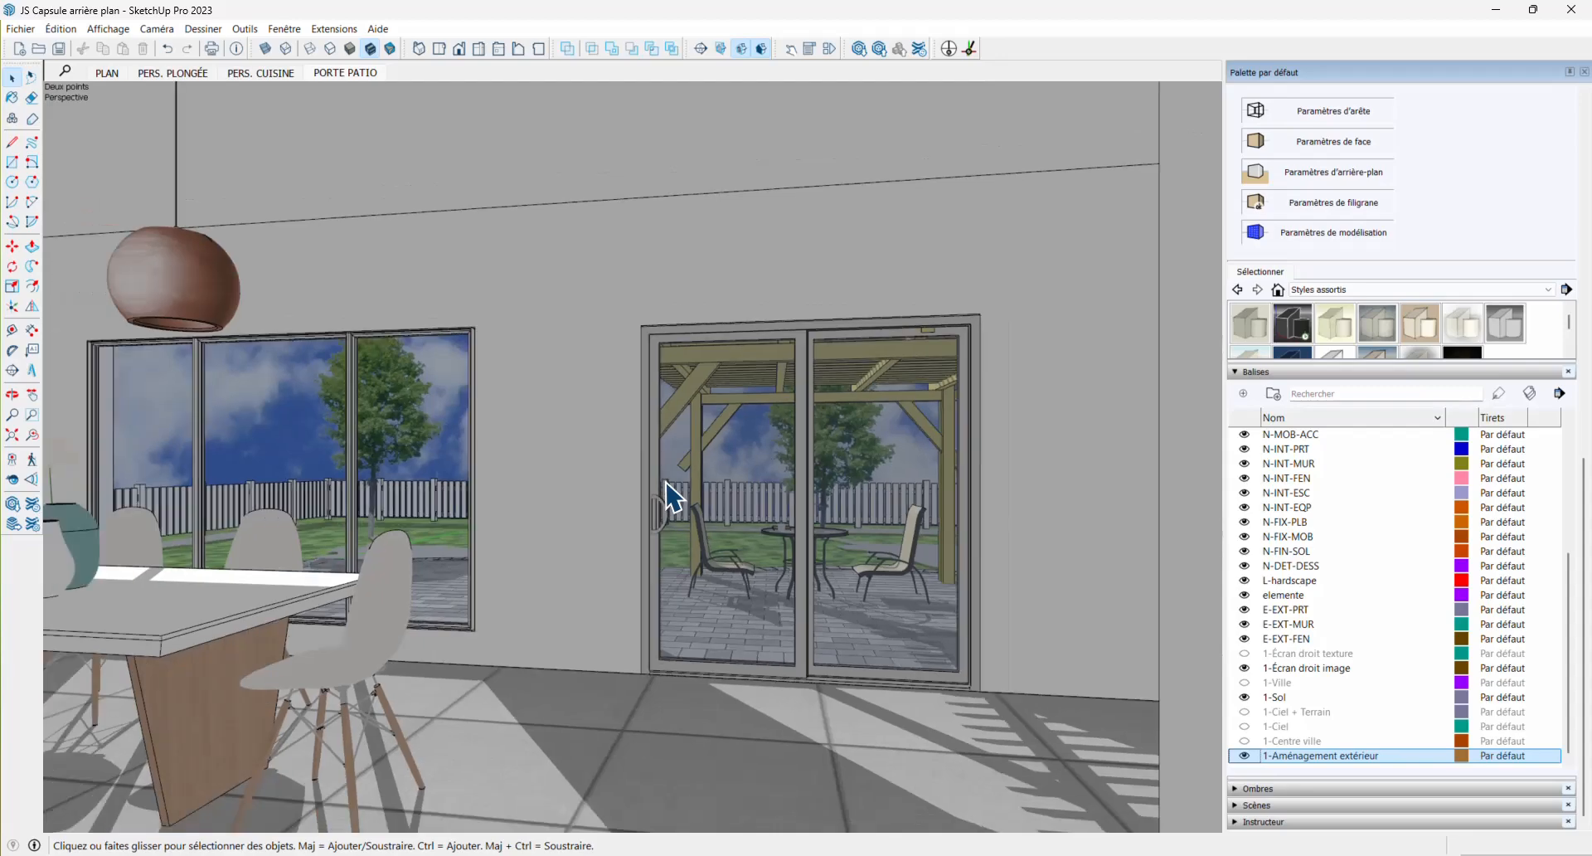
pyautogui.scroll(-8, 1050, 601)
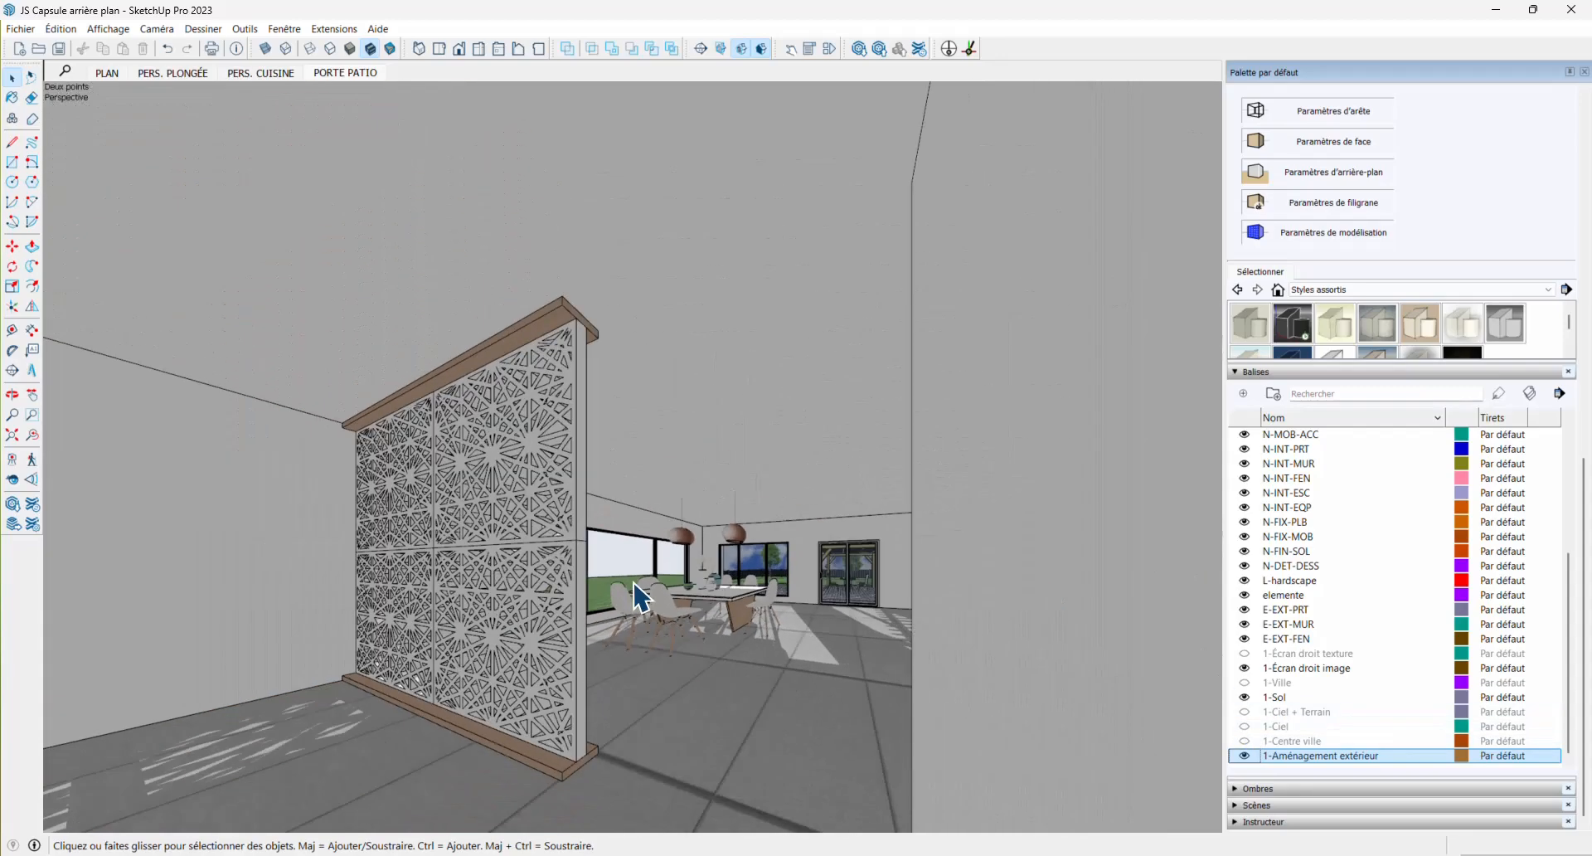
pyautogui.moveTo(643, 595); pyautogui.dragTo(975, 707, button='middle')
pyautogui.scroll(-5, 647, 622)
pyautogui.moveTo(647, 623); pyautogui.dragTo(1037, 607, button='middle')
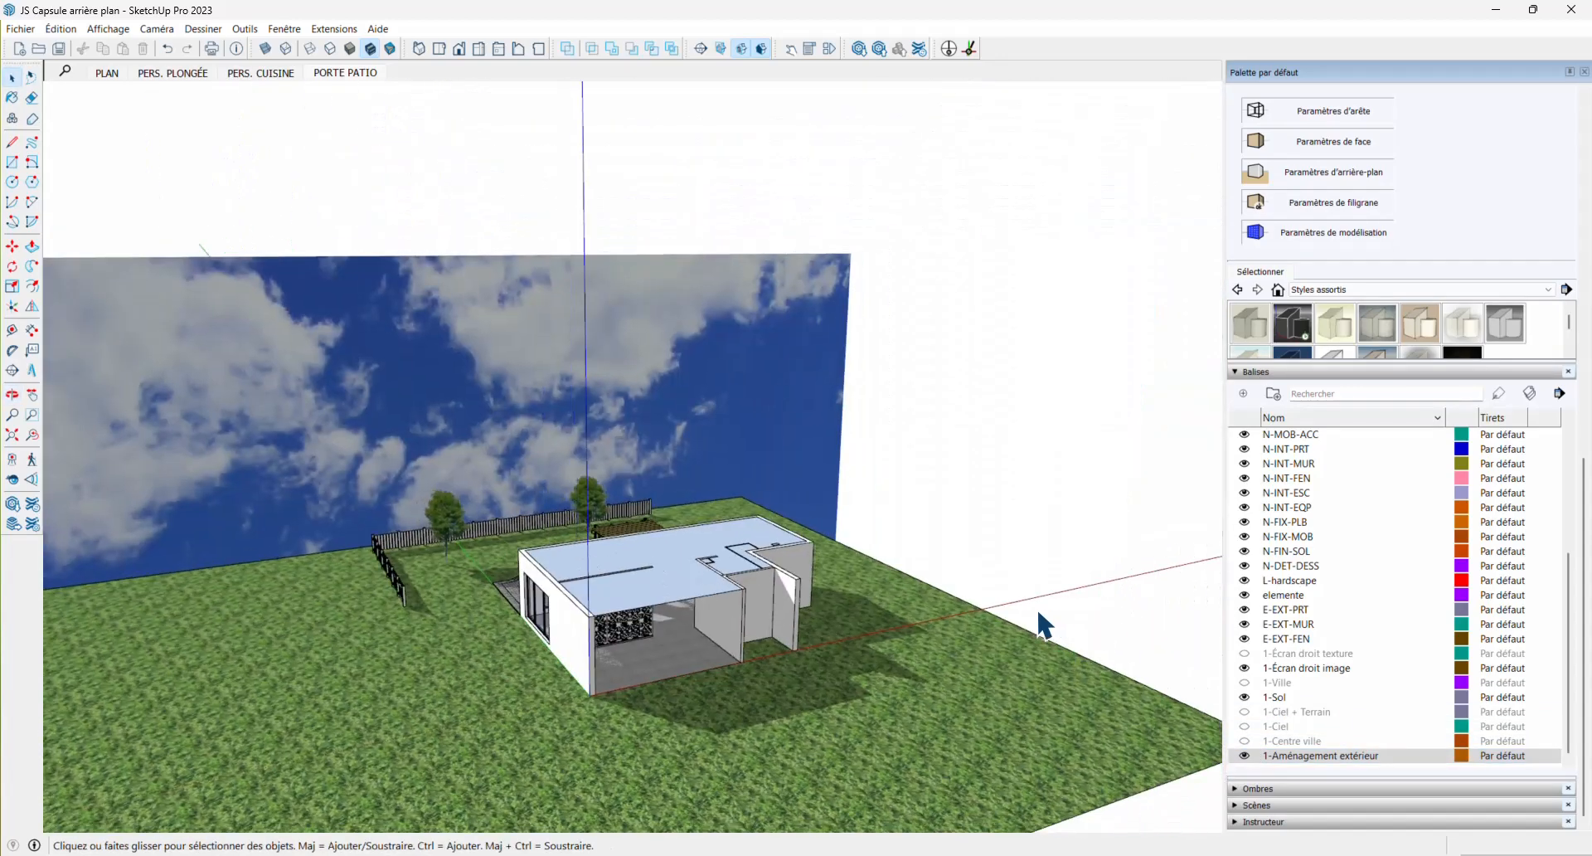
pyautogui.scroll(-3, 1037, 607)
pyautogui.moveTo(638, 688); pyautogui.dragTo(692, 713, button='middle')
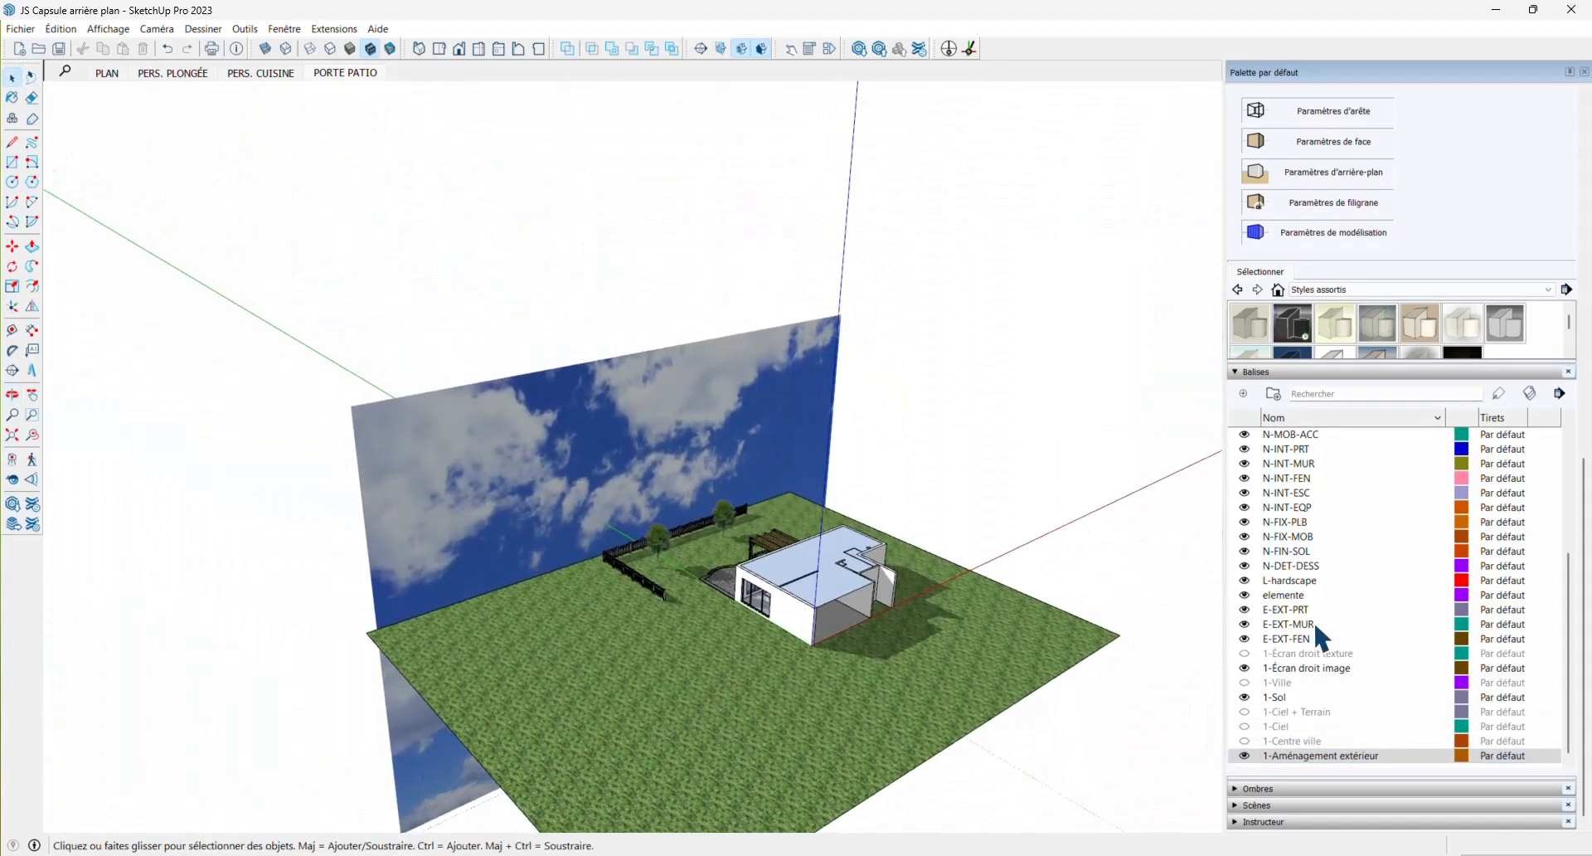
pyautogui.click(1245, 670)
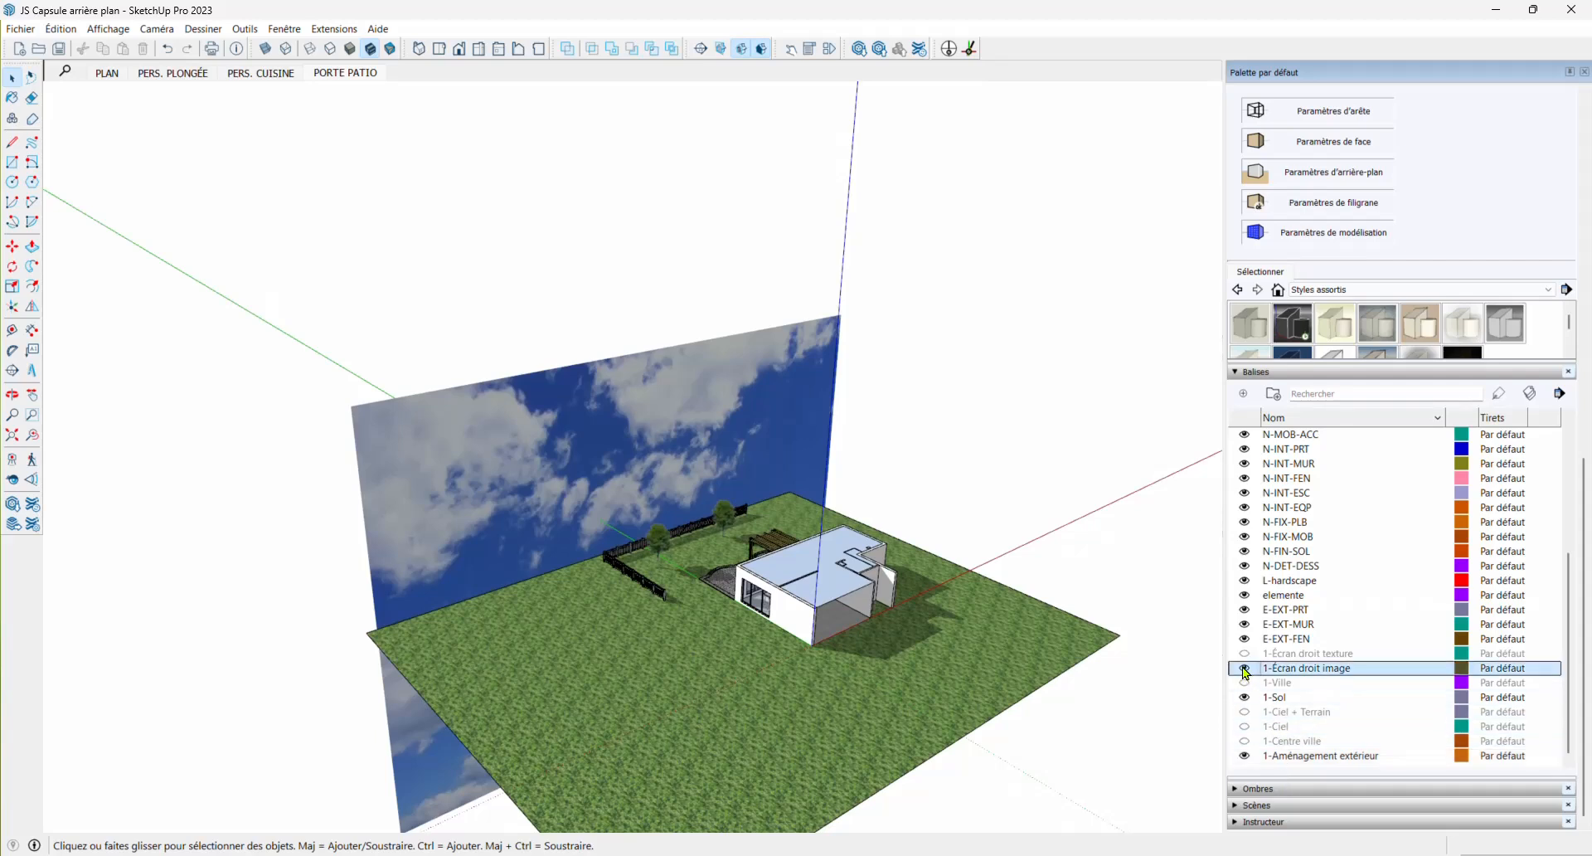
pyautogui.click(1245, 756)
pyautogui.click(1244, 697)
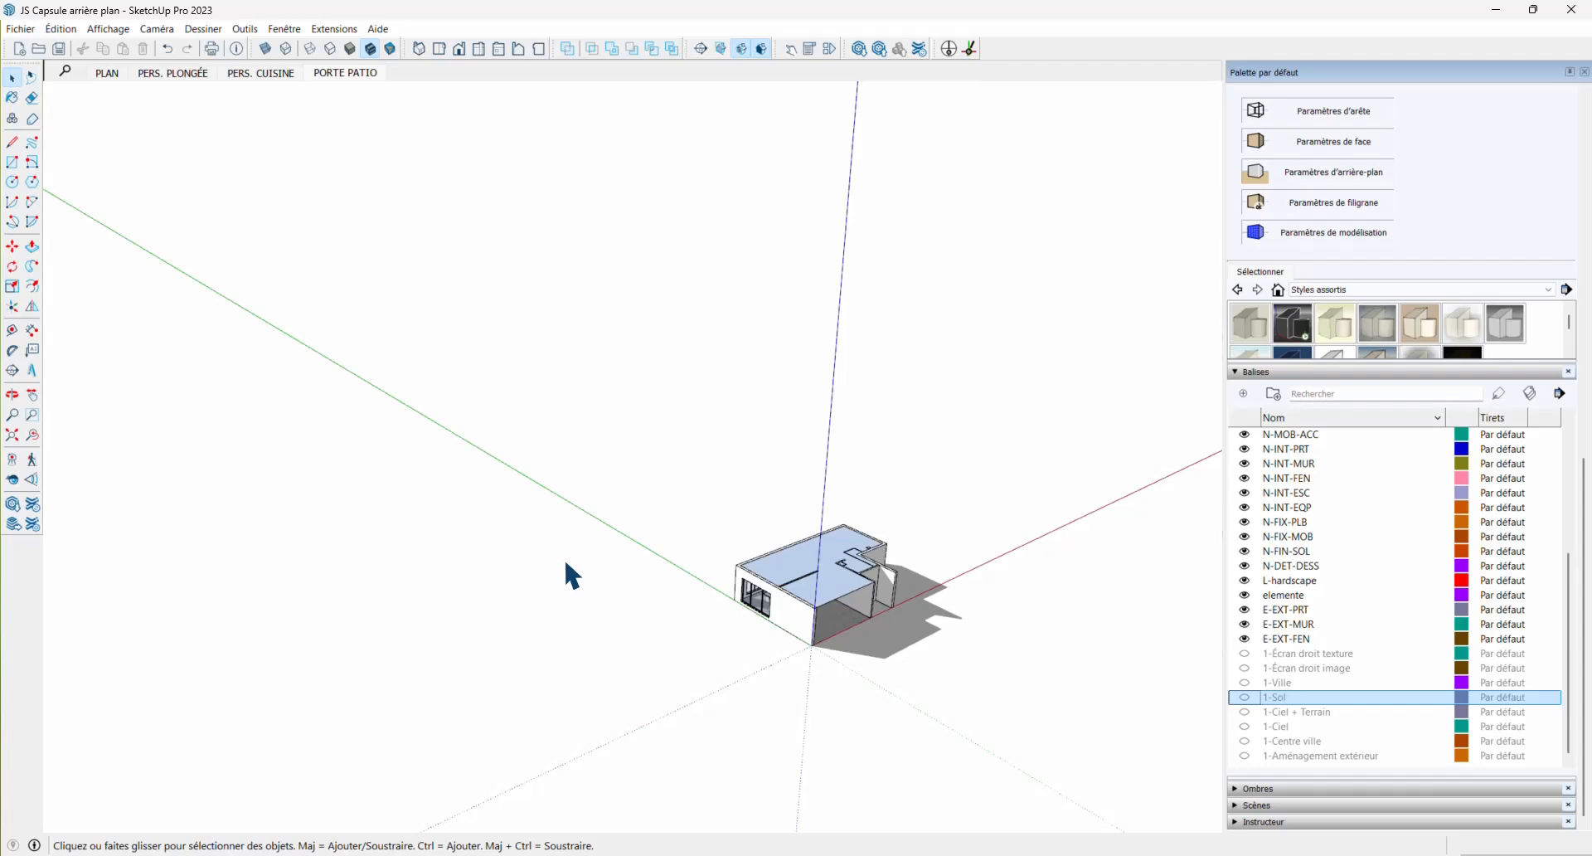
pyautogui.moveTo(564, 557); pyautogui.dragTo(694, 494, button='middle')
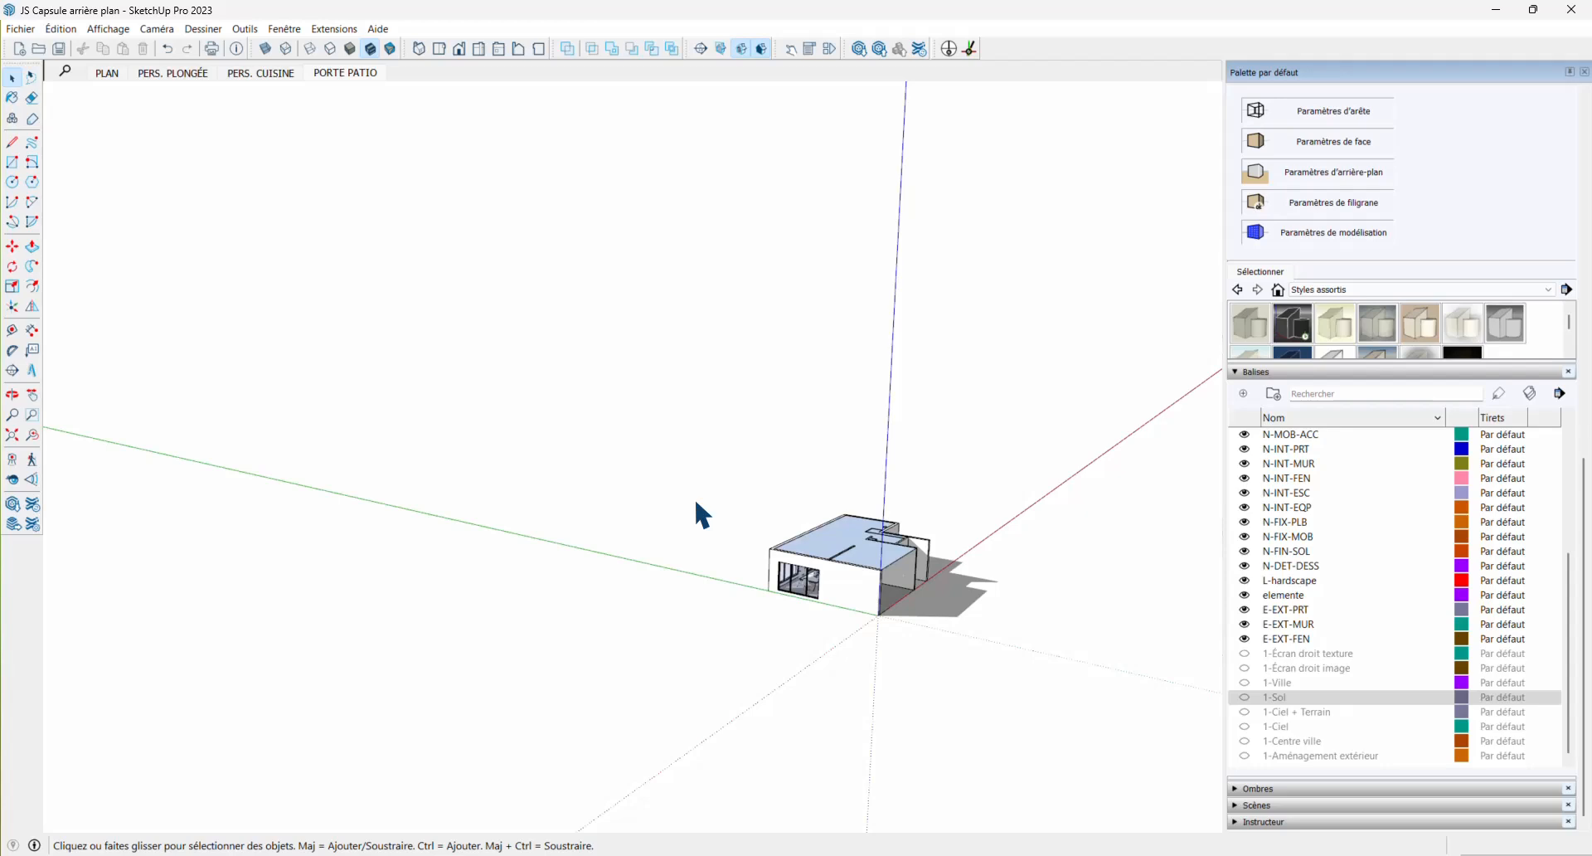
pyautogui.click(18, 33)
pyautogui.click(60, 257)
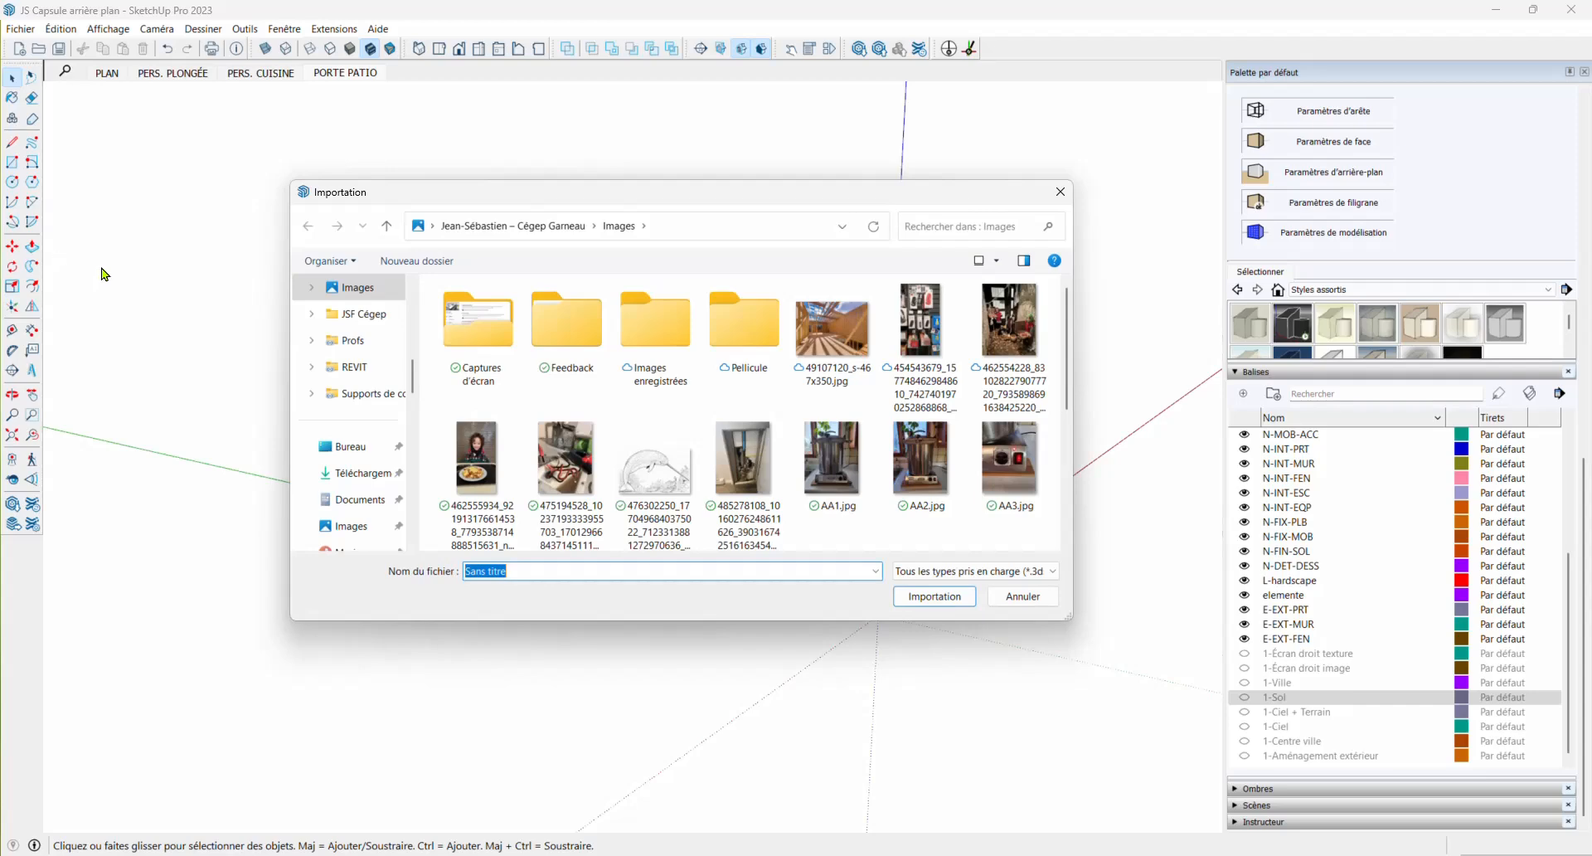
pyautogui.scroll(-3, 813, 447)
pyautogui.click(734, 398)
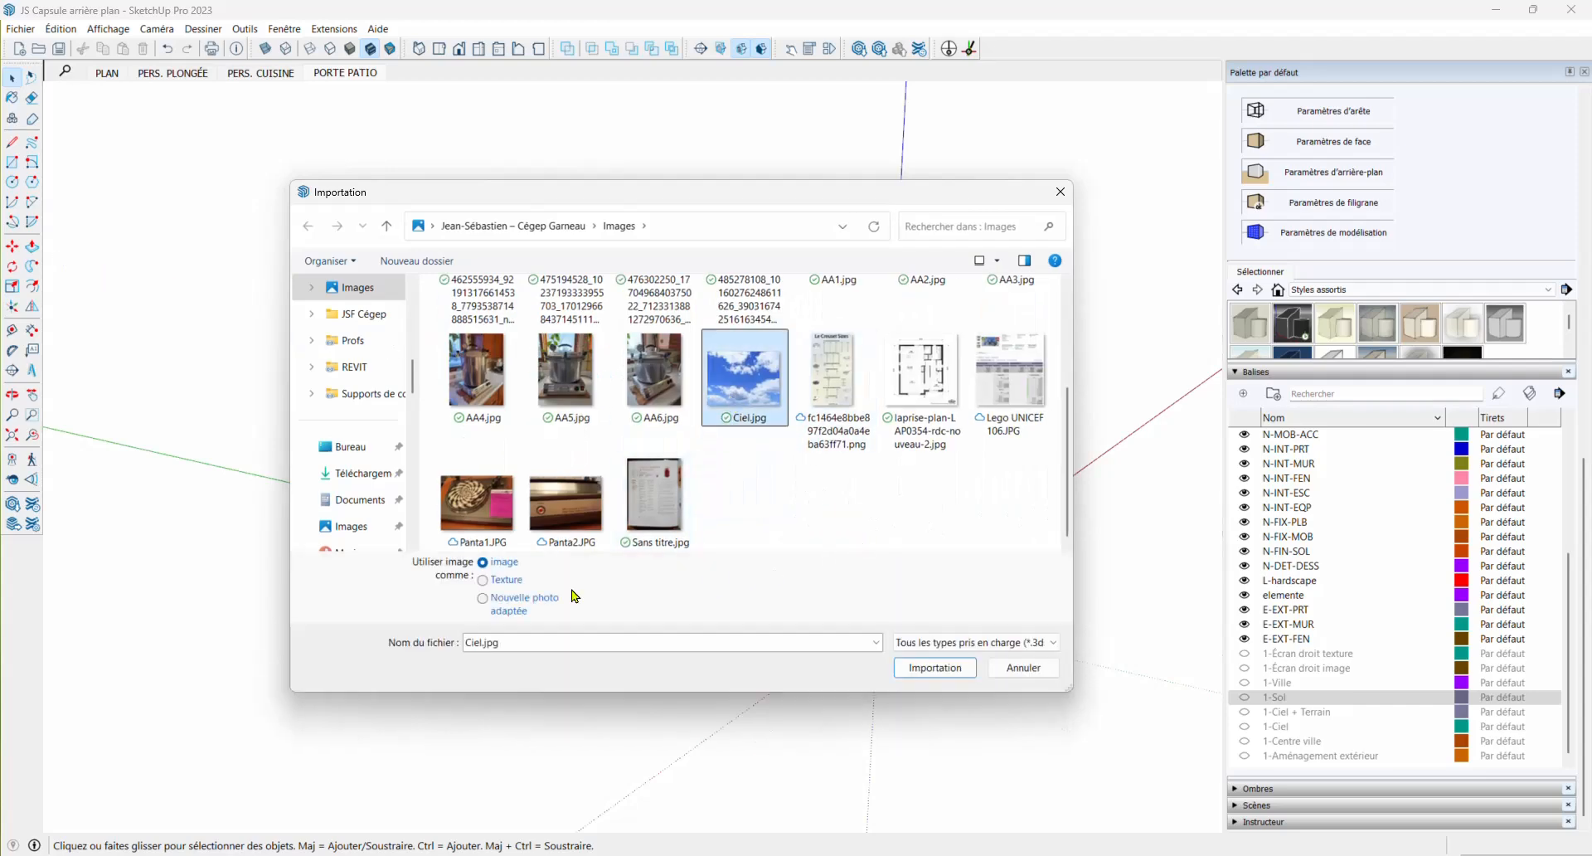
pyautogui.click(483, 580)
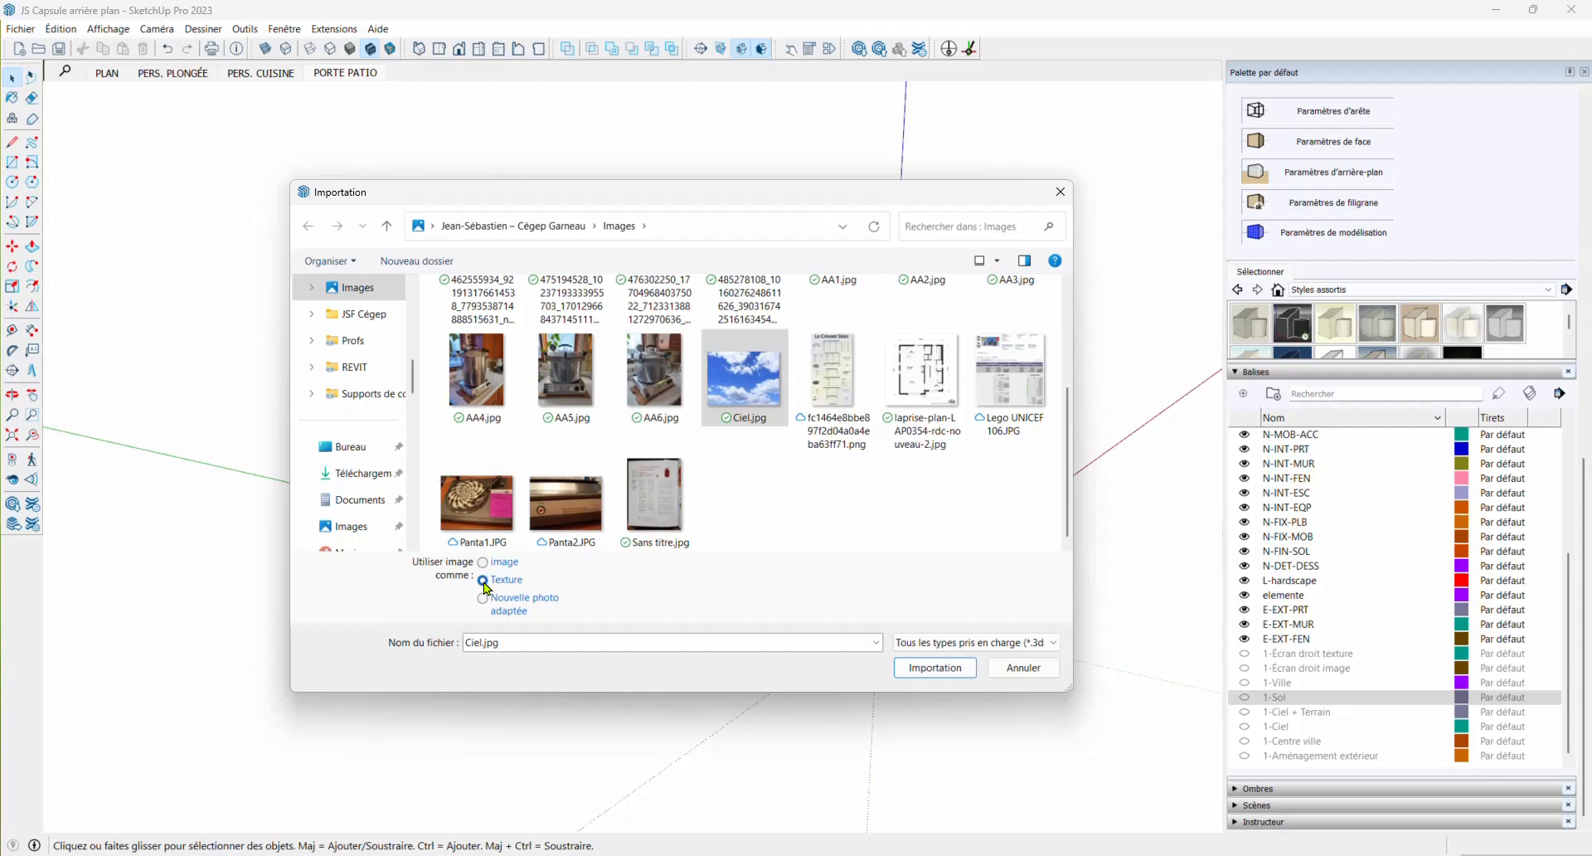
pyautogui.click(912, 667)
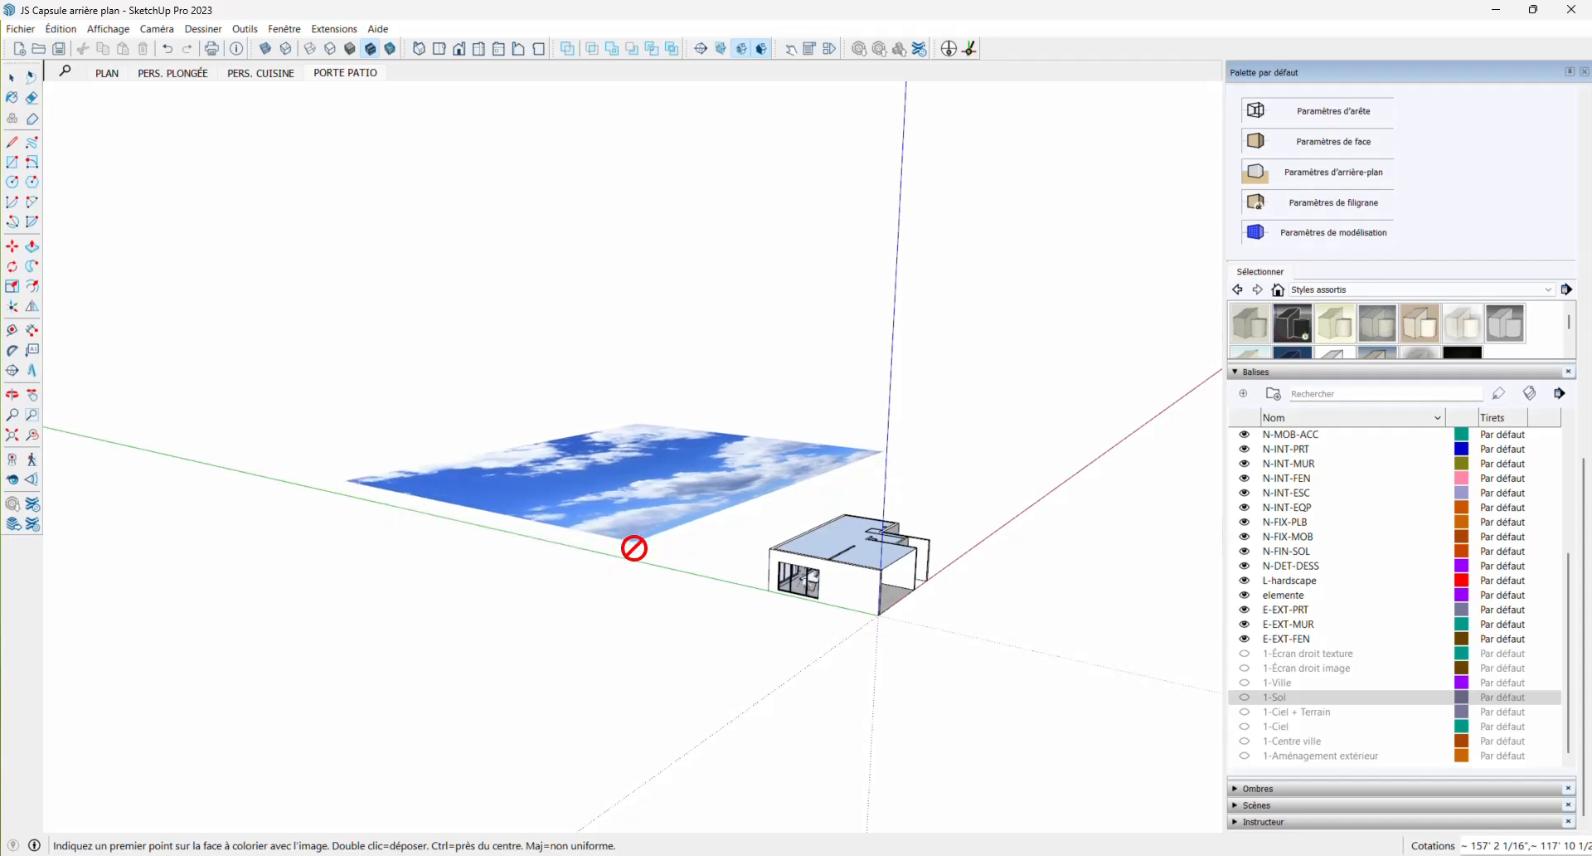
pyautogui.press('Escape')
# Draw a large horizontal rectangle on the ground behind the building and select its face
pyautogui.moveTo(623, 530); pyautogui.dragTo(539, 533, button='middle')
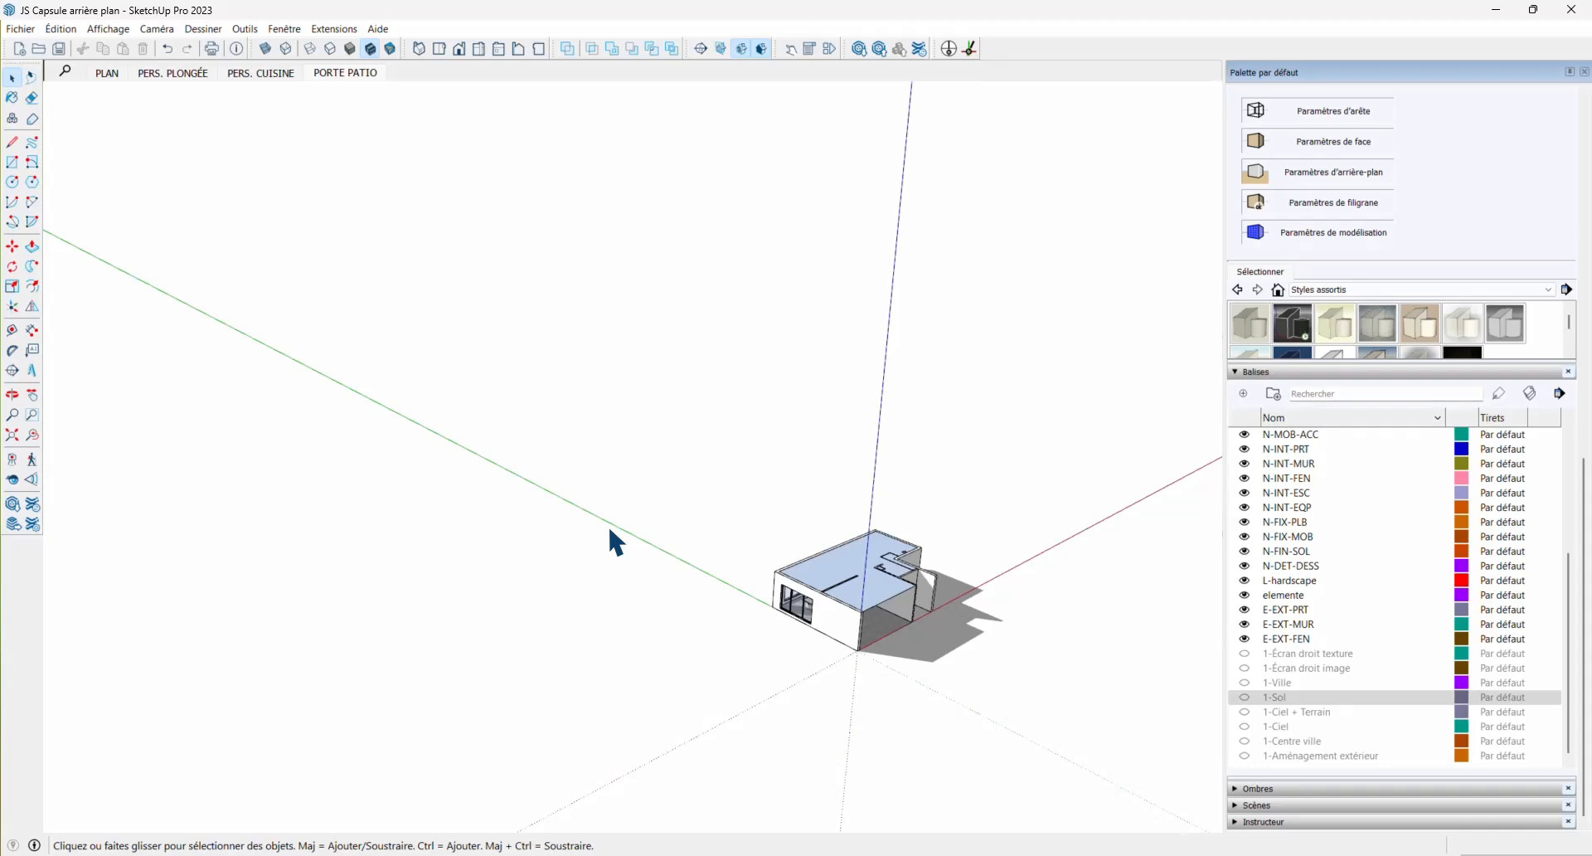
pyautogui.press('r')
pyautogui.click(582, 559)
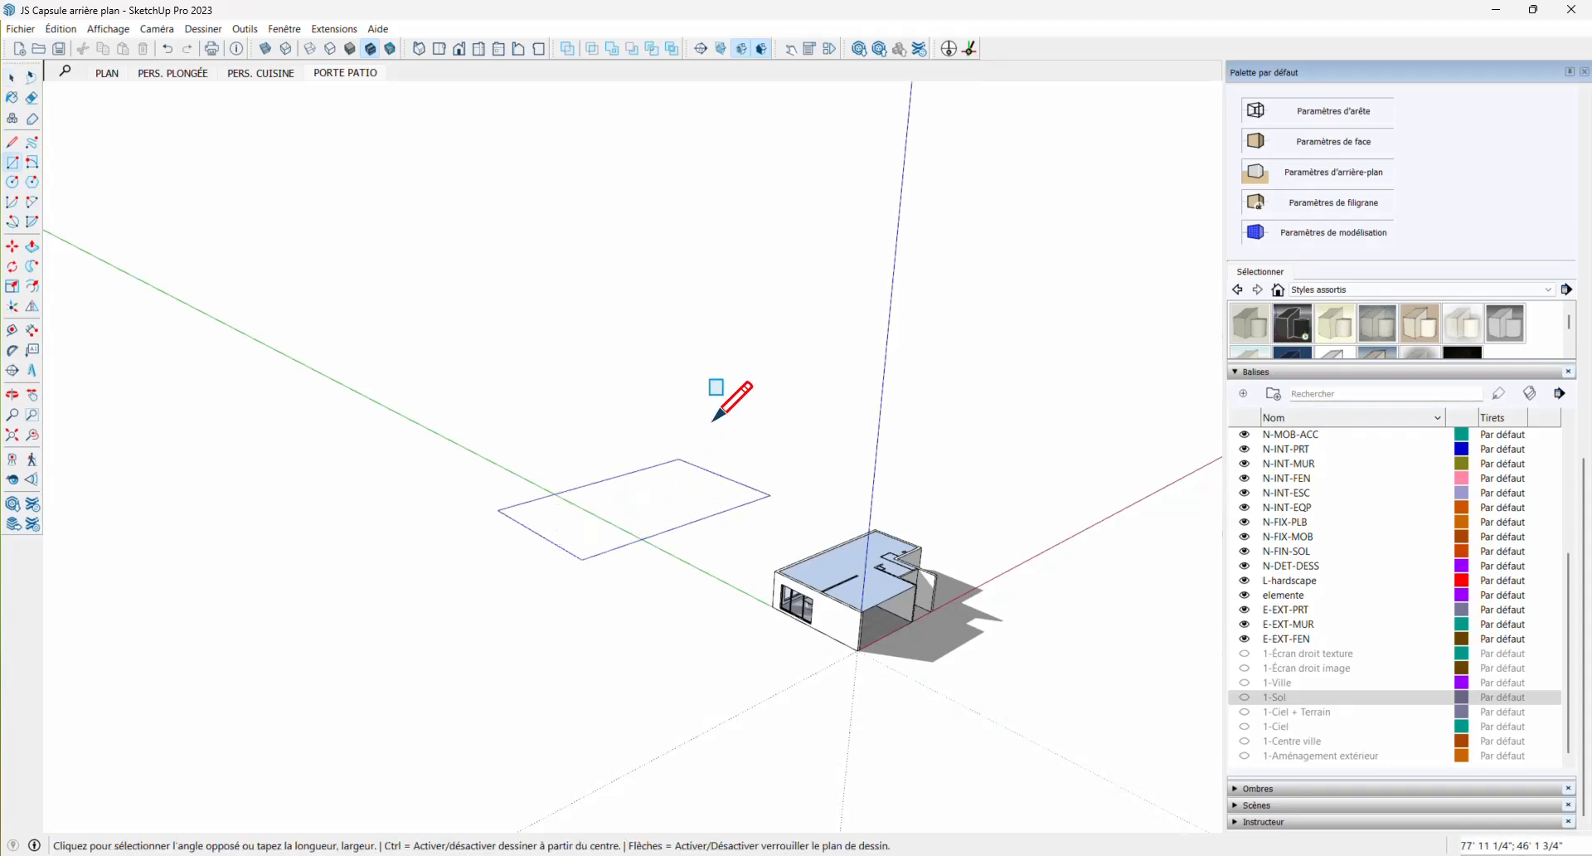
pyautogui.click(723, 289)
pyautogui.press('space')
pyautogui.click(618, 401)
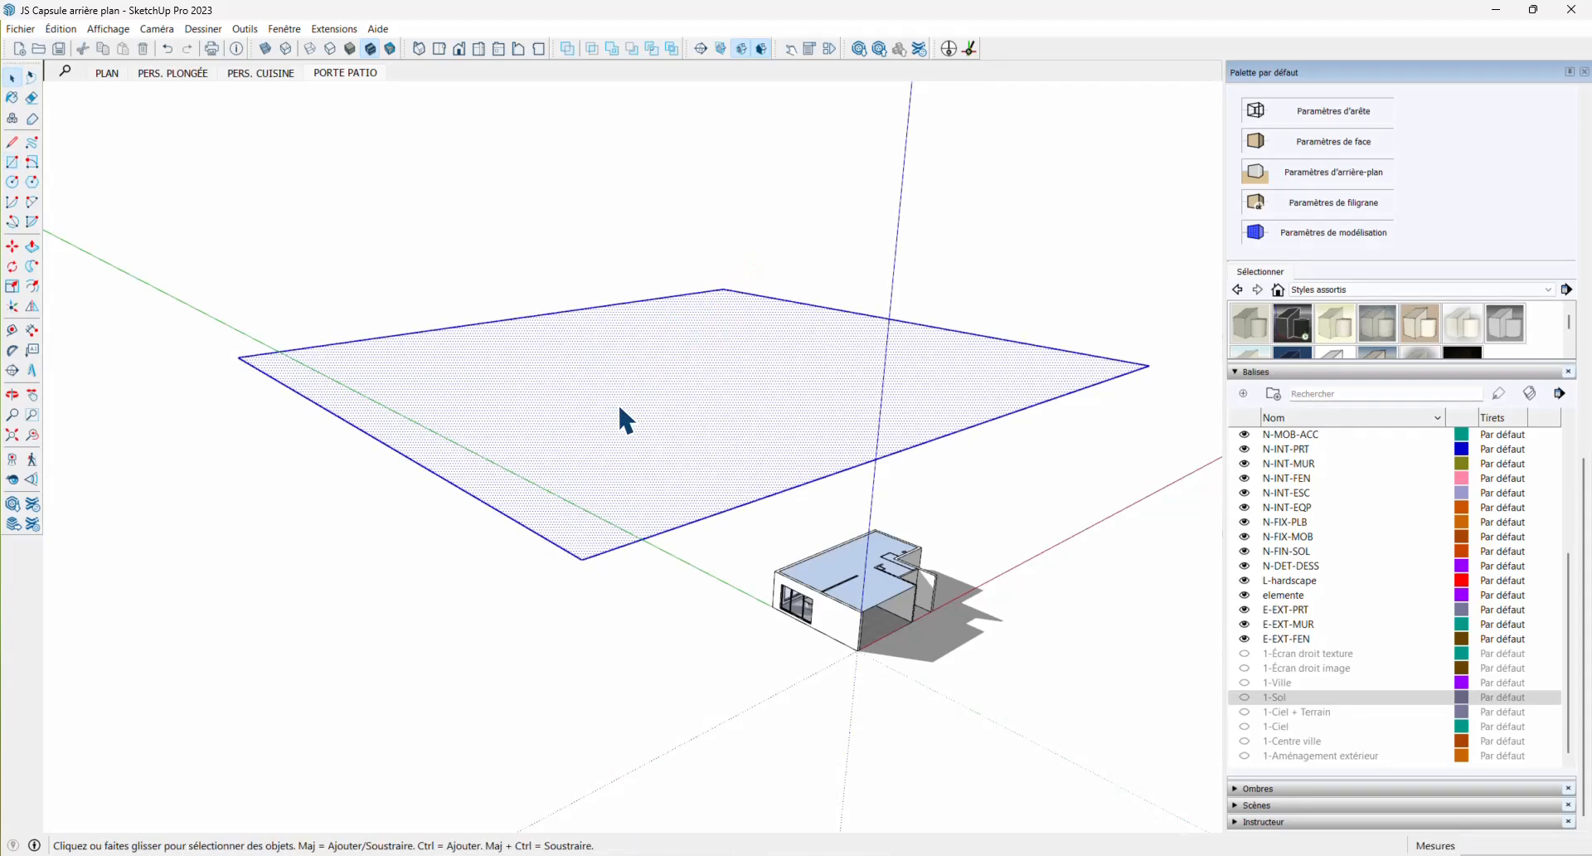
# Rotate the selected rectangle about its near corner around the red axis so it stands upright behind the building
pyautogui.press('q')
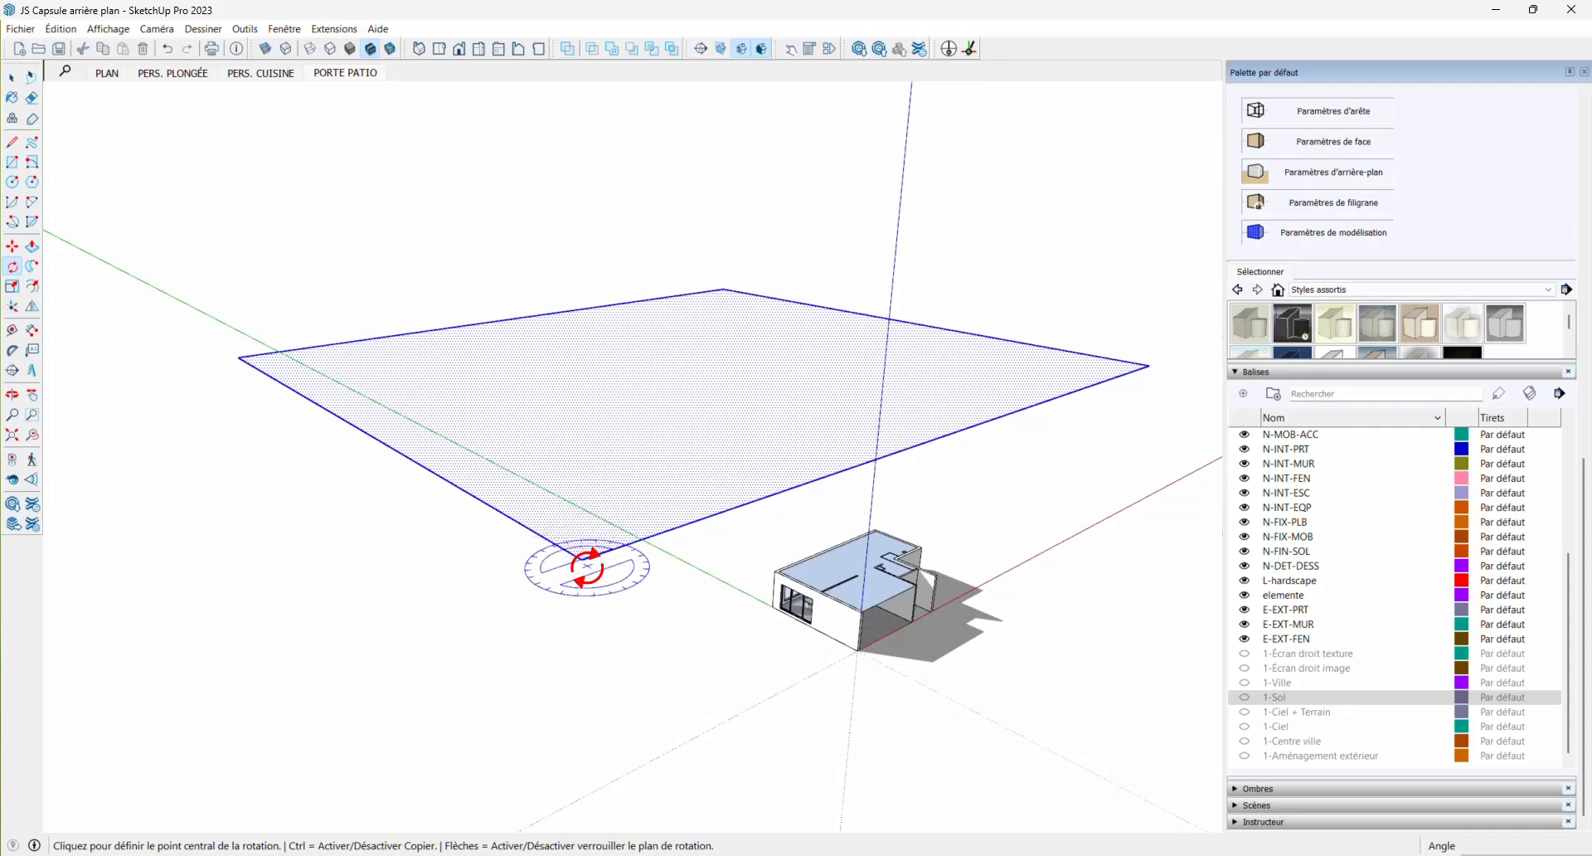
pyautogui.press('Left')
pyautogui.press('Right')
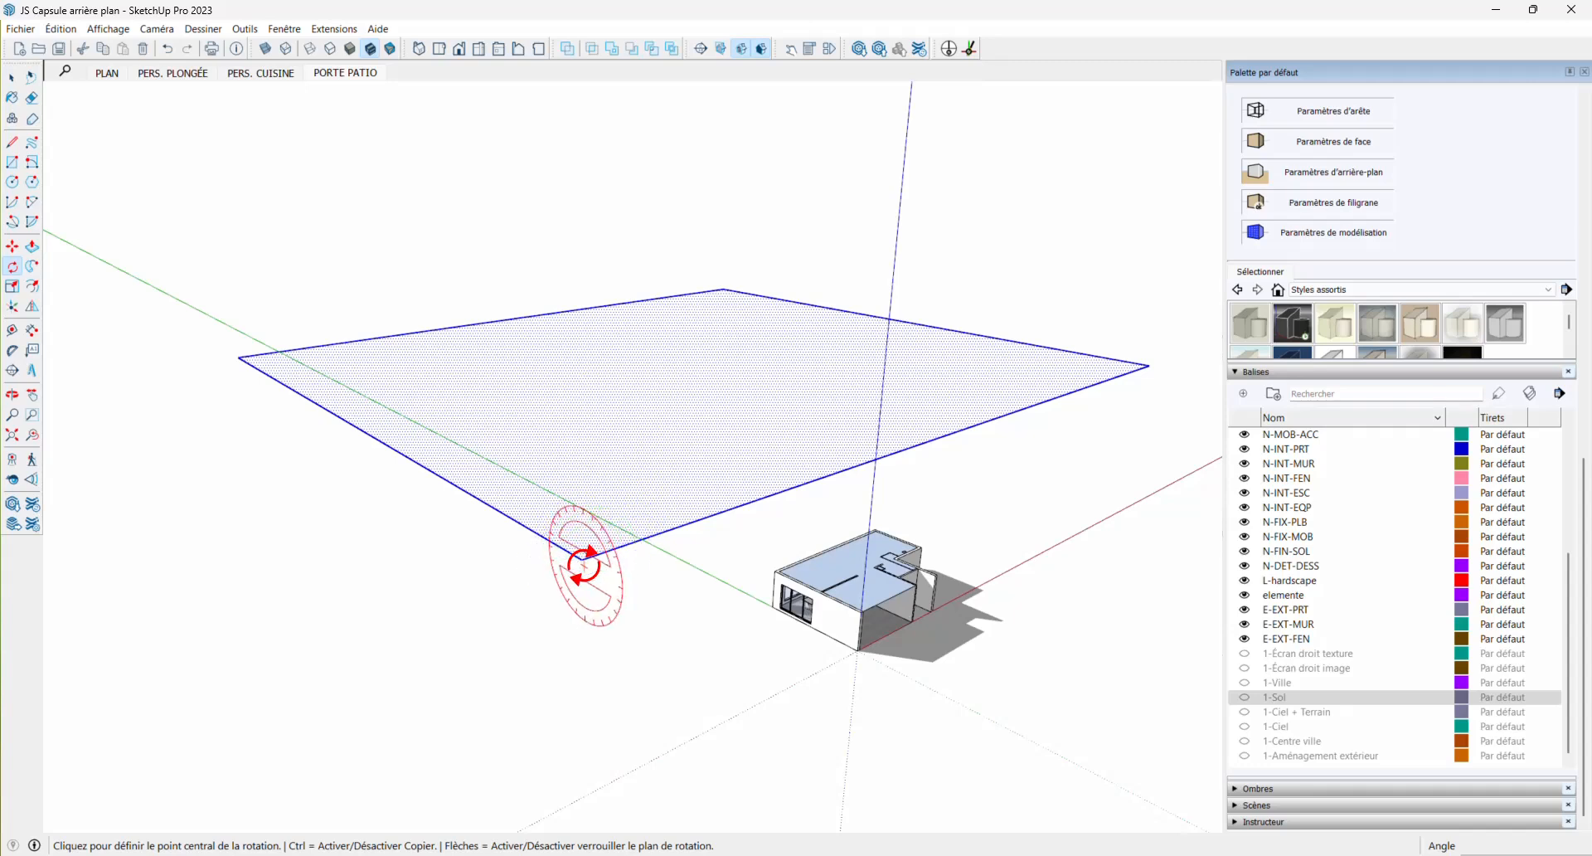
pyautogui.click(582, 560)
pyautogui.click(431, 470)
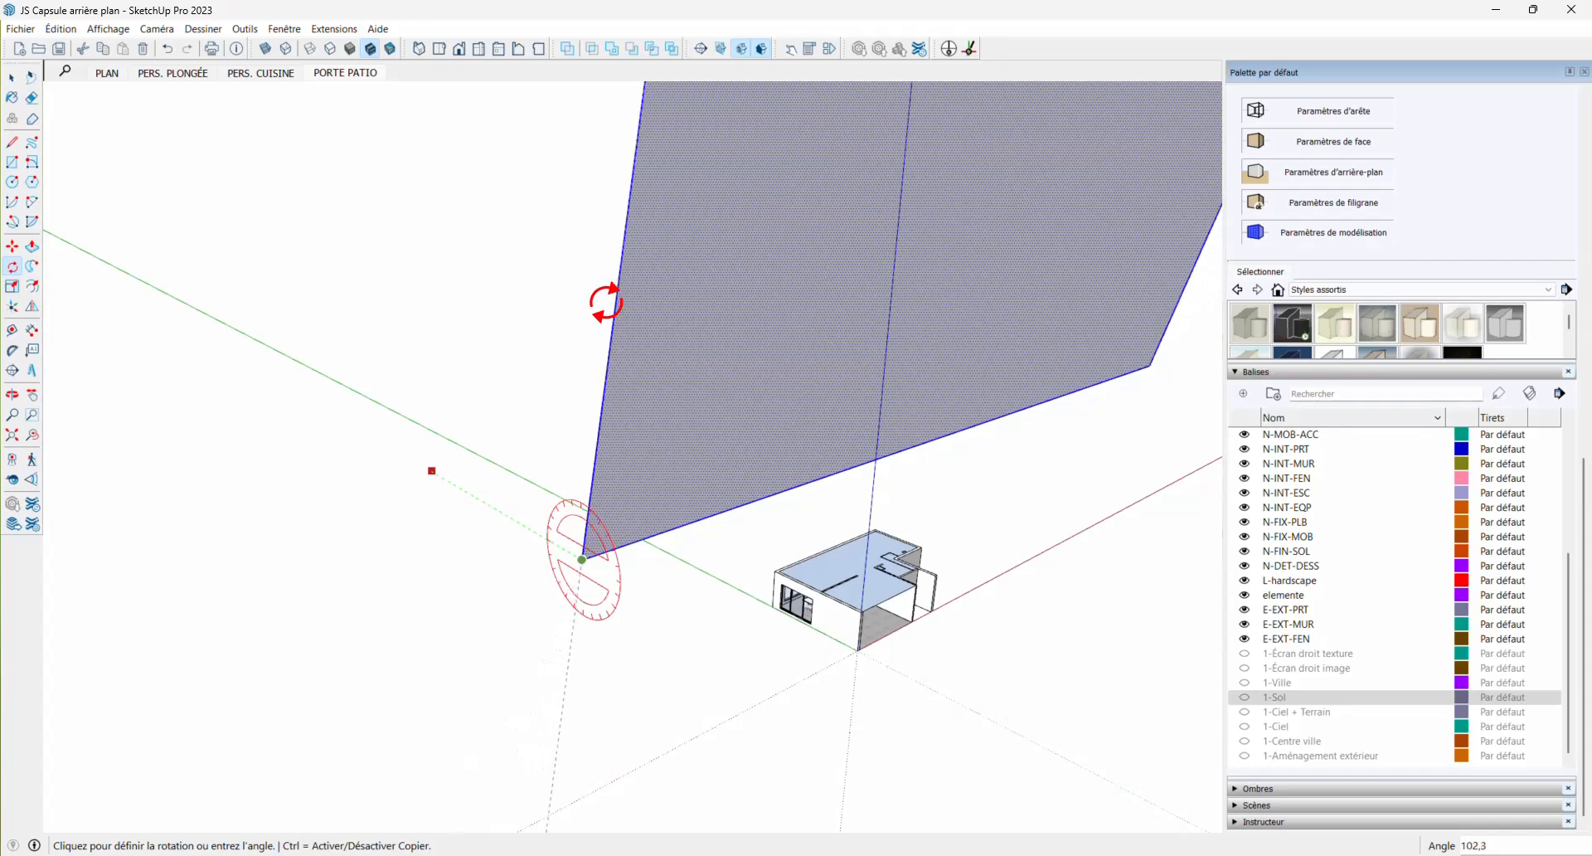
pyautogui.click(309, 564)
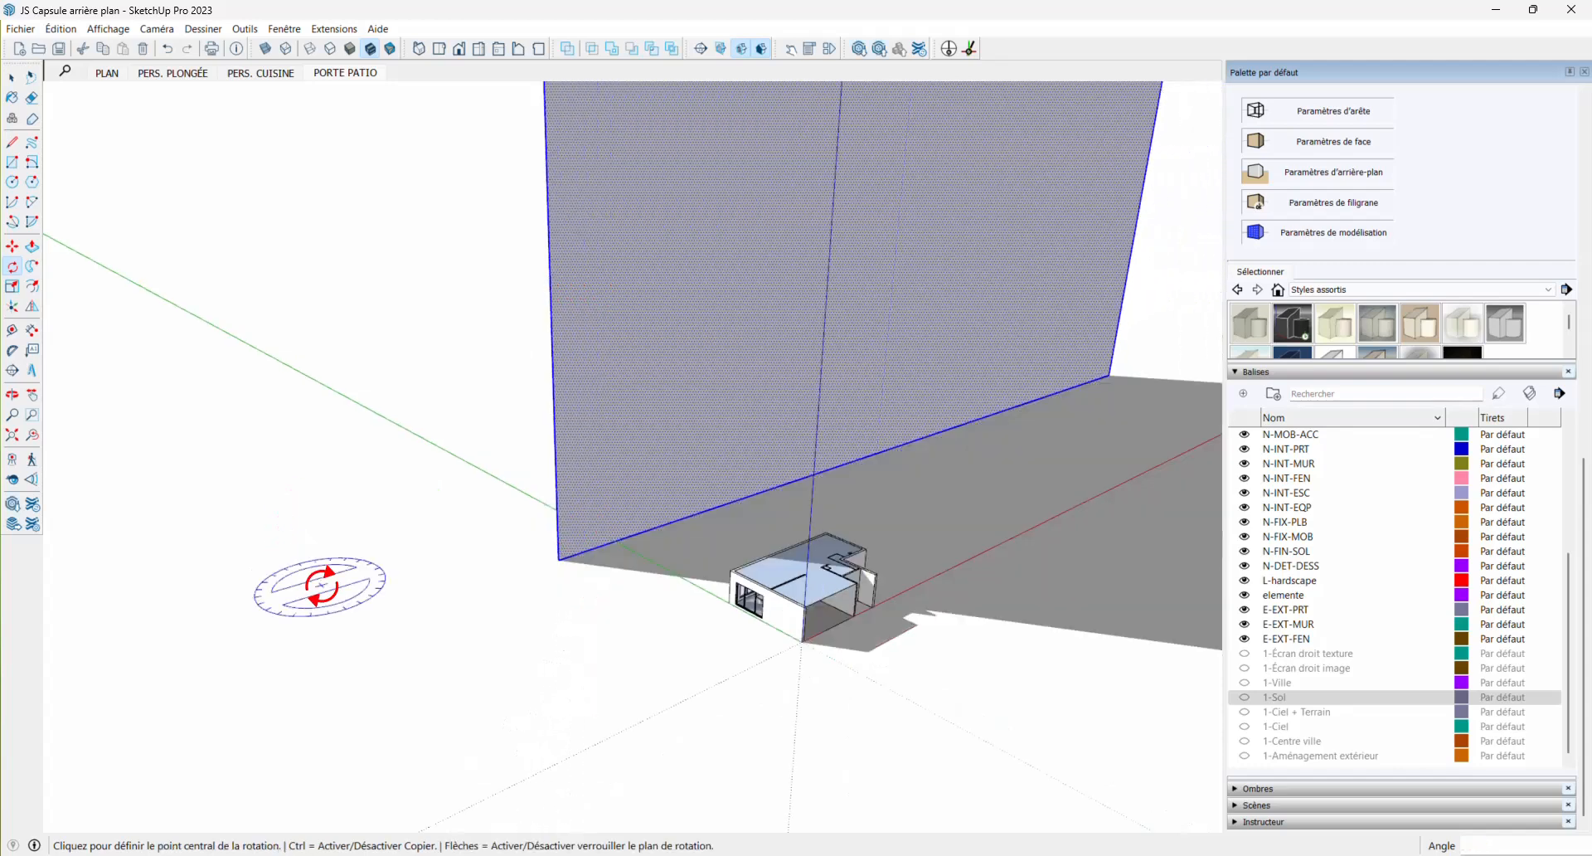
# Move the upright rectangle about 117' down along the blue axis so it extends below ground level
pyautogui.scroll(-3, 419, 586)
pyautogui.moveTo(591, 549); pyautogui.dragTo(675, 490, button='middle')
pyautogui.press('space')
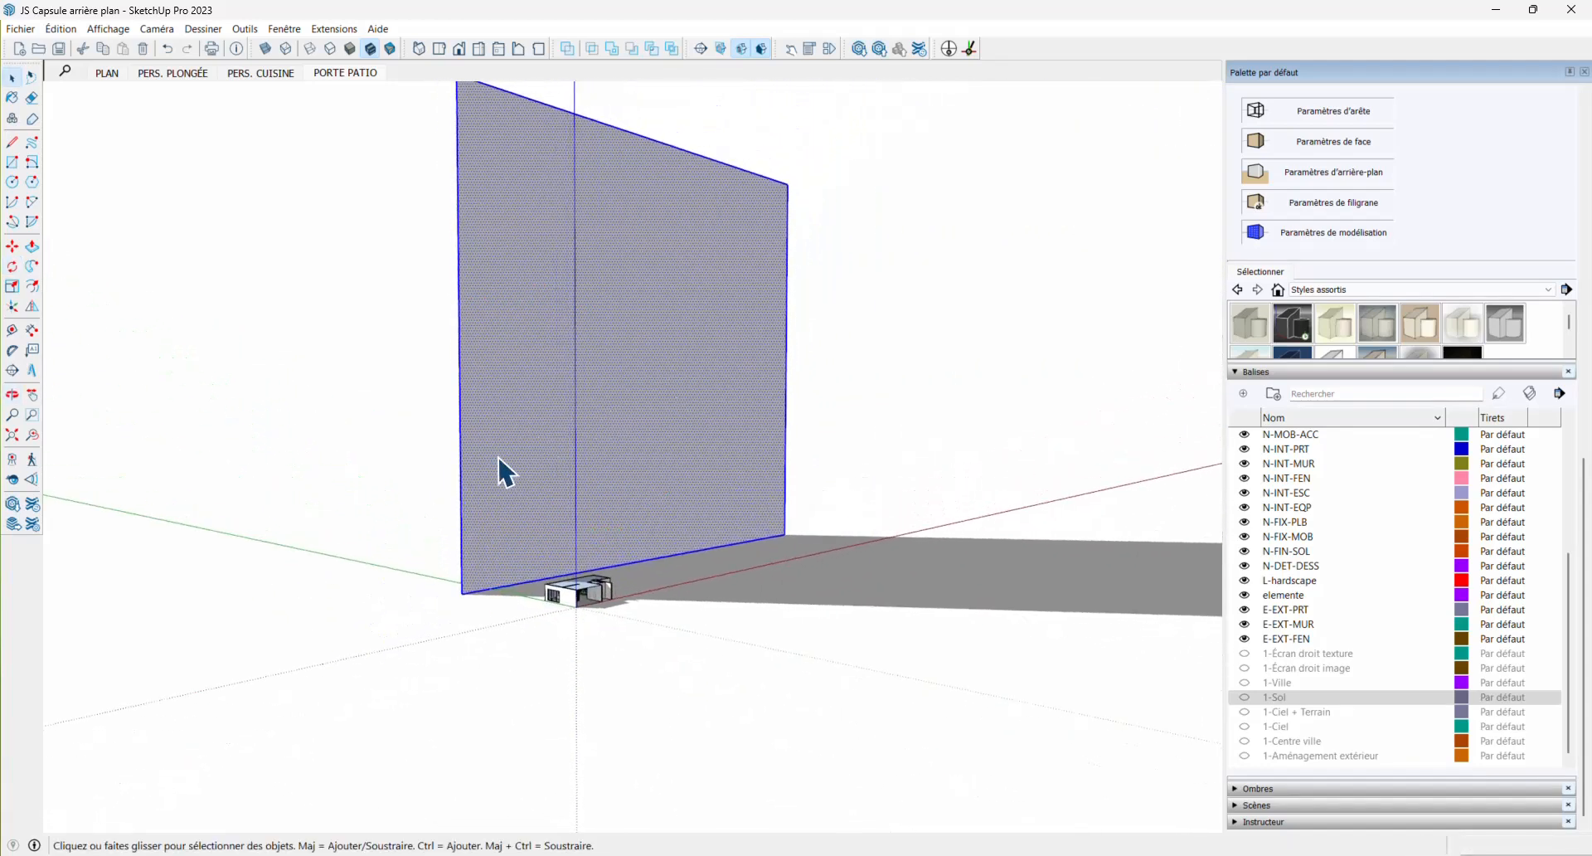
pyautogui.press('m')
pyautogui.click(523, 415)
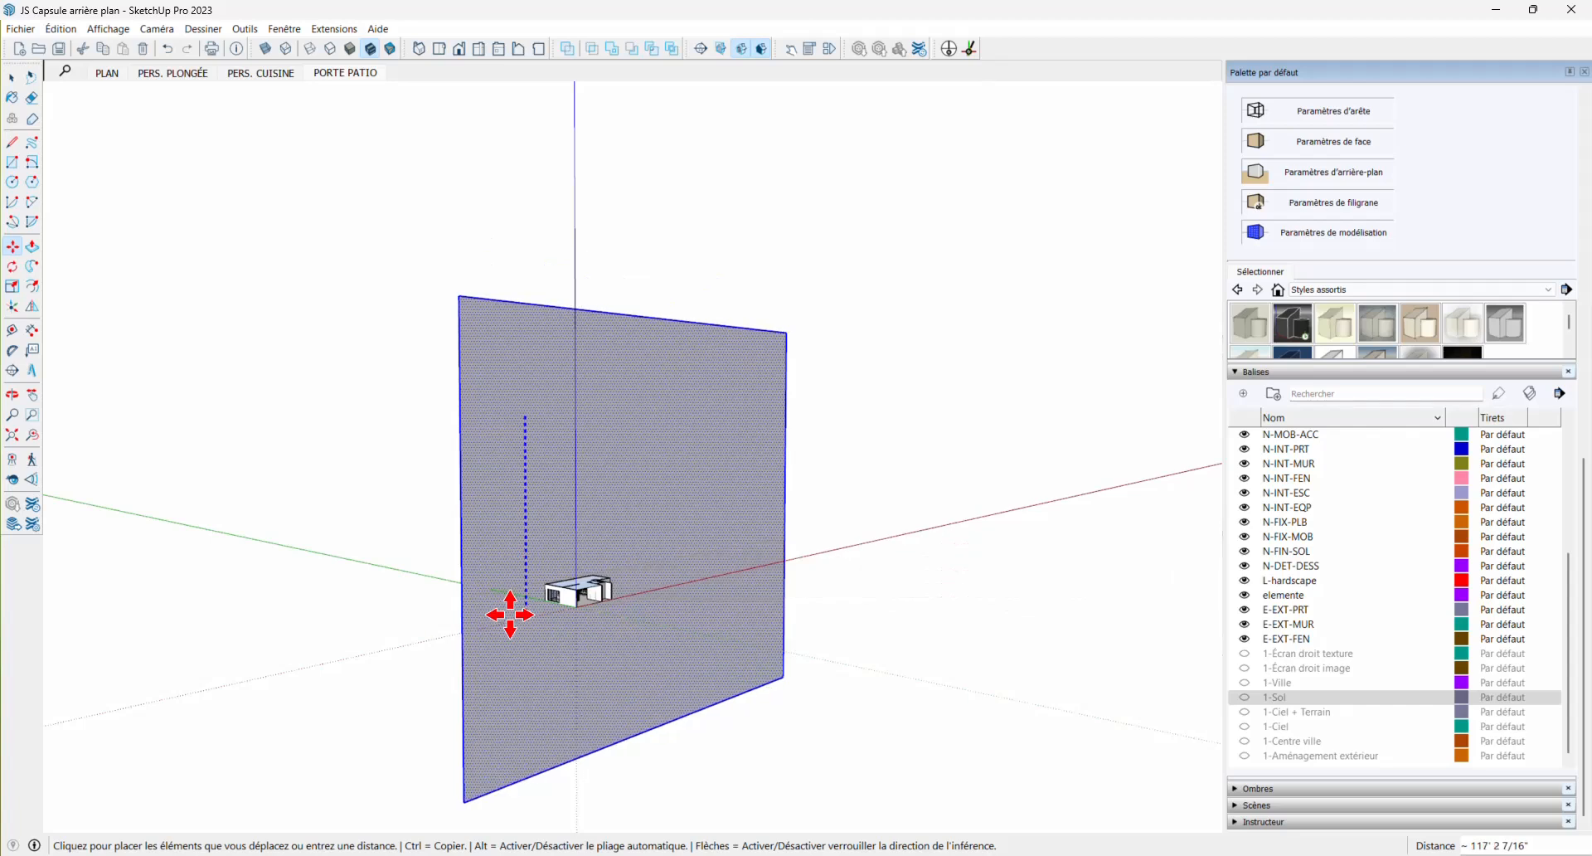
pyautogui.press('Escape')
pyautogui.press('space')
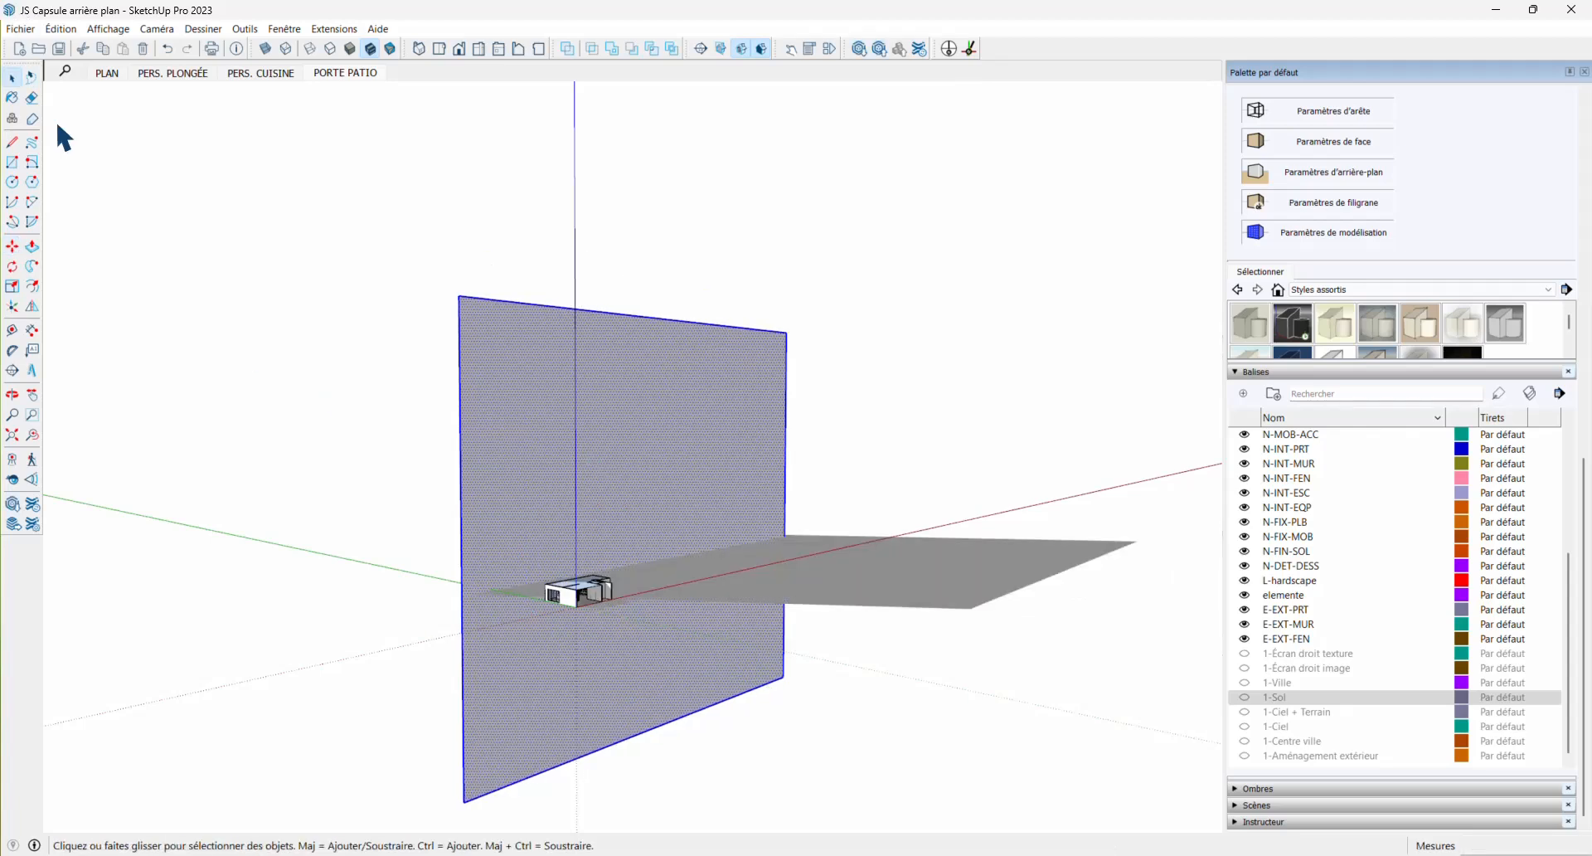
# Import Ciel.jpg as a texture and apply it to the upright rectangle, starting at its near vertical edge and spanning most of the face
pyautogui.click(20, 29)
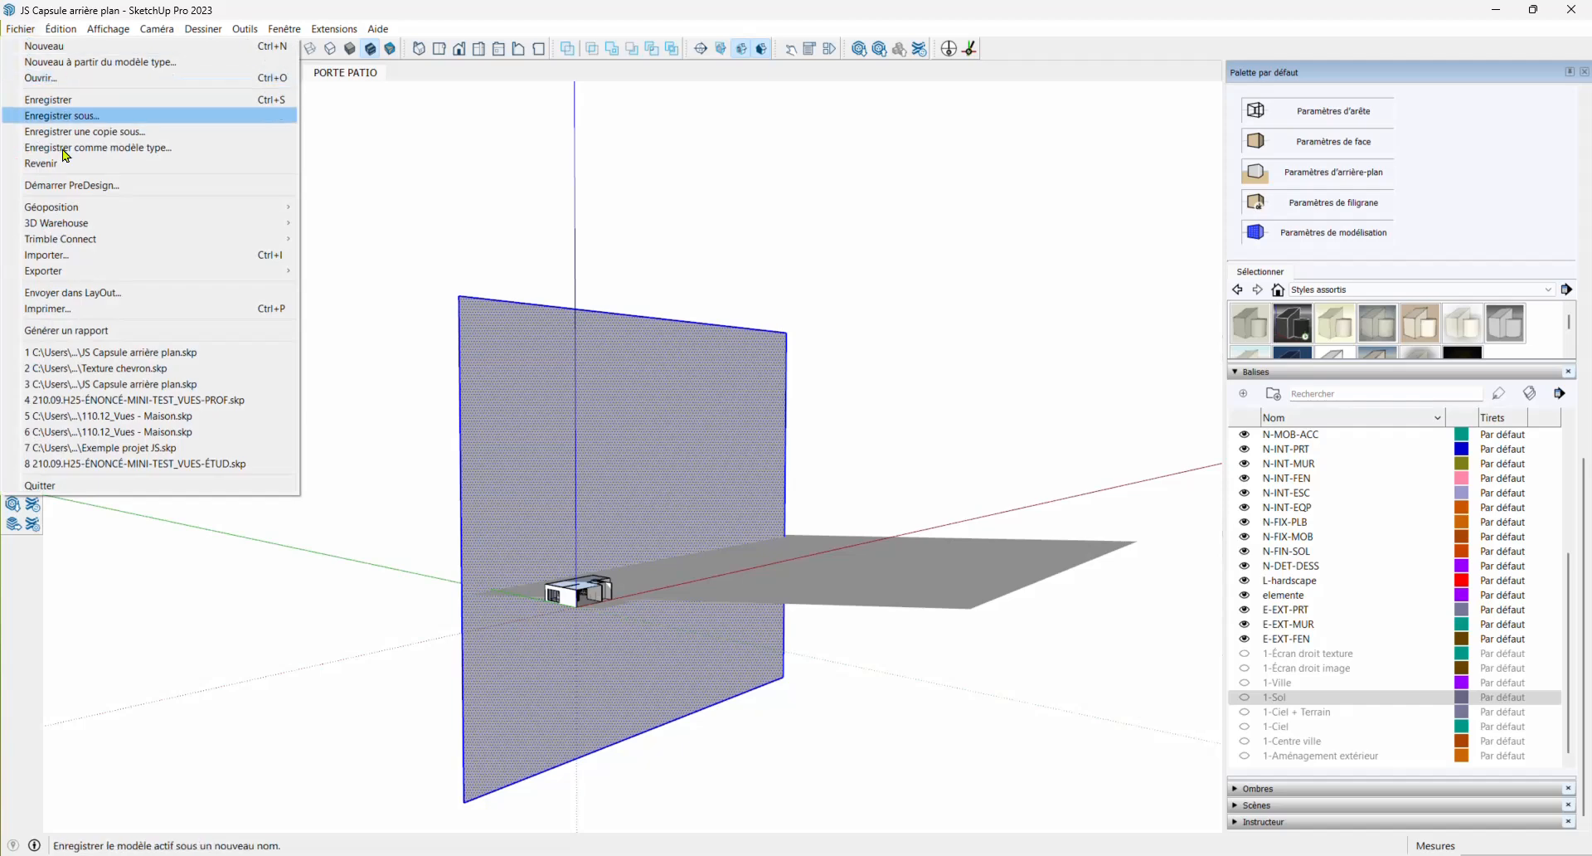
pyautogui.click(65, 262)
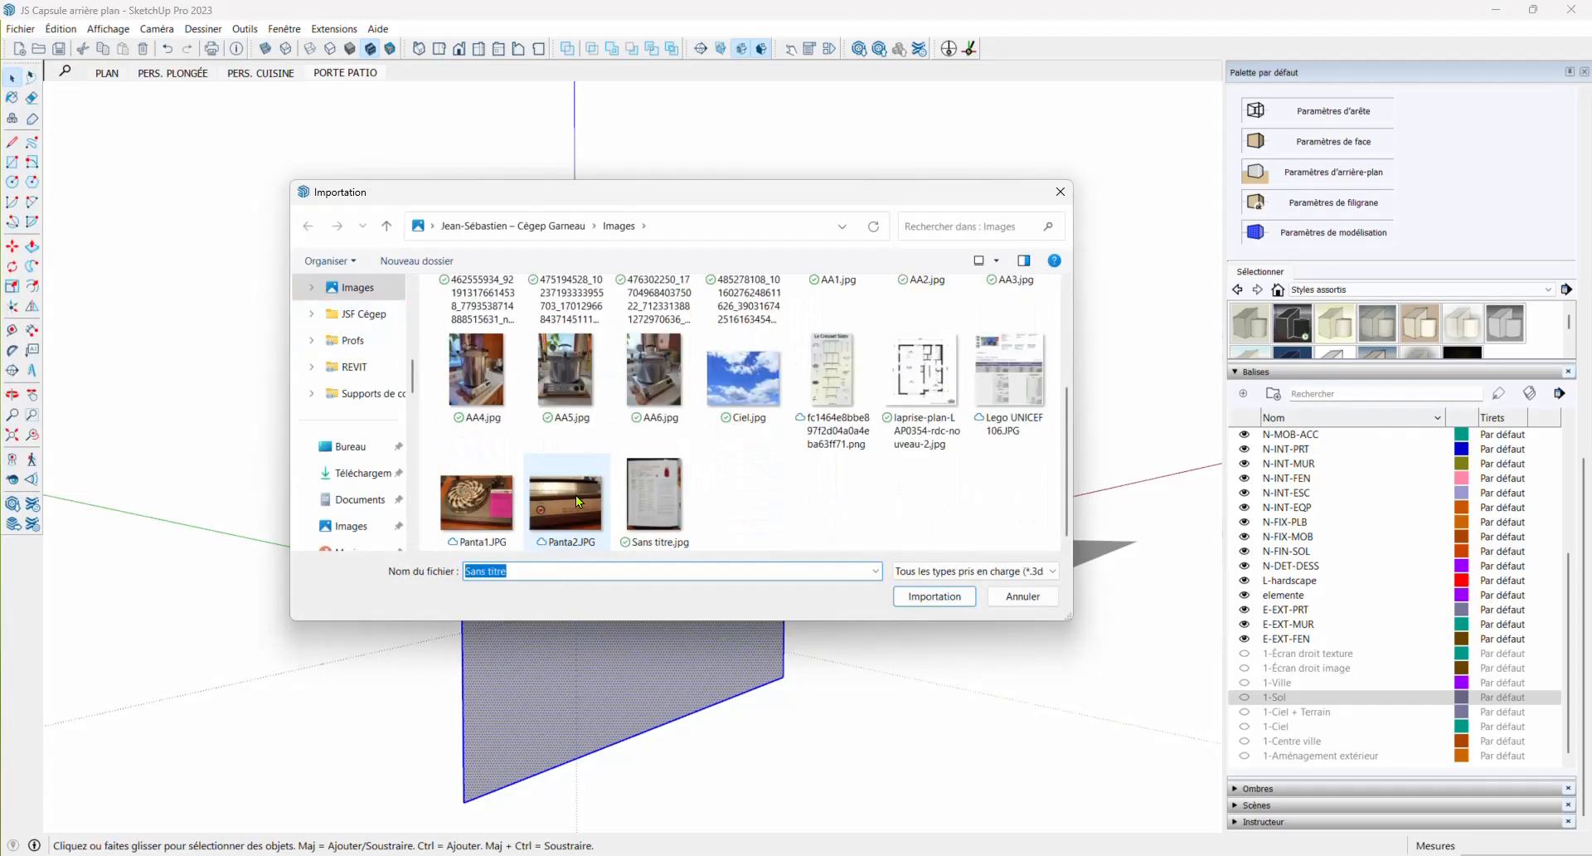
pyautogui.click(741, 386)
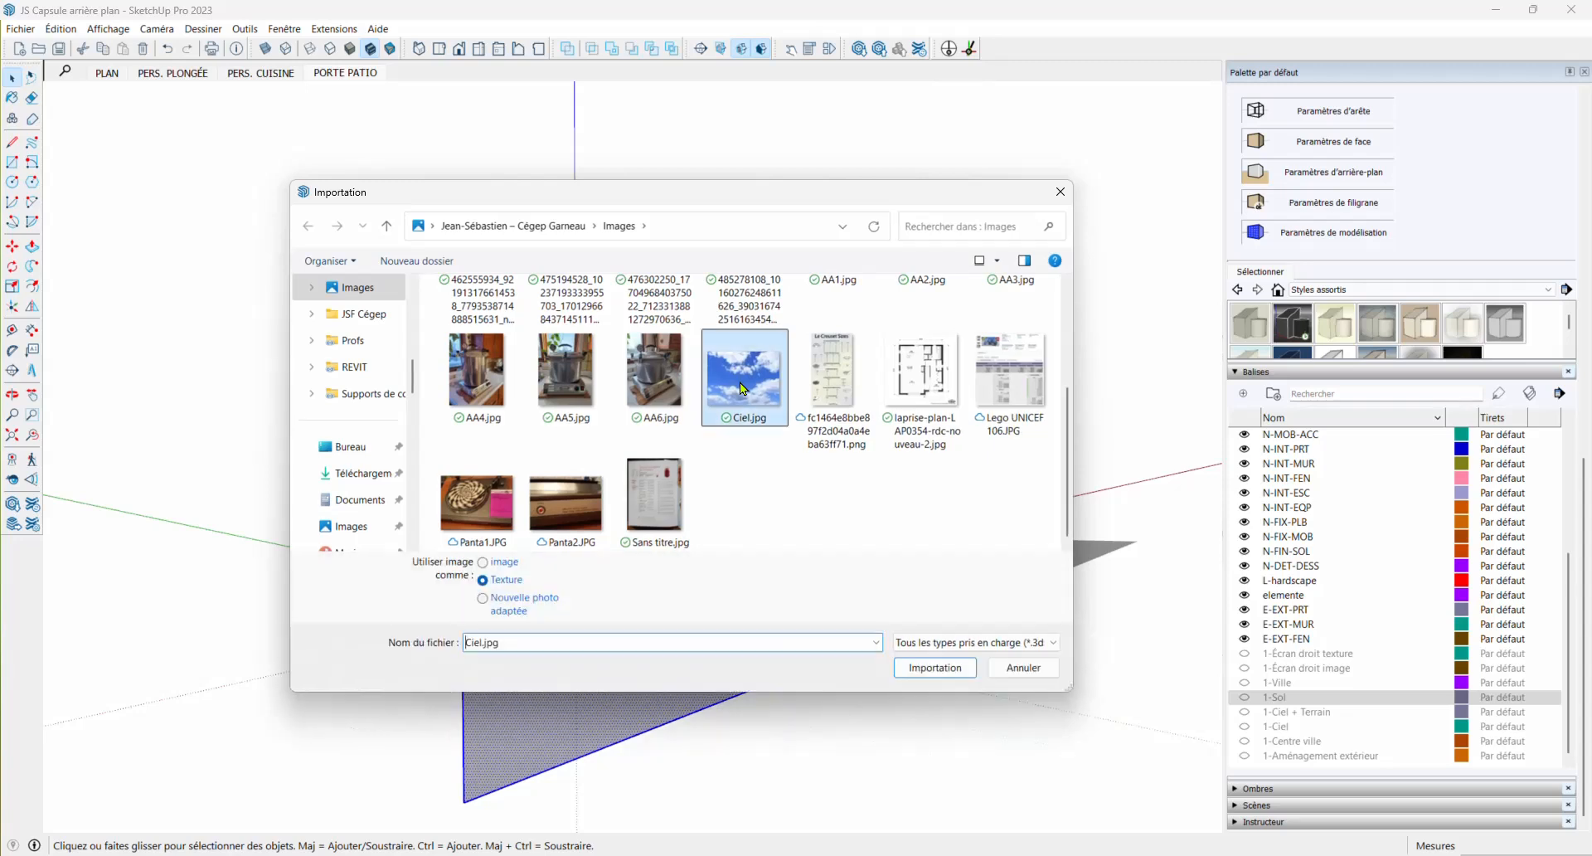
pyautogui.click(920, 668)
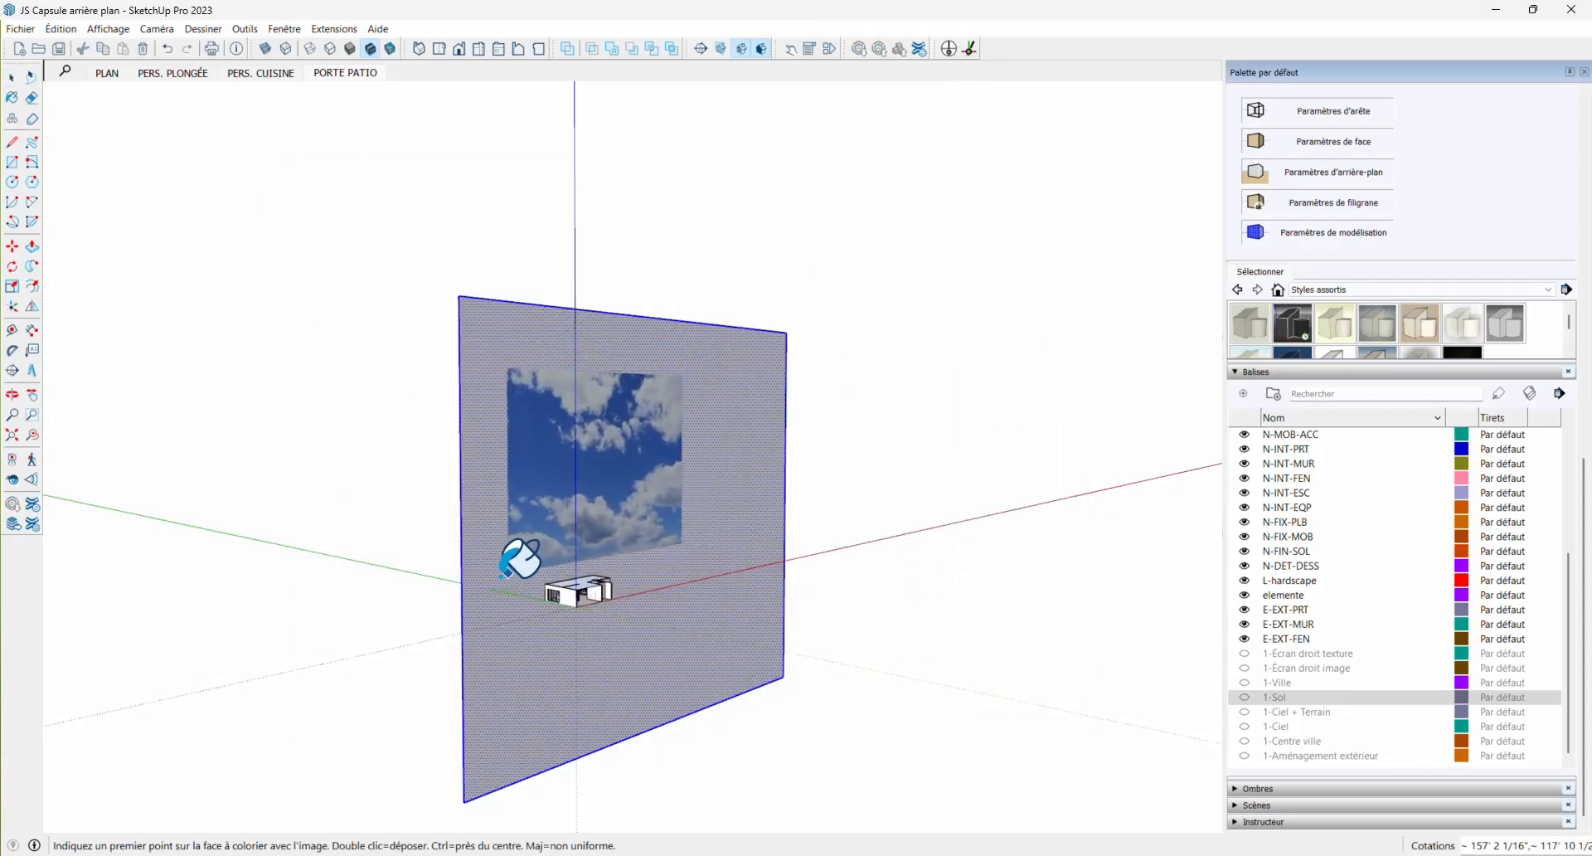
pyautogui.click(462, 623)
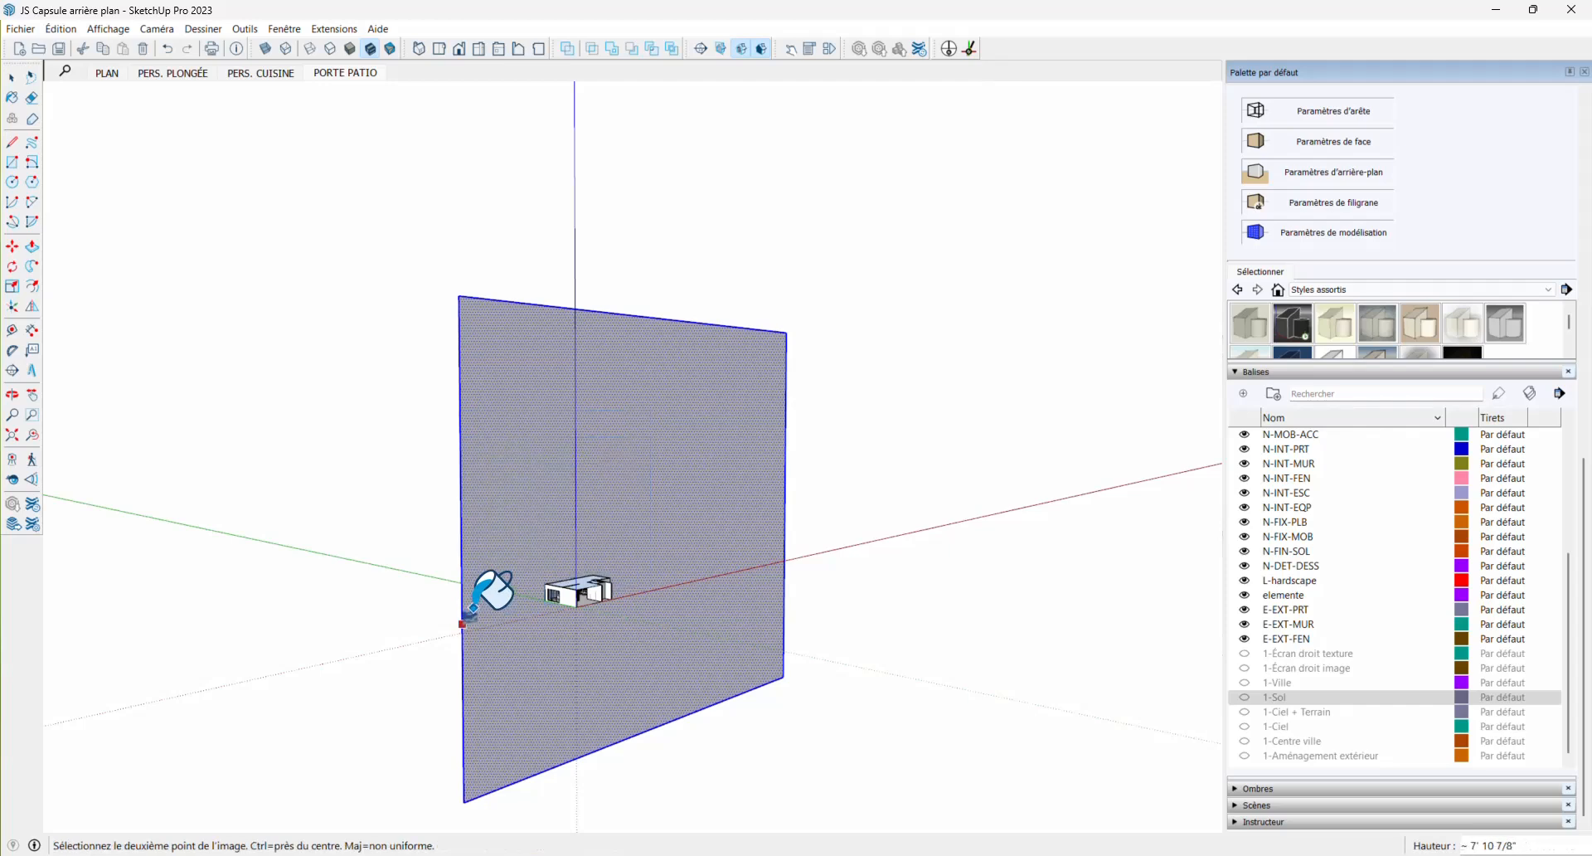
pyautogui.click(730, 378)
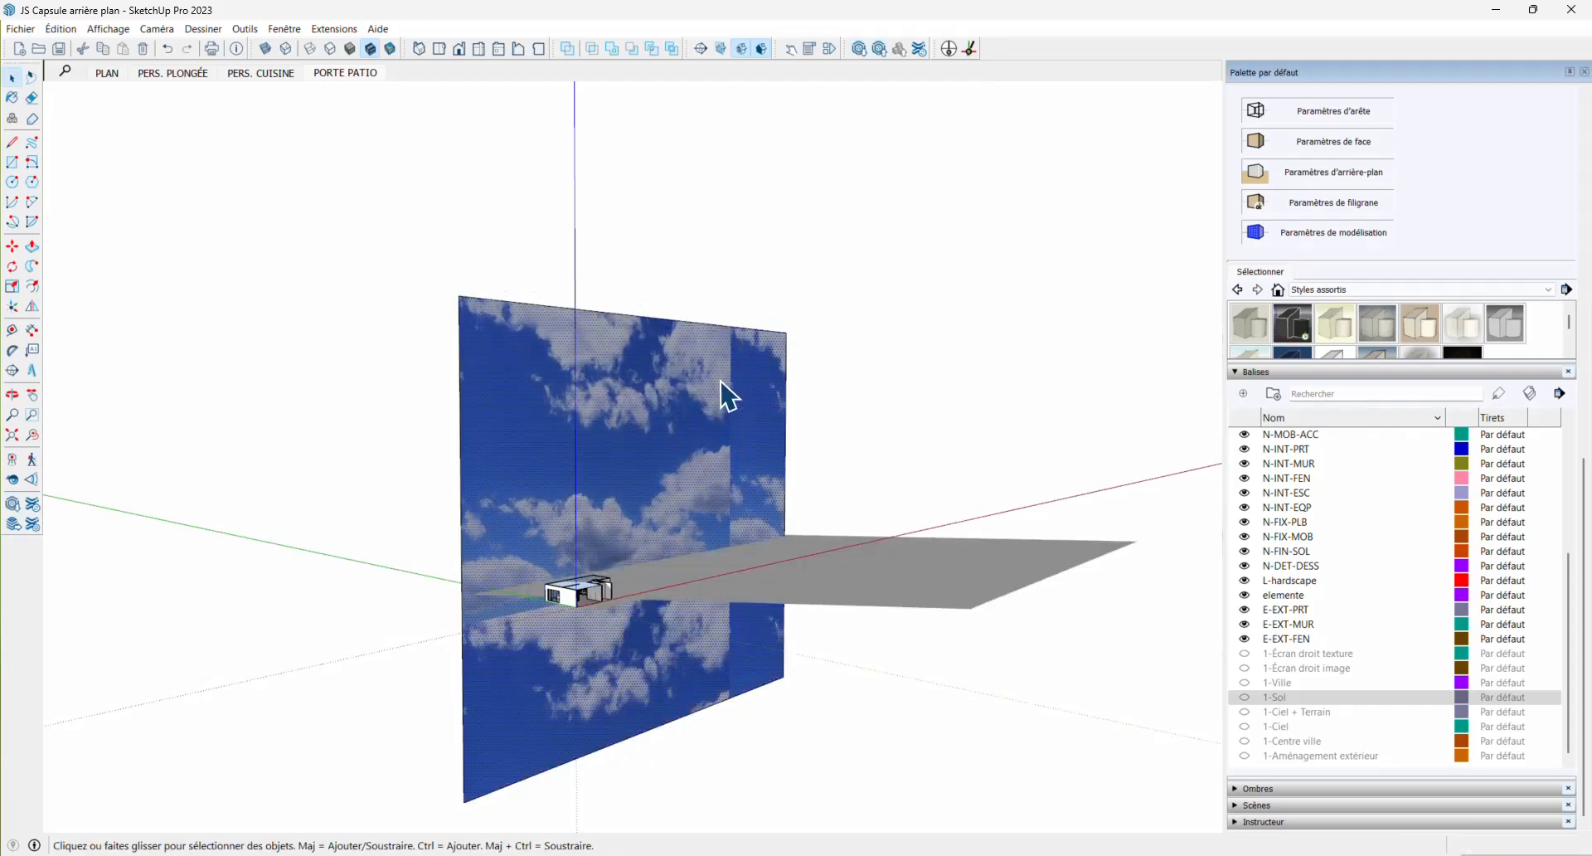
pyautogui.click(18, 29)
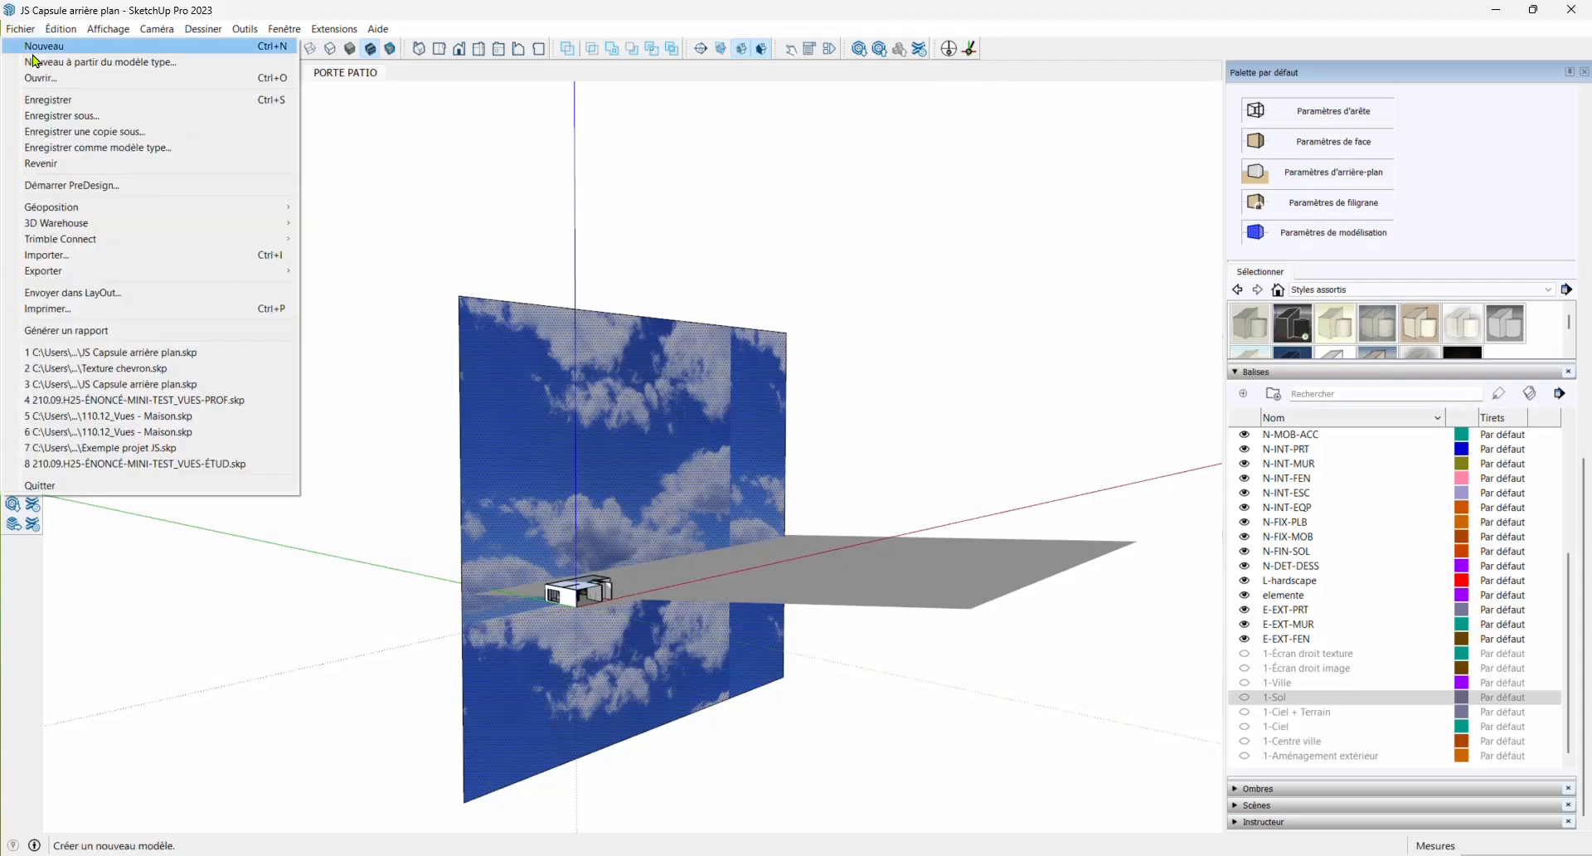
pyautogui.click(456, 237)
pyautogui.moveTo(582, 404); pyautogui.dragTo(581, 402, button='middle')
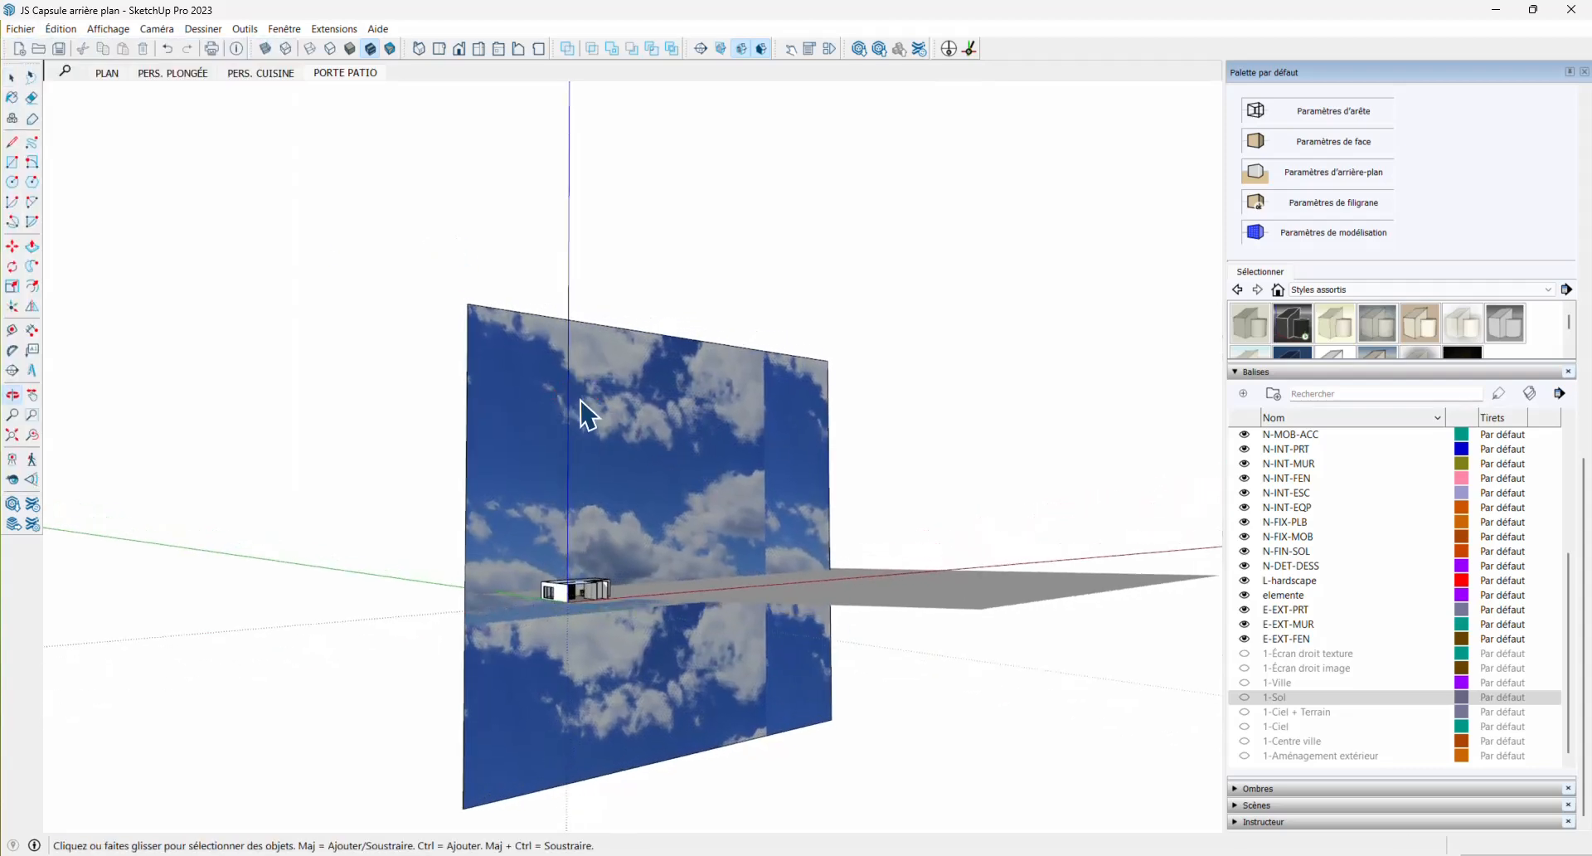
pyautogui.moveTo(620, 474); pyautogui.dragTo(646, 514, button='middle')
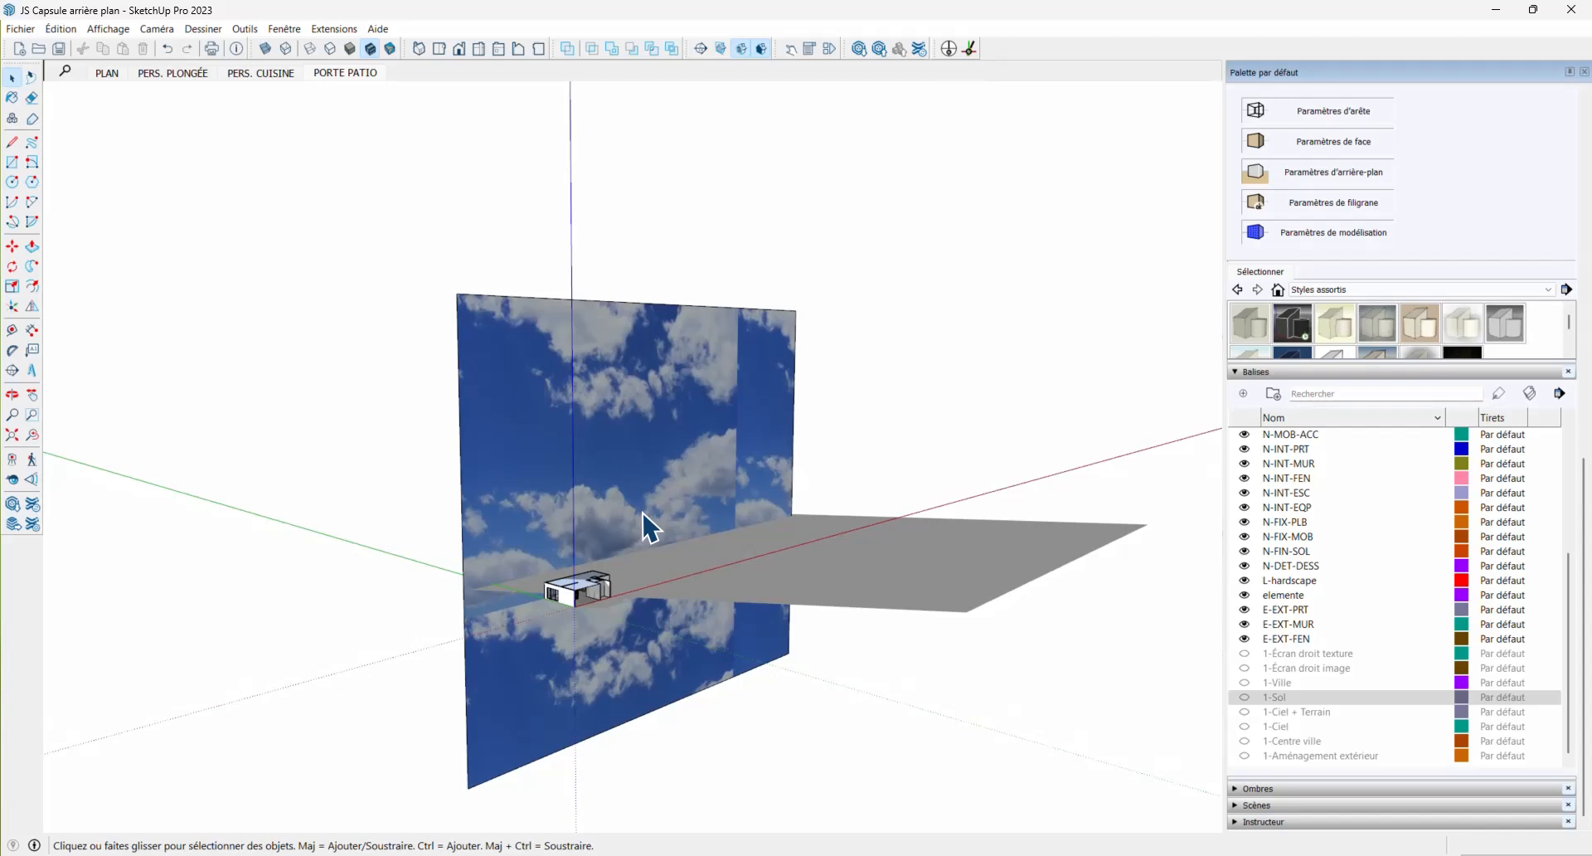
# Edit the sky texture's position on the upright rectangle, using the scale/rotate pin to shrink it slightly, and accept the adjustment
pyautogui.click(644, 467)
pyautogui.rightClick(642, 463)
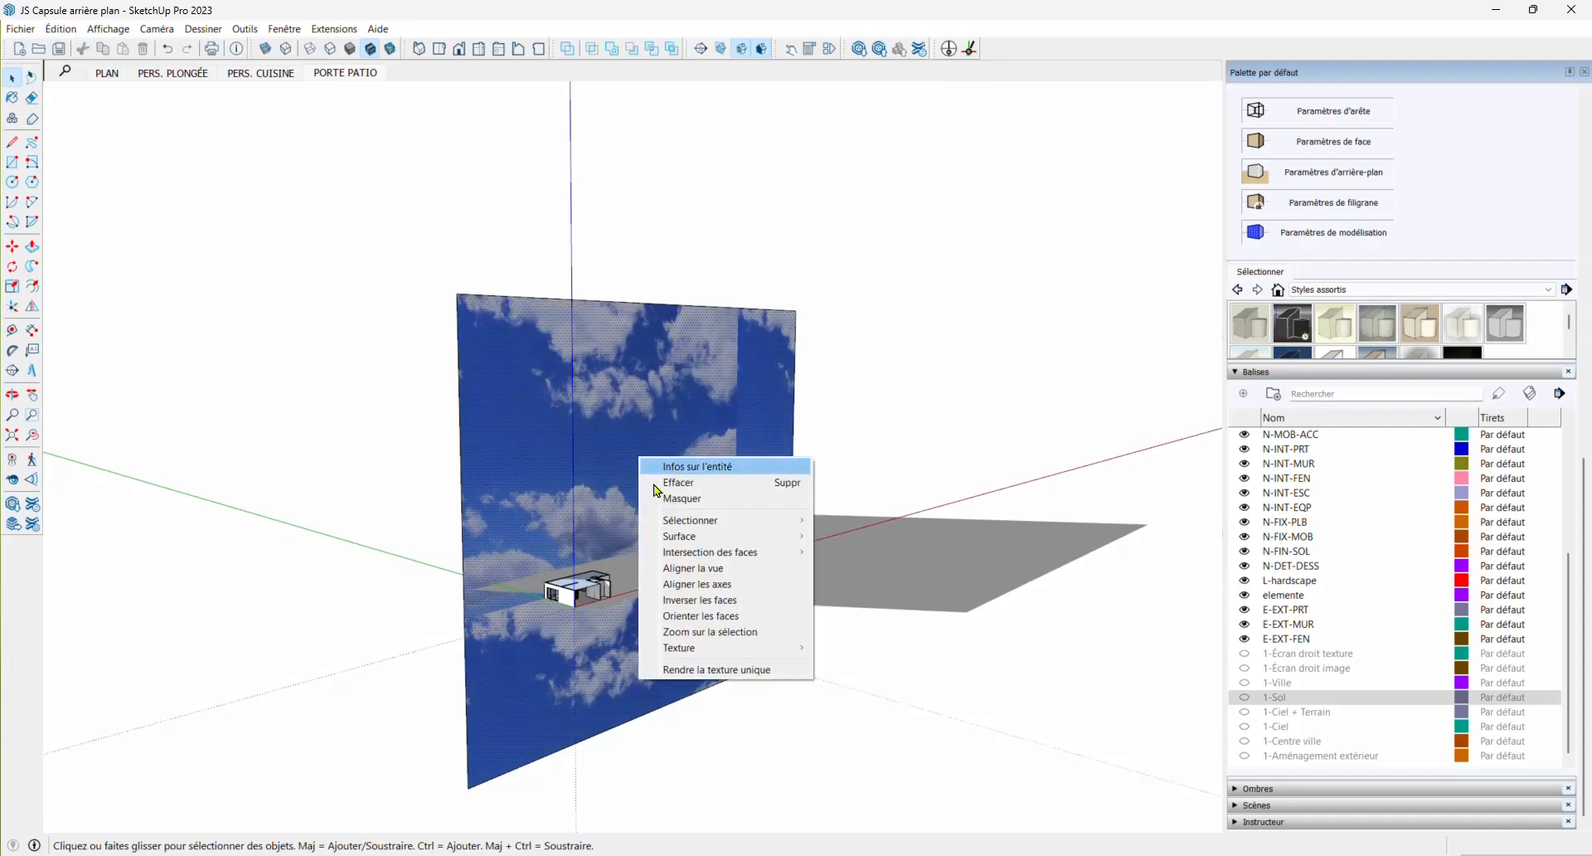
pyautogui.moveTo(682, 651)
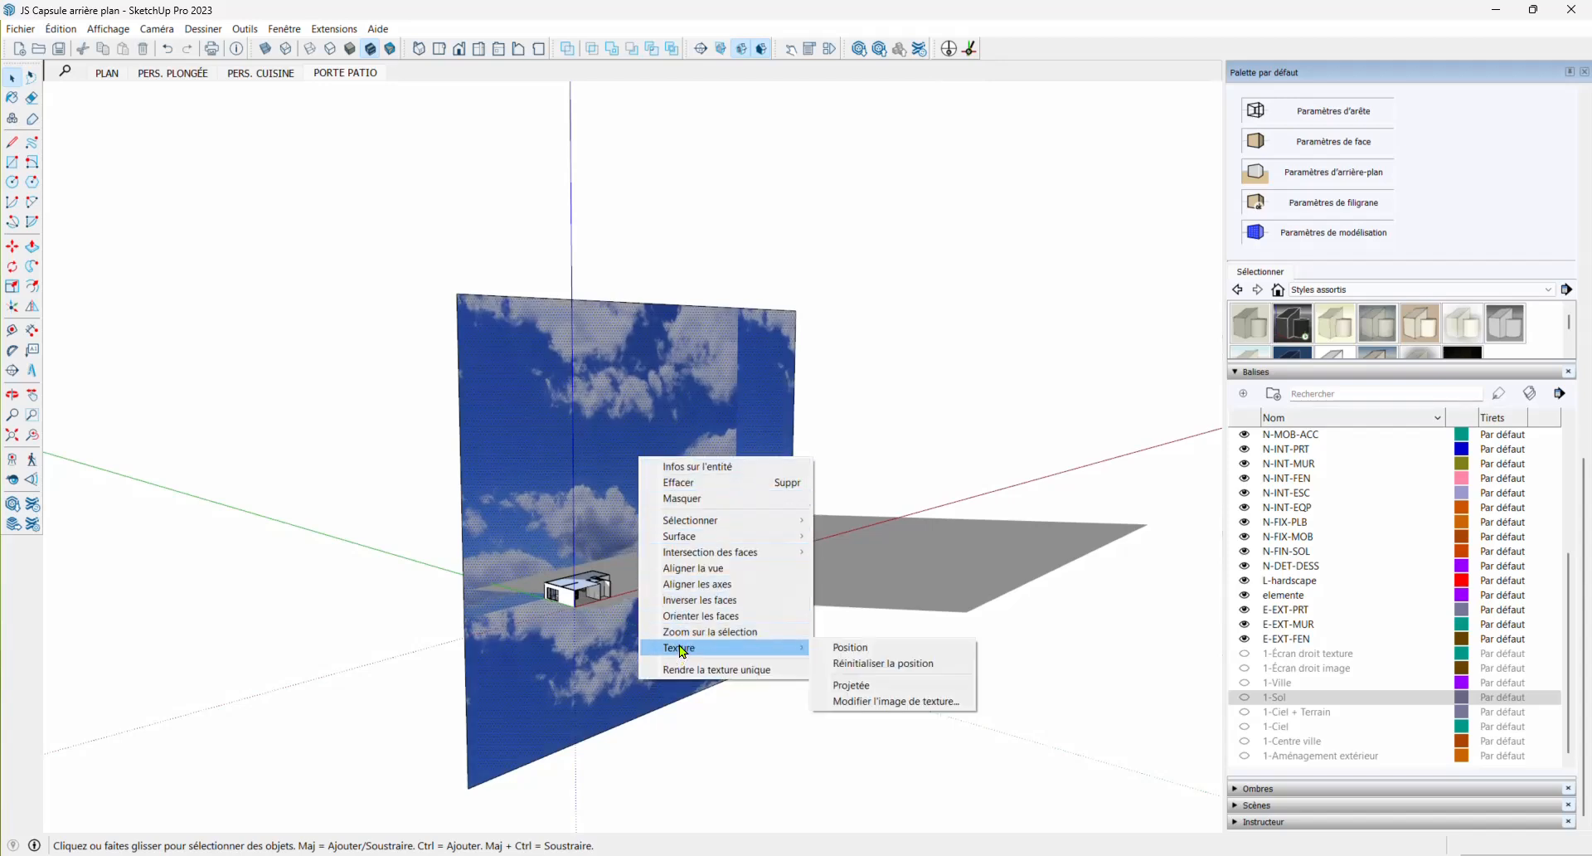
pyautogui.click(857, 650)
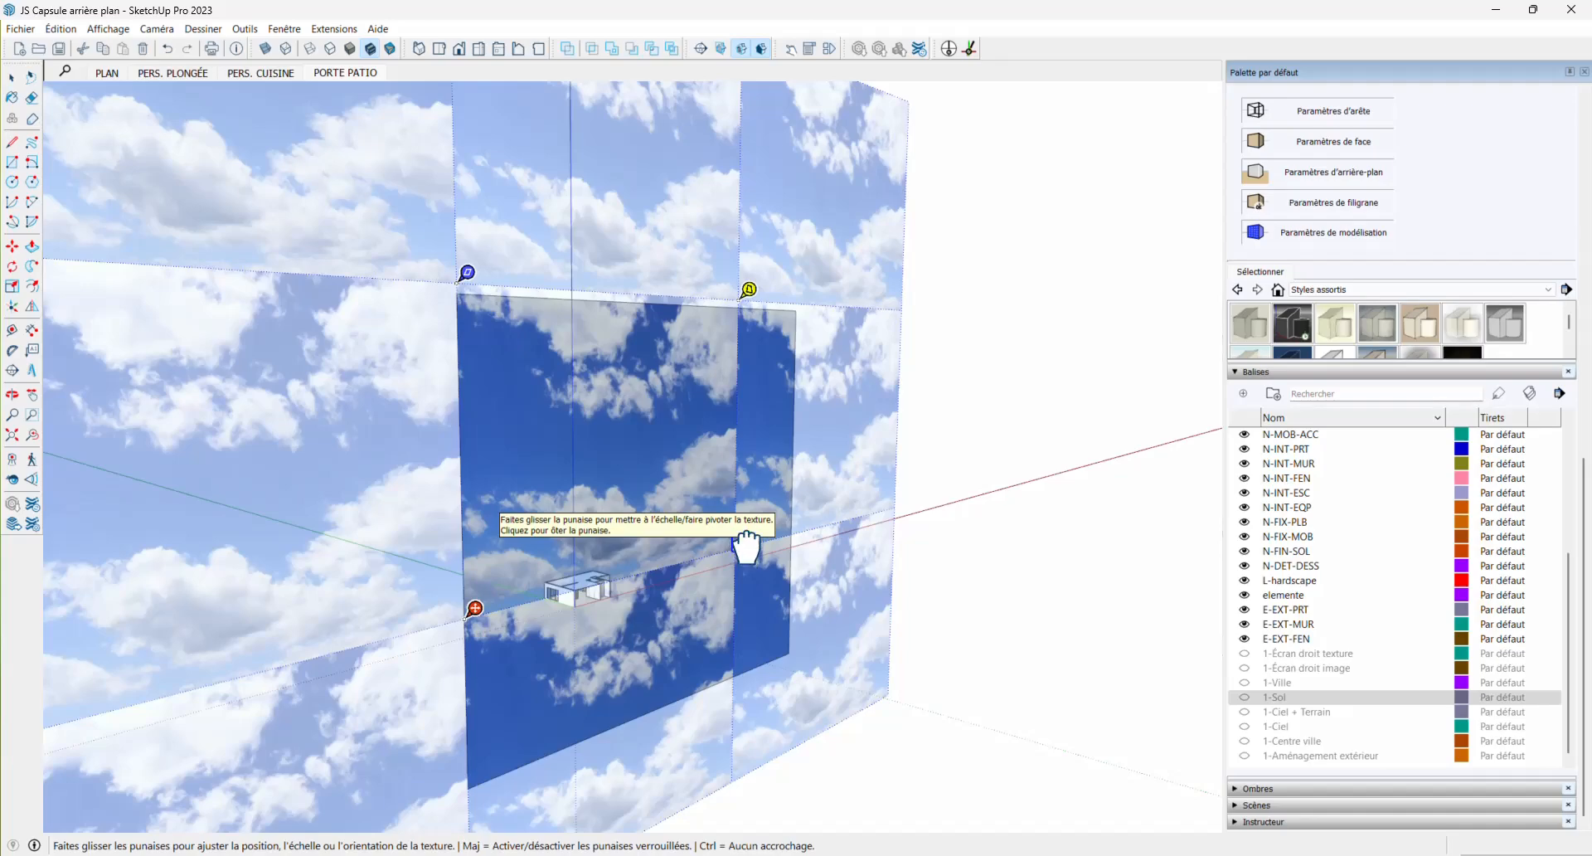
pyautogui.moveTo(746, 548); pyautogui.dragTo(700, 551)
pyautogui.click(1017, 445)
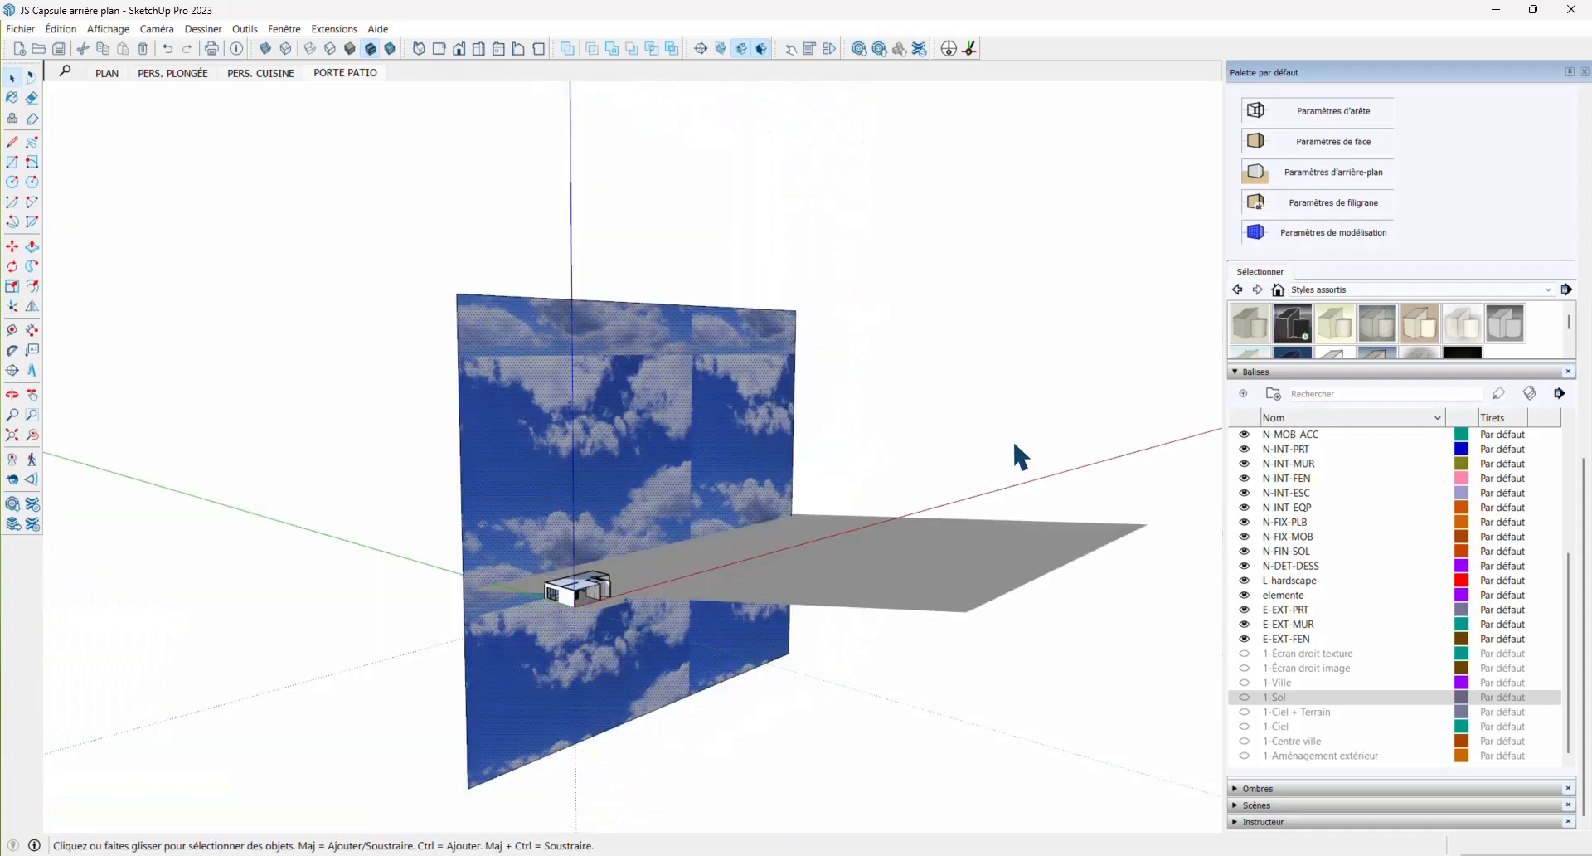
# Display the 1-Écran droit image tag to examine the options offered for its sky image, including Ombres, and hide the tag again
pyautogui.click(1246, 673)
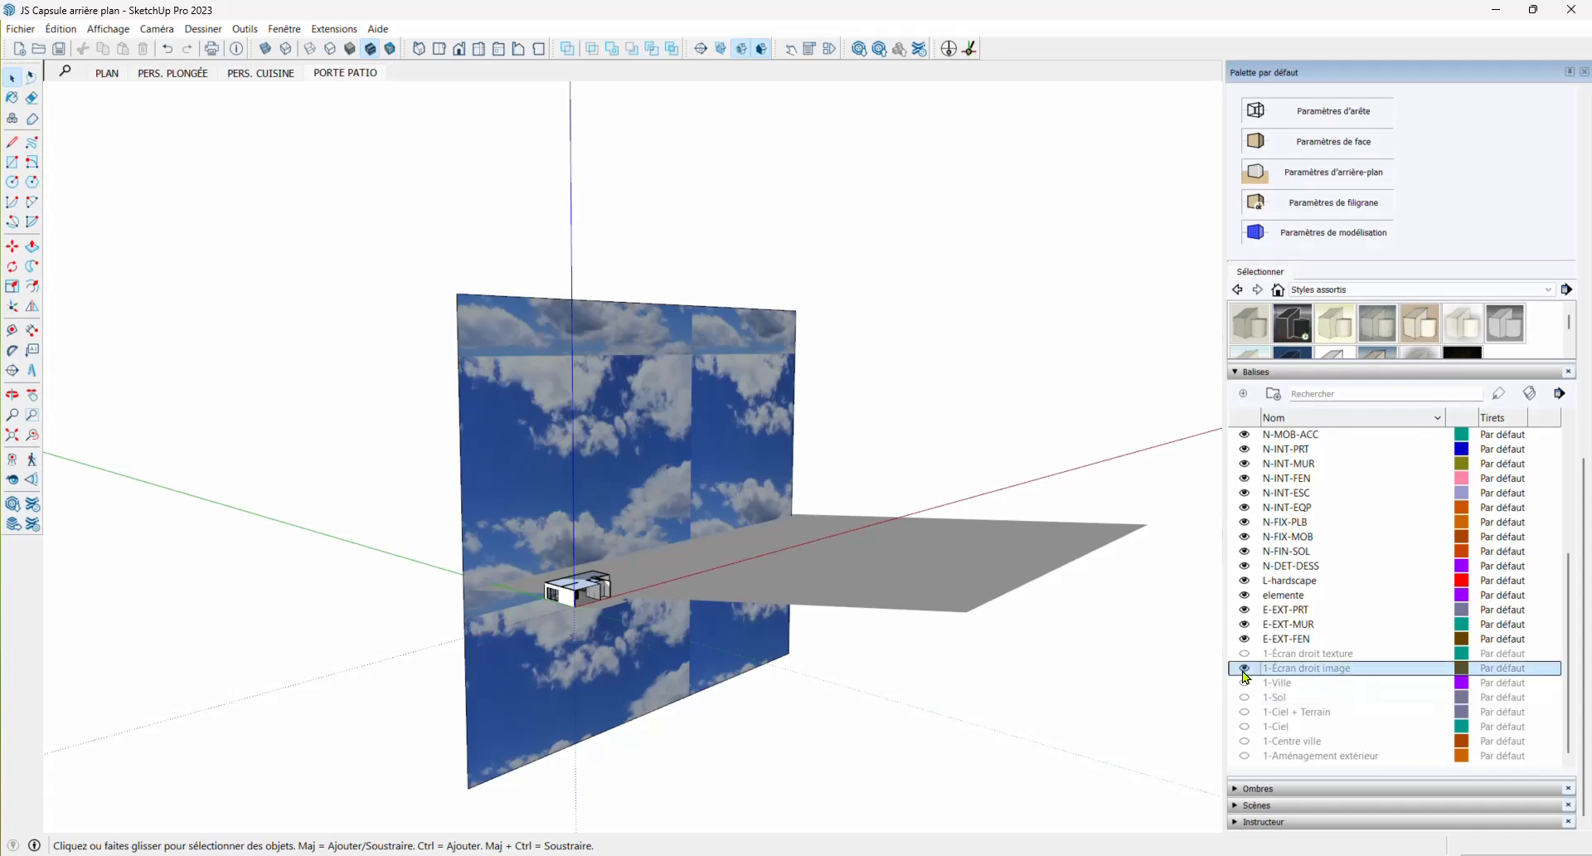
pyautogui.click(1245, 668)
pyautogui.moveTo(498, 534); pyautogui.dragTo(401, 640, button='middle')
pyautogui.scroll(6, 402, 640)
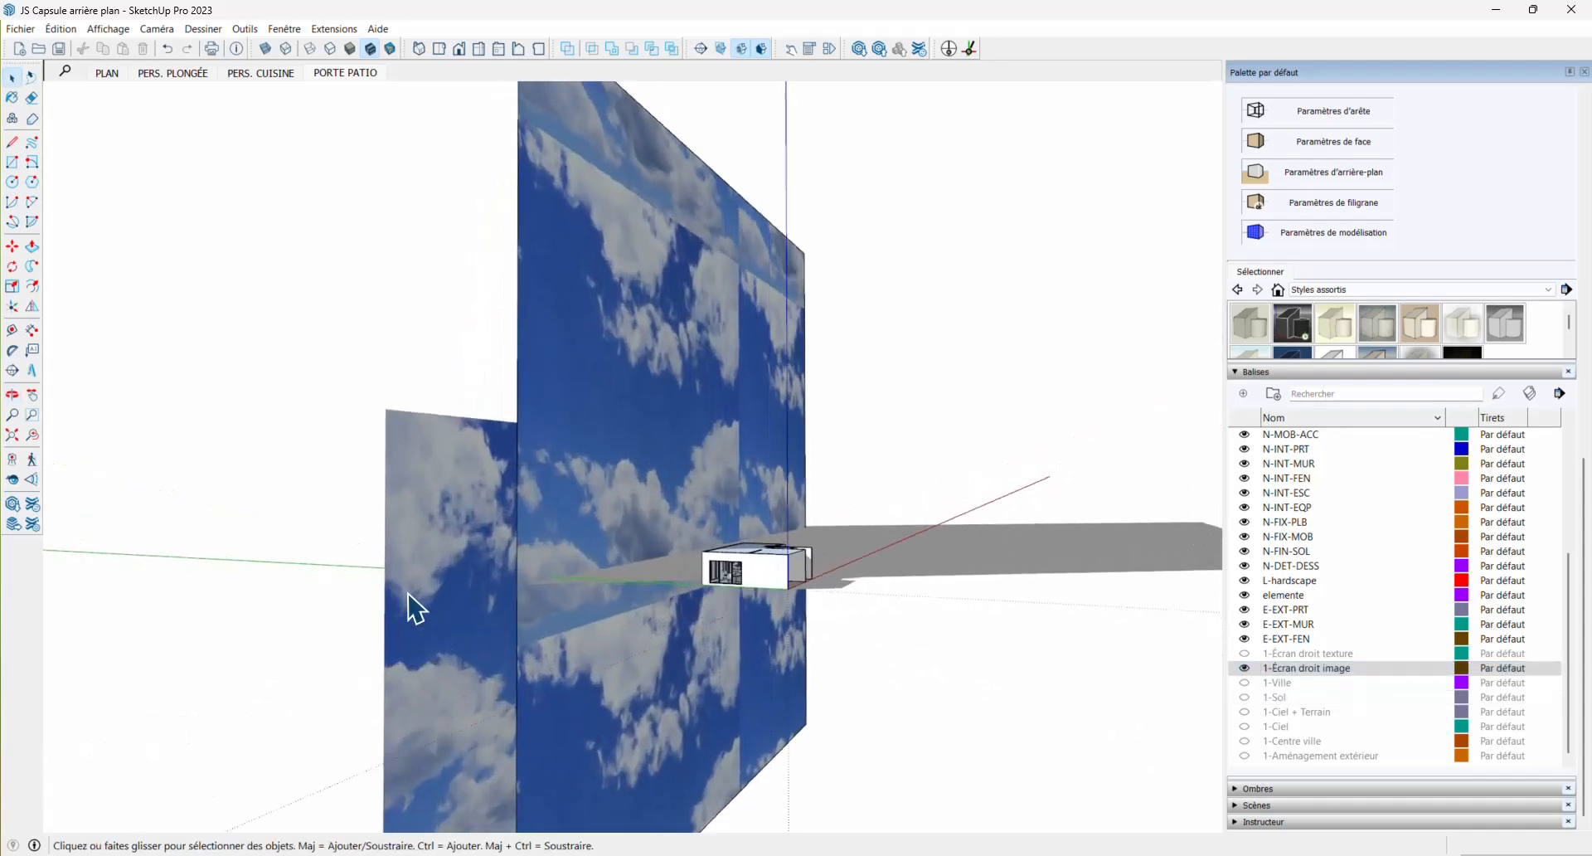
pyautogui.rightClick(429, 524)
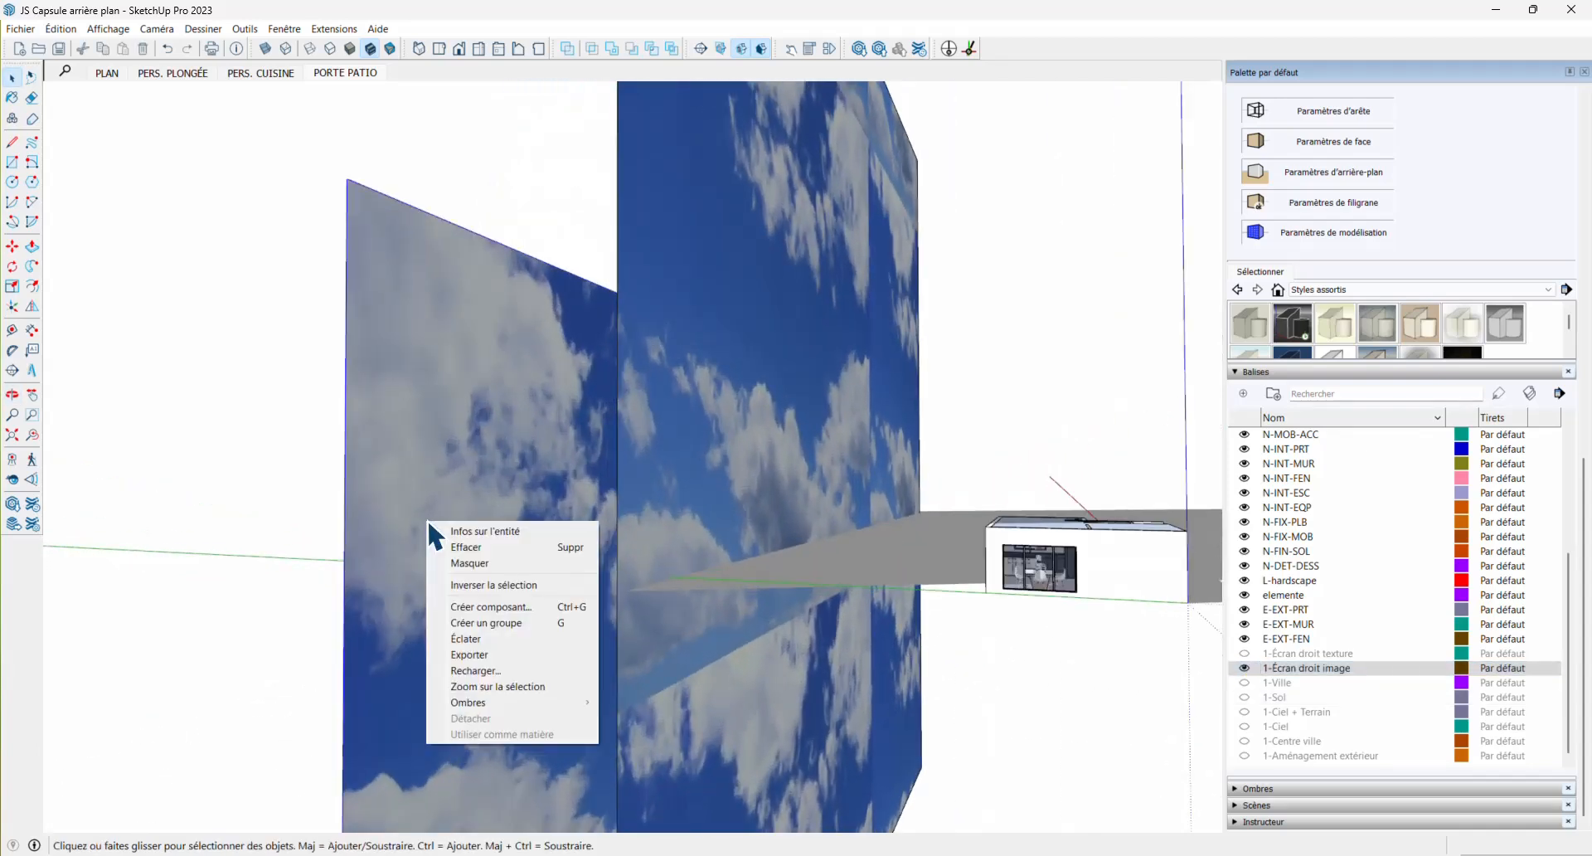
pyautogui.click(391, 492)
pyautogui.rightClick(391, 490)
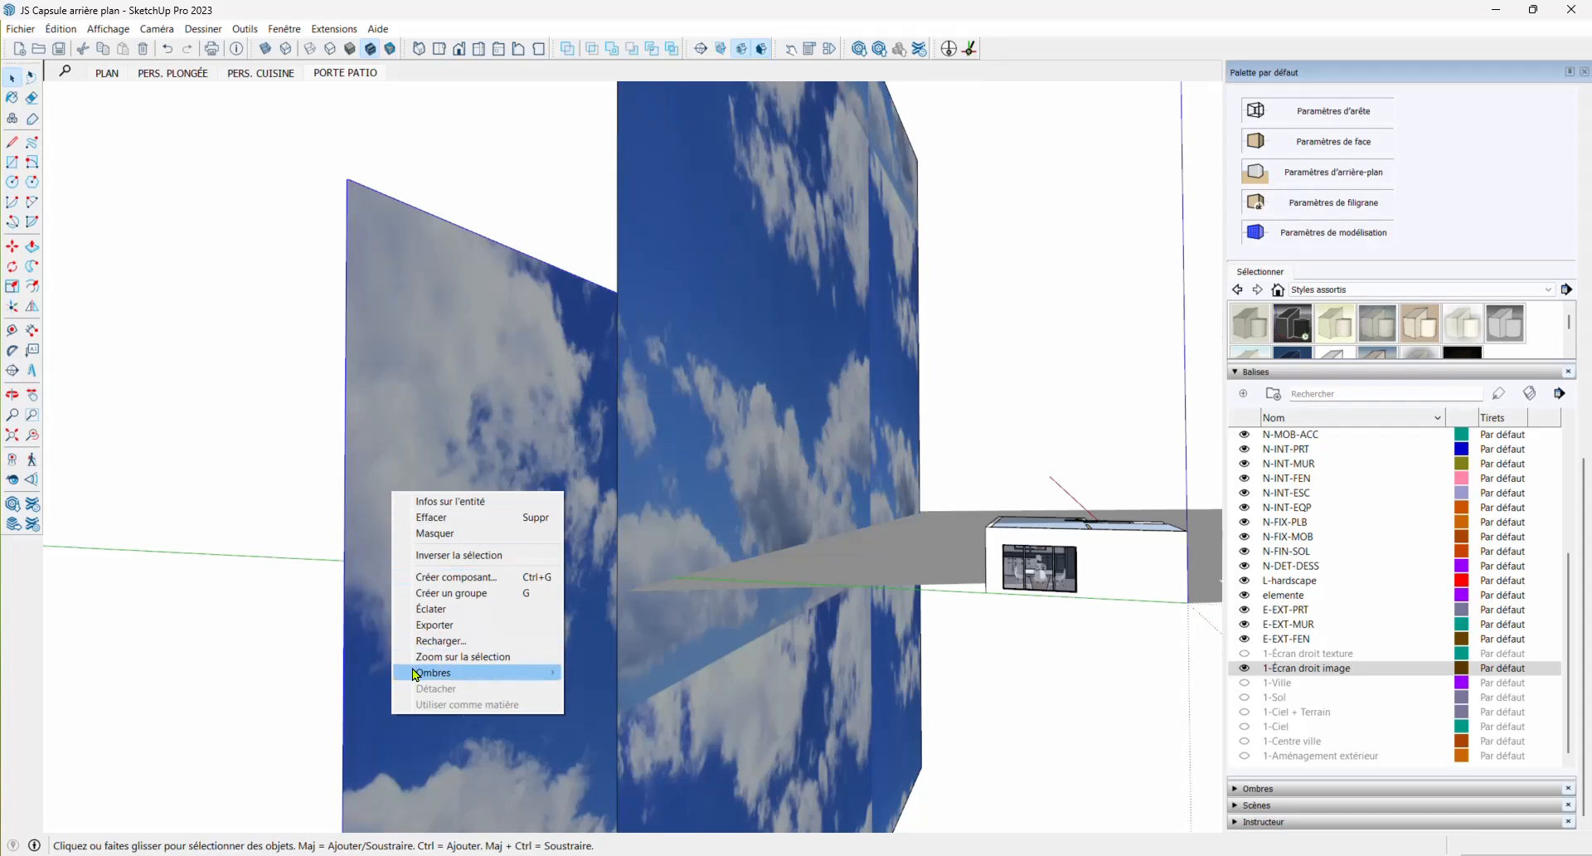
pyautogui.moveTo(431, 672)
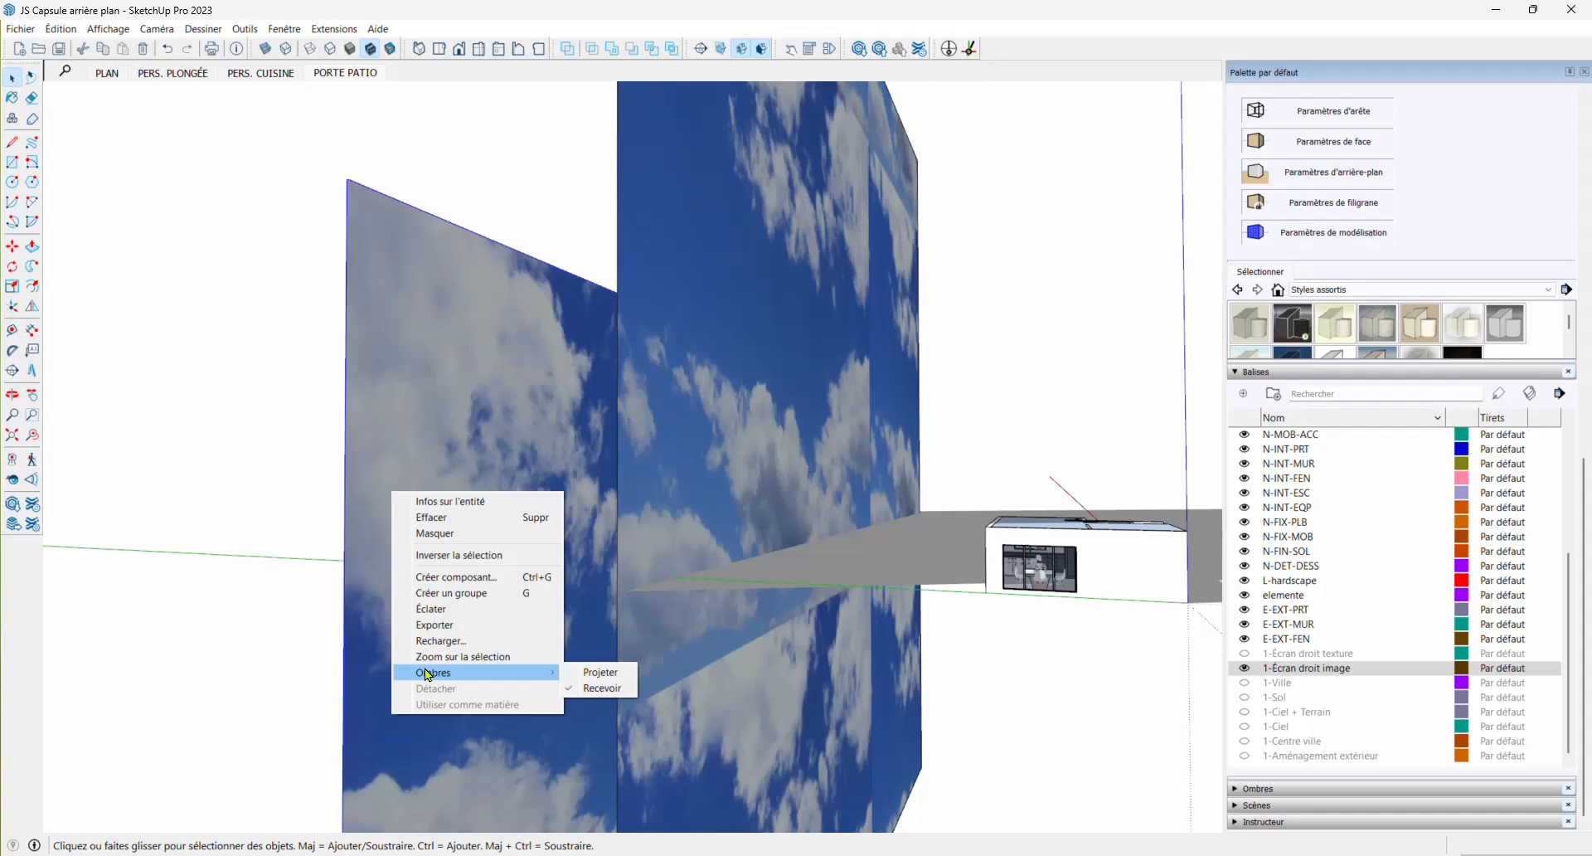
pyautogui.click(1244, 668)
pyautogui.scroll(-5, 331, 493)
pyautogui.moveTo(500, 585); pyautogui.dragTo(302, 696, button='middle')
pyautogui.scroll(-1, 302, 696)
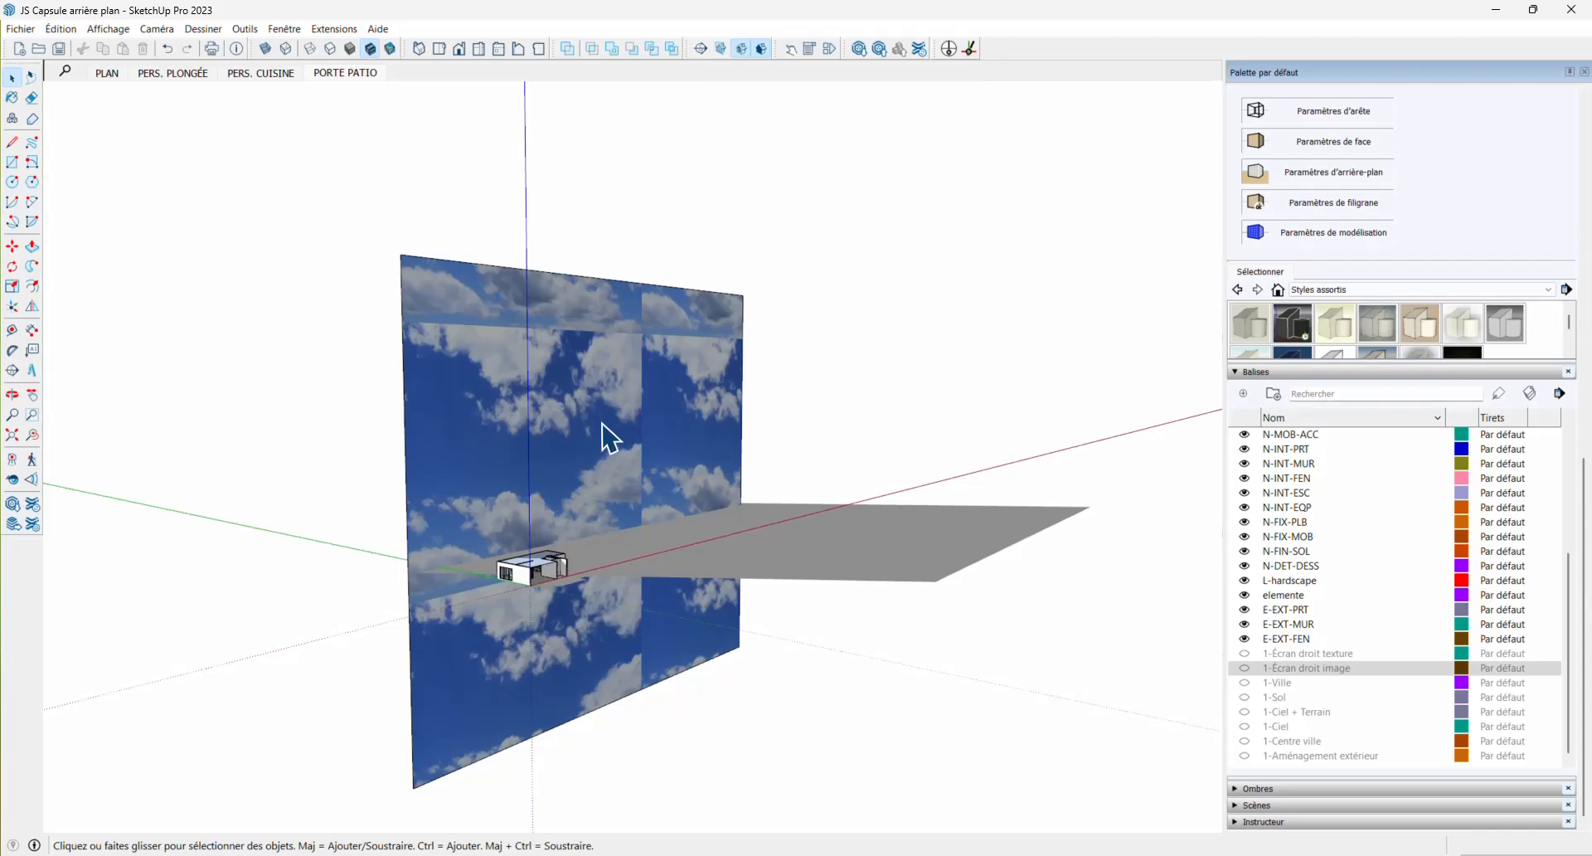
# Sample the Ciel material from the upright rectangle's face
pyautogui.scroll(4, 608, 437)
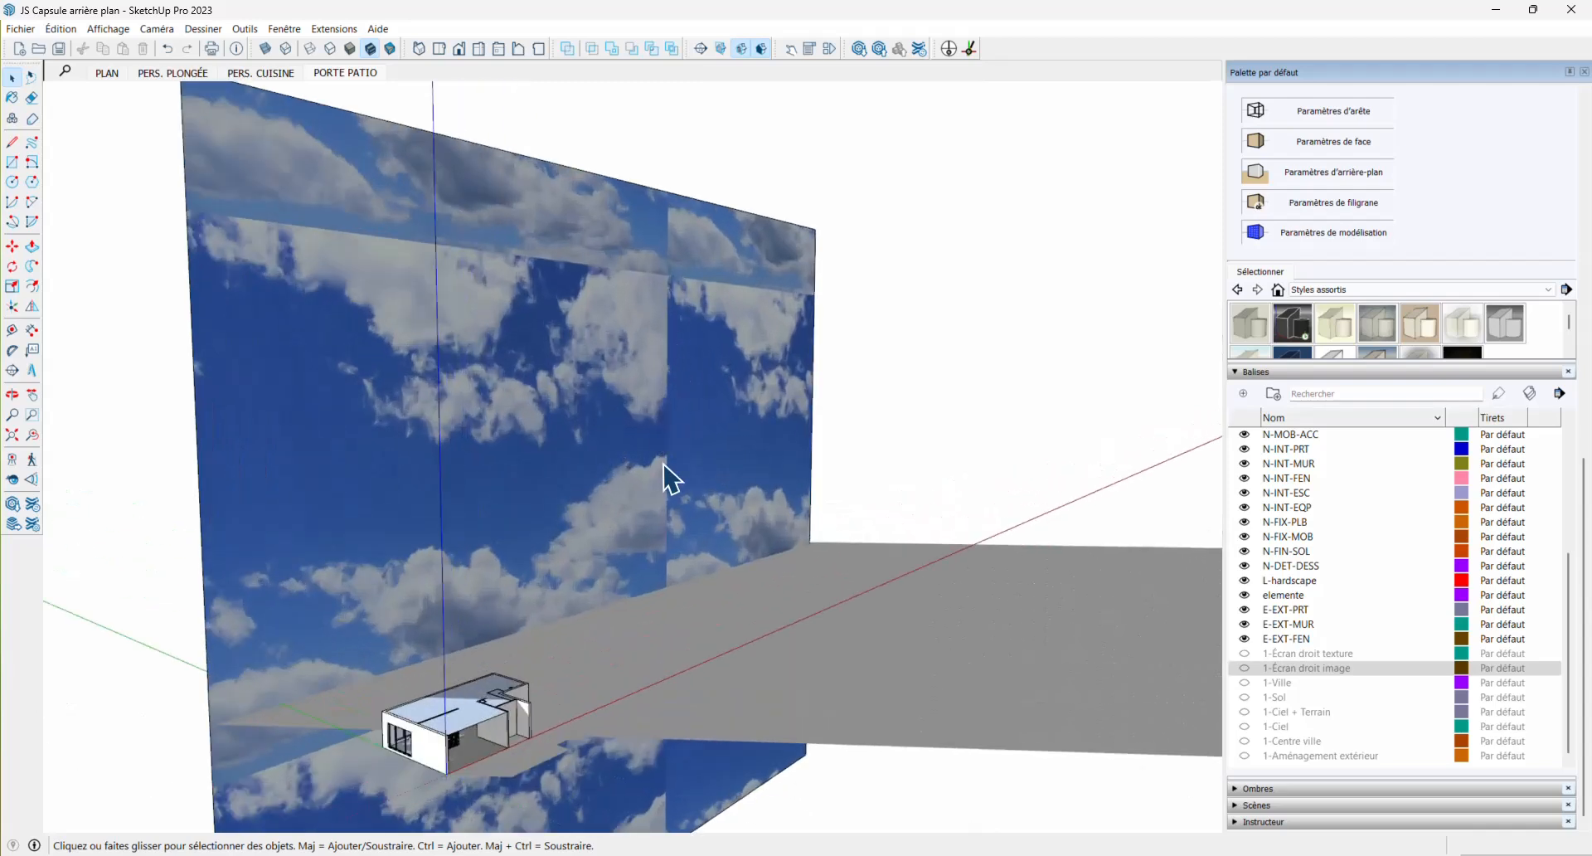
pyautogui.scroll(-2, 597, 406)
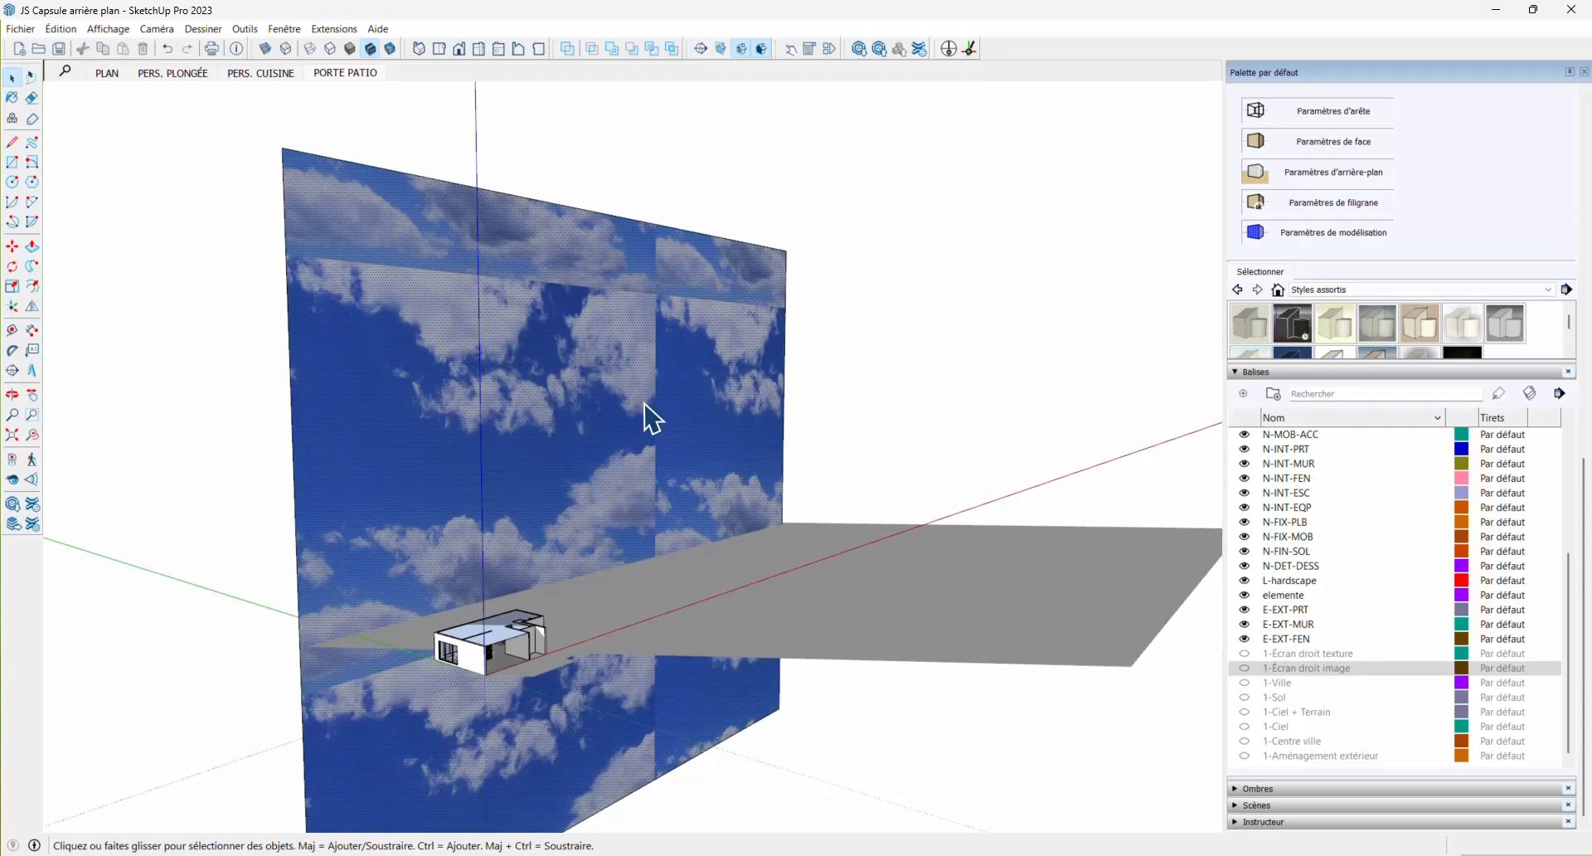
pyautogui.scroll(5, 1363, 237)
pyautogui.click(1325, 234)
pyautogui.scroll(4, 1331, 261)
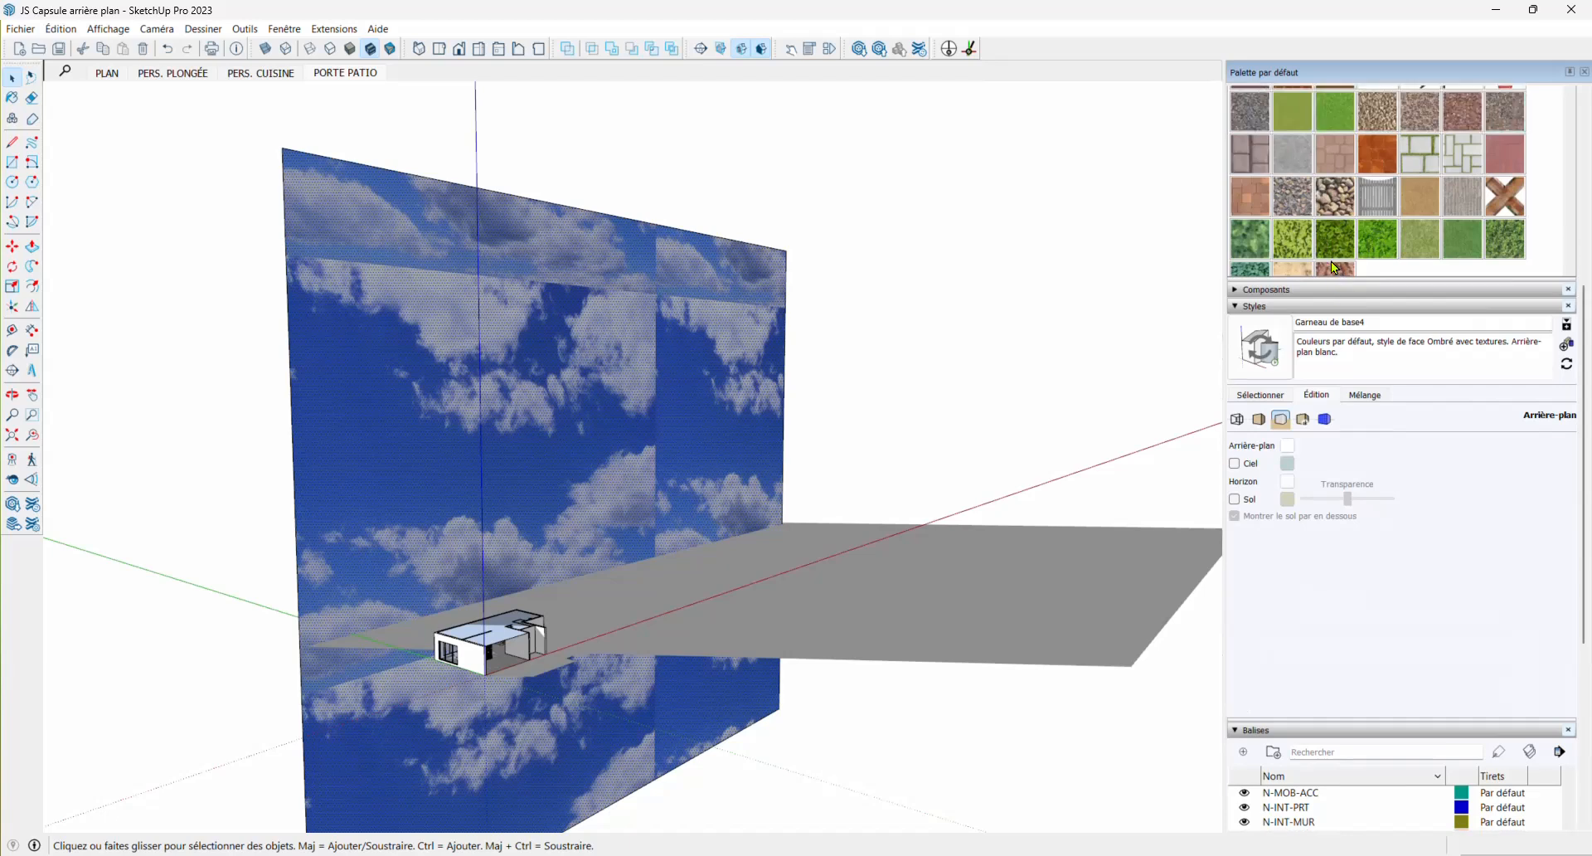
pyautogui.scroll(1, 1509, 292)
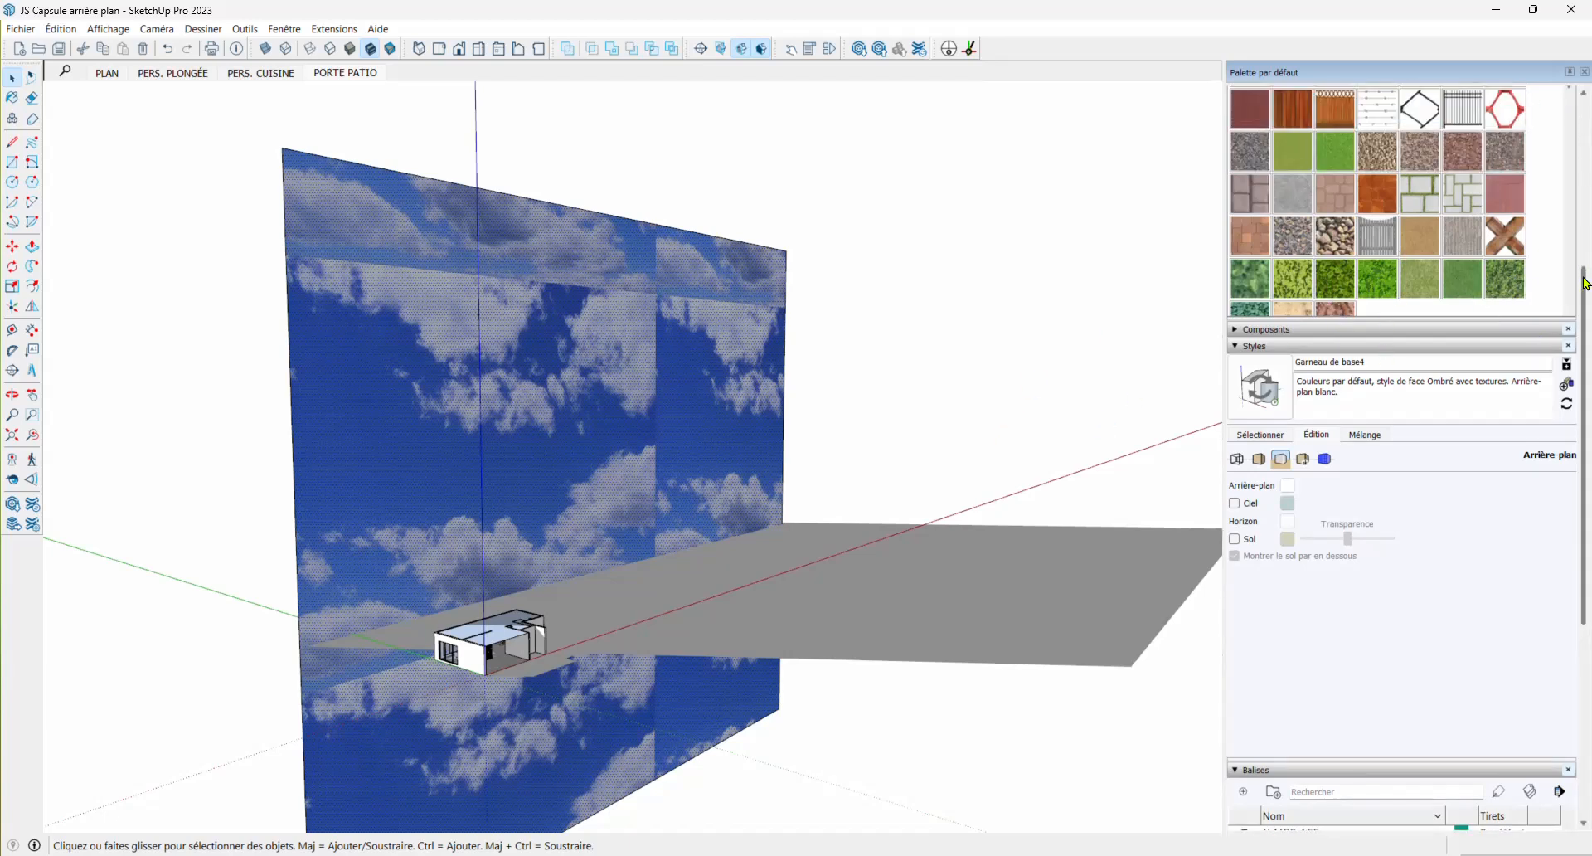
pyautogui.scroll(5, 1585, 283)
pyautogui.click(1565, 230)
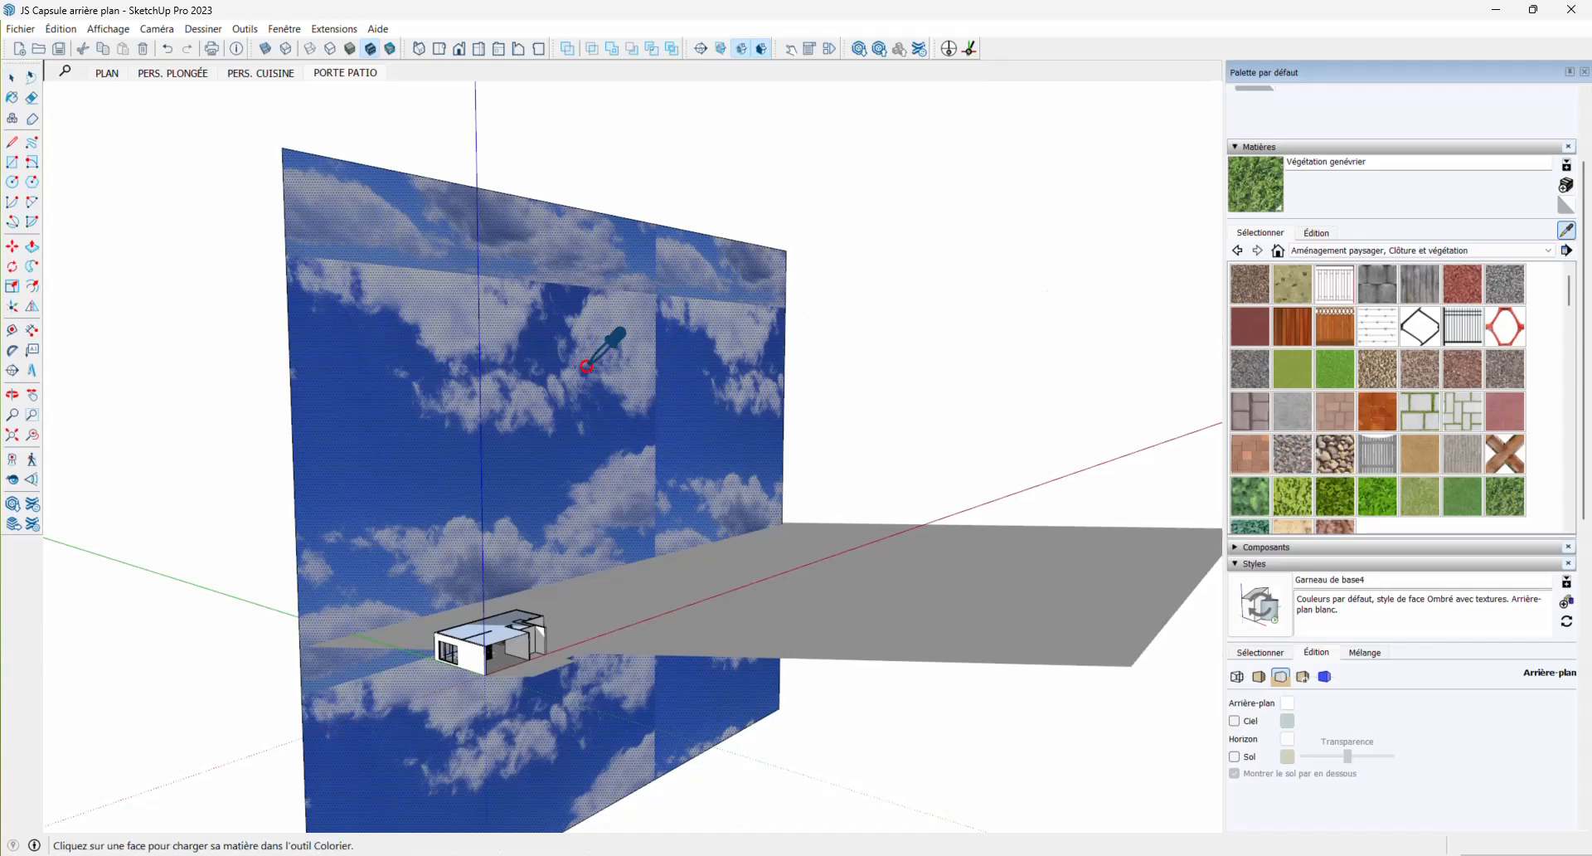
pyautogui.click(586, 365)
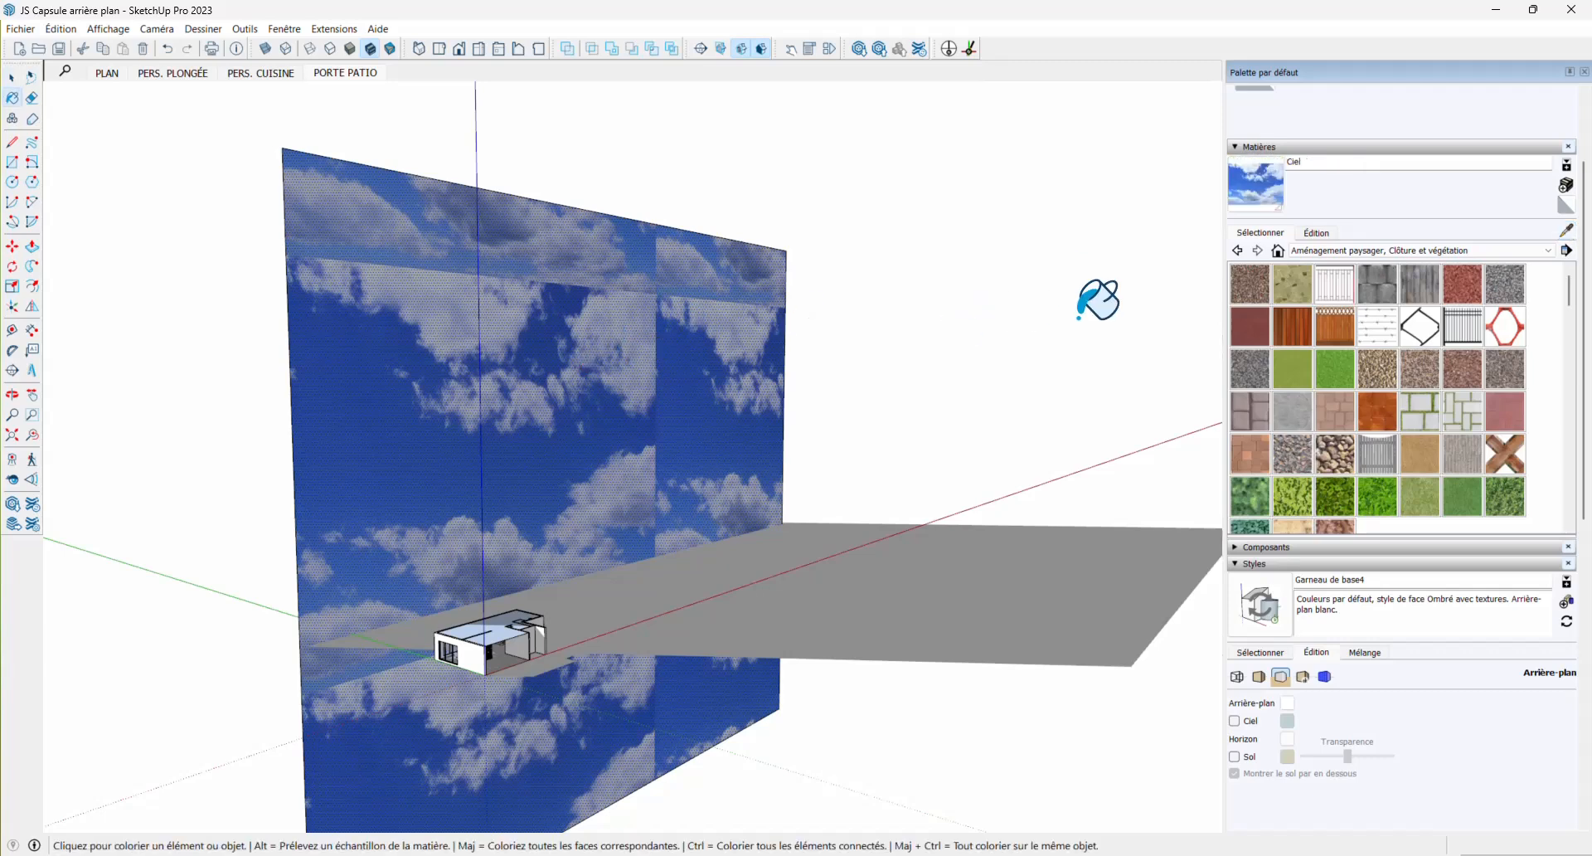
# Set the Ciel material's texture width to 1000' so the sky image covers the upright rectangle at a larger scale
pyautogui.click(1316, 233)
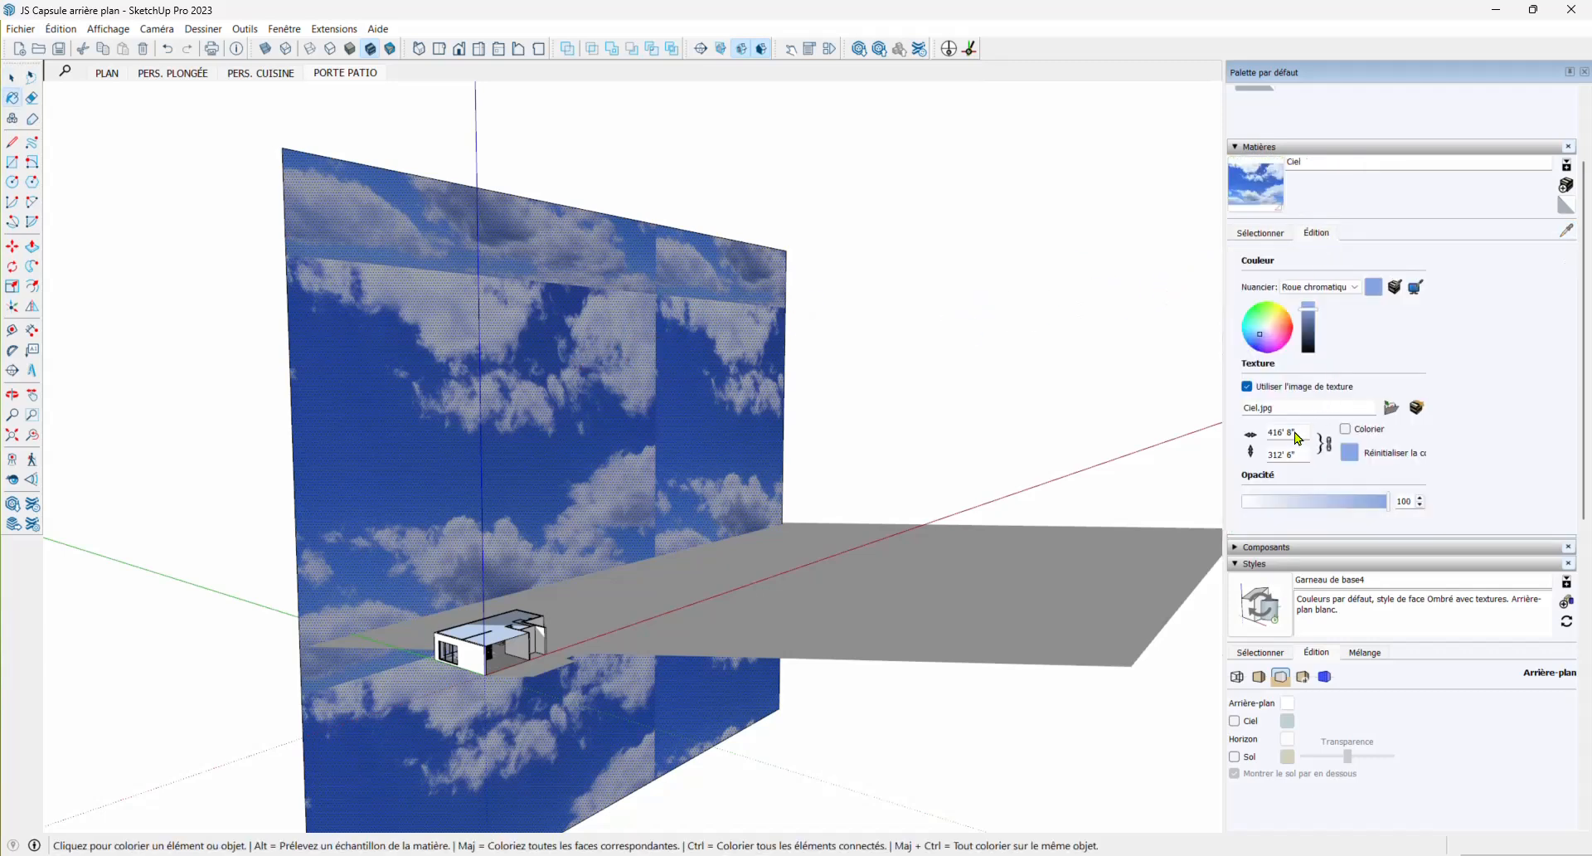
pyautogui.moveTo(1294, 430); pyautogui.dragTo(1235, 435)
pyautogui.write('1')
pyautogui.write('0000')
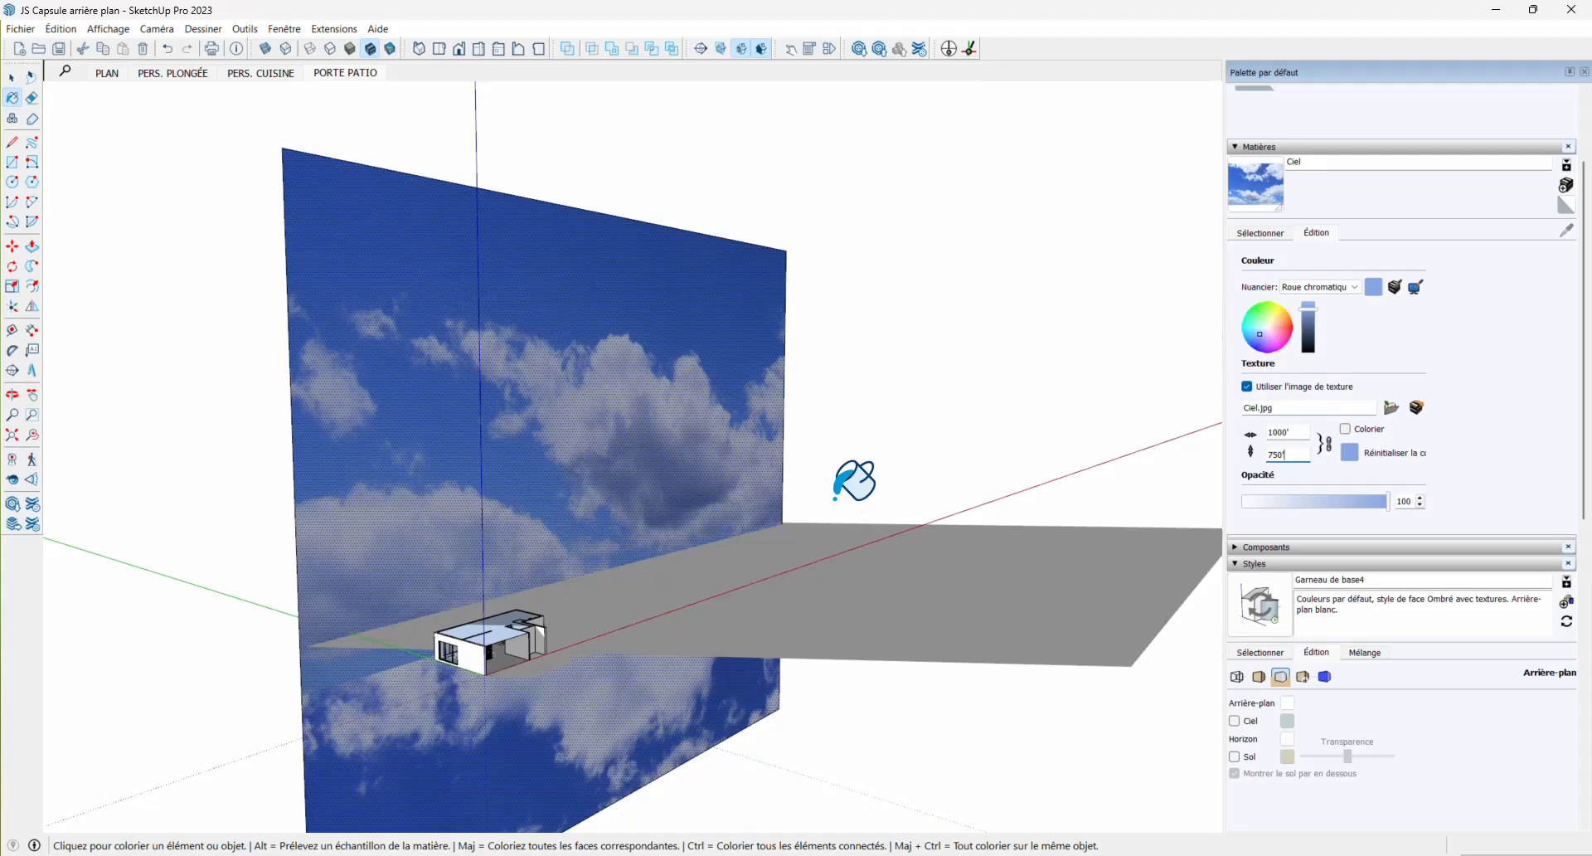
pyautogui.scroll(-5, 754, 522)
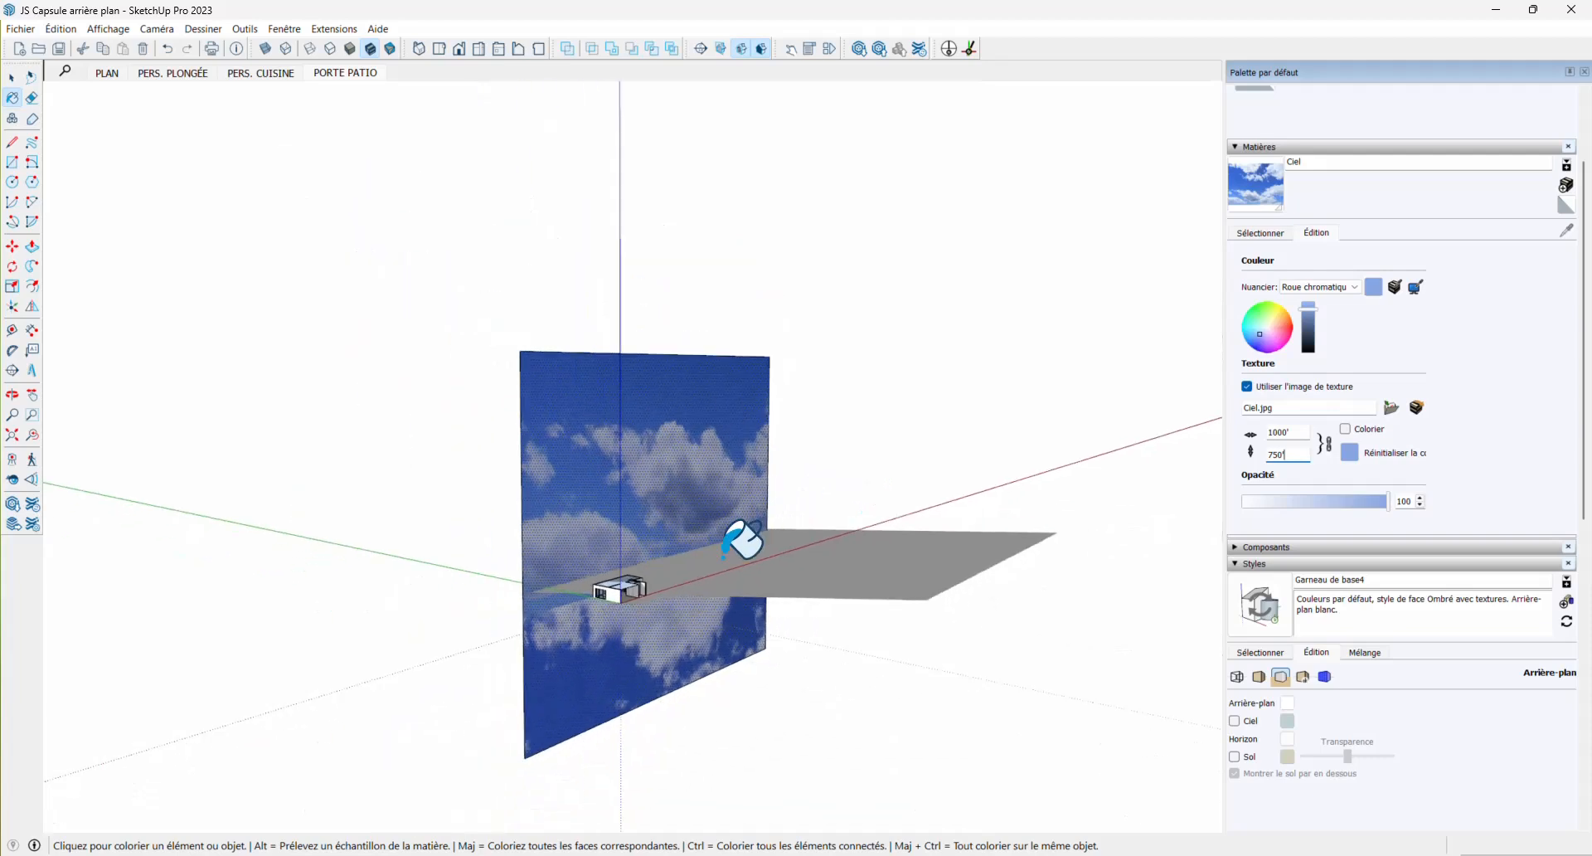
pyautogui.scroll(5, 655, 584)
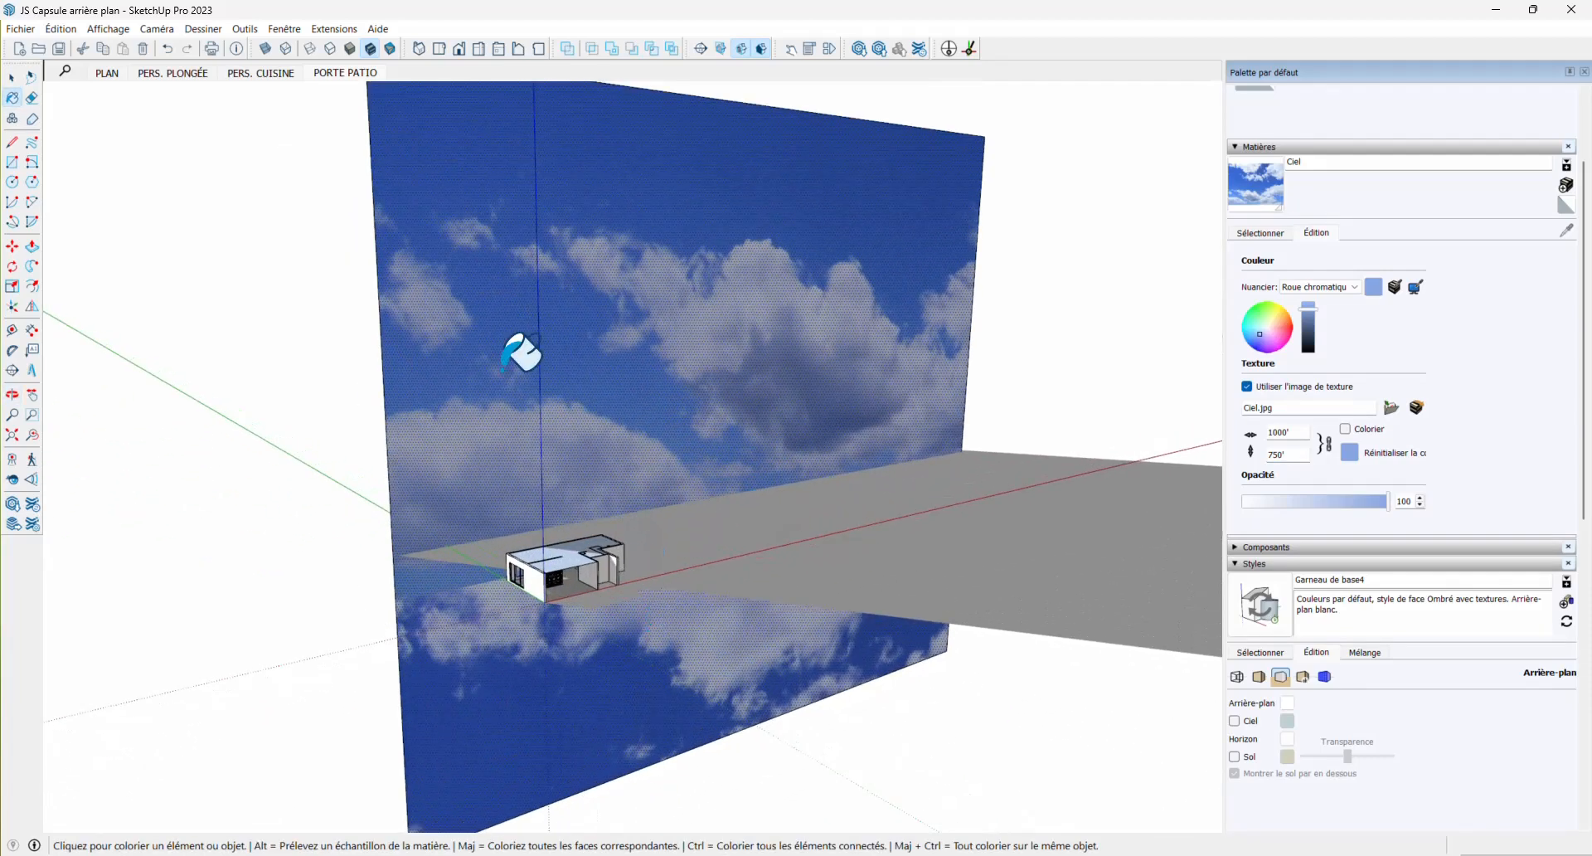
# Display the PORTE PATIO scene and hide the 1-Sol tag to view the sky-textured rectangle through the windows and patio door
pyautogui.click(335, 80)
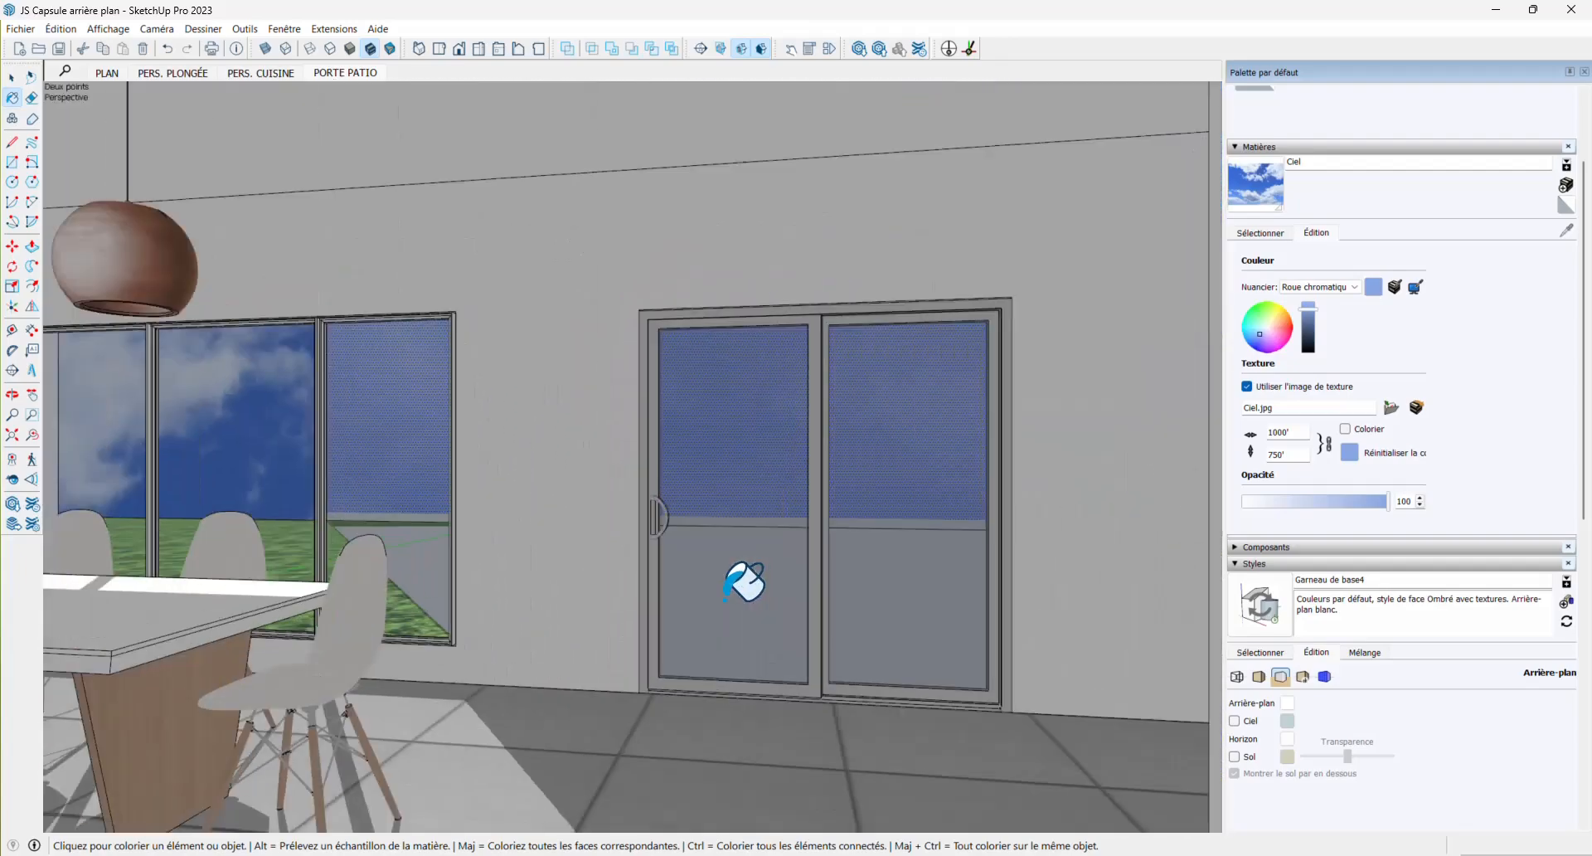
pyautogui.scroll(-1, 1300, 537)
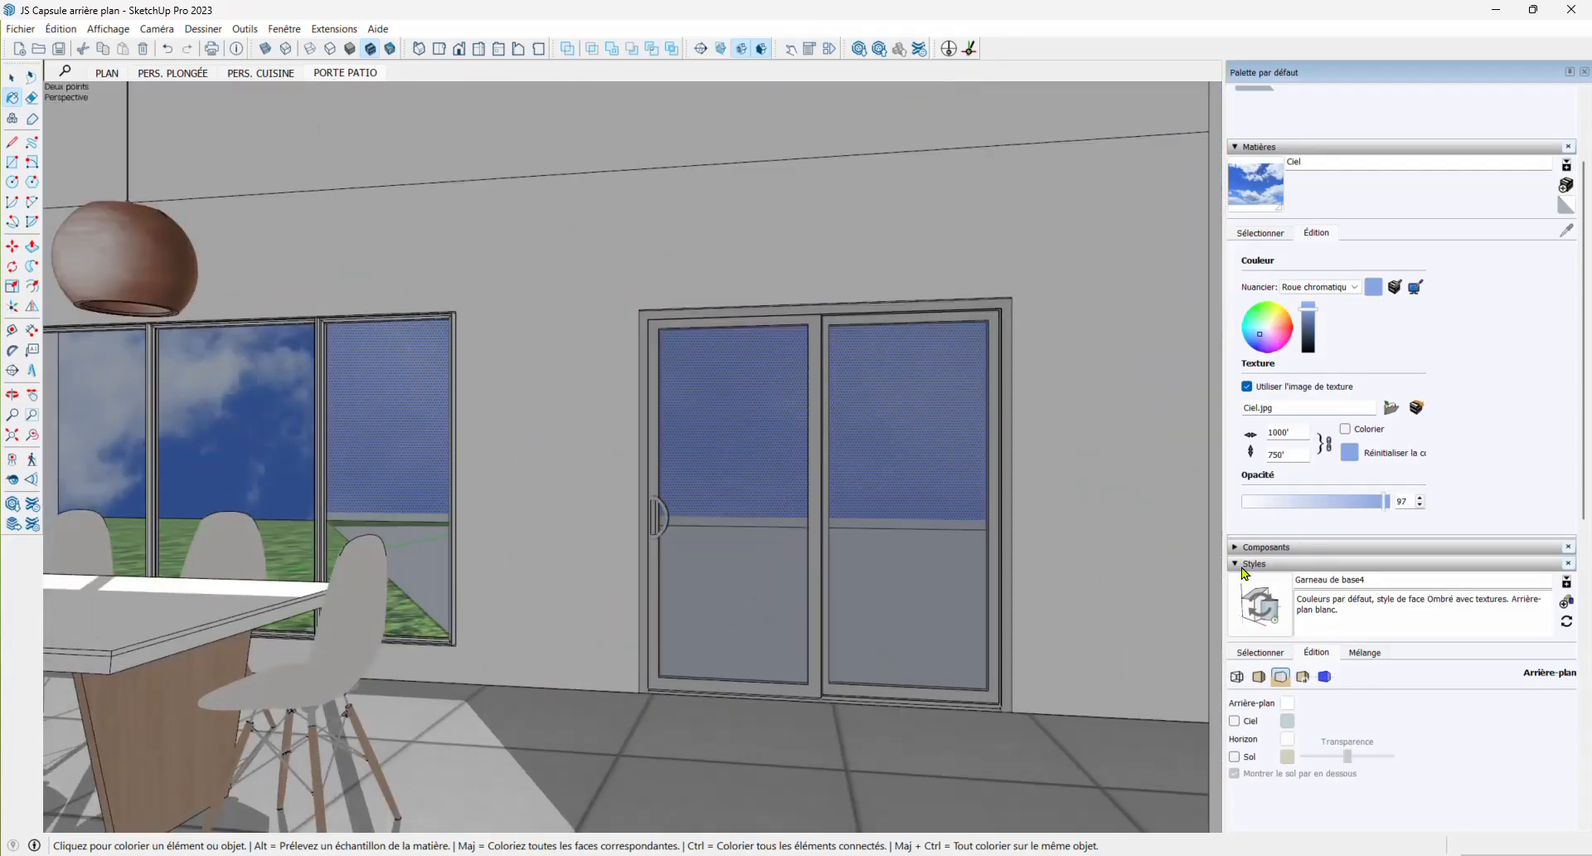
pyautogui.scroll(-8, 1293, 415)
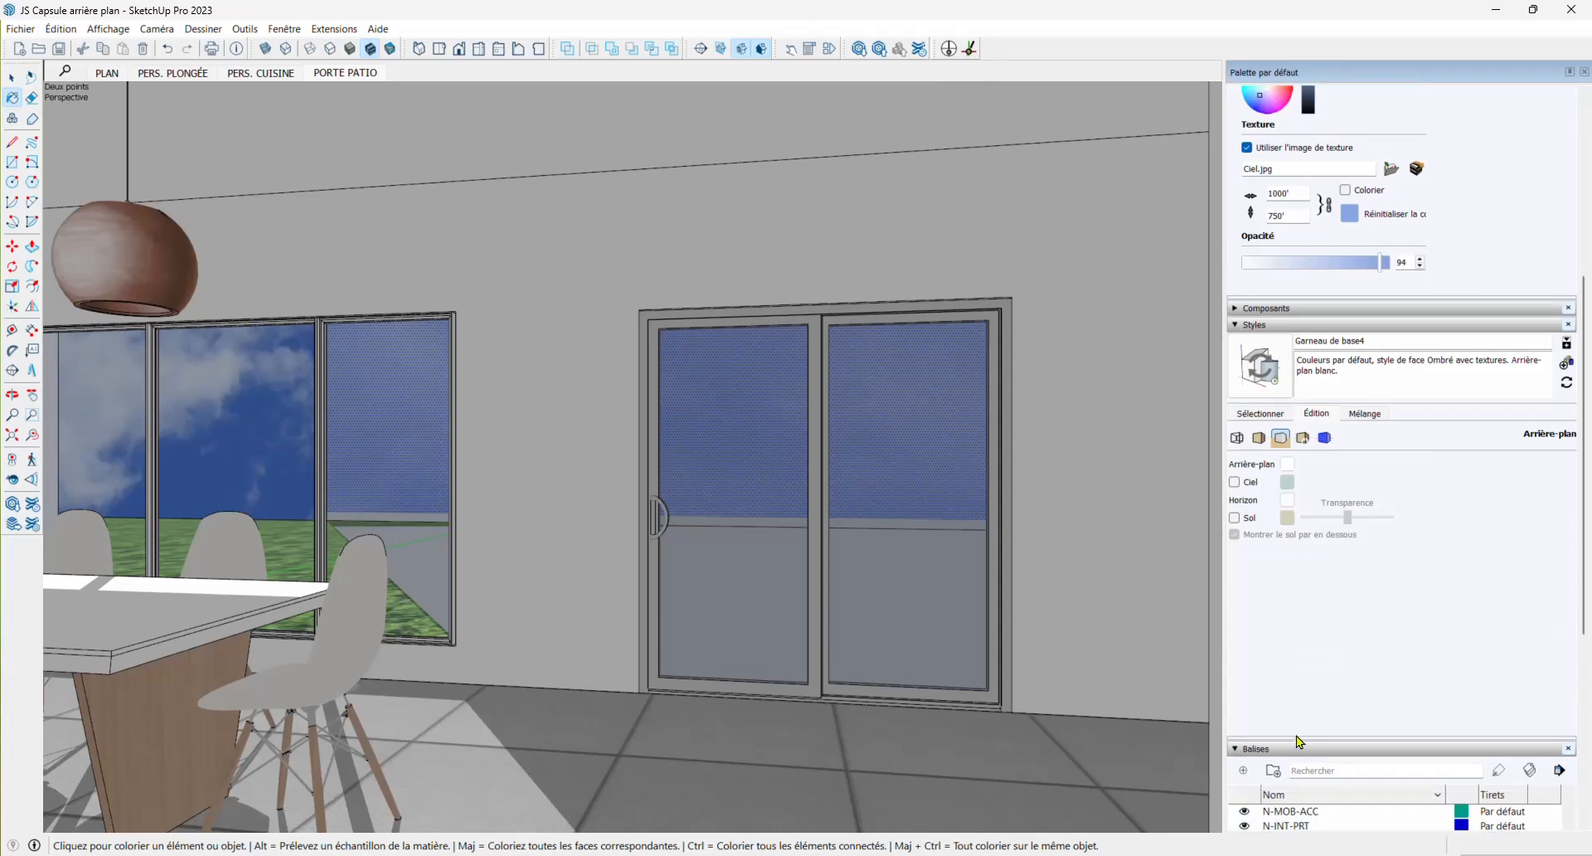
pyautogui.scroll(-5, 1261, 400)
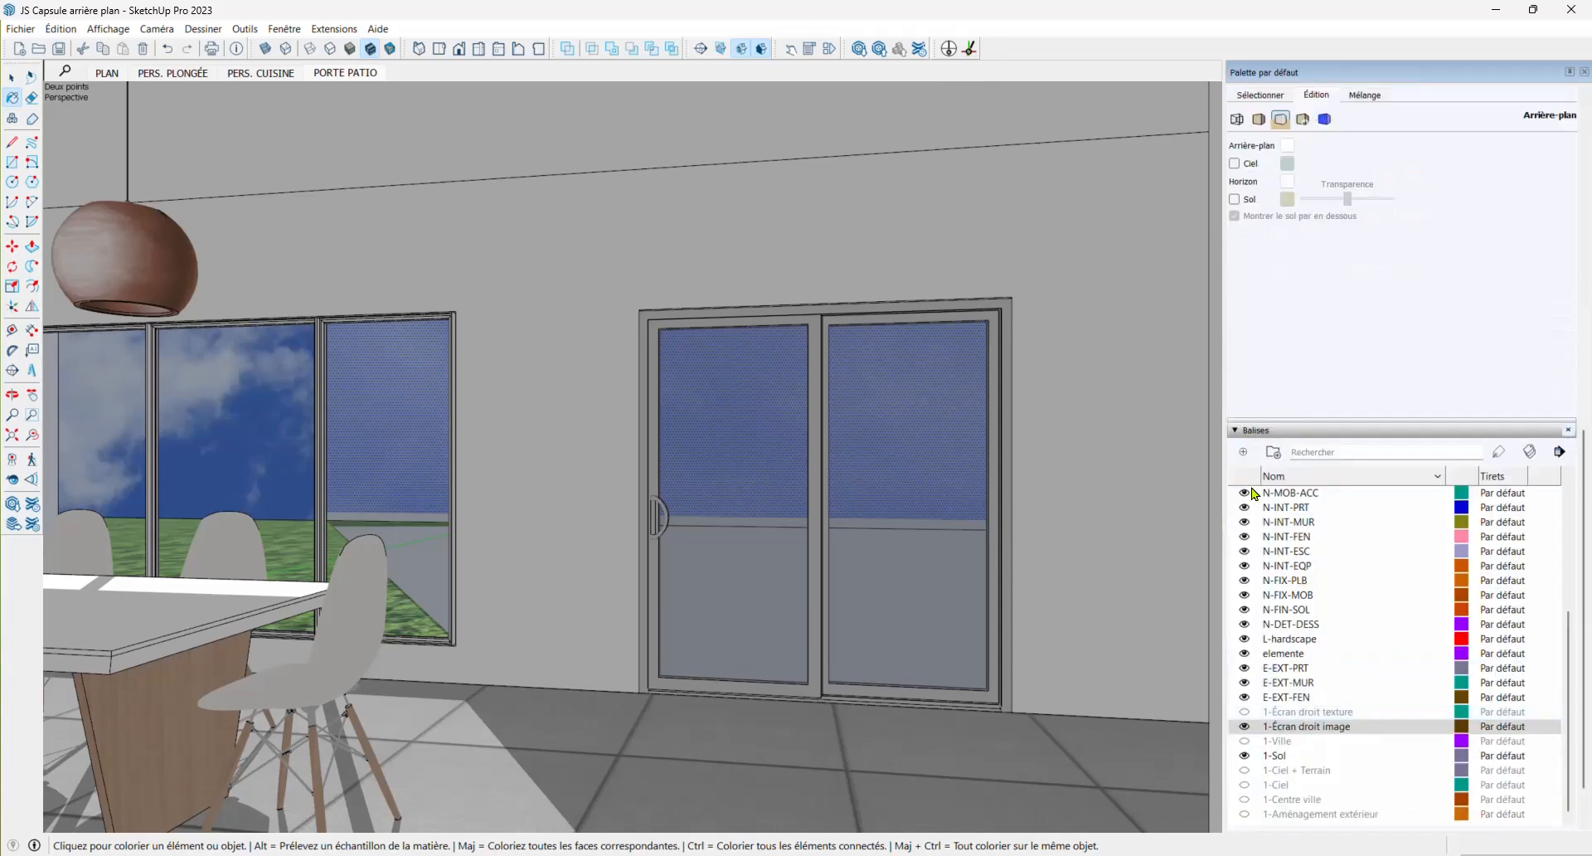
pyautogui.scroll(-1, 1254, 494)
pyautogui.click(1245, 697)
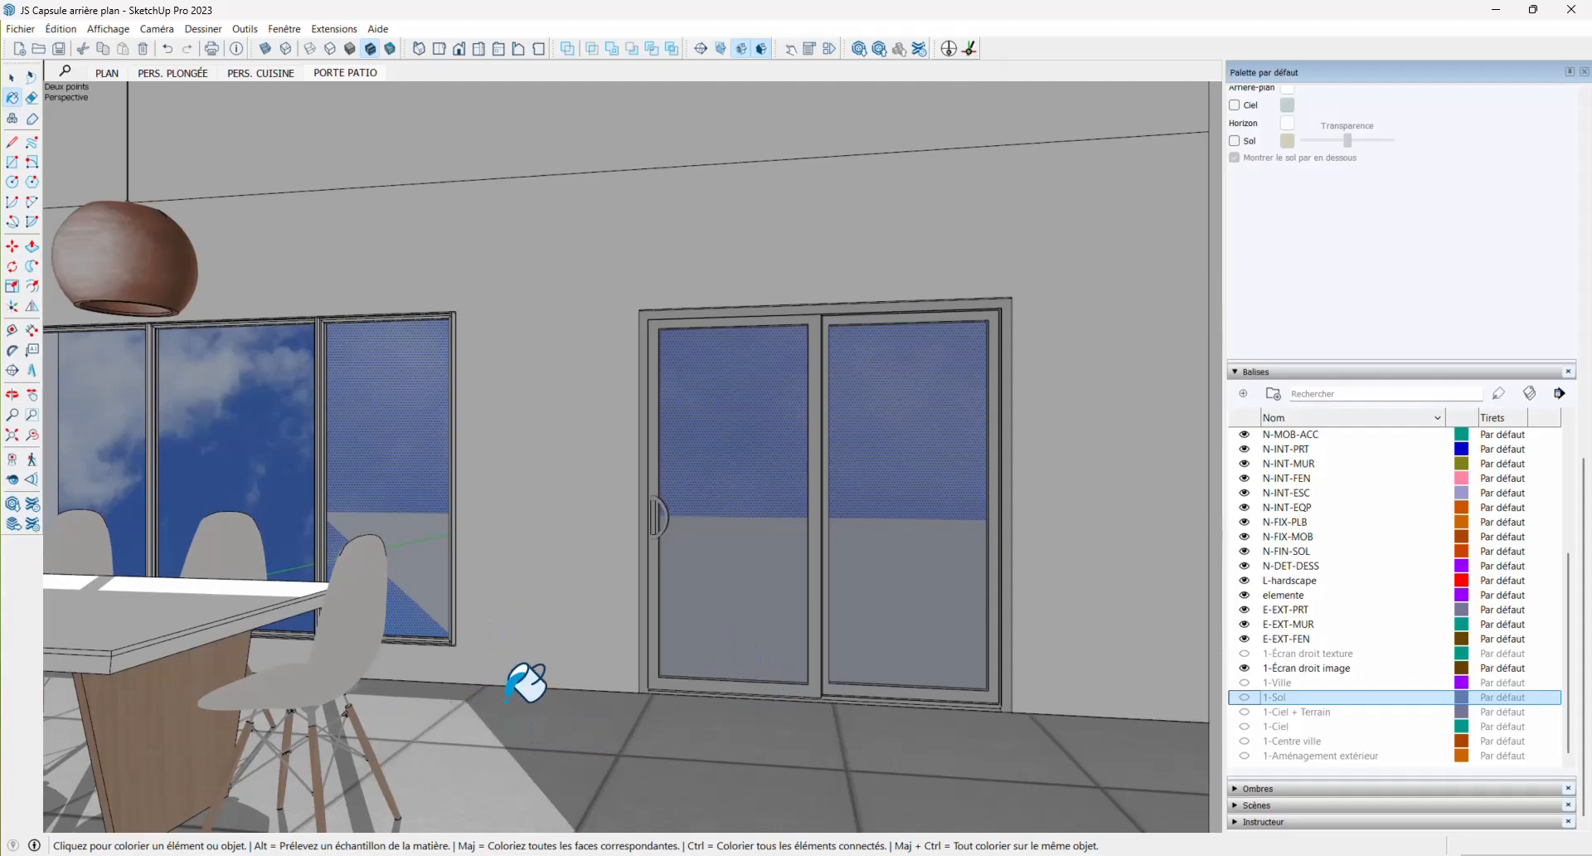
pyautogui.moveTo(500, 739); pyautogui.dragTo(569, 739, button='middle')
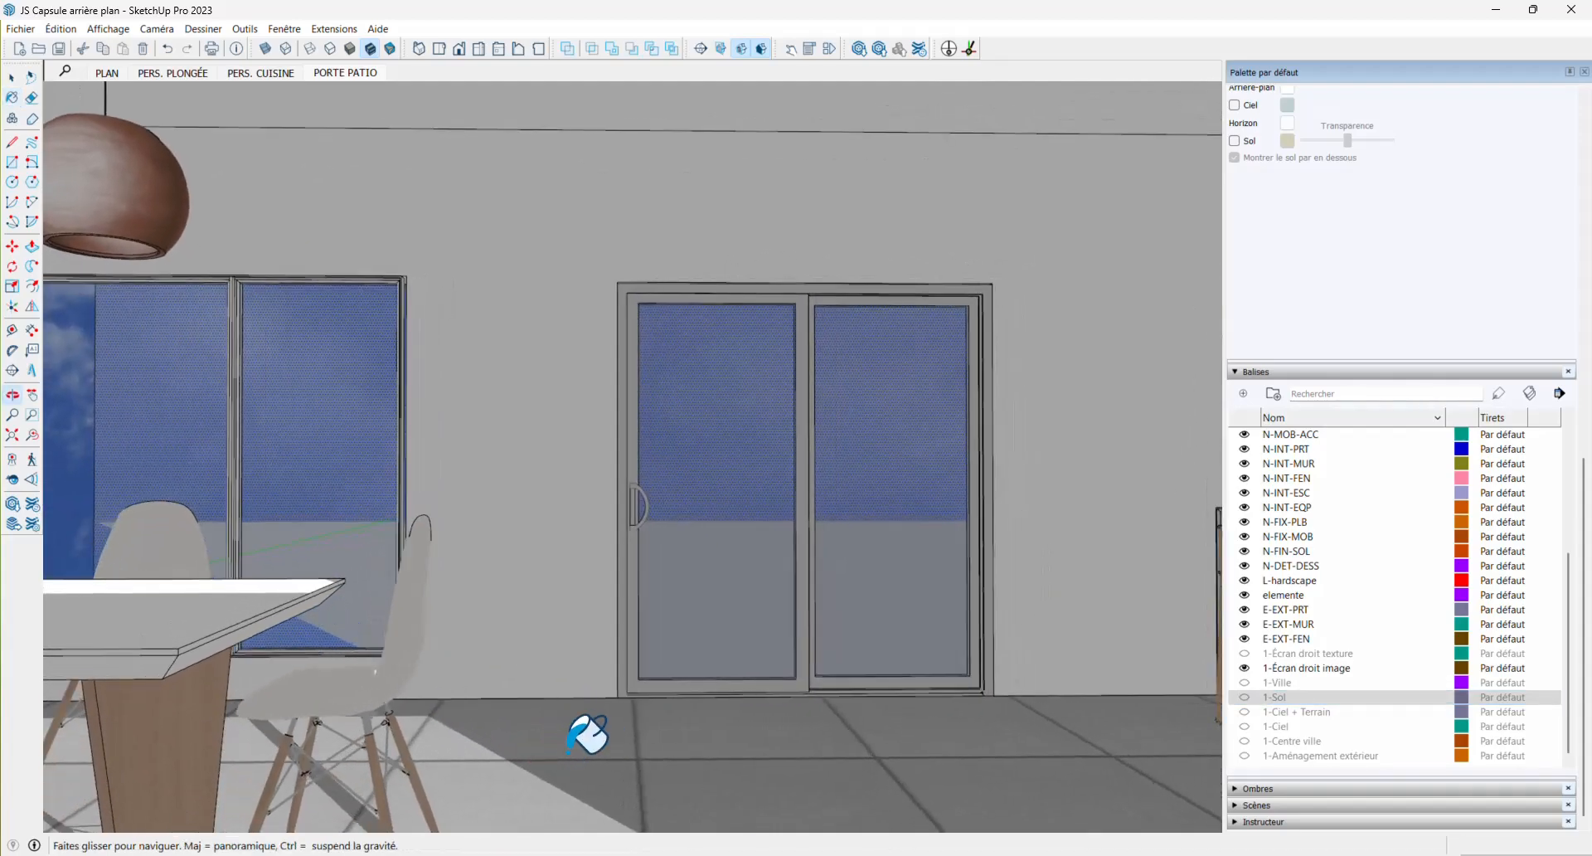
# Delete the large sky-textured vertical rectangle standing behind the house
pyautogui.press('b')
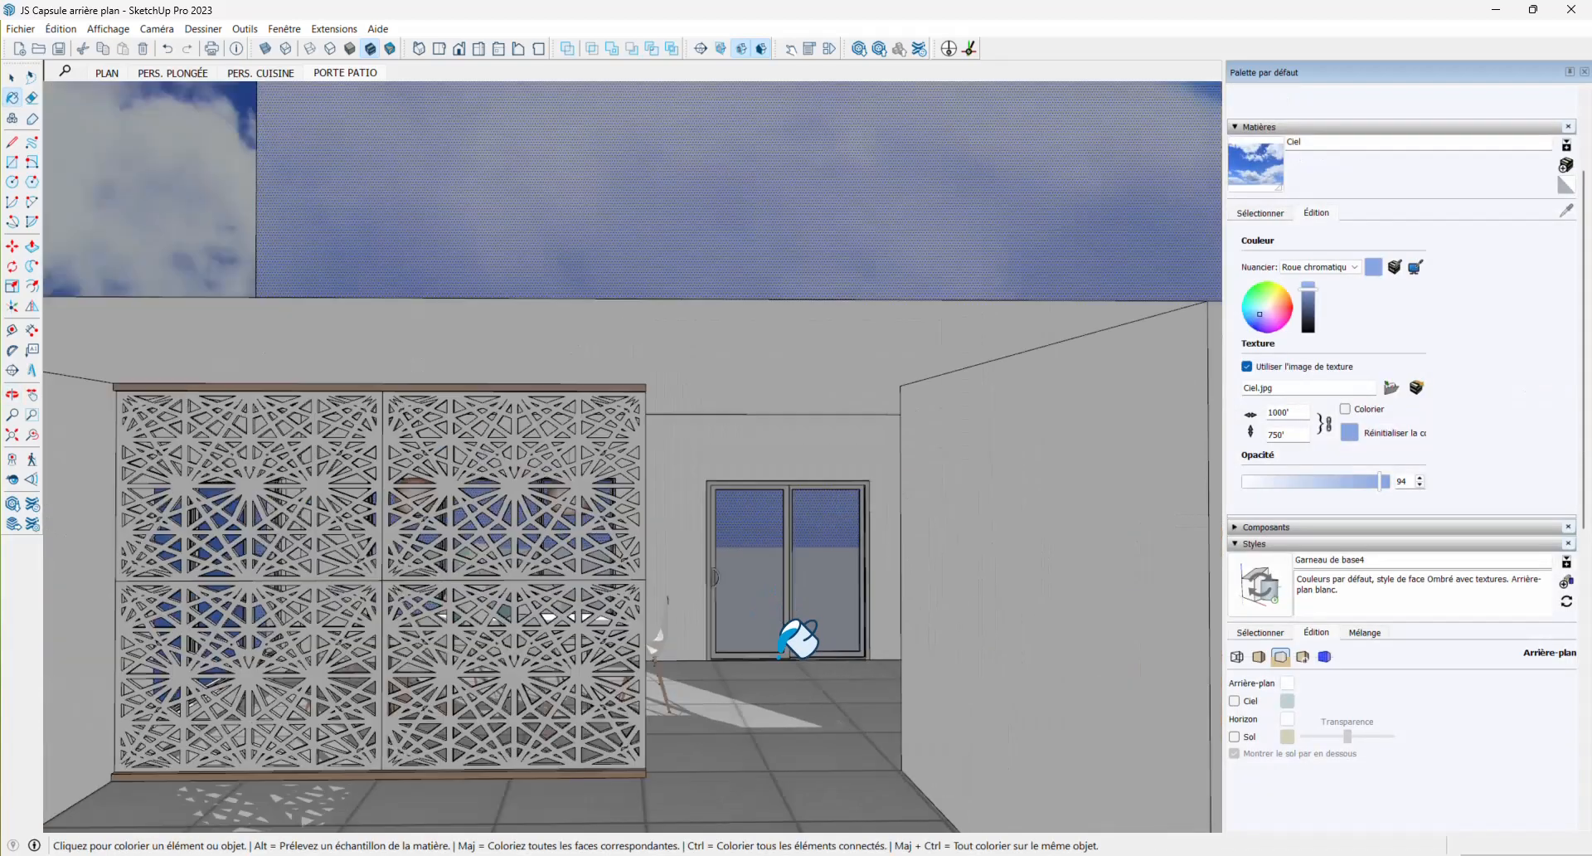
pyautogui.scroll(-15, 778, 658)
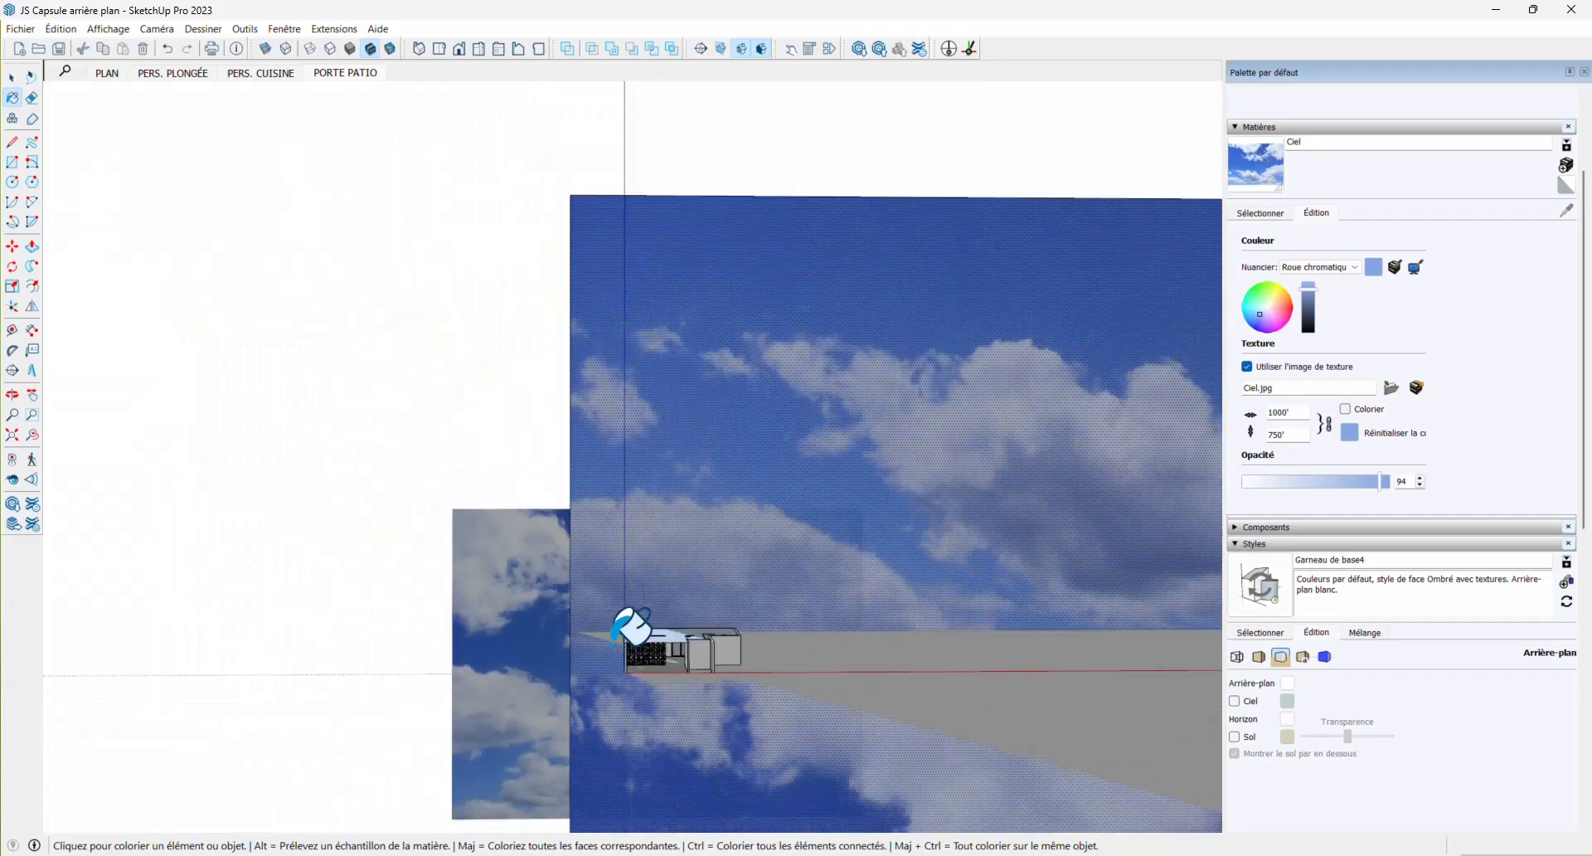
pyautogui.press('space')
pyautogui.moveTo(760, 515); pyautogui.dragTo(821, 508, button='middle')
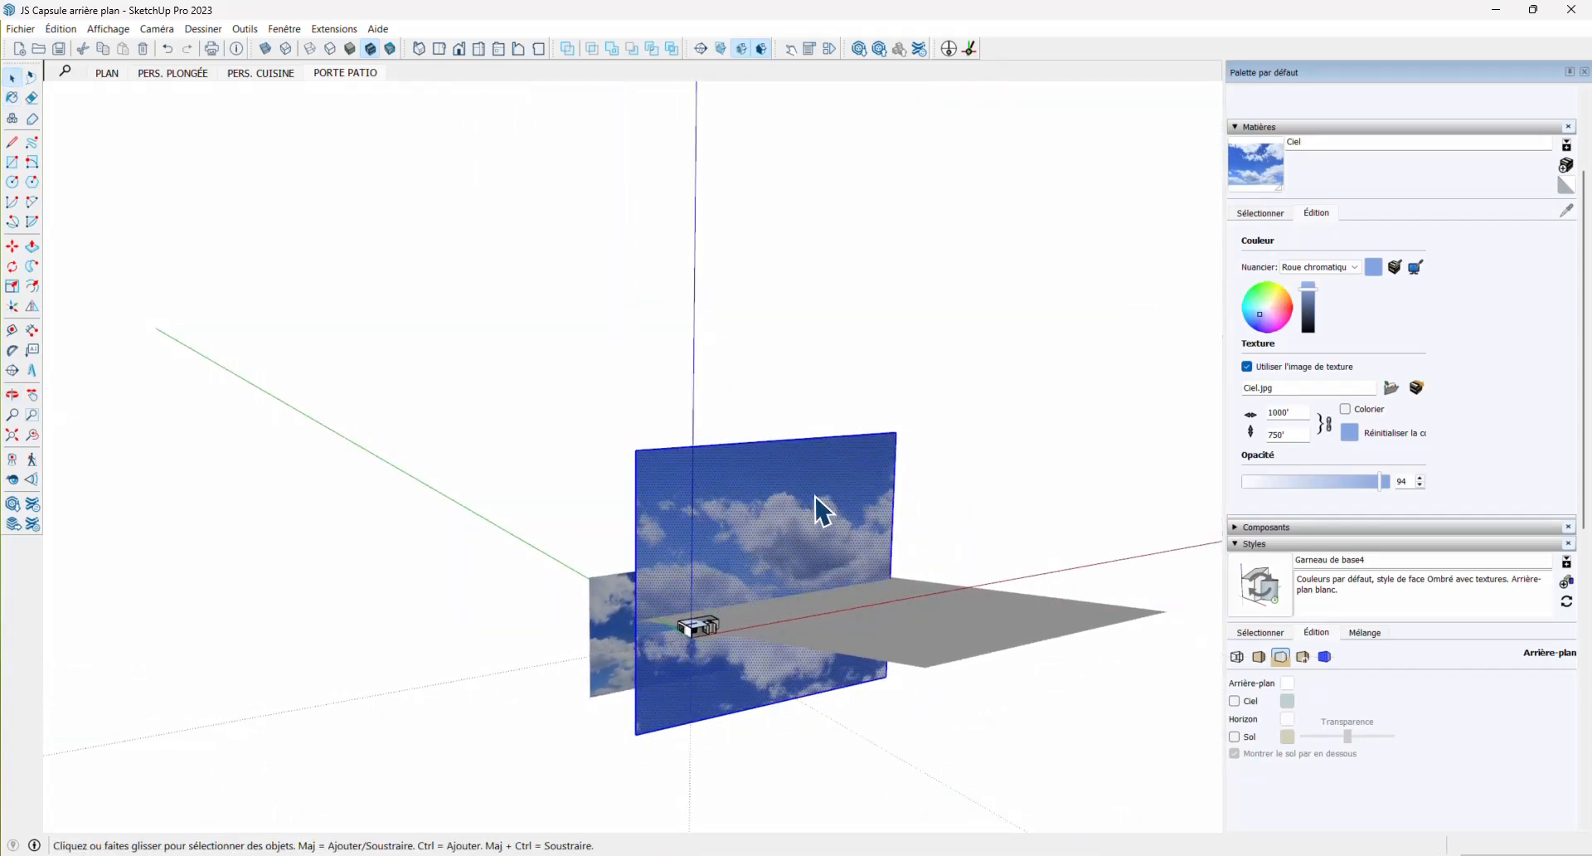
pyautogui.press('Delete')
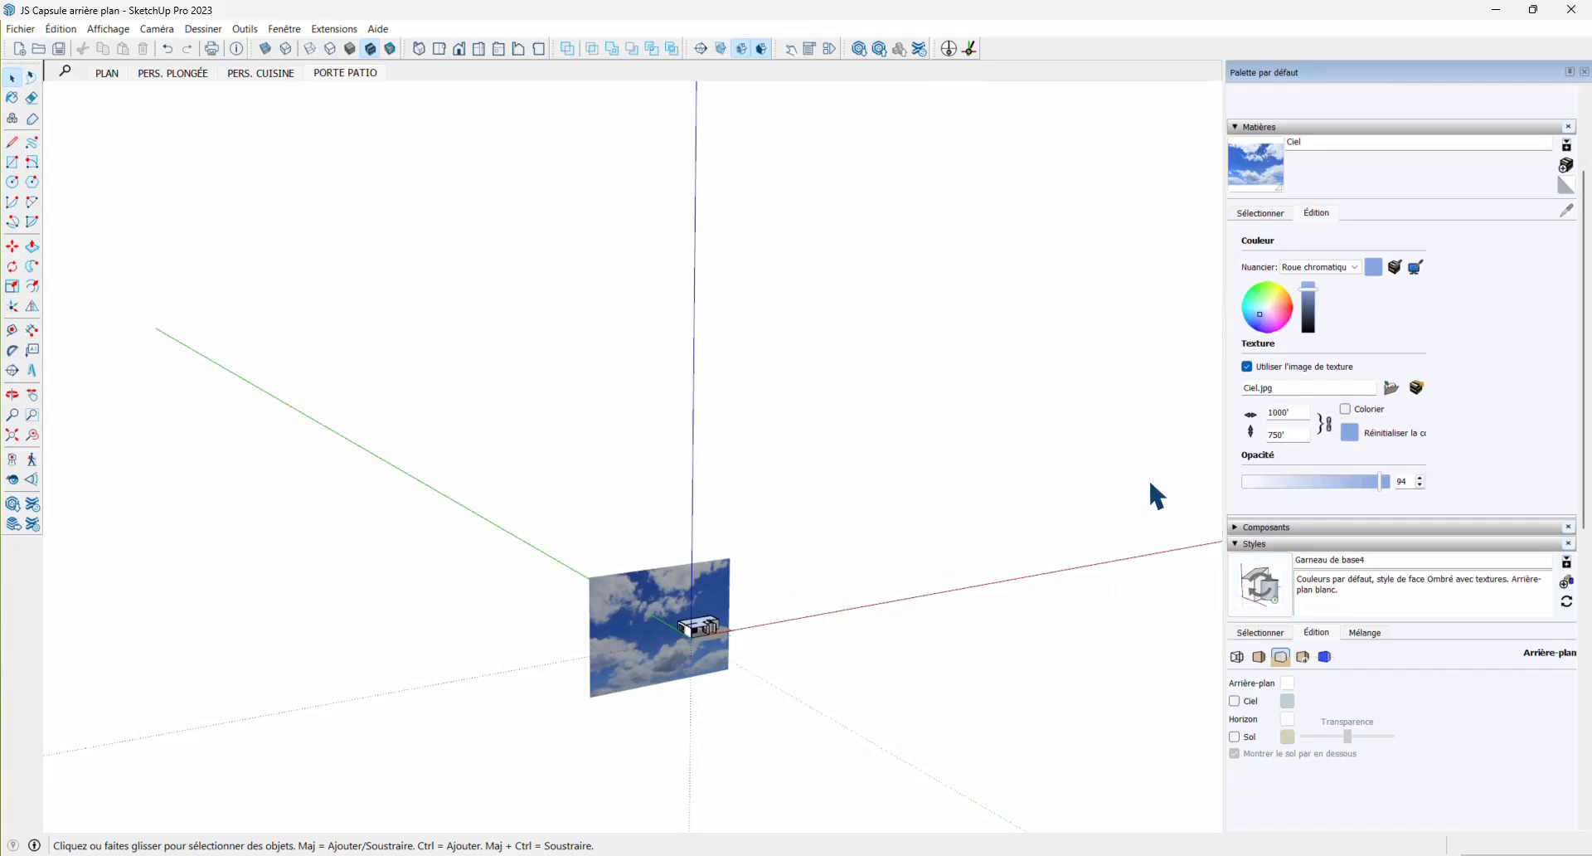
# In the PORTE PATIO scene, display the 1-Écran droit texture tag and hide the 1-Écran droit image and 1-Sol tags
pyautogui.click(346, 73)
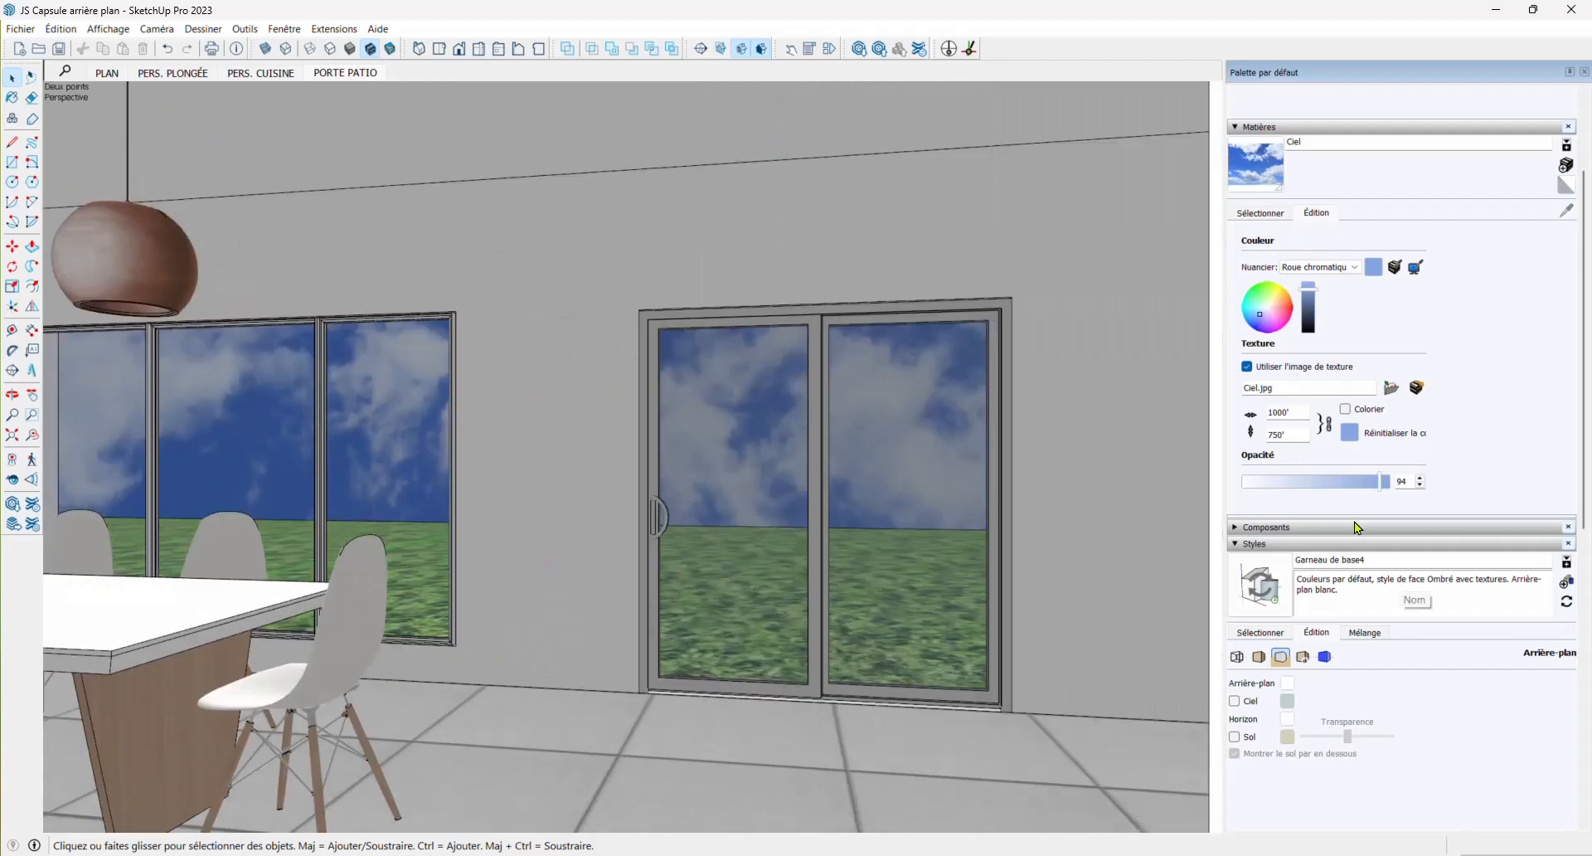
pyautogui.scroll(-5, 1272, 557)
pyautogui.scroll(-6, 1313, 597)
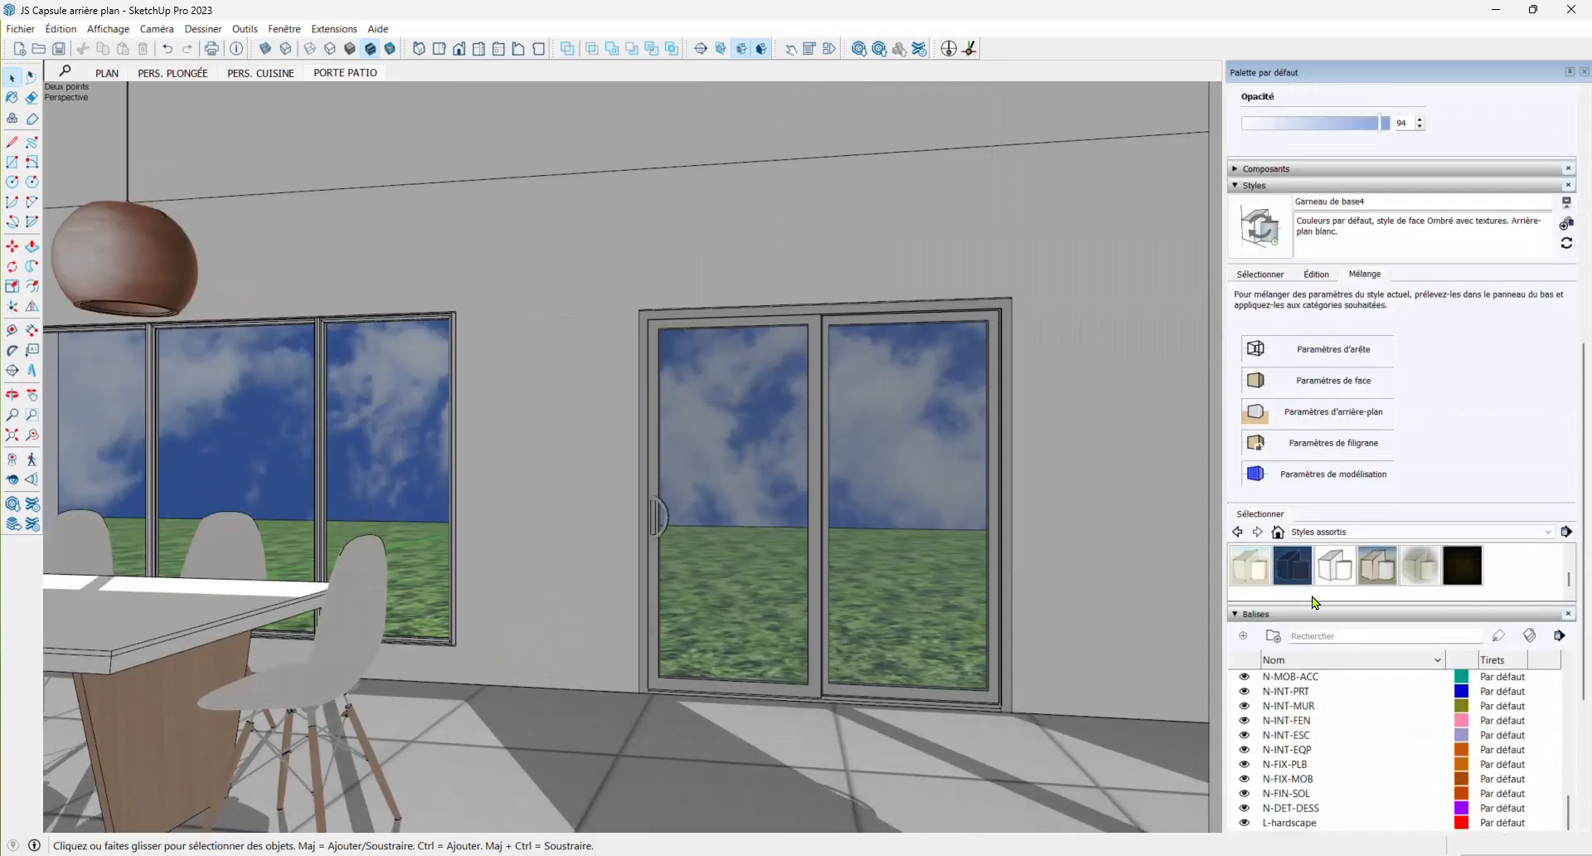
pyautogui.click(1244, 667)
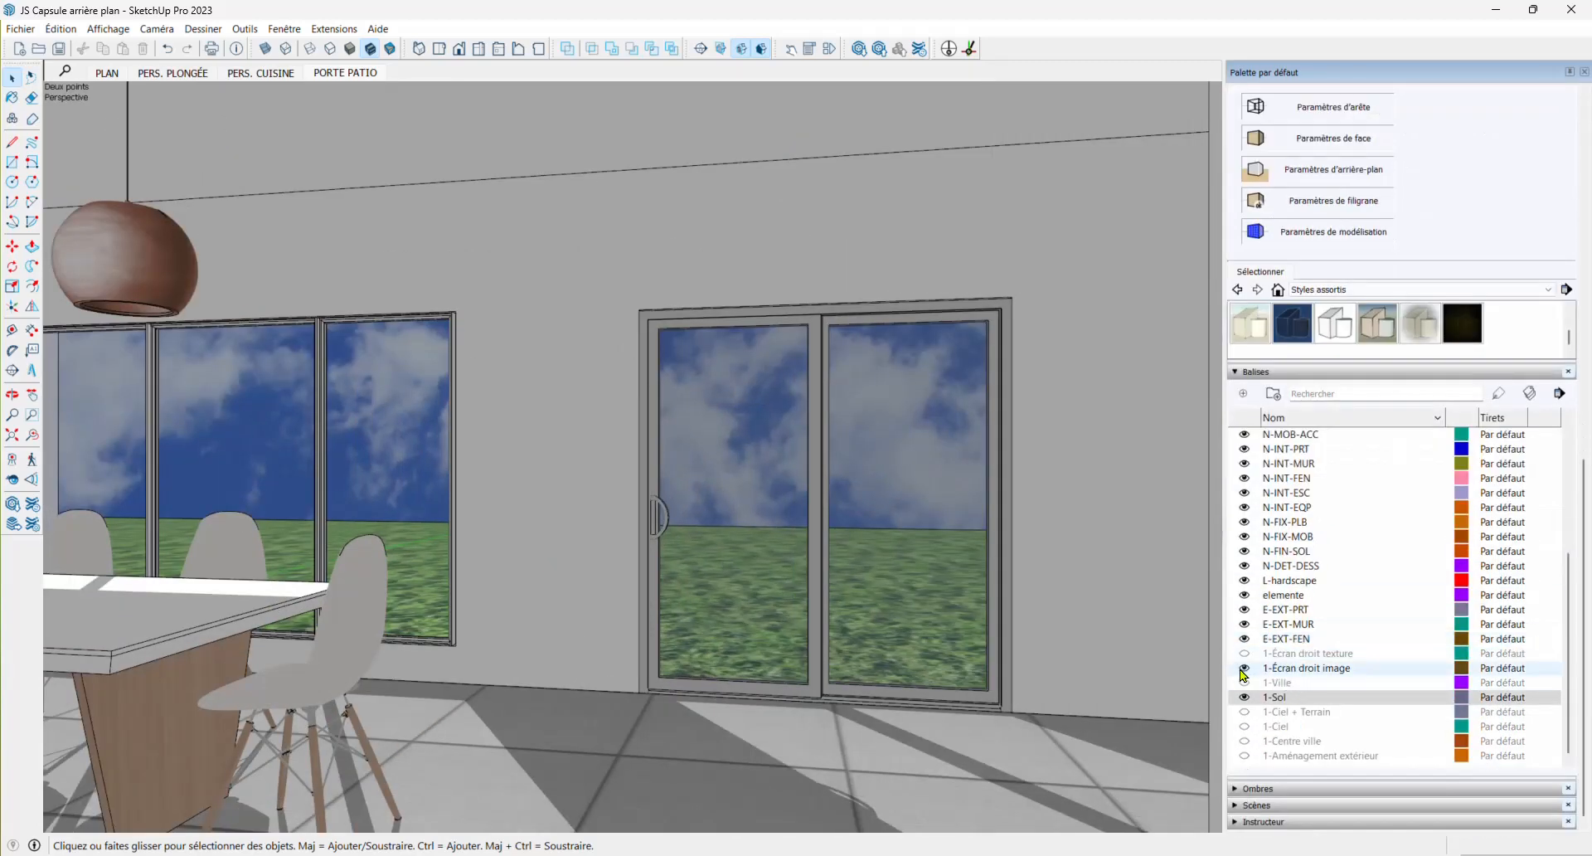
pyautogui.click(1245, 653)
pyautogui.click(1244, 696)
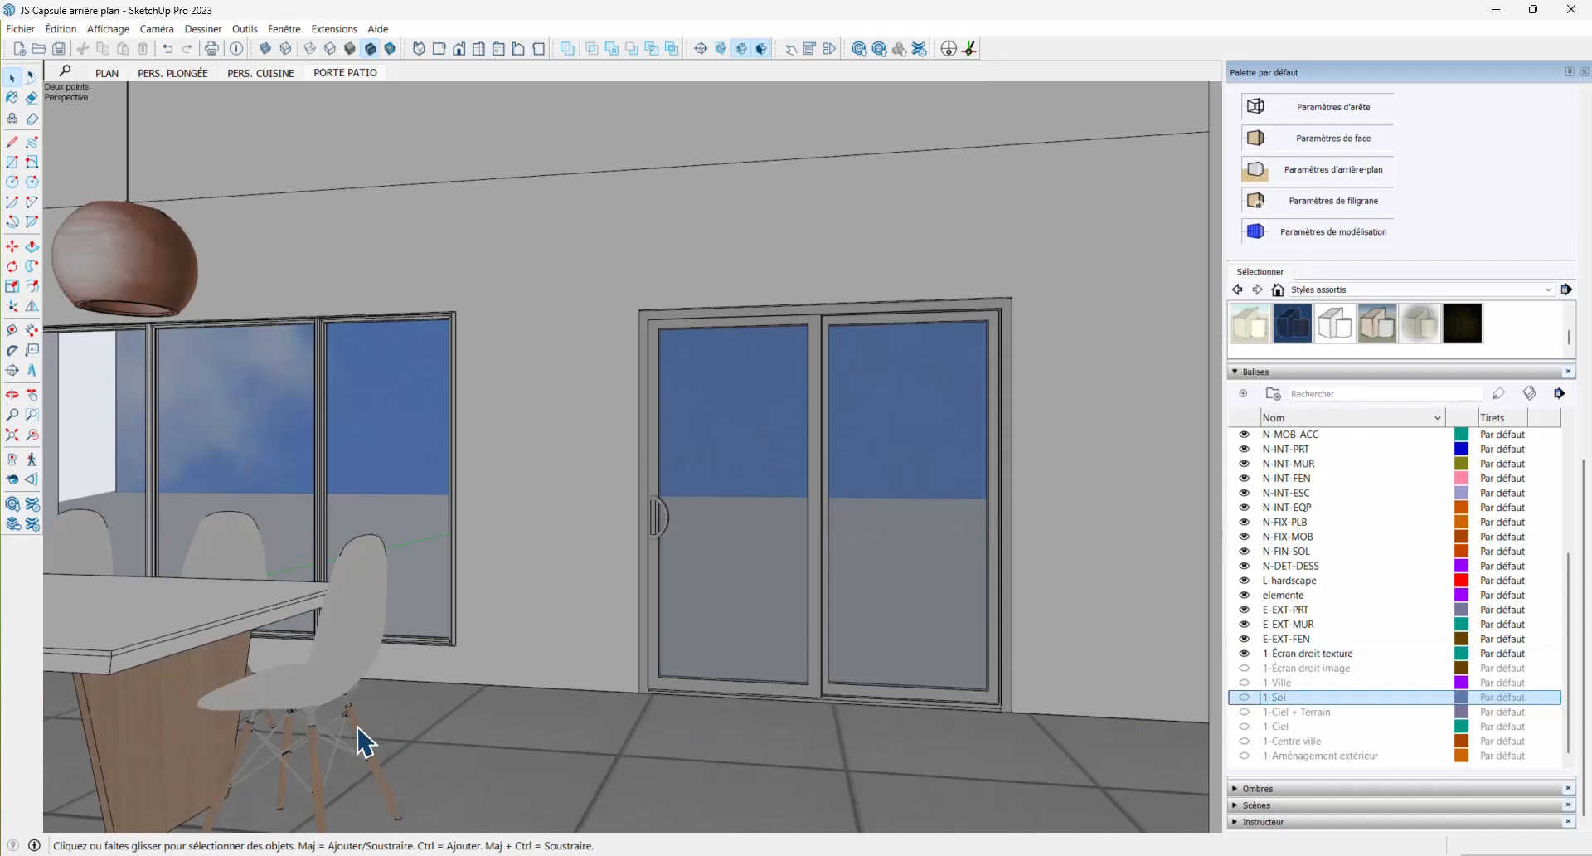
# Swap visibility between the 1-Écran droit image and 1-Écran droit texture tags to compare both skies through the windows
pyautogui.click(1245, 667)
pyautogui.click(1244, 654)
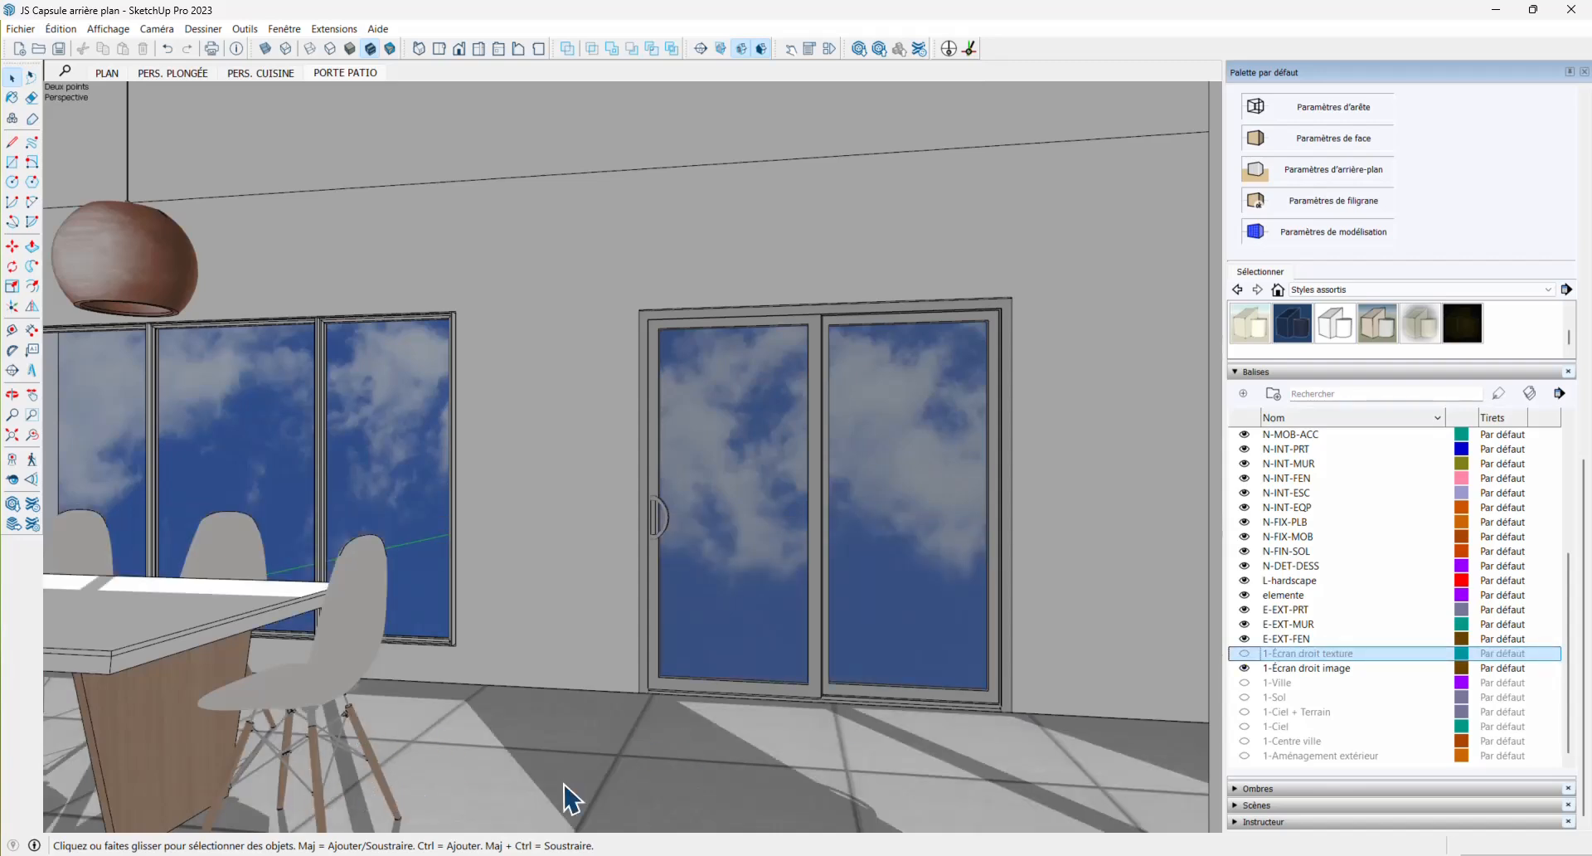
pyautogui.click(1245, 667)
pyautogui.click(1245, 653)
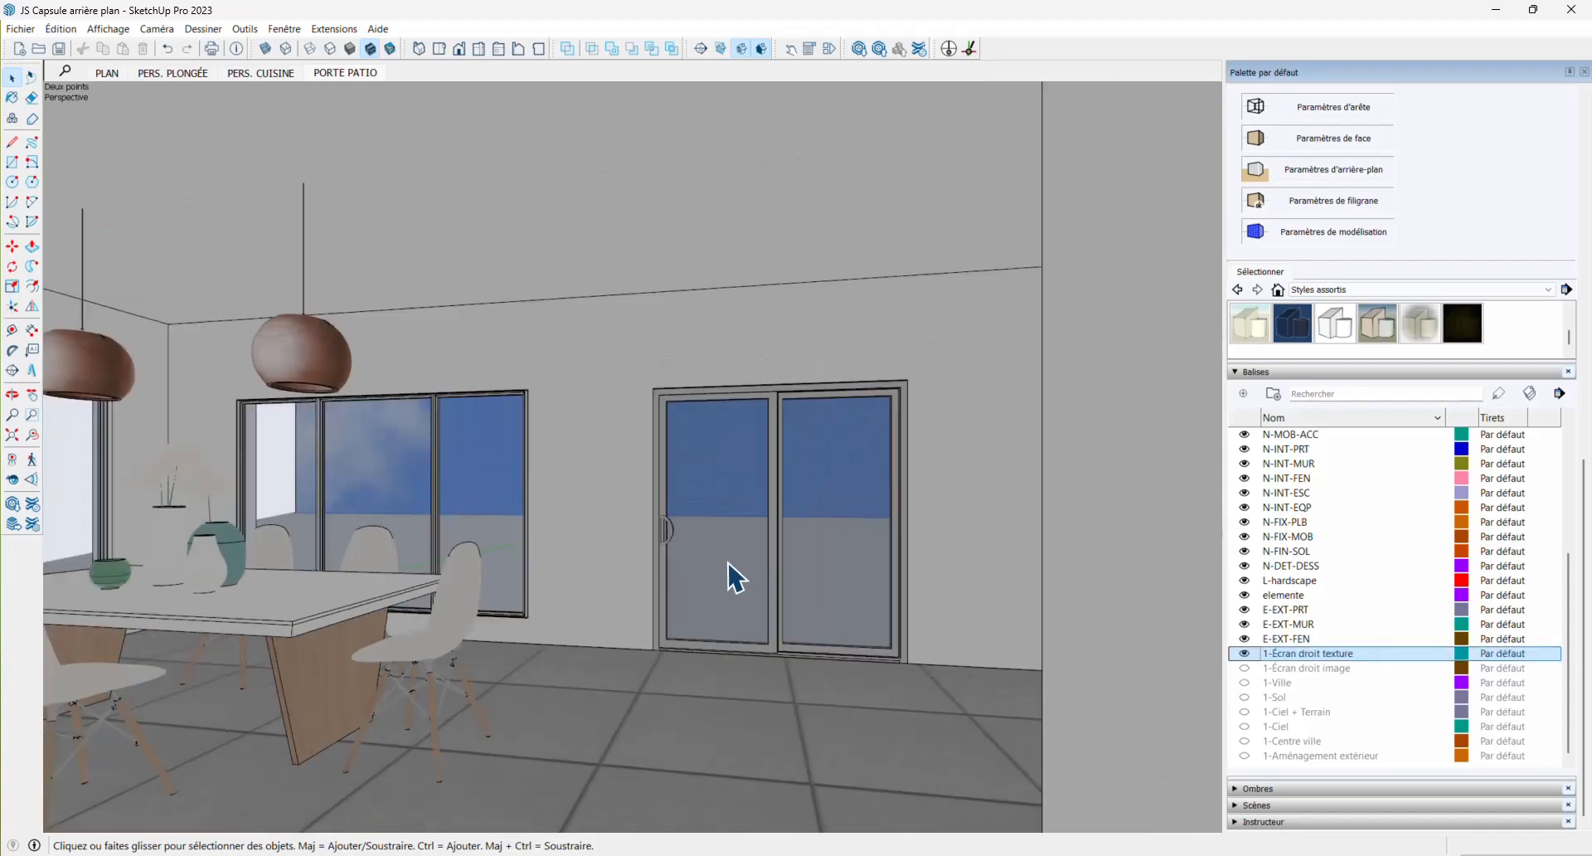
# Turn off both receiving and casting of shadows for the vertical sky face on the 1-Écran droit texture tag
pyautogui.scroll(-6, 729, 564)
pyautogui.moveTo(705, 593)
pyautogui.mouseDown(button='middle')
pyautogui.moveTo(721, 689)
pyautogui.moveTo(679, 604)
pyautogui.mouseUp(button='middle')
pyautogui.scroll(-6, 679, 603)
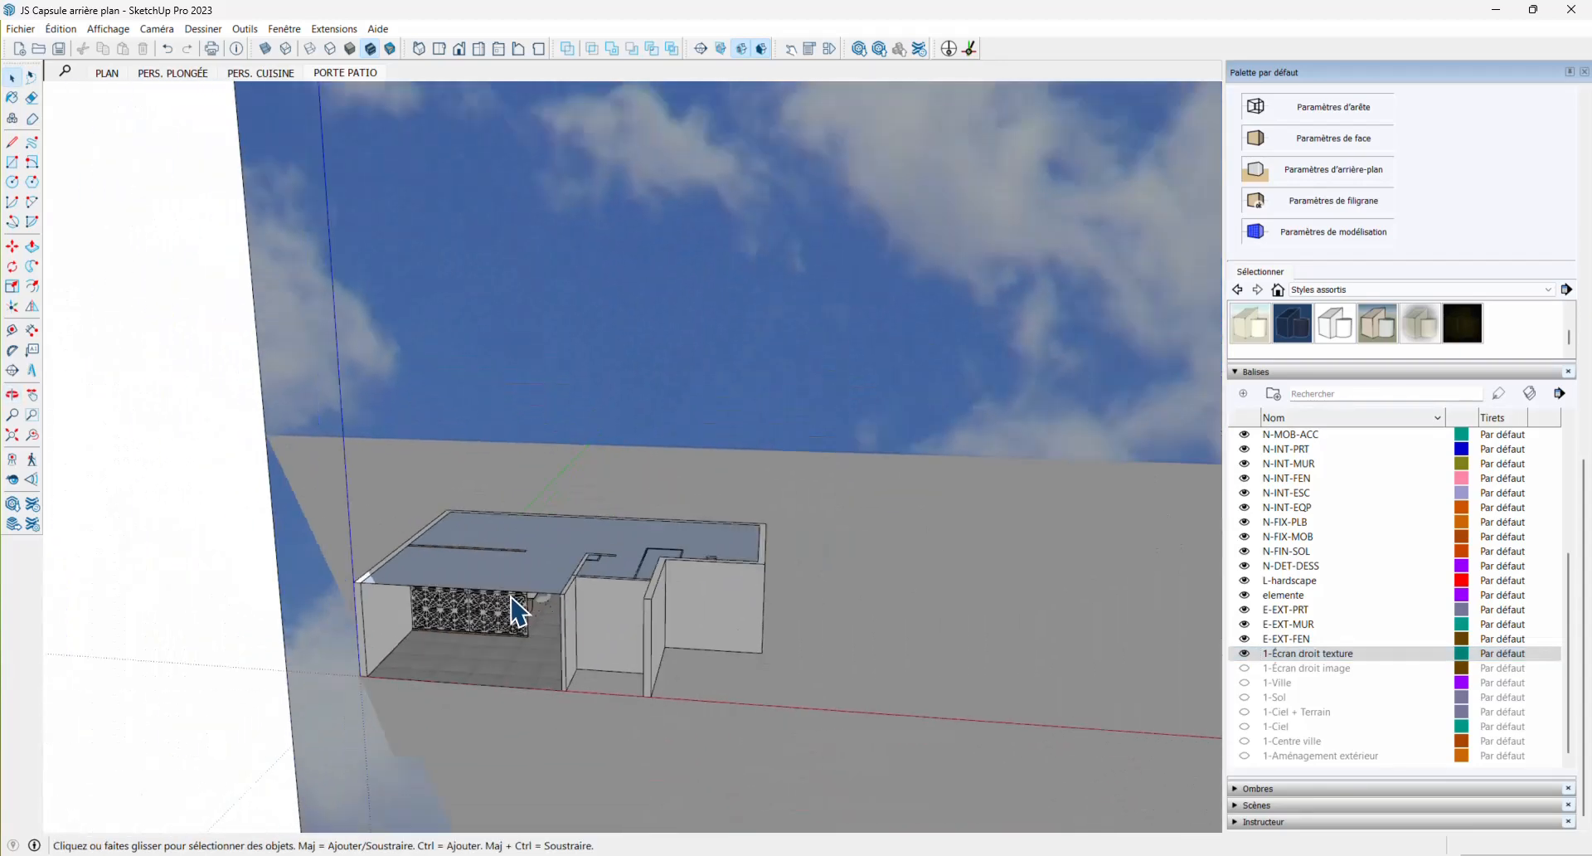
pyautogui.scroll(-4, 512, 597)
pyautogui.moveTo(512, 597); pyautogui.dragTo(831, 586, button='middle')
pyautogui.scroll(-5, 728, 526)
pyautogui.scroll(5, 480, 505)
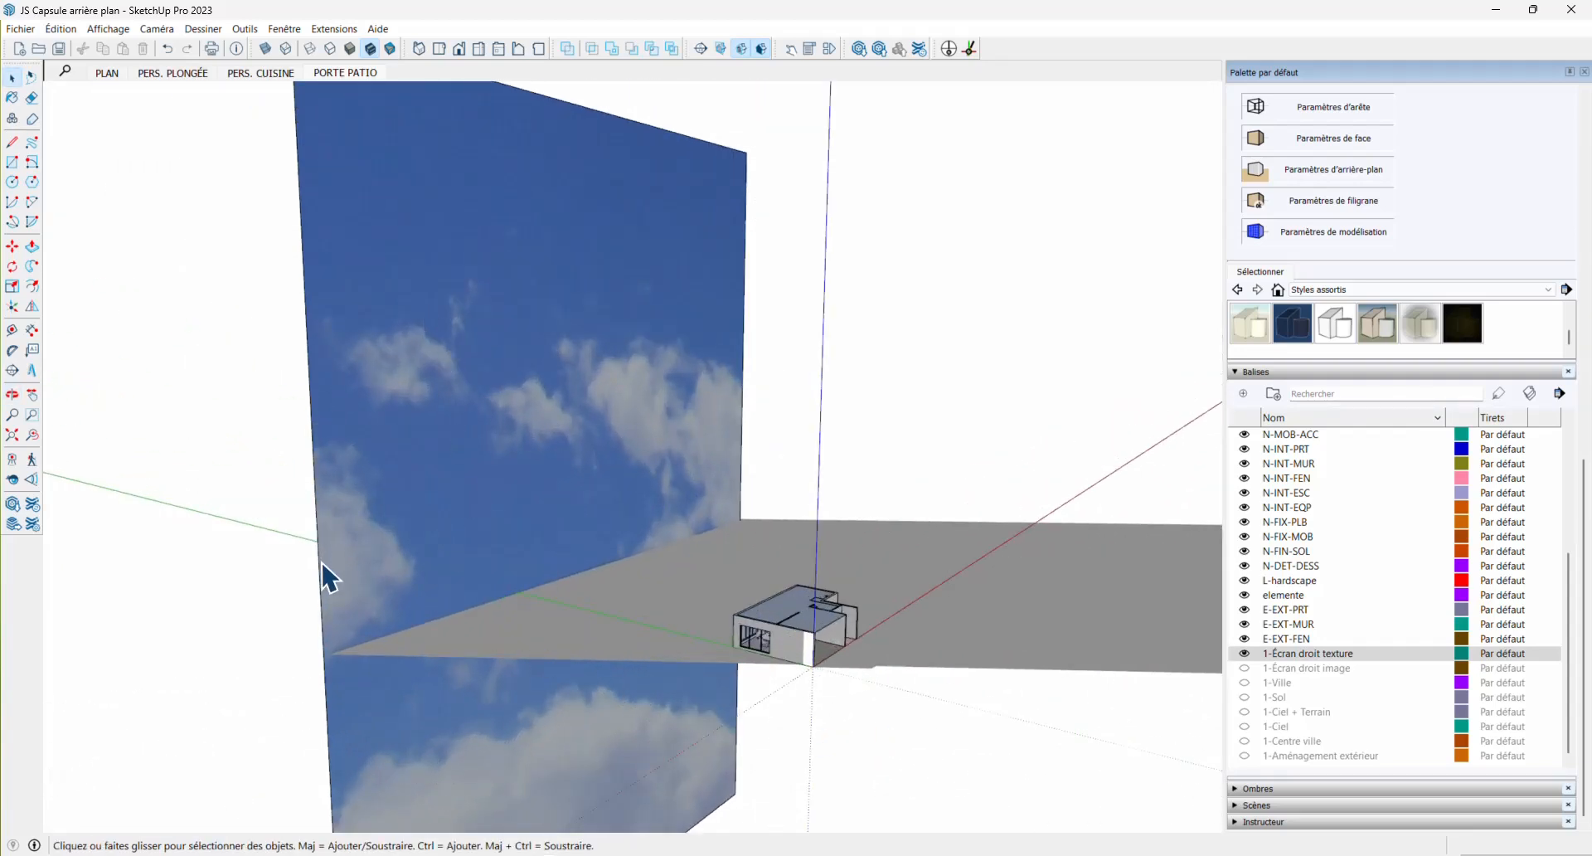
pyautogui.moveTo(329, 578); pyautogui.dragTo(462, 577, button='middle')
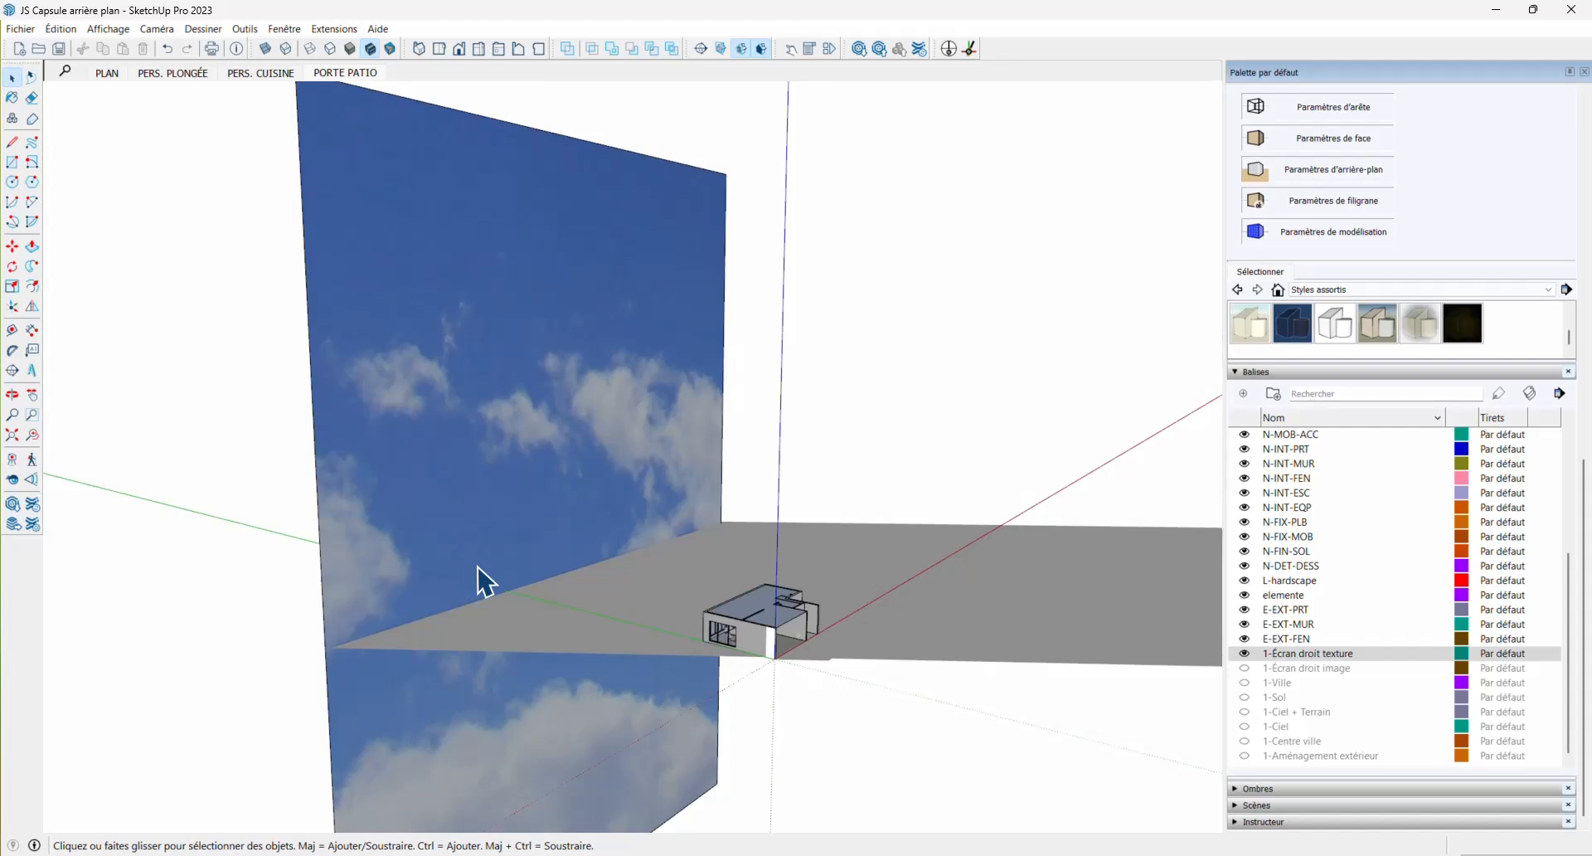
pyautogui.click(506, 405)
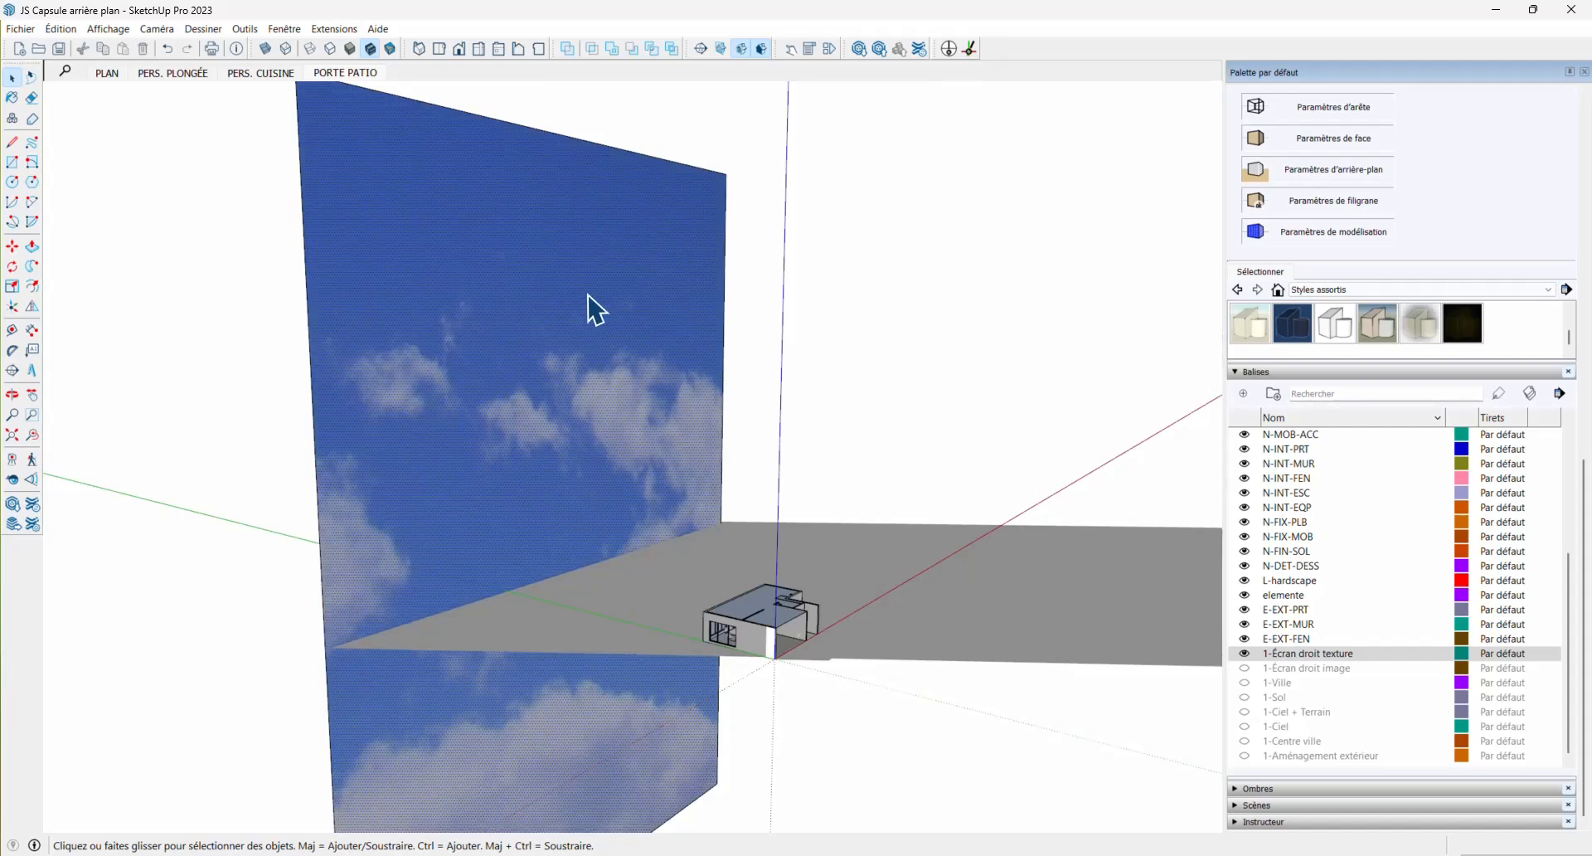
pyautogui.click(1312, 275)
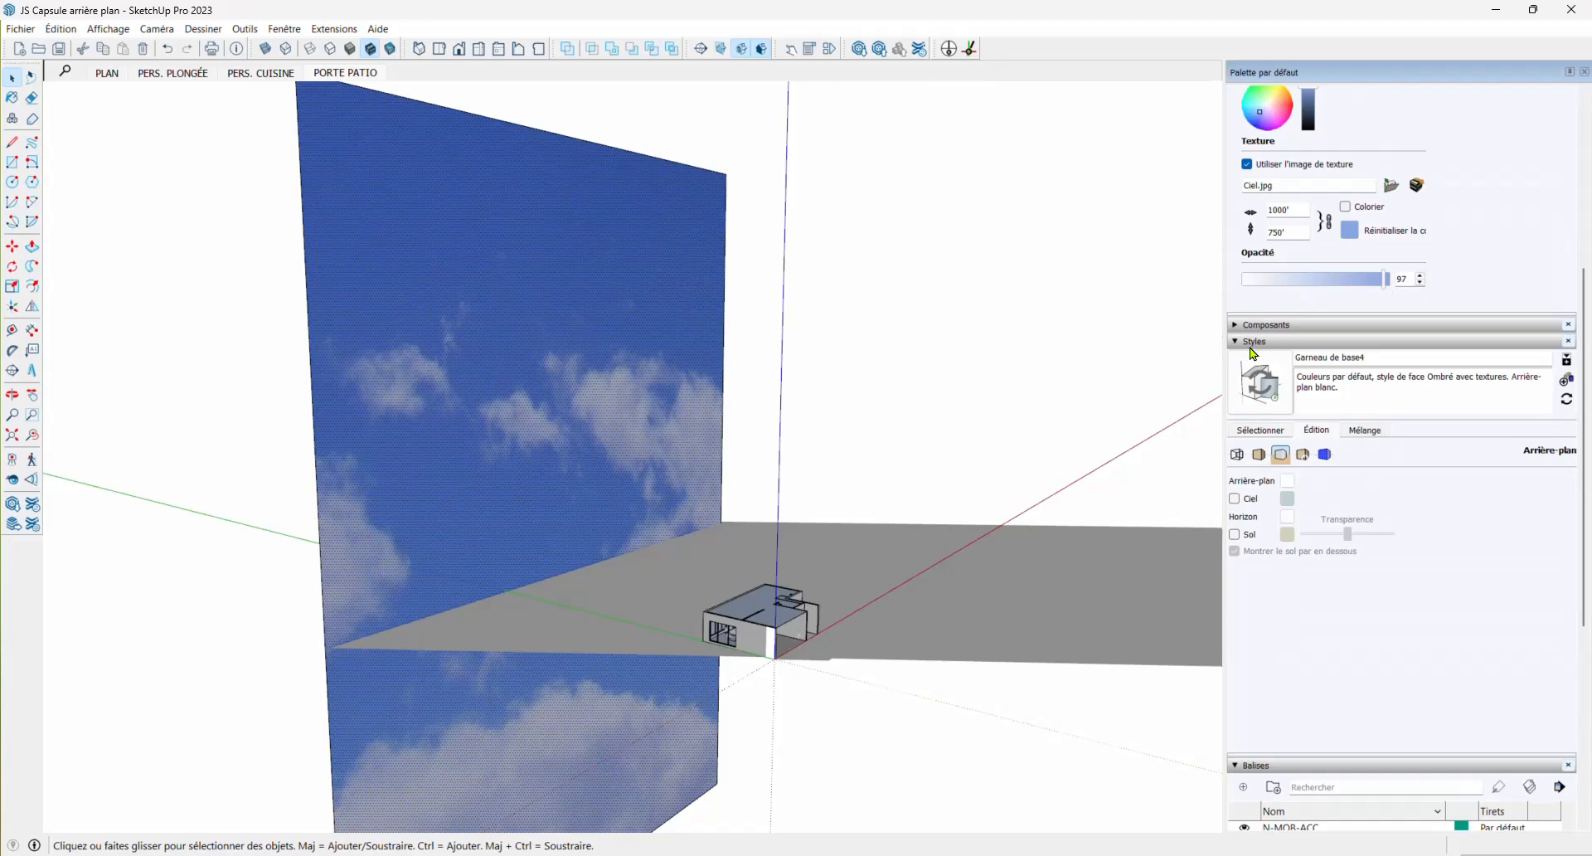
pyautogui.moveTo(1584, 327); pyautogui.dragTo(1578, 88)
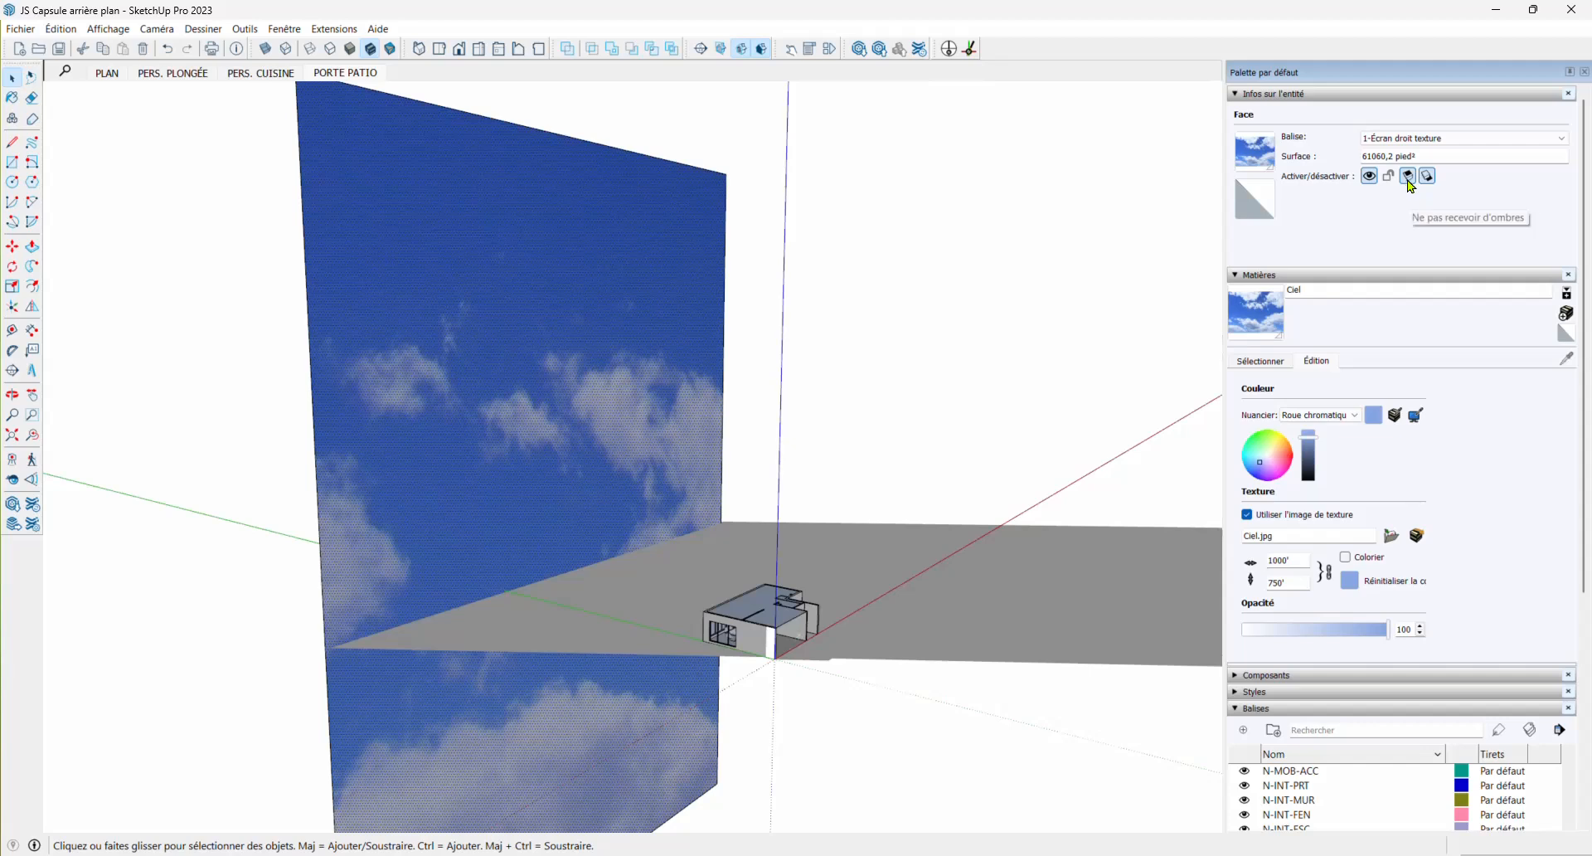
pyautogui.click(1409, 177)
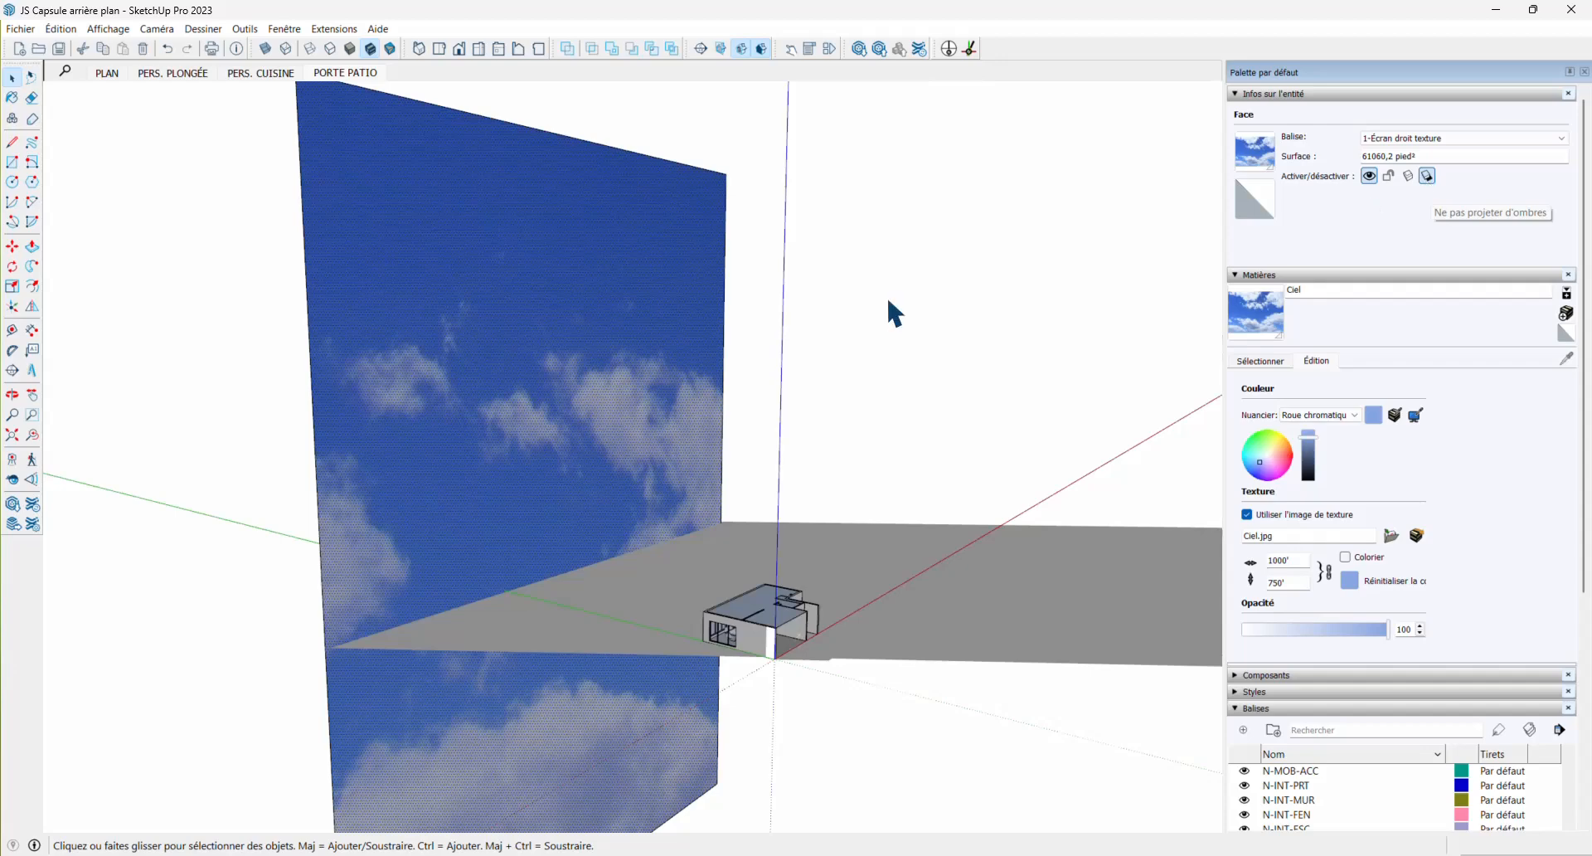
pyautogui.click(1427, 175)
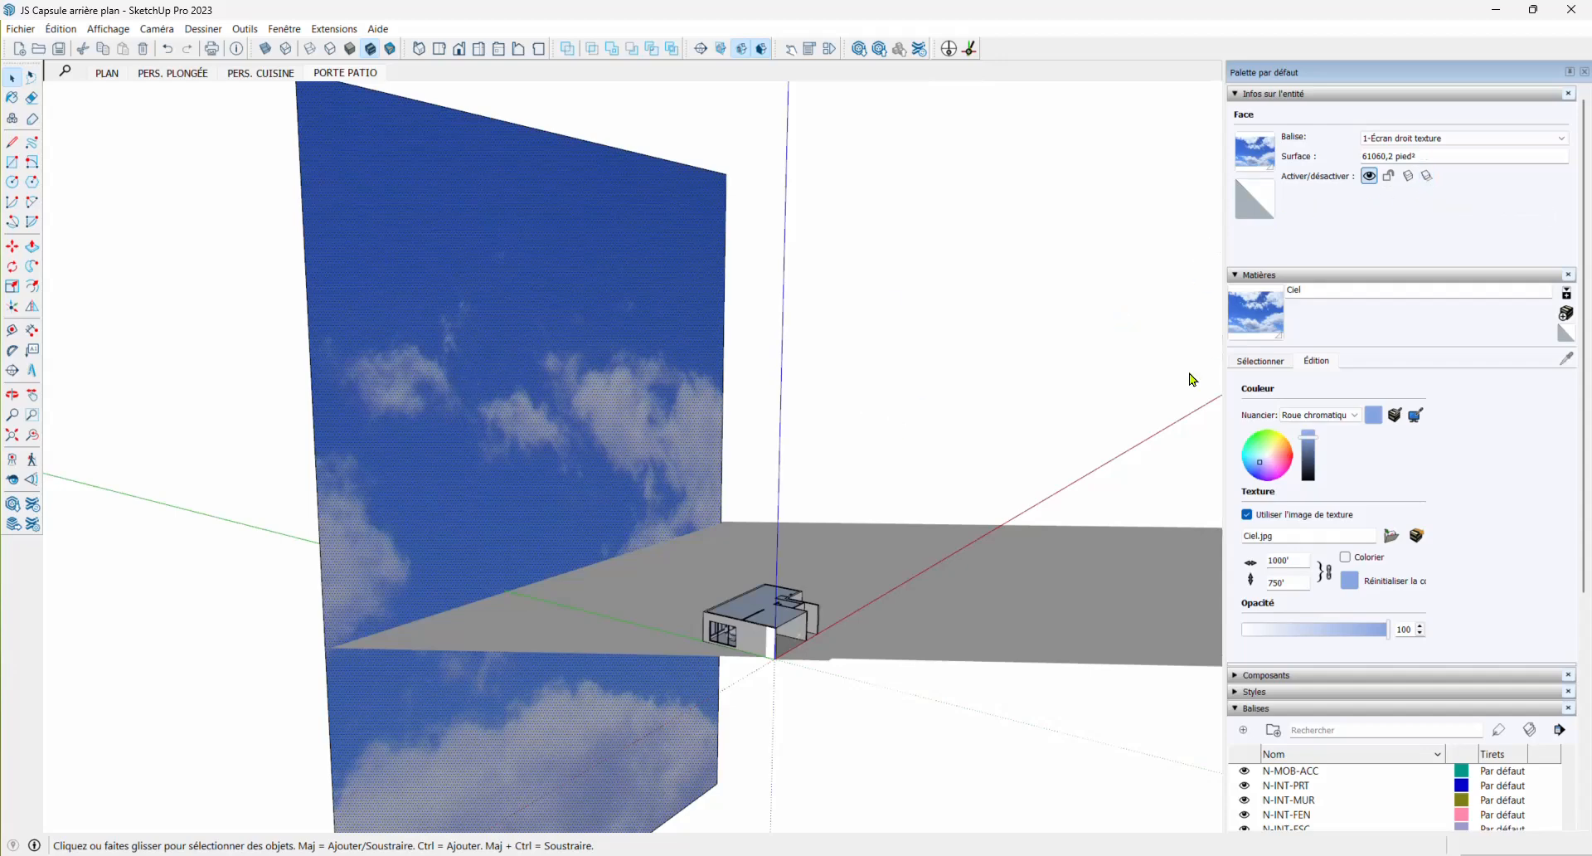
# Return to the PORTE PATIO scene, hide the 1-Écran droit image tag and display 1-Écran droit texture to check the shadow-free sky
pyautogui.click(358, 83)
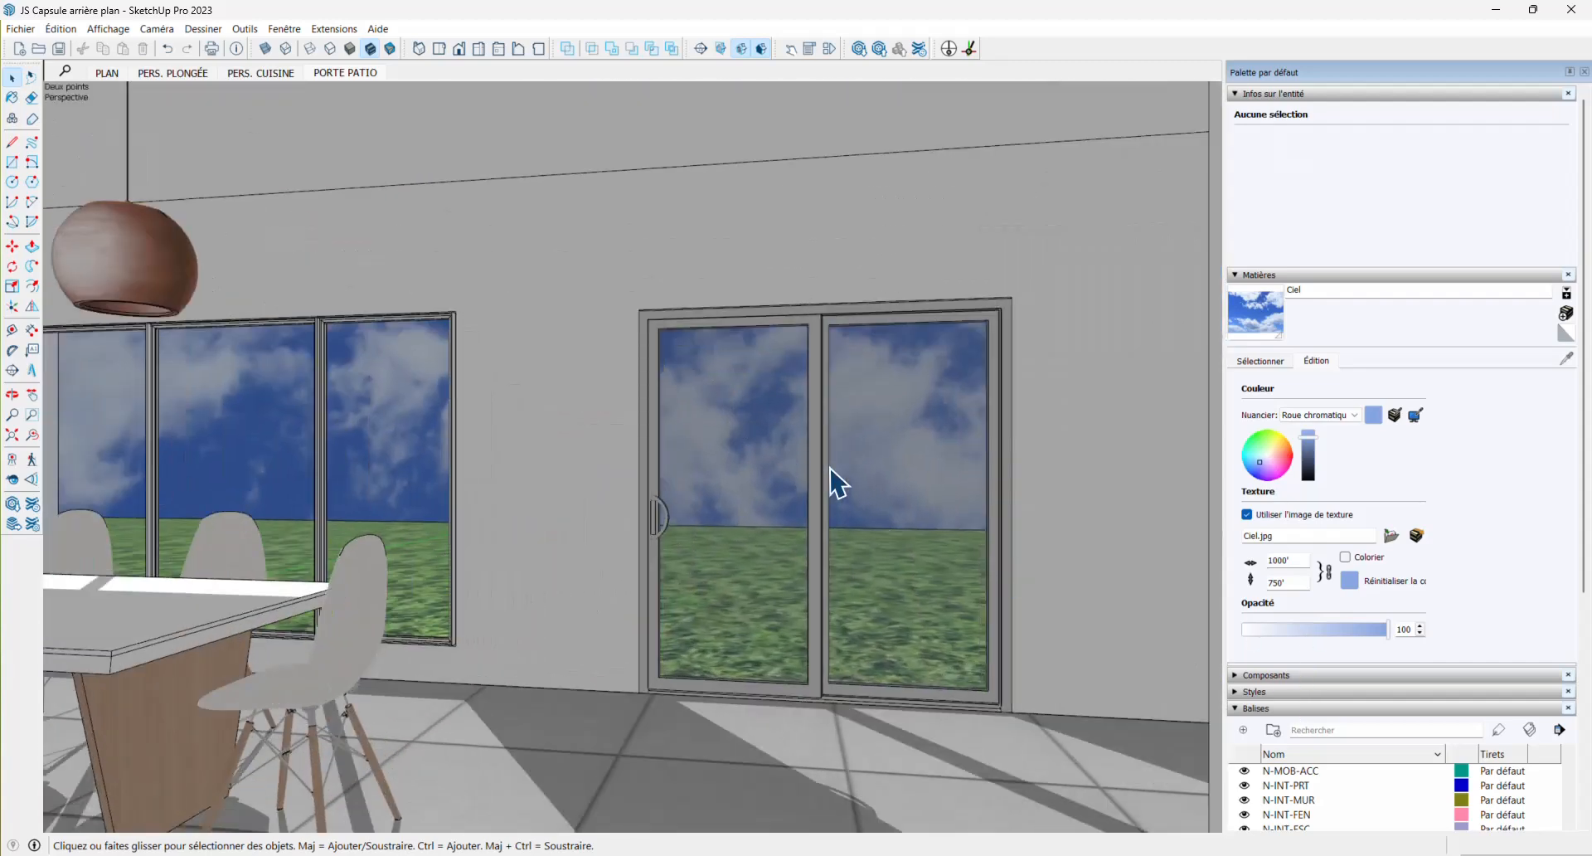
pyautogui.scroll(-2, 1325, 476)
pyautogui.scroll(-4, 1334, 550)
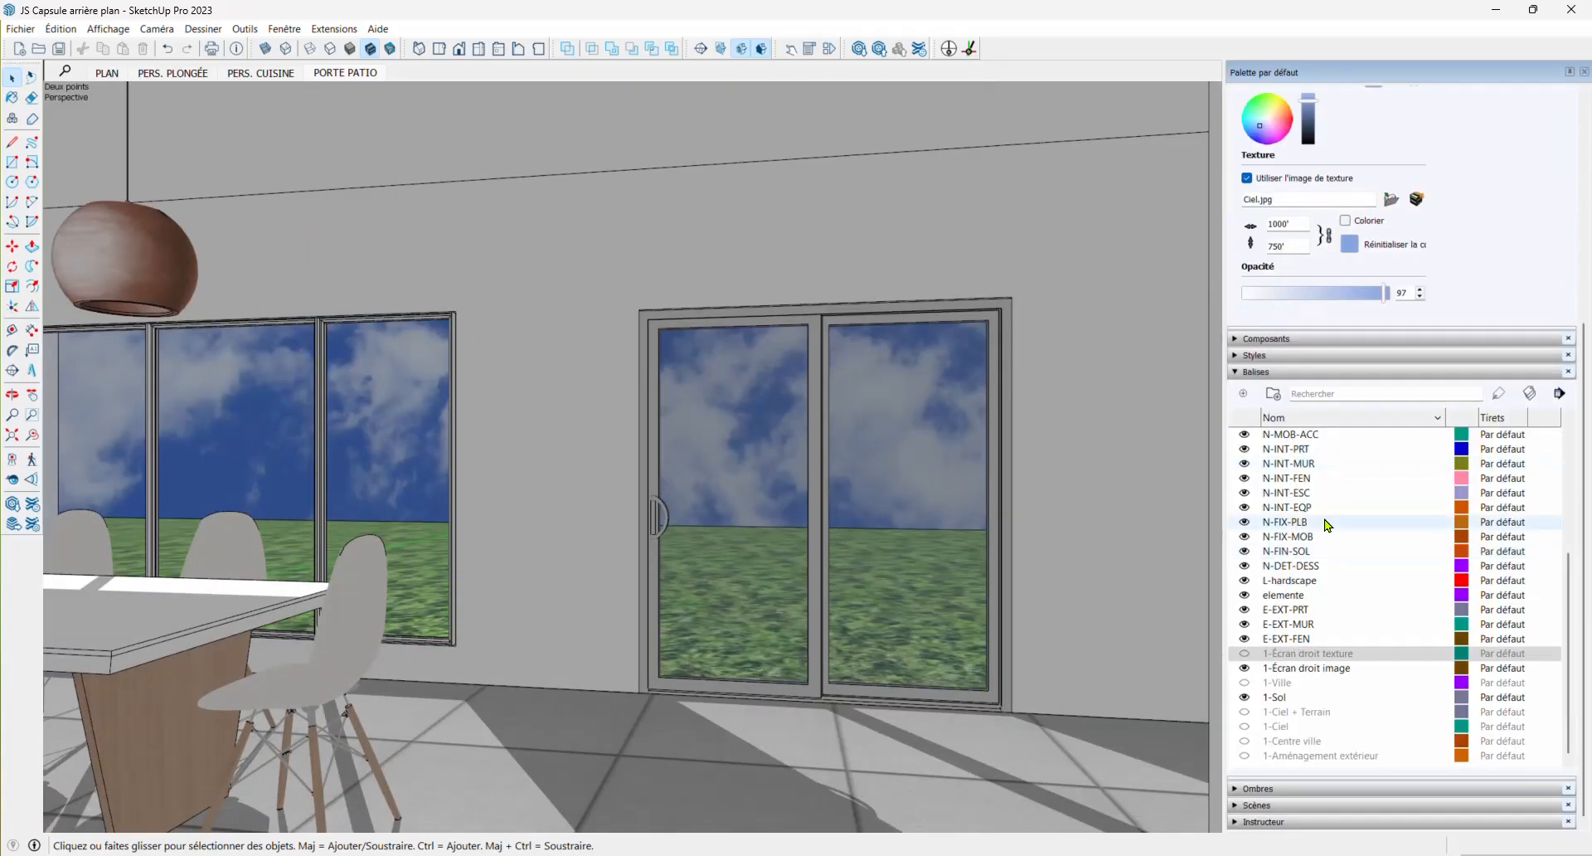
pyautogui.click(1243, 667)
pyautogui.click(1245, 654)
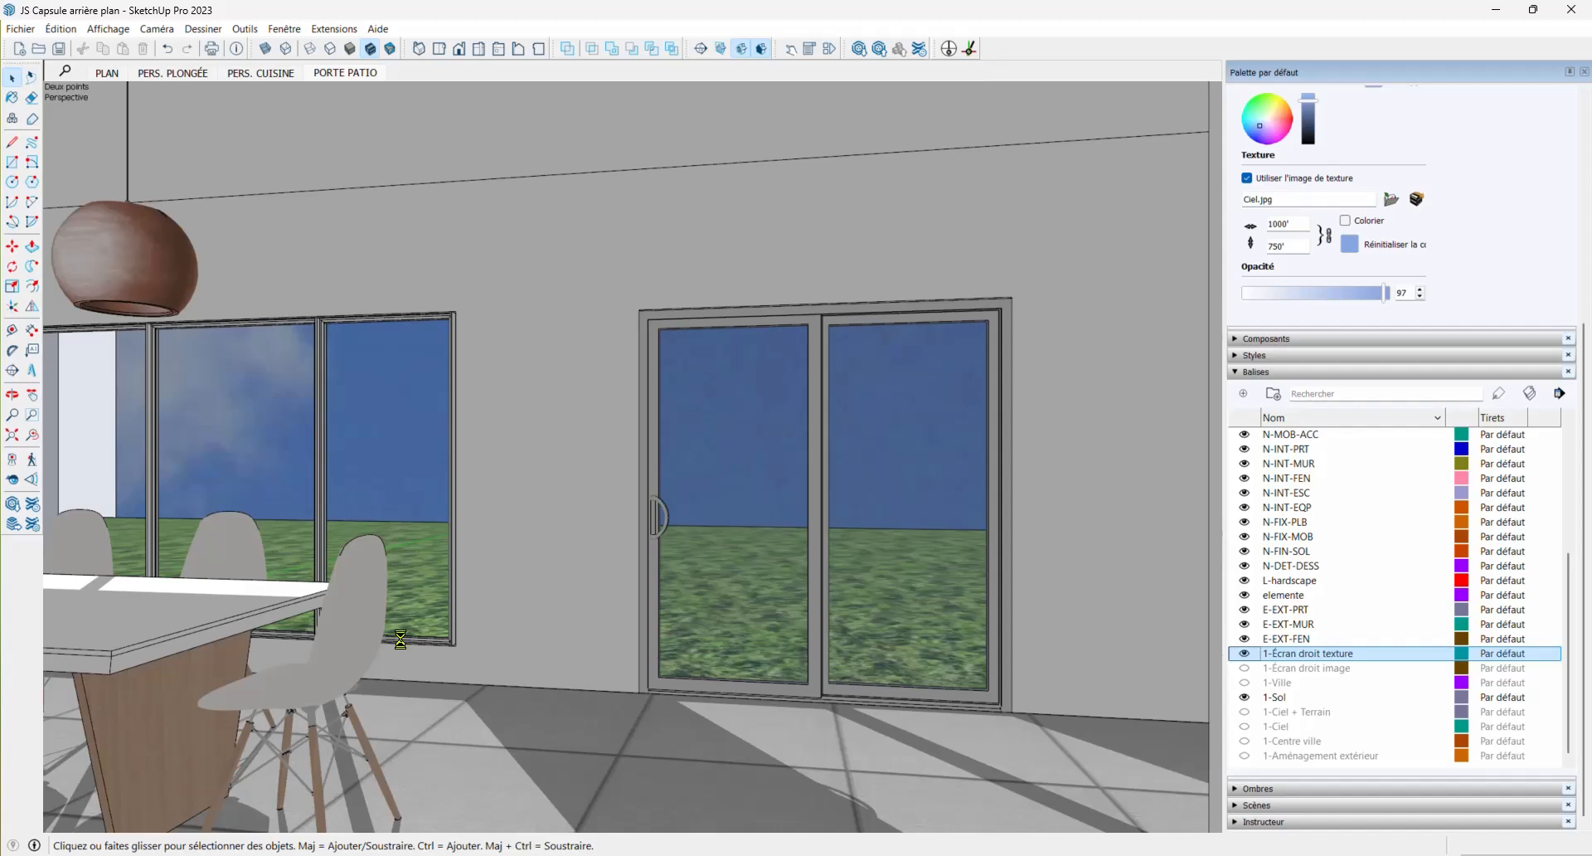
# Display the 1-Aménagement extérieur tag and hide the 1-Écran droit image tag in the PORTE PATIO scene
pyautogui.scroll(-2, 591, 514)
pyautogui.scroll(-5, 591, 514)
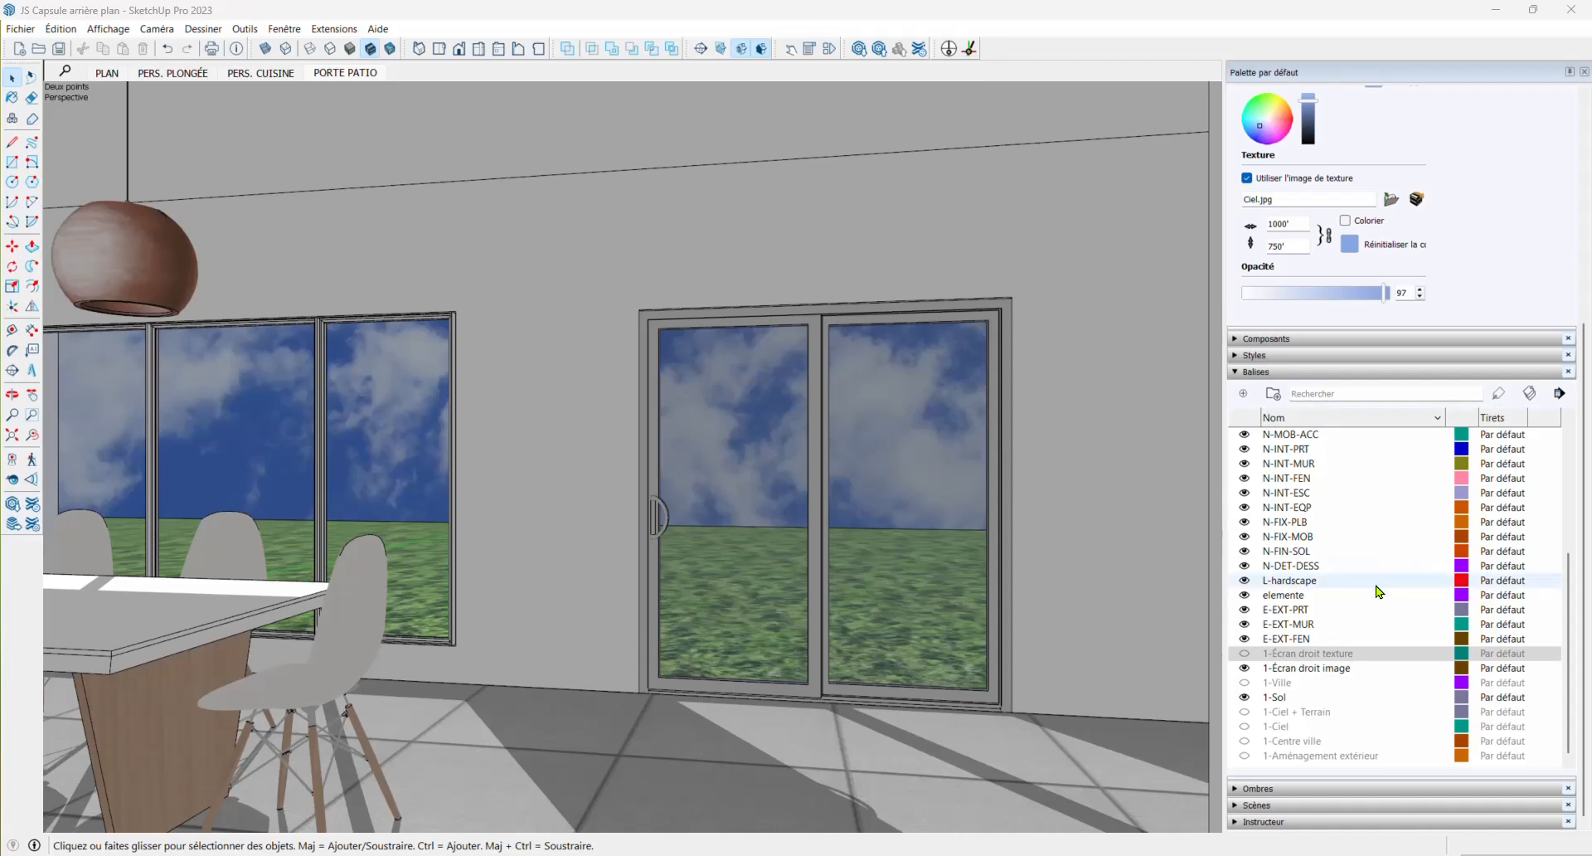
pyautogui.click(1244, 756)
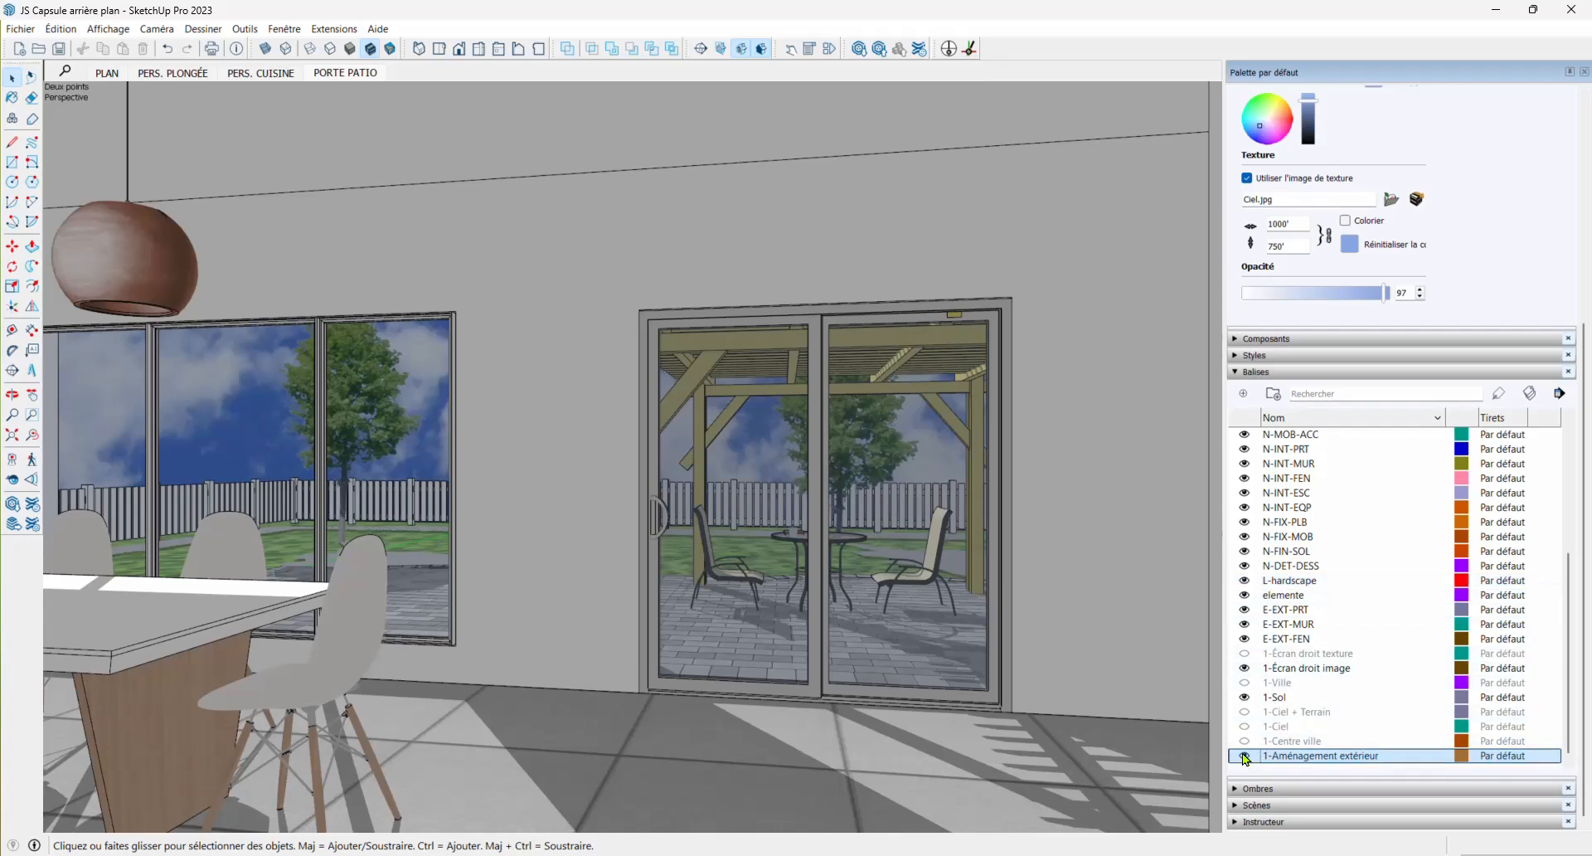
pyautogui.click(1243, 667)
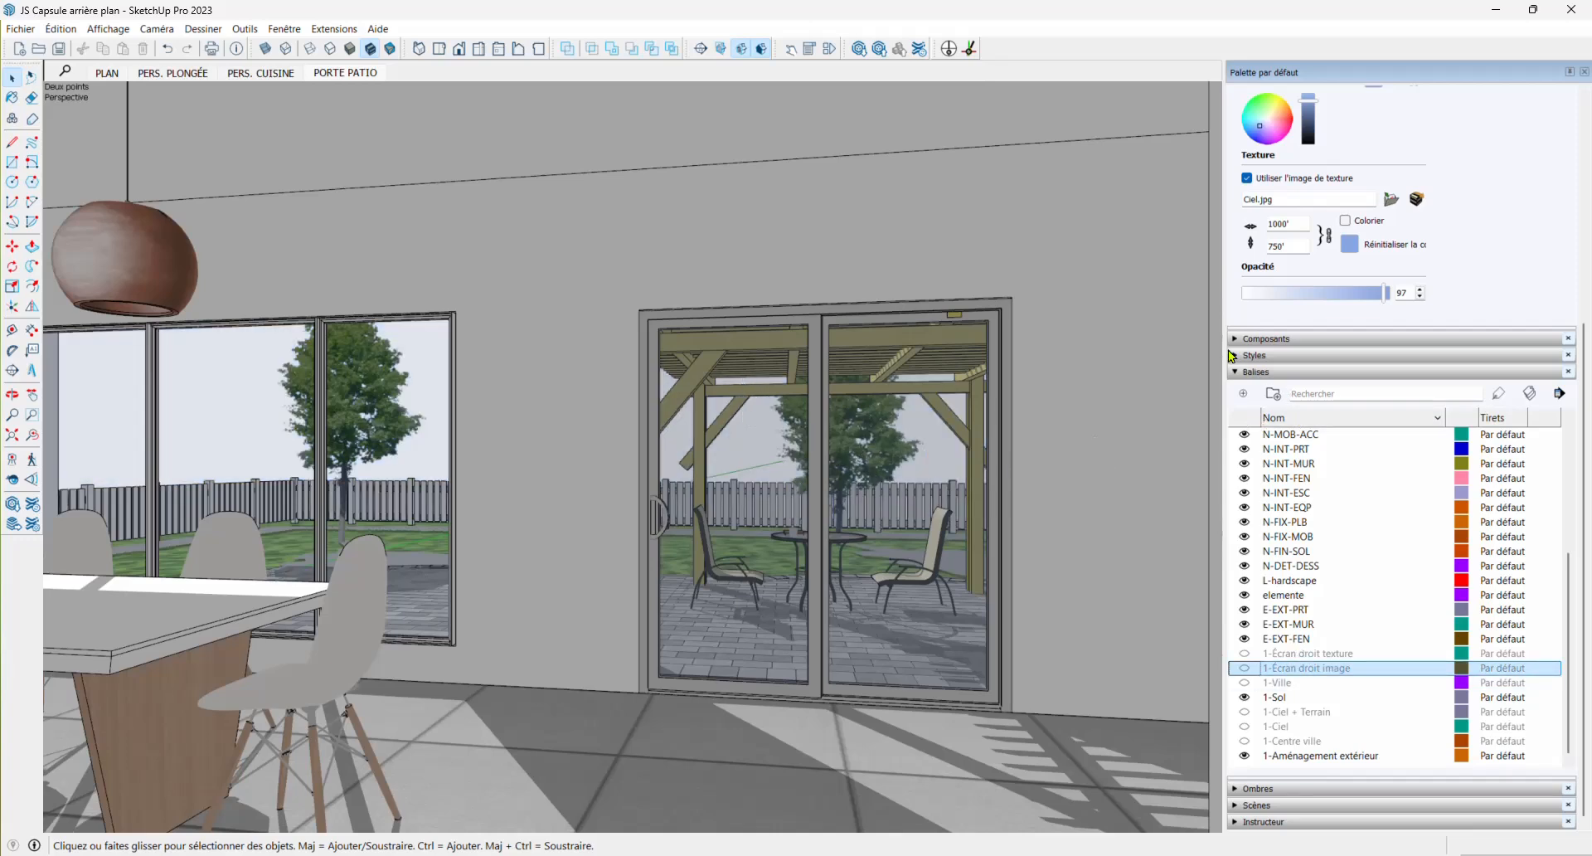
# Enable Ciel in the current style's background settings and set its colour to turquoise
pyautogui.click(1252, 355)
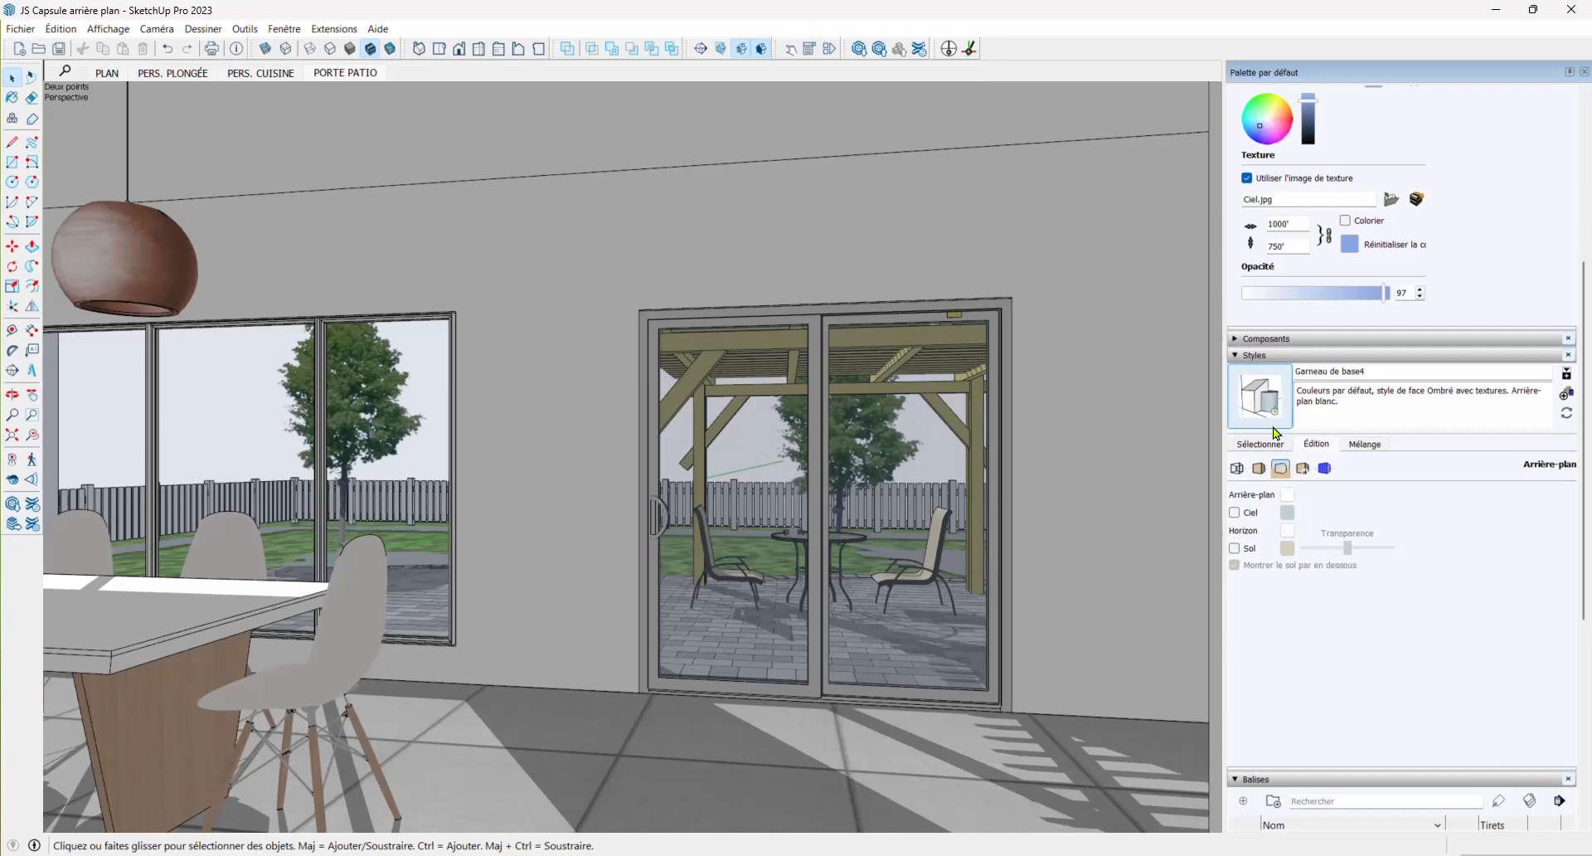
pyautogui.click(1235, 512)
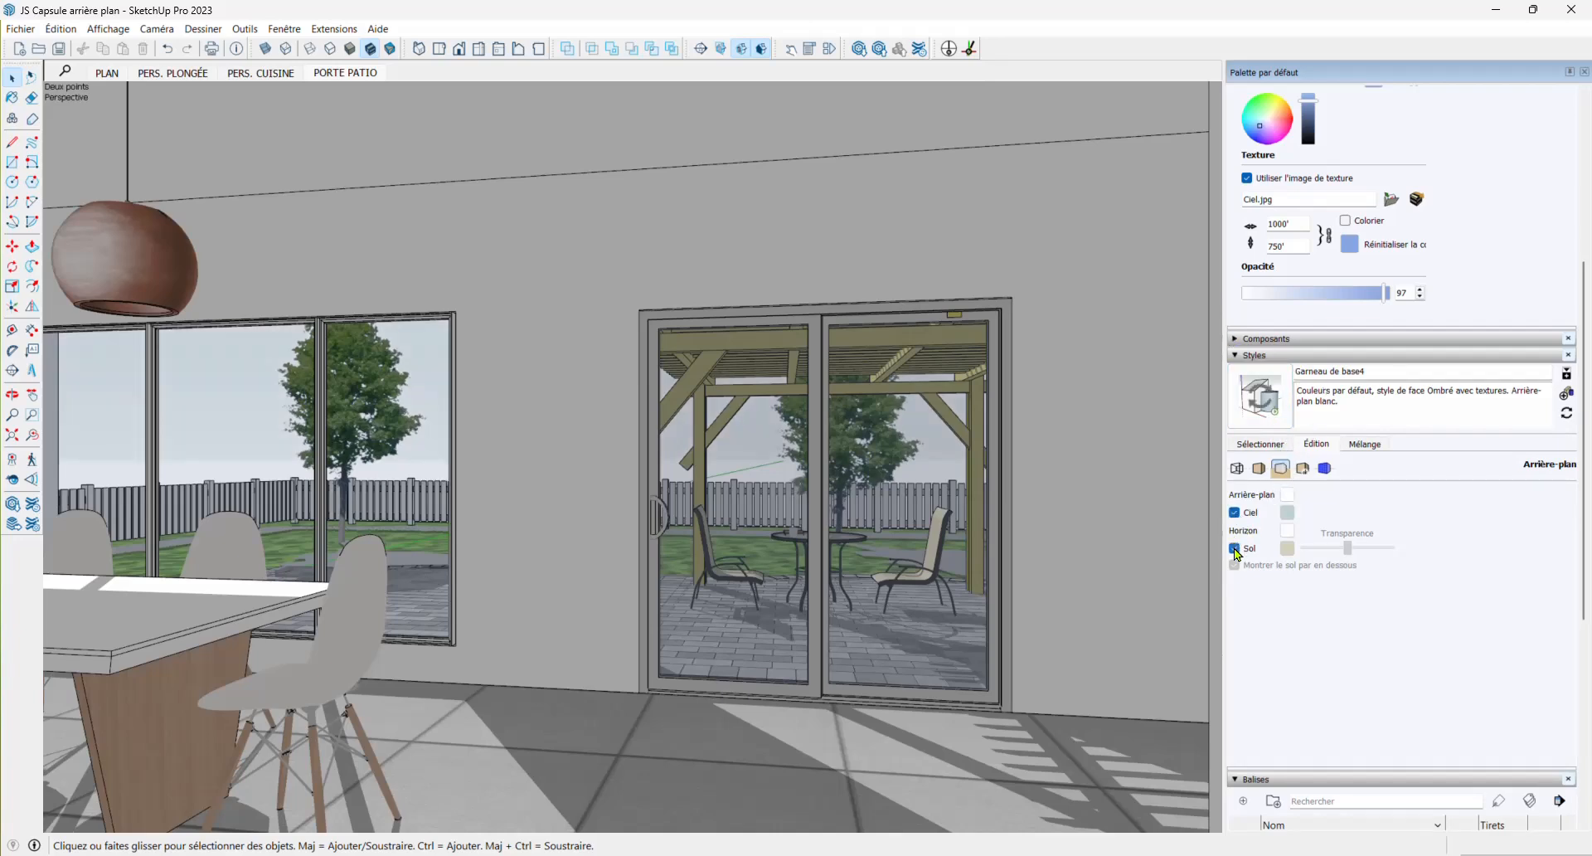
pyautogui.click(1235, 549)
pyautogui.click(1235, 548)
pyautogui.click(1288, 516)
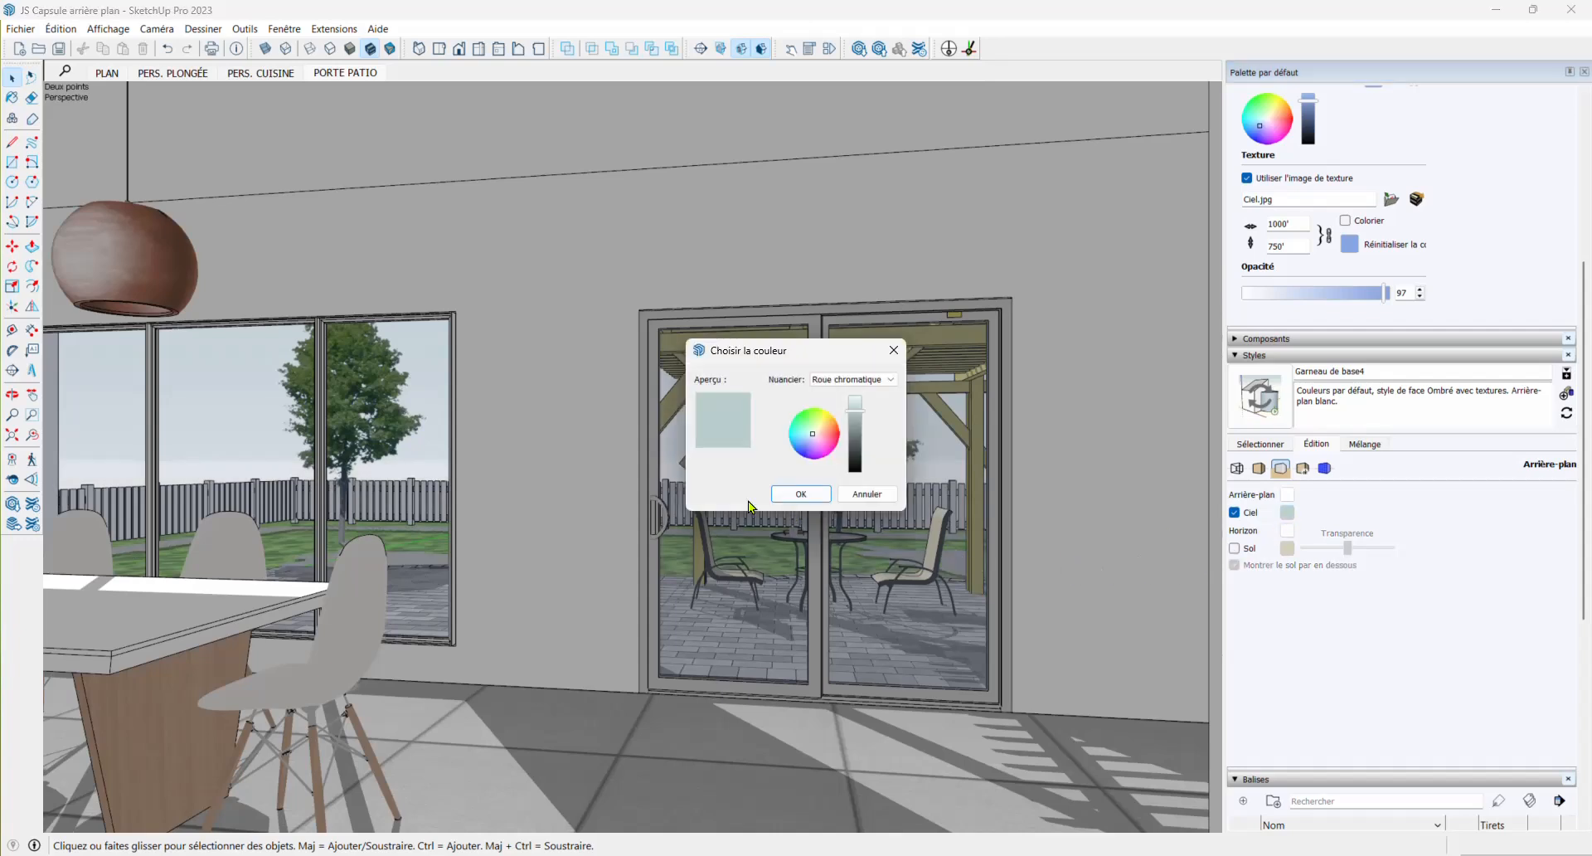
pyautogui.click(801, 433)
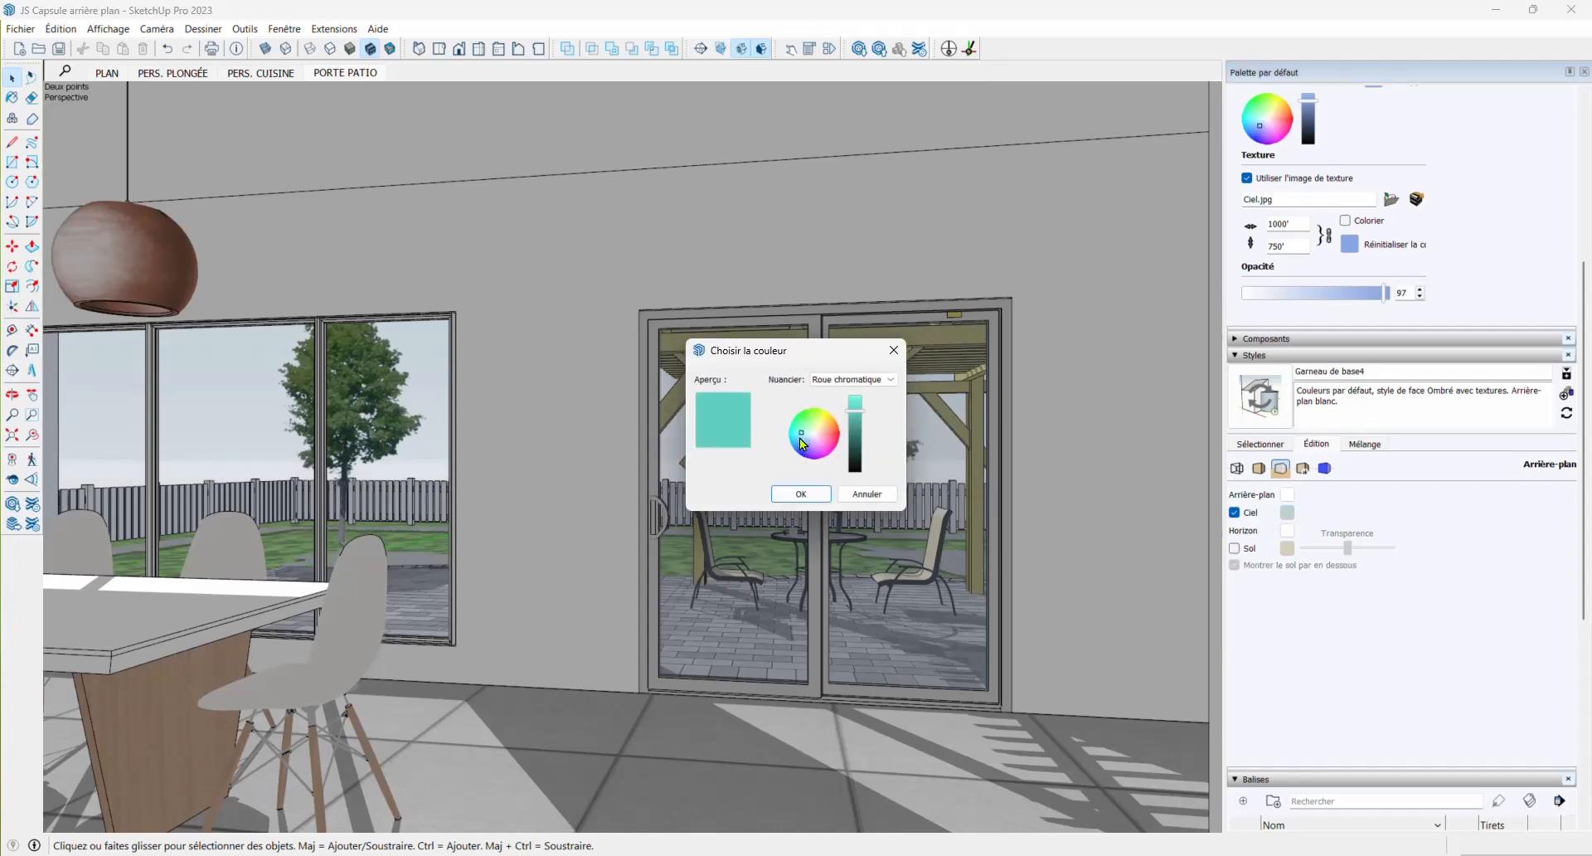
pyautogui.click(800, 437)
pyautogui.click(801, 493)
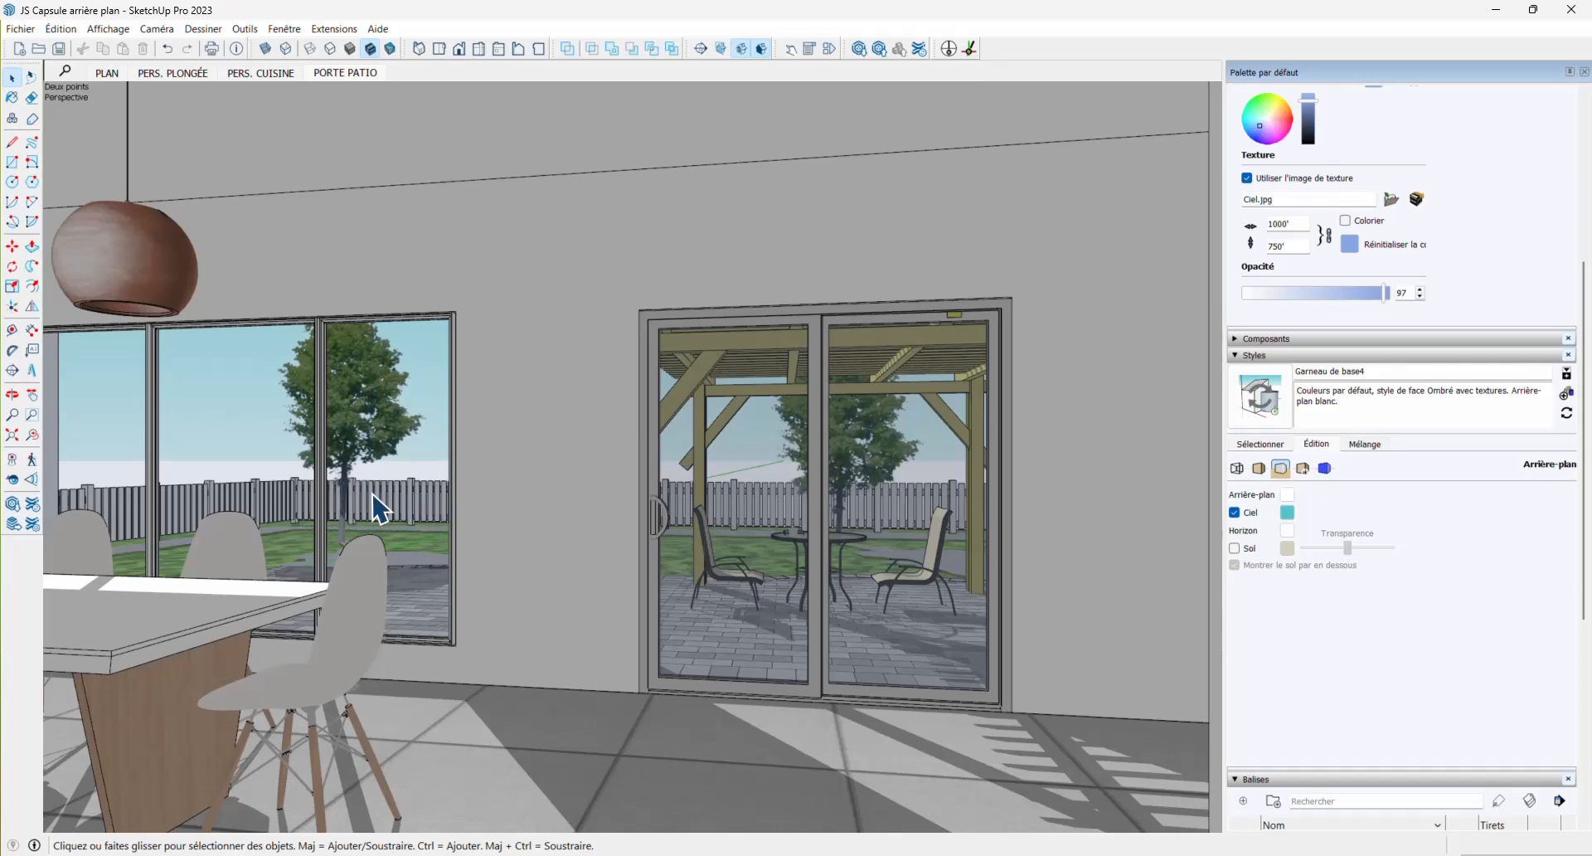
# Enable Sol in the style's background settings and set its colour to green
pyautogui.click(1234, 548)
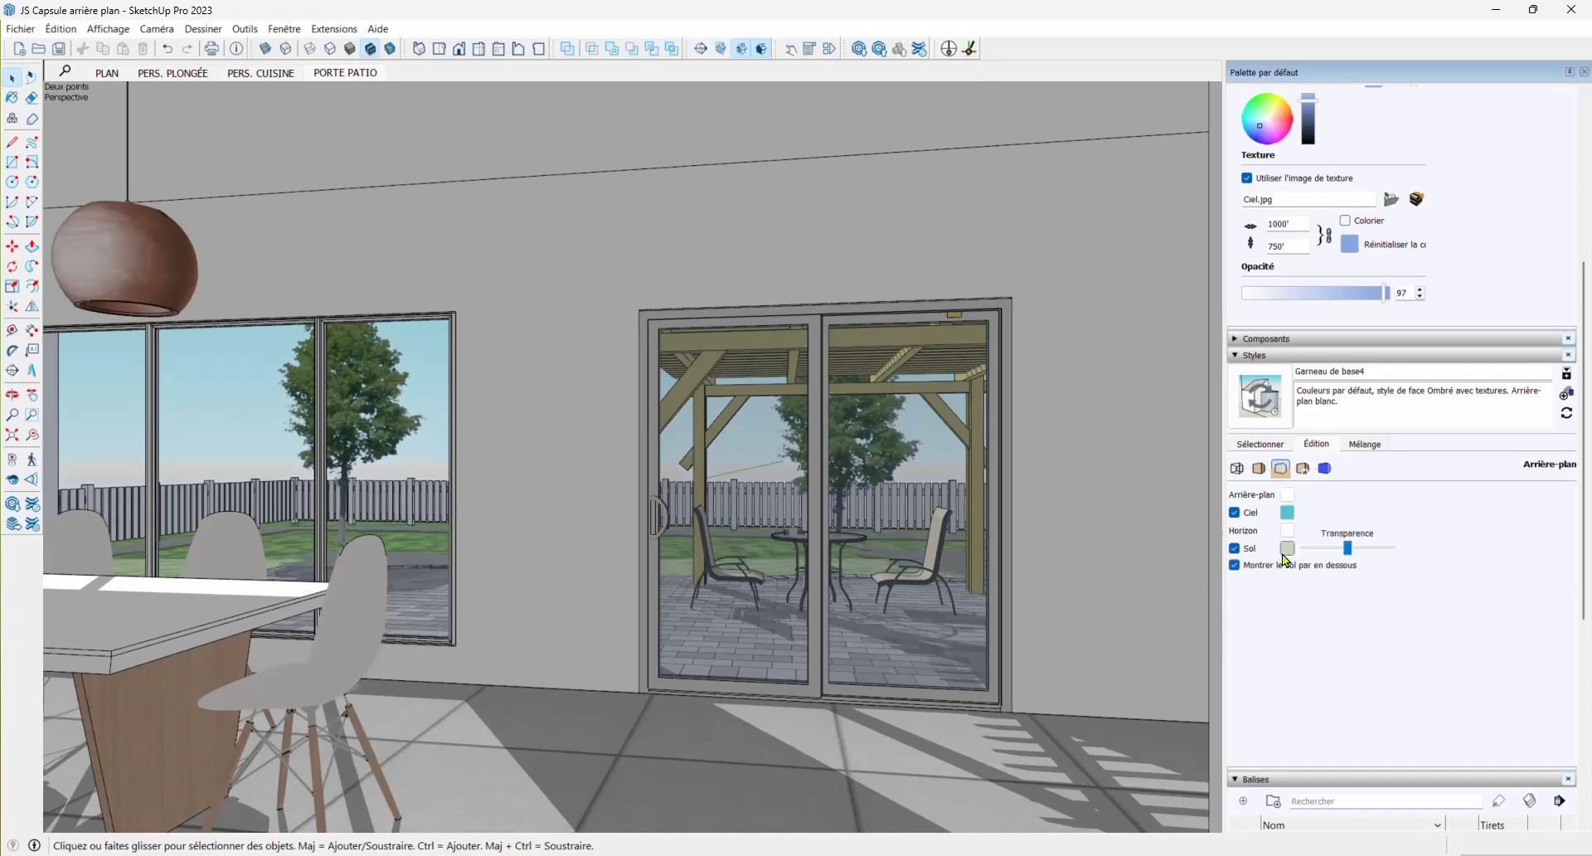
pyautogui.click(1287, 548)
pyautogui.click(806, 428)
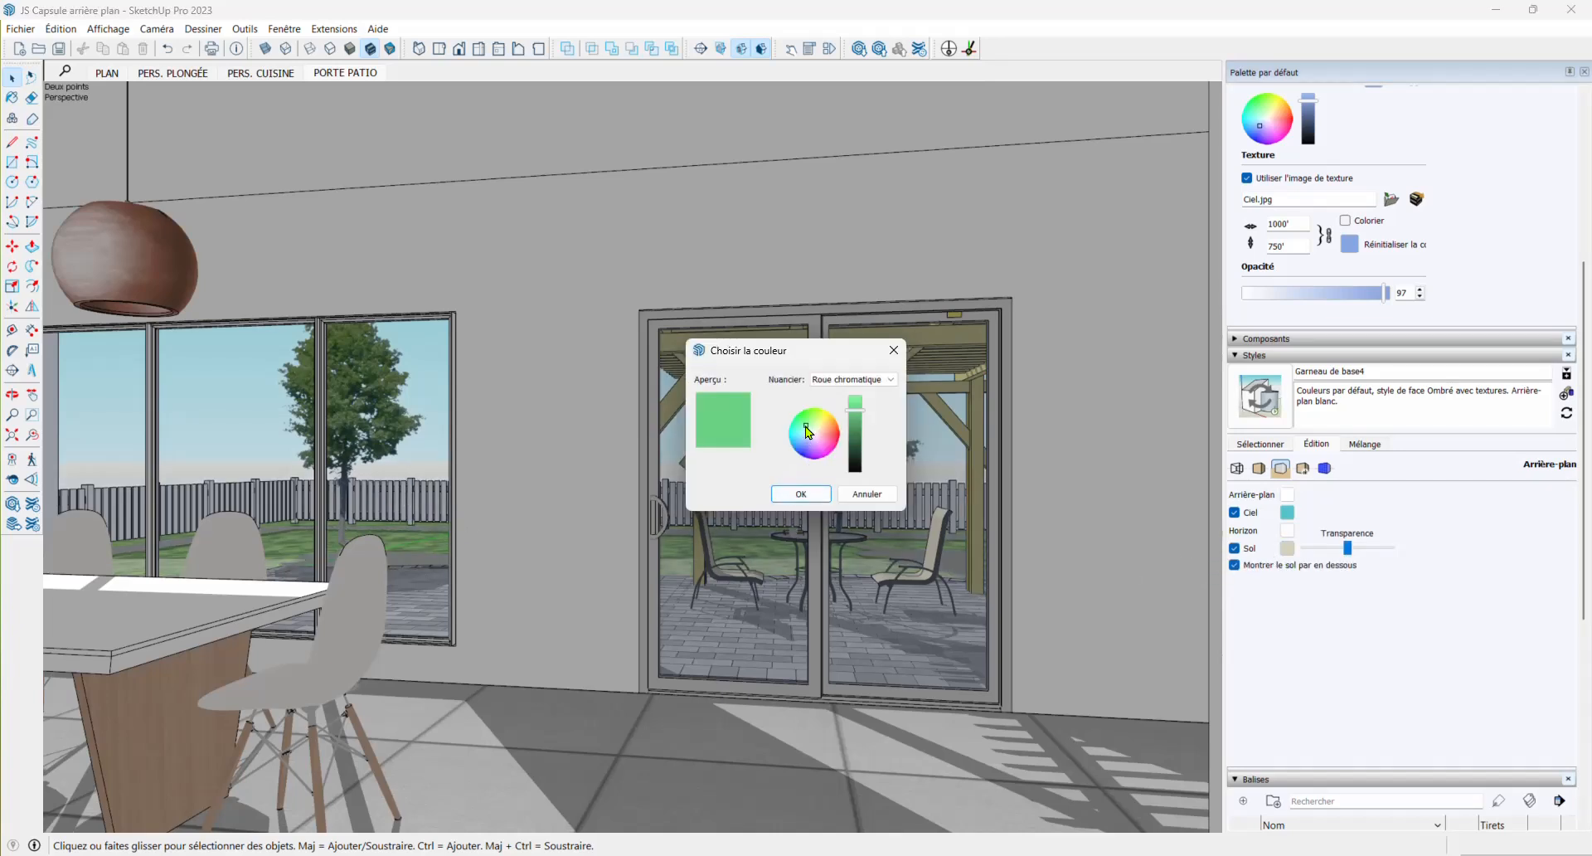
pyautogui.click(801, 494)
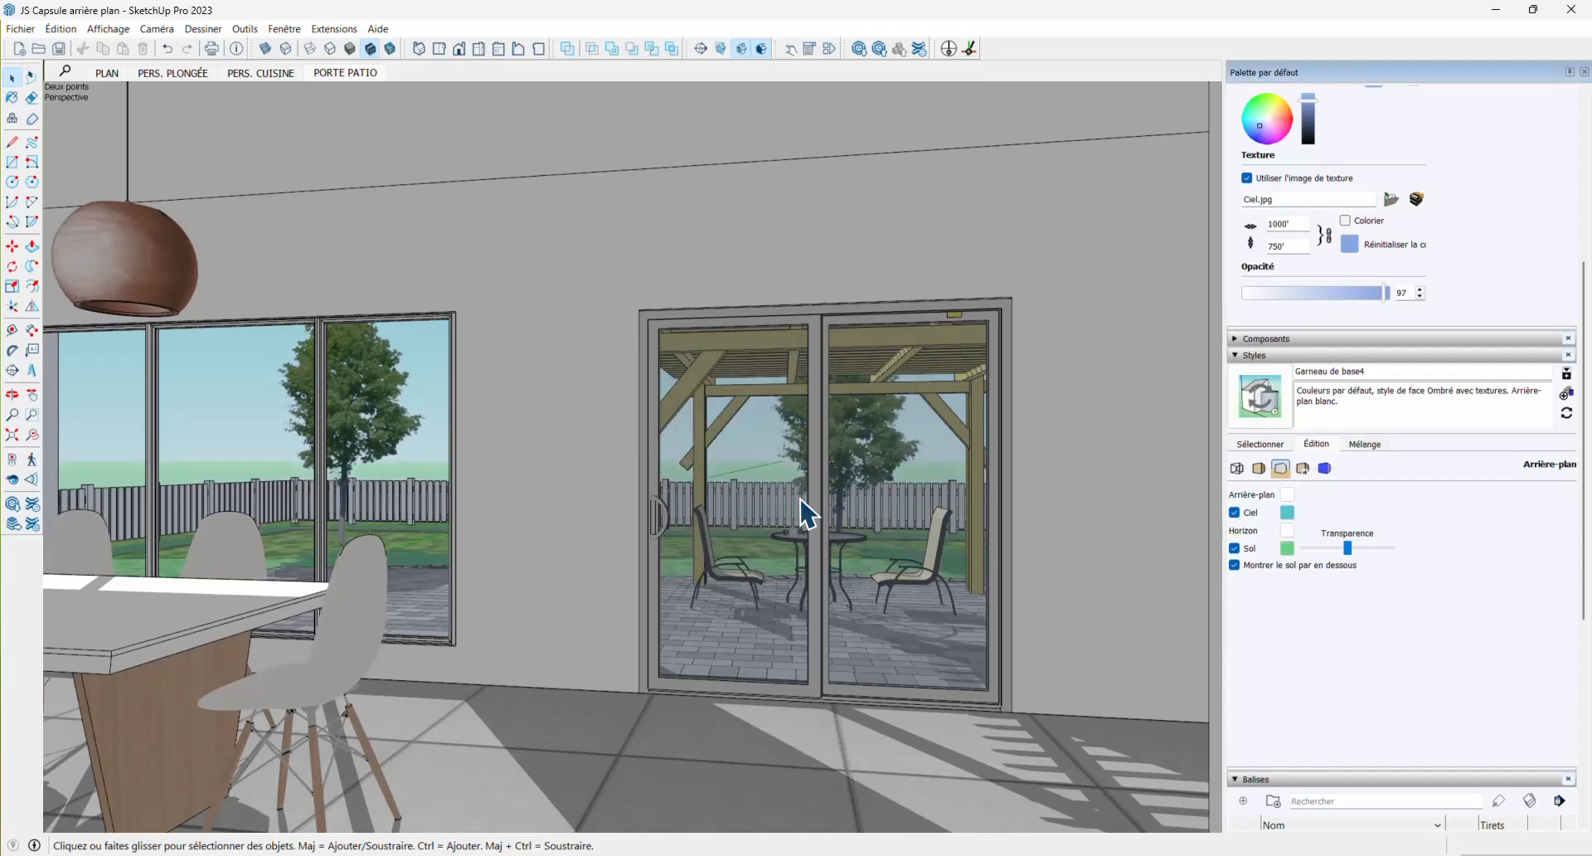
# Turn off both Ciel and Sol in the style's background settings
pyautogui.click(1234, 512)
pyautogui.click(1233, 548)
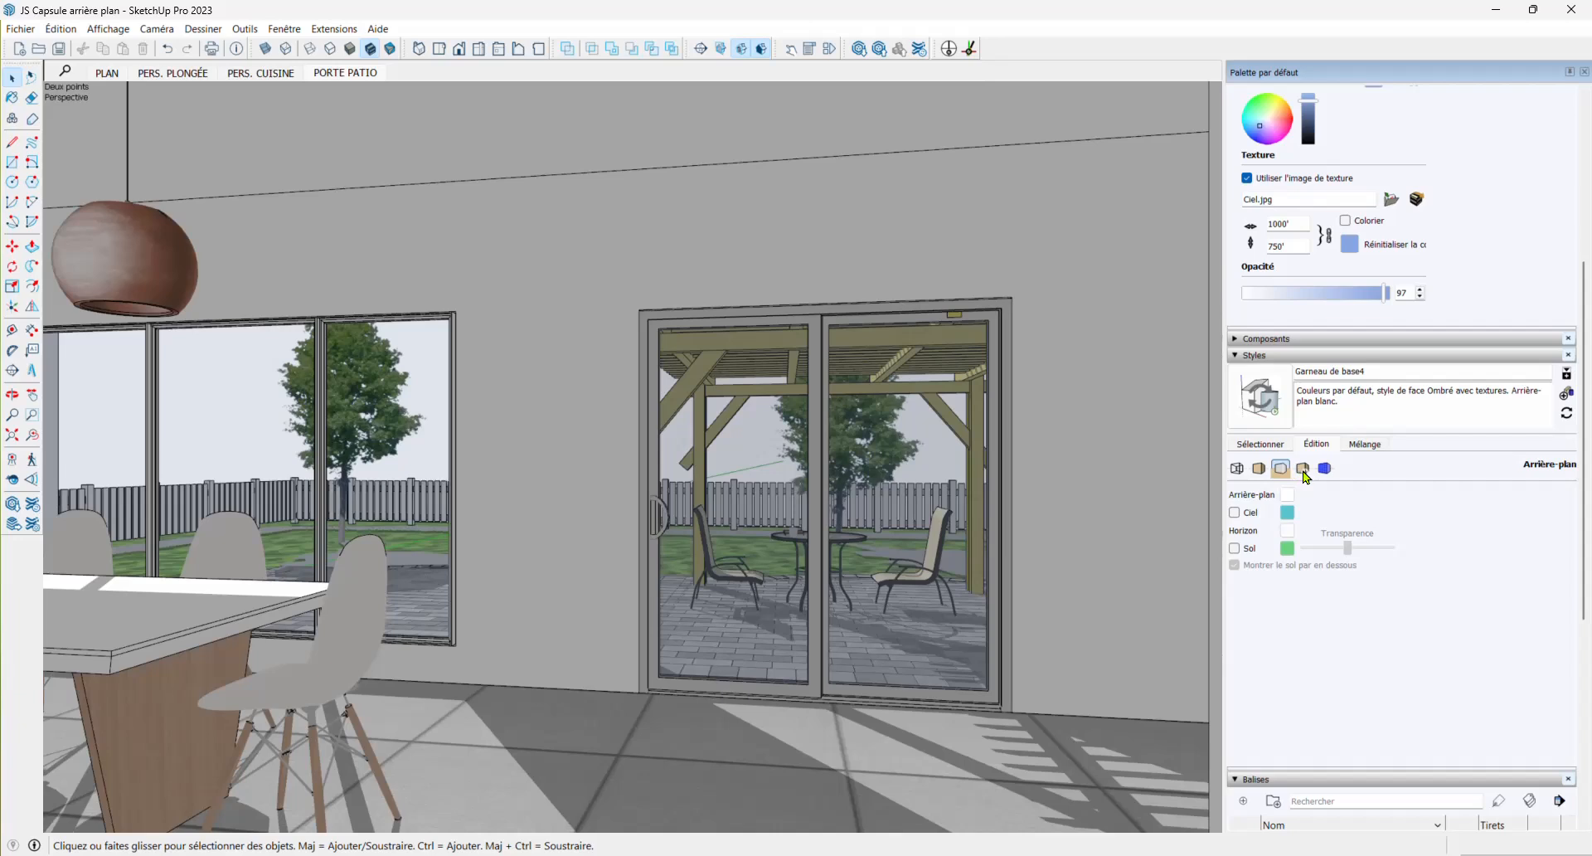
# Add the image Ciel.jpg from the Images folder as a new watermark in the current style
pyautogui.click(1304, 471)
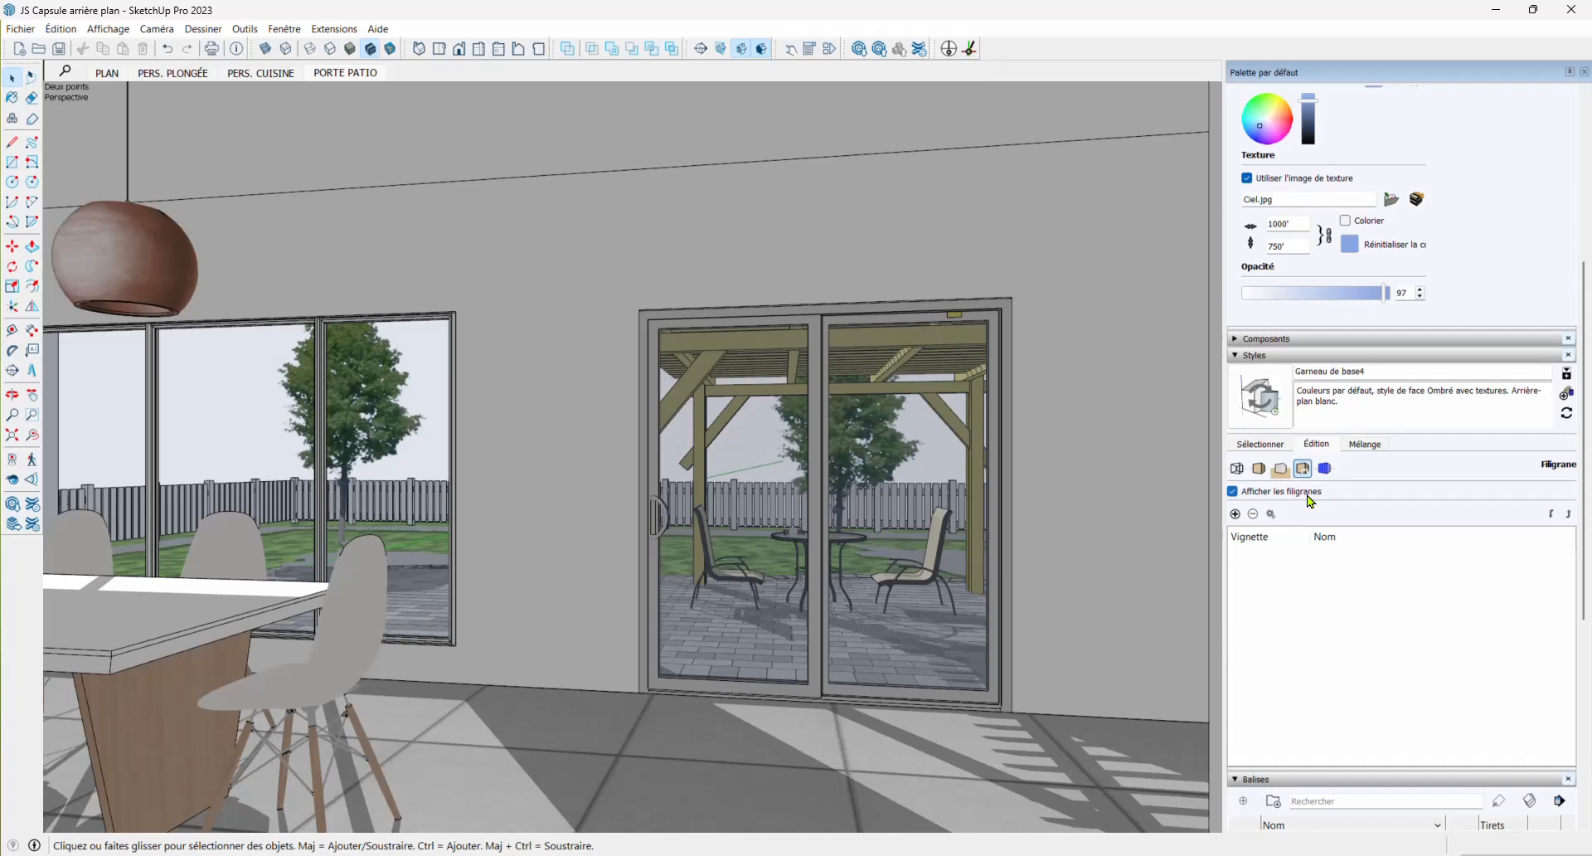
pyautogui.click(1235, 514)
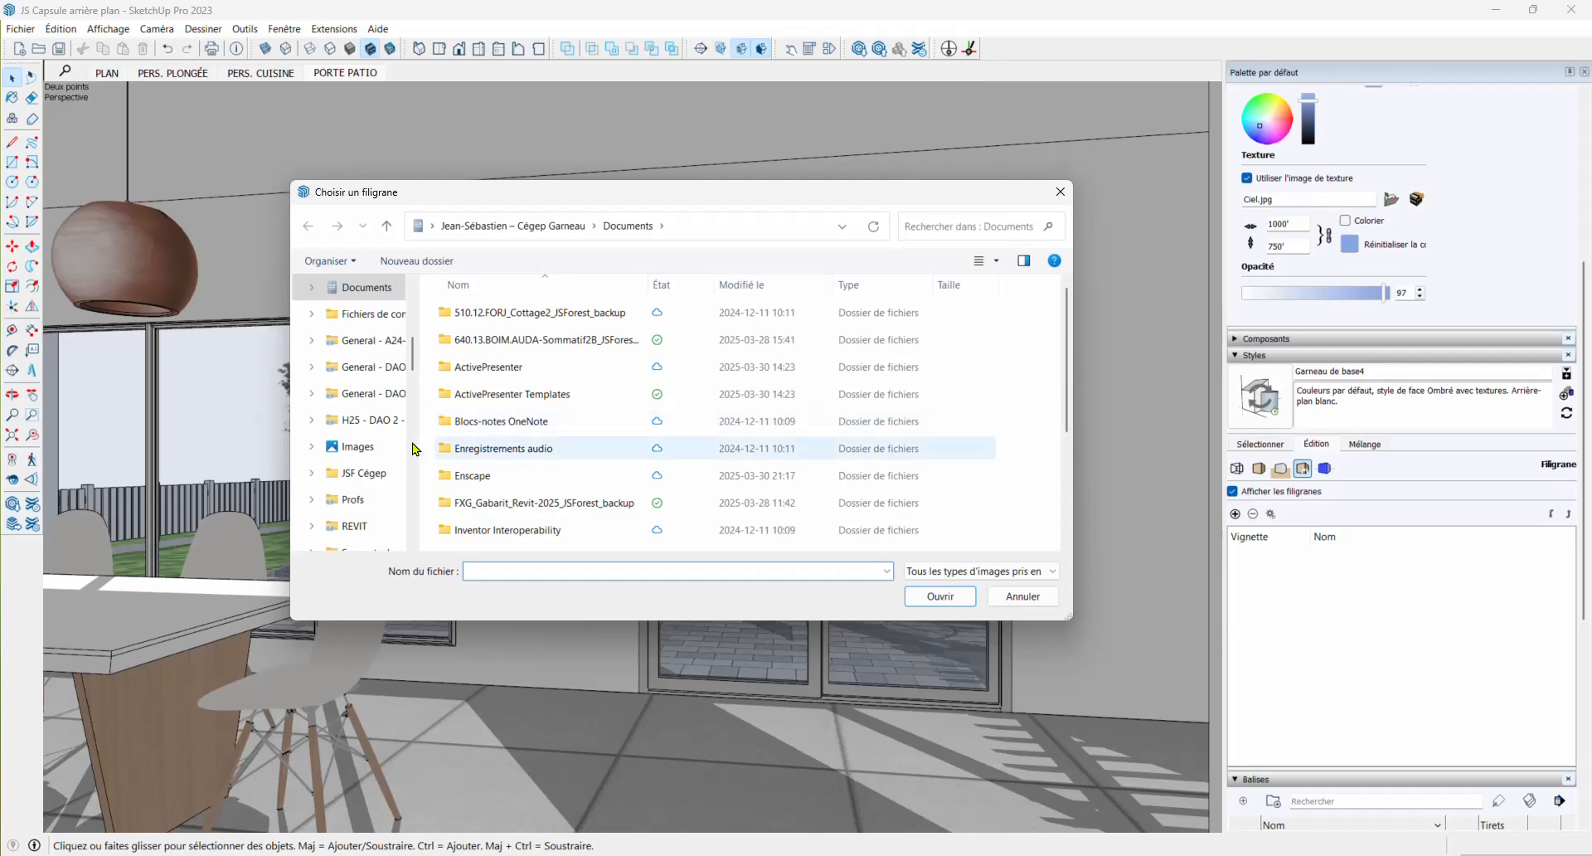
pyautogui.click(360, 447)
pyautogui.scroll(-3, 746, 390)
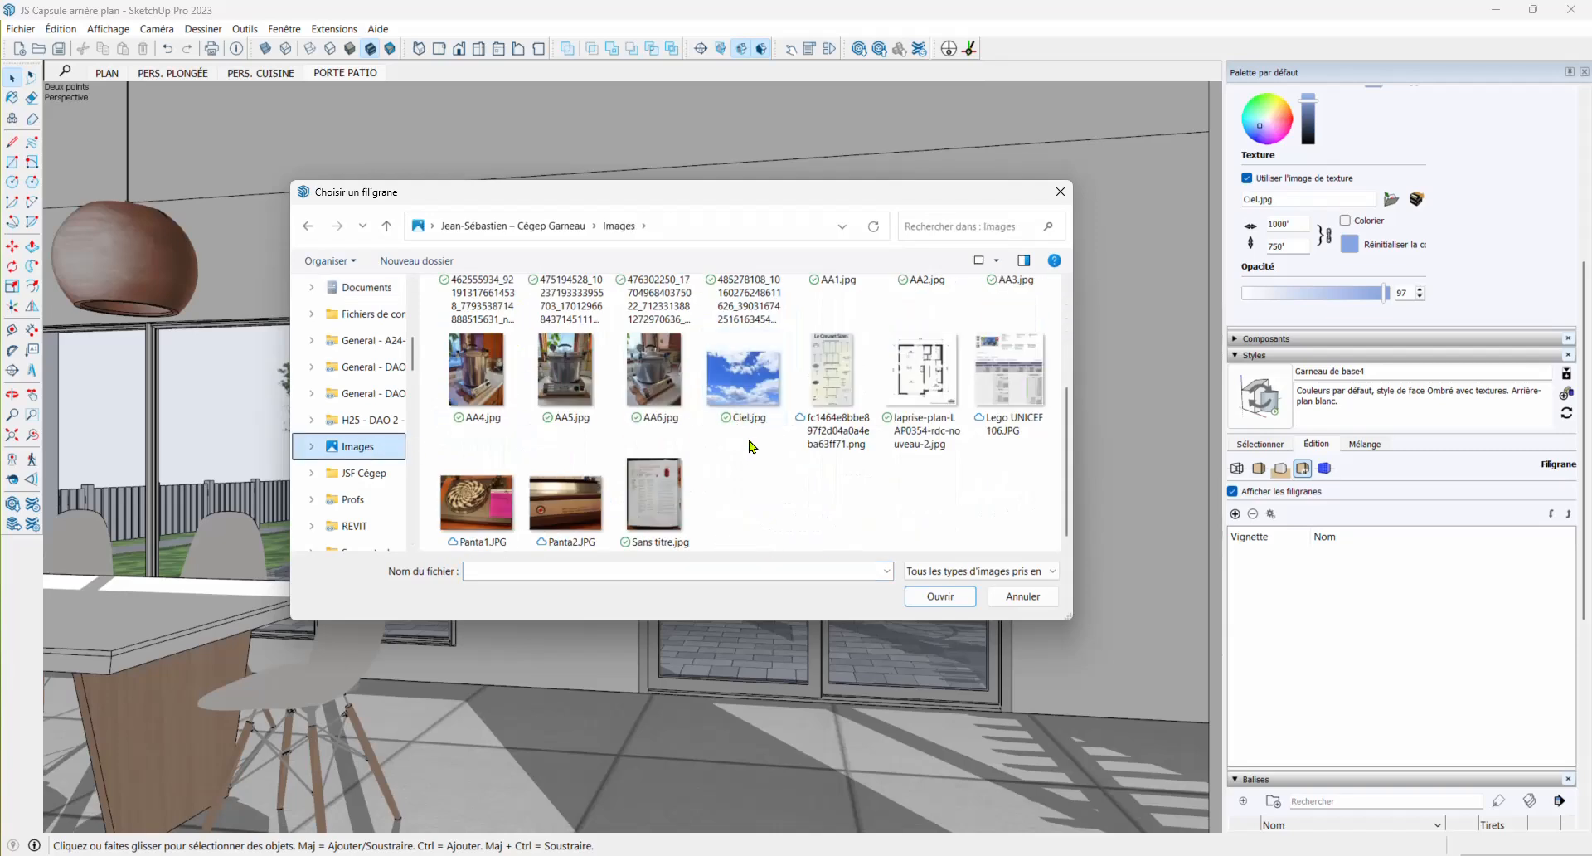
pyautogui.click(752, 382)
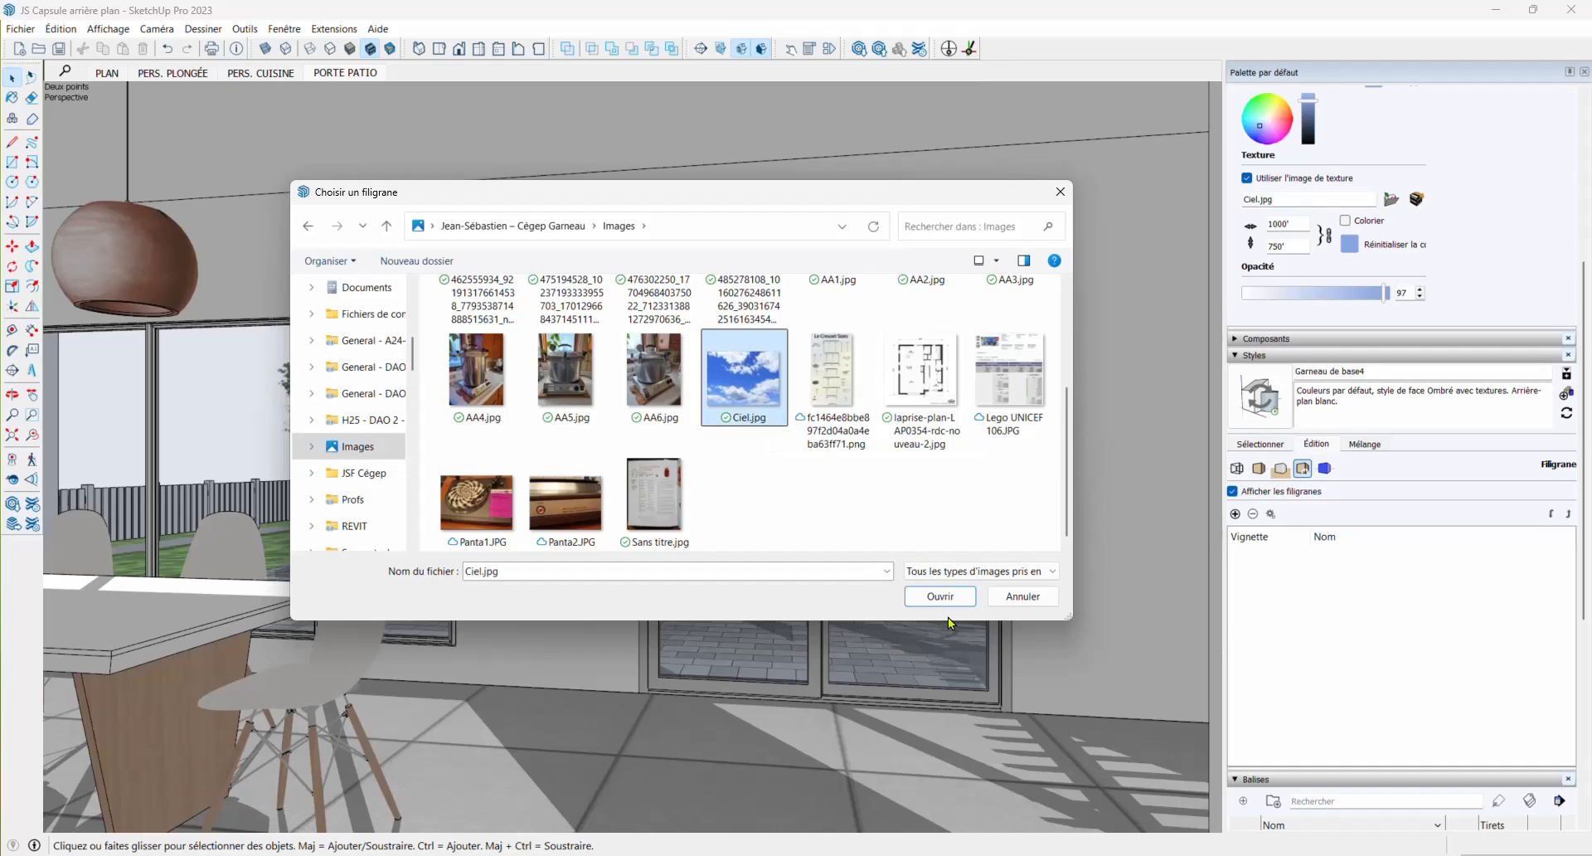
pyautogui.click(939, 598)
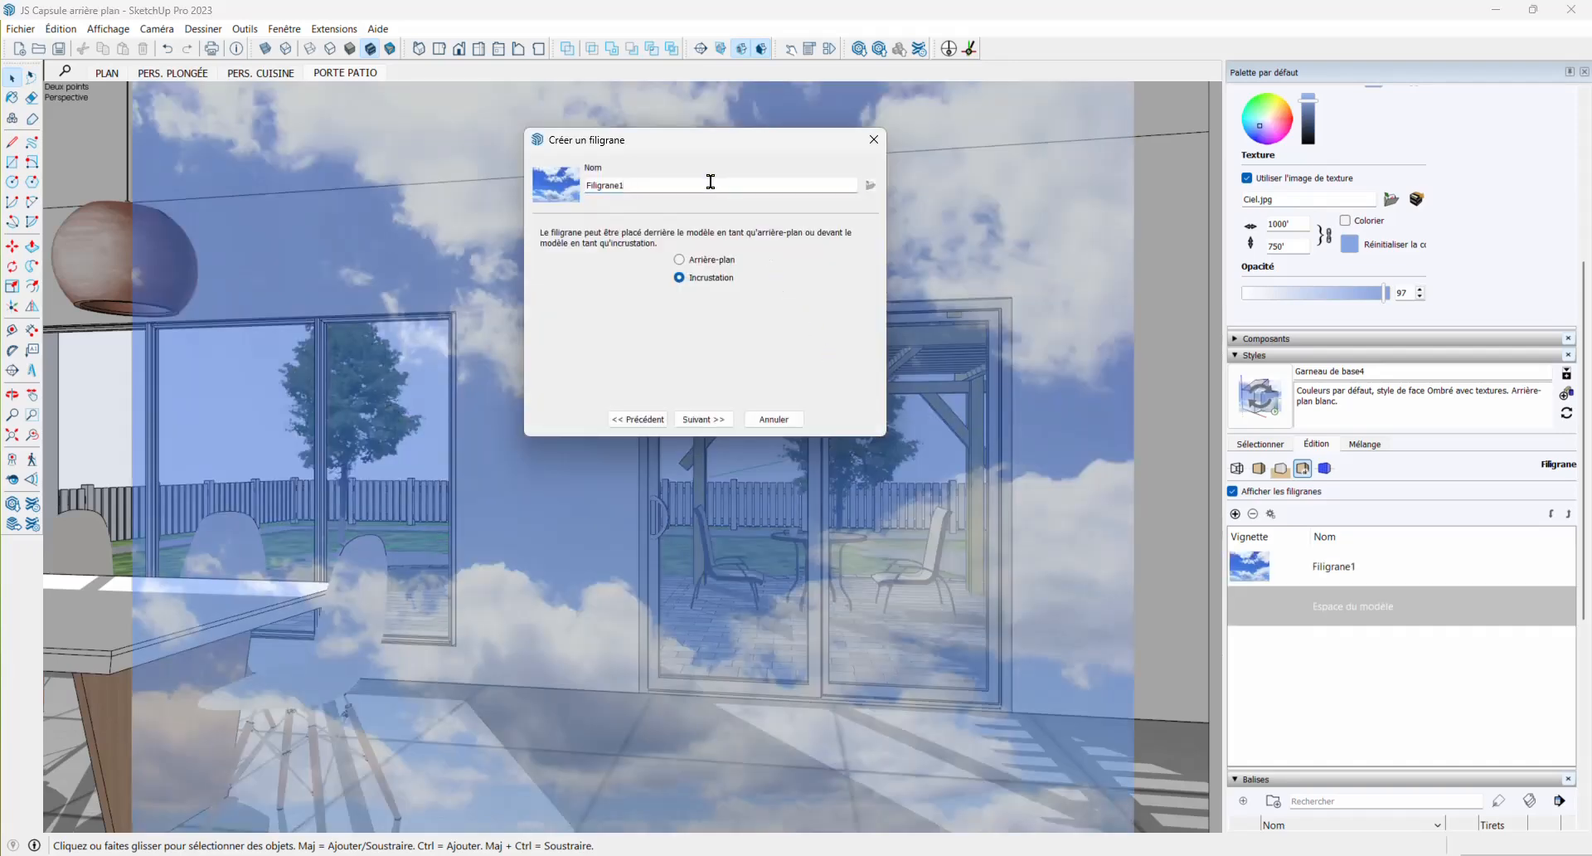
# Place the sky watermark behind the model as Arrière-plan and continue to its blending settings
pyautogui.click(710, 184)
pyautogui.click(680, 260)
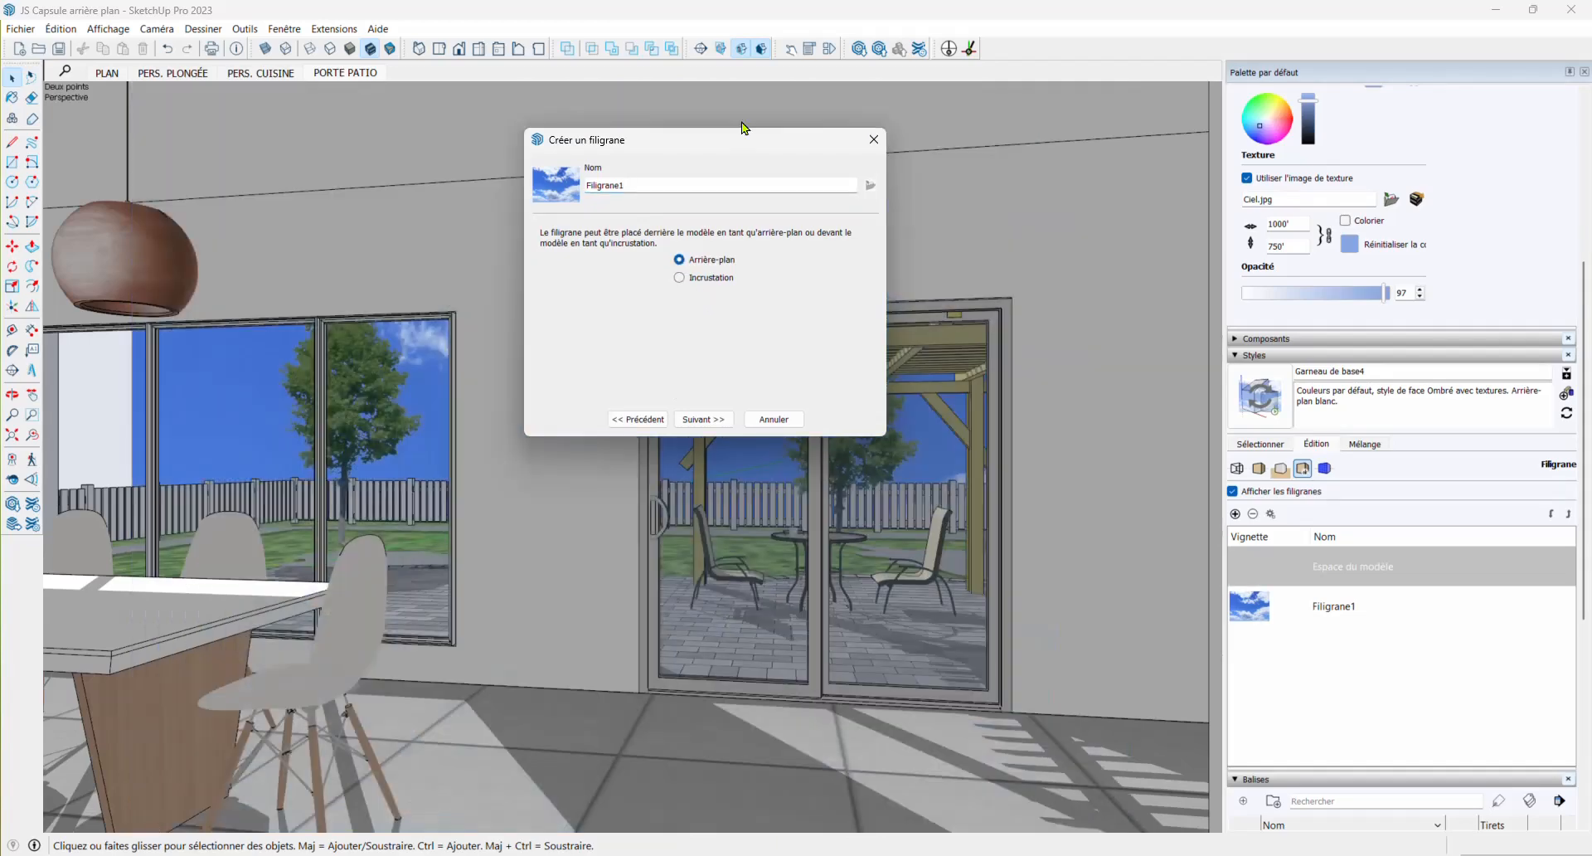
pyautogui.moveTo(741, 144); pyautogui.dragTo(1021, 229)
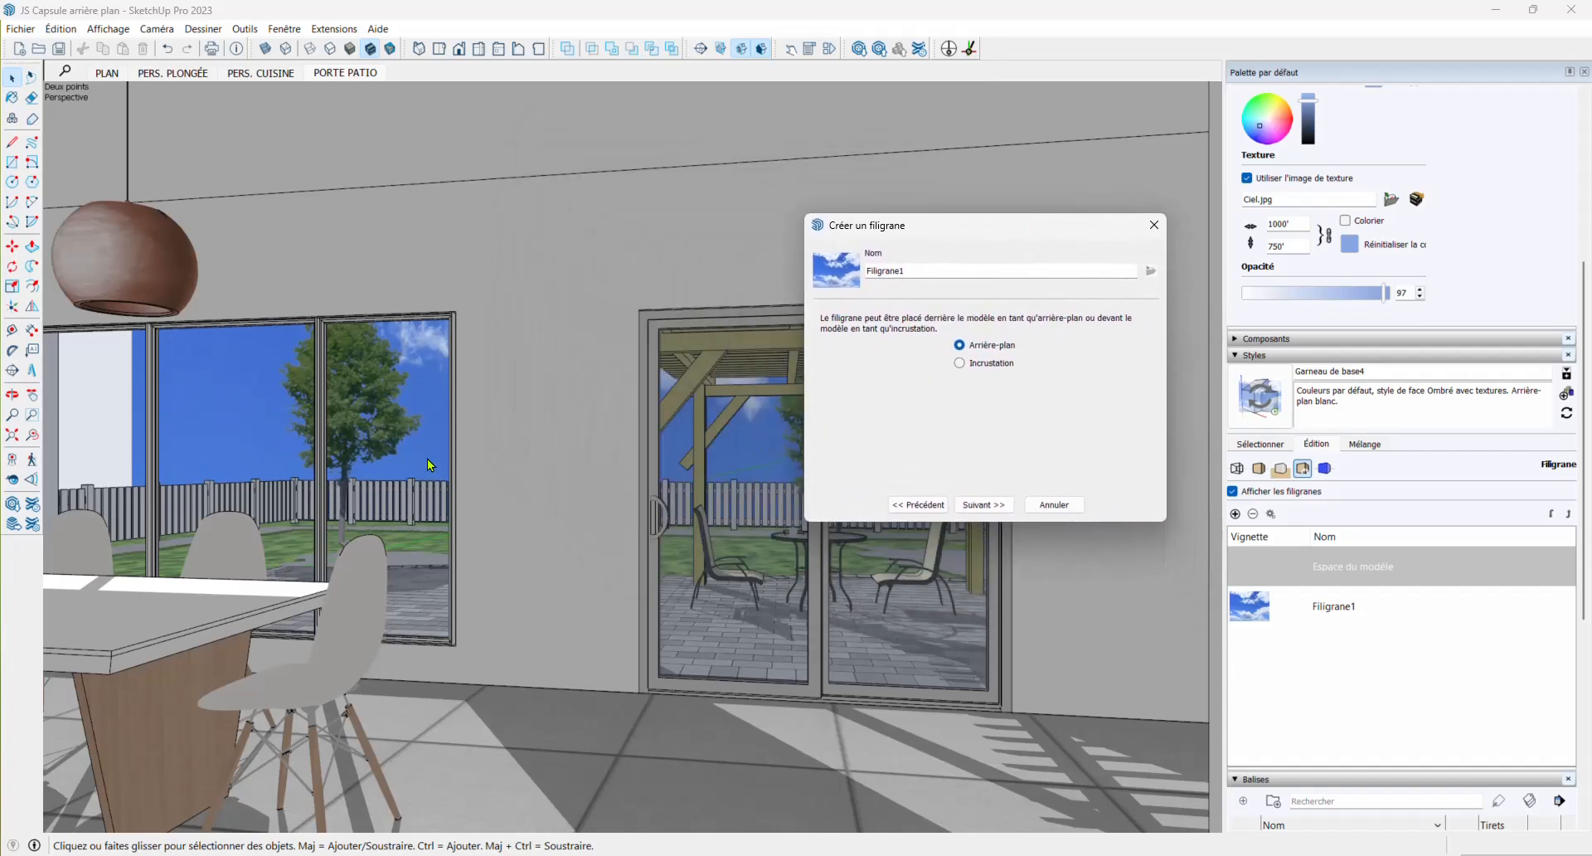
pyautogui.moveTo(1023, 231); pyautogui.dragTo(816, 187)
pyautogui.click(779, 463)
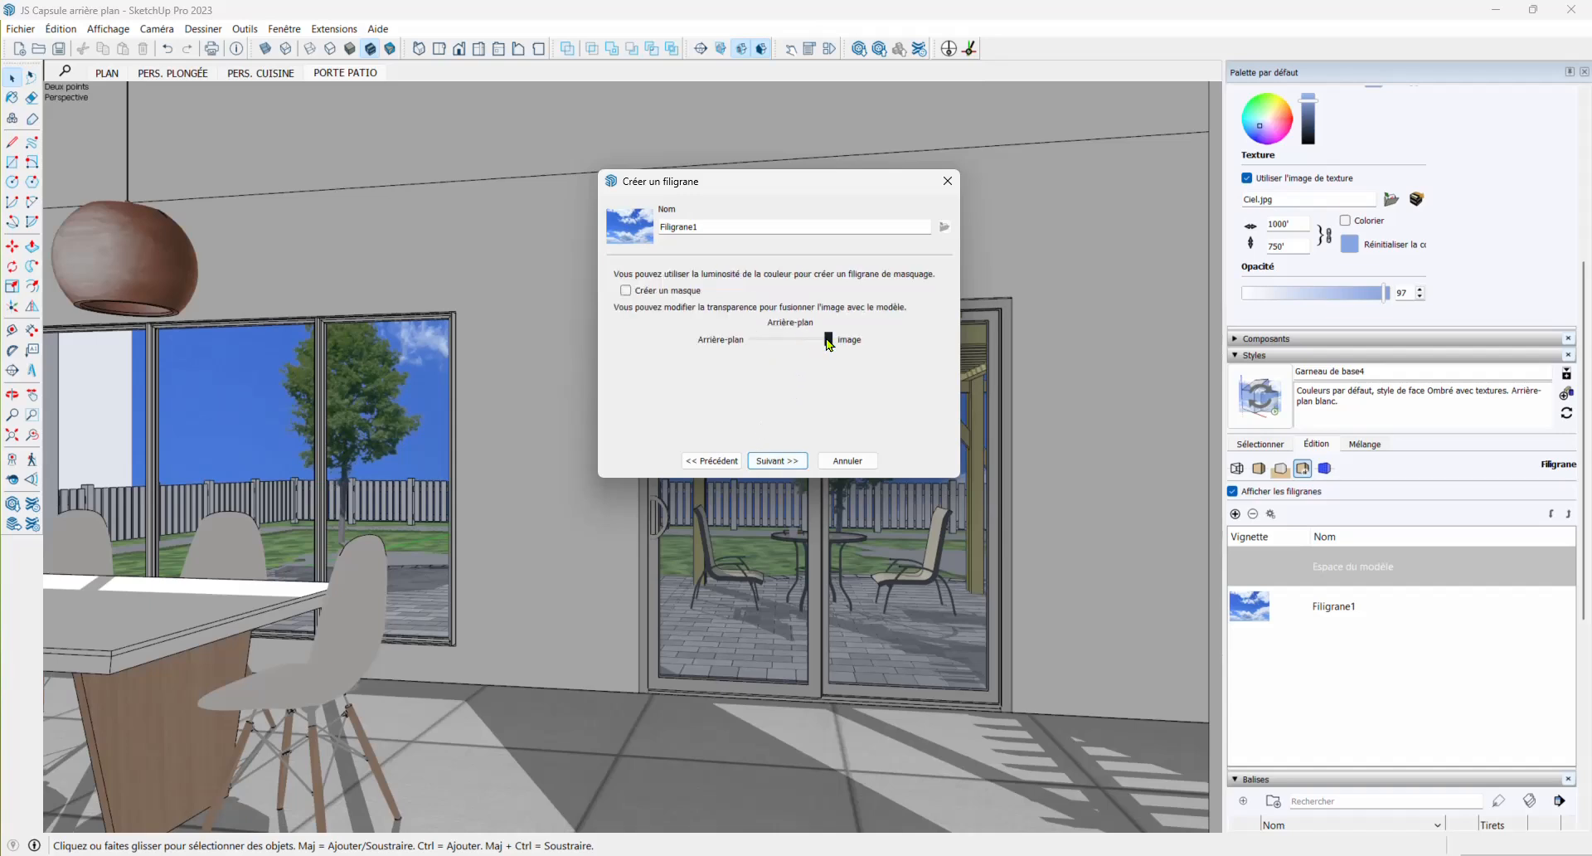
# Set the watermark's transparency to about 70% towards the image and continue to its display options
pyautogui.moveTo(829, 342)
pyautogui.mouseDown()
pyautogui.moveTo(804, 343)
pyautogui.moveTo(852, 348)
pyautogui.mouseUp()
pyautogui.click(802, 343)
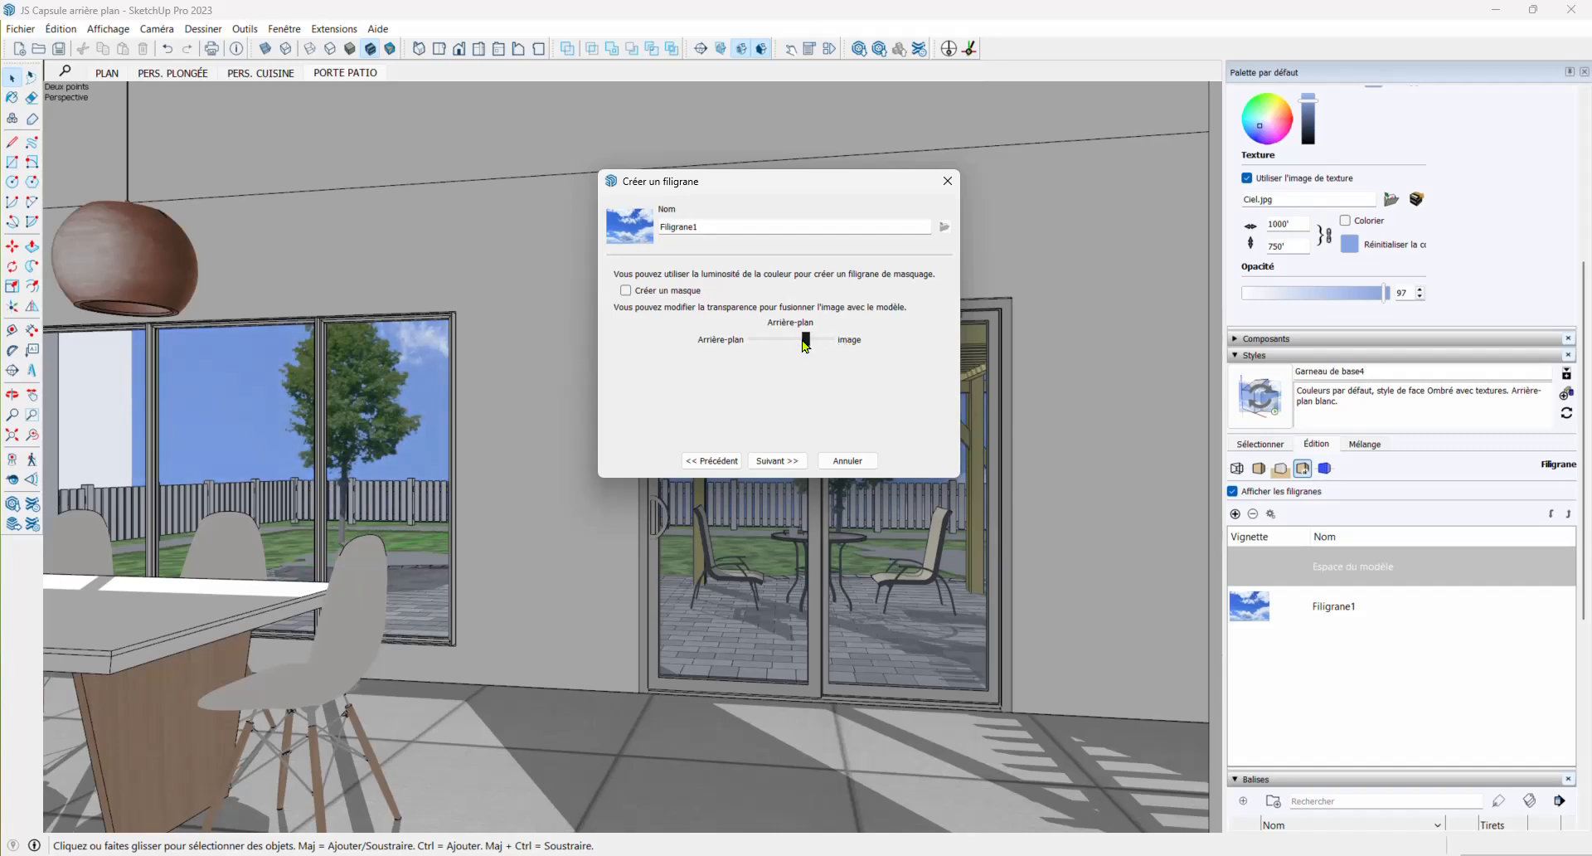
pyautogui.click(778, 460)
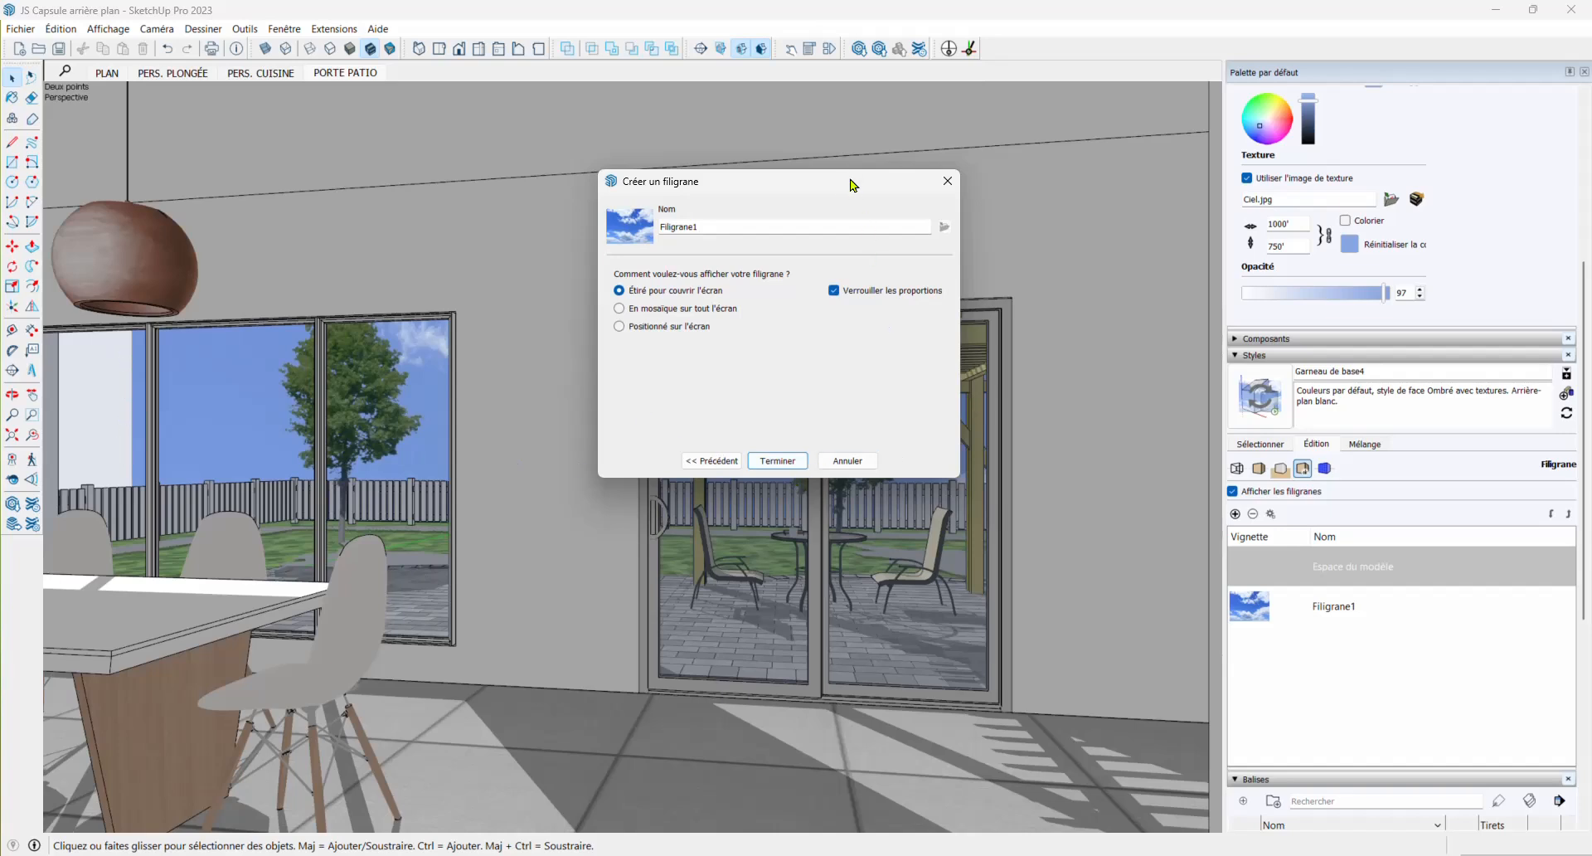
pyautogui.moveTo(789, 175); pyautogui.dragTo(518, 12)
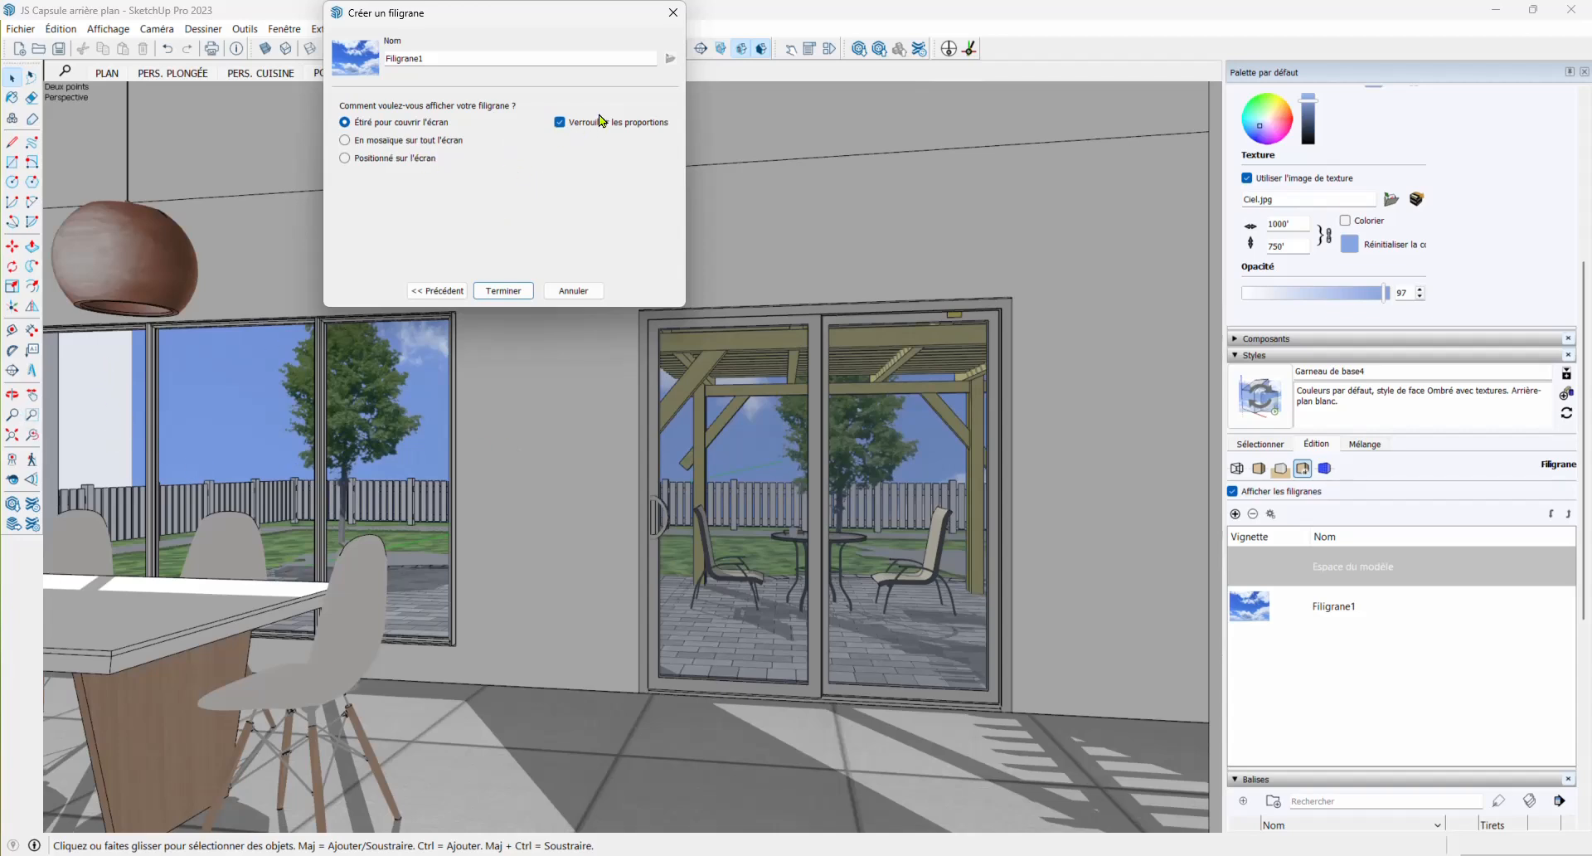
# Unlock the watermark's proportions and compare the tiled, positioned and stretched display modes behind the windows
pyautogui.press('ctrl')
pyautogui.click(561, 122)
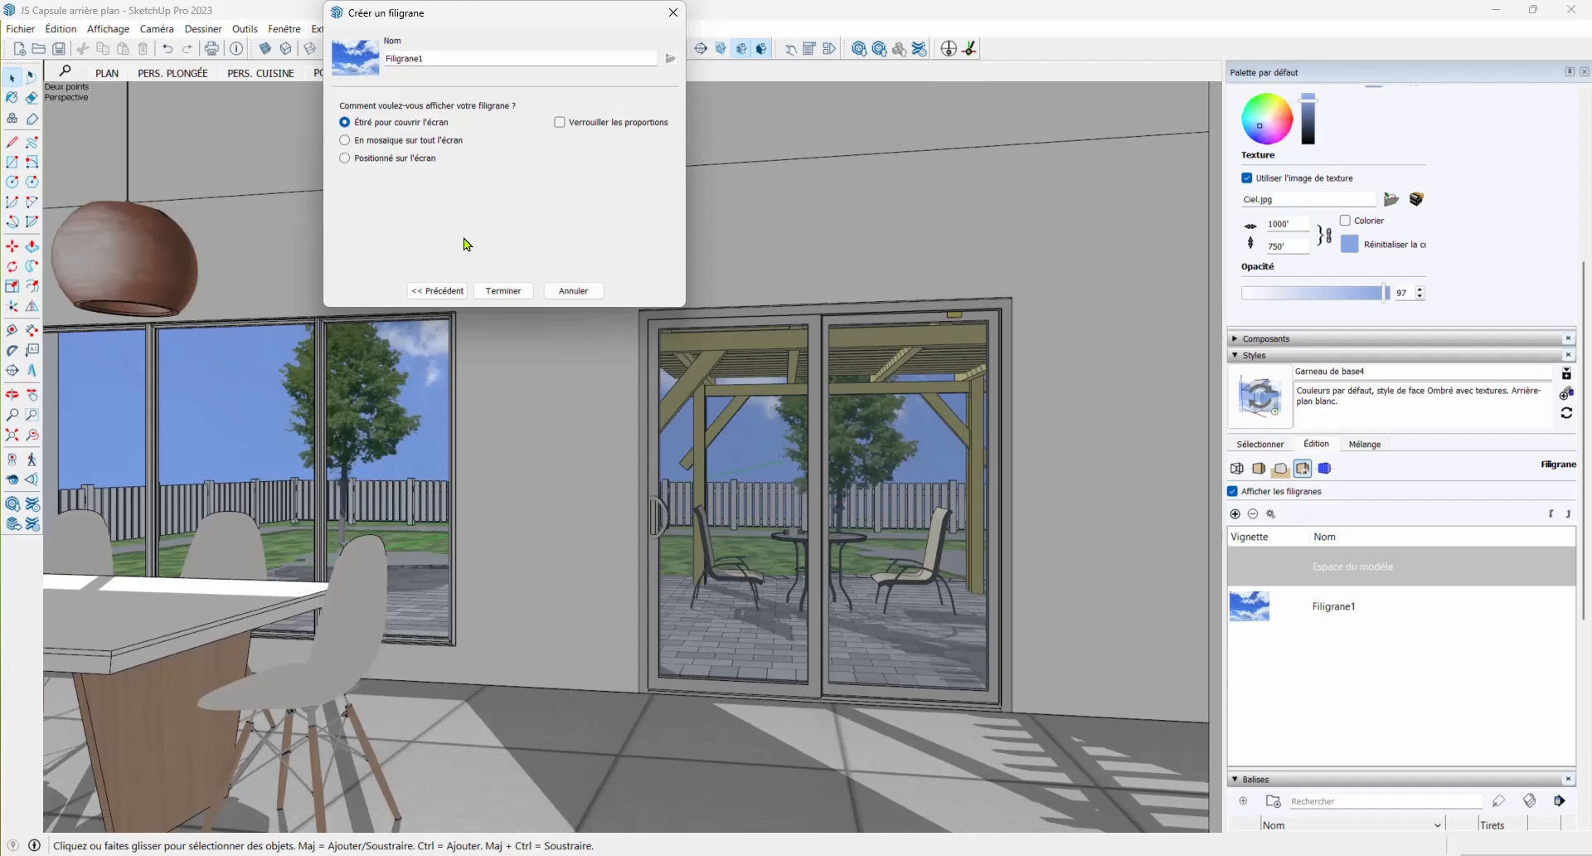
pyautogui.click(344, 140)
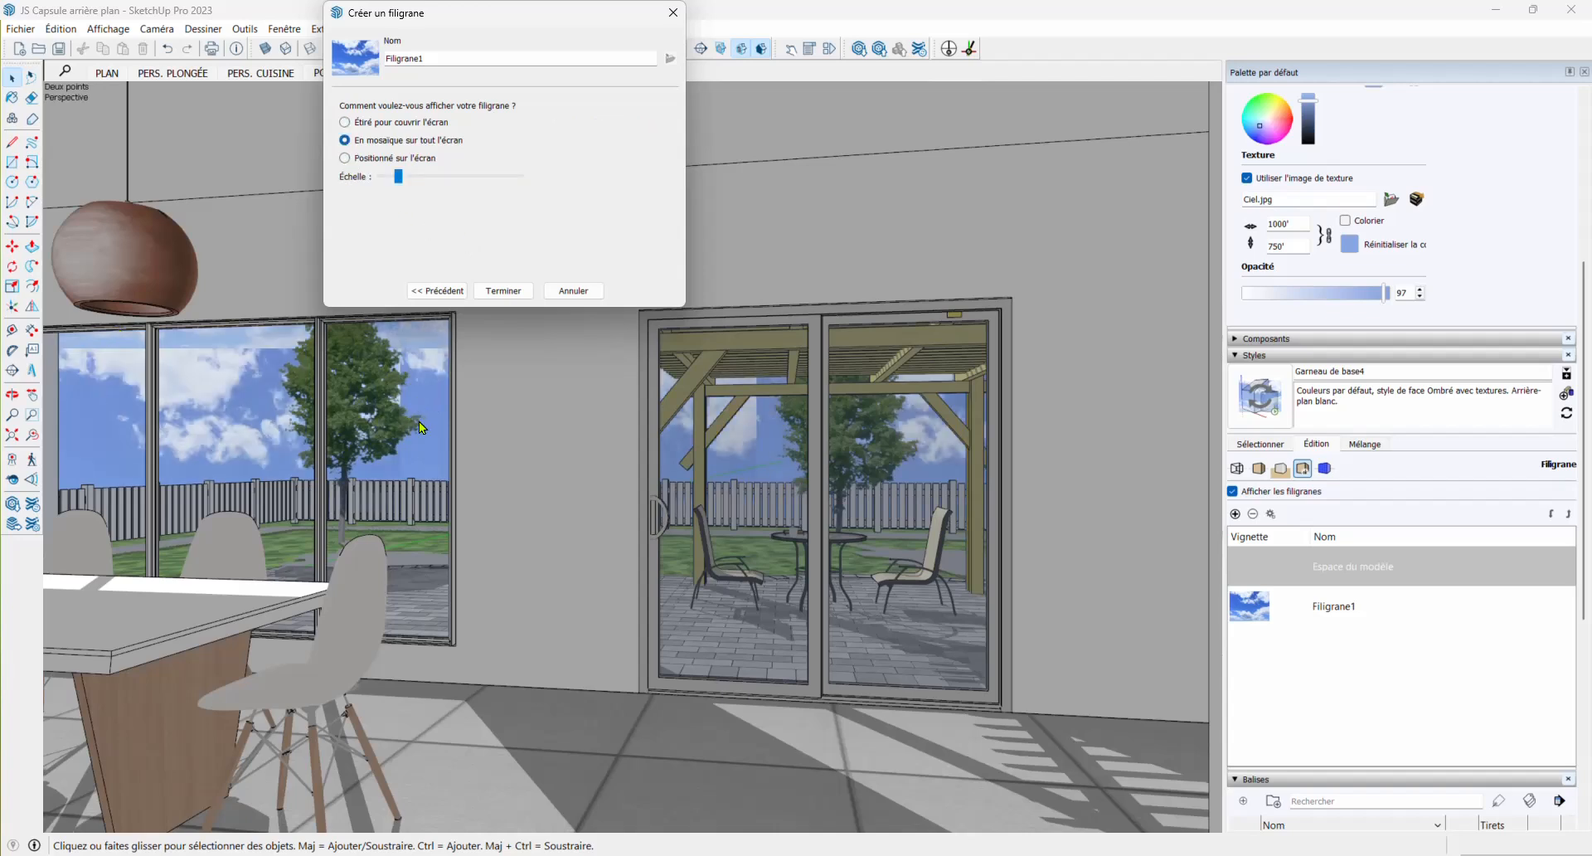
pyautogui.click(345, 157)
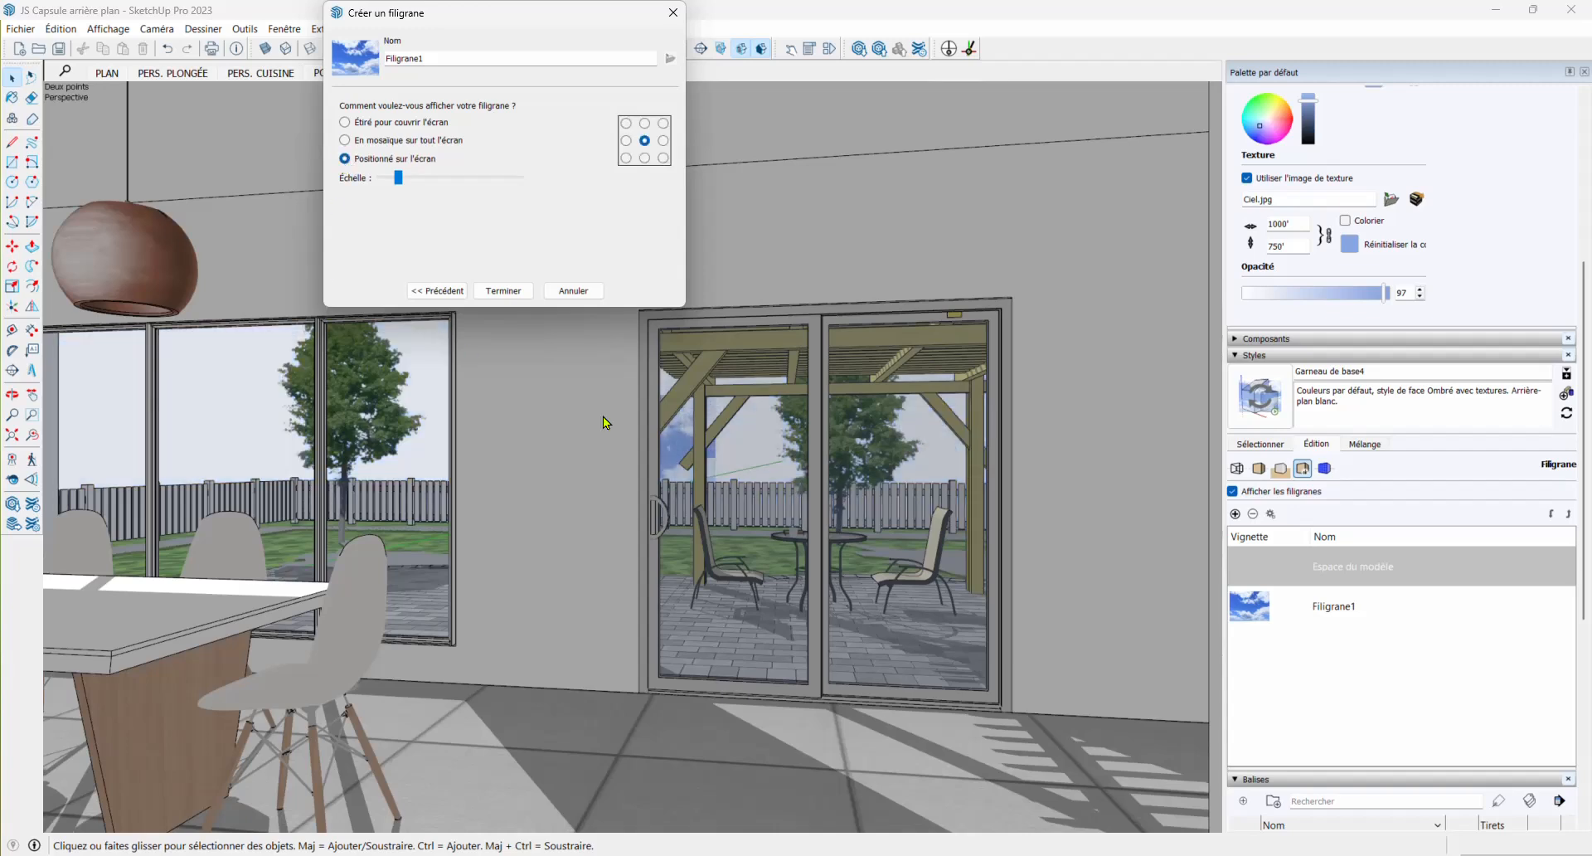
pyautogui.click(345, 124)
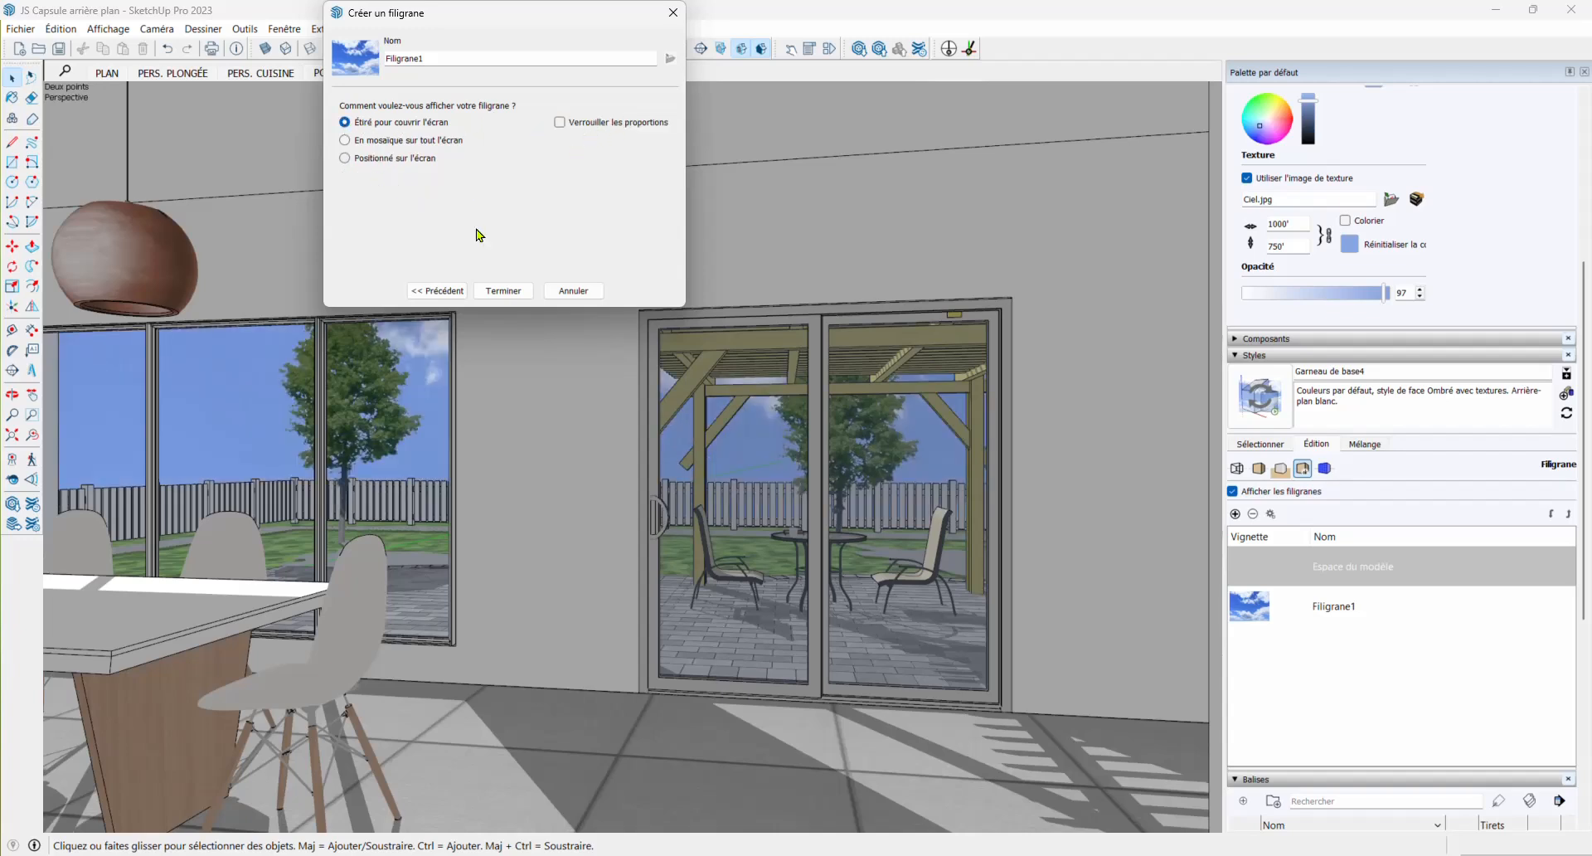
# Position the watermark on the screen at maximum scale, anchored to the upper-right corner, and finish creating it
pyautogui.click(344, 158)
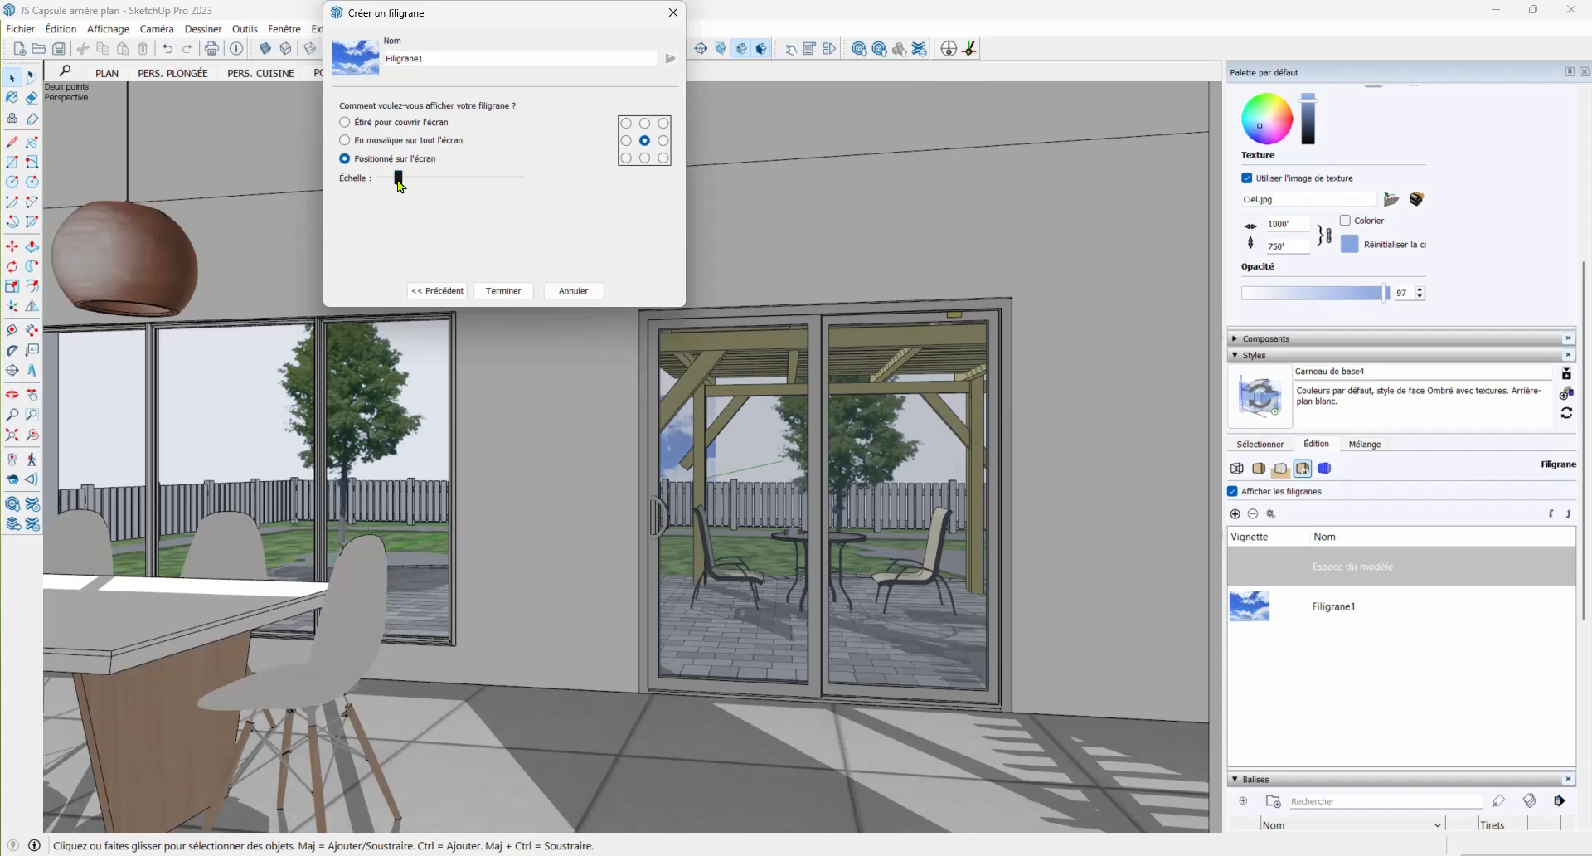
pyautogui.moveTo(399, 184); pyautogui.dragTo(545, 181)
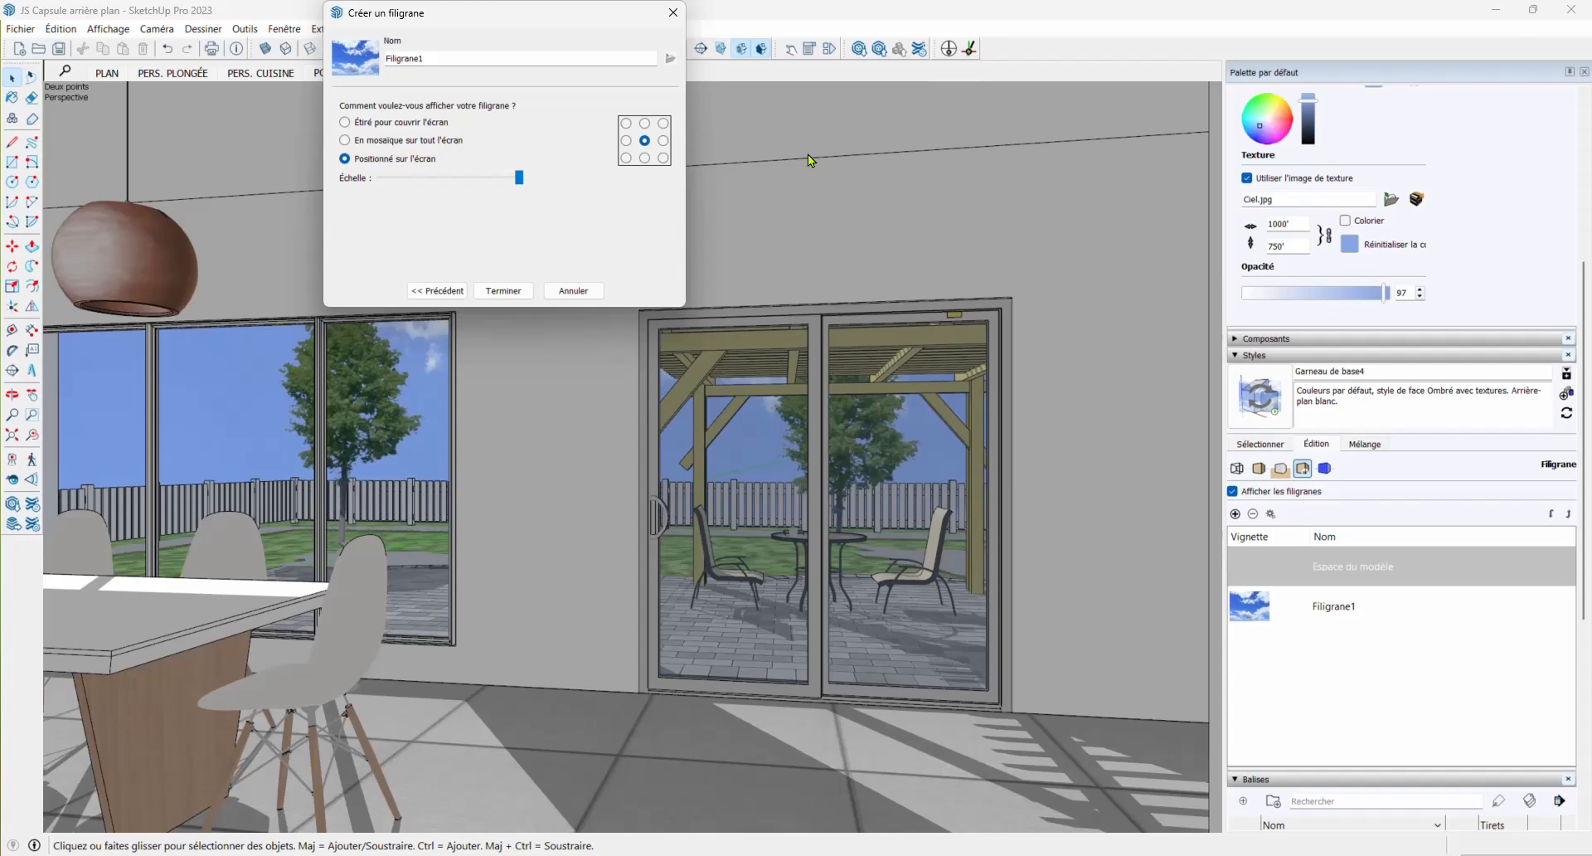
pyautogui.click(626, 157)
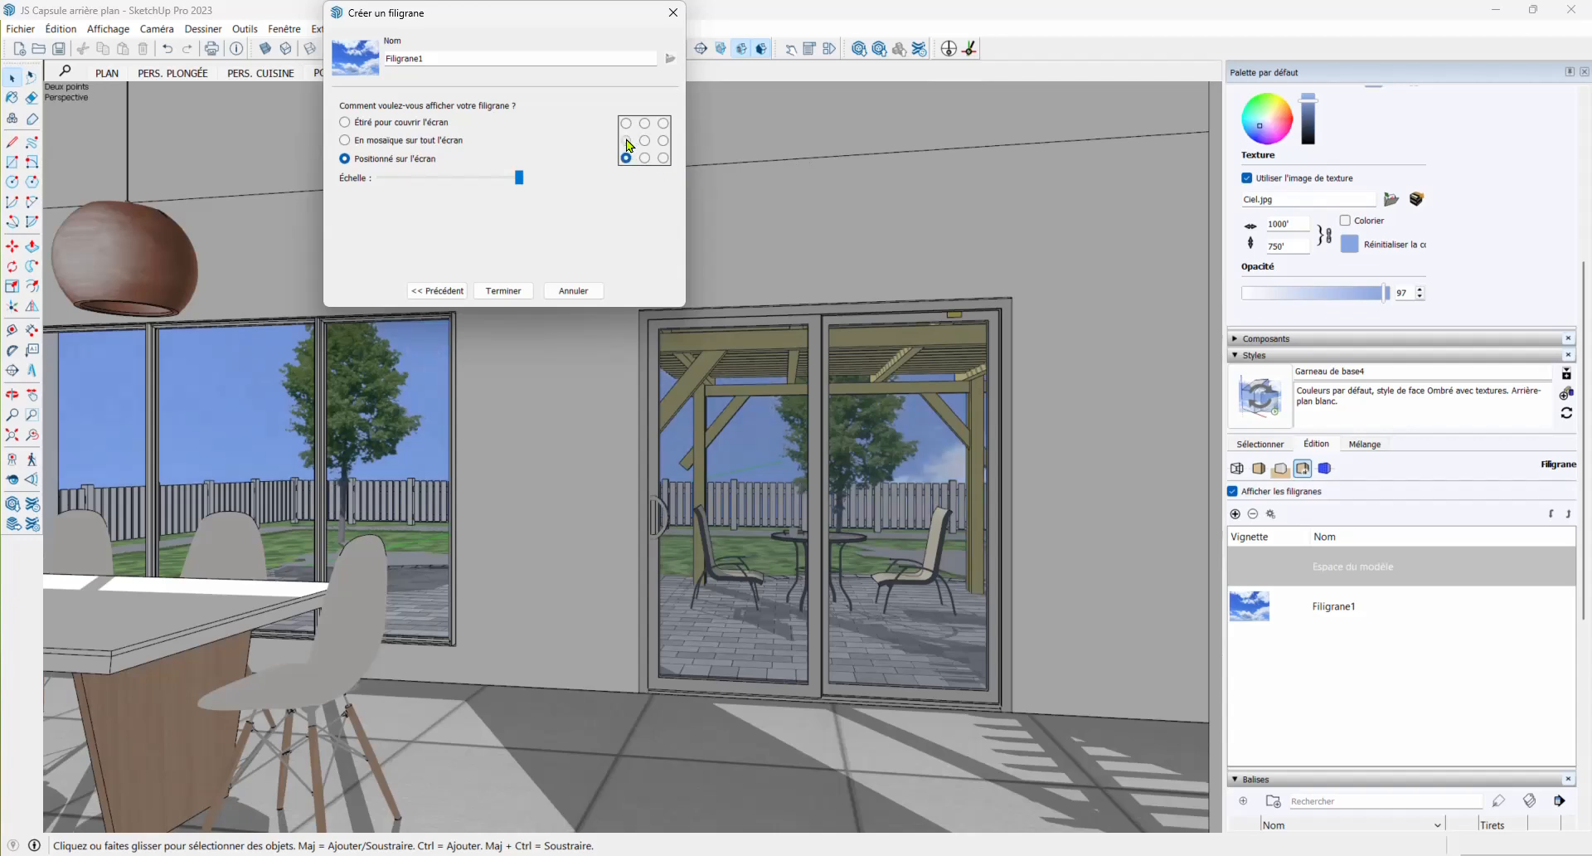
pyautogui.click(626, 140)
pyautogui.click(644, 123)
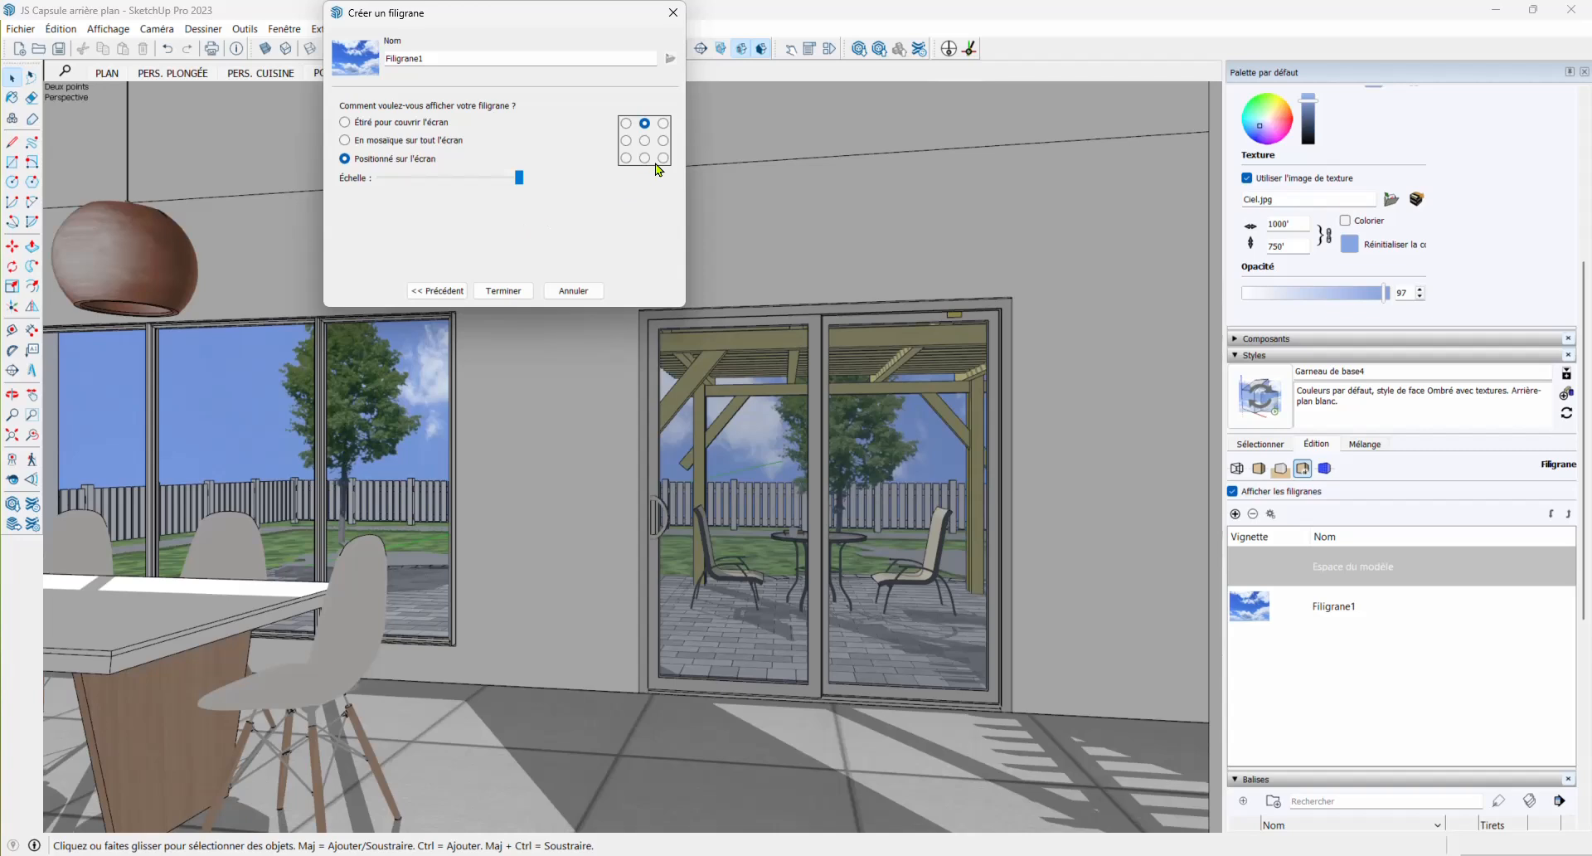
pyautogui.click(663, 140)
pyautogui.click(664, 158)
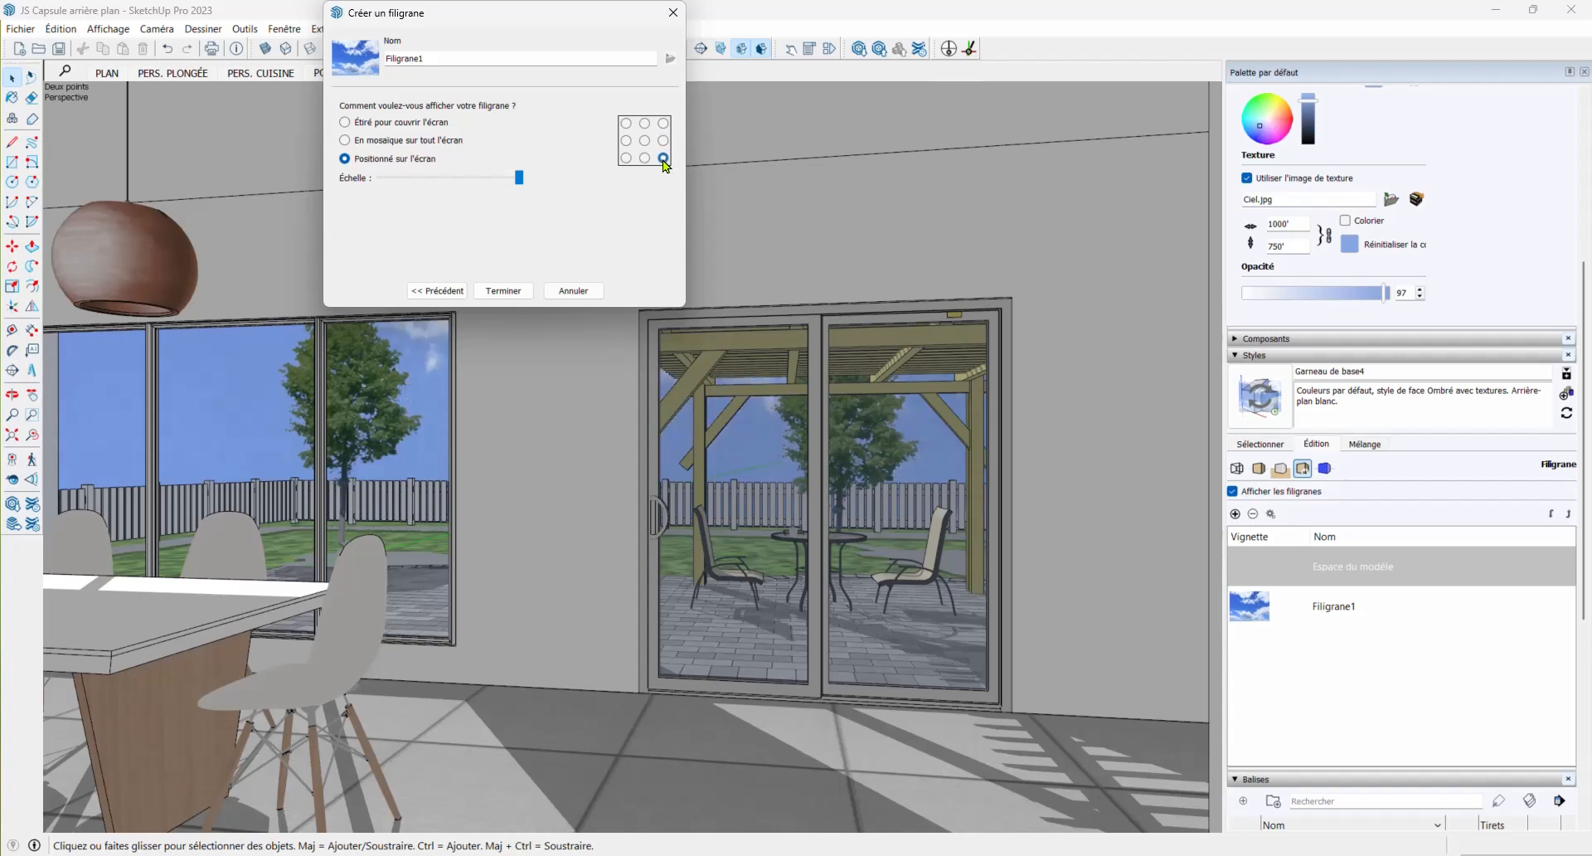
pyautogui.click(664, 140)
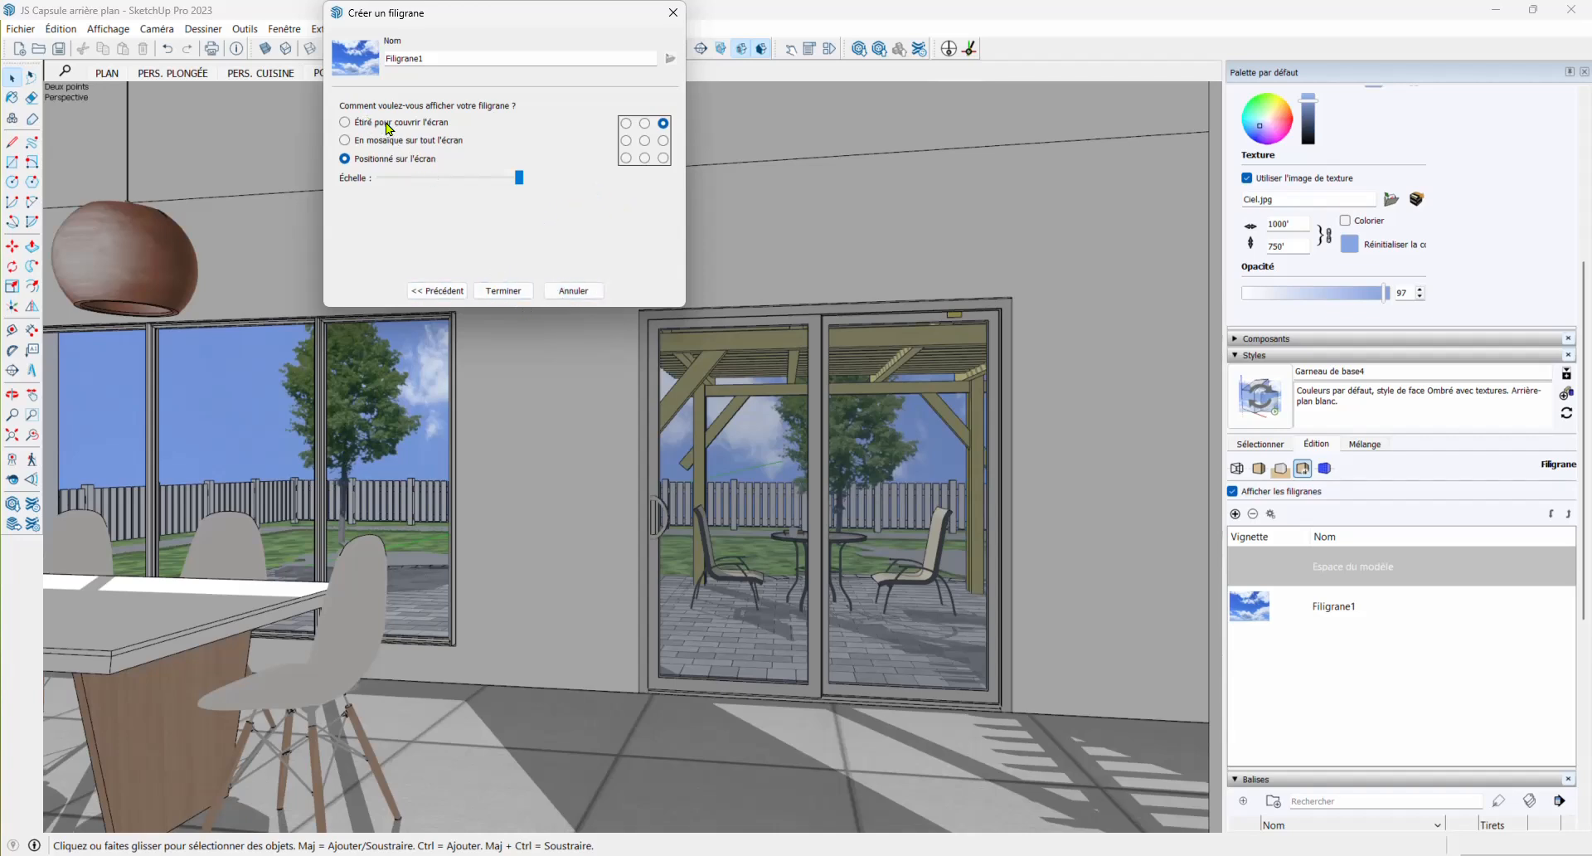
pyautogui.click(508, 292)
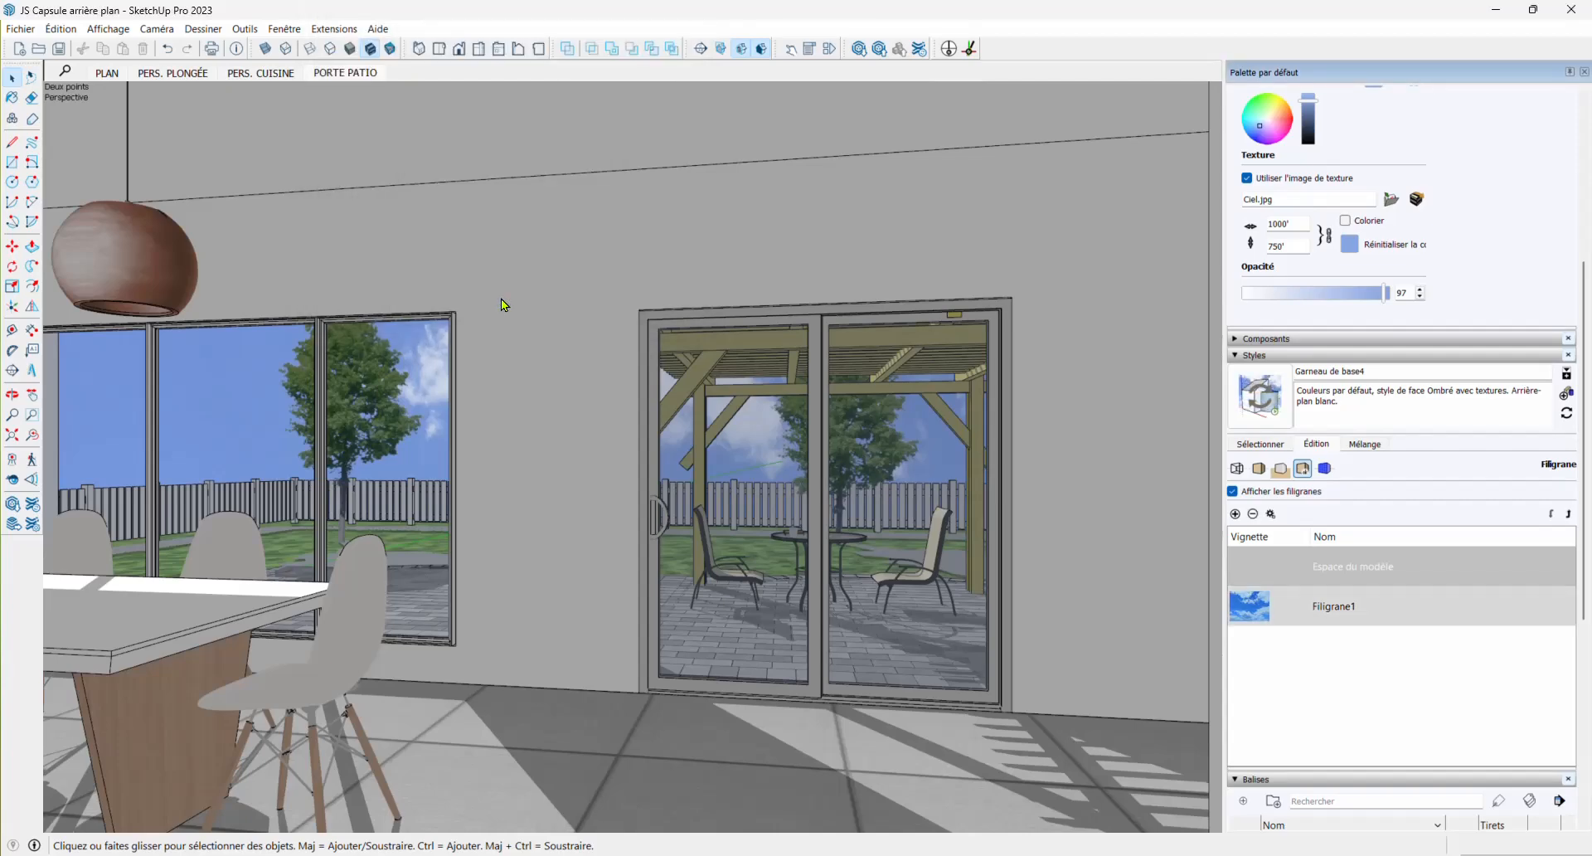
# View the sky watermark from outside the building and return to the PORTE PATIO scene
pyautogui.scroll(-3, 543, 336)
pyautogui.moveTo(550, 341); pyautogui.dragTo(438, 386, button='middle')
pyautogui.scroll(-5, 642, 385)
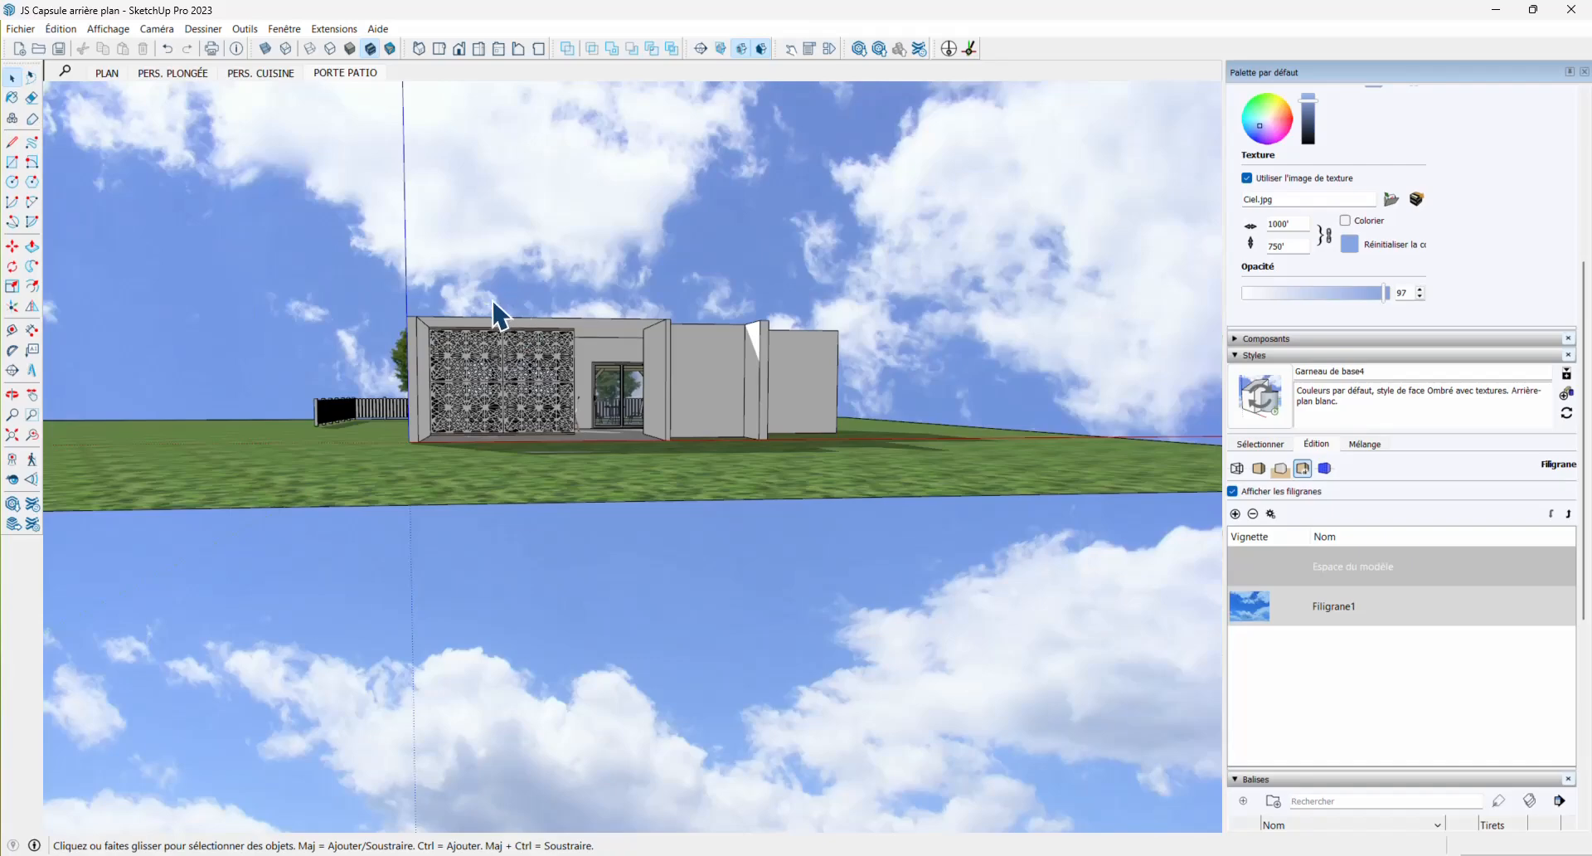
pyautogui.click(346, 74)
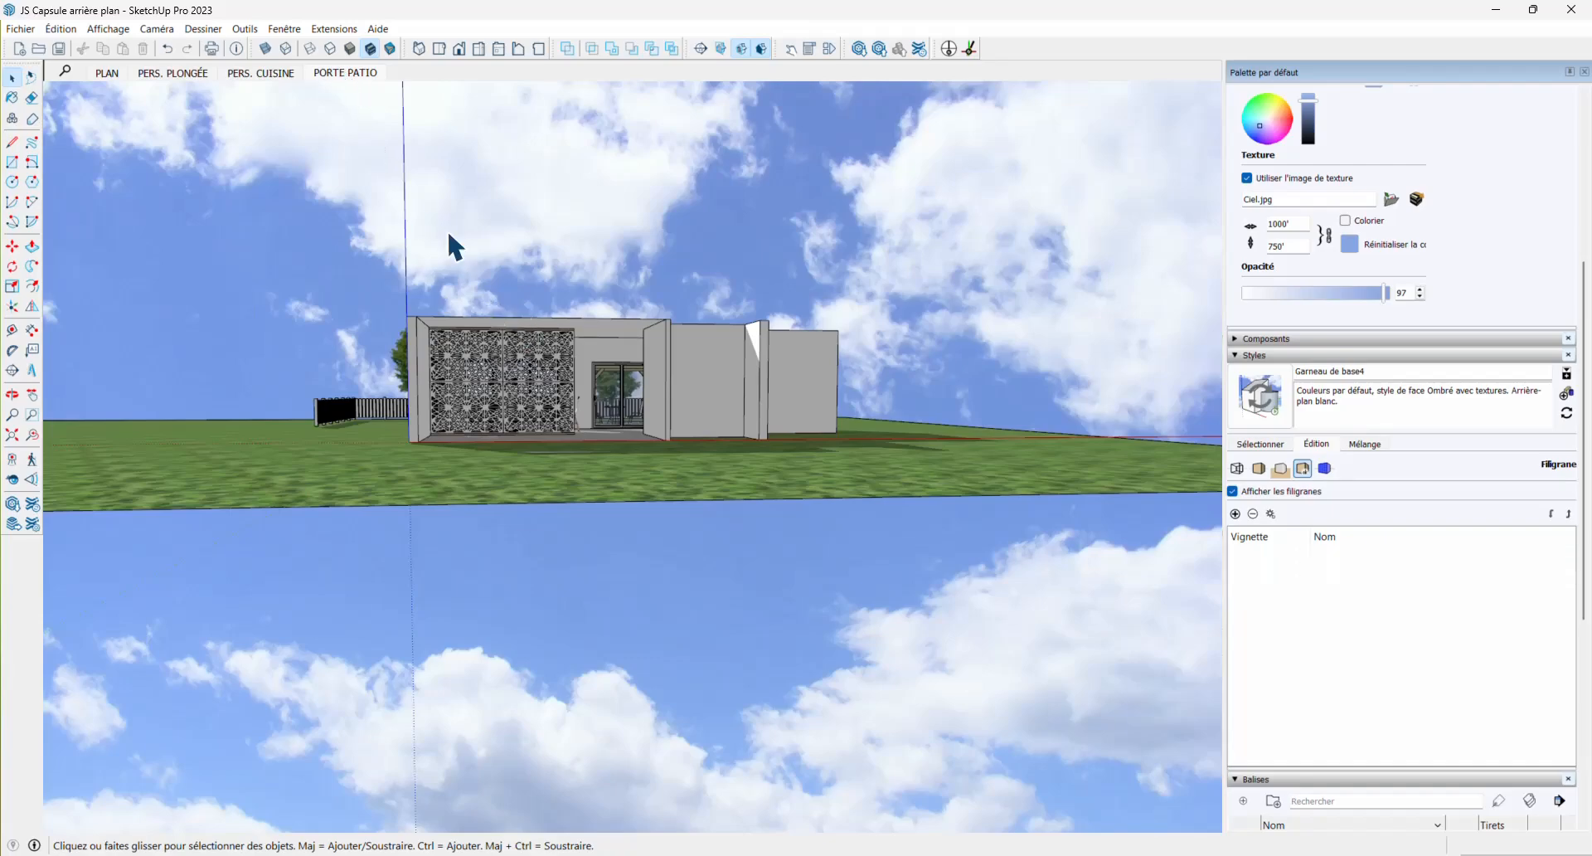
# Hide the 1-Écran droit image and 1-Sol tags in the PORTE PATIO scene
pyautogui.scroll(-5, 1322, 580)
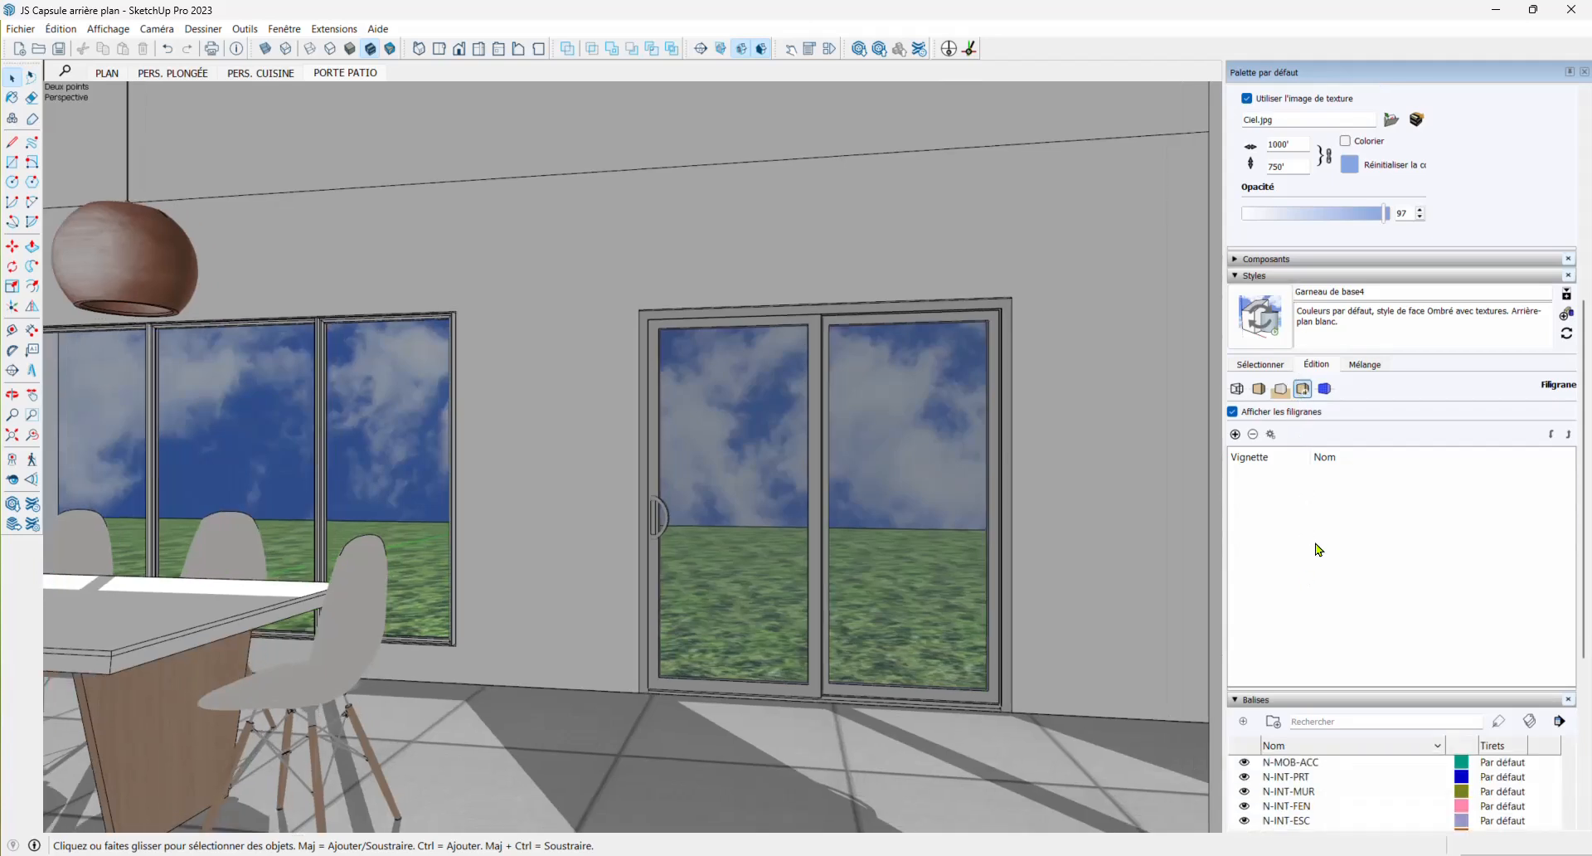
pyautogui.click(1244, 668)
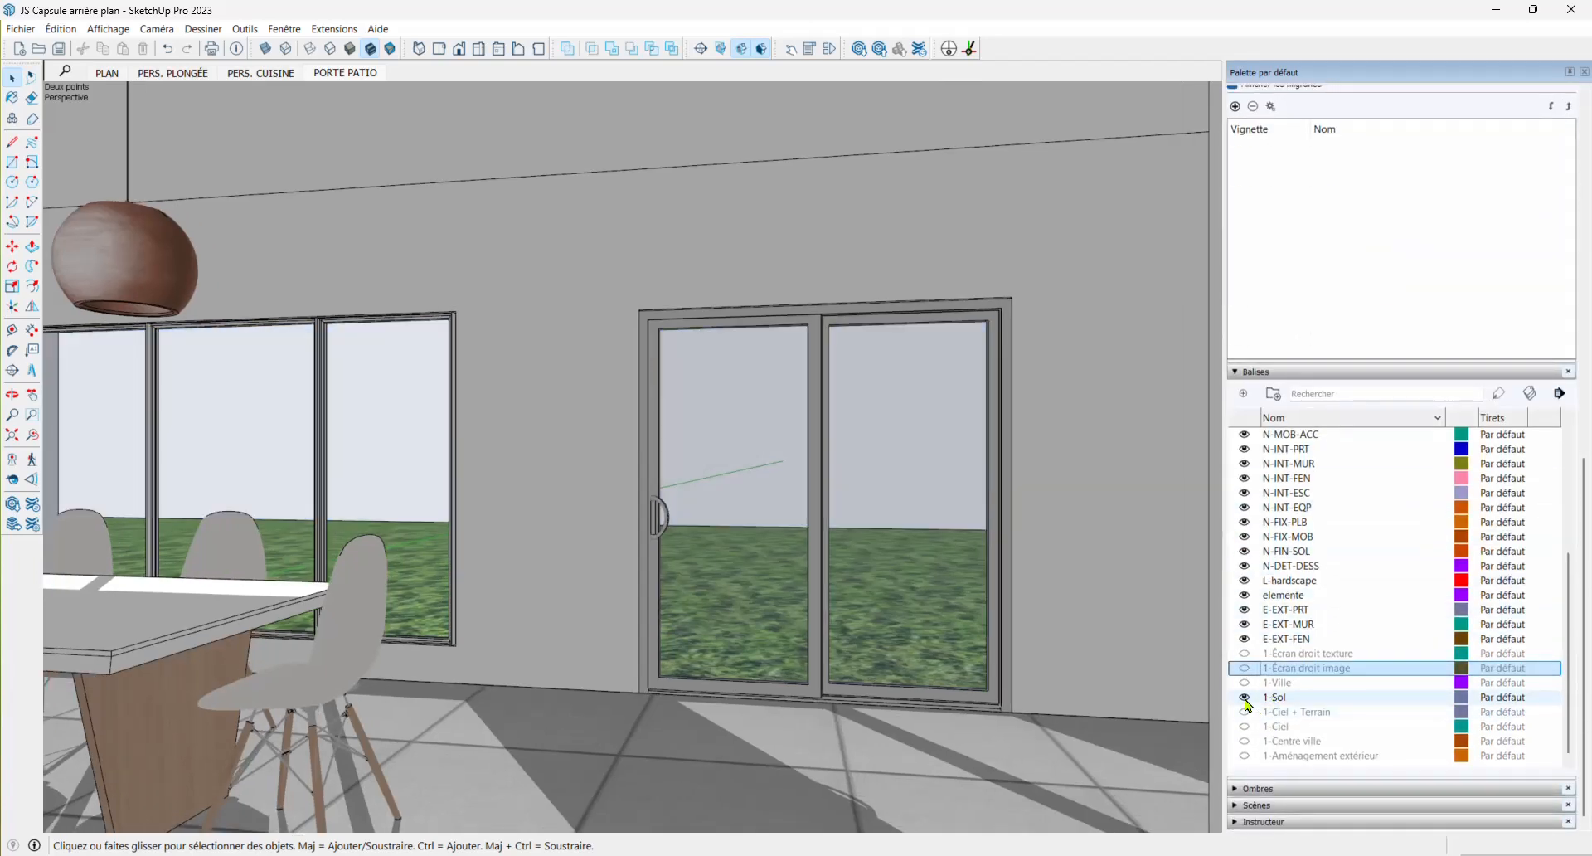
pyautogui.click(1245, 699)
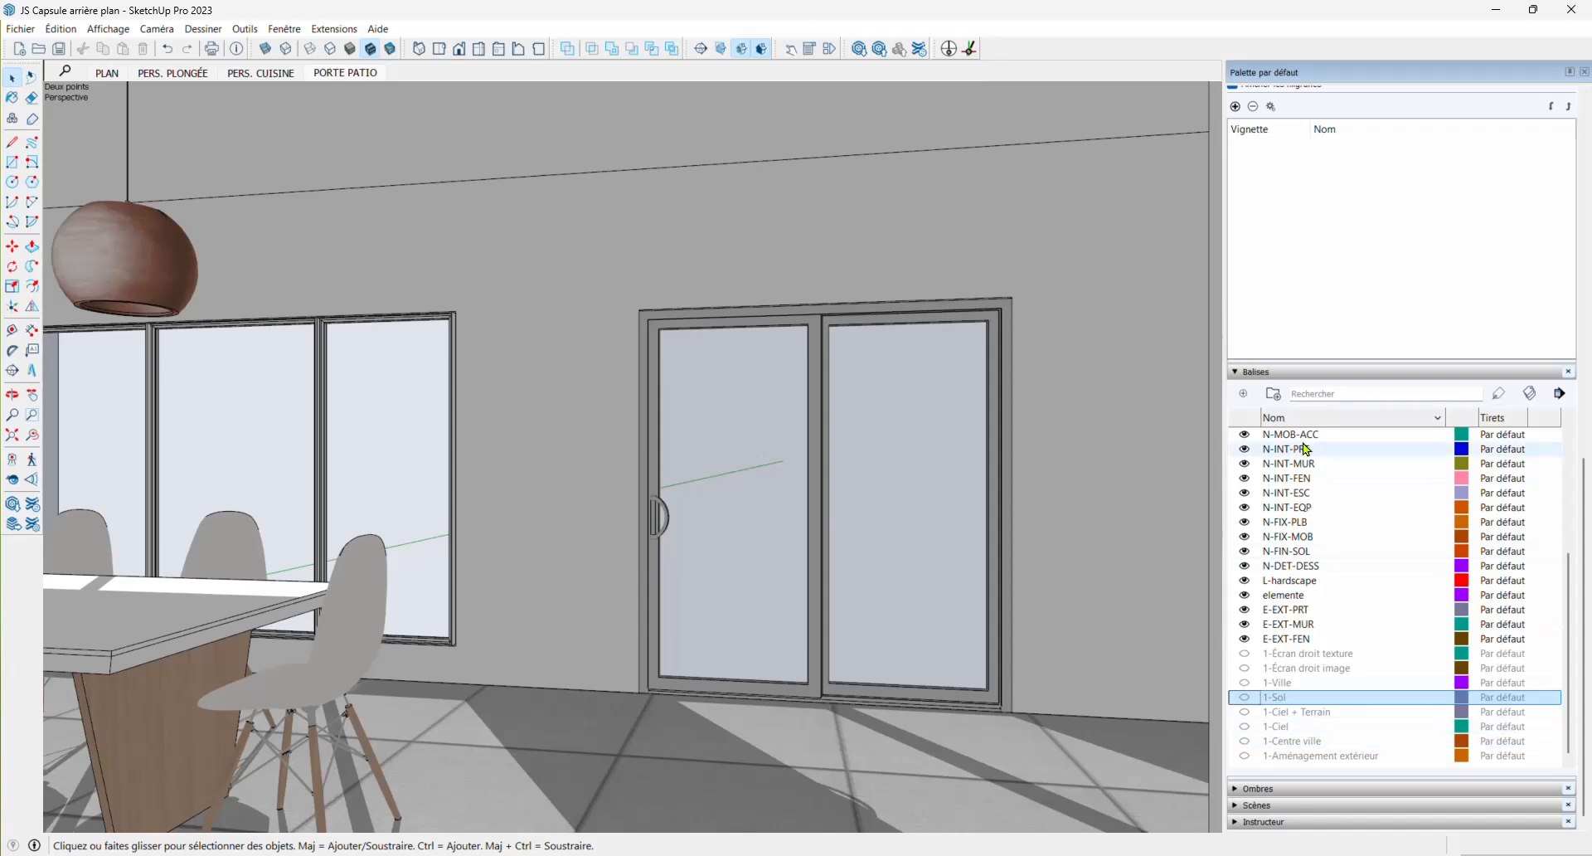
# Create the style's sky watermark again from Ciel.jpg
pyautogui.scroll(6, 1293, 498)
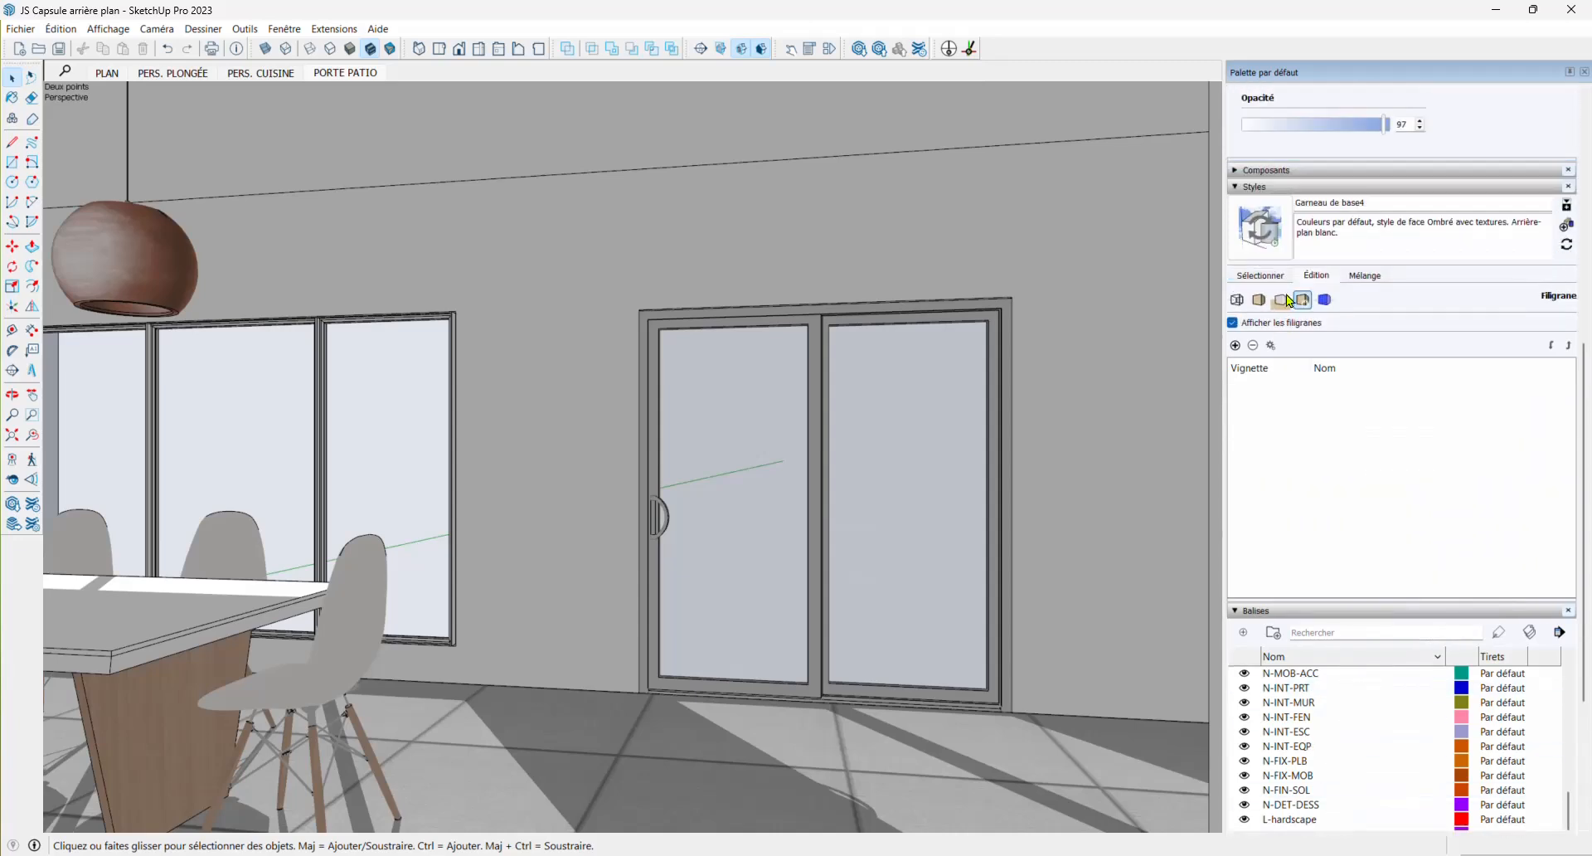
pyautogui.click(1235, 346)
pyautogui.scroll(-3, 746, 382)
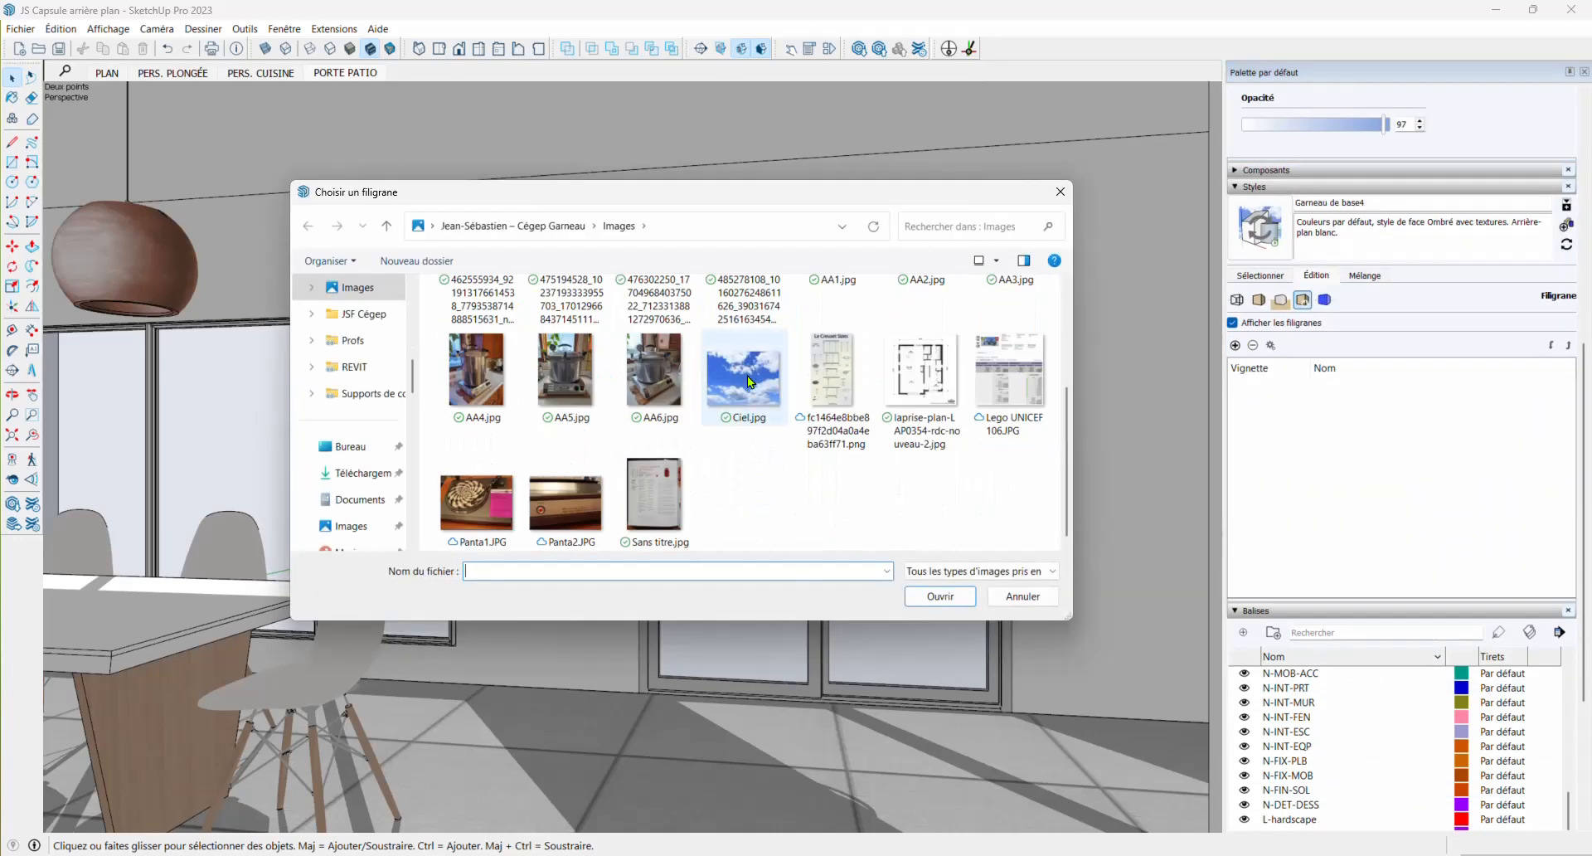
pyautogui.click(748, 381)
pyautogui.click(953, 595)
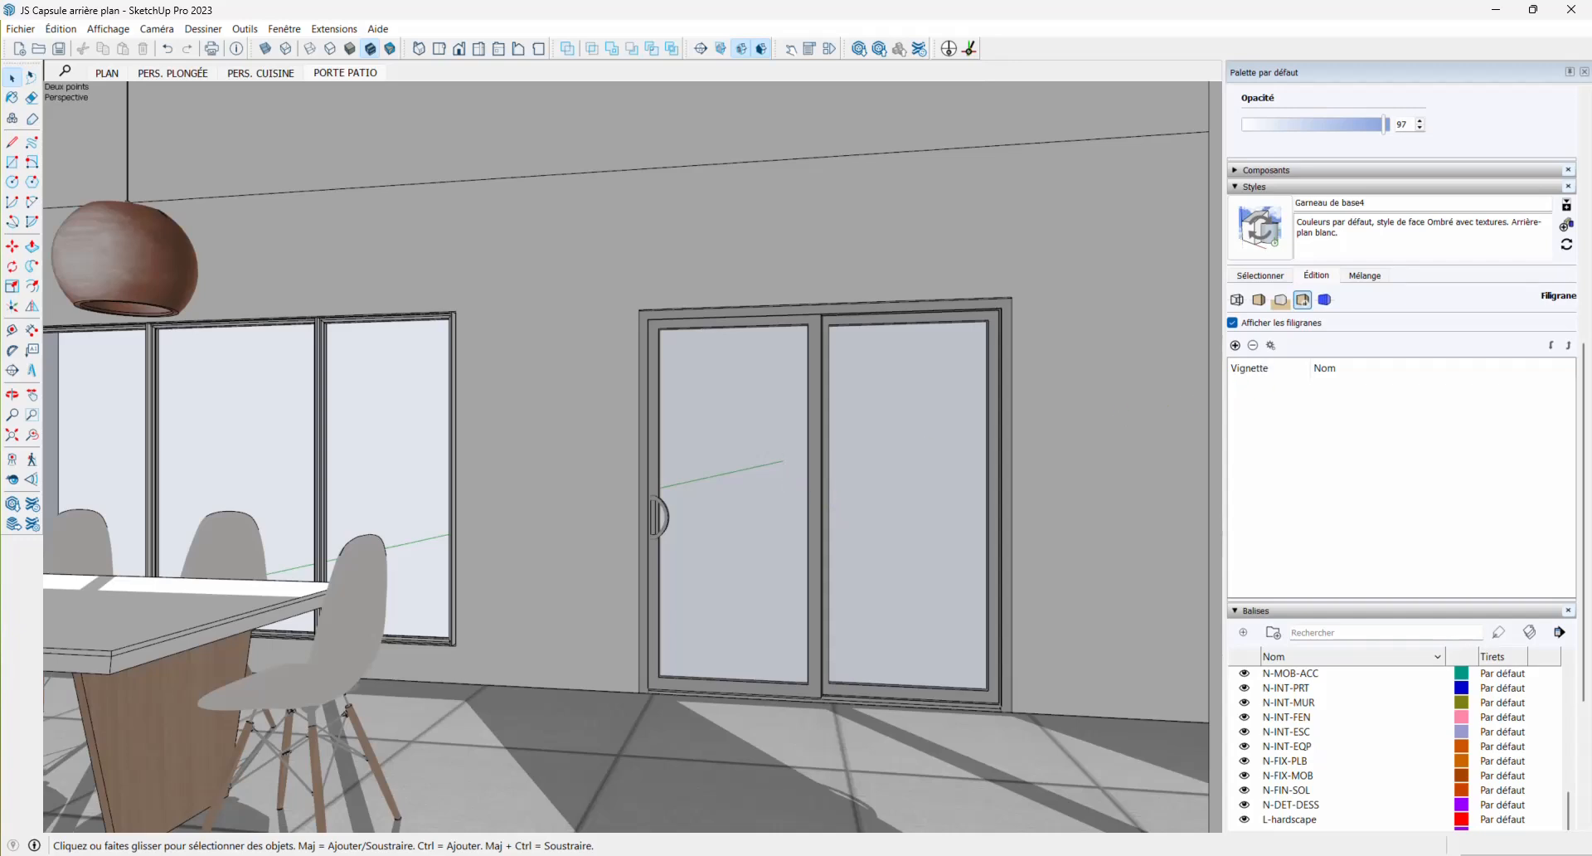
# Hide the 1-Écran droit image tag and display 1-Aménagement extérieur in front of the sky watermark
pyautogui.click(1257, 699)
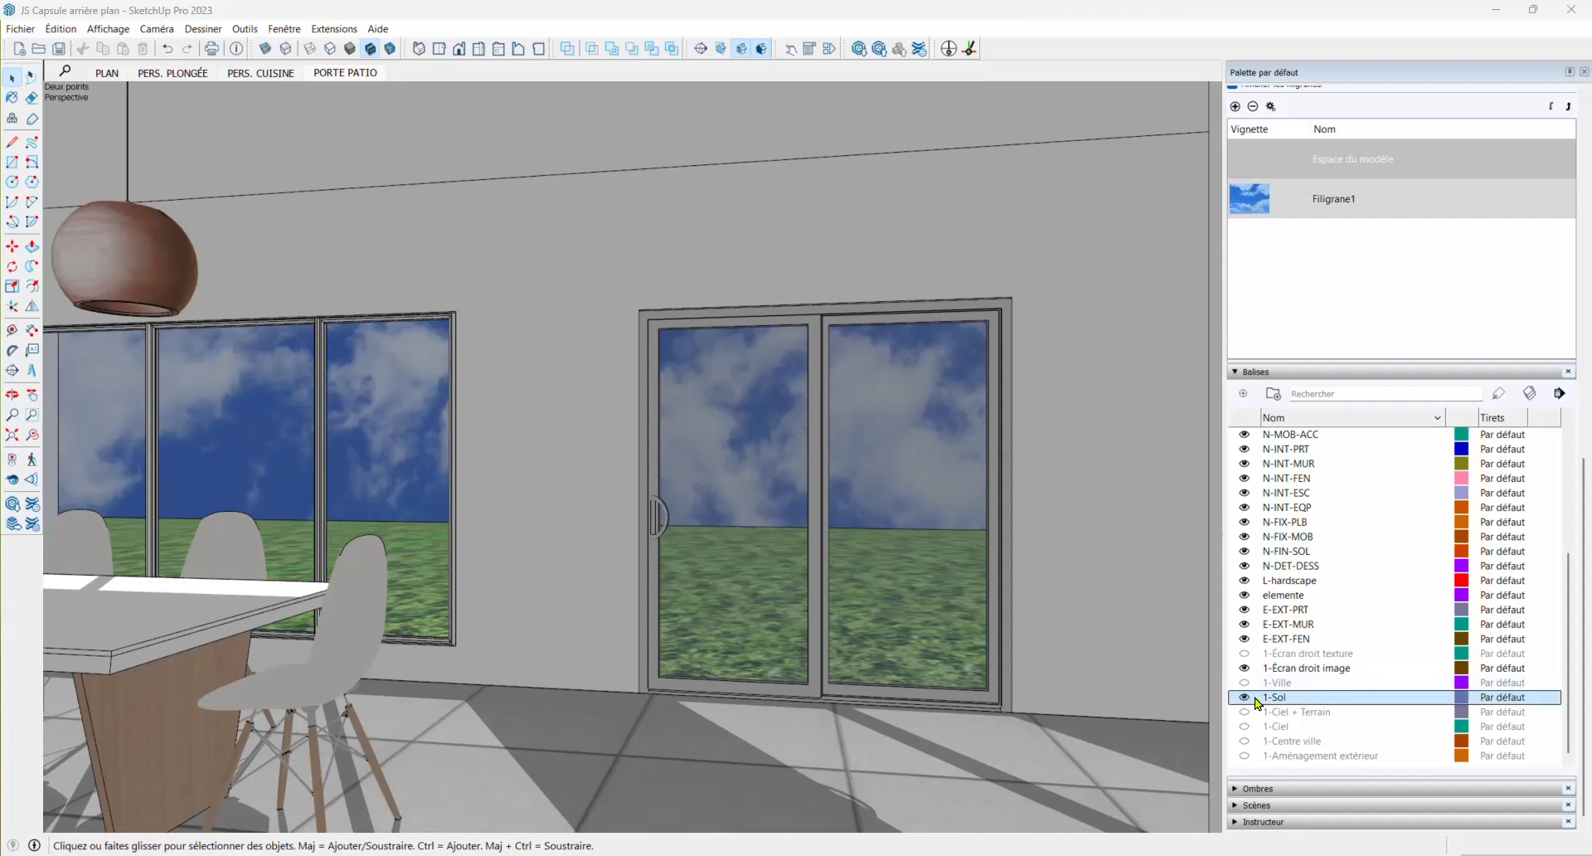
pyautogui.click(1294, 668)
pyautogui.click(1244, 667)
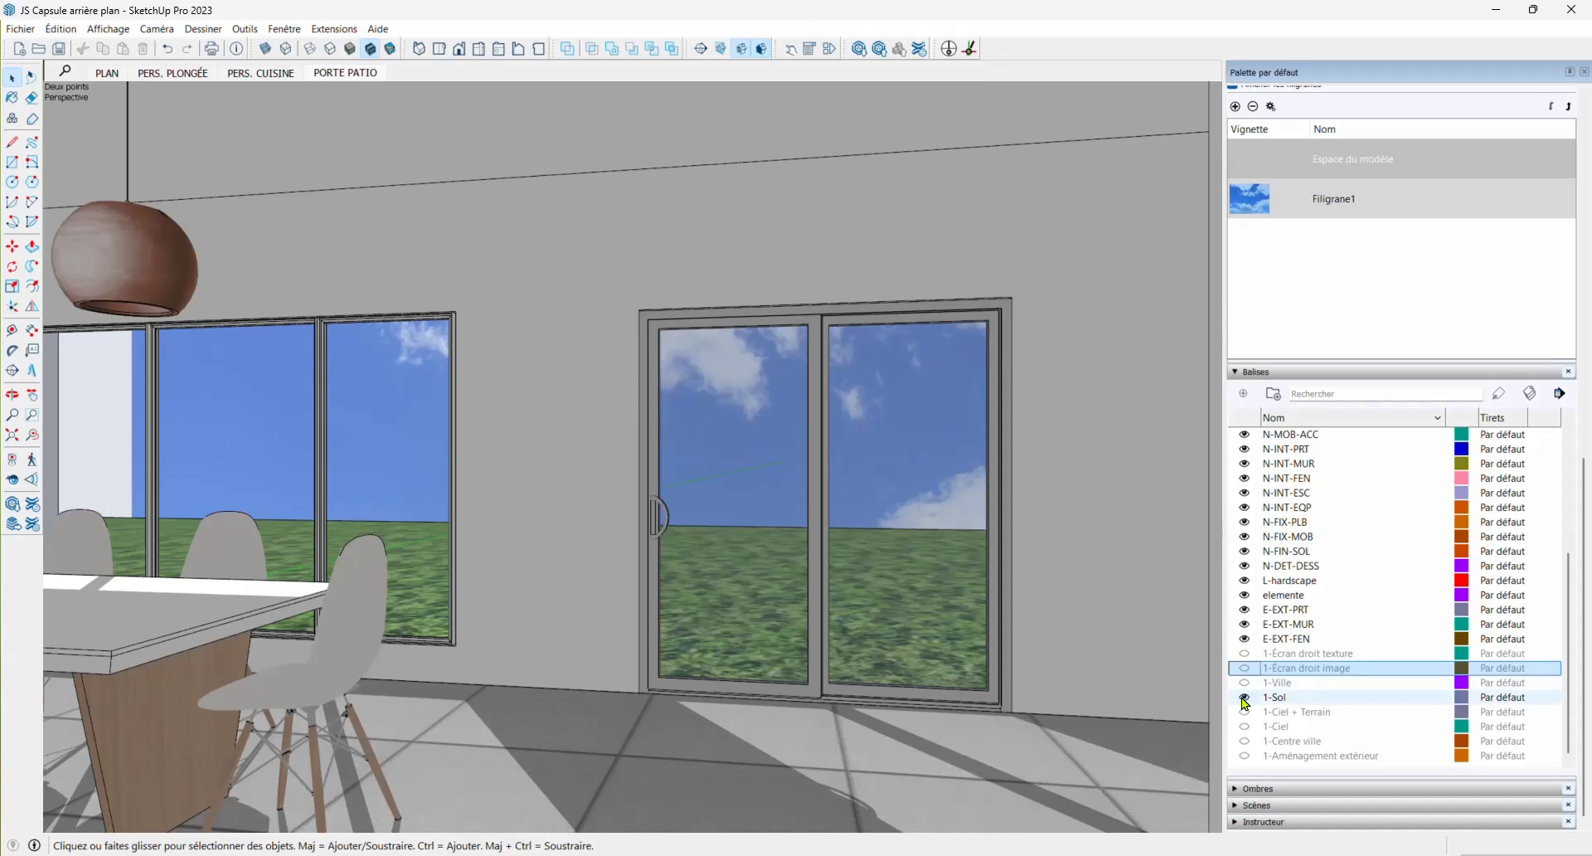
pyautogui.click(1243, 757)
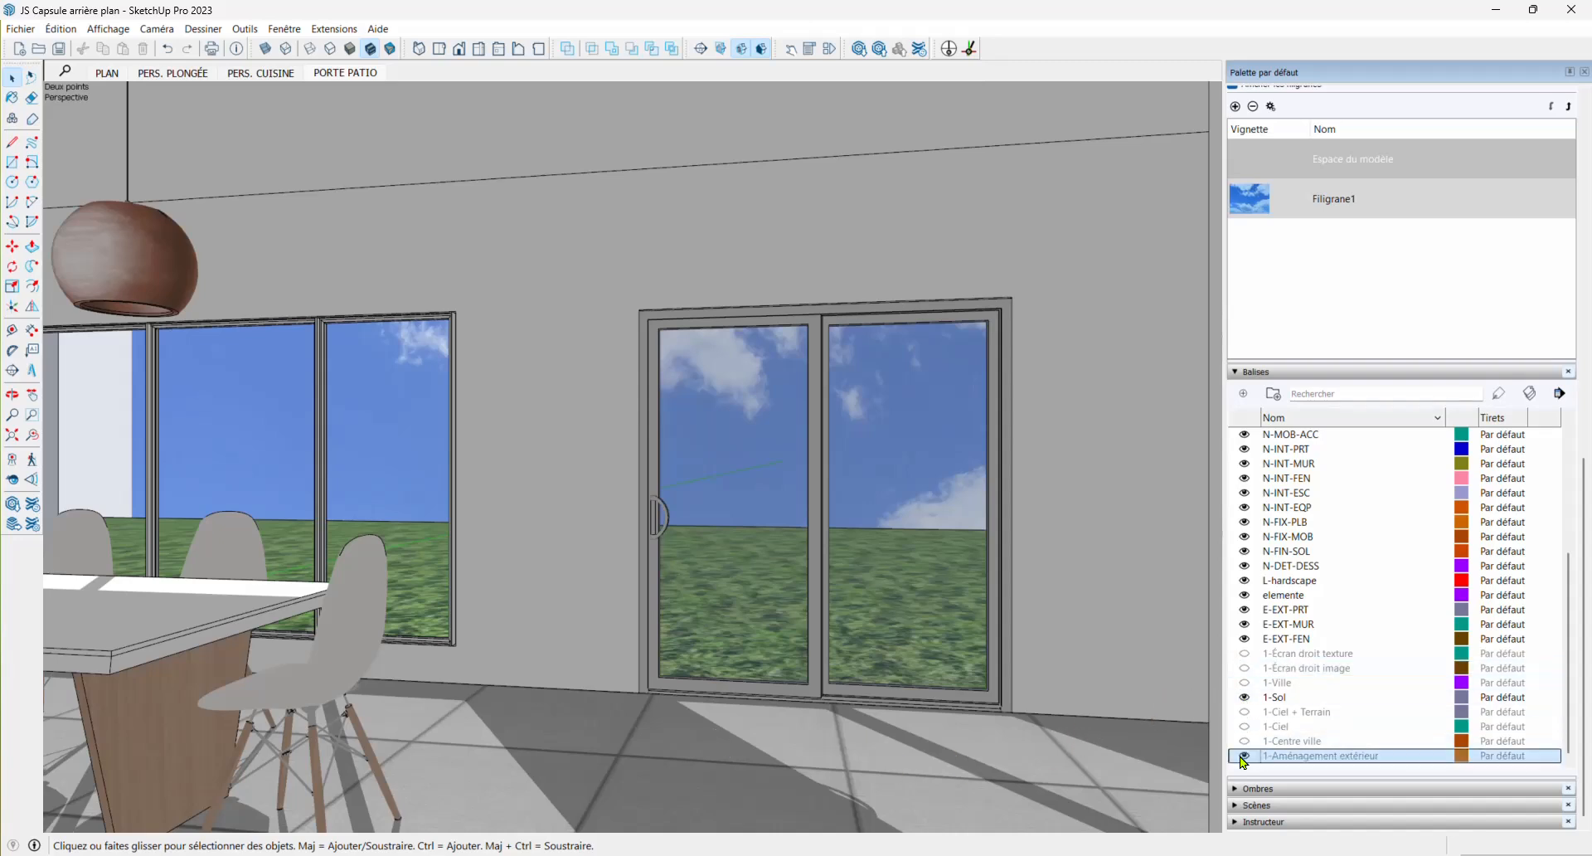
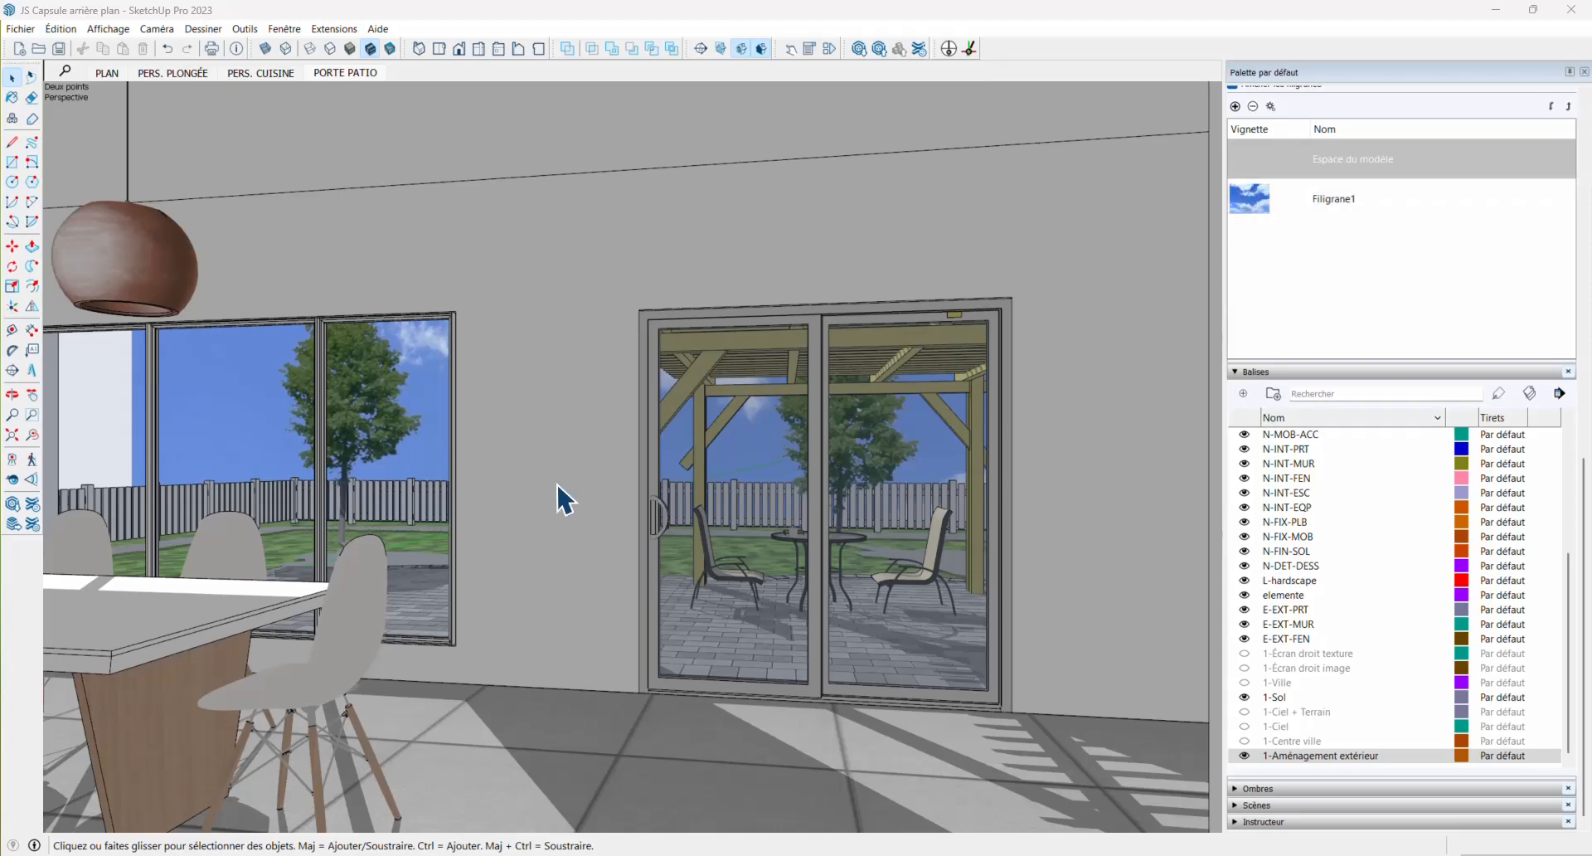
pyautogui.scroll(-5, 611, 475)
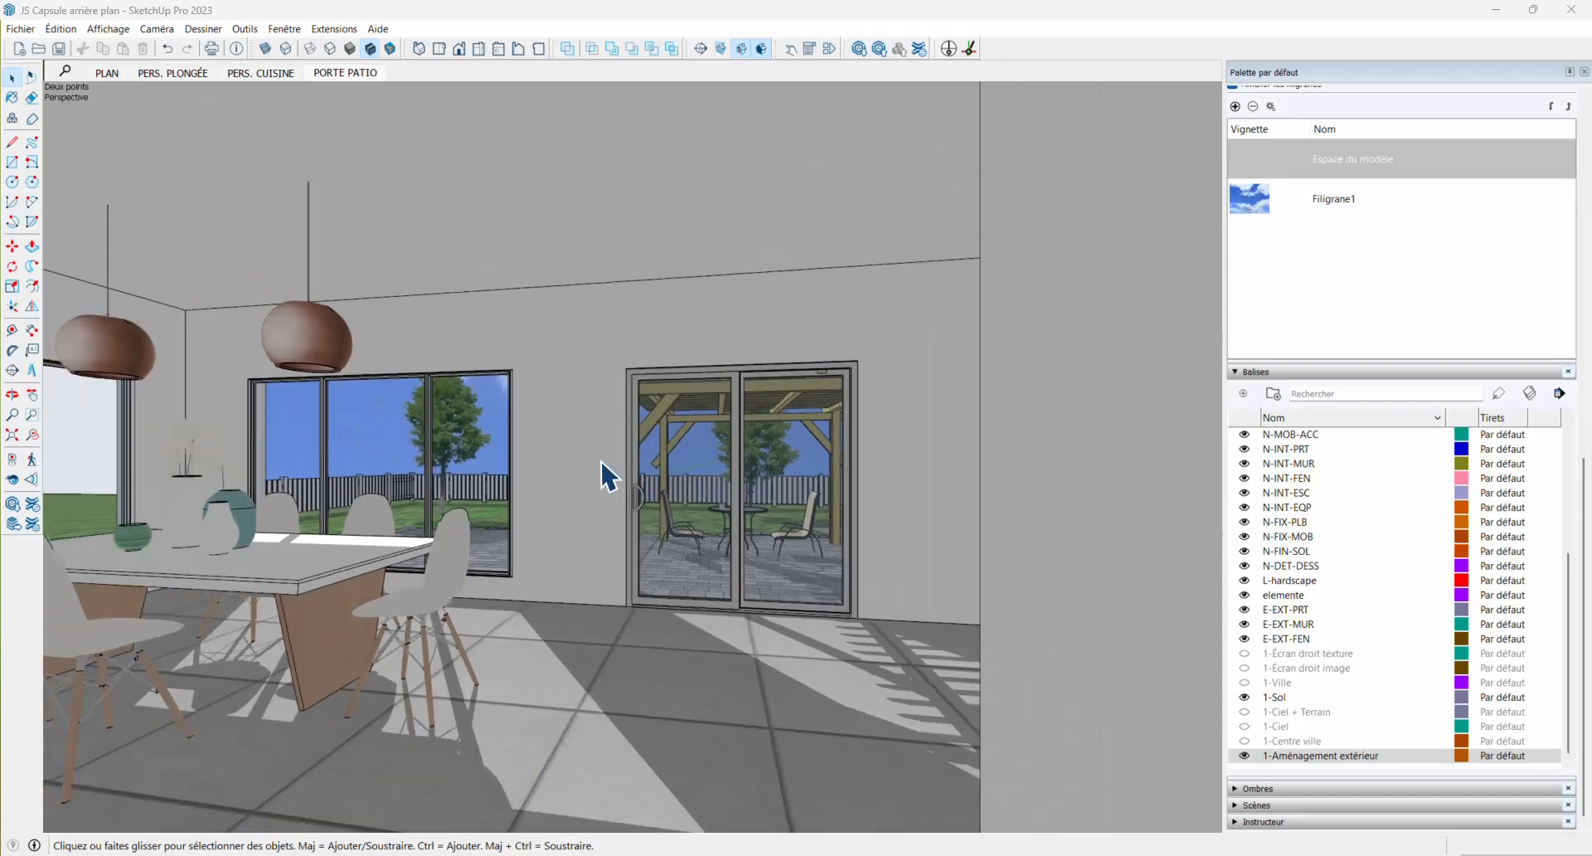
# Delete the sky watermark Filigrane1 from the current style
pyautogui.scroll(-10, 494, 520)
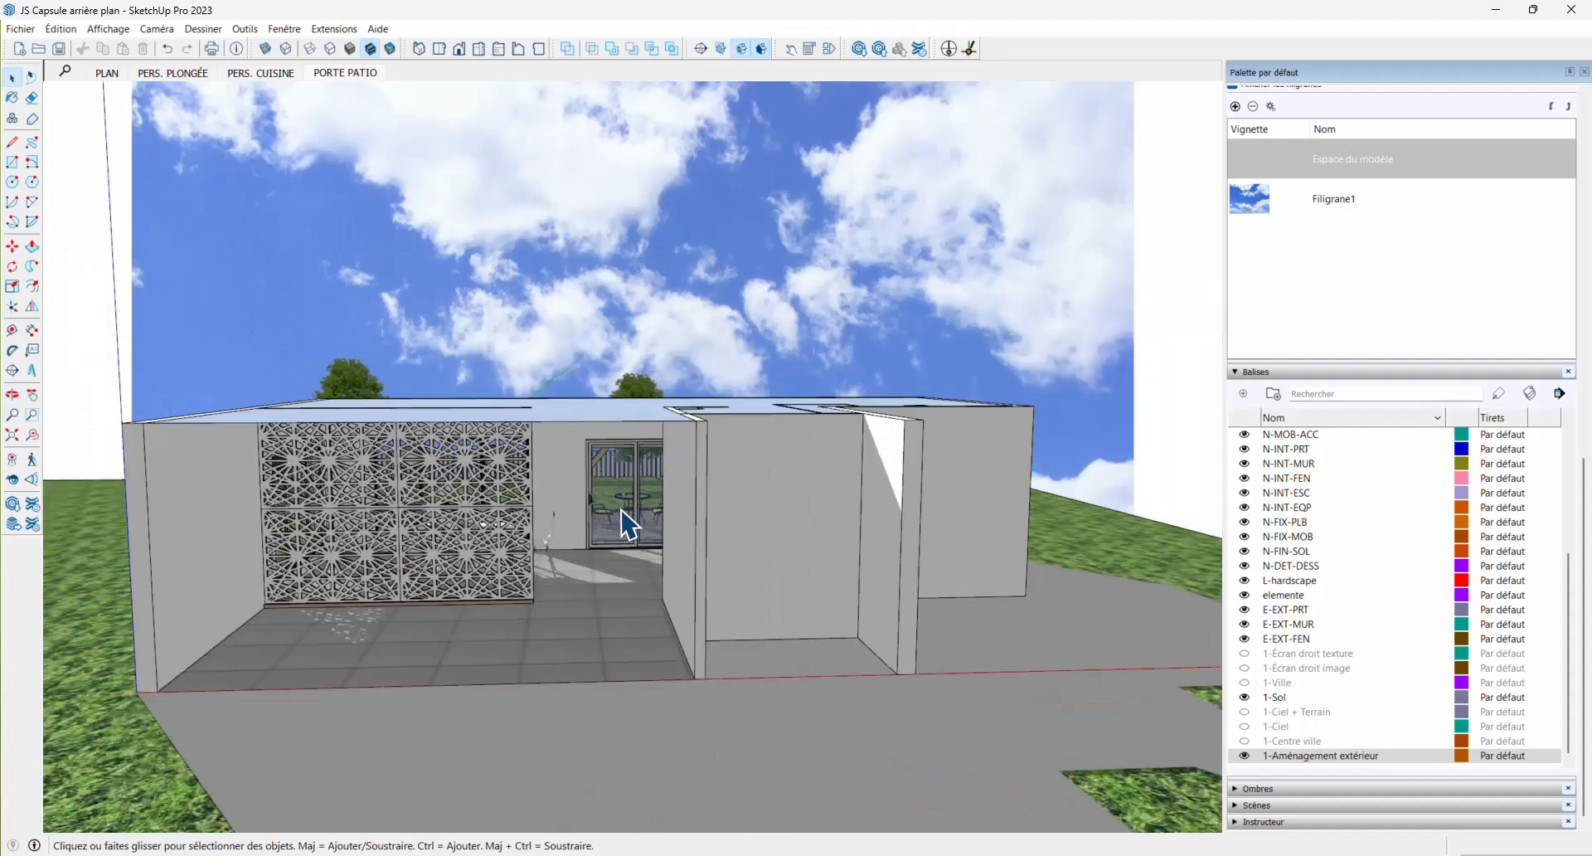
pyautogui.scroll(-3, 552, 518)
pyautogui.moveTo(515, 522); pyautogui.dragTo(757, 558, button='middle')
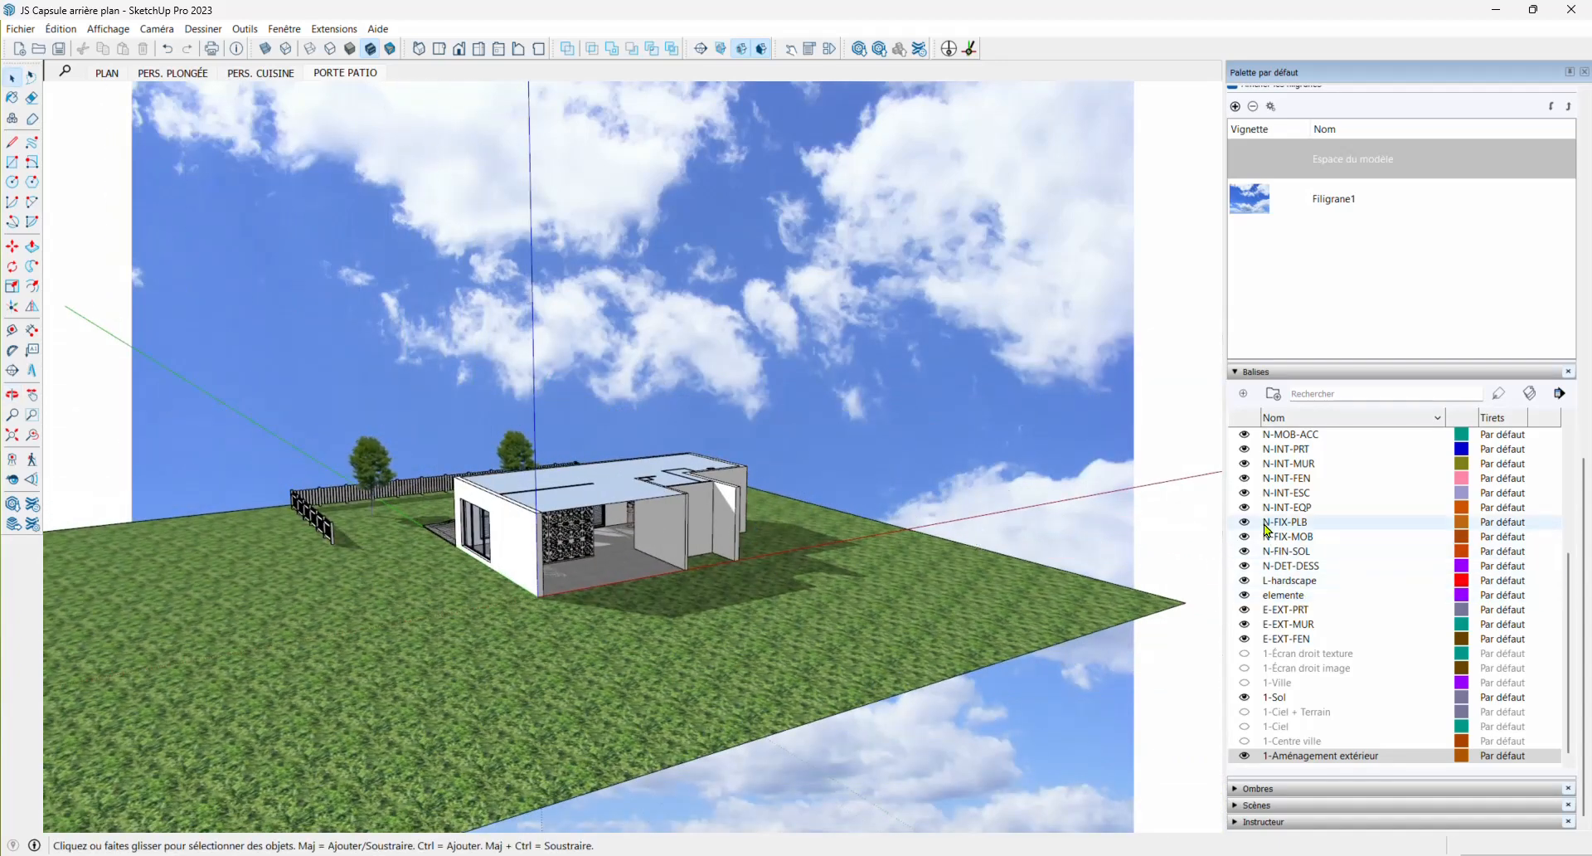
pyautogui.scroll(3, 1275, 284)
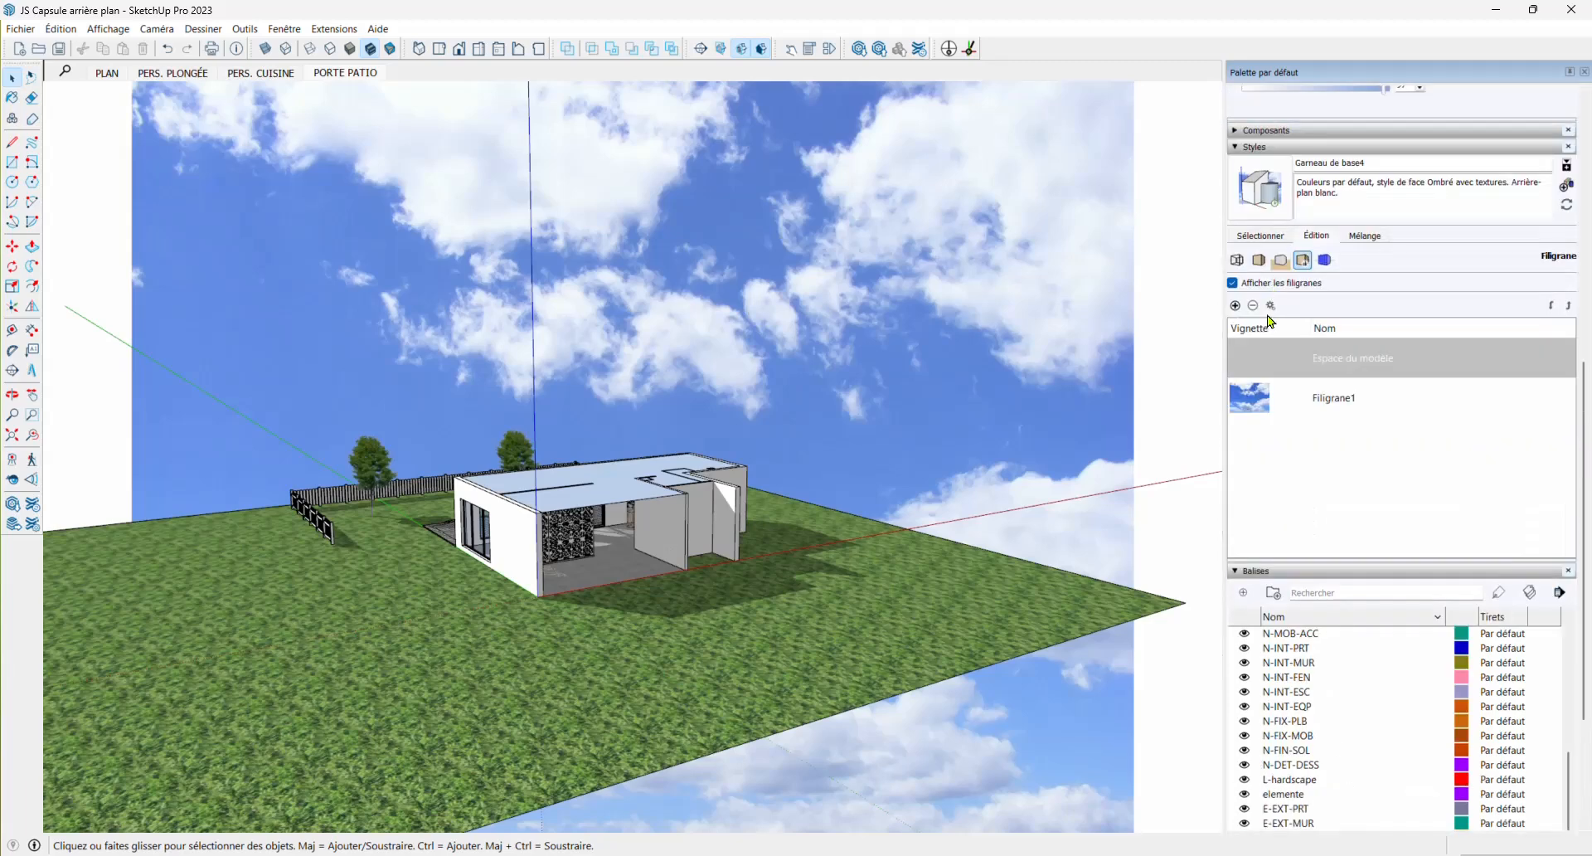
pyautogui.click(1252, 305)
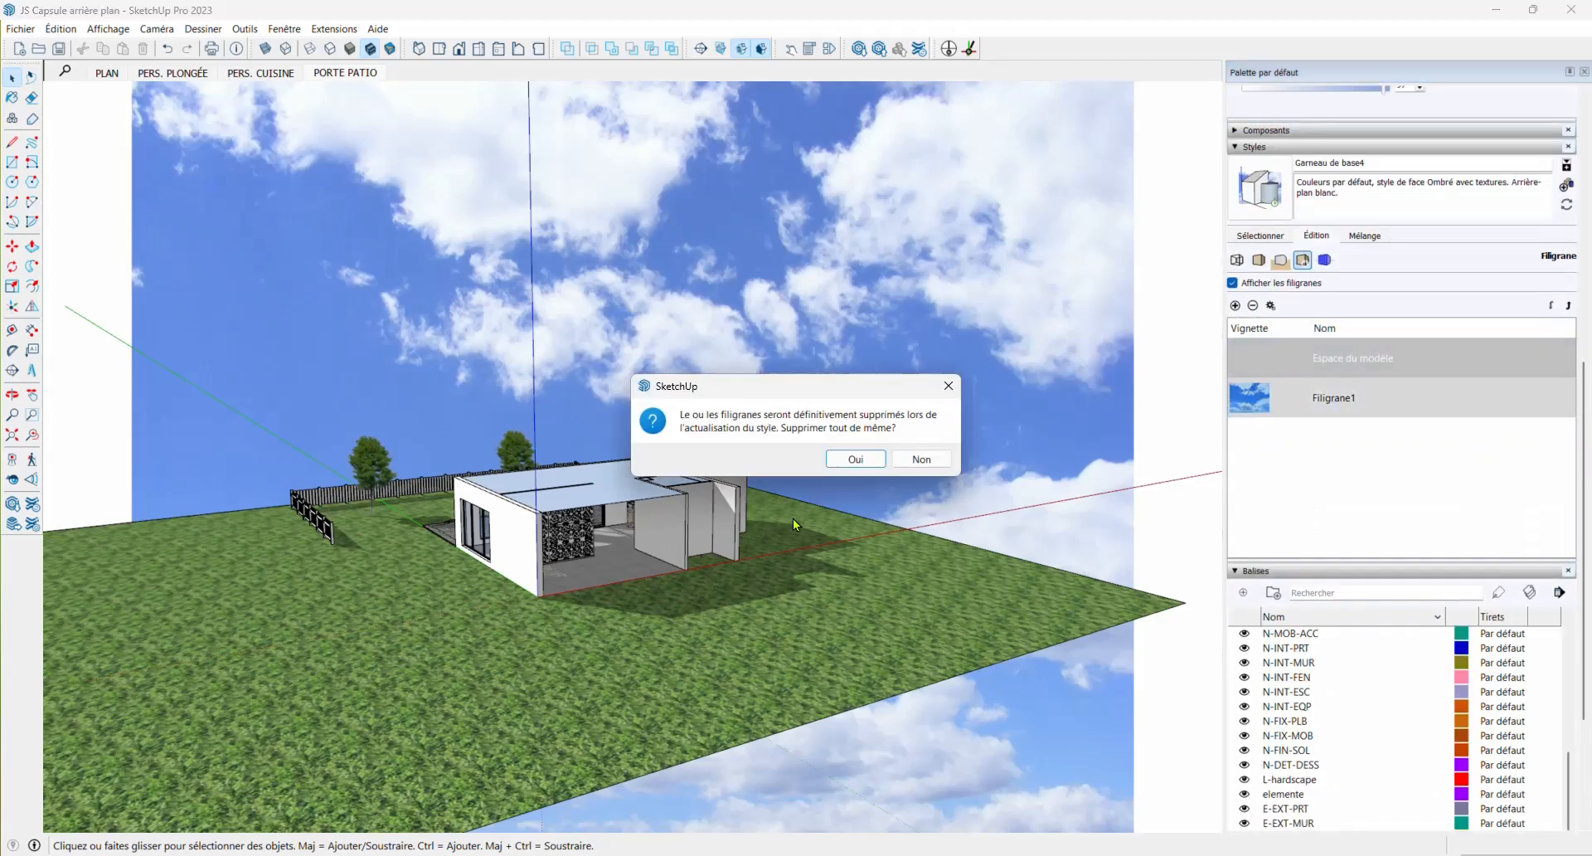
pyautogui.click(838, 463)
pyautogui.scroll(-2, 754, 524)
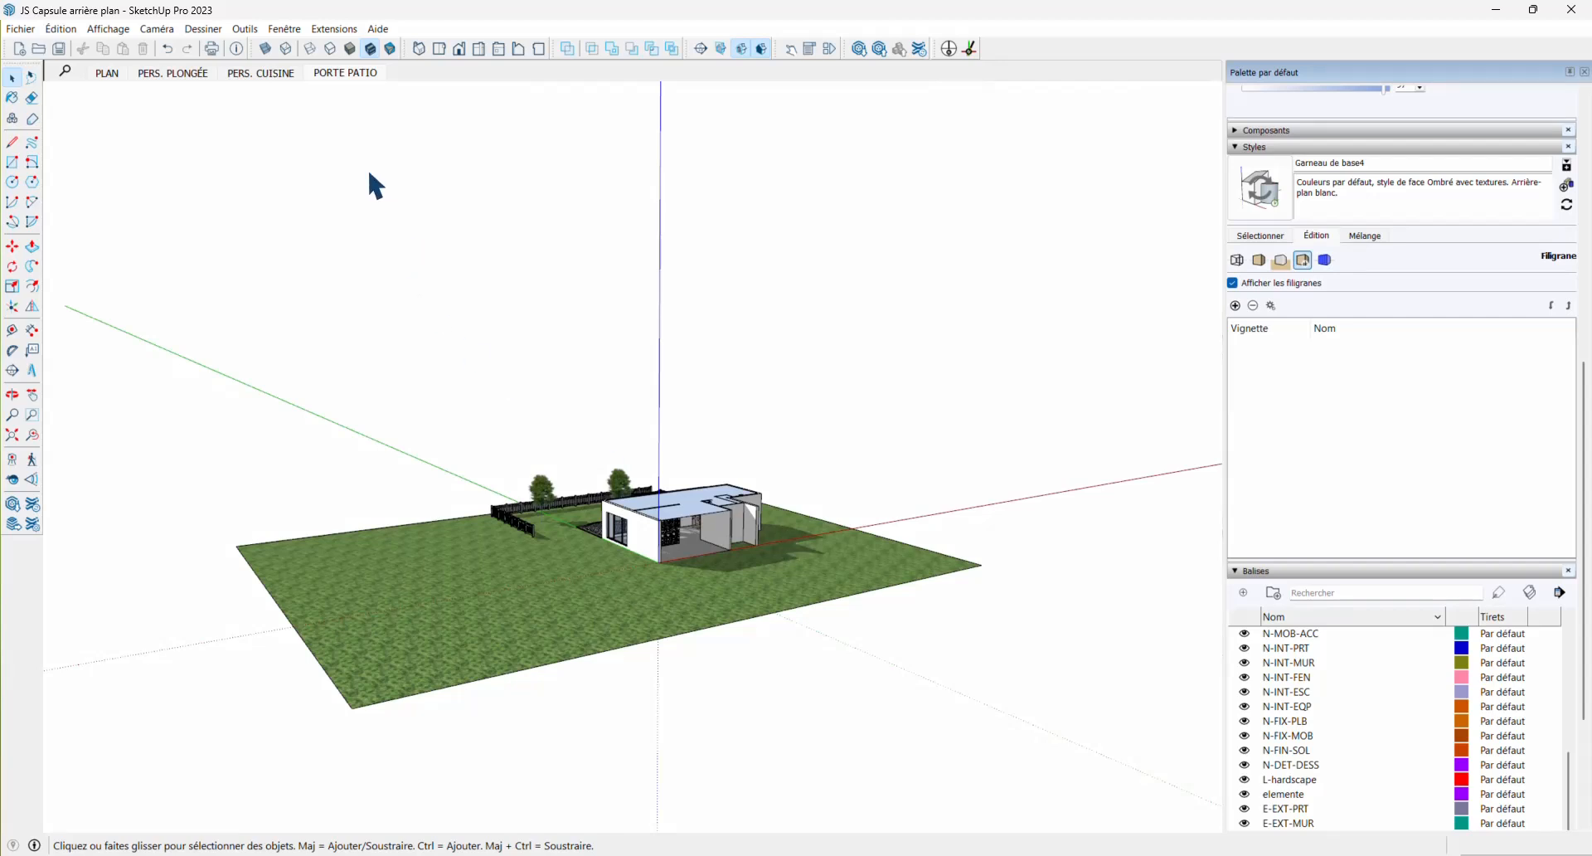
# Open 3D Warehouse and search its models for "sky dome"
pyautogui.click(324, 31)
pyautogui.moveTo(285, 29)
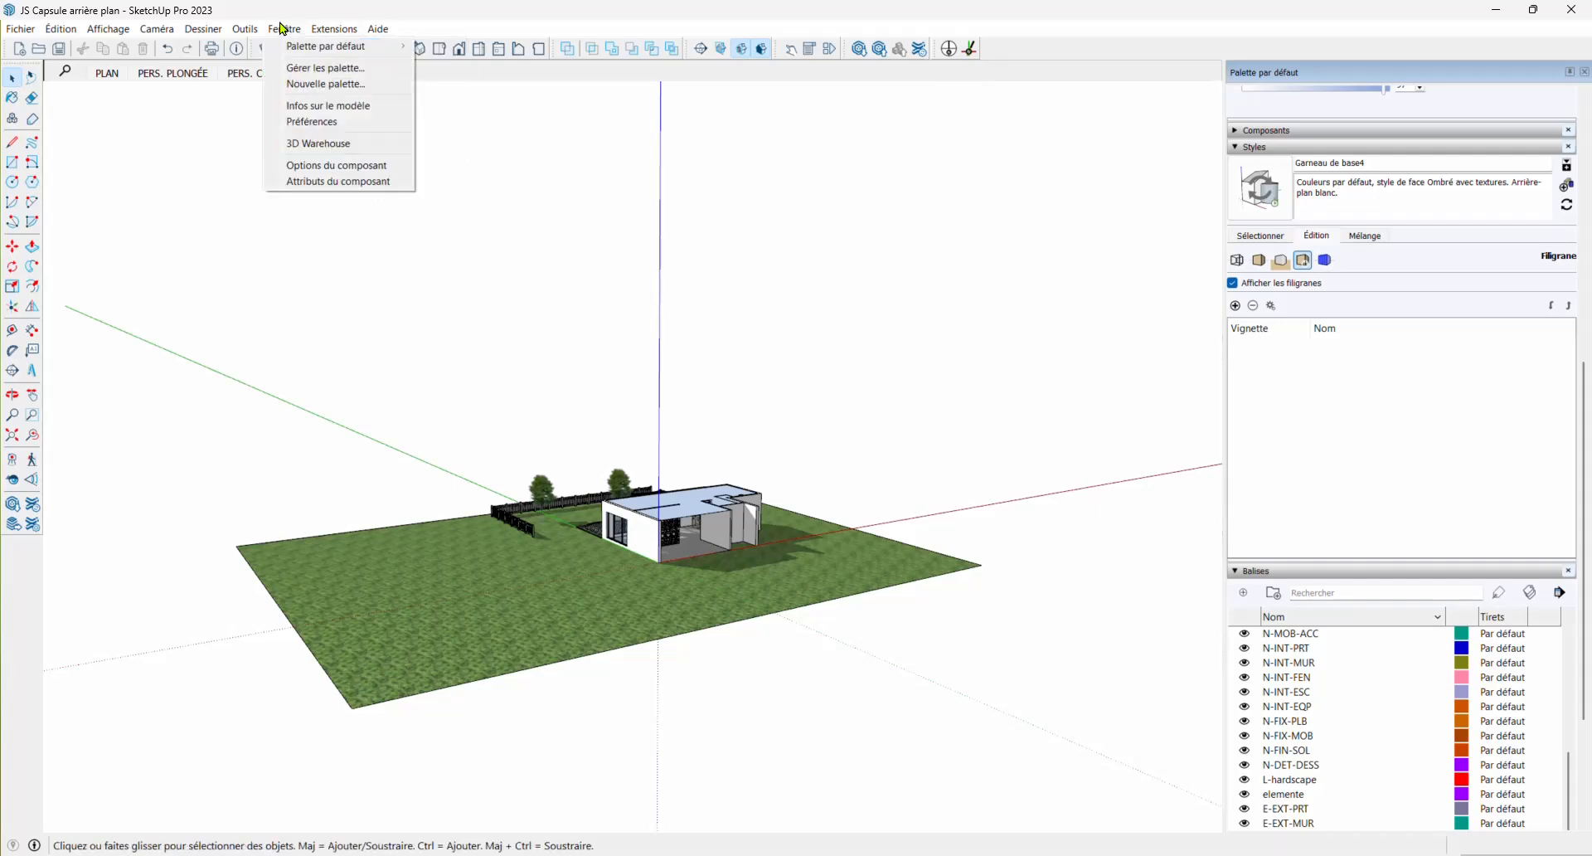
pyautogui.click(318, 146)
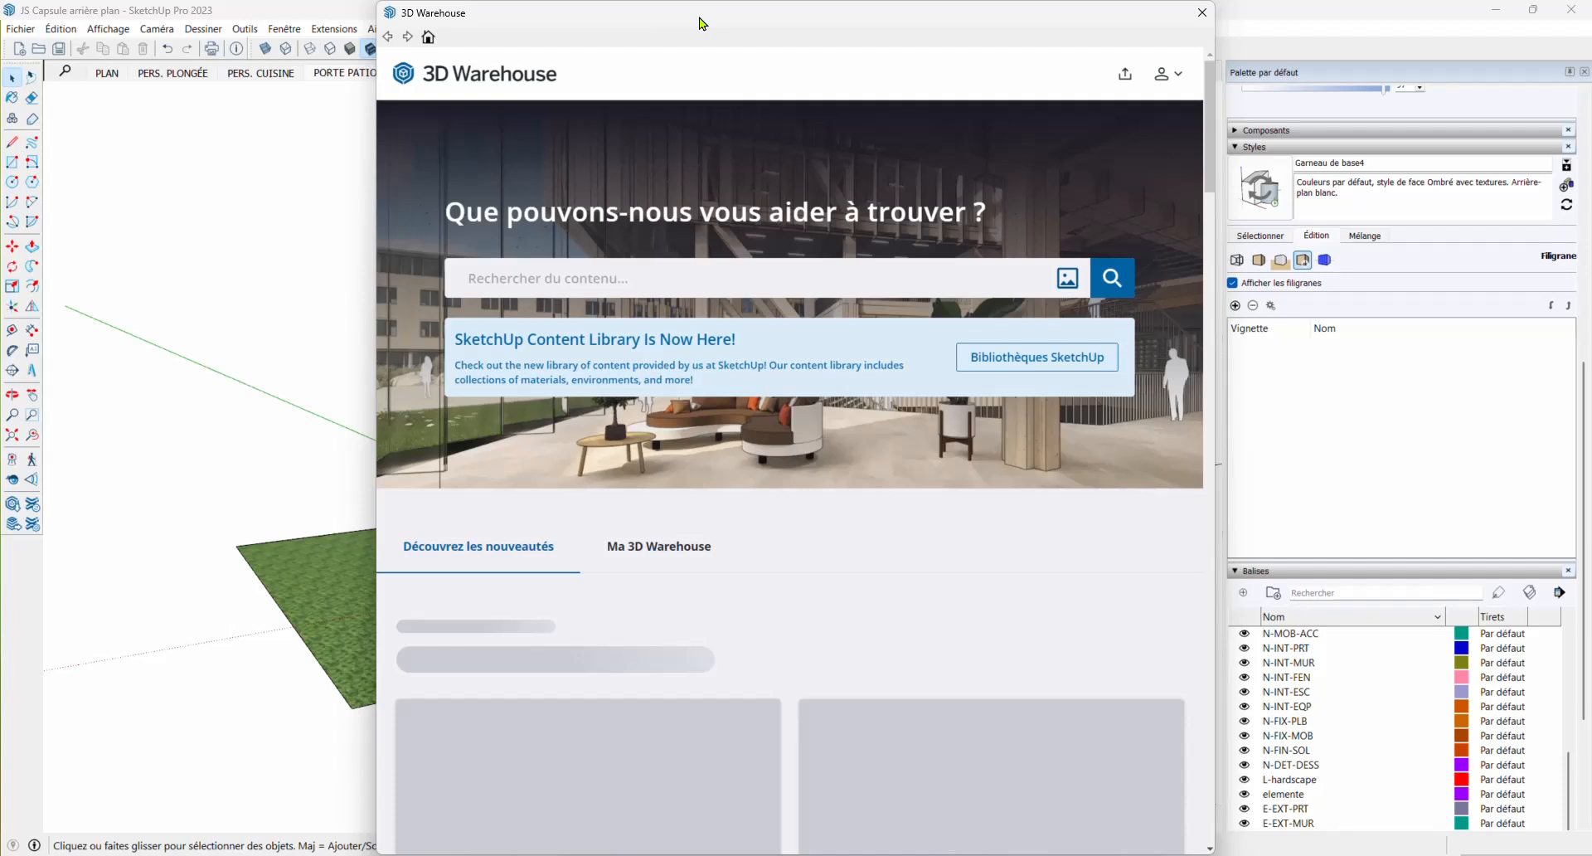
pyautogui.moveTo(699, 19); pyautogui.dragTo(606, 45)
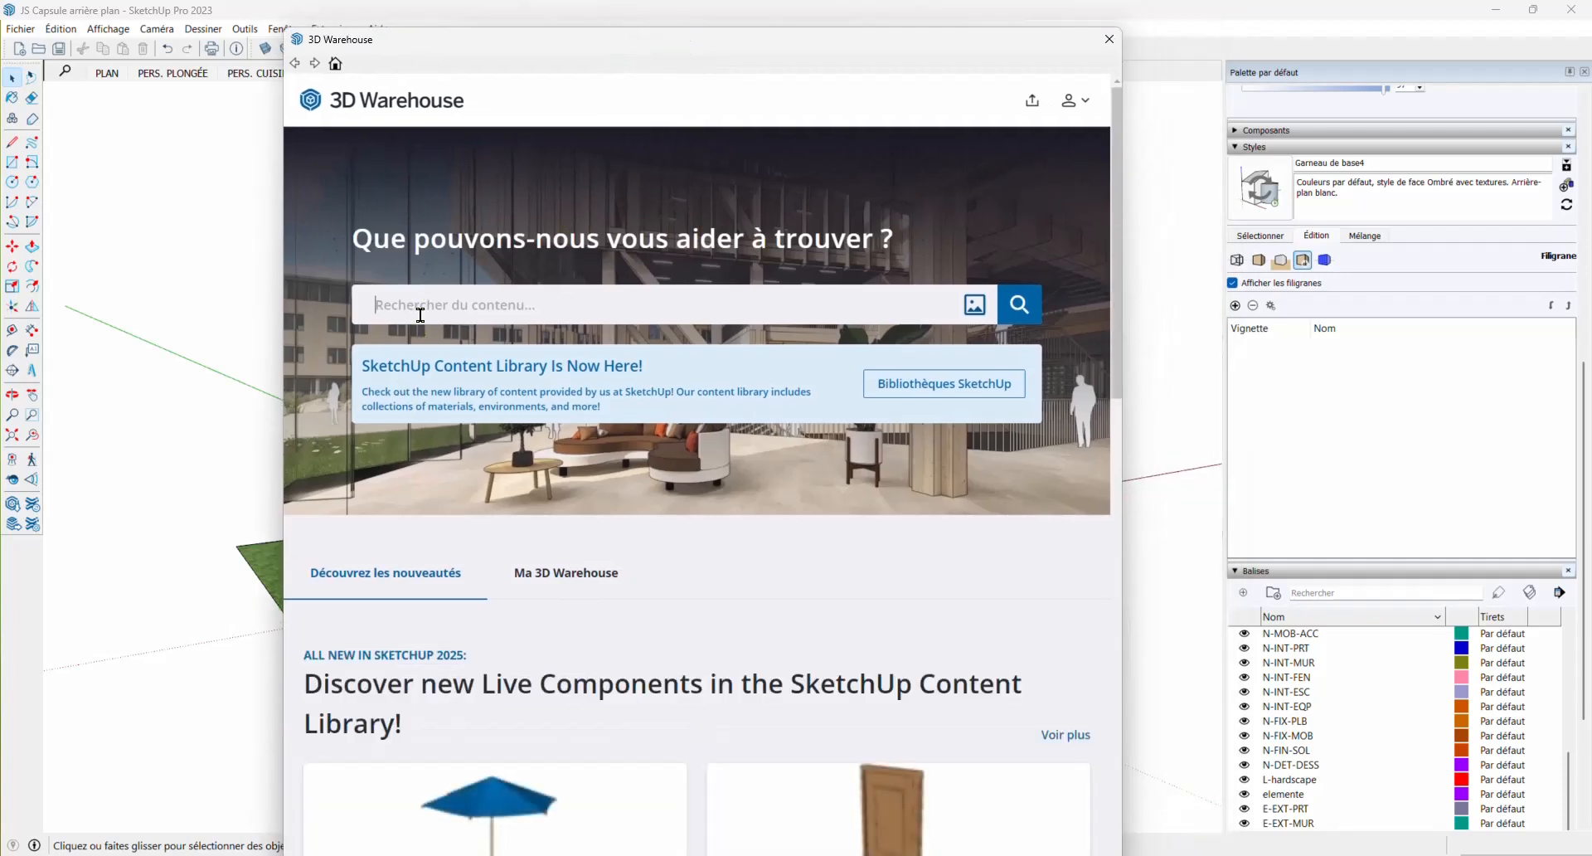
pyautogui.write('sky dome')
pyautogui.press('Return')
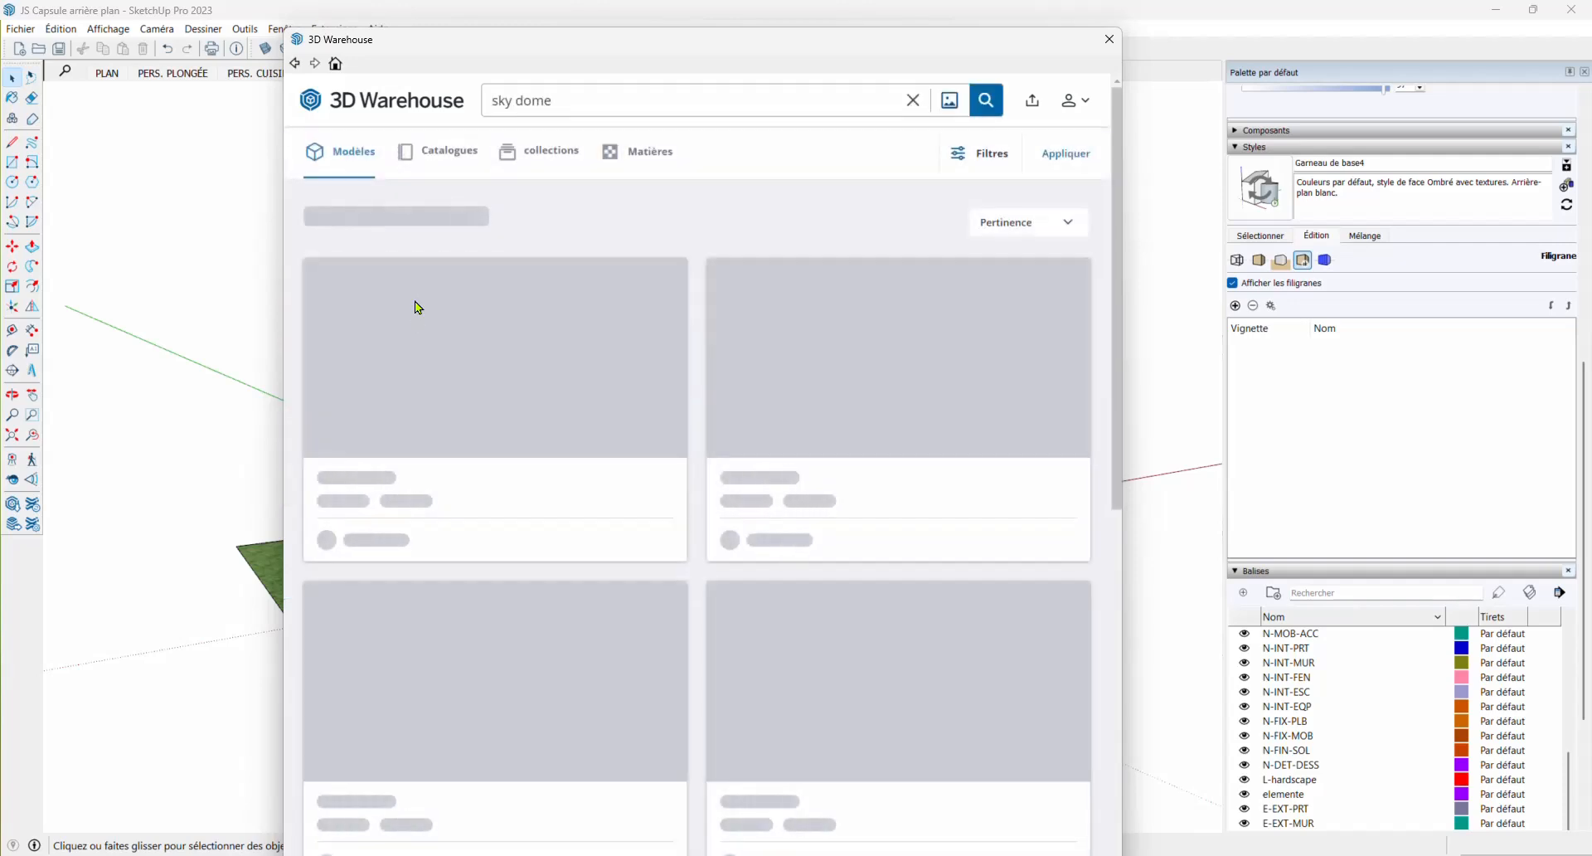
# Browse the sky dome models in the search results, examining their skies and horizon landscapes
pyautogui.scroll(-2, 443, 340)
pyautogui.scroll(2, 452, 323)
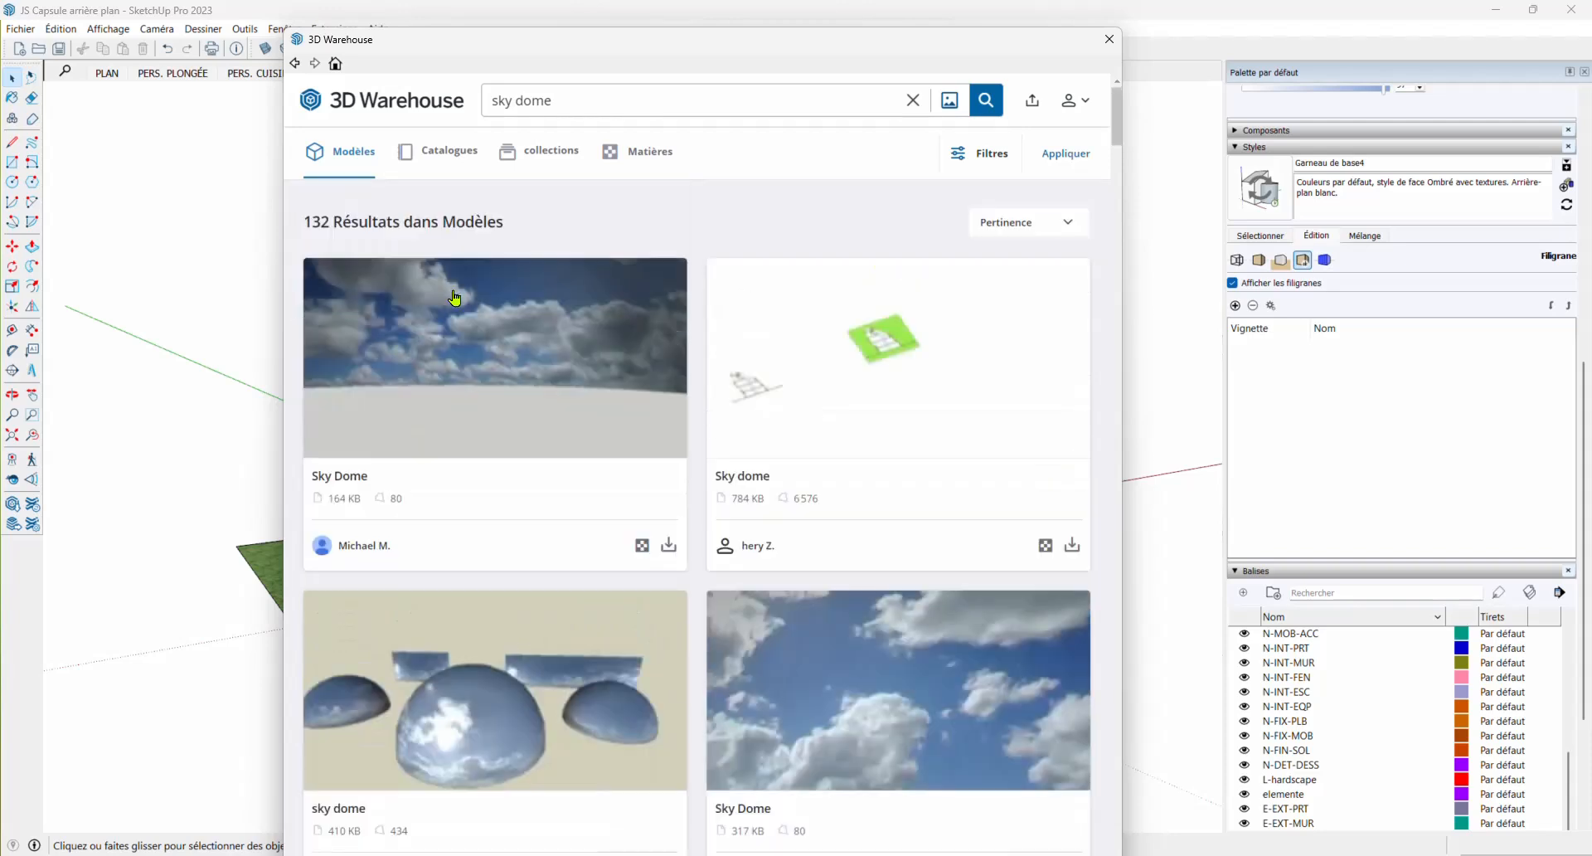
pyautogui.scroll(-2, 562, 366)
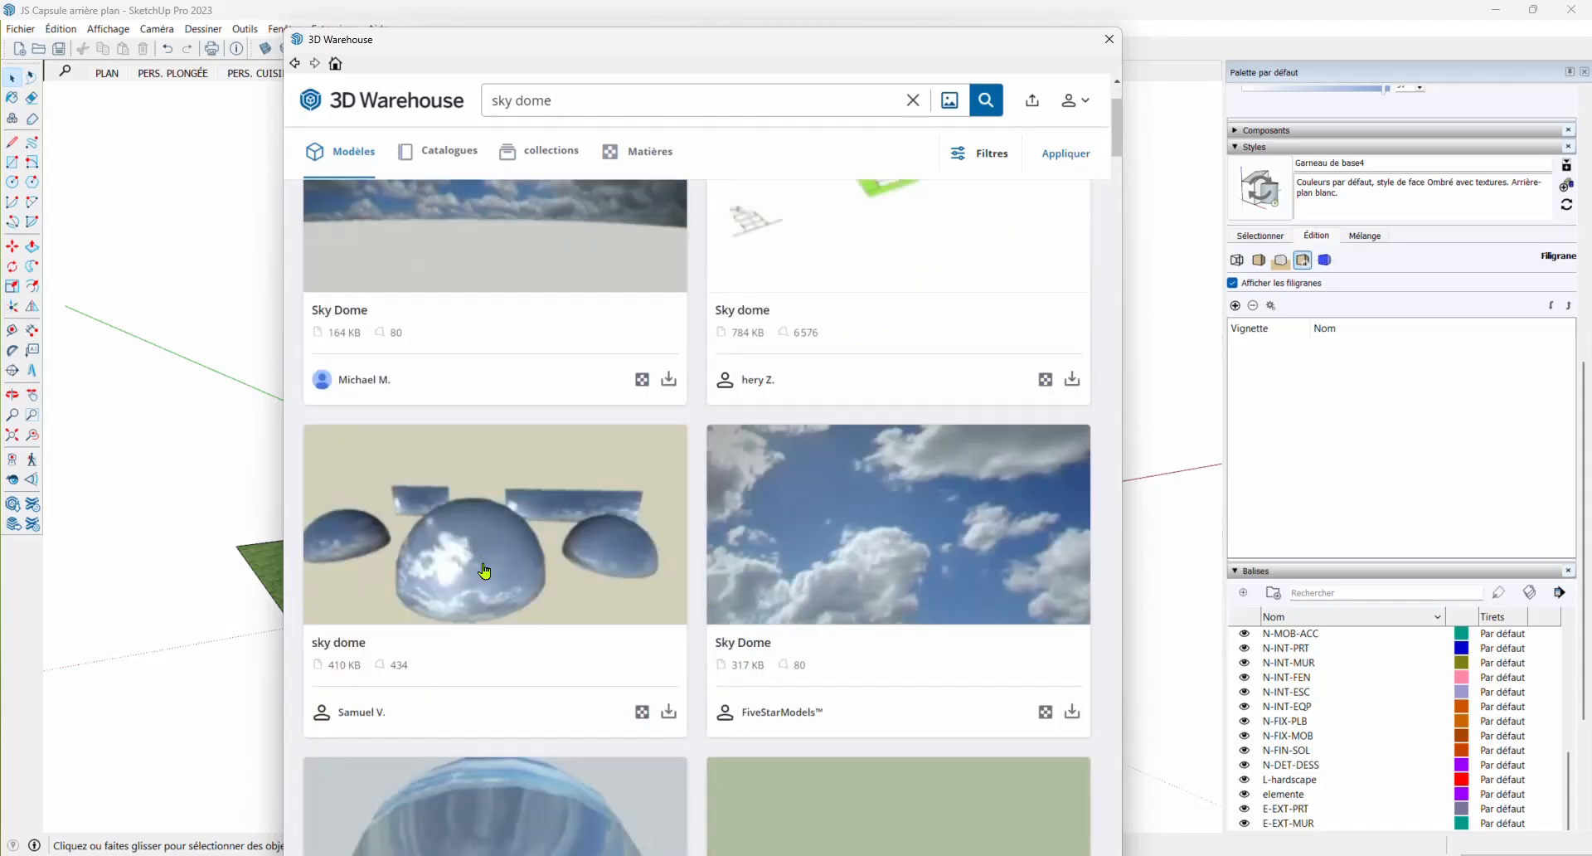
pyautogui.scroll(-4, 486, 570)
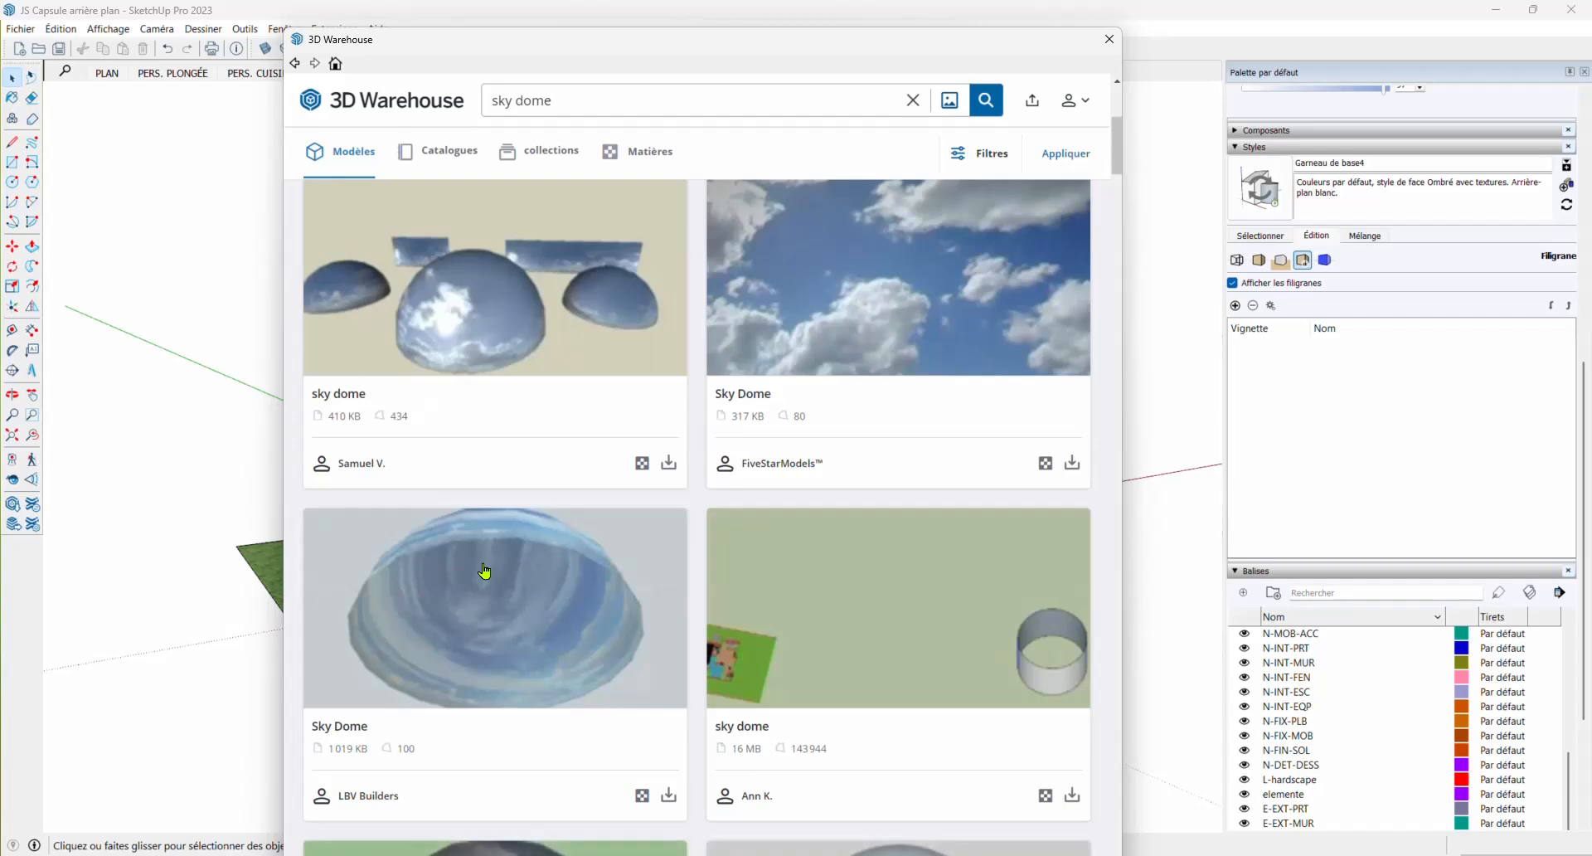
pyautogui.scroll(-4, 495, 569)
pyautogui.scroll(-4, 507, 578)
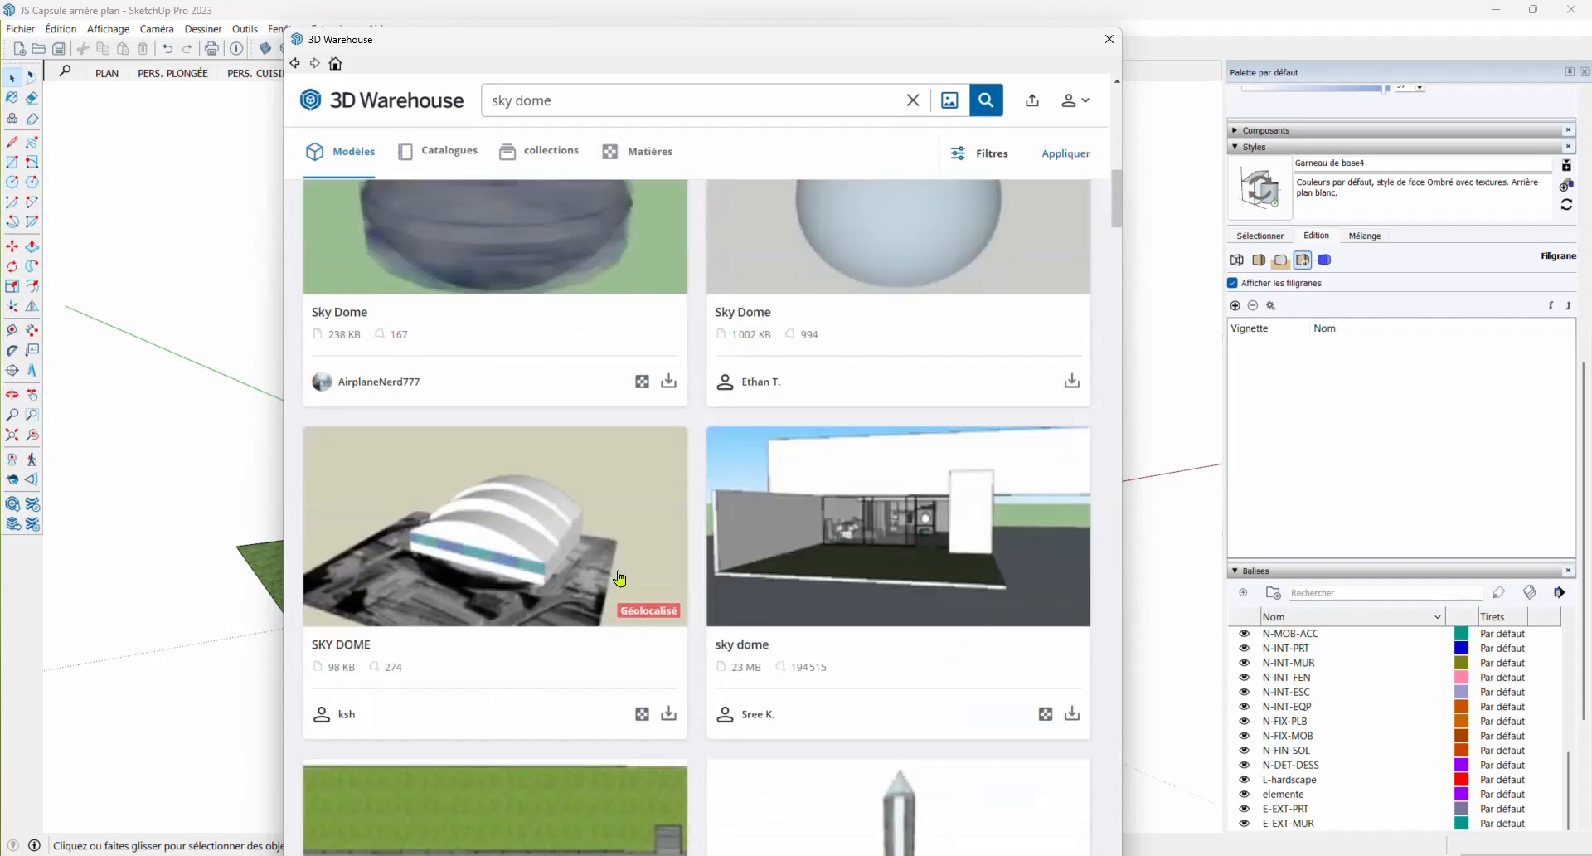
pyautogui.scroll(-4, 630, 573)
pyautogui.scroll(-5, 733, 557)
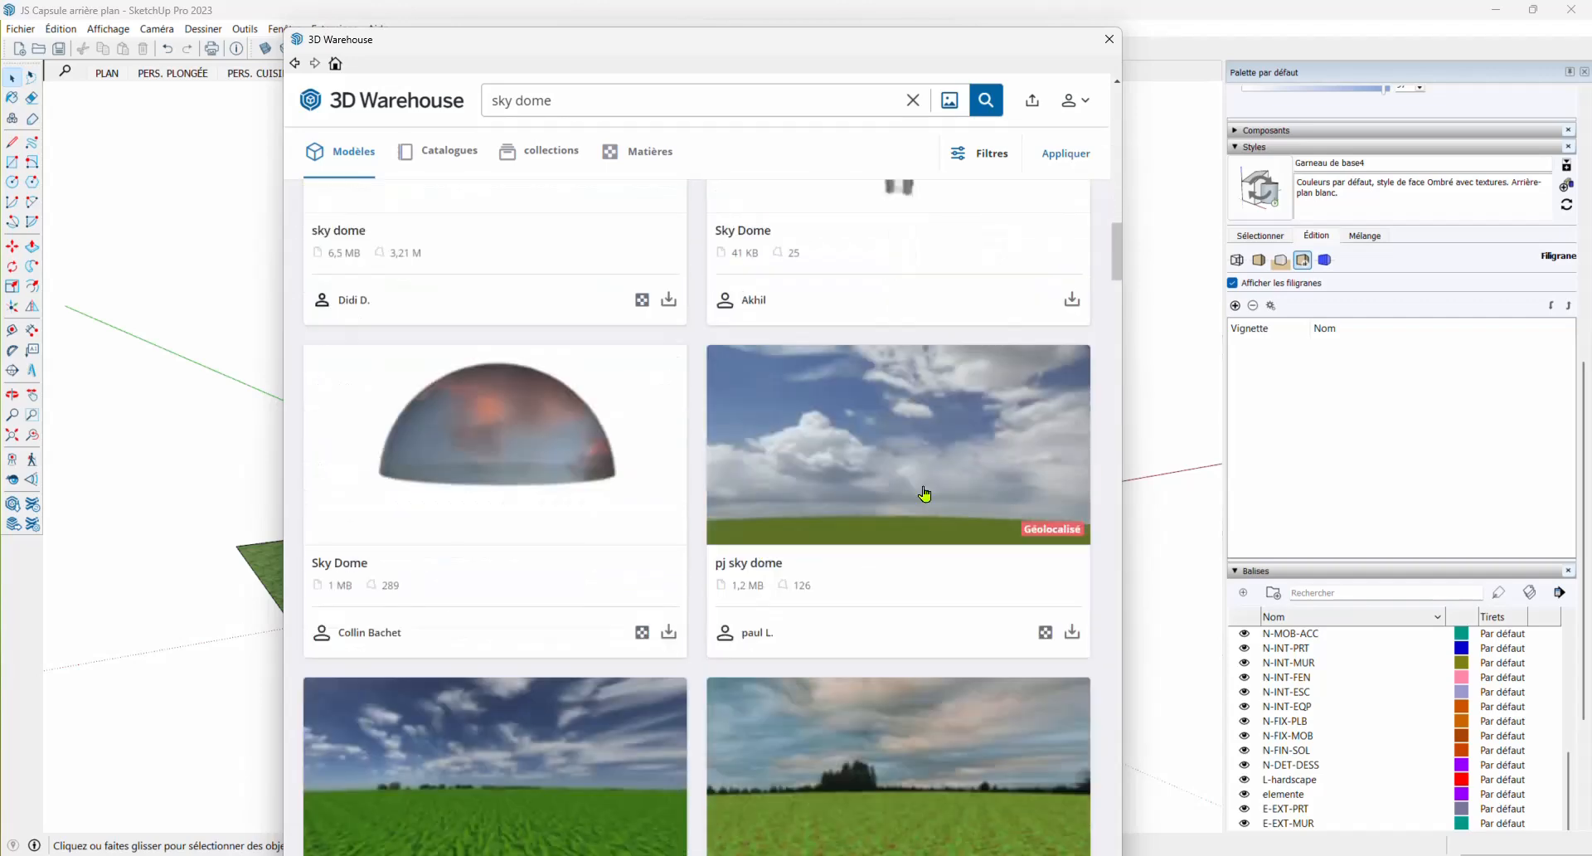
pyautogui.scroll(-4, 917, 465)
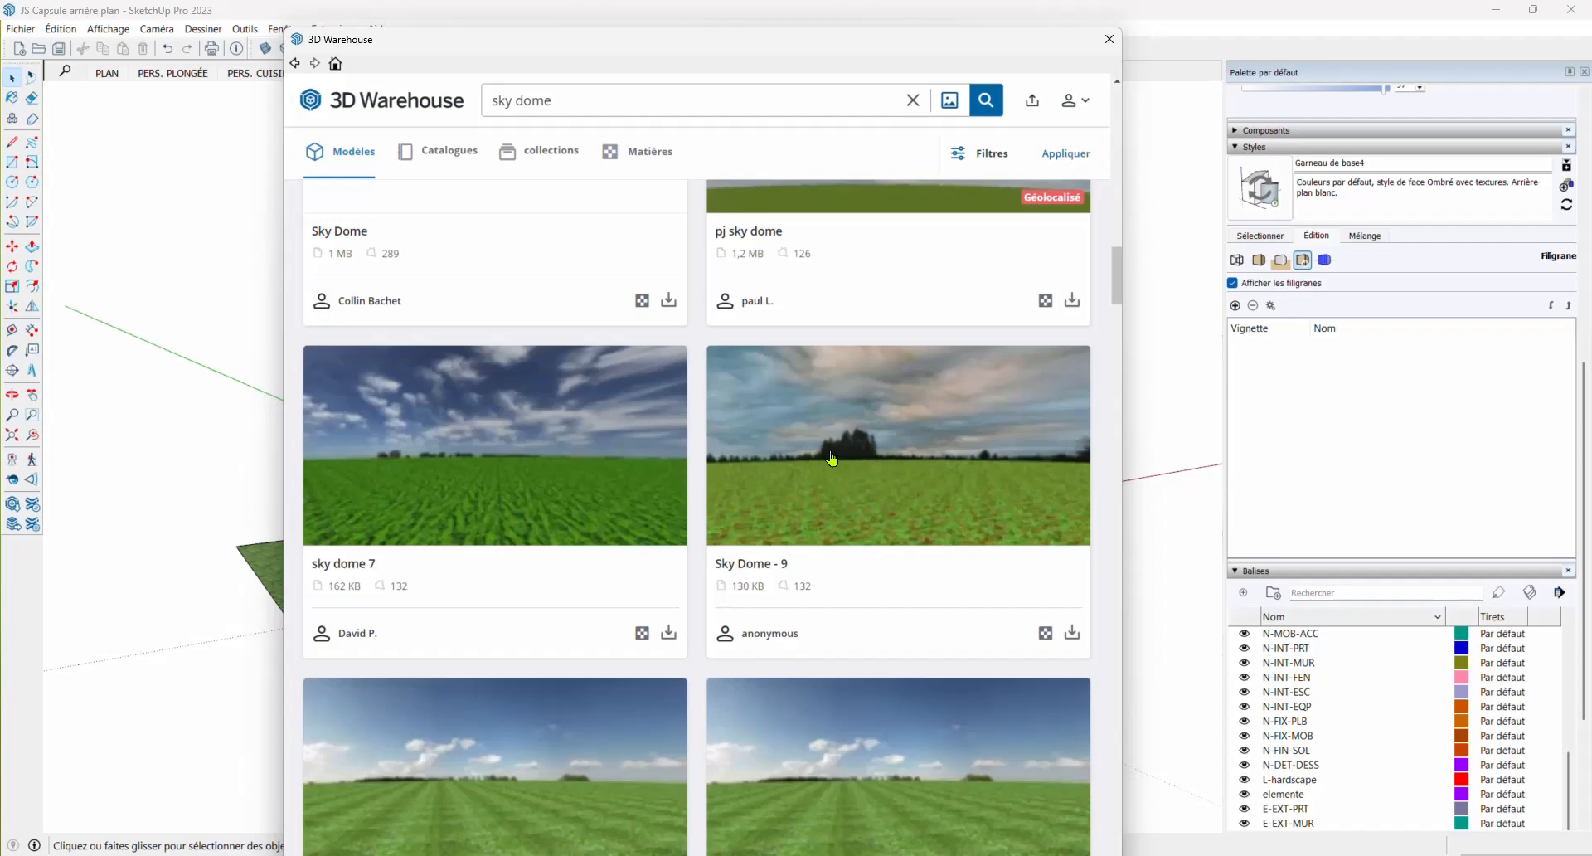
pyautogui.scroll(-2, 564, 497)
pyautogui.scroll(-4, 567, 465)
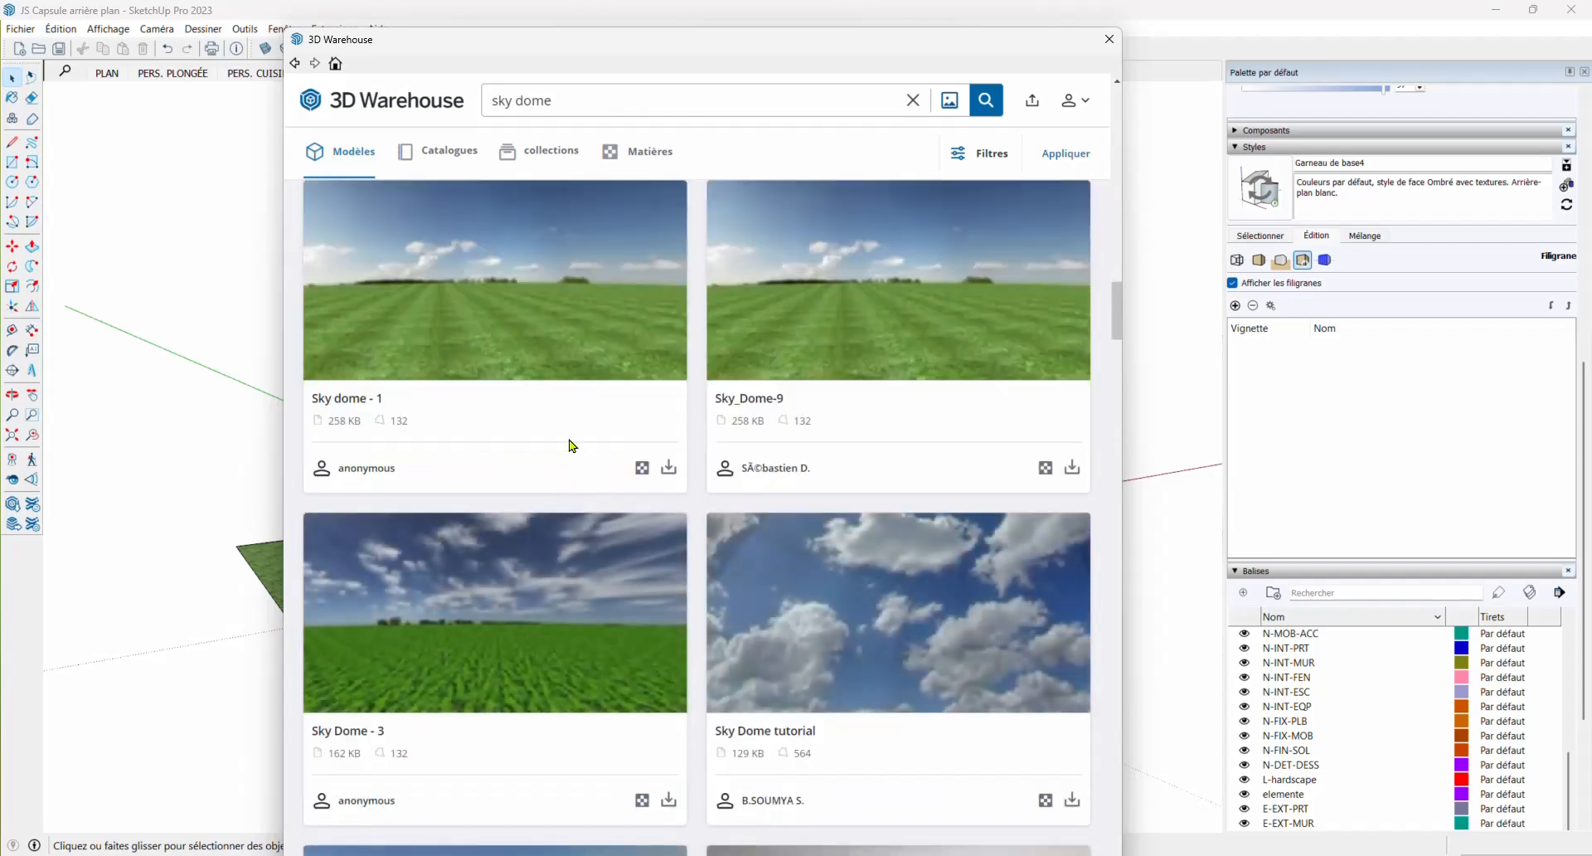
pyautogui.scroll(-10, 837, 498)
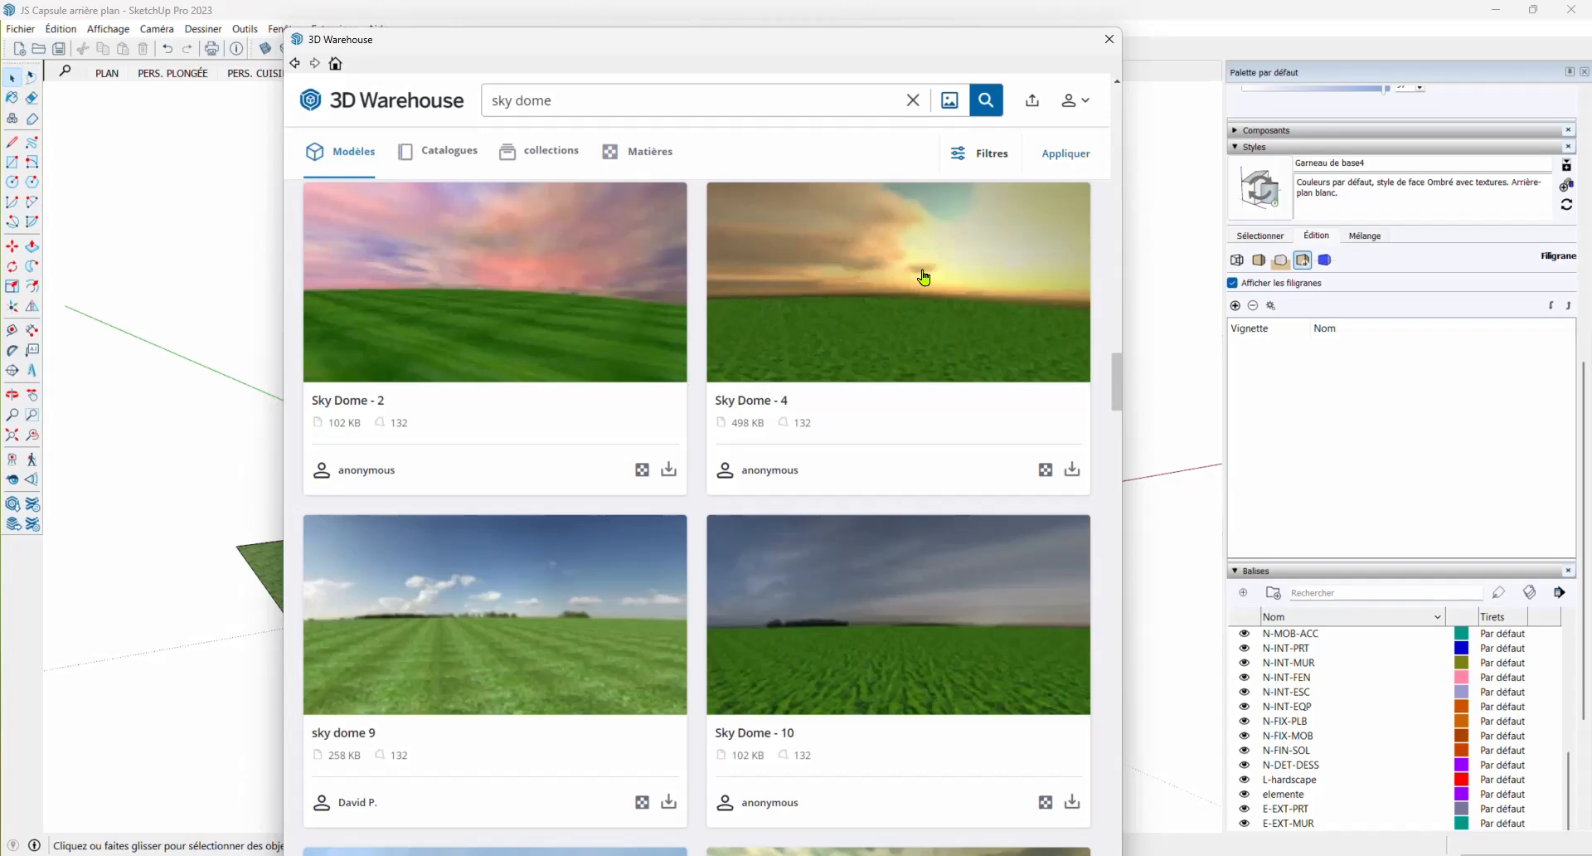
pyautogui.scroll(-8, 924, 277)
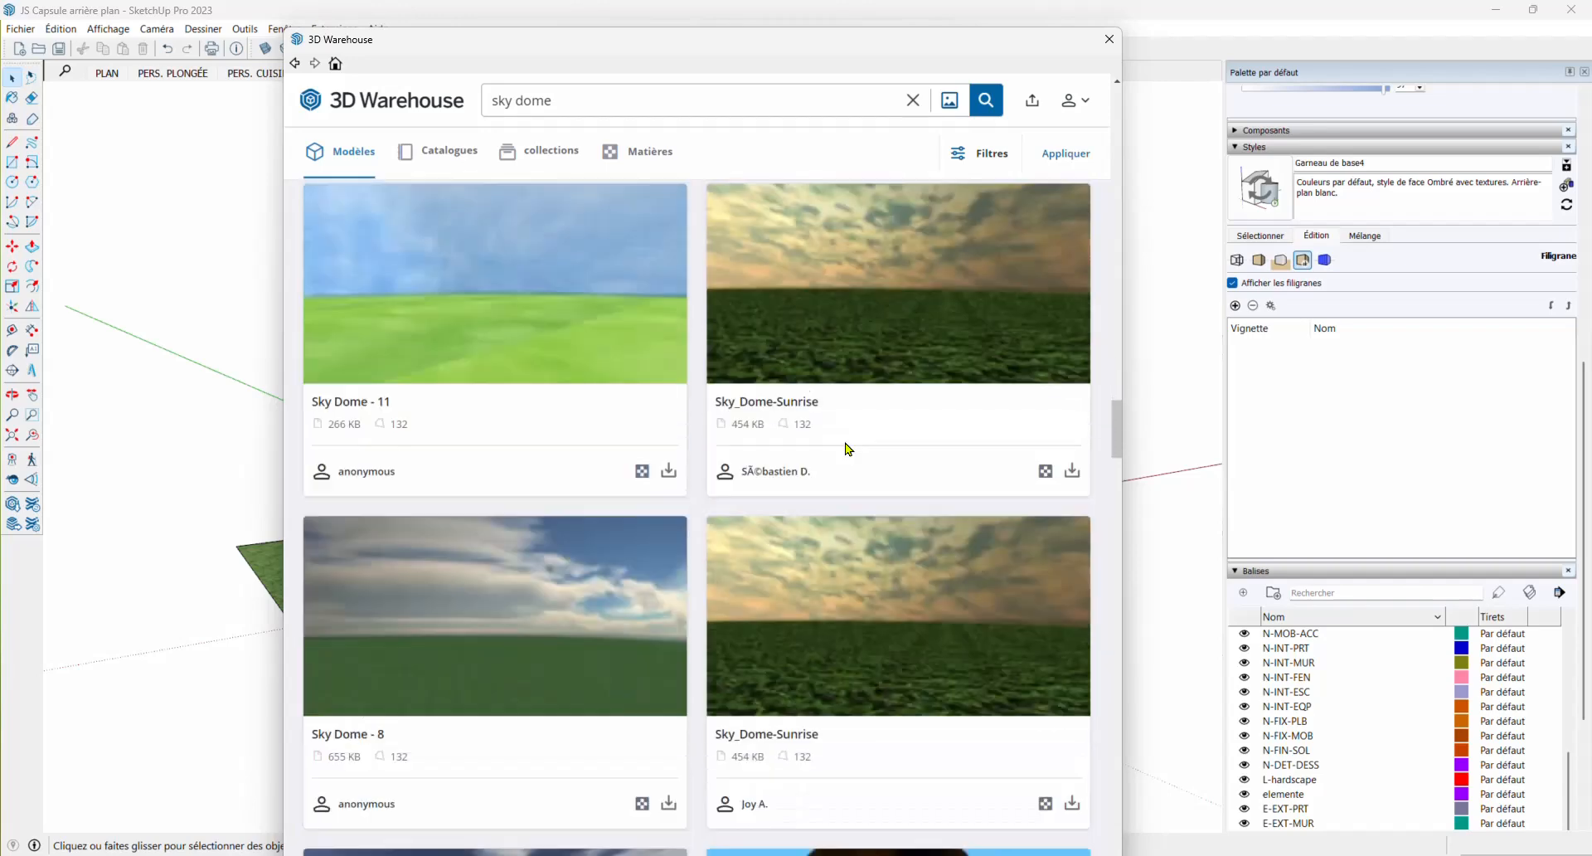
pyautogui.scroll(4, 837, 447)
pyautogui.scroll(-2, 615, 563)
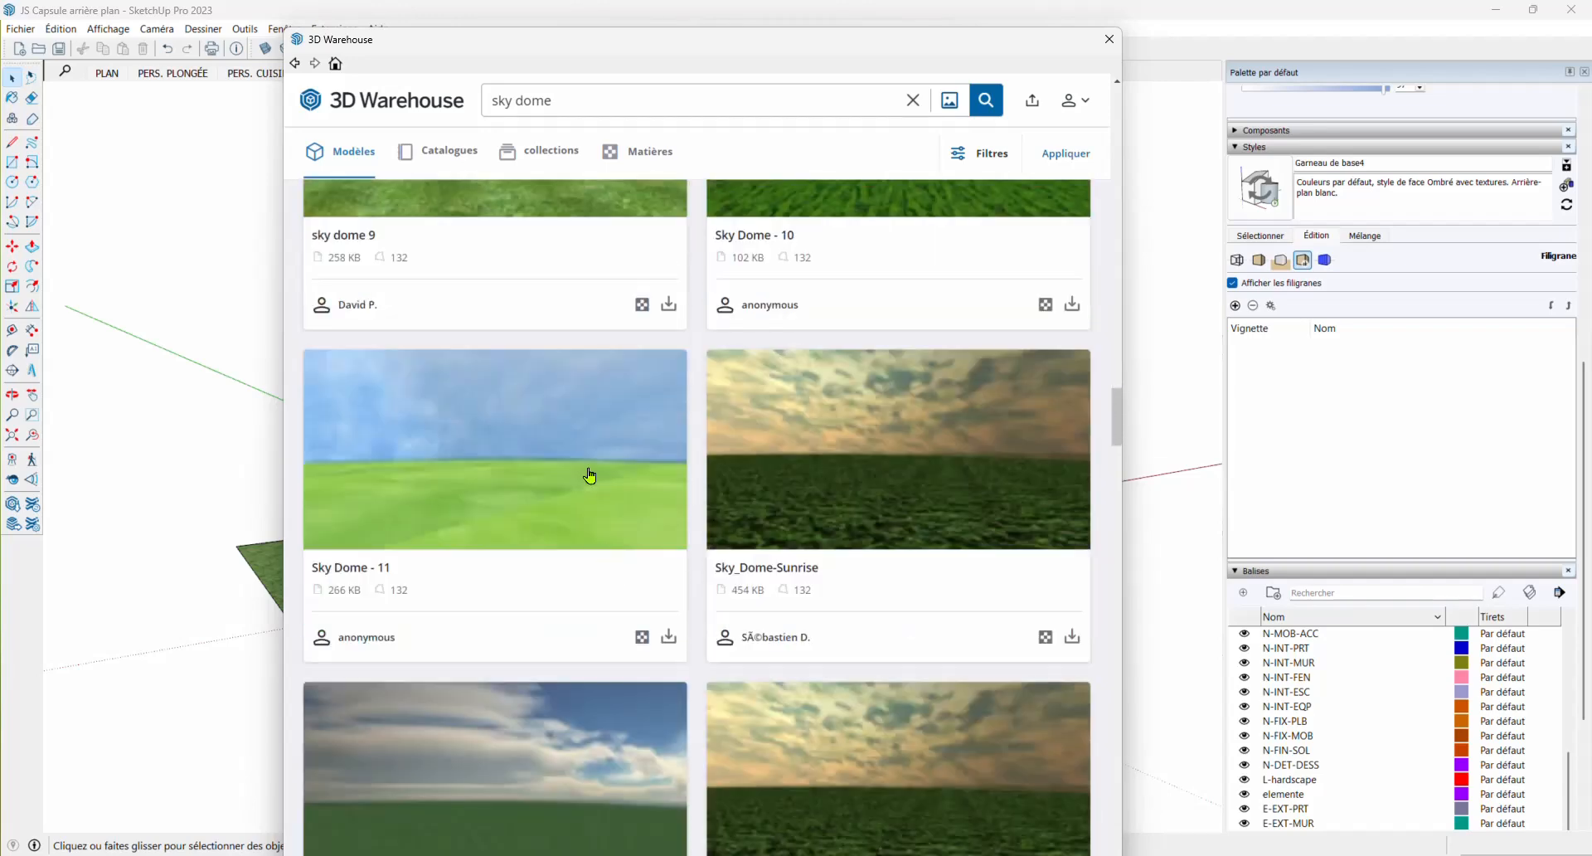
# Search the 3D Warehouse models for "background"
pyautogui.moveTo(564, 100); pyautogui.dragTo(450, 102)
pyautogui.write('background')
pyautogui.press('Return')
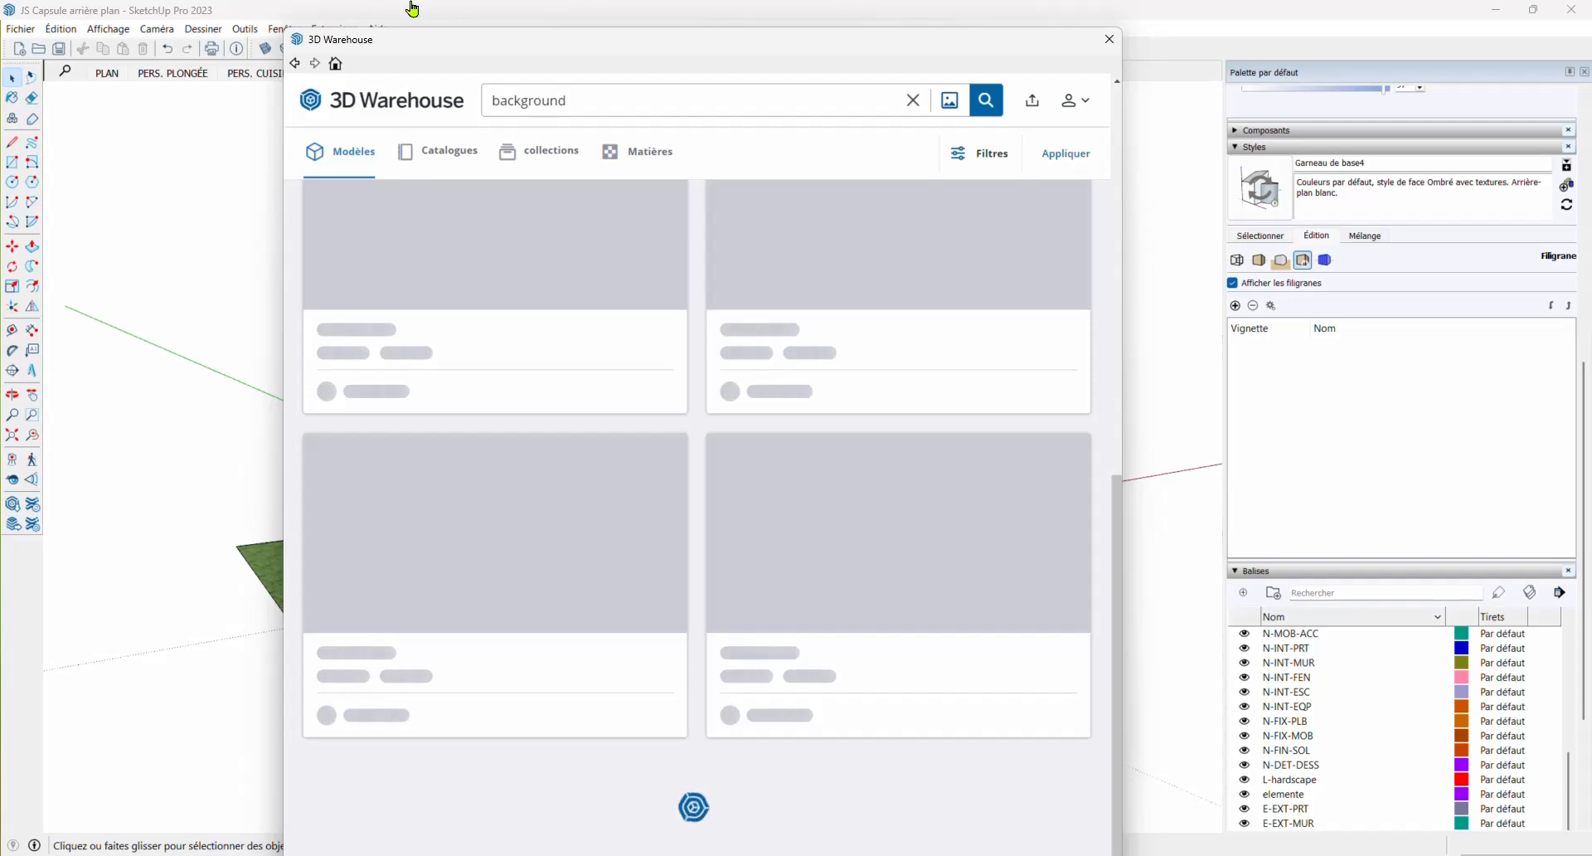
# Browse the background models for curved landscape, city and sky panoramas, and close 3D Warehouse
pyautogui.scroll(-2, 655, 505)
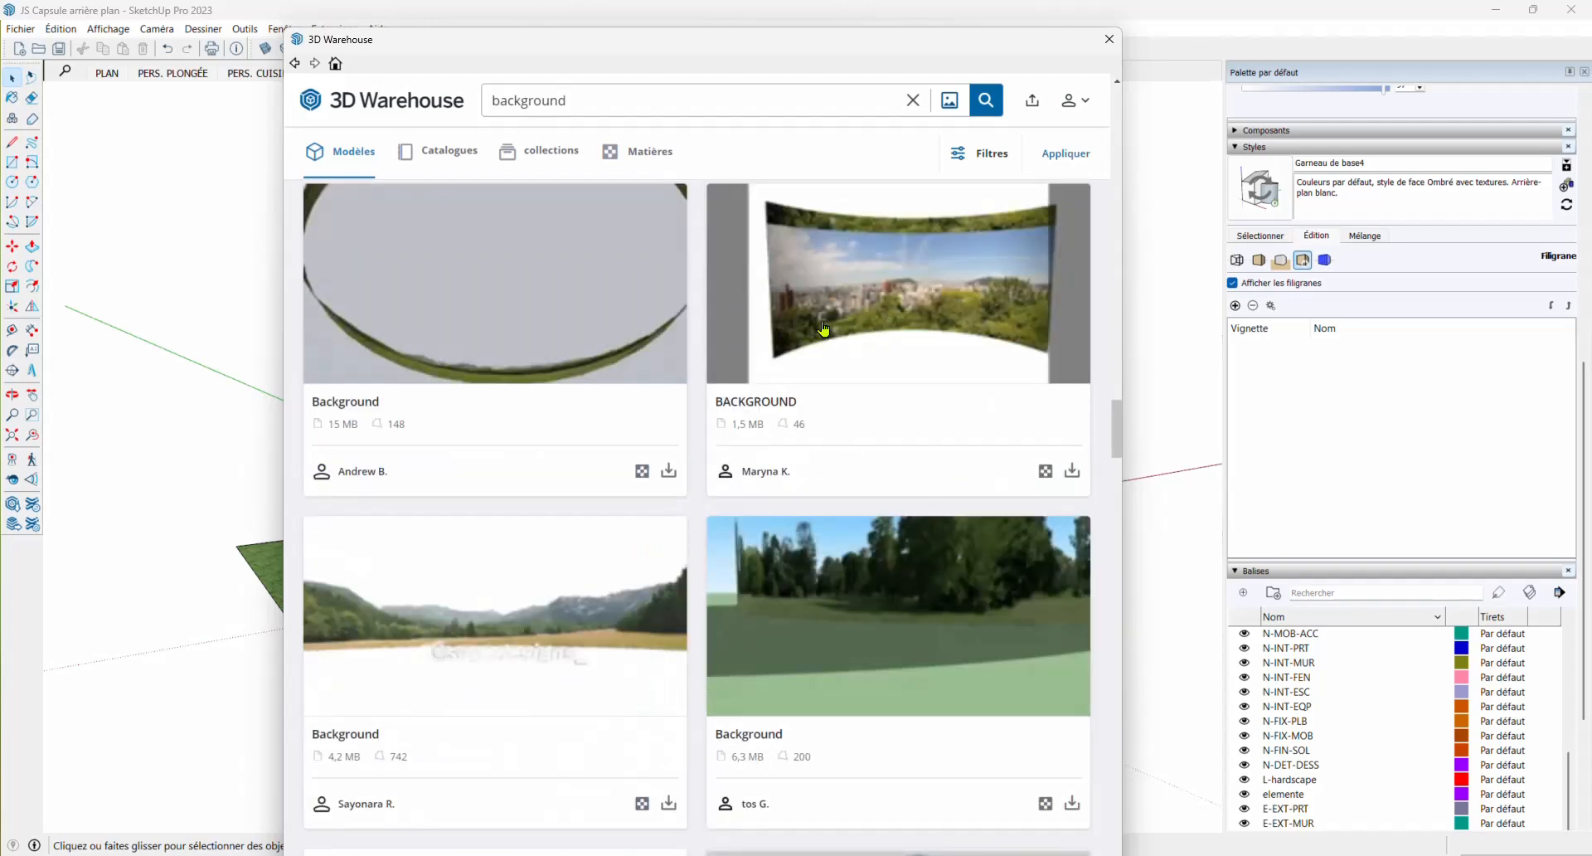
pyautogui.scroll(-3, 825, 330)
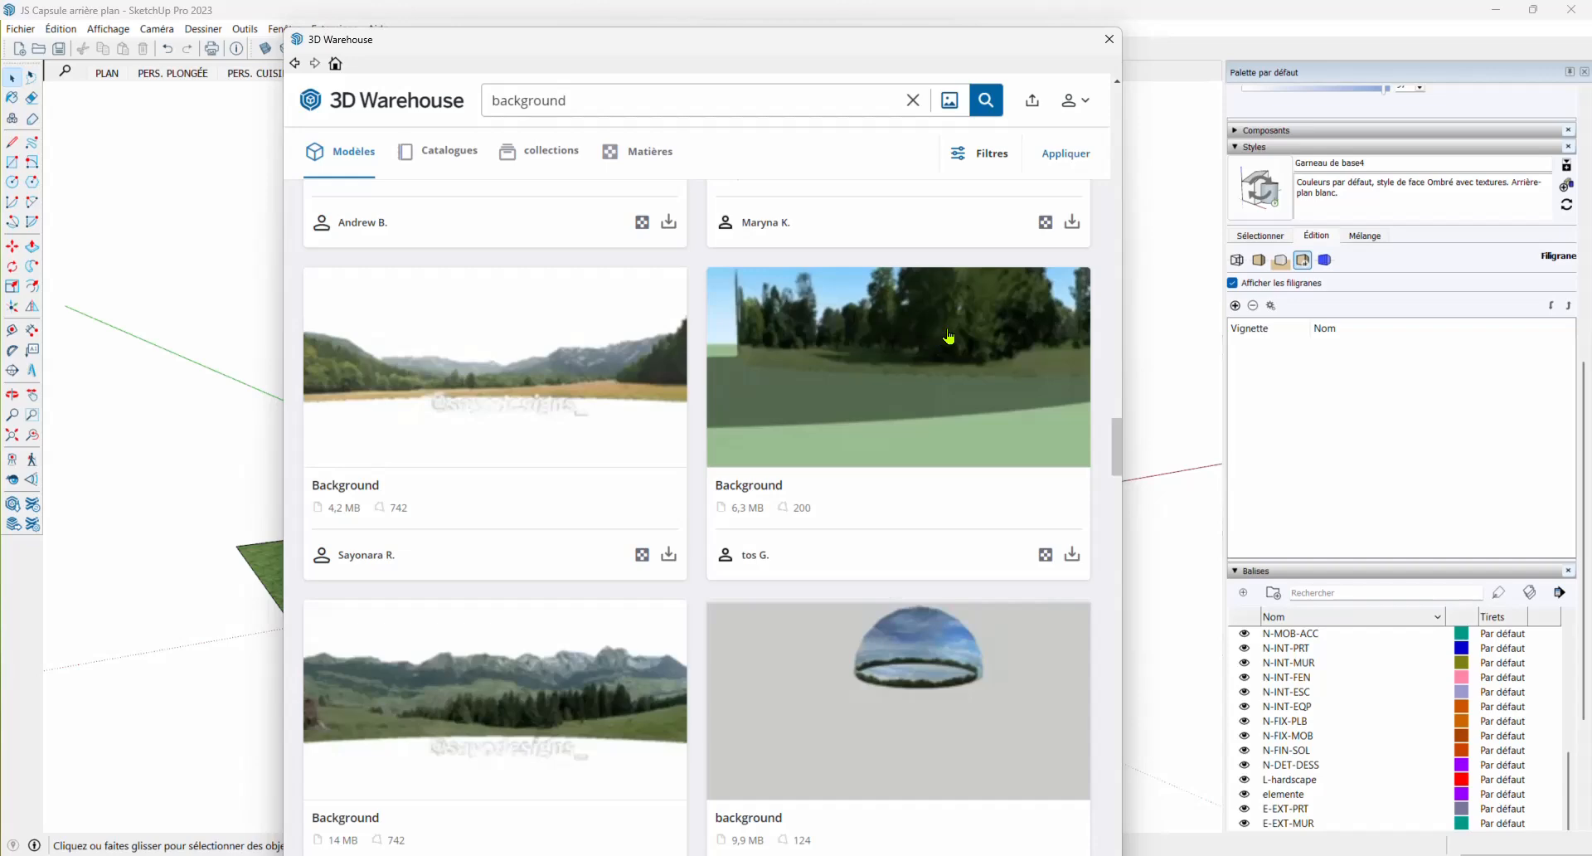
pyautogui.scroll(-10, 949, 336)
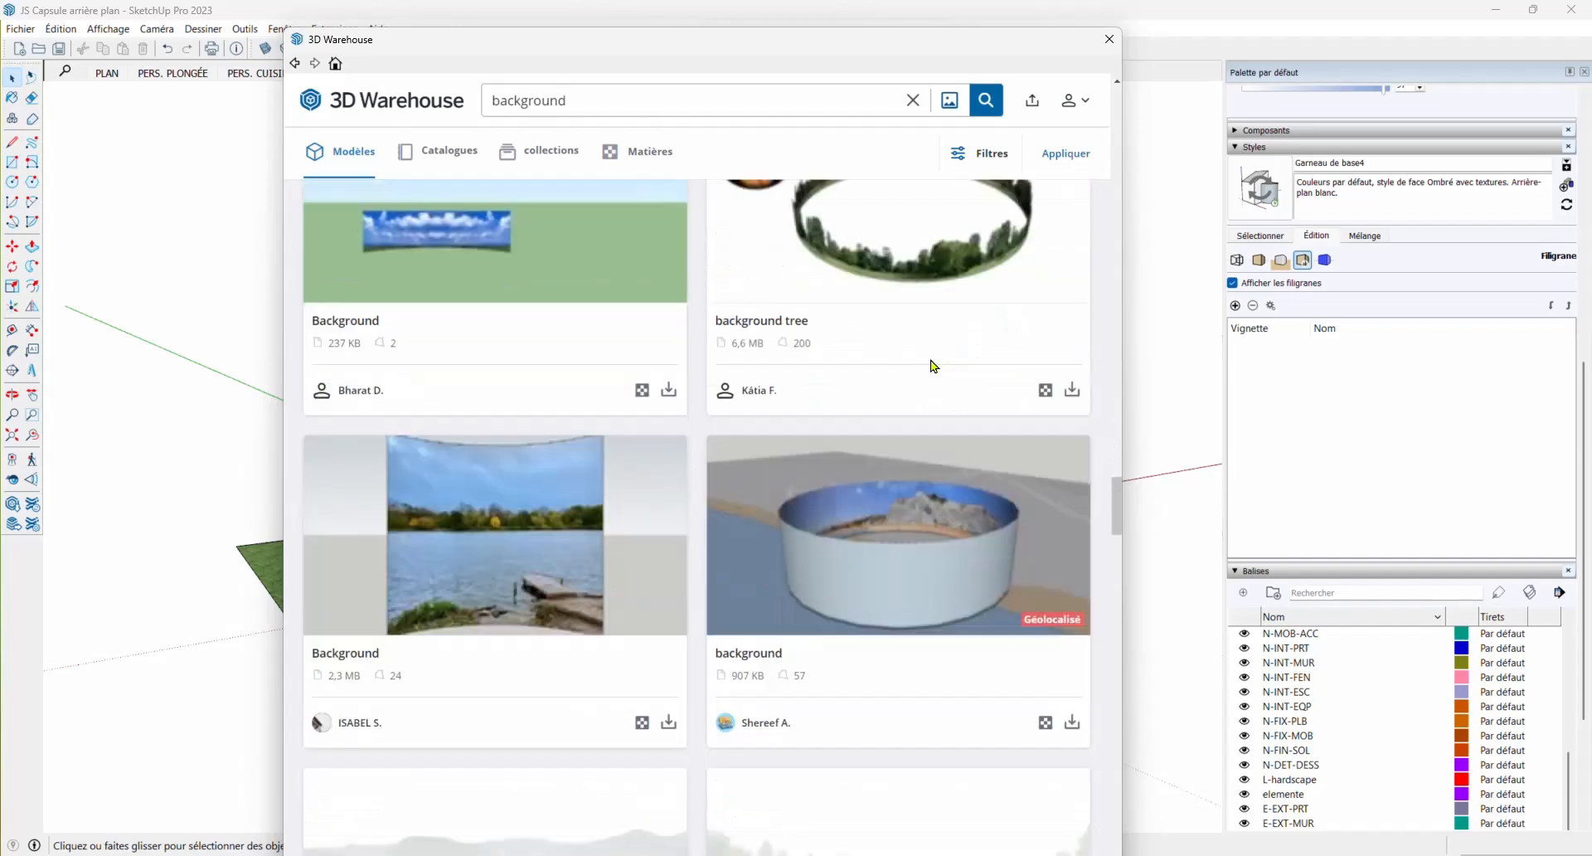
pyautogui.scroll(-2, 932, 368)
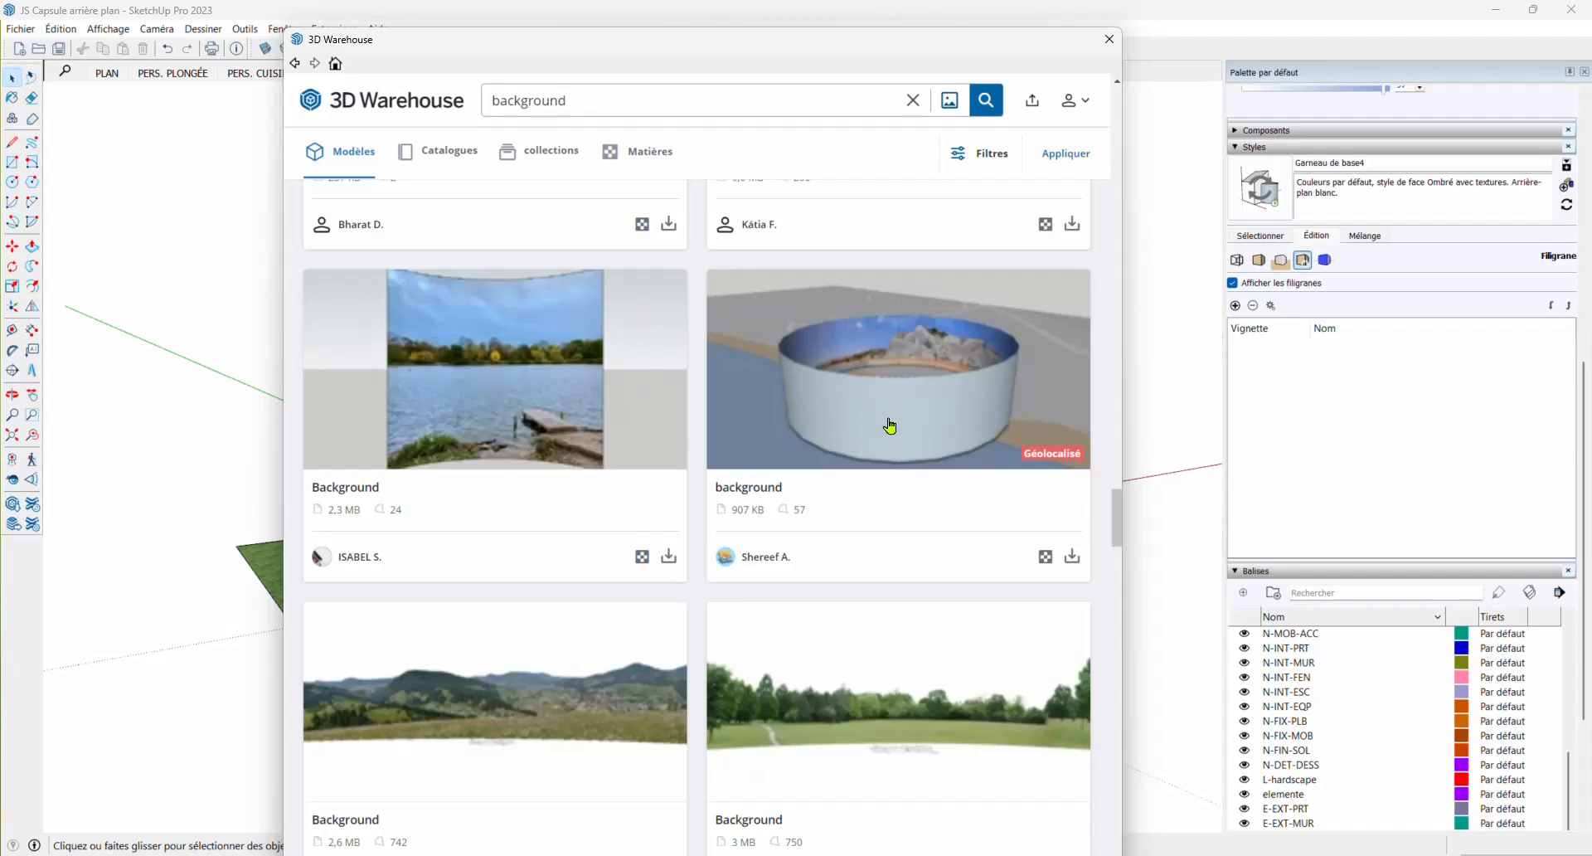
pyautogui.scroll(-3, 889, 425)
pyautogui.scroll(-4, 583, 530)
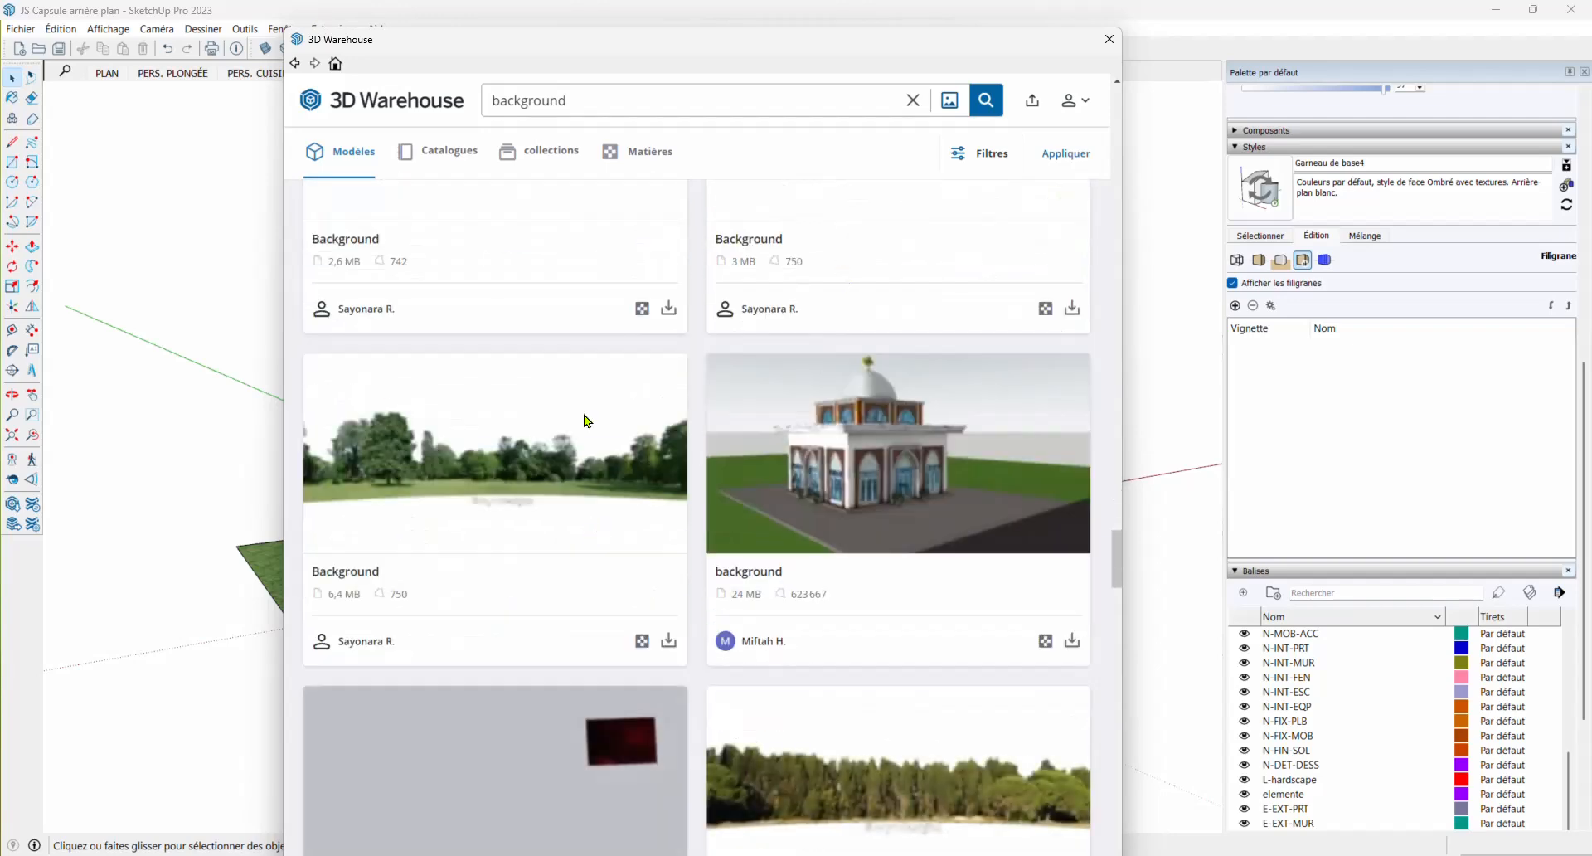
pyautogui.scroll(-4, 584, 421)
pyautogui.scroll(-4, 554, 433)
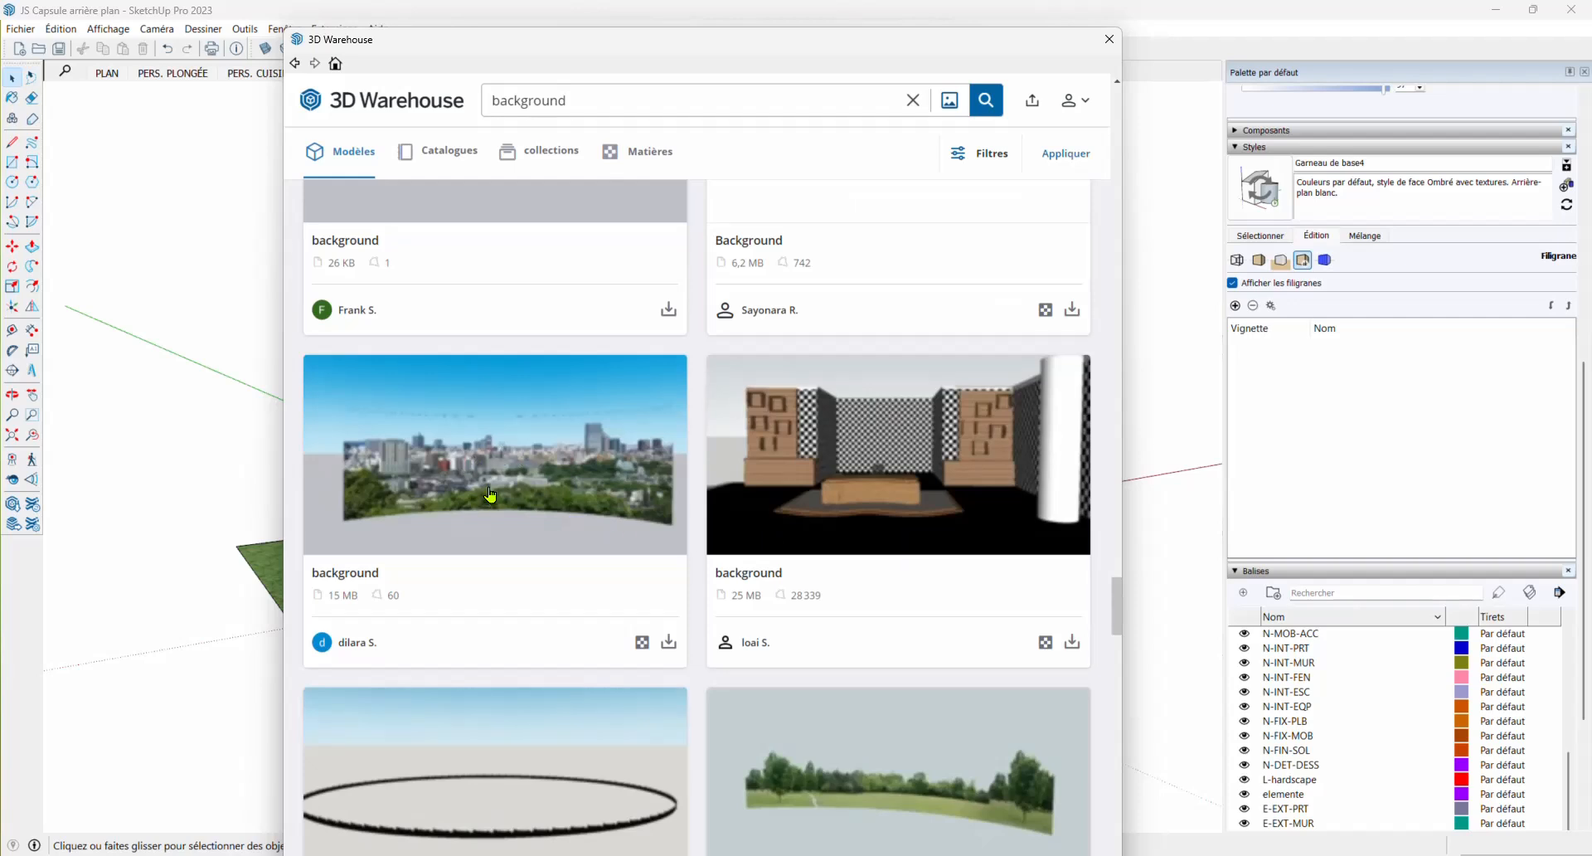
pyautogui.scroll(-4, 490, 495)
pyautogui.scroll(-4, 492, 498)
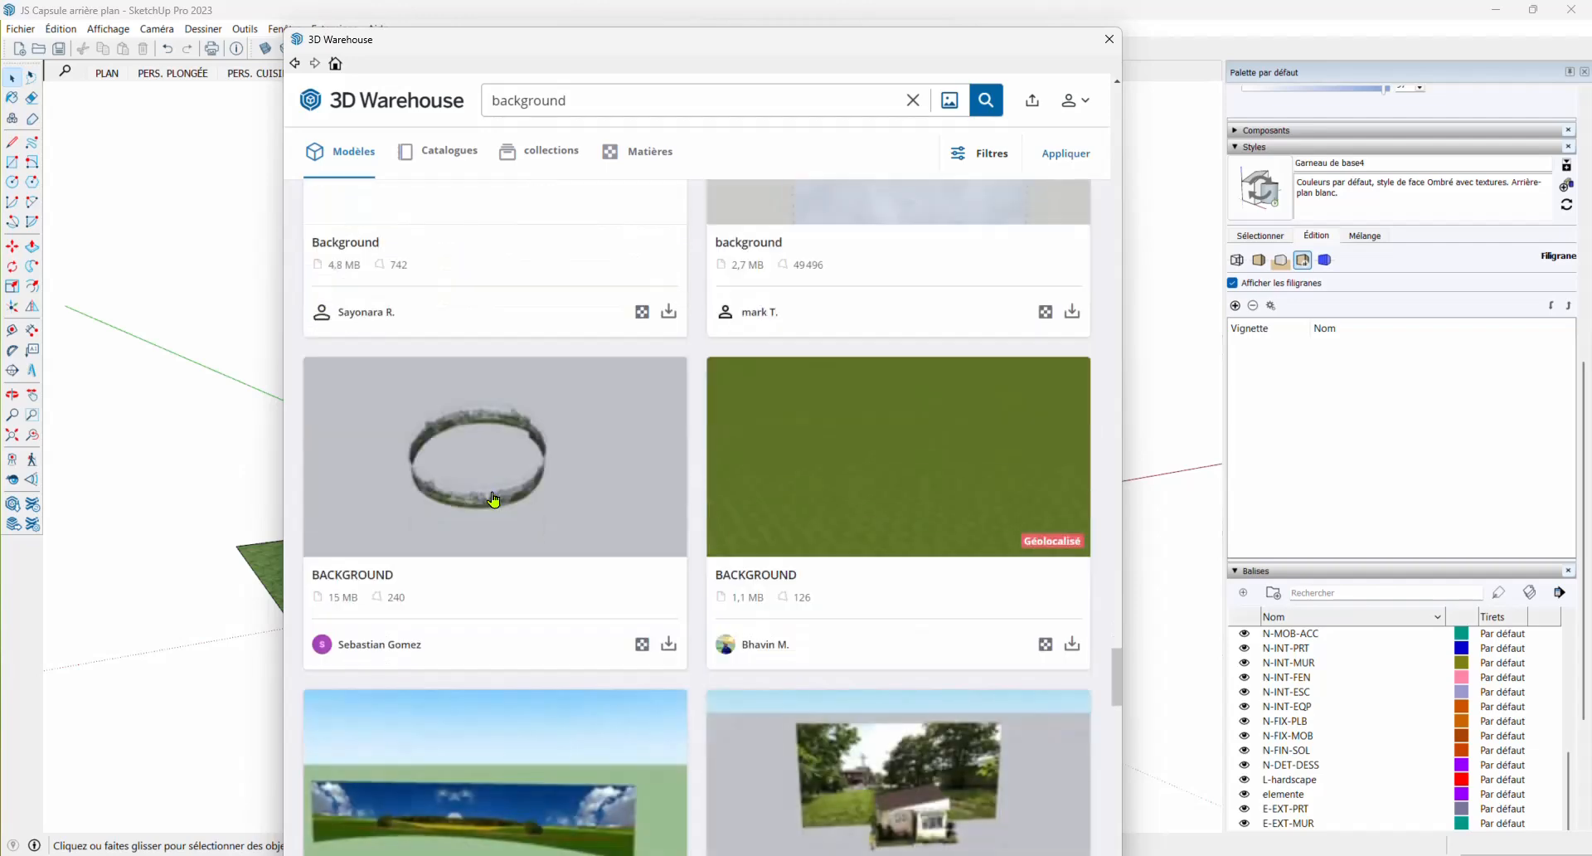
pyautogui.scroll(-5, 498, 502)
pyautogui.scroll(-6, 524, 496)
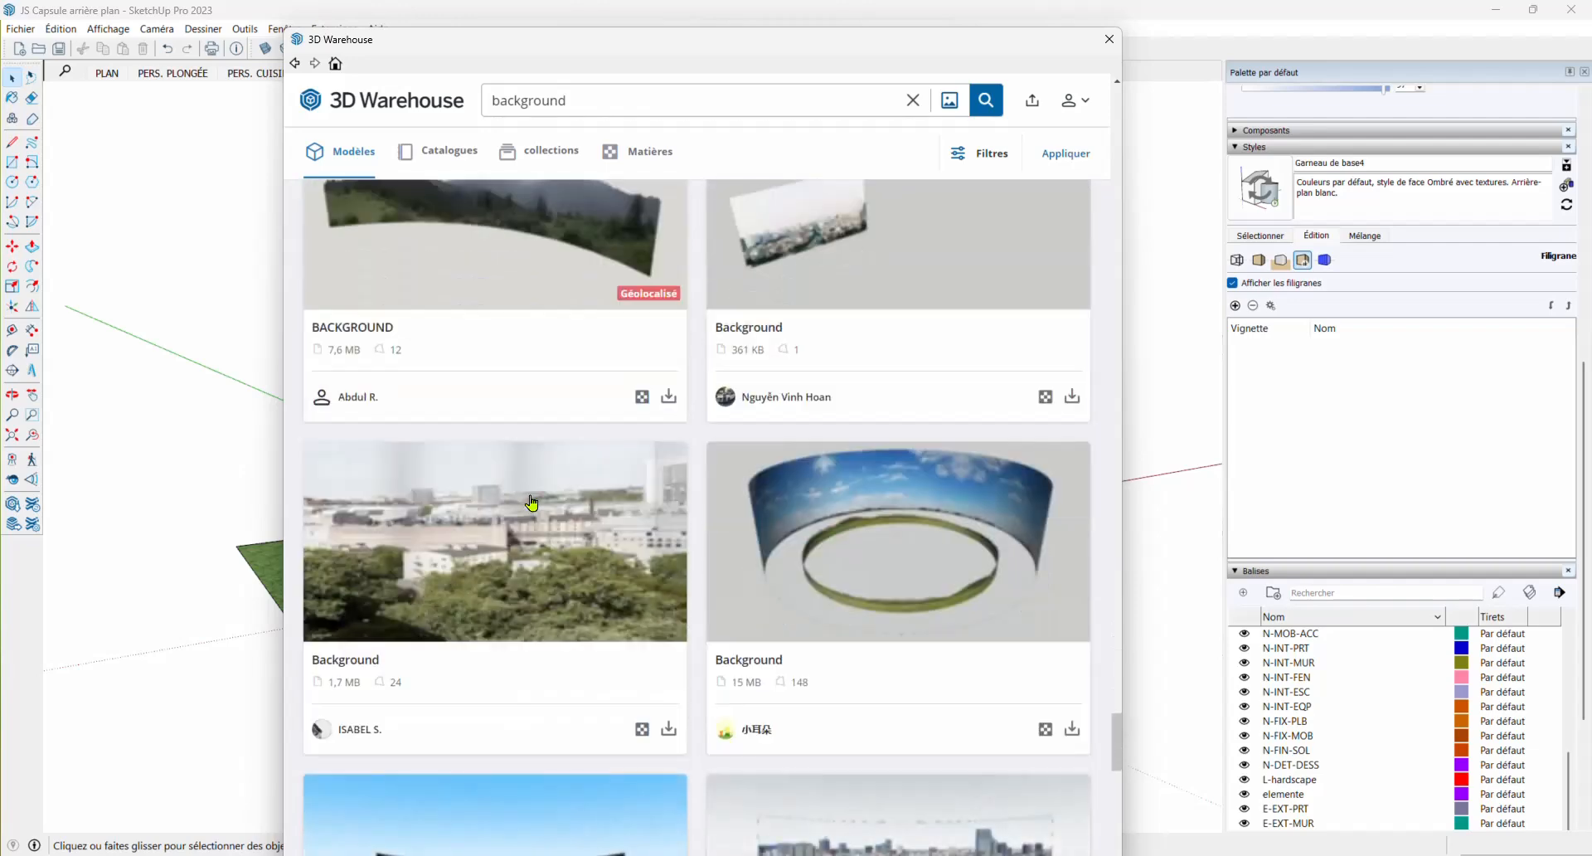
pyautogui.scroll(-5, 608, 520)
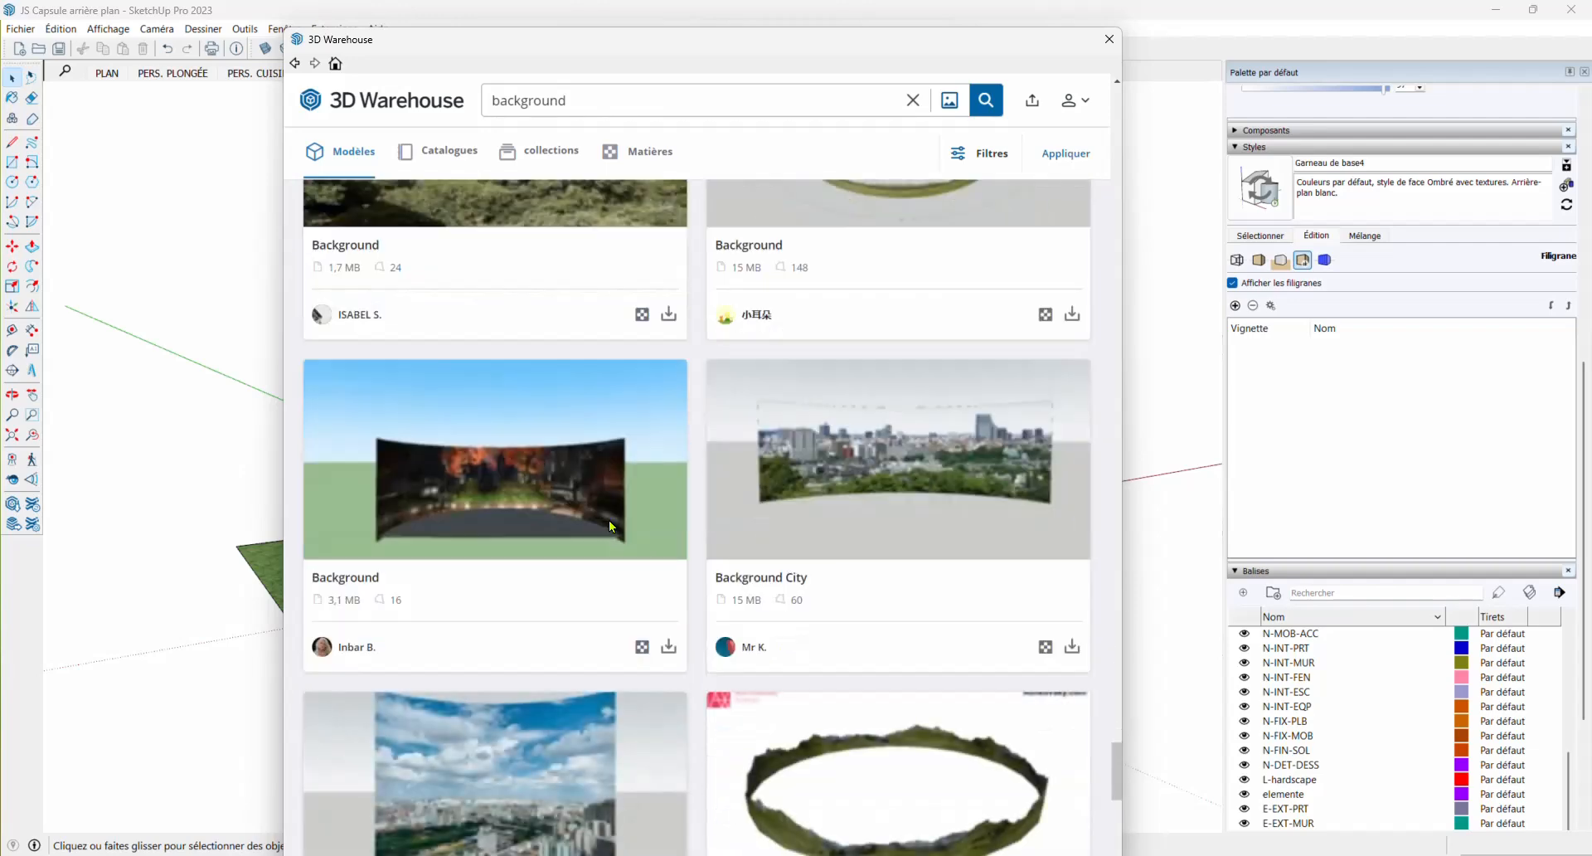
pyautogui.scroll(-8, 610, 527)
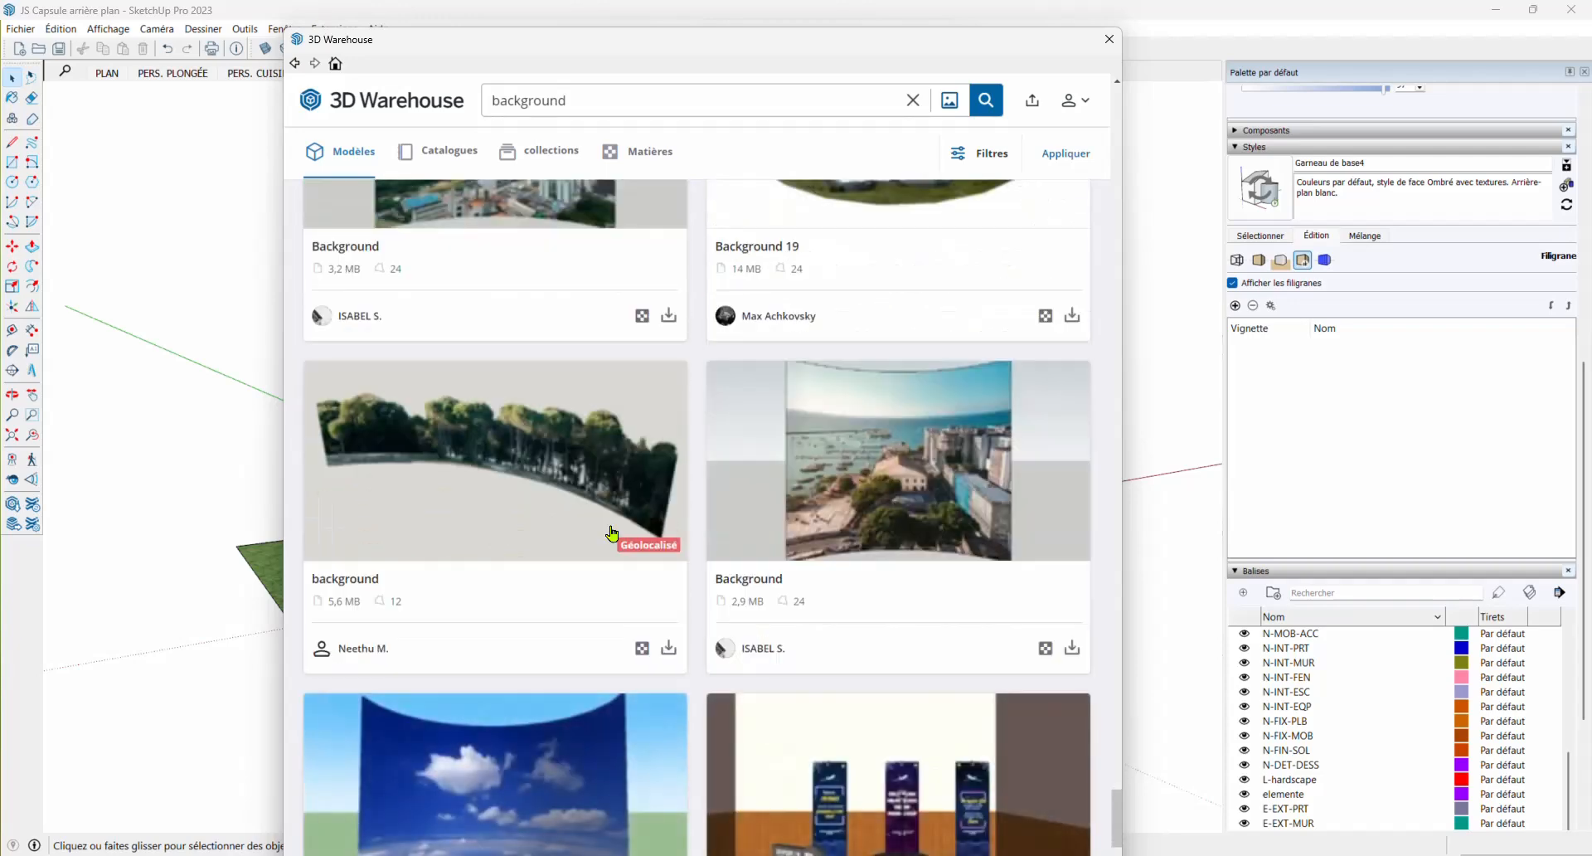
pyautogui.scroll(-4, 611, 533)
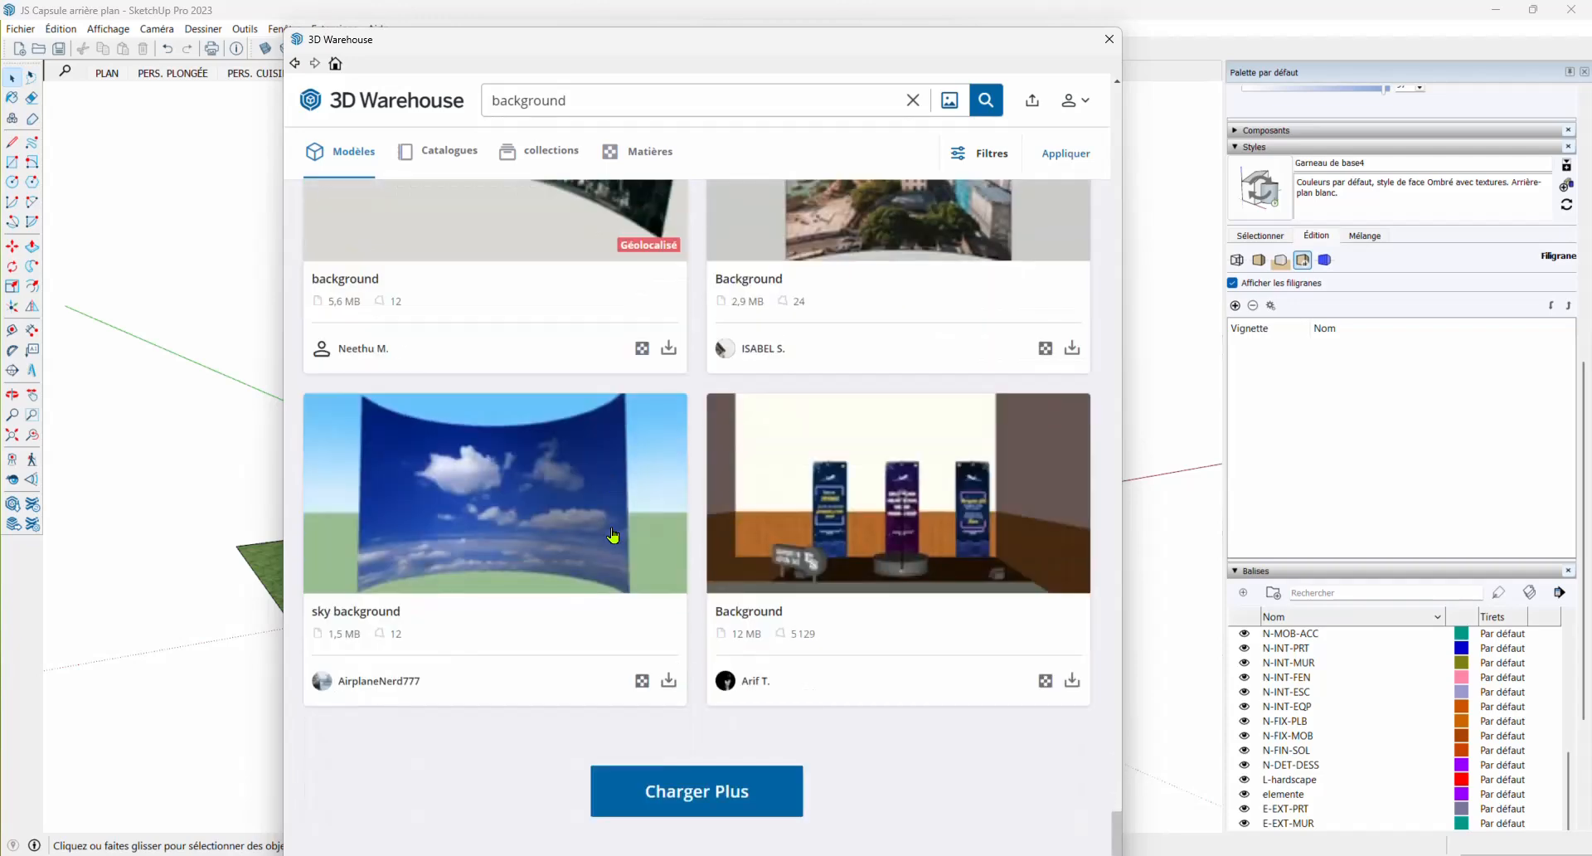
pyautogui.click(1109, 39)
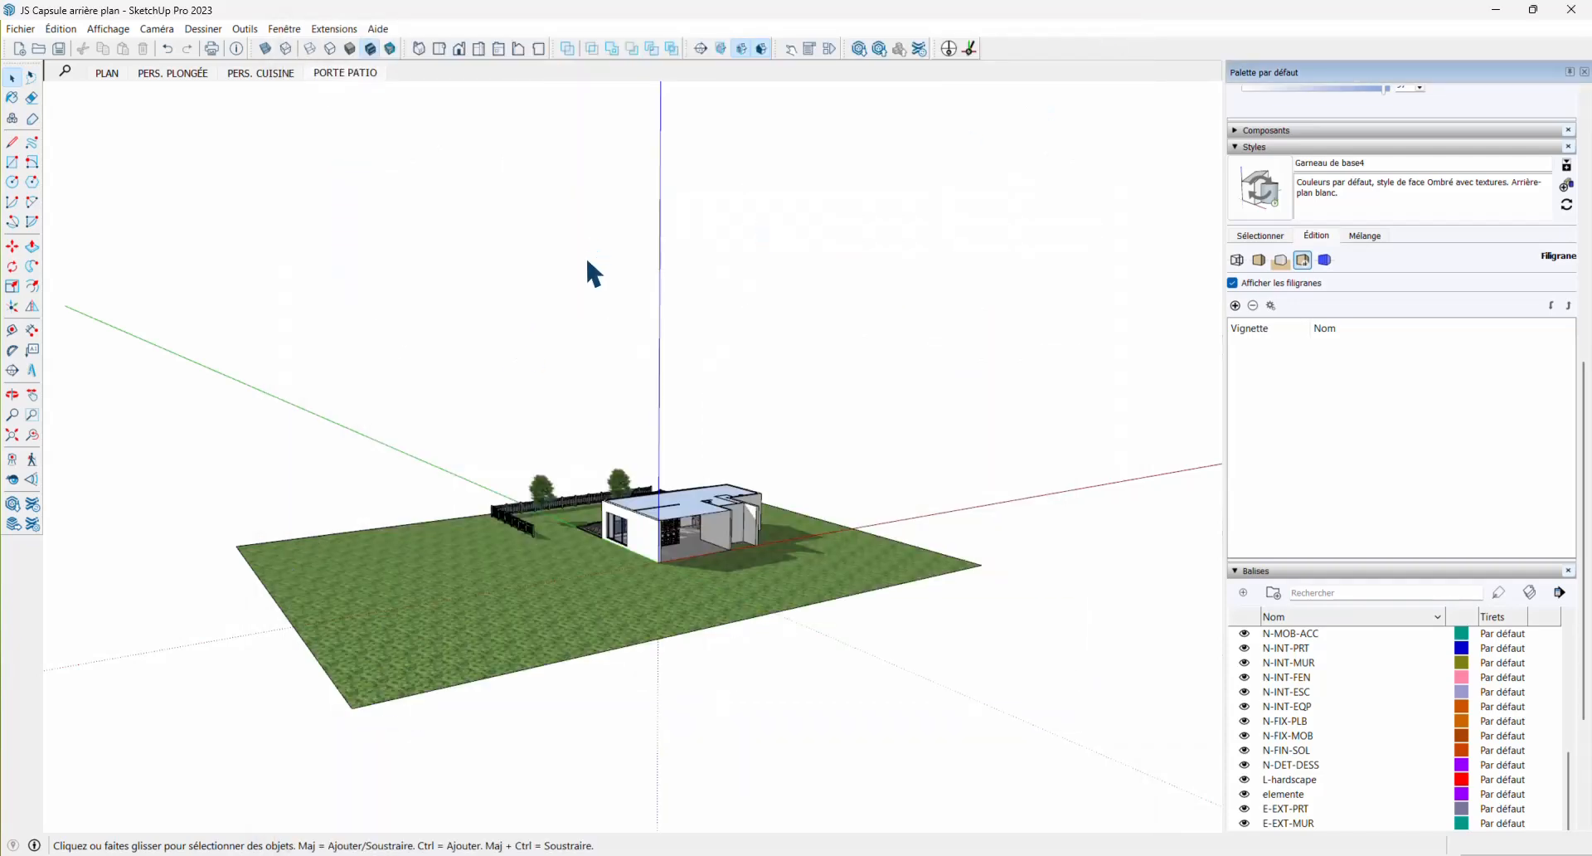
# Hide the 1-Aménagement extérieur tag
pyautogui.scroll(-3, 1398, 514)
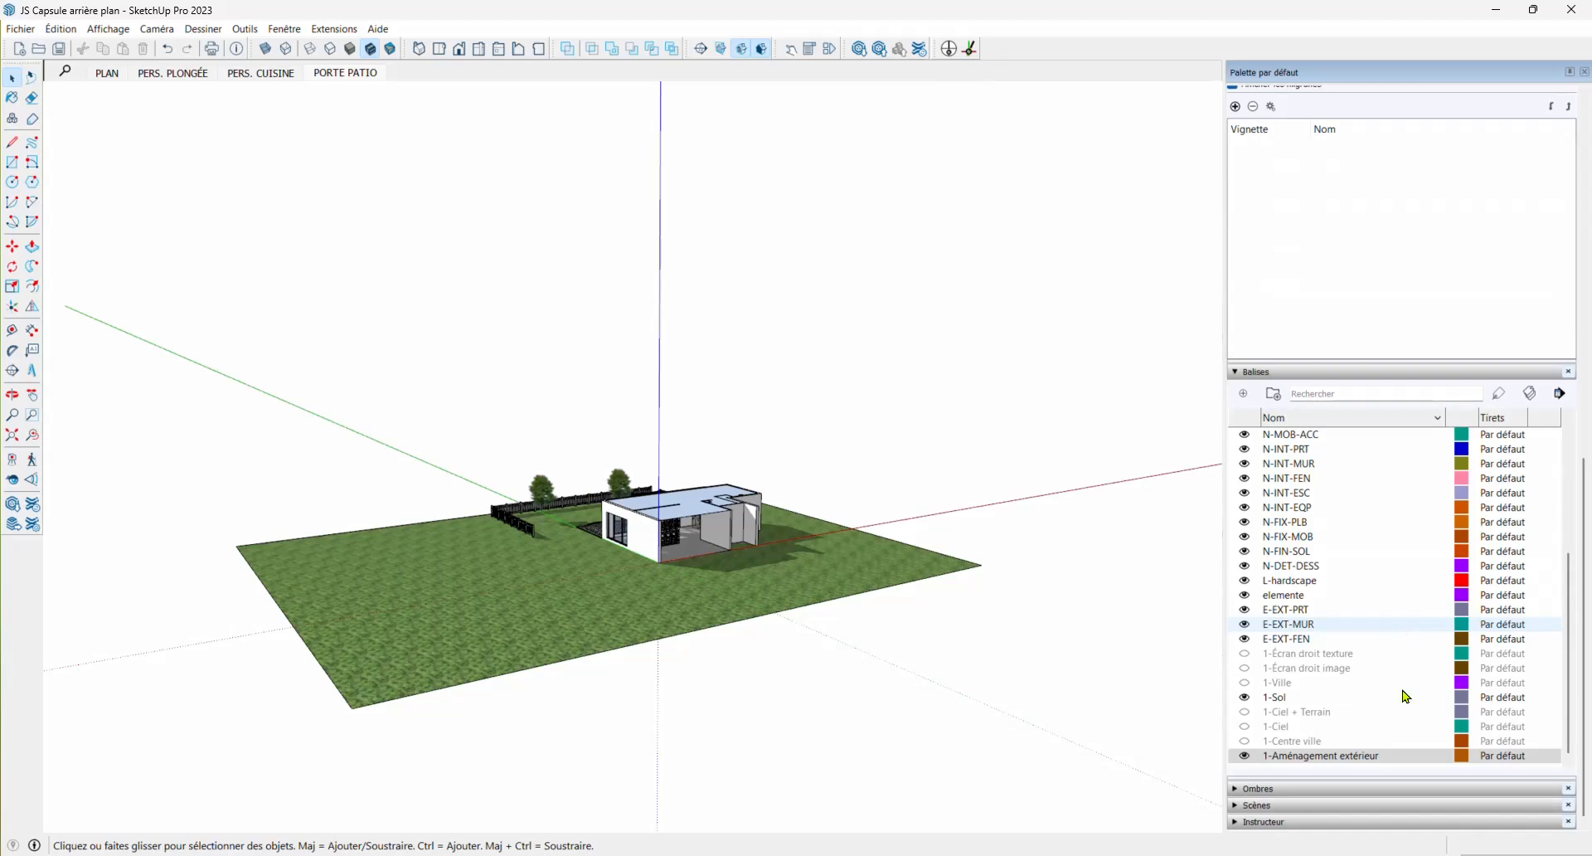
pyautogui.click(1262, 757)
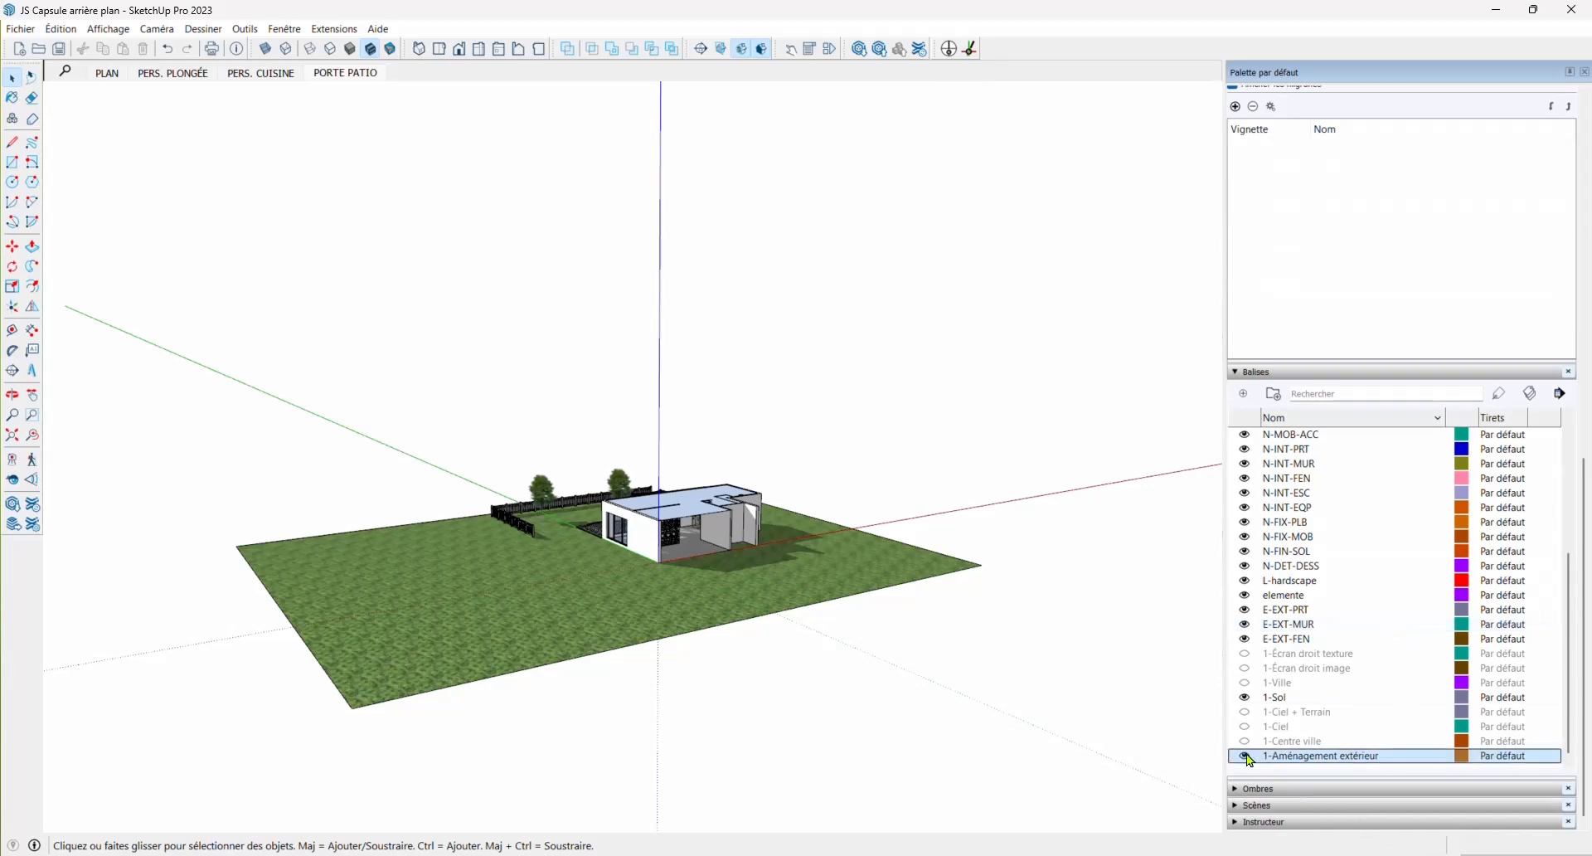
pyautogui.click(1246, 756)
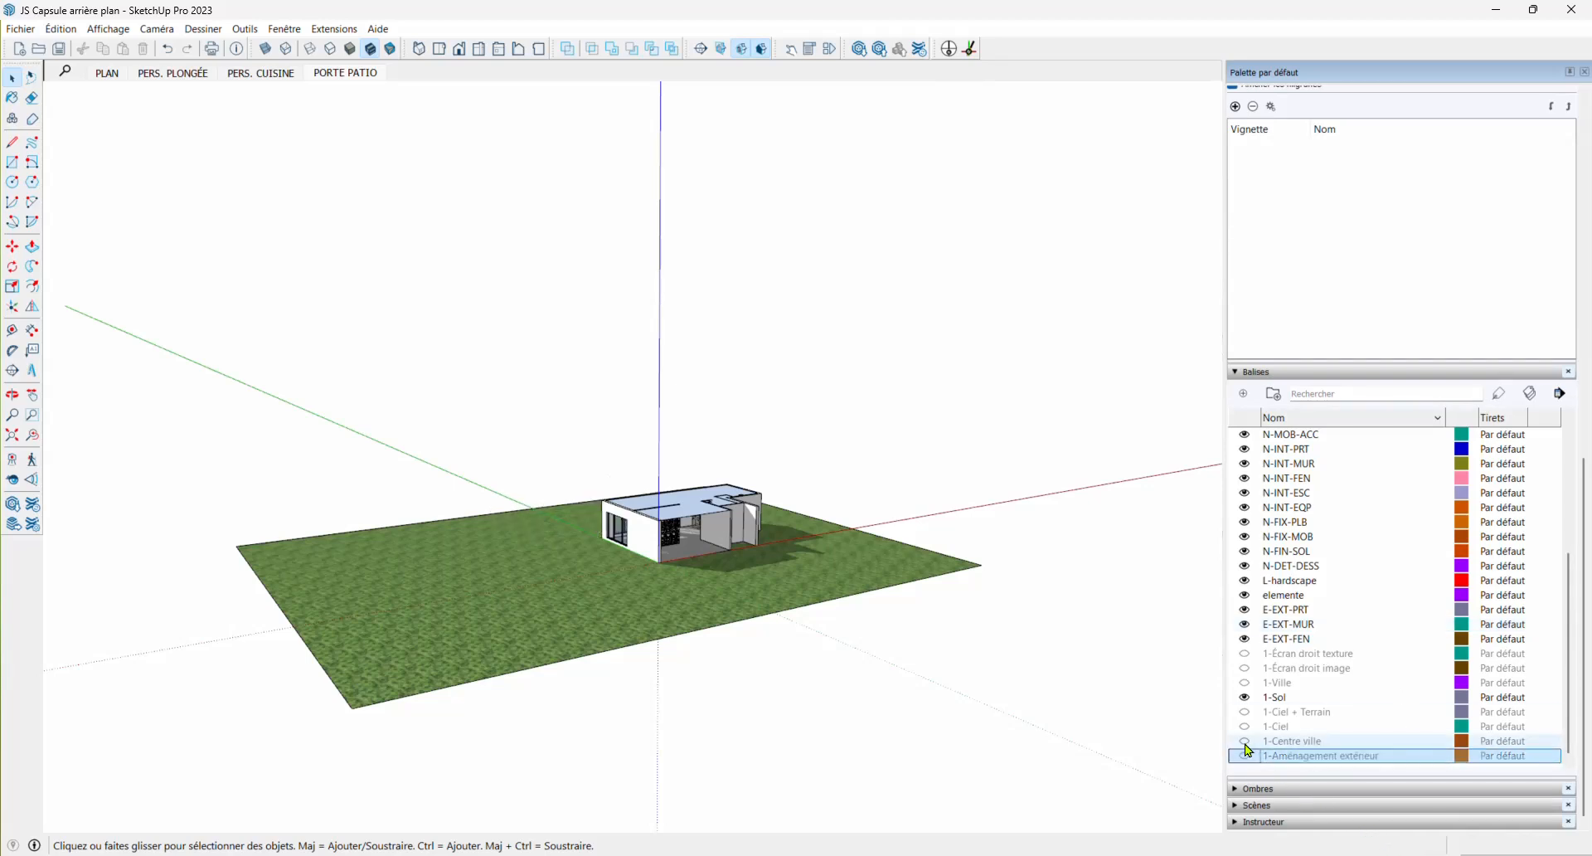
# Show the 1-Ciel tag and examine its sky domes and flat sky screens around the house
pyautogui.click(1247, 713)
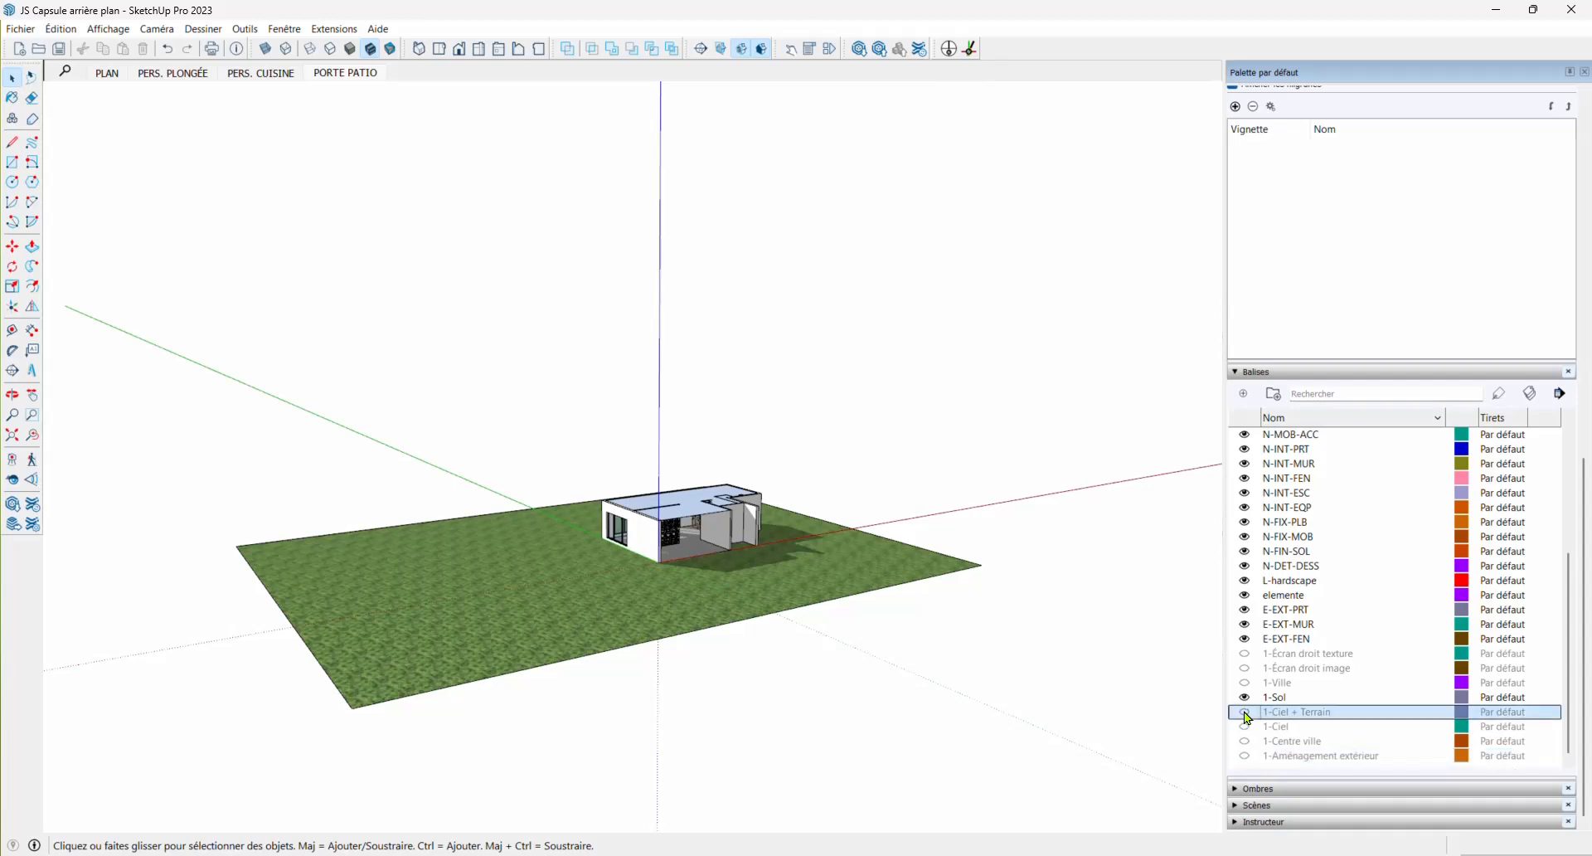
pyautogui.click(1246, 713)
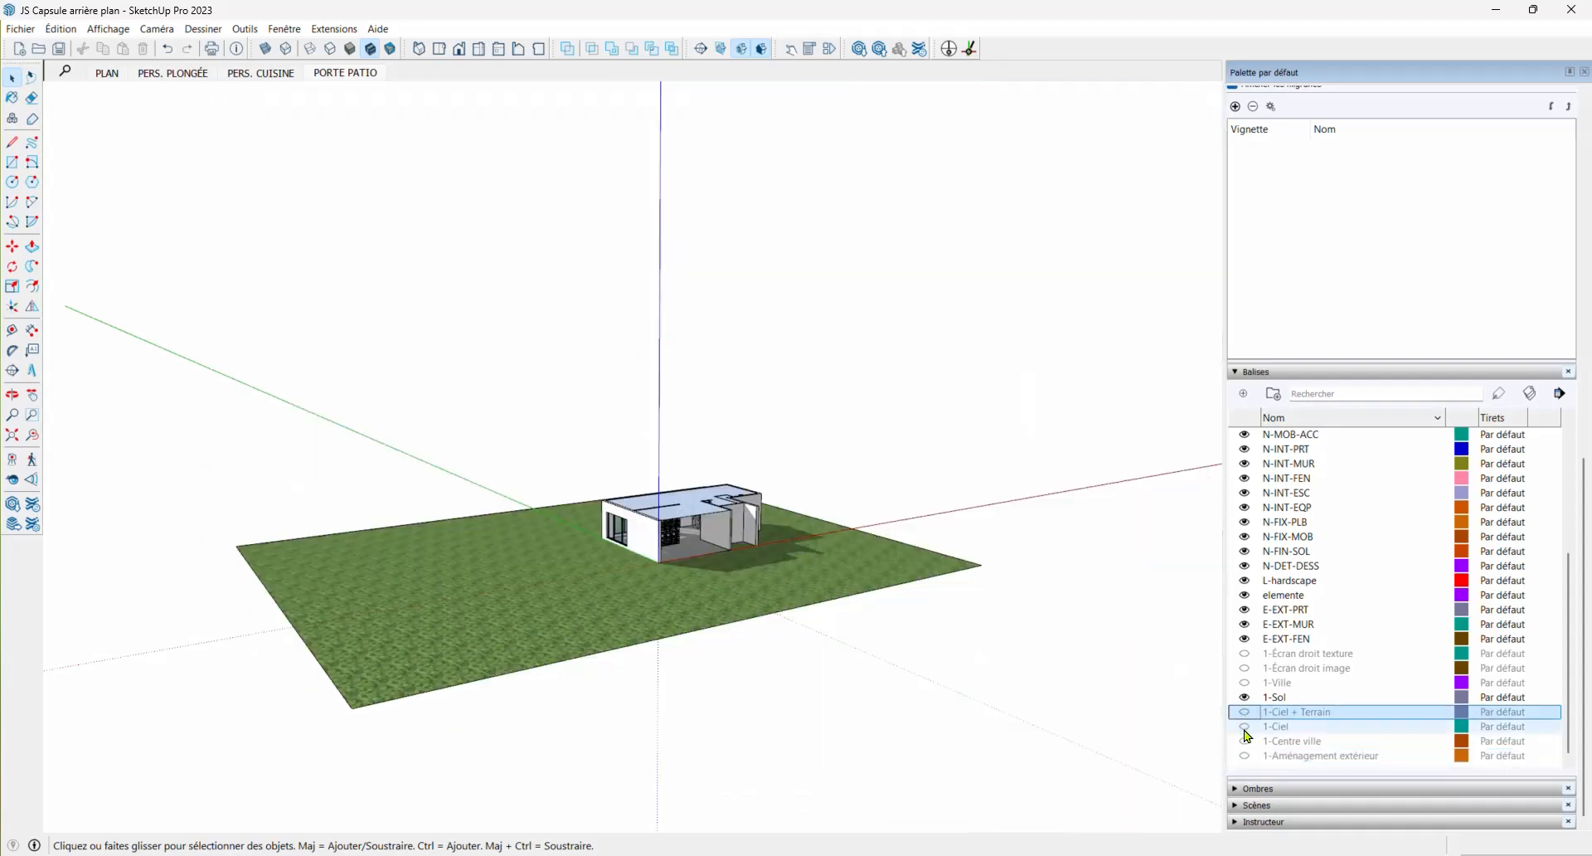
pyautogui.click(1245, 727)
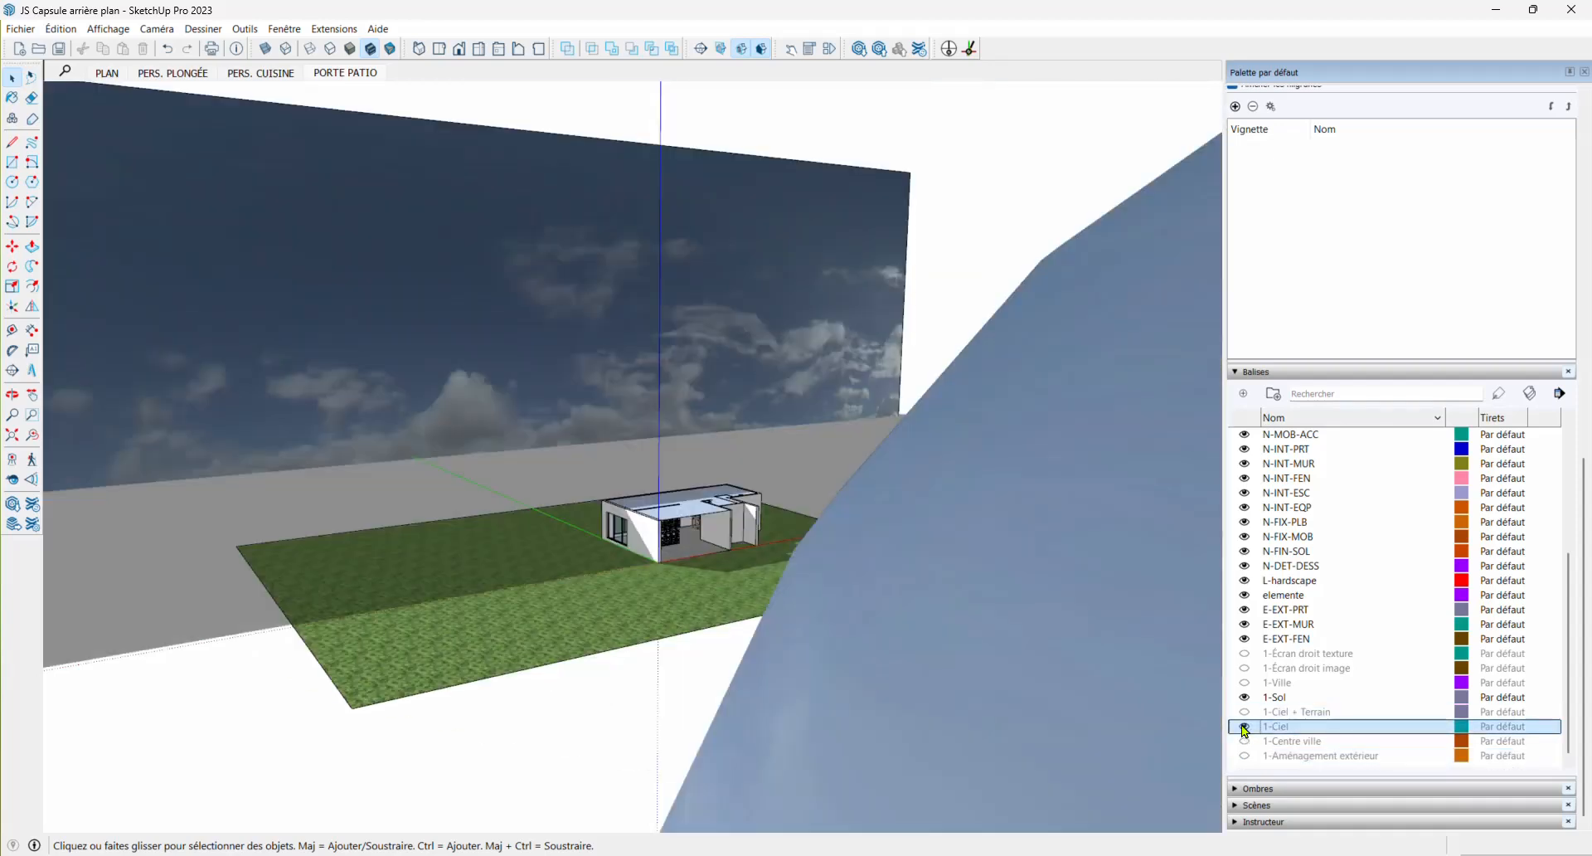
pyautogui.scroll(-6, 719, 456)
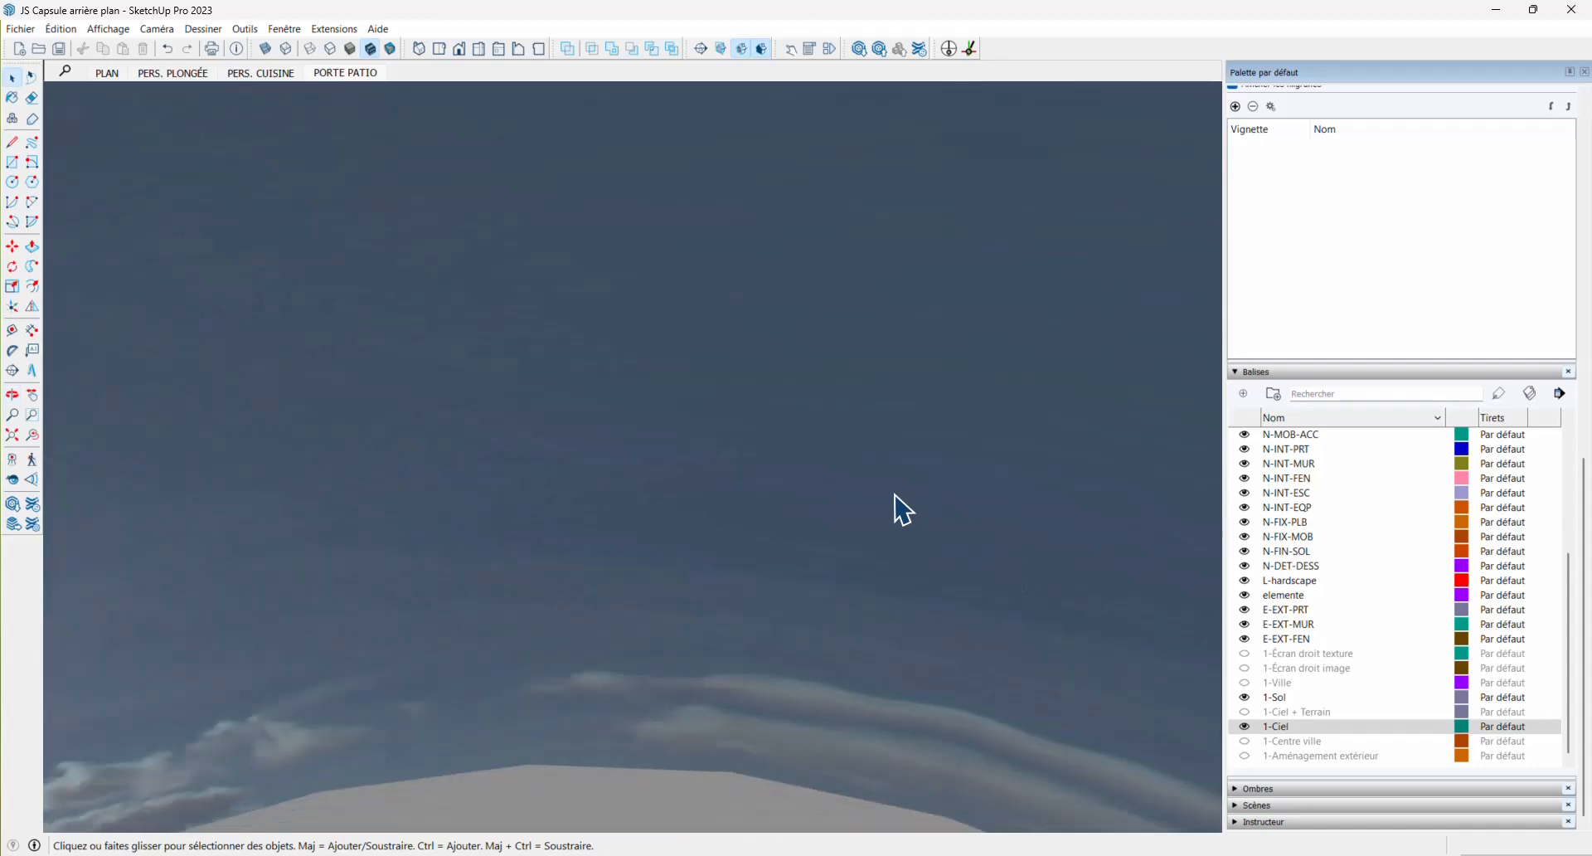
pyautogui.scroll(-8, 895, 498)
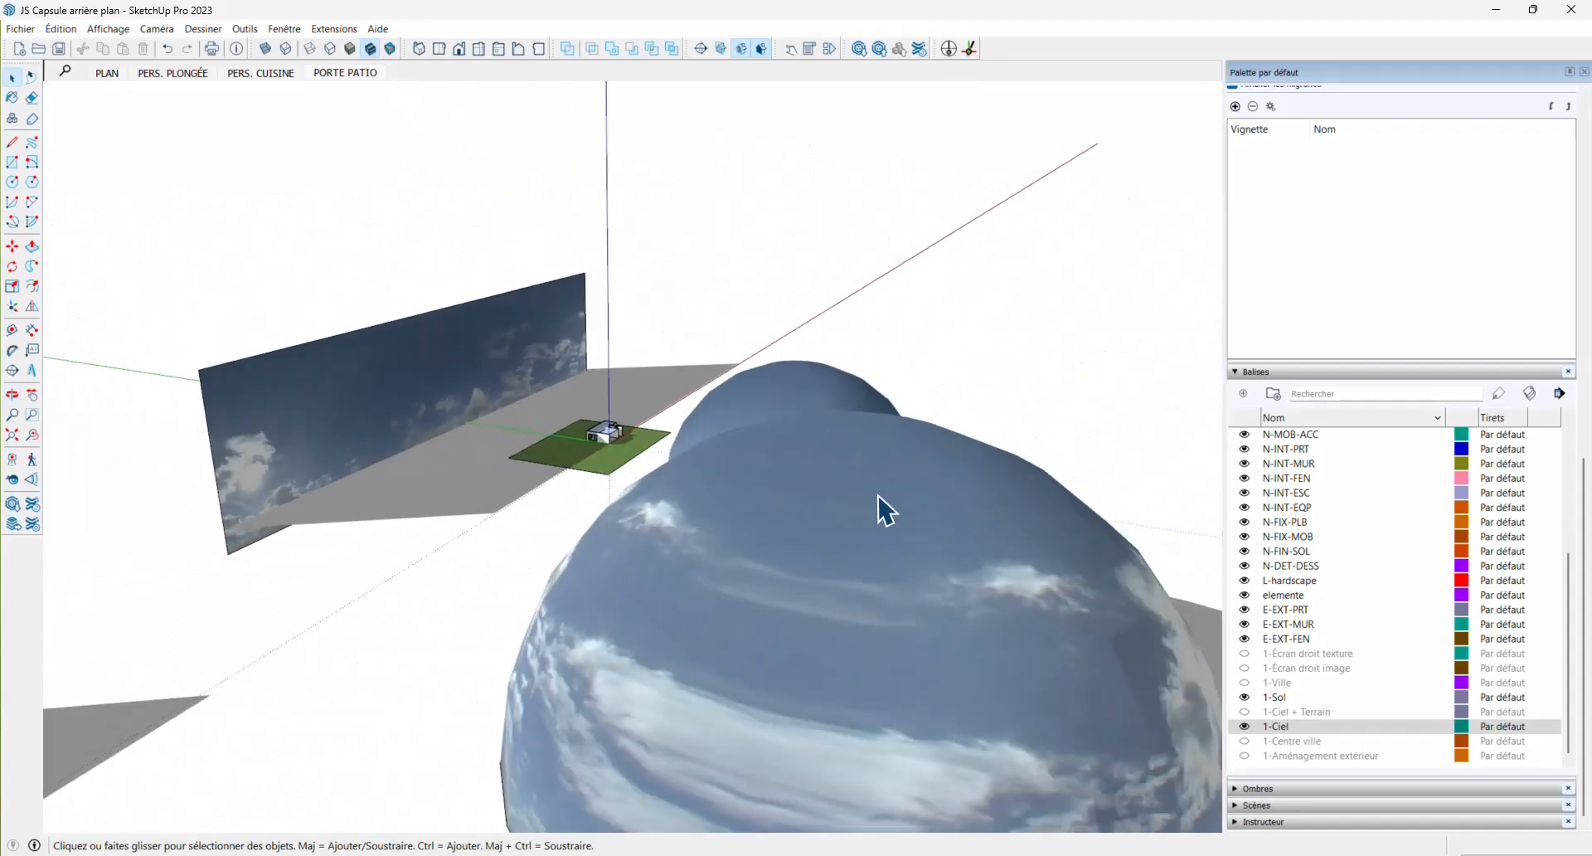
pyautogui.scroll(-4, 878, 506)
pyautogui.moveTo(878, 544); pyautogui.dragTo(780, 555, button='middle')
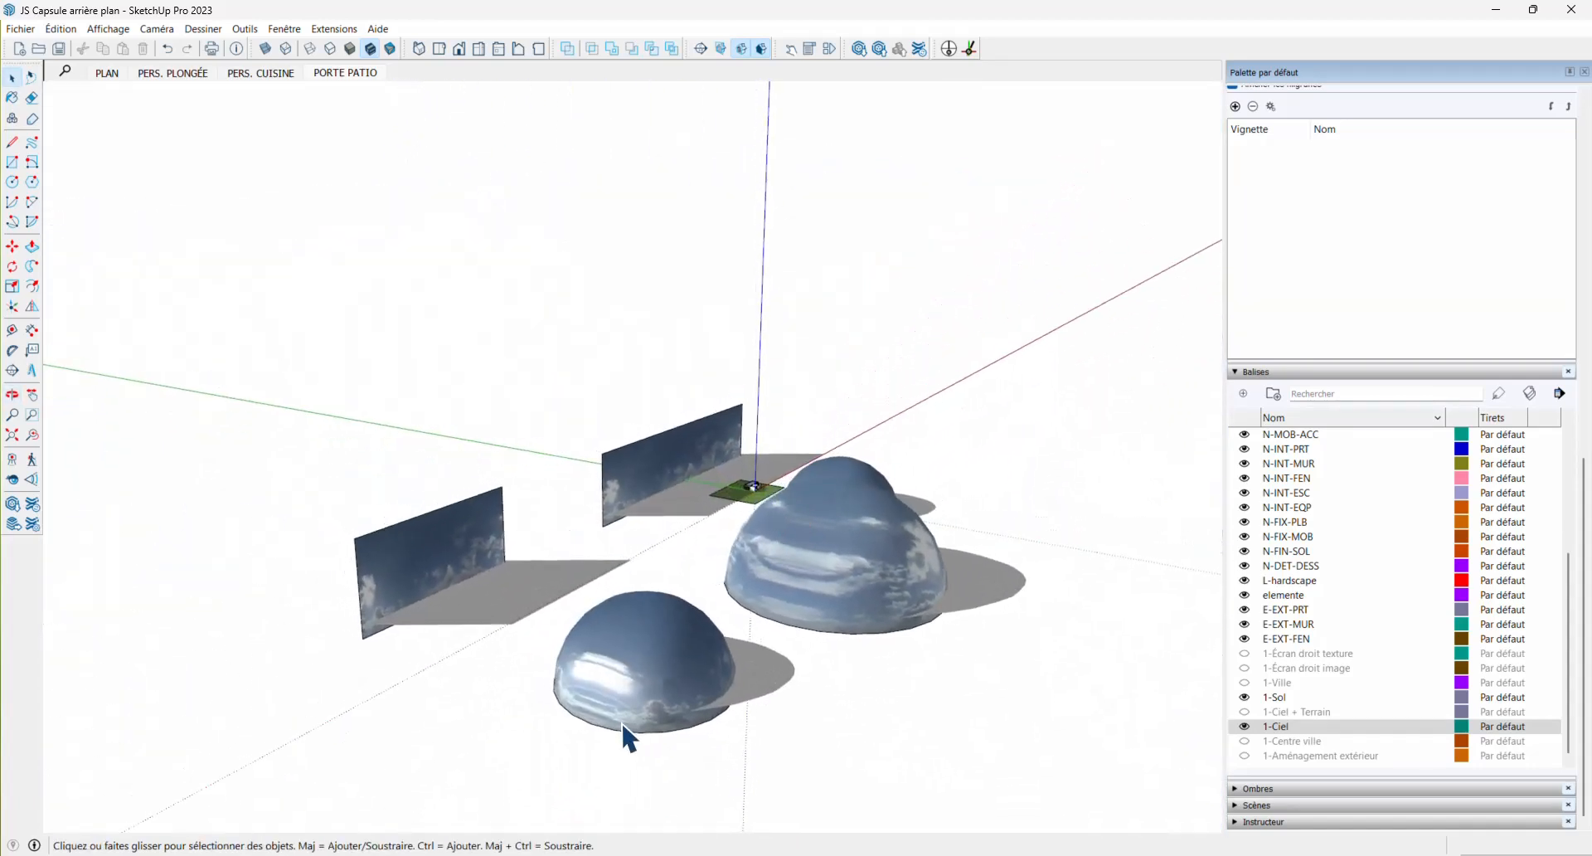
pyautogui.moveTo(624, 676); pyautogui.dragTo(920, 473, button='middle')
pyautogui.scroll(5, 883, 531)
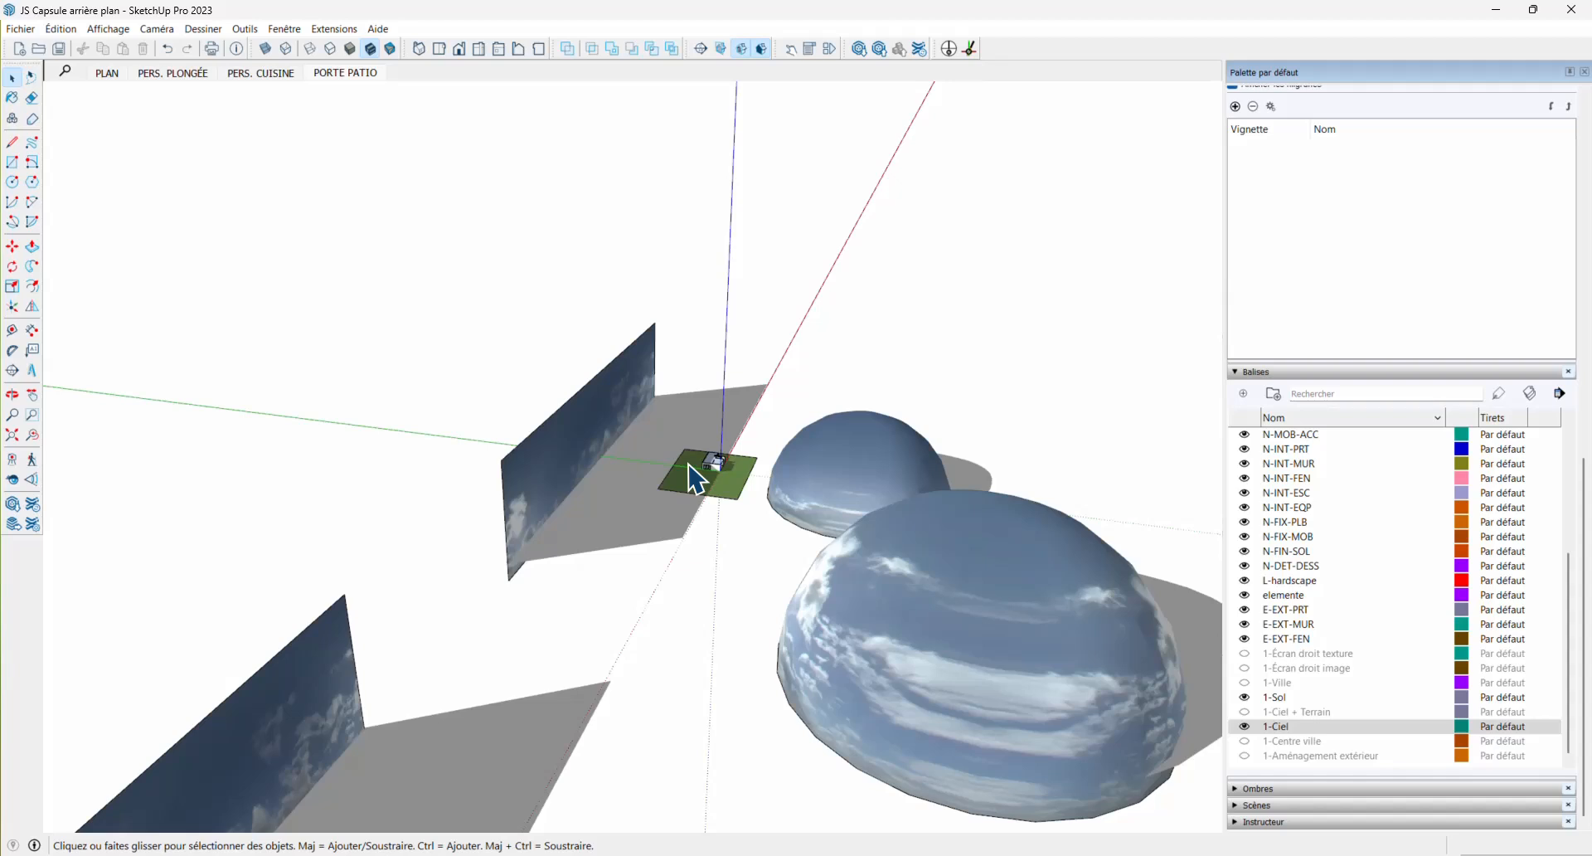
# Open the sky group and turn off shadow casting for the flat screen face standing behind the house
pyautogui.scroll(-3, 695, 479)
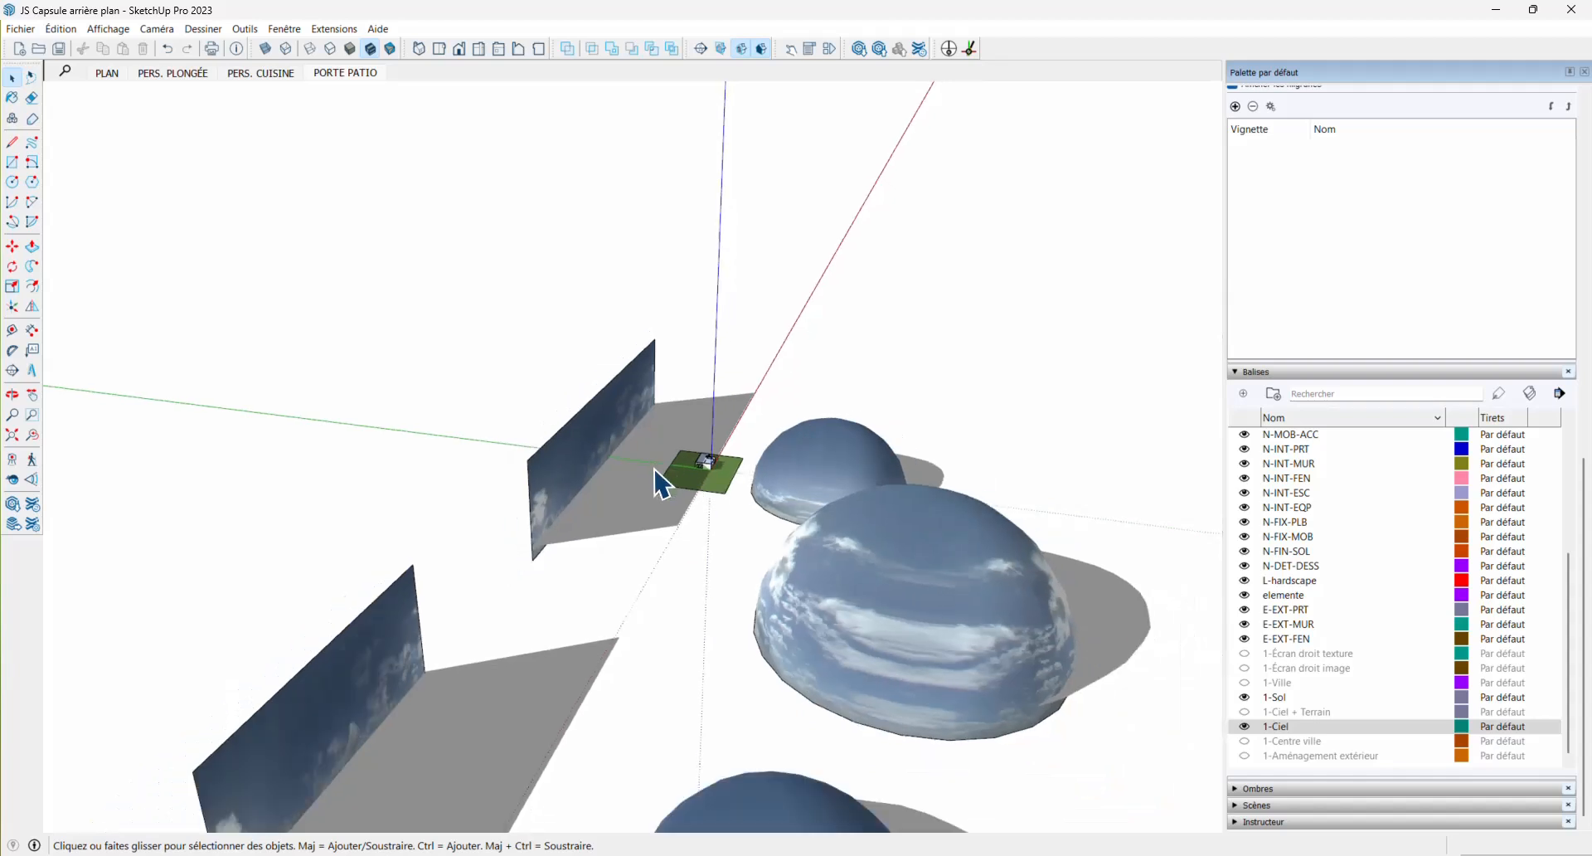
pyautogui.moveTo(665, 484); pyautogui.dragTo(534, 433, button='middle')
pyautogui.scroll(4, 594, 508)
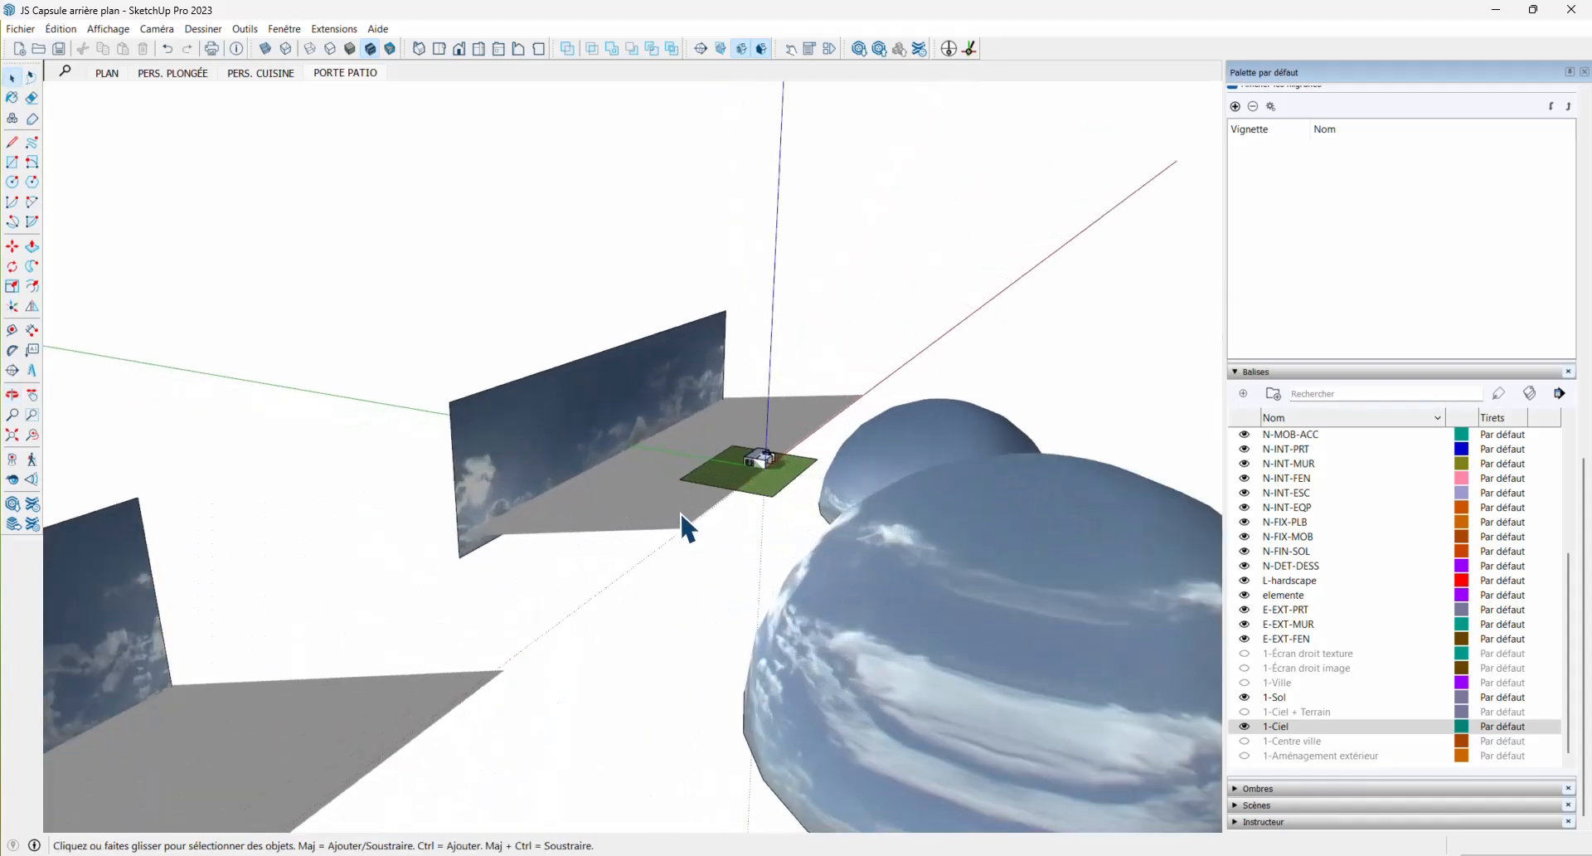
pyautogui.click(635, 381)
pyautogui.doubleClick(635, 397)
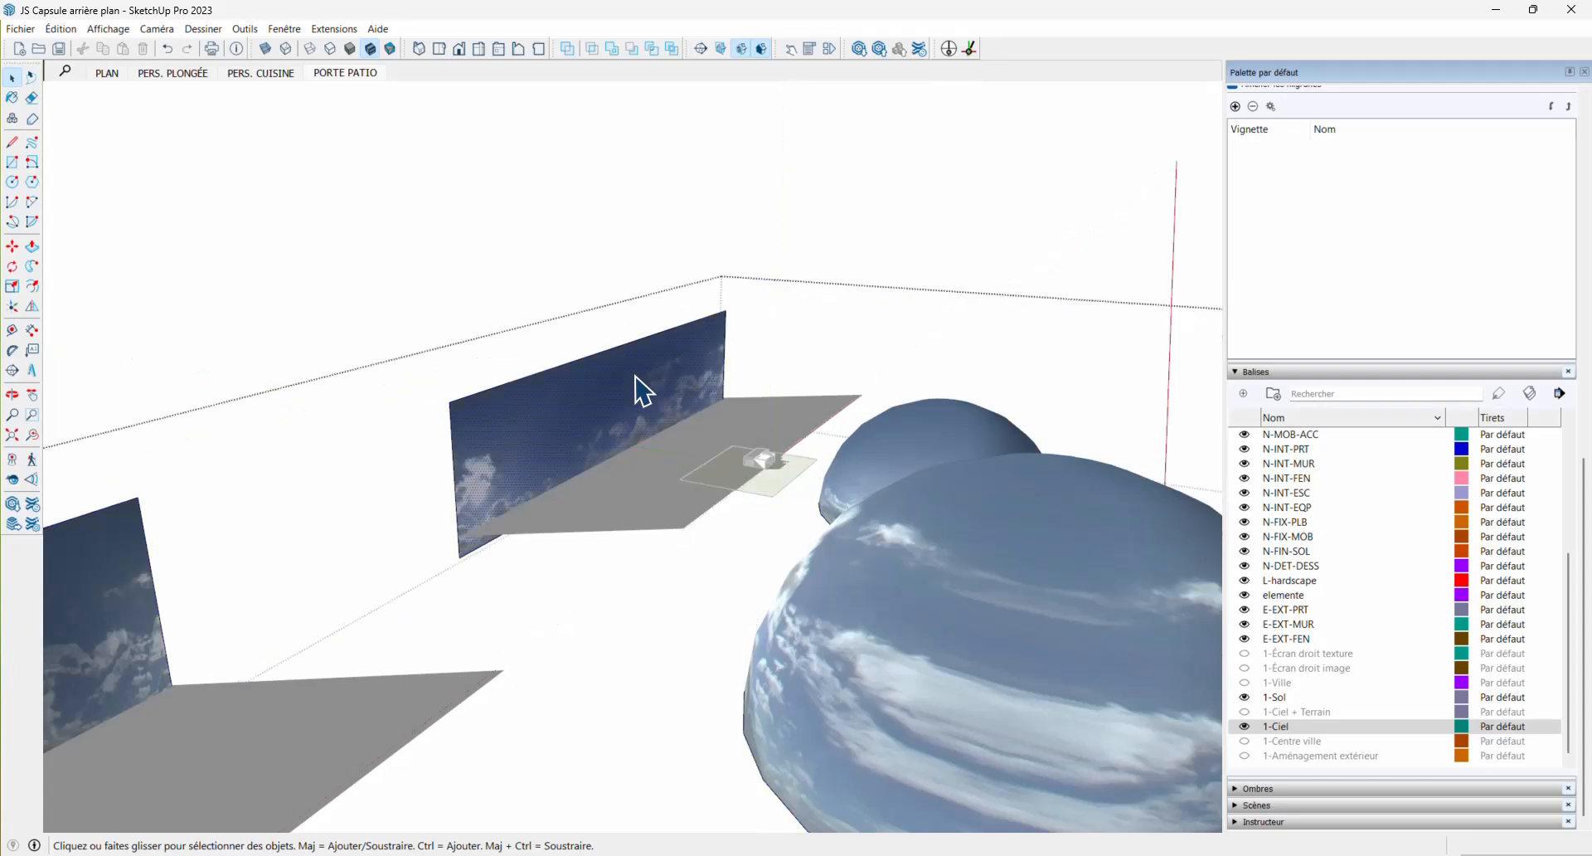
pyautogui.scroll(10, 1484, 172)
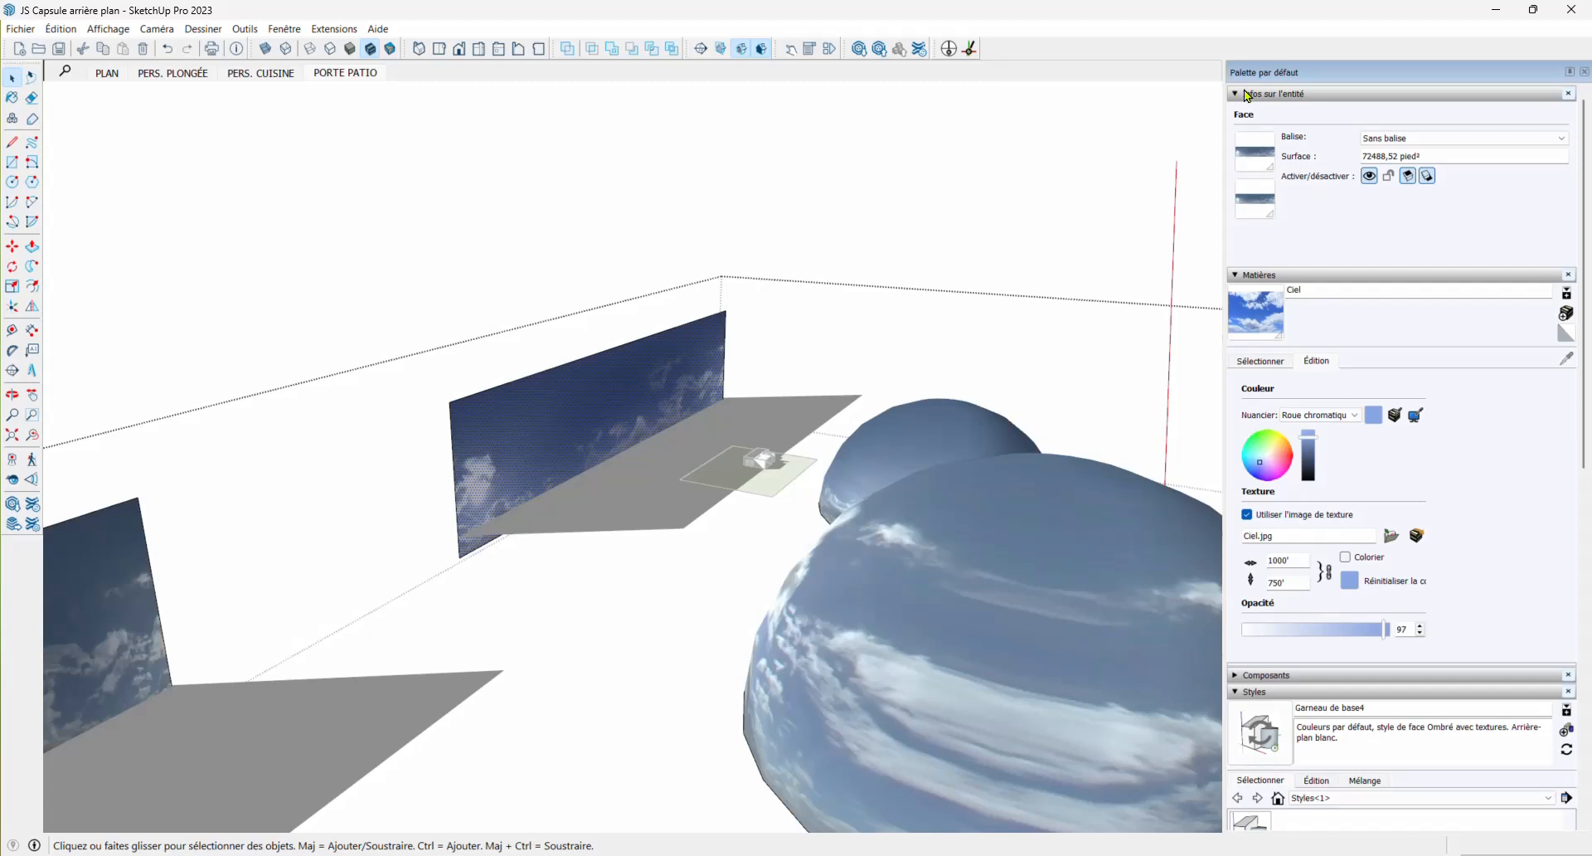
pyautogui.click(1427, 177)
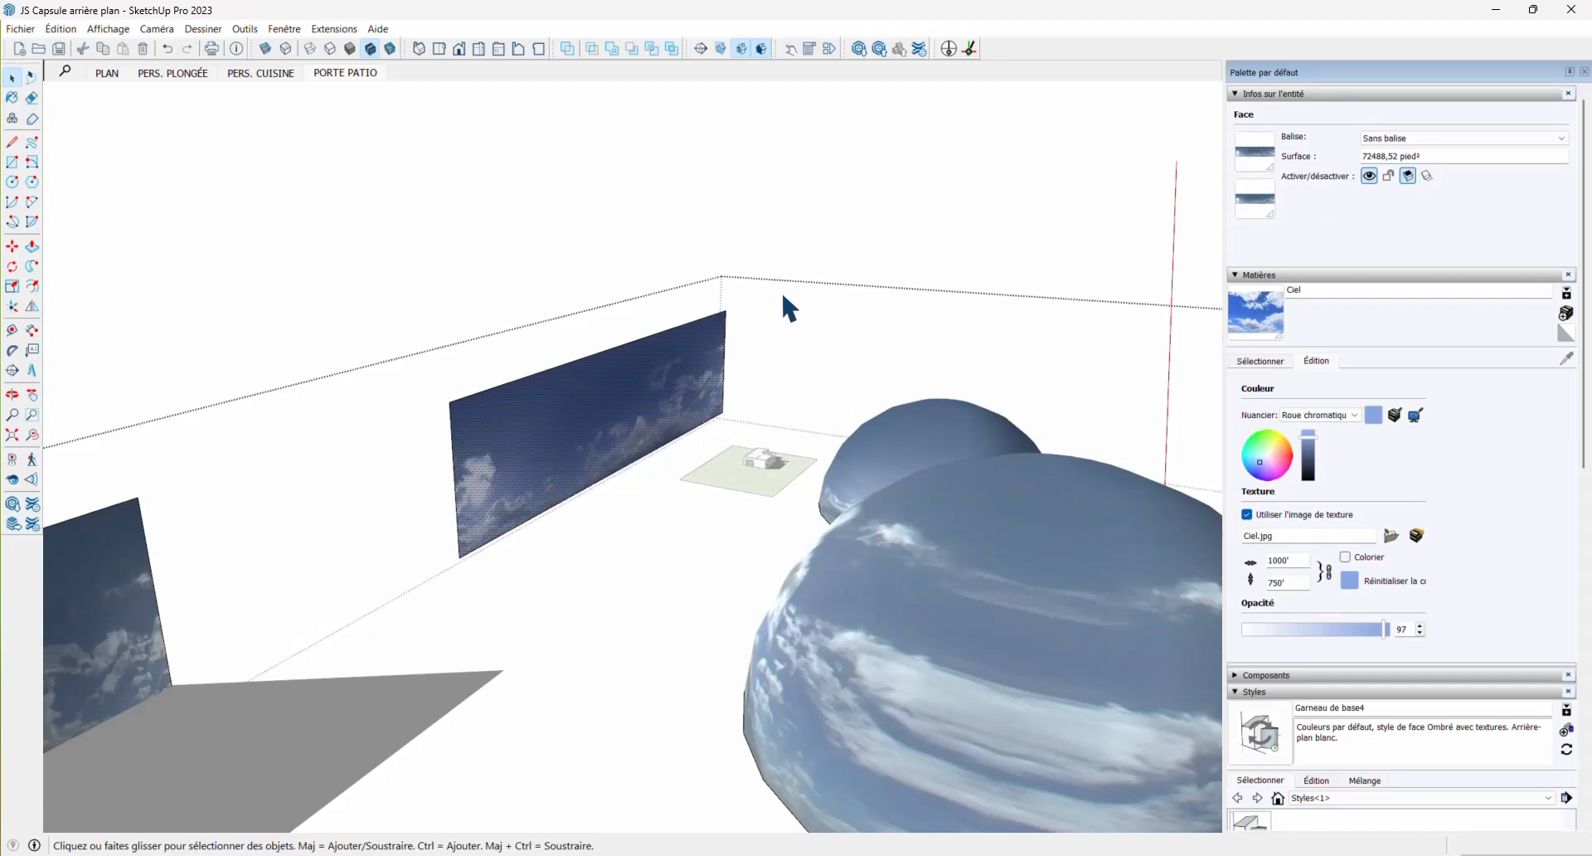
# Turn off shadow casting for the surface of the smaller sky dome nearest the house
pyautogui.scroll(-3, 710, 515)
pyautogui.moveTo(710, 514); pyautogui.dragTo(788, 477, button='middle')
pyautogui.scroll(2, 787, 477)
pyautogui.tripleClick(781, 464)
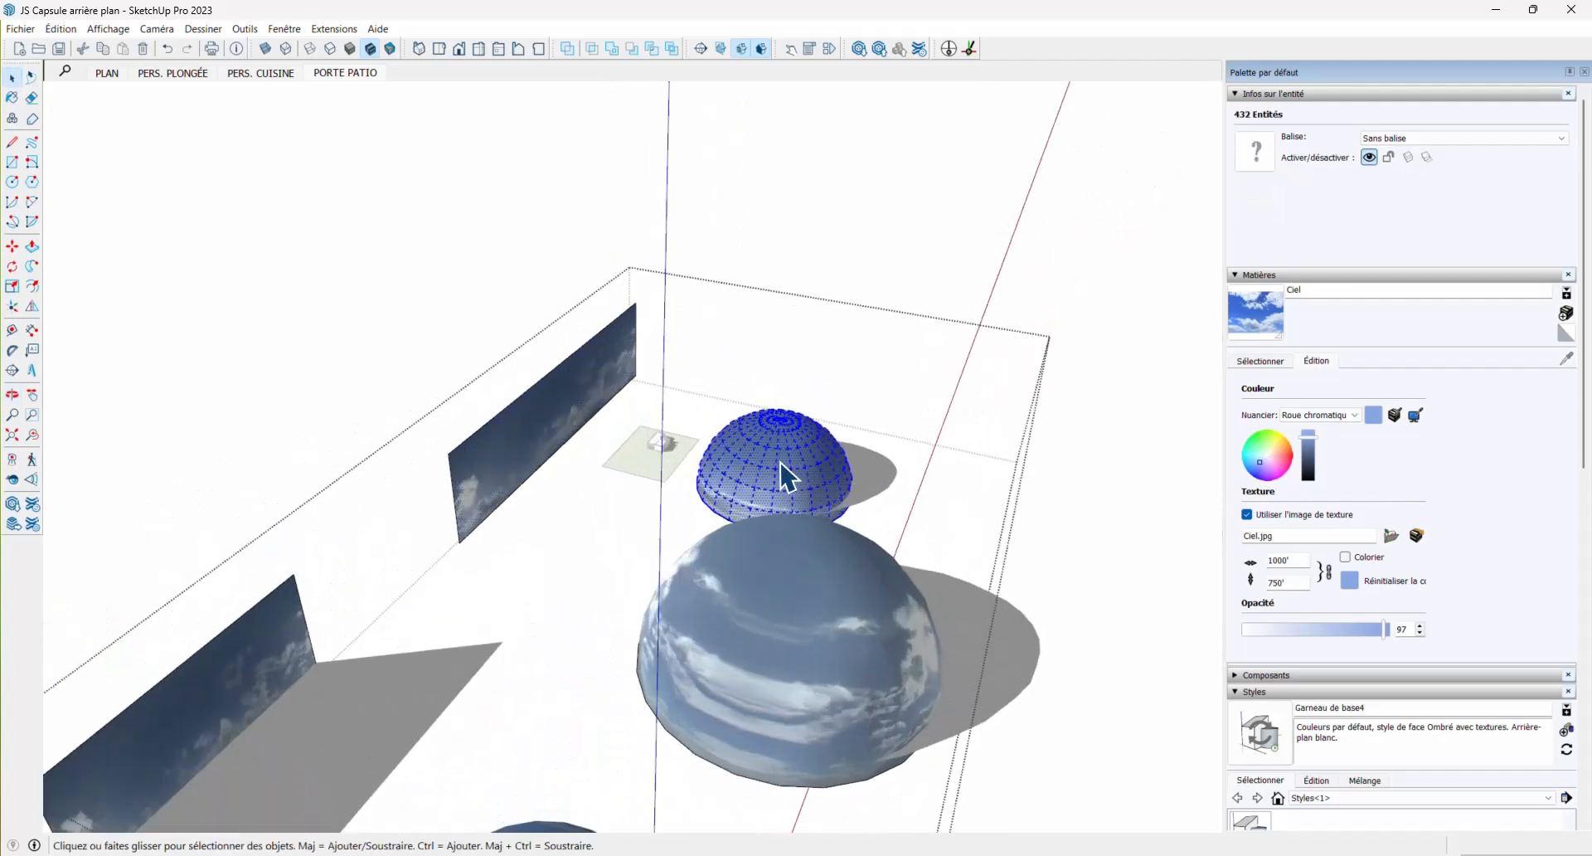
pyautogui.click(781, 463)
pyautogui.tripleClick(781, 464)
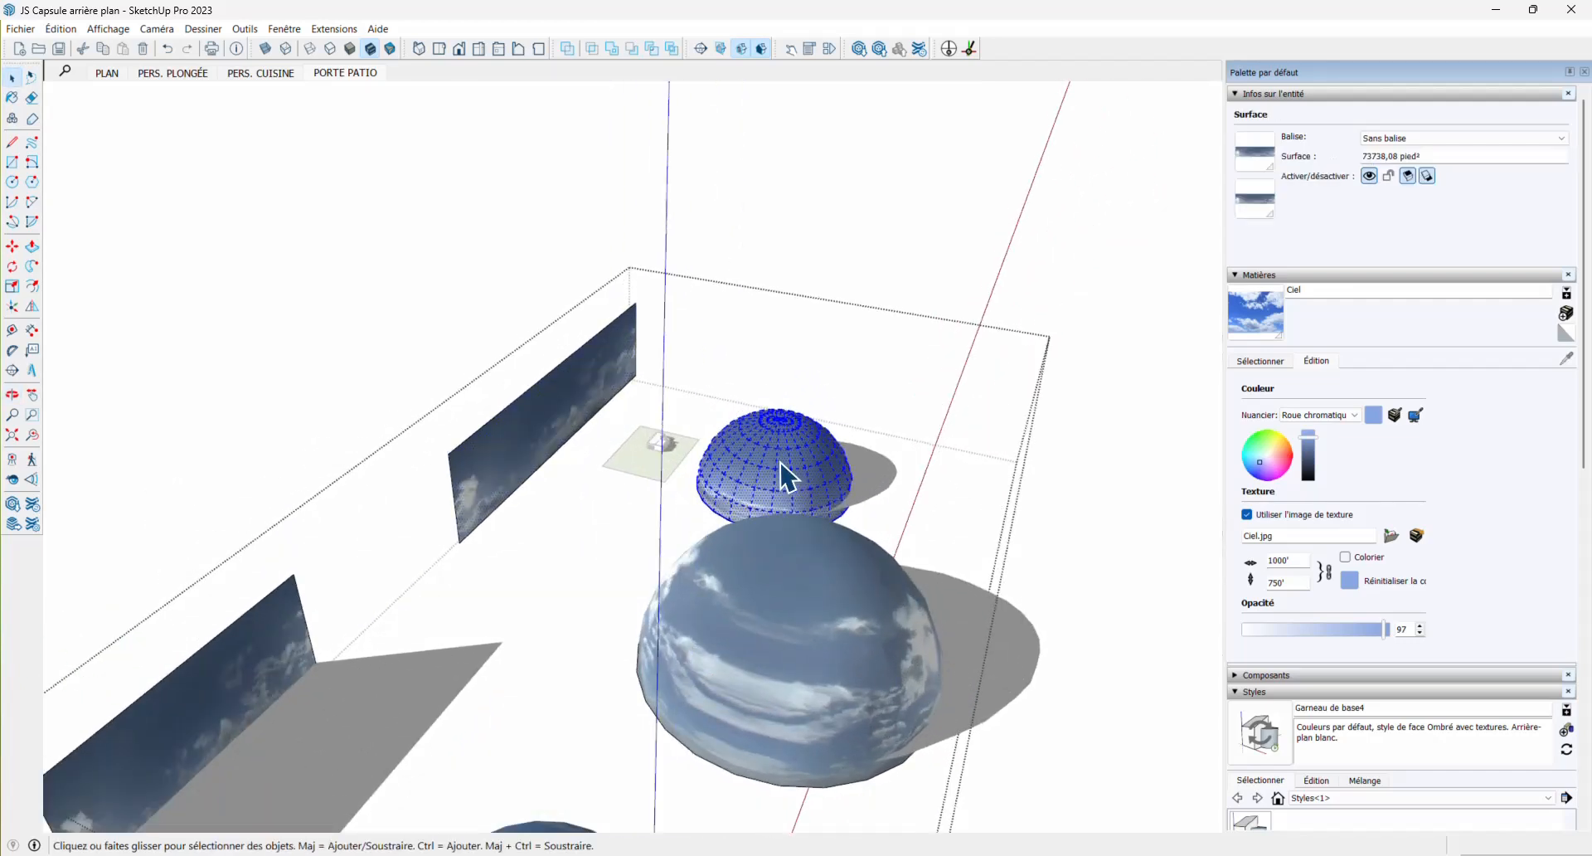
pyautogui.click(856, 409)
pyautogui.click(796, 469)
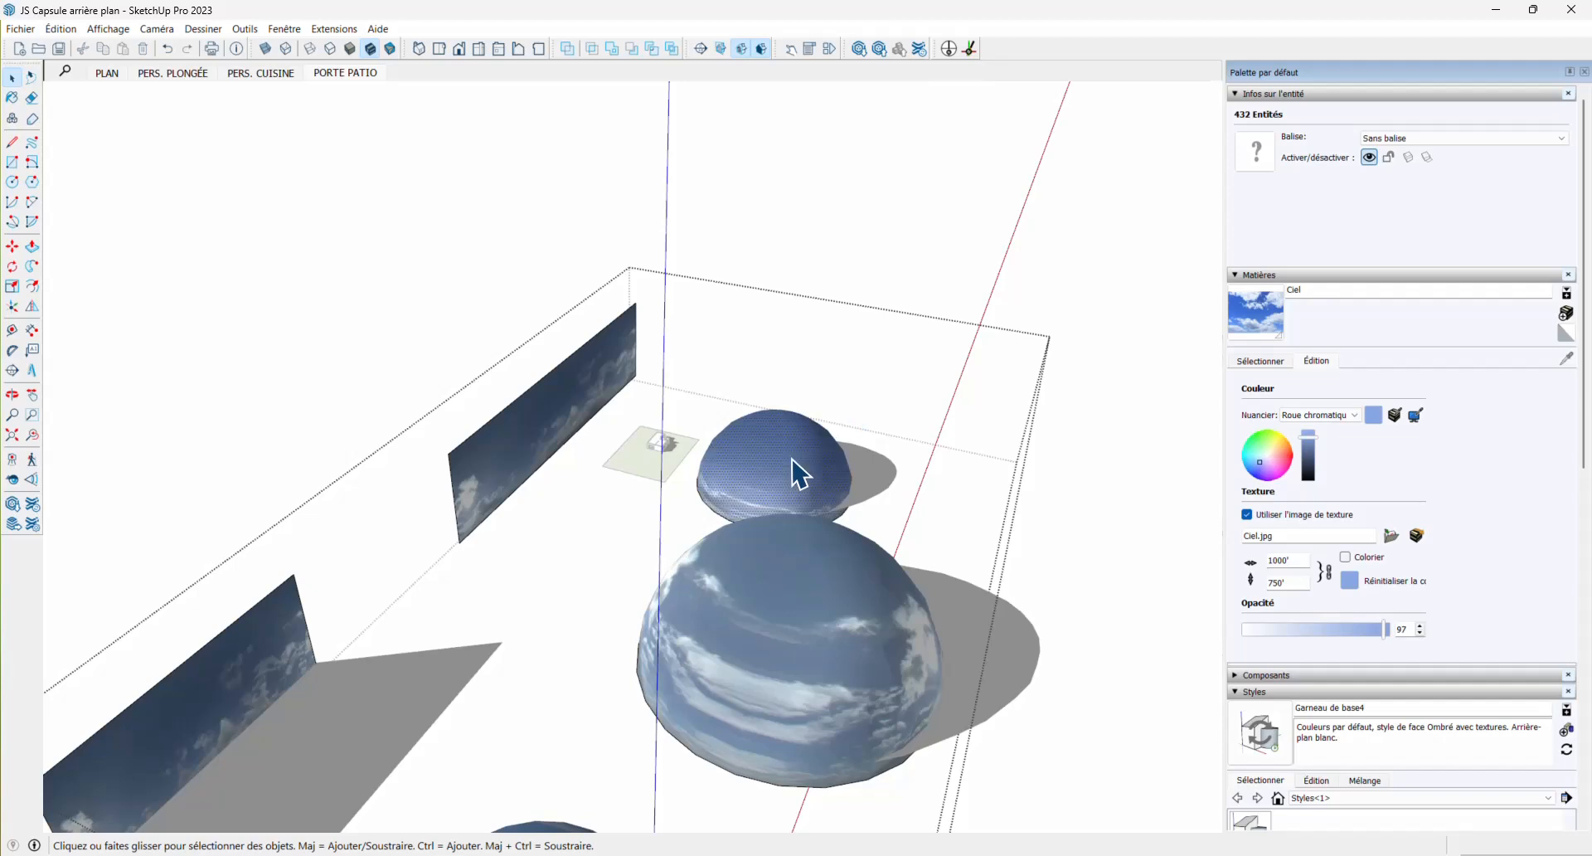
pyautogui.click(1429, 176)
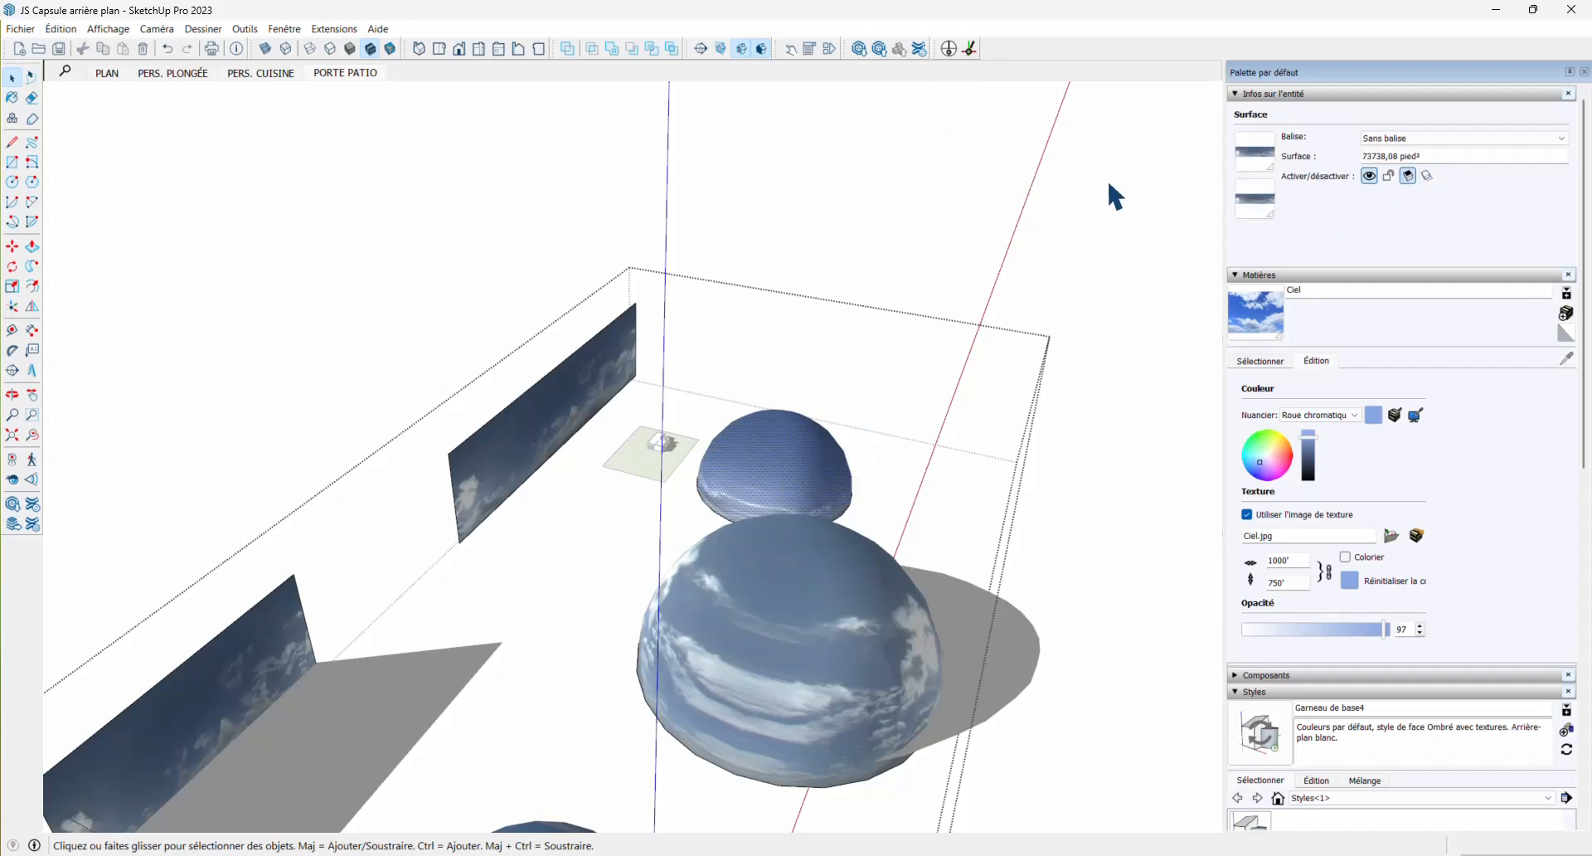
pyautogui.click(973, 190)
# Hide the 1-Ciel tag and show the 1-Ville tag
pyautogui.moveTo(799, 455); pyautogui.dragTo(646, 315, button='middle')
pyautogui.scroll(-3, 1351, 597)
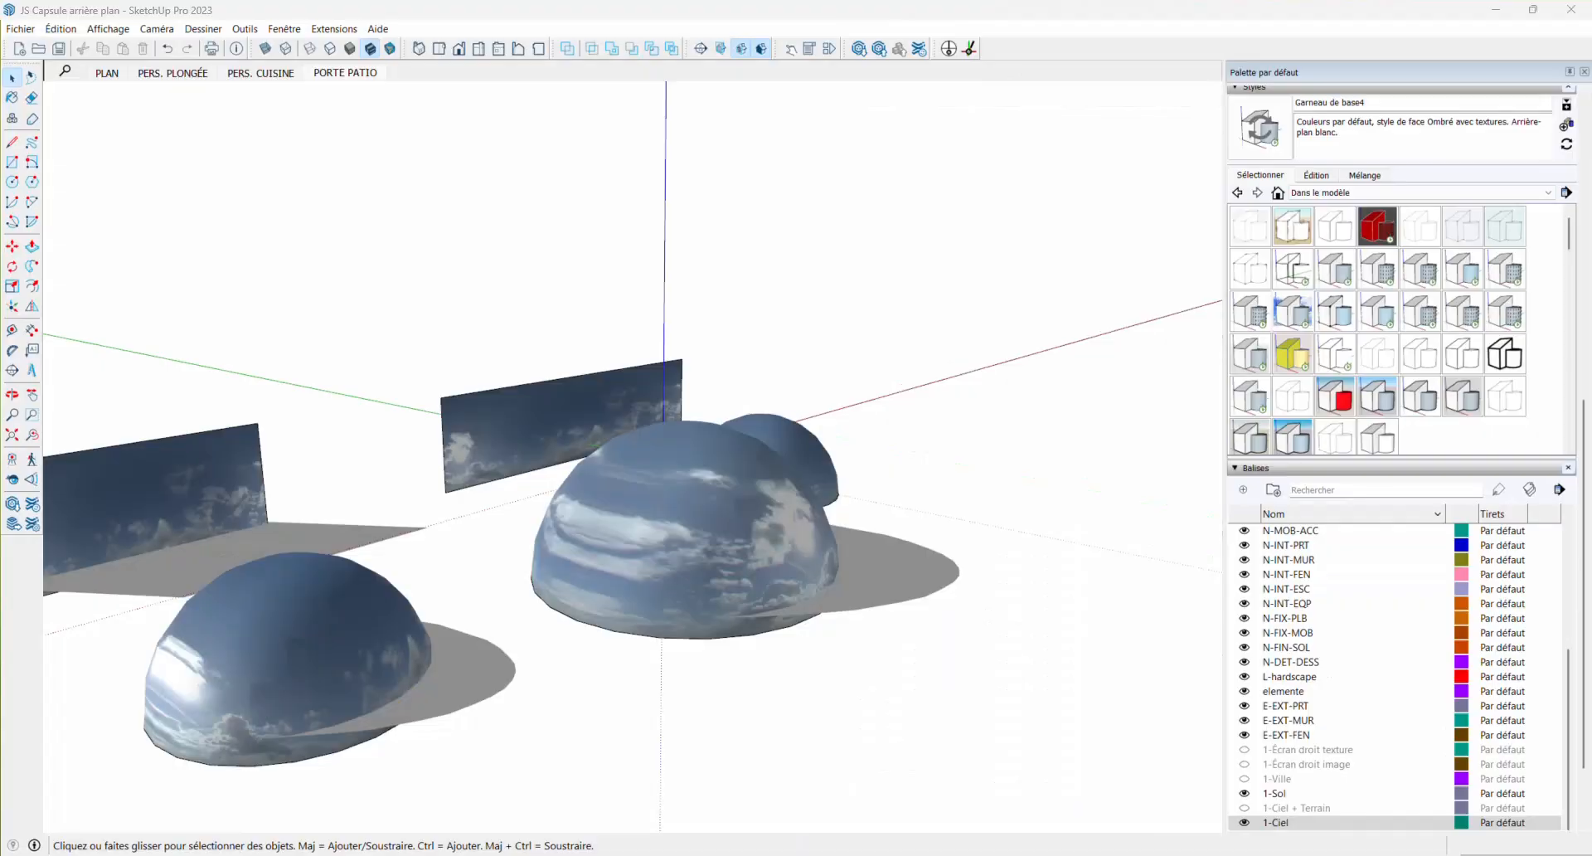
pyautogui.scroll(-2, 1294, 589)
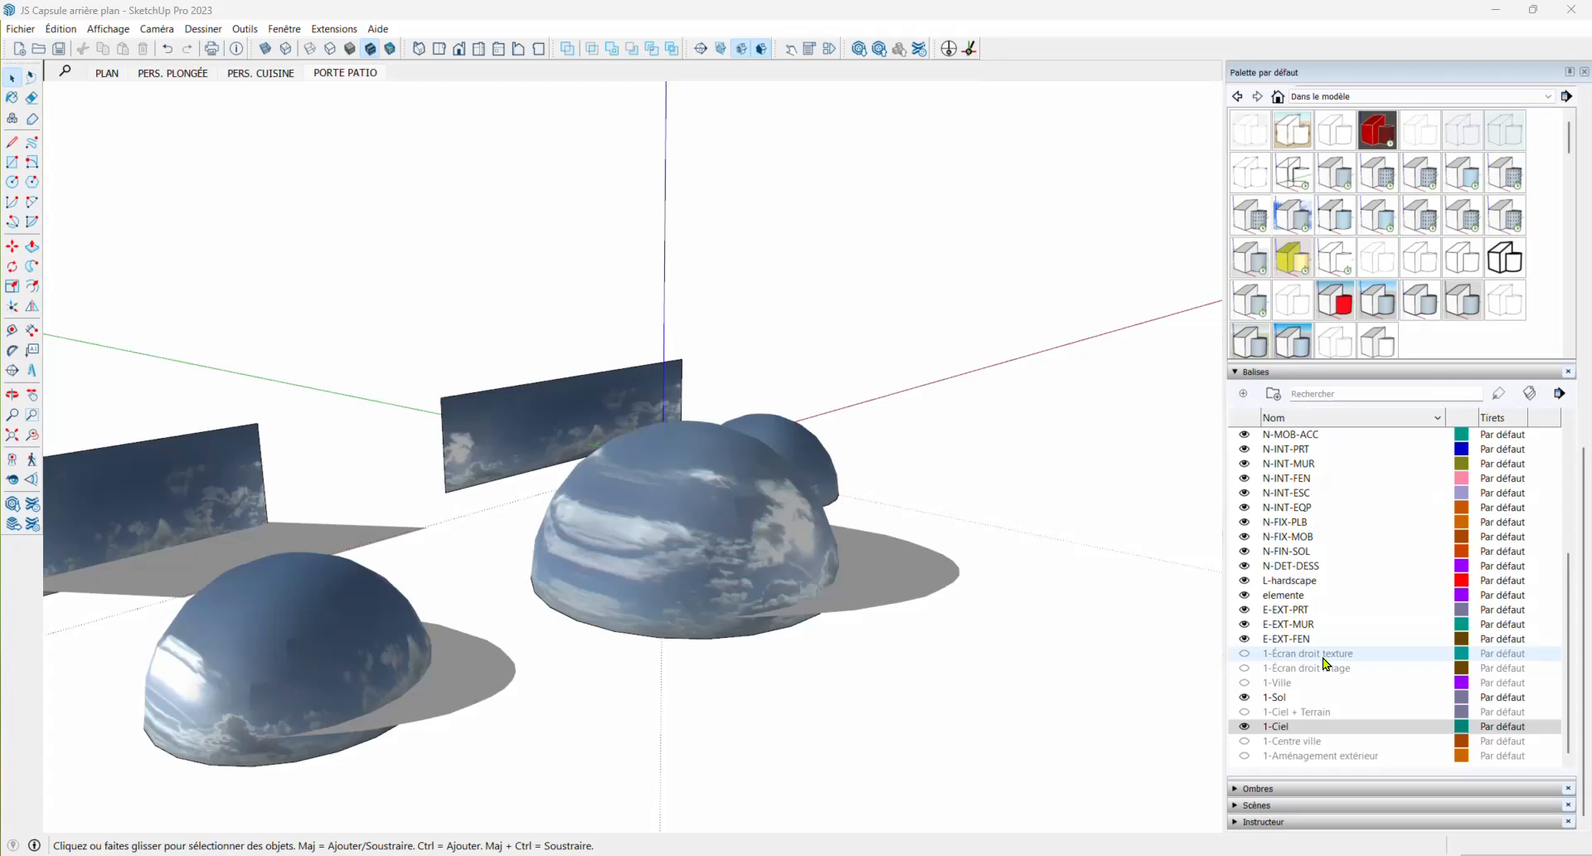
pyautogui.click(1246, 729)
pyautogui.click(1245, 728)
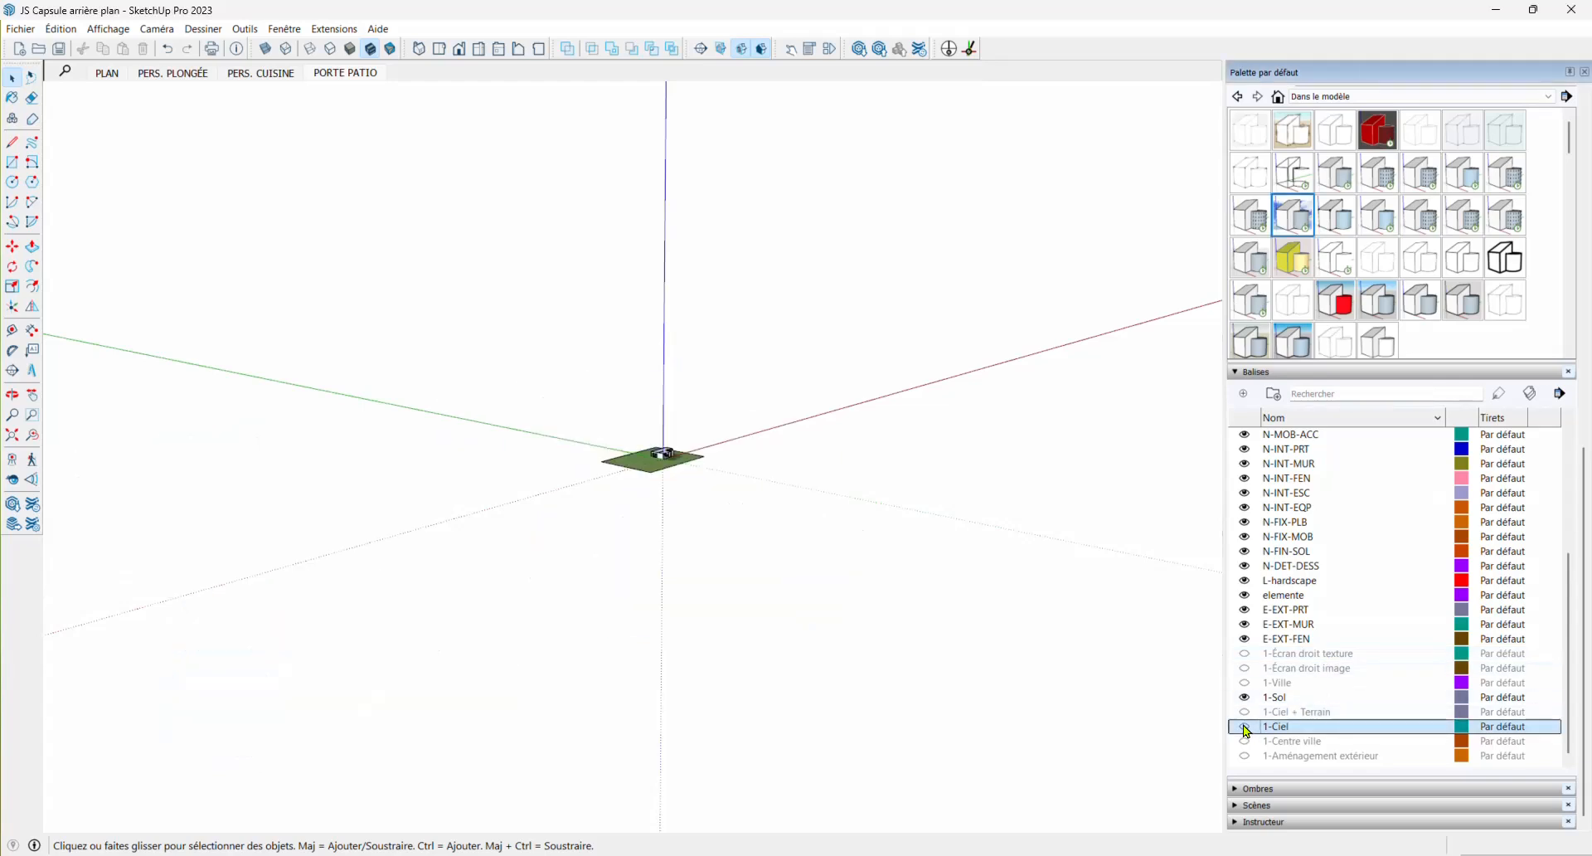
pyautogui.click(1244, 683)
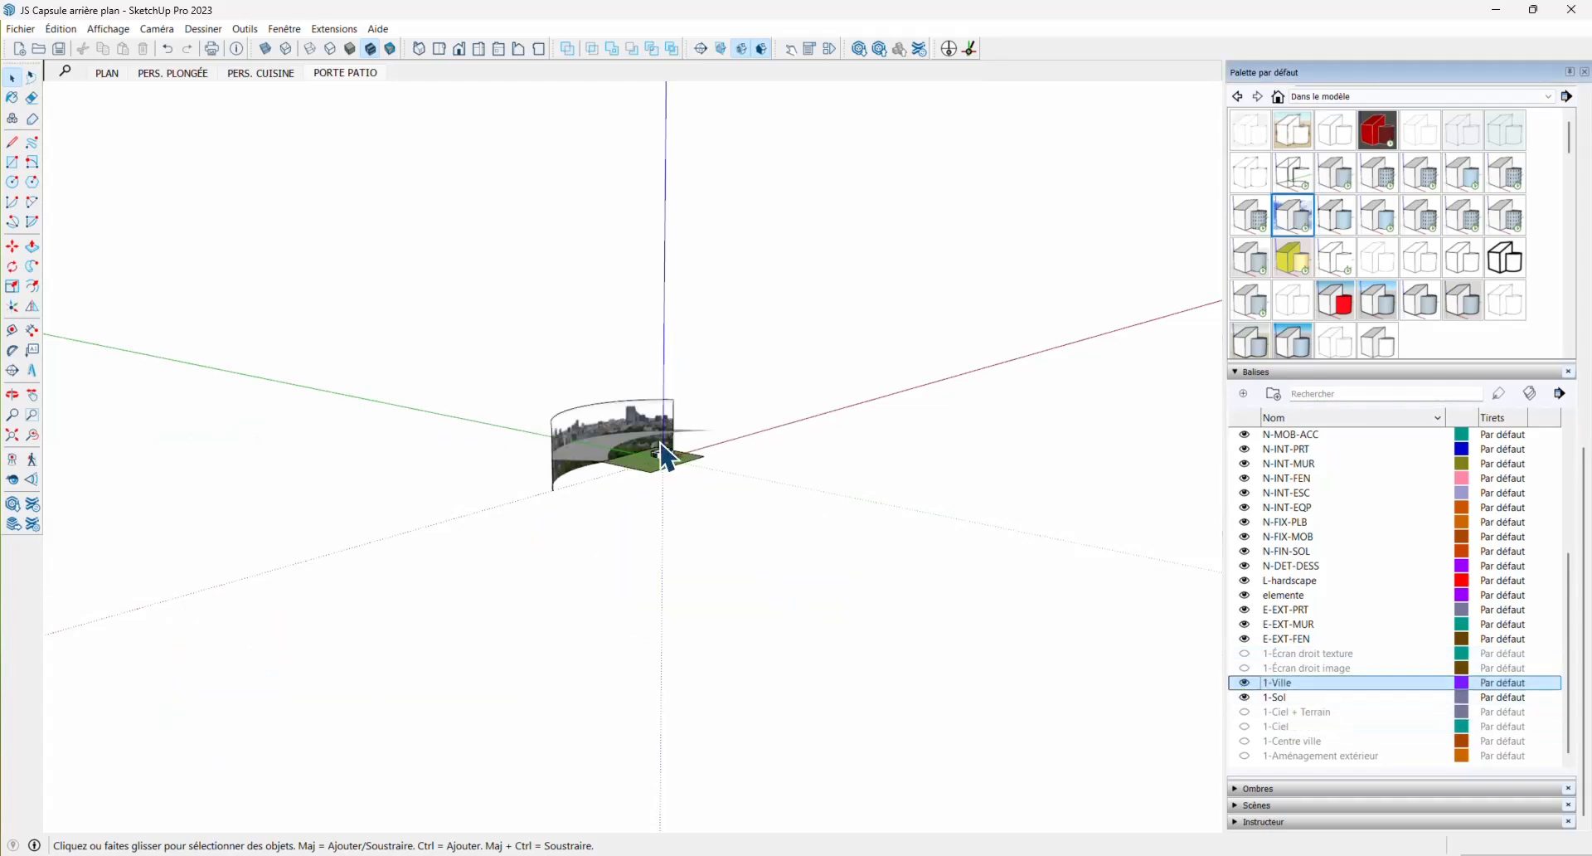
# Open the curved city panorama and turn off shadow casting for the nested group inside it
pyautogui.scroll(5, 668, 456)
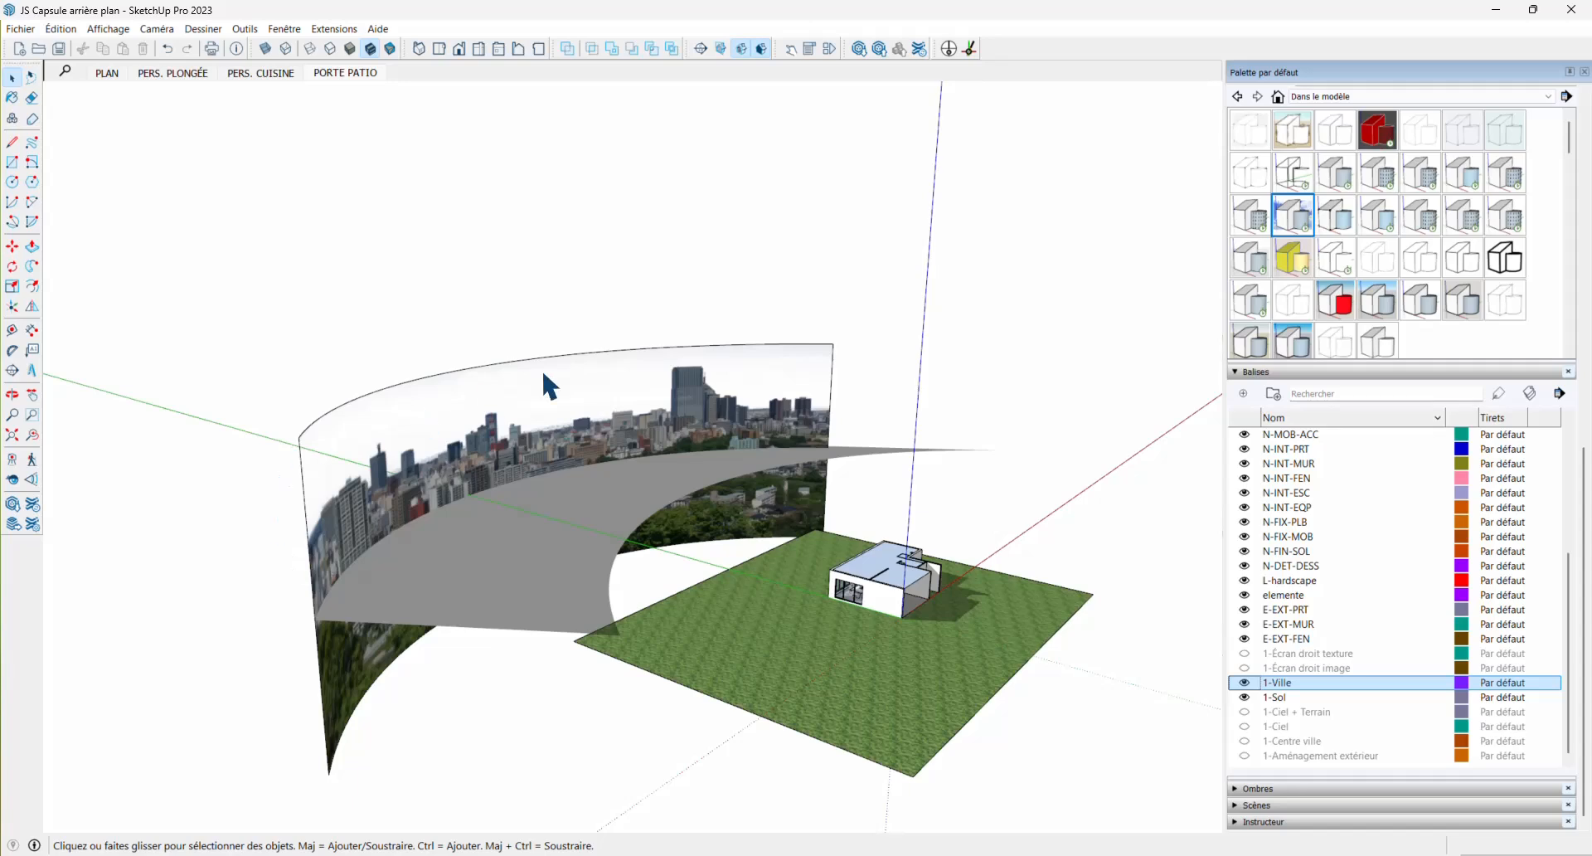
pyautogui.click(604, 425)
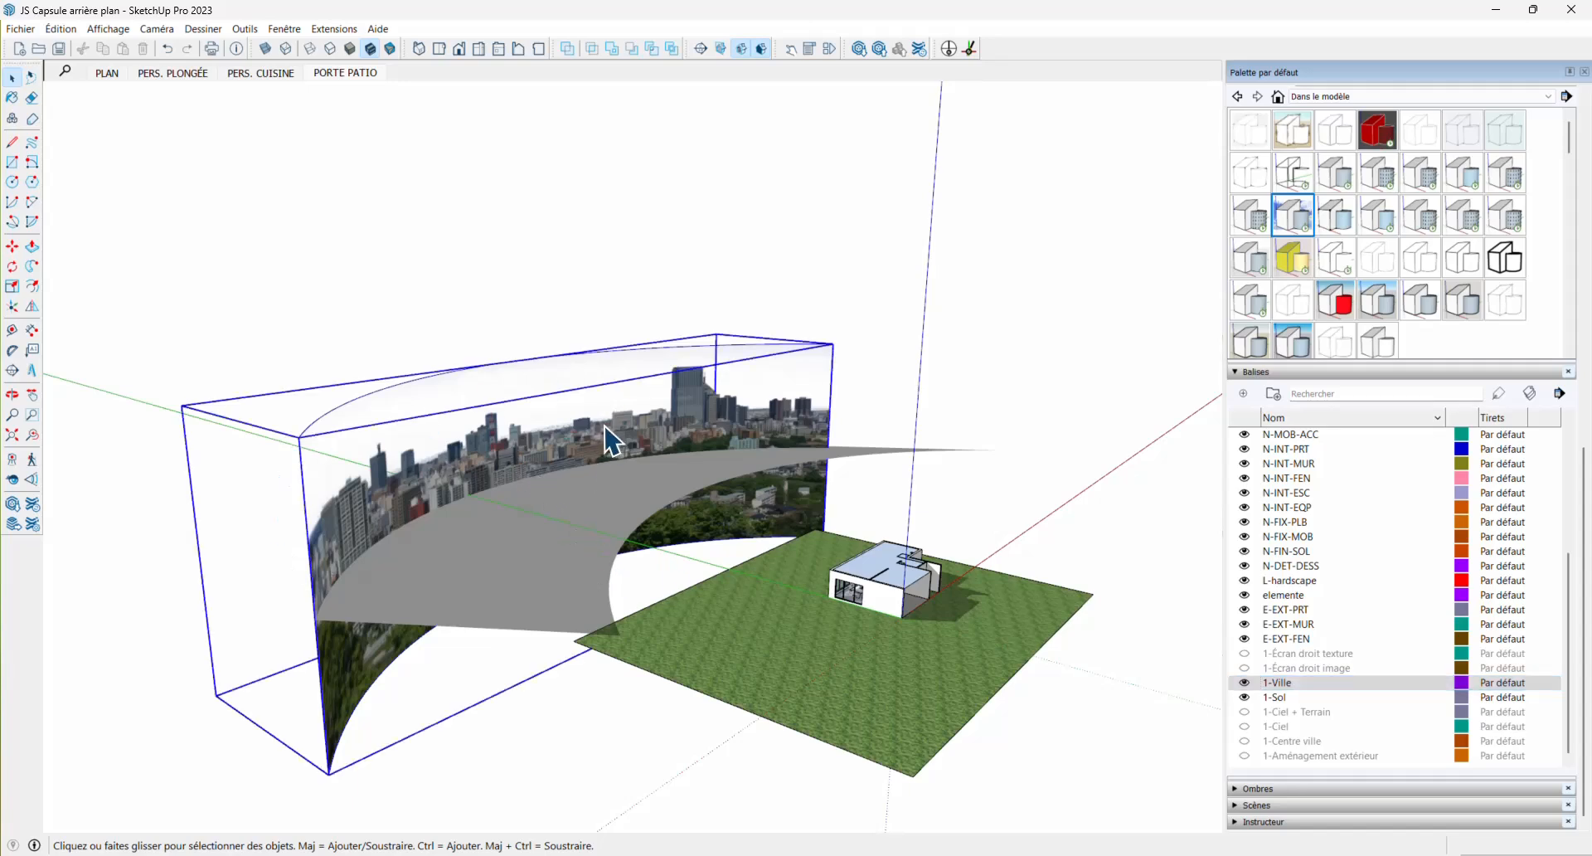
pyautogui.doubleClick(610, 448)
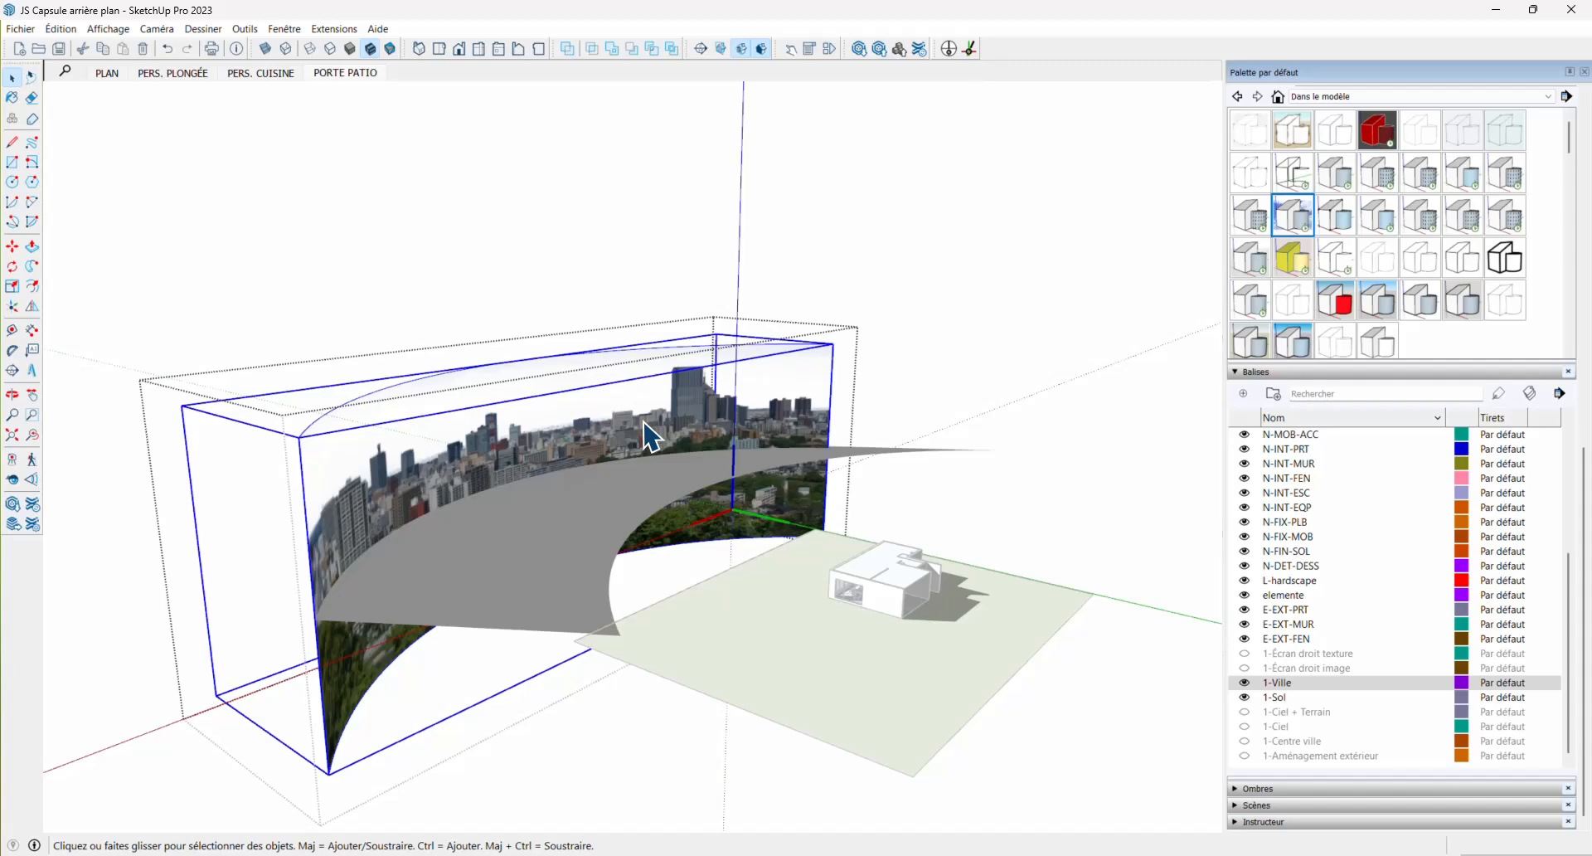
pyautogui.doubleClick(643, 421)
pyautogui.click(651, 423)
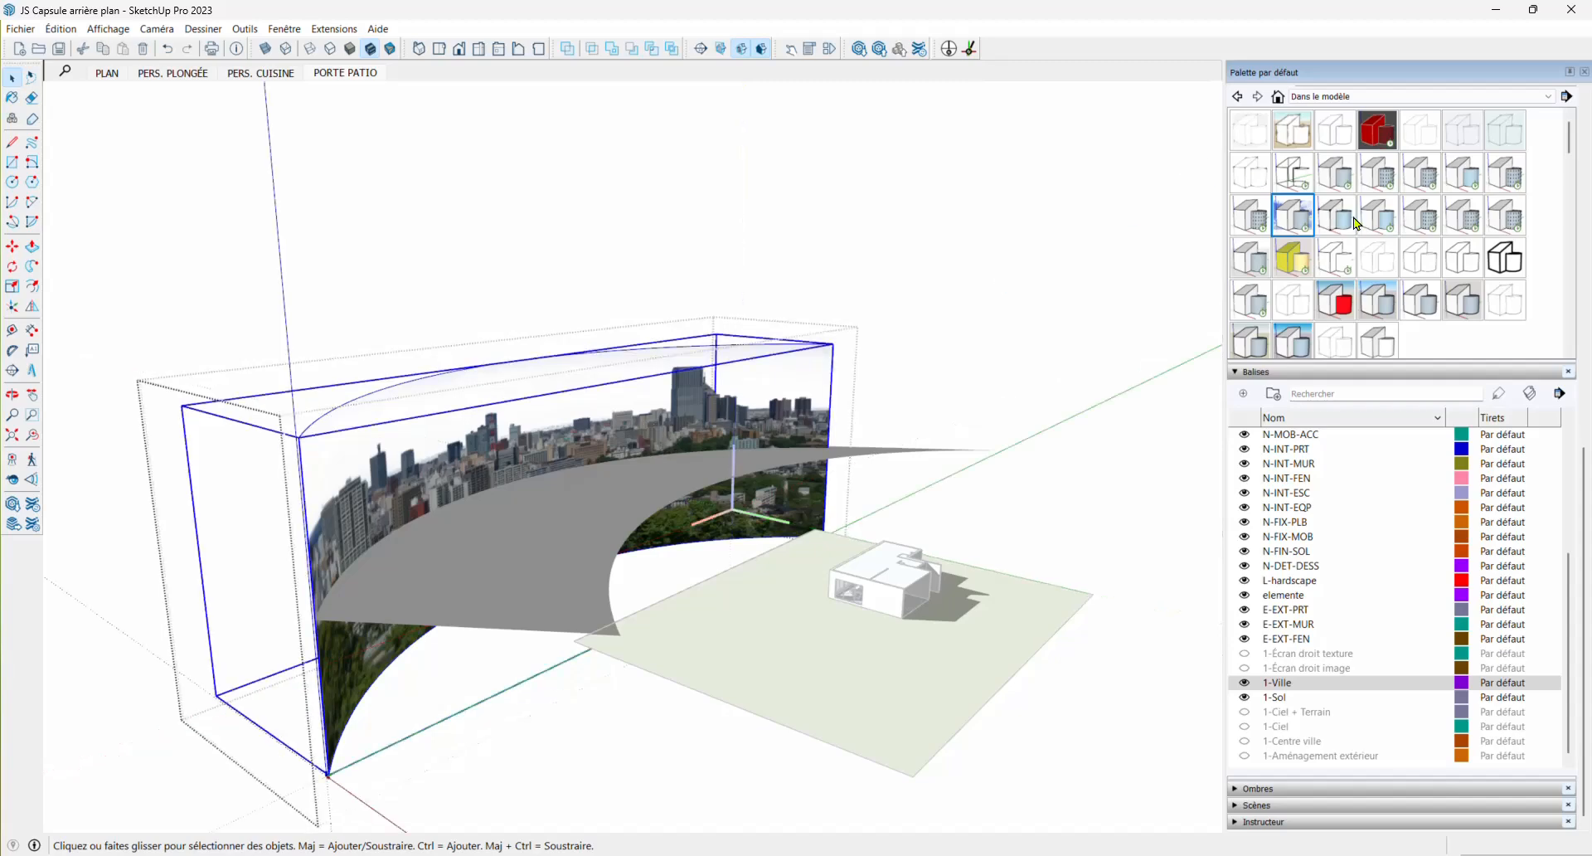
pyautogui.scroll(1, 1588, 396)
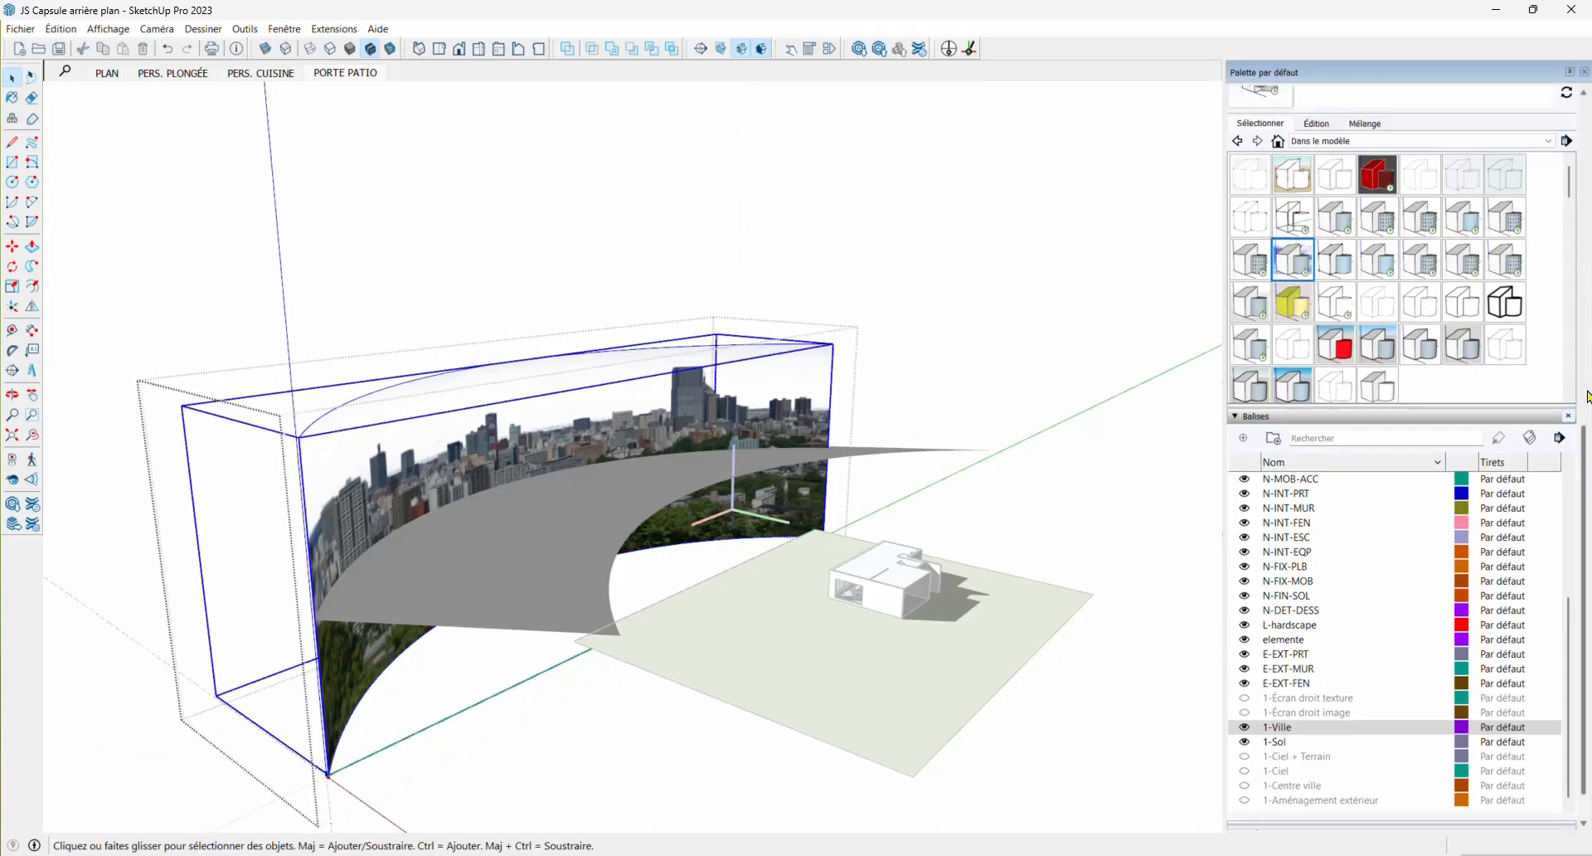
pyautogui.scroll(10, 1588, 396)
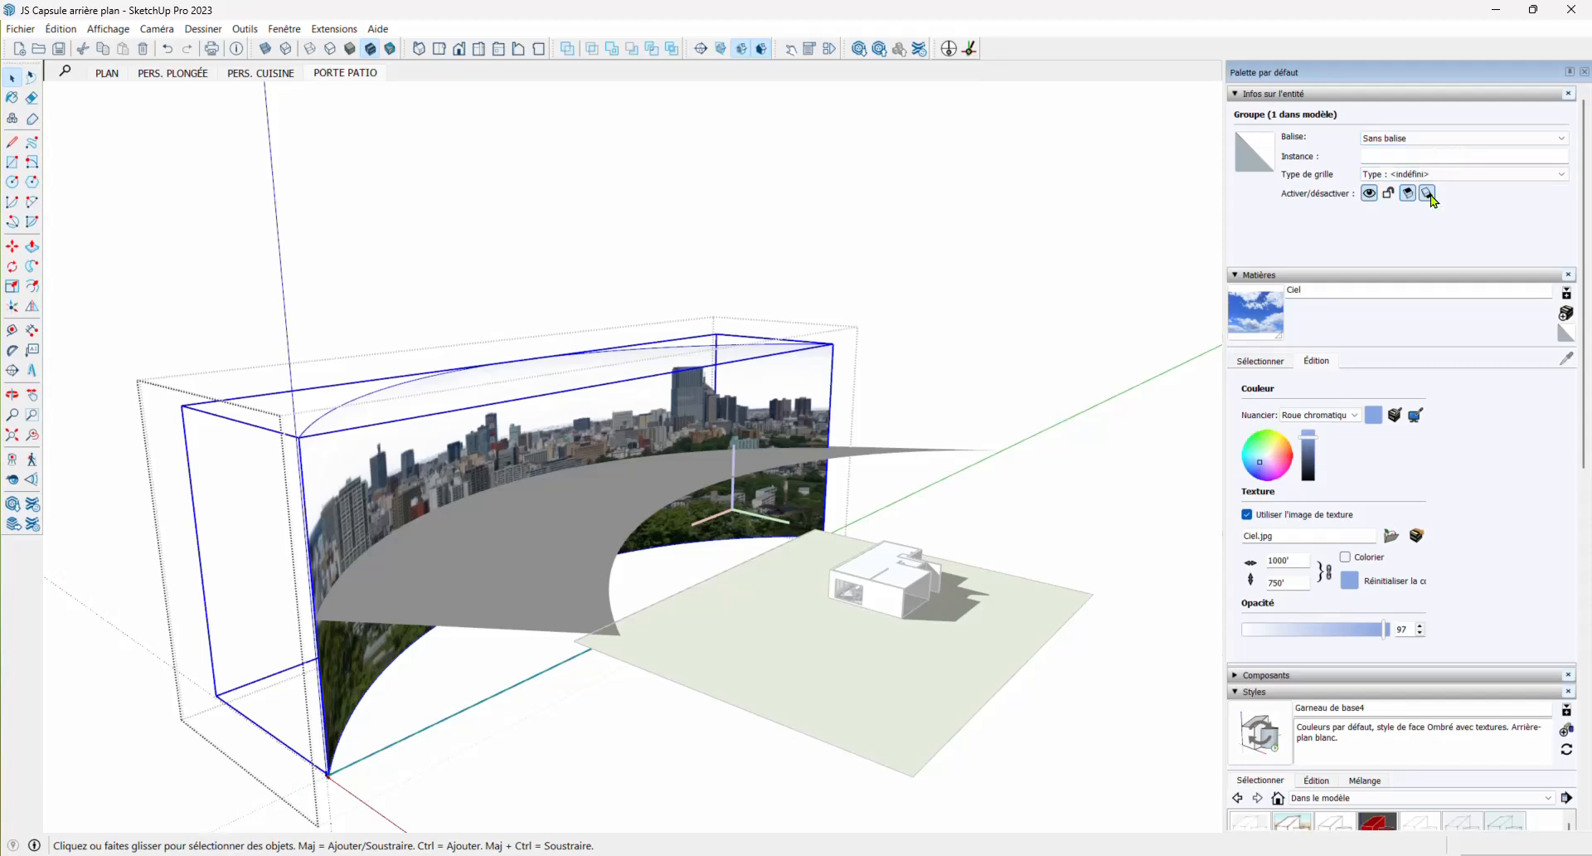
pyautogui.click(1429, 195)
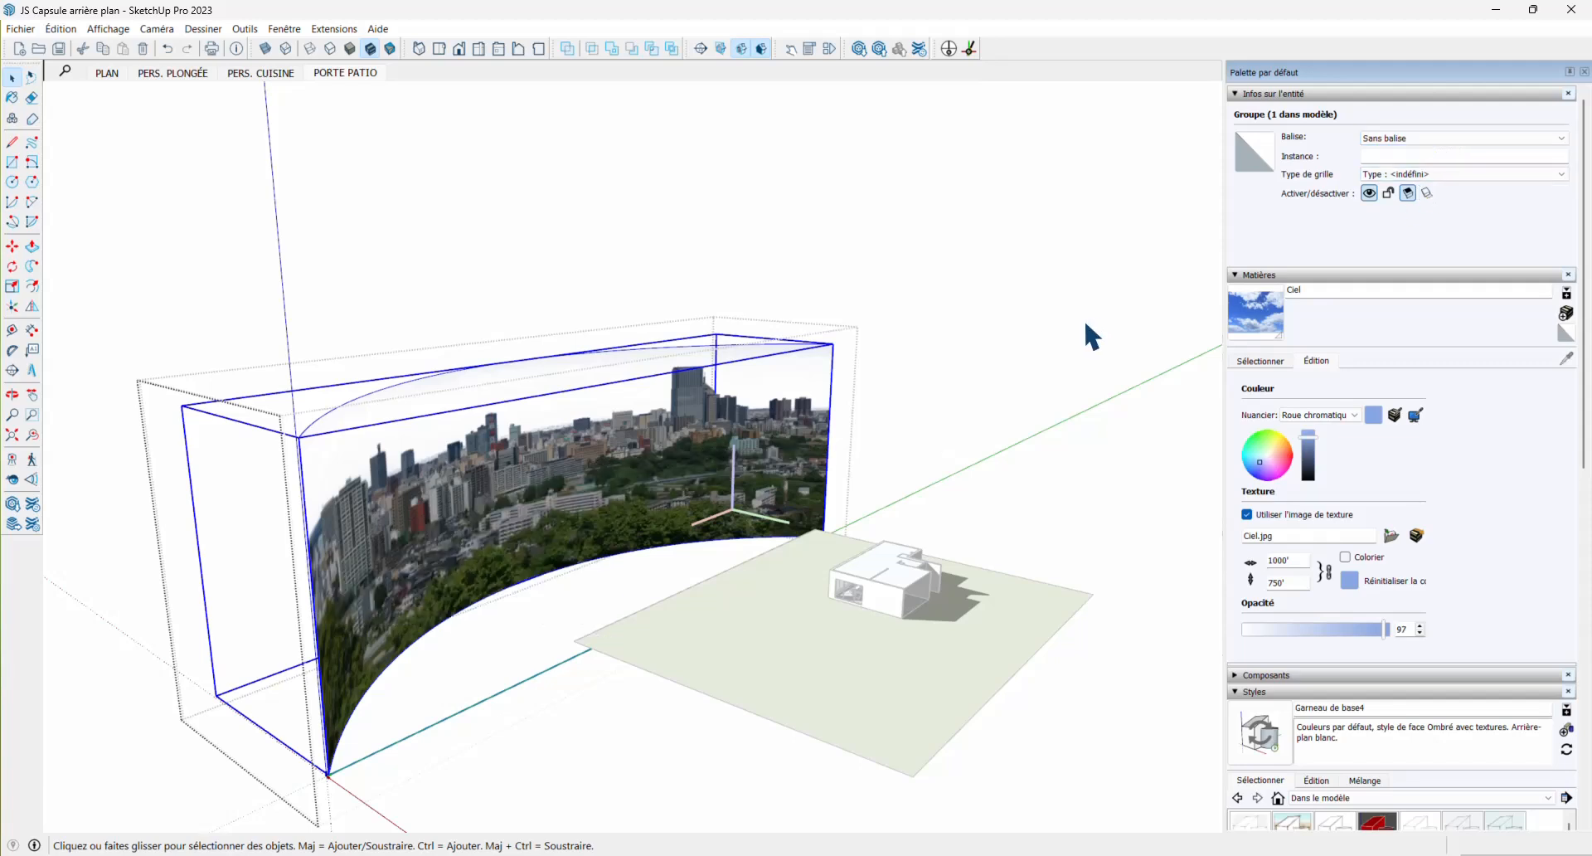
pyautogui.click(948, 264)
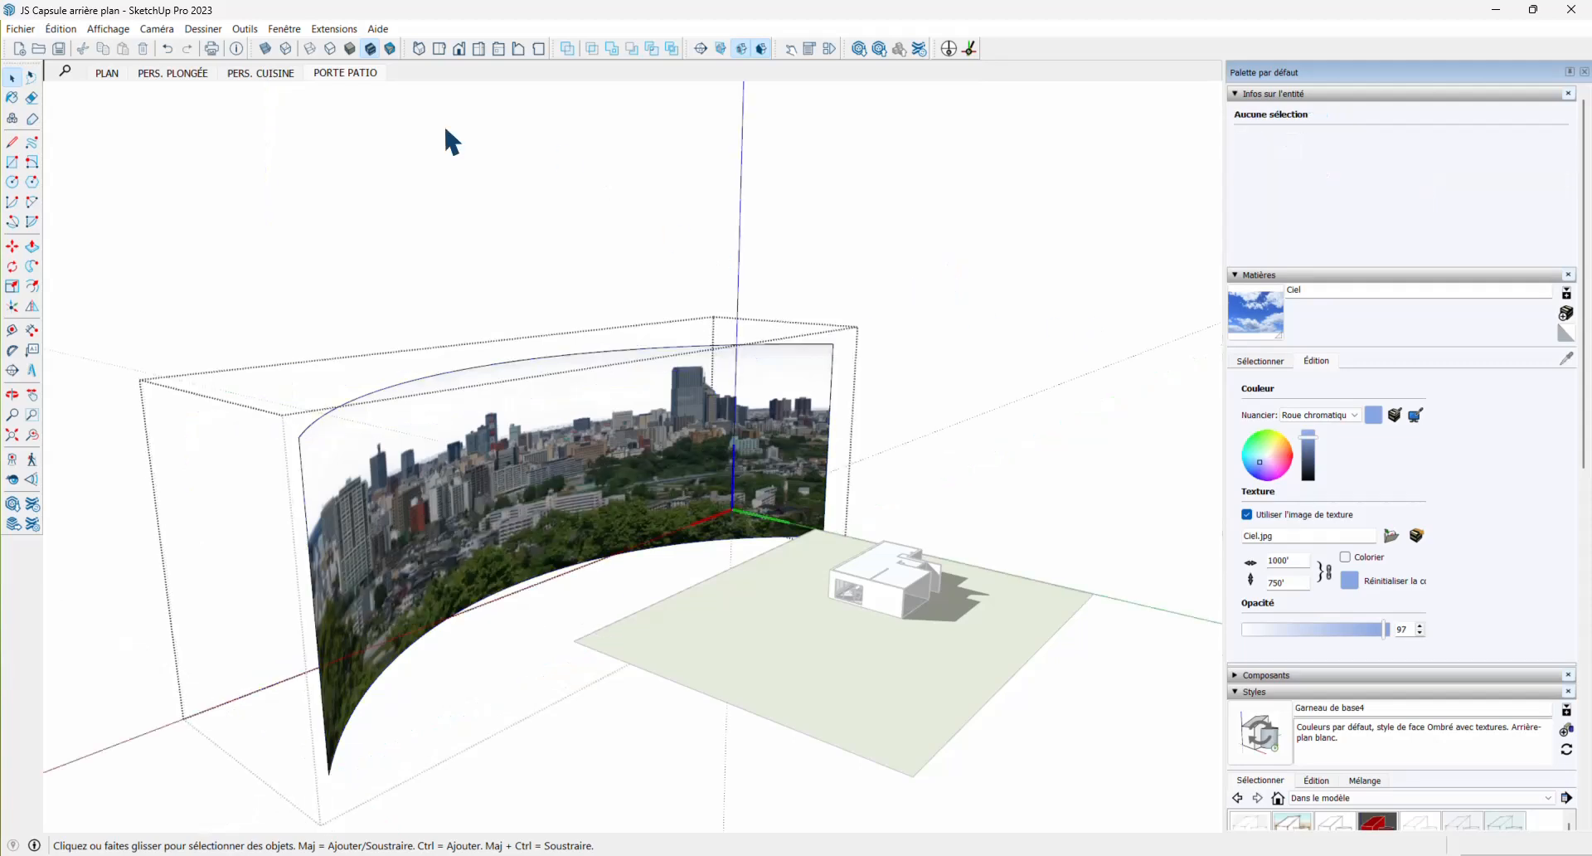
# In the PORTE PATIO scene, hide the 1-Écran droit image and 1-Sol tags and show the 1-Ville tag
pyautogui.click(348, 73)
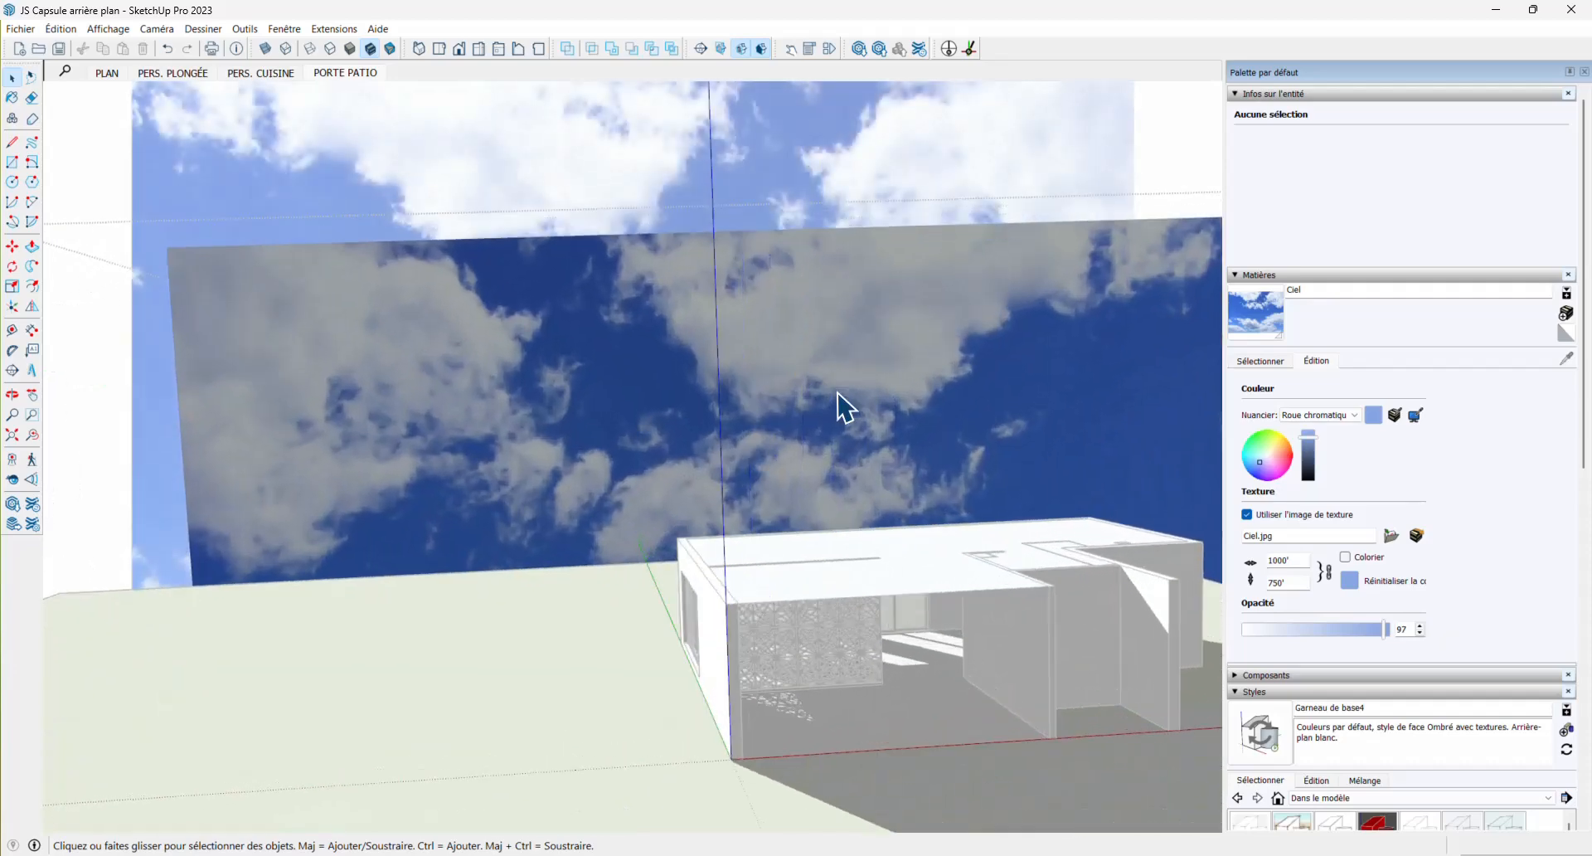
pyautogui.scroll(-3, 1354, 620)
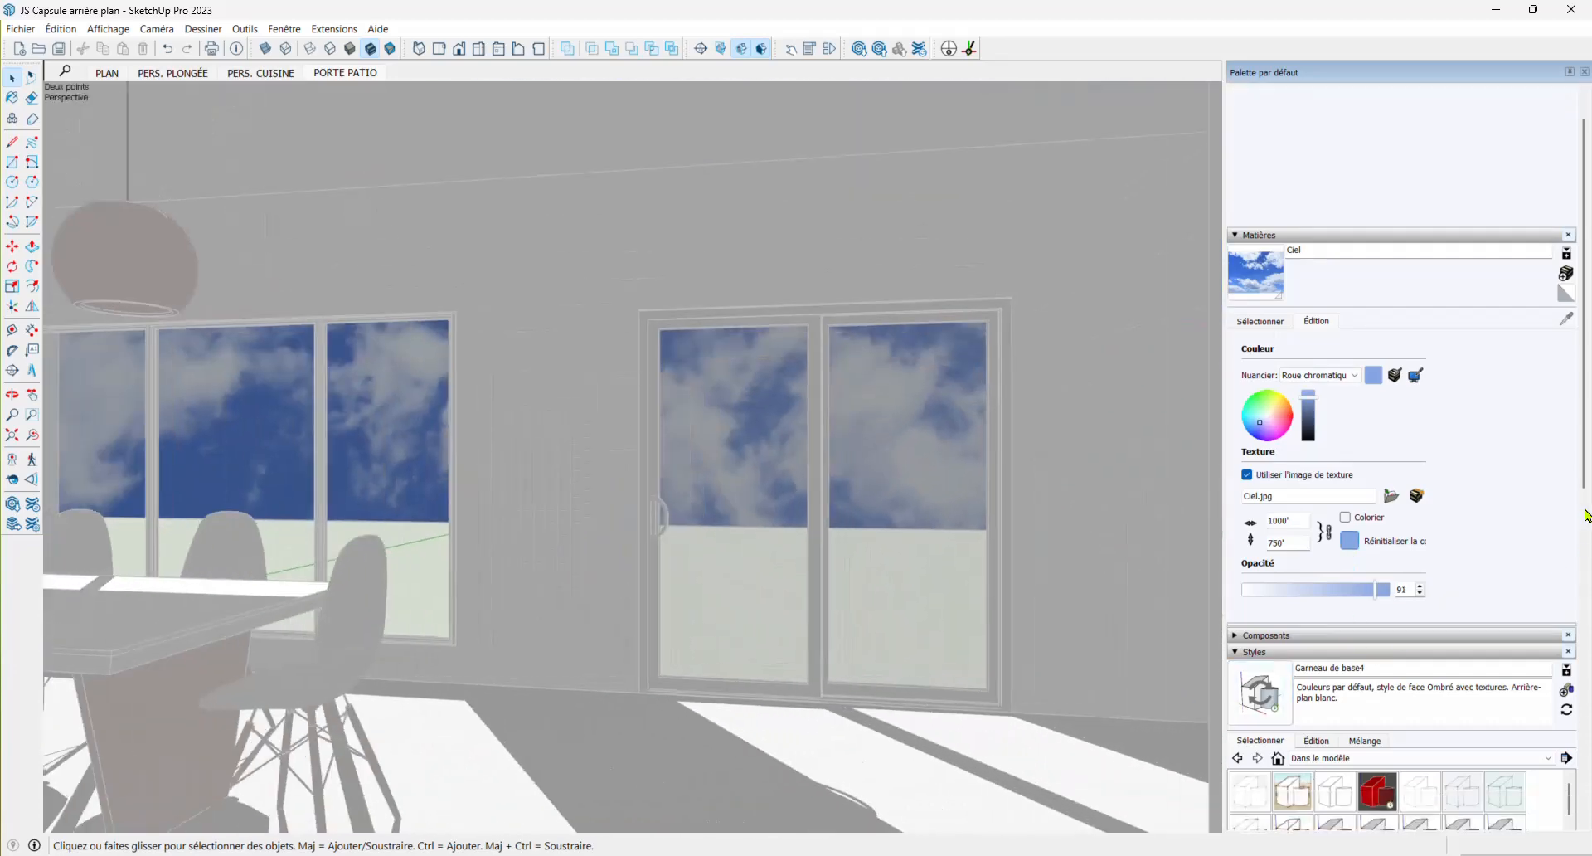
pyautogui.scroll(-8, 1585, 509)
pyautogui.scroll(-5, 1585, 400)
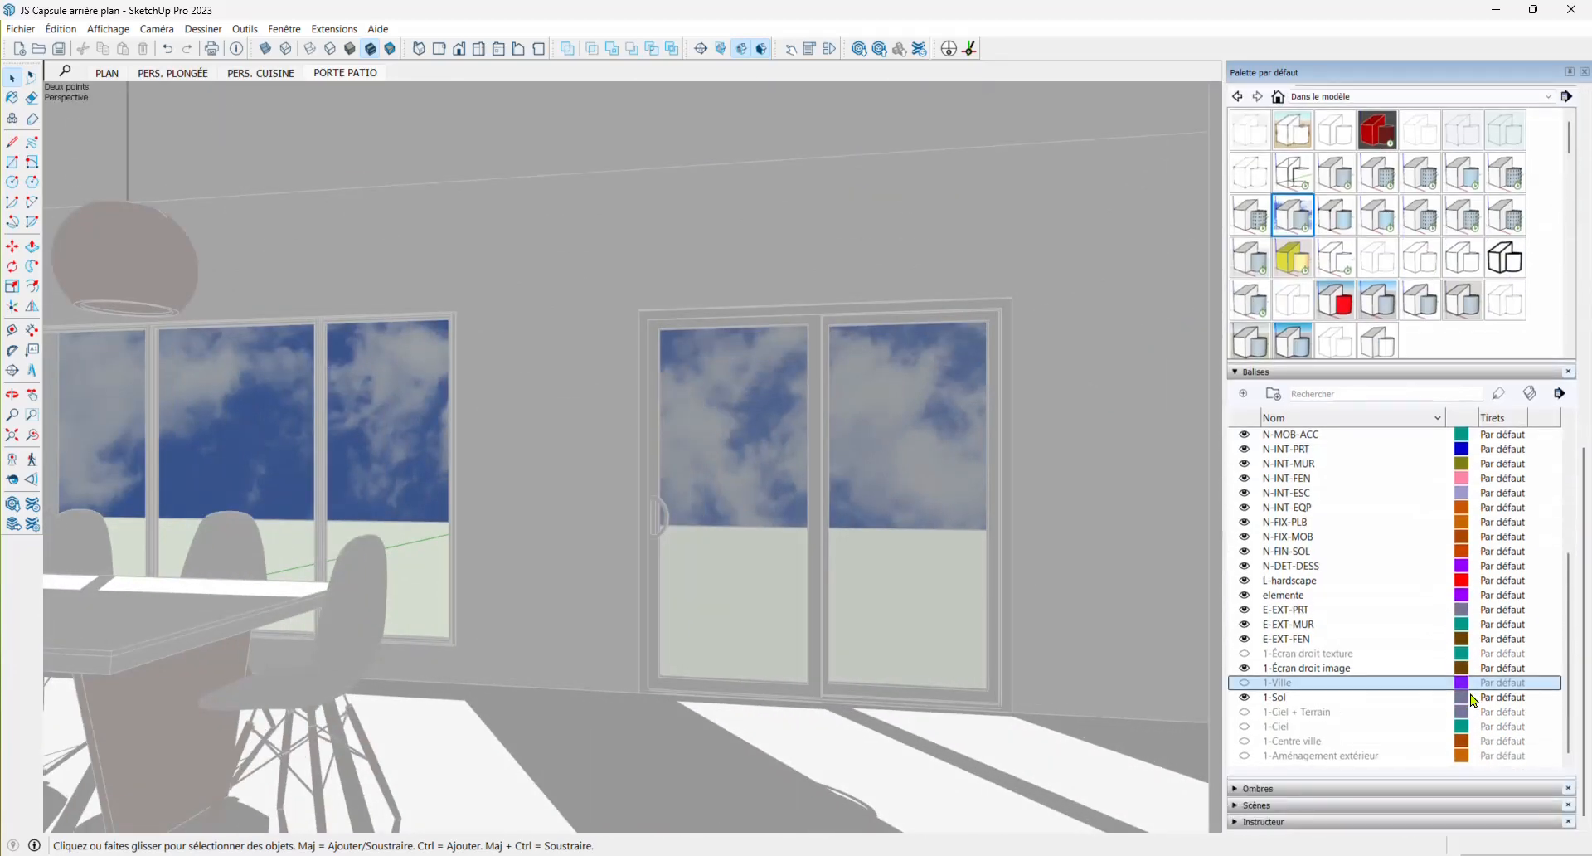
pyautogui.click(1245, 667)
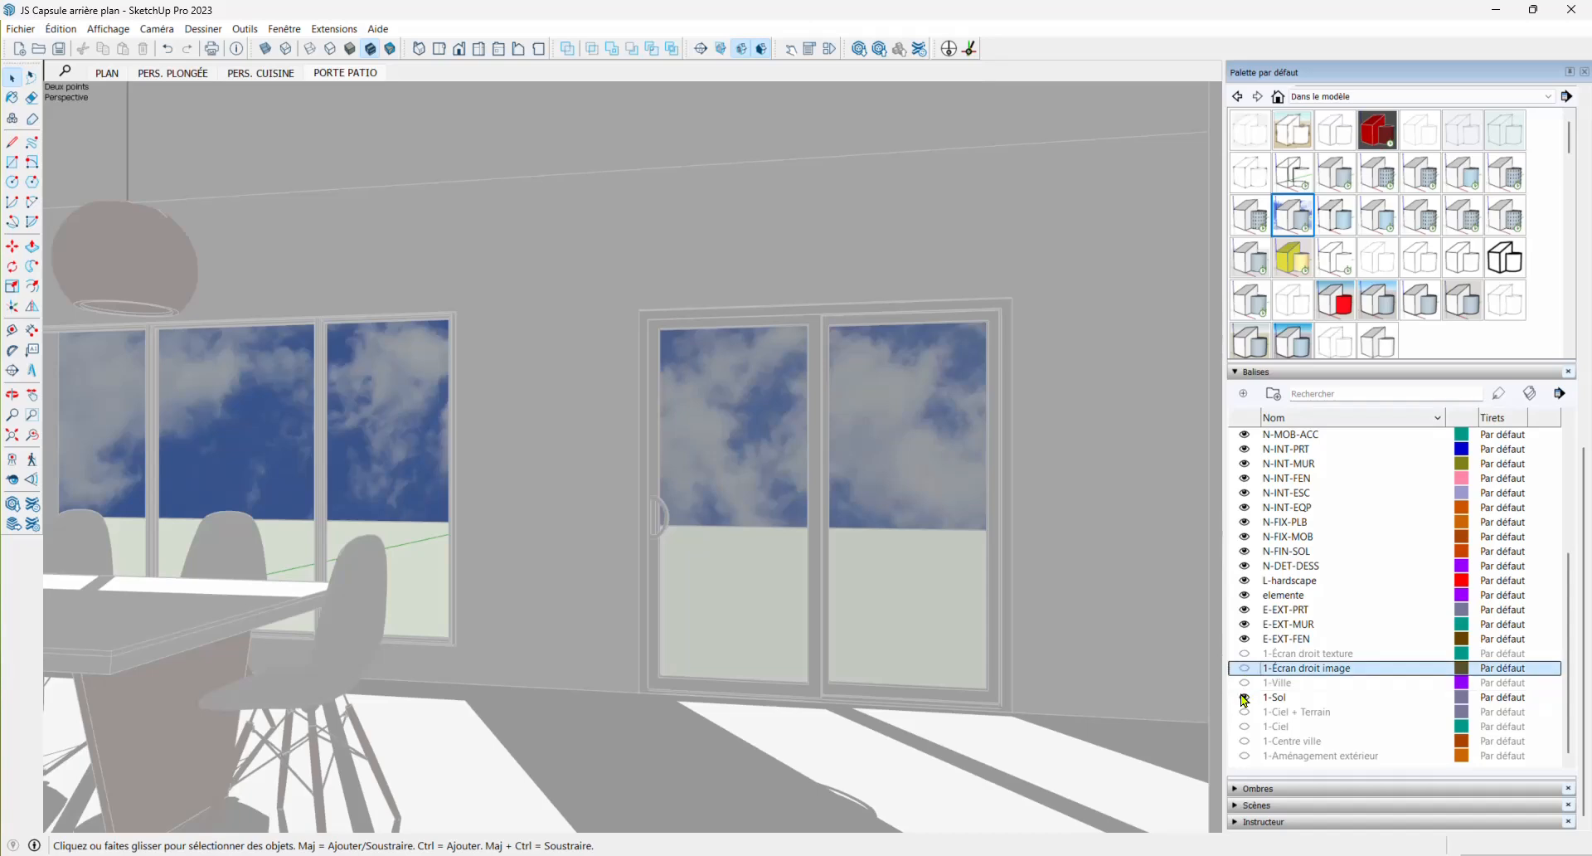
pyautogui.click(1244, 698)
pyautogui.click(1244, 683)
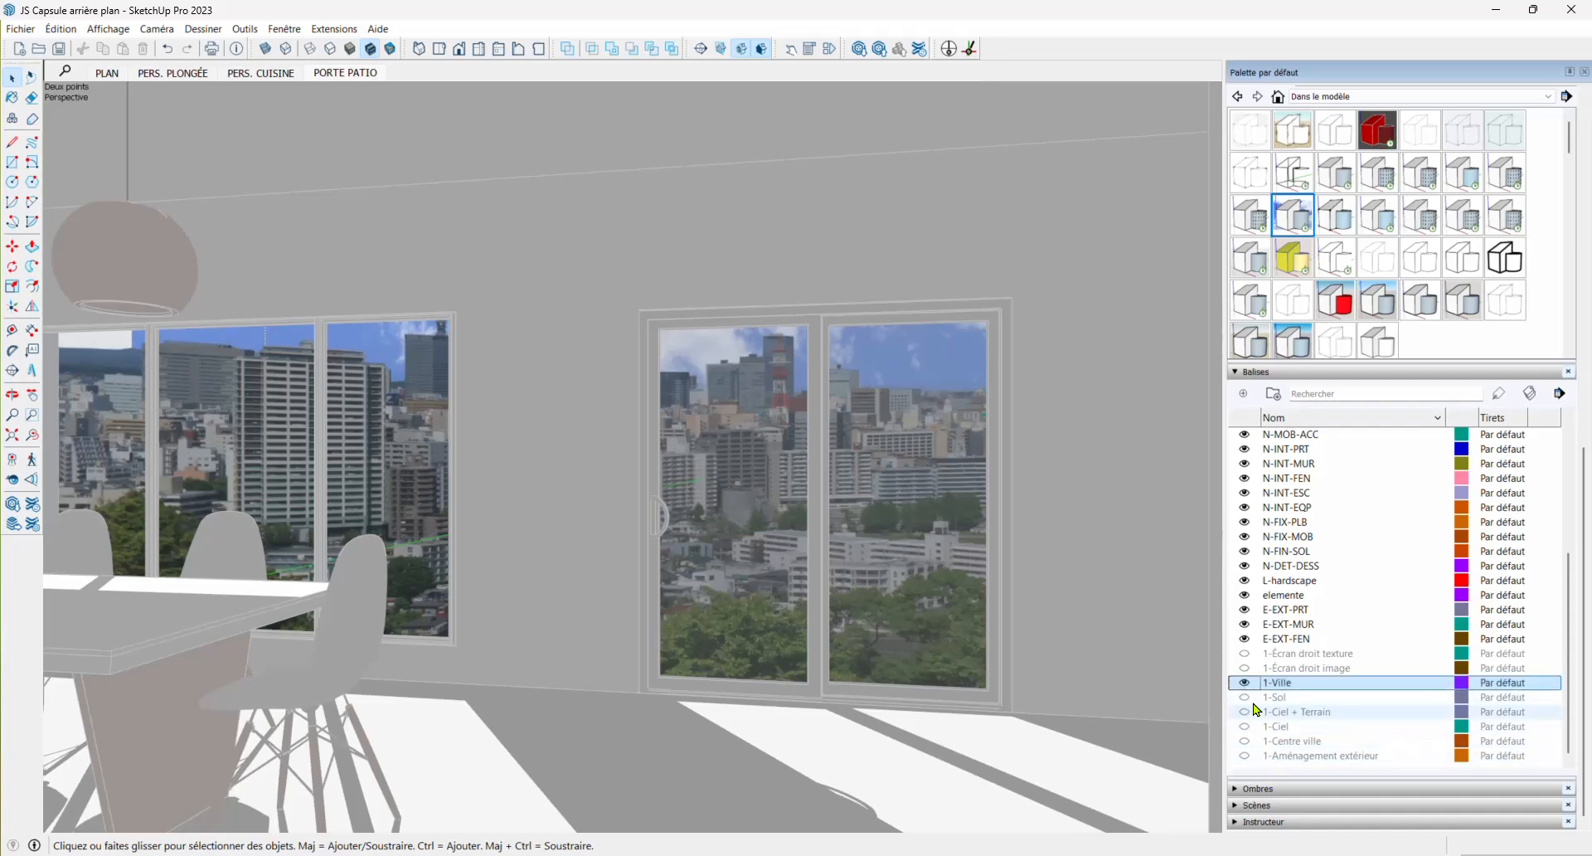
# Try to hide the 1-Ville tag
pyautogui.click(1244, 684)
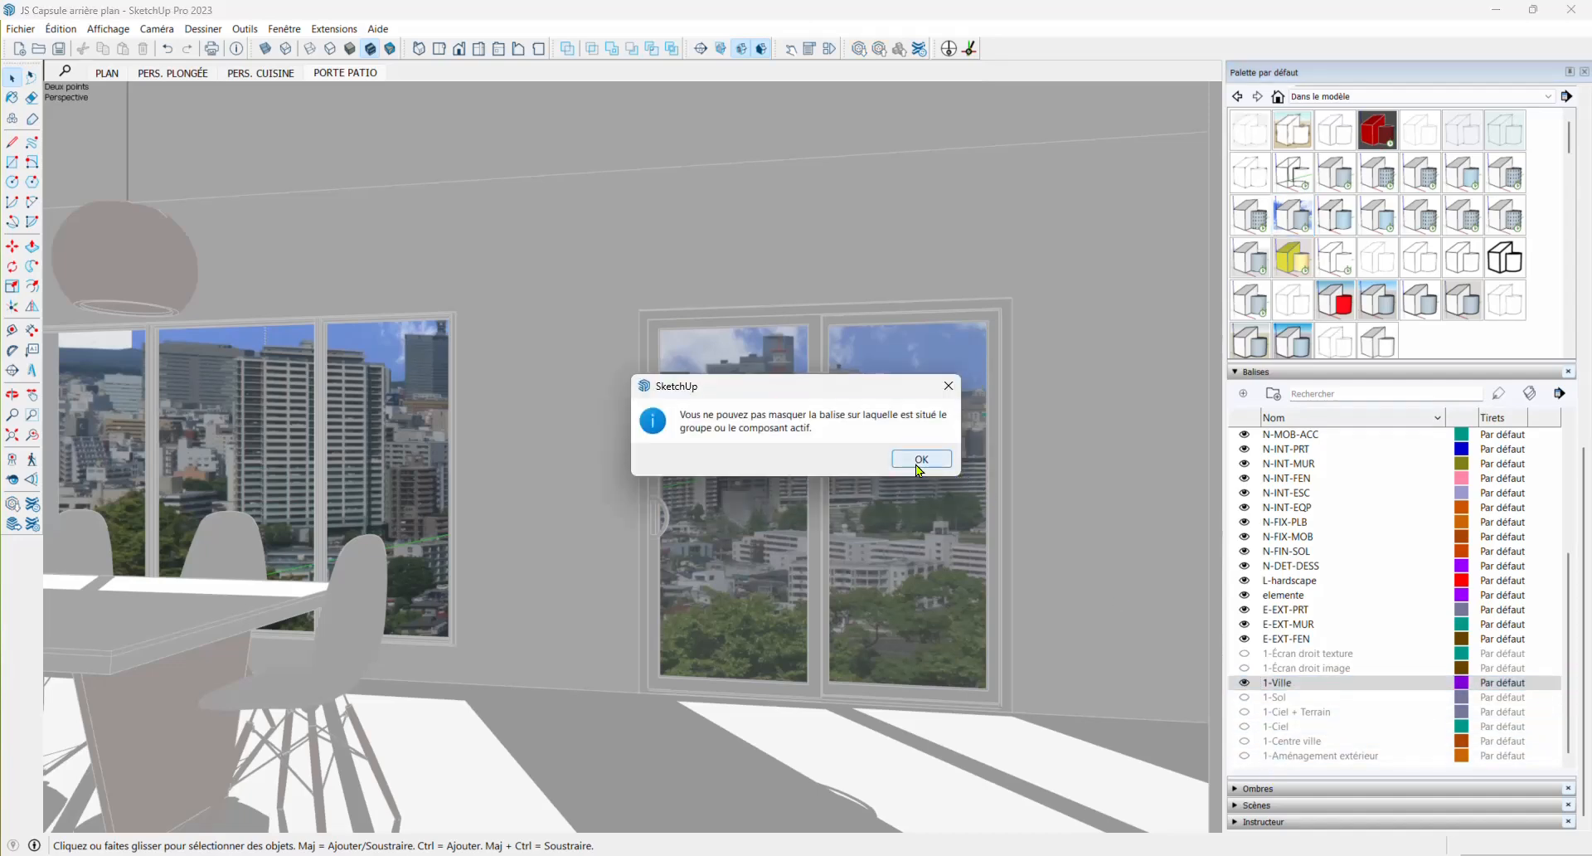
pyautogui.click(922, 459)
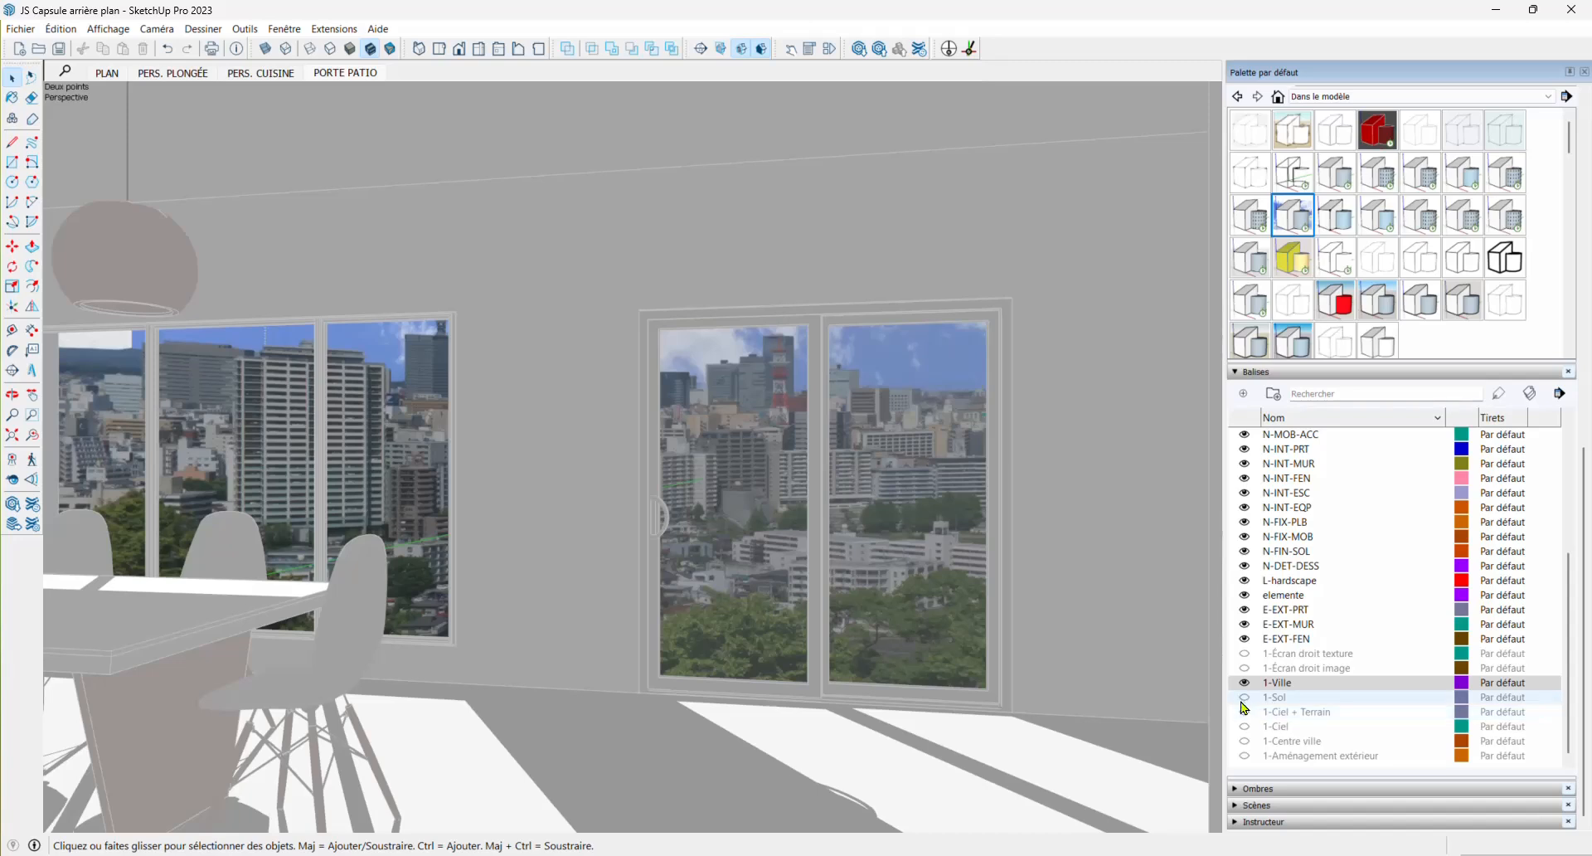
# Show the 1-Sol tag and try to hide the 1-Ville tag while its group is open
pyautogui.click(1244, 699)
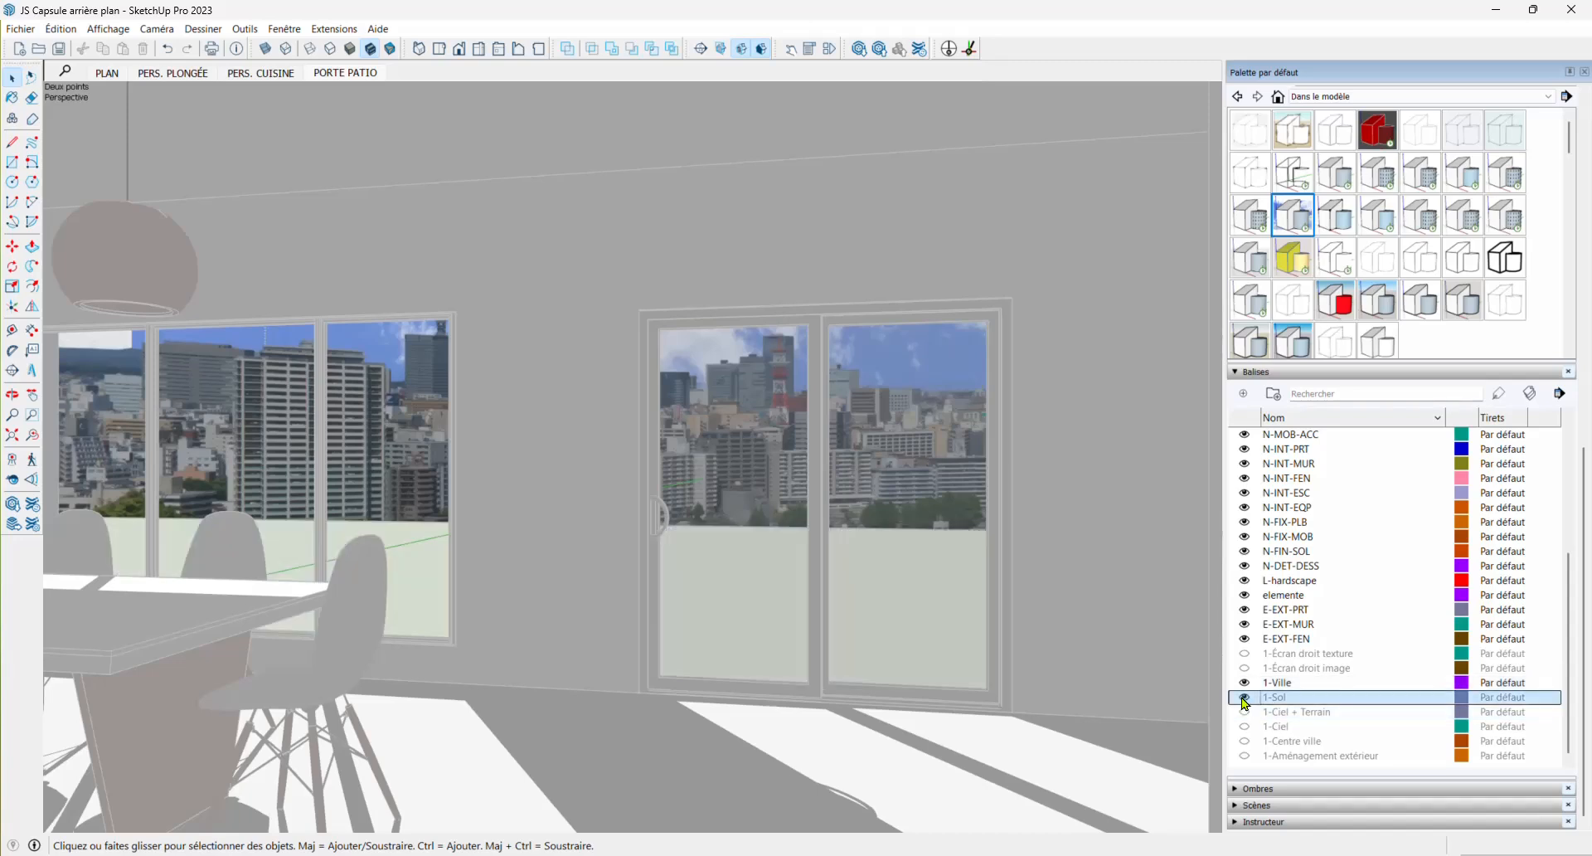
pyautogui.click(1245, 683)
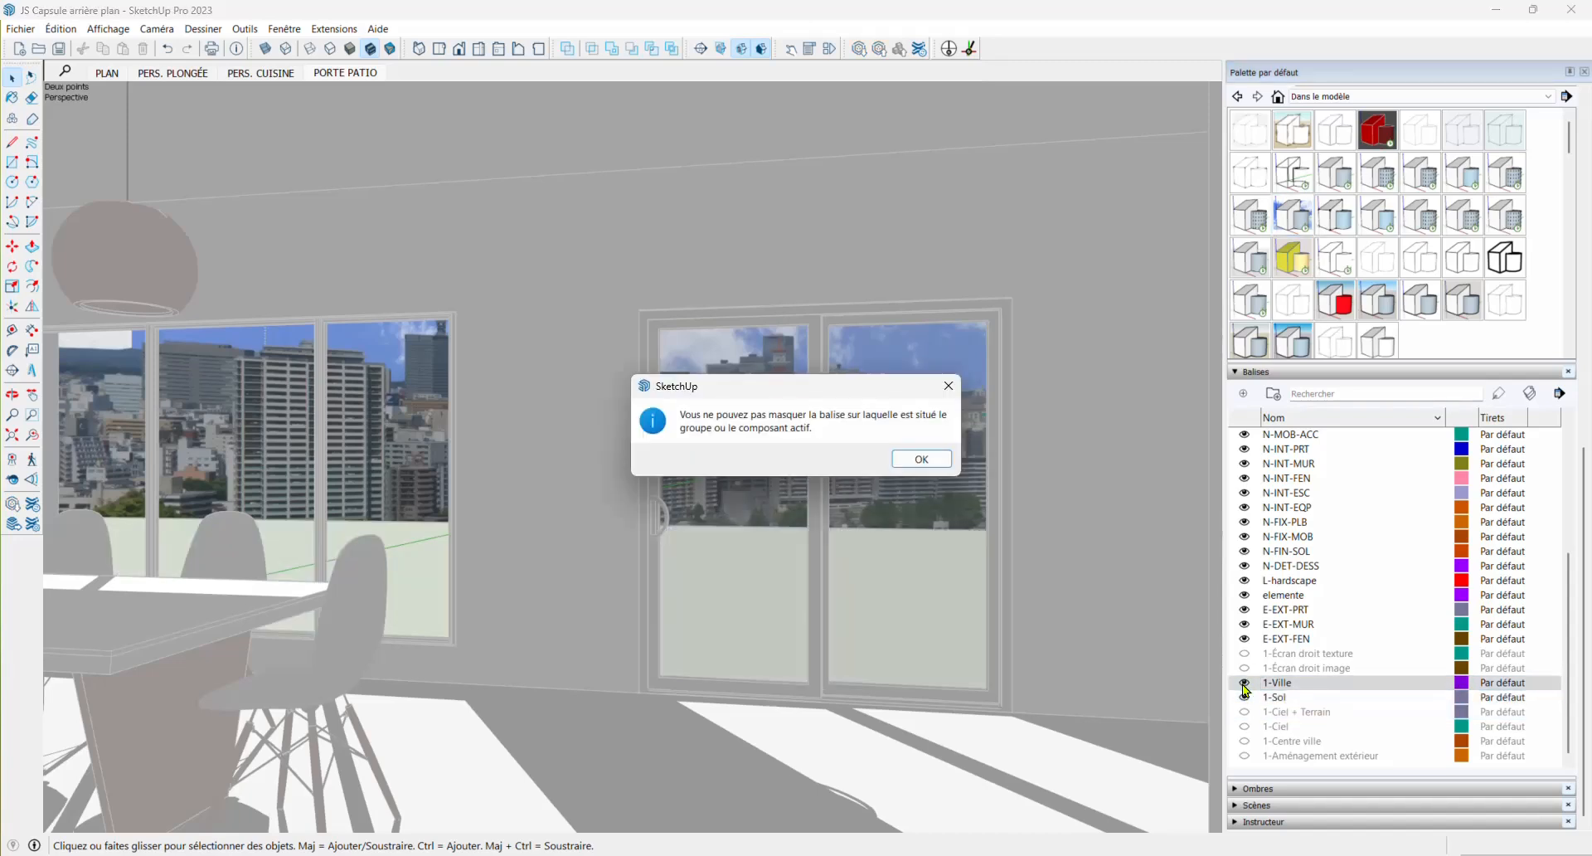
pyautogui.click(930, 461)
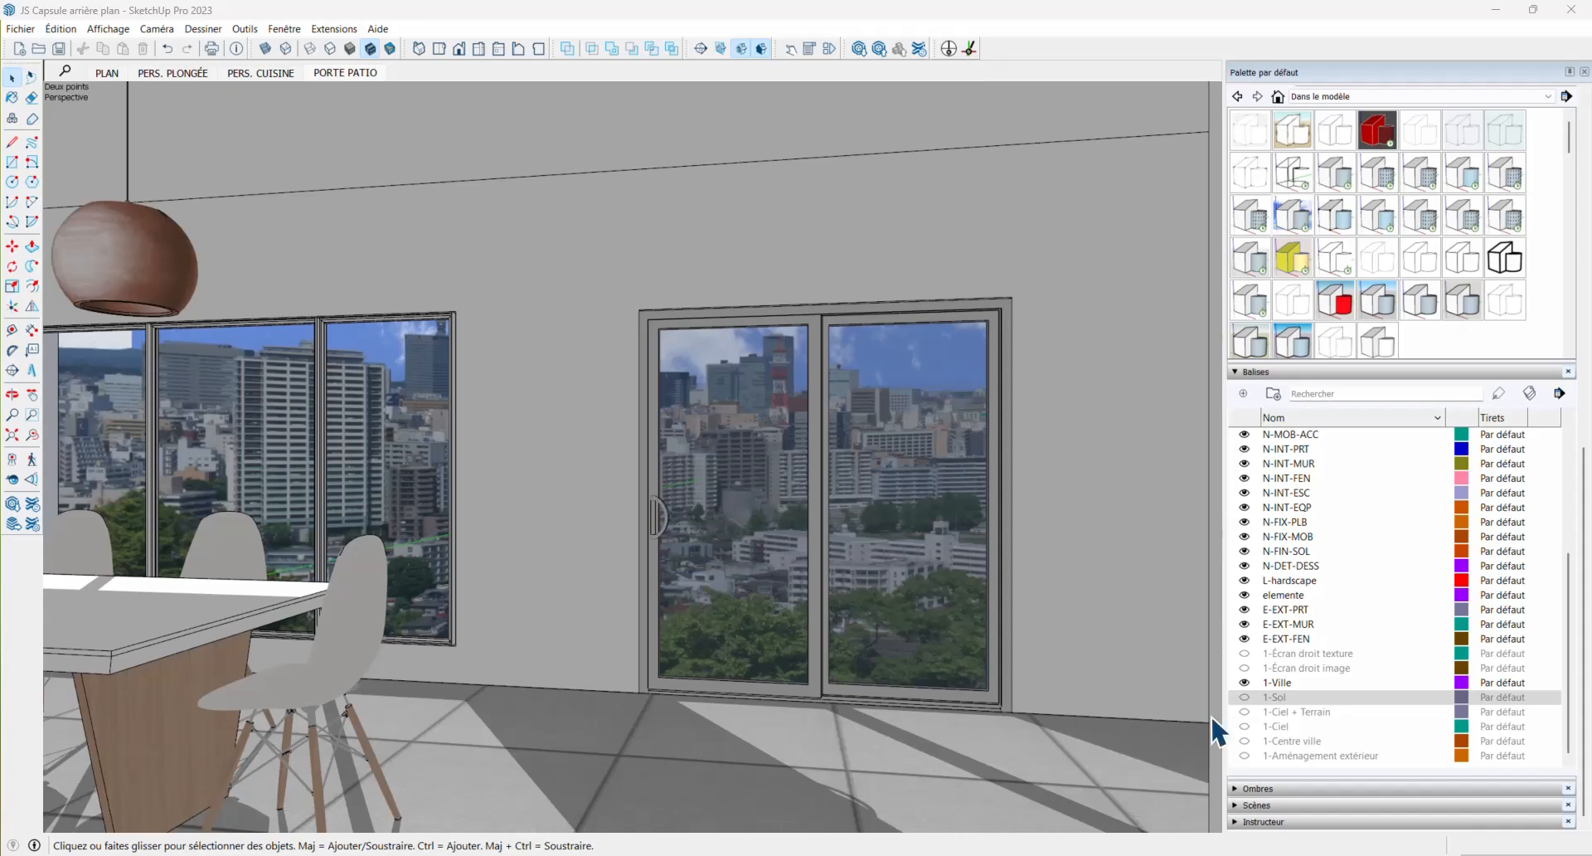
# Show the 1-Sol tag with the city backdrop, and briefly switch the 1-Aménagement extérieur tag on and off to preview the landscaping
pyautogui.click(1247, 701)
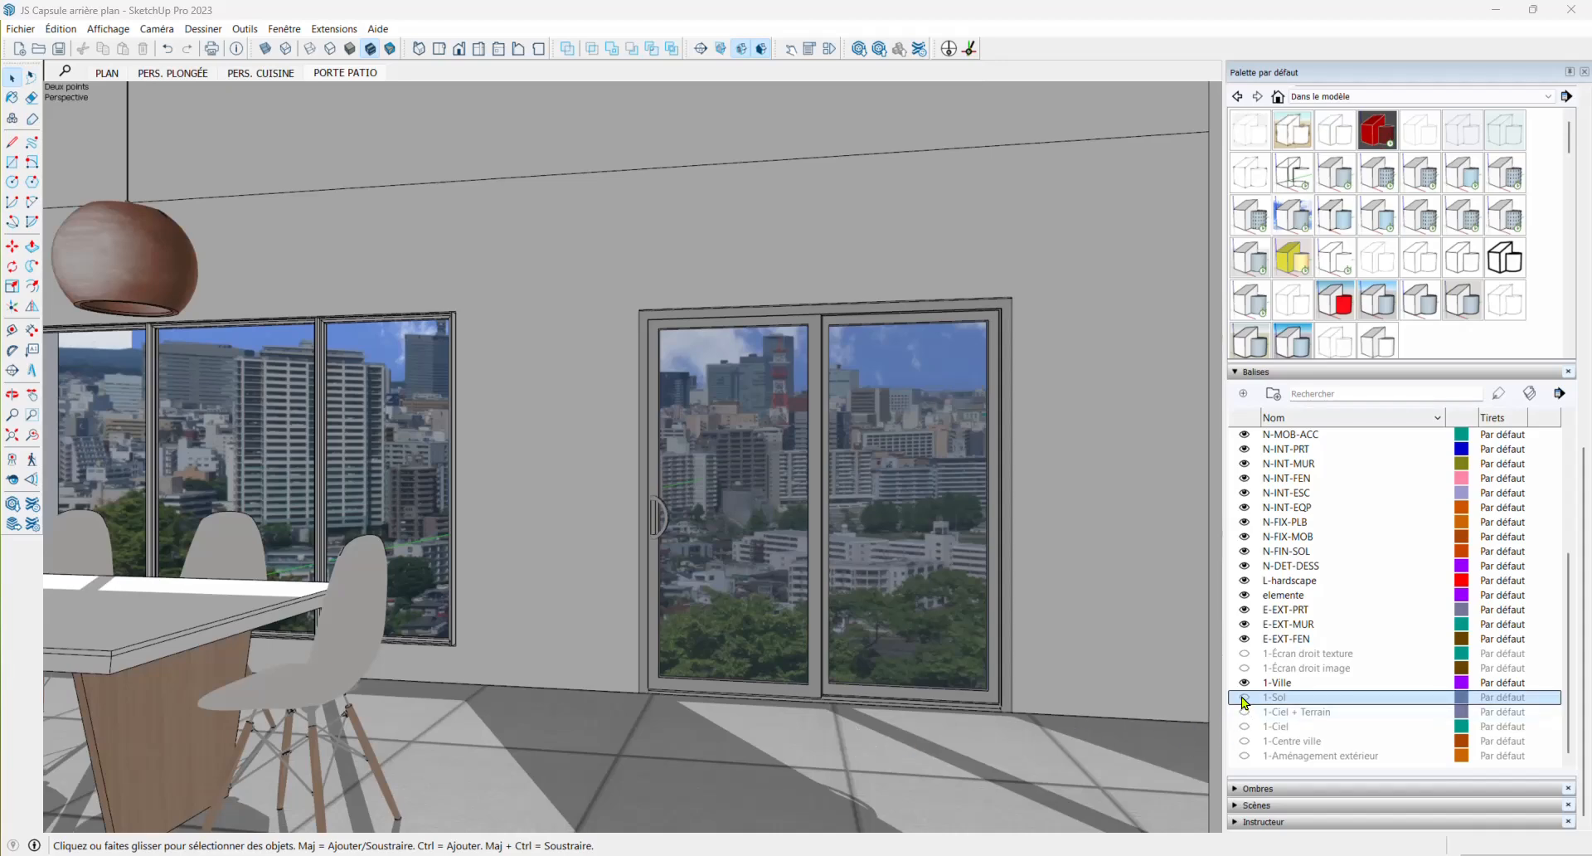
pyautogui.click(1244, 698)
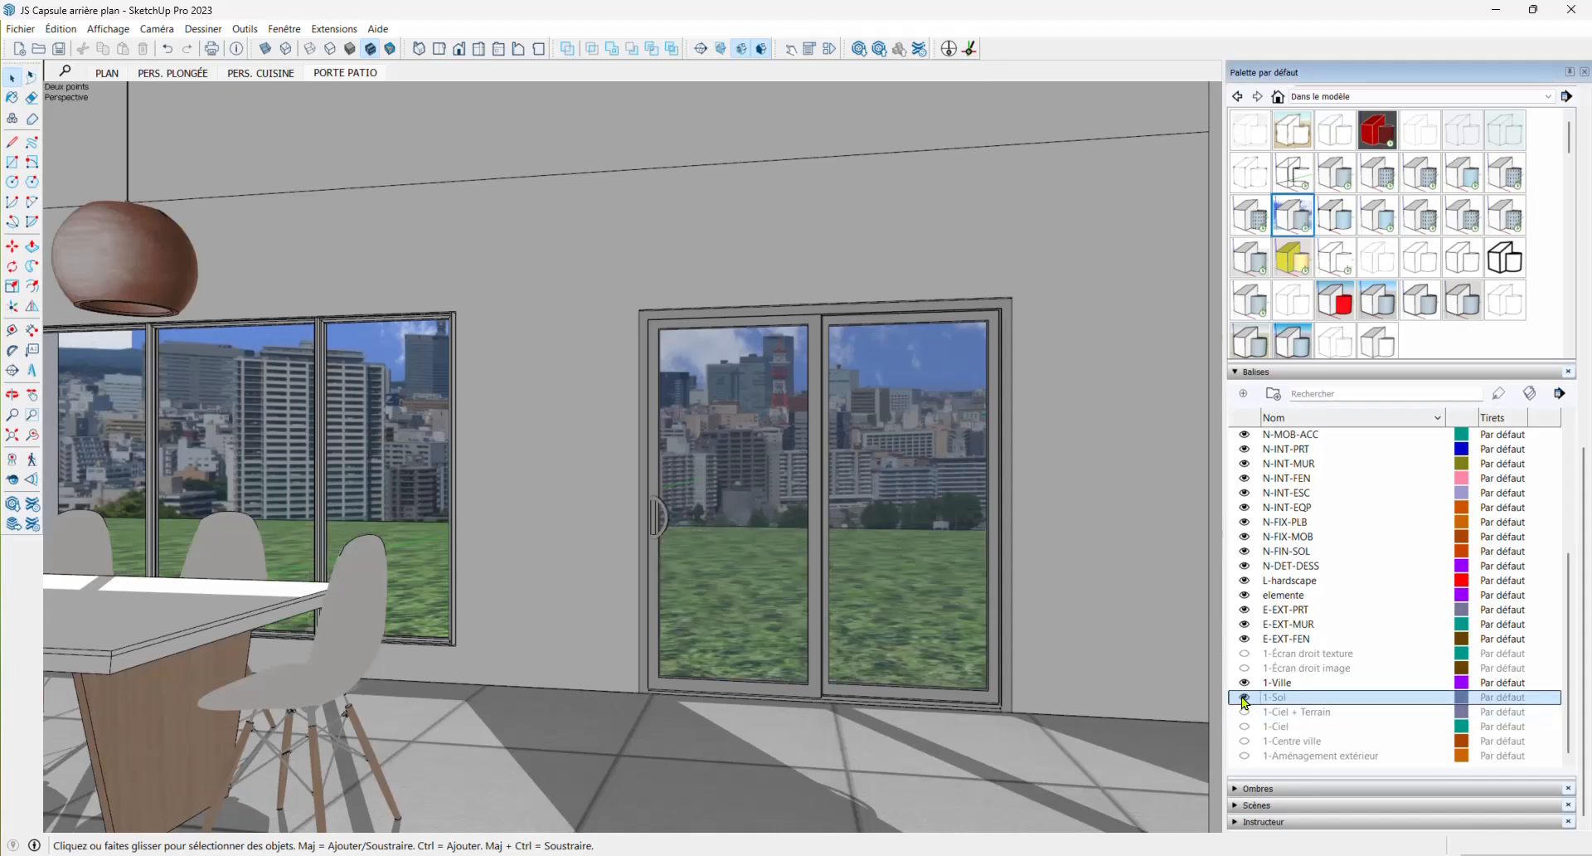
pyautogui.click(1245, 756)
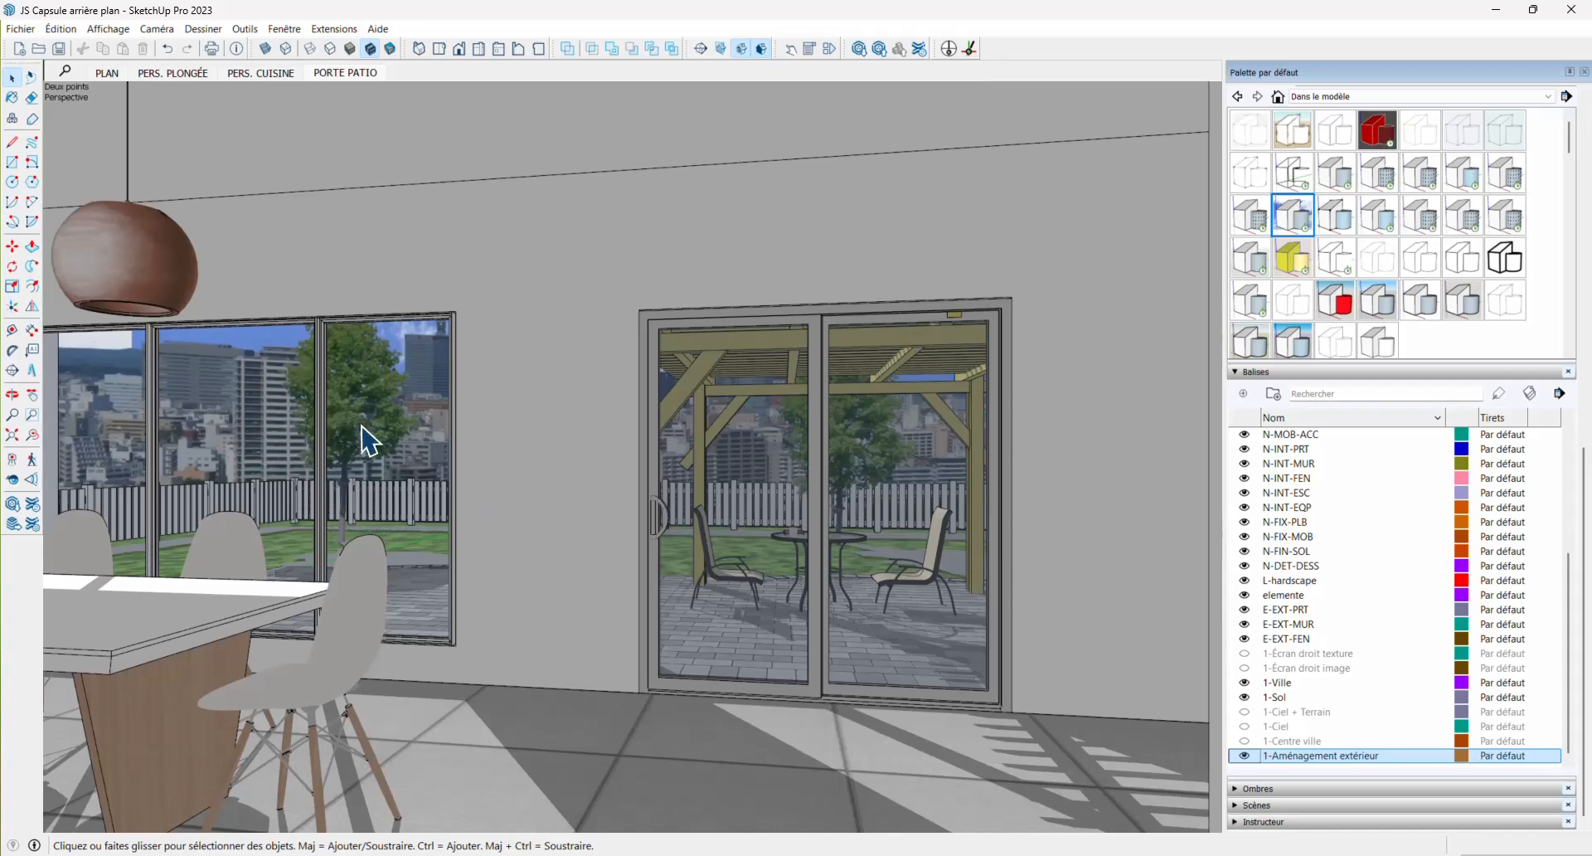
pyautogui.click(1244, 755)
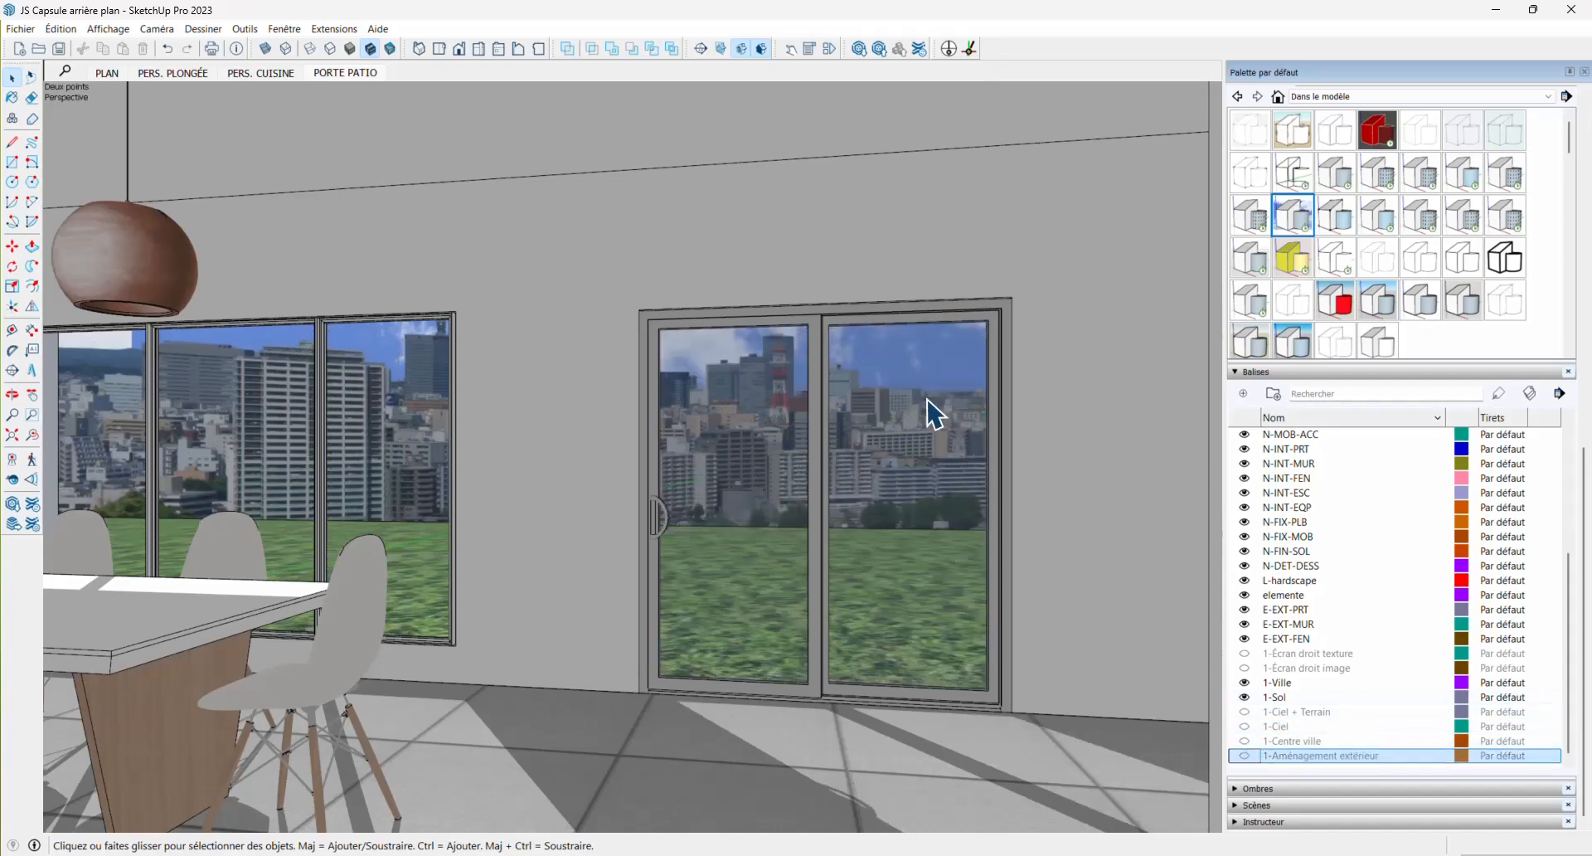
# Outside the building, hide the 1-Sol and 1-Ville tags and show the 1-Ciel + Terrain tag
pyautogui.moveTo(931, 401); pyautogui.dragTo(999, 462, button='middle')
pyautogui.scroll(-8, 934, 403)
pyautogui.moveTo(703, 433); pyautogui.dragTo(823, 539, button='middle')
pyautogui.scroll(-12, 862, 522)
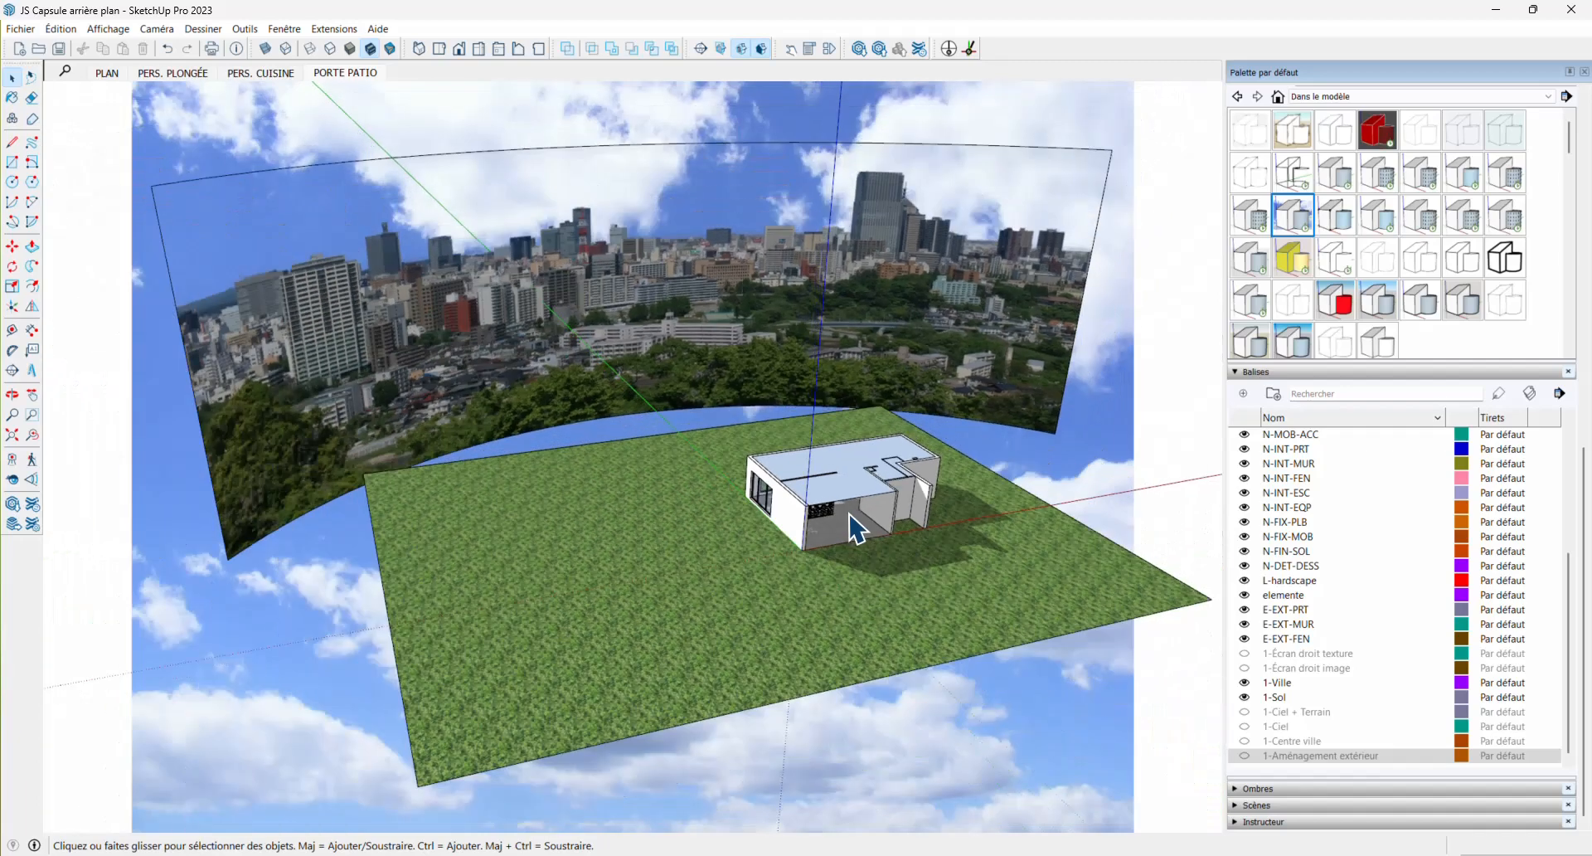
pyautogui.click(1244, 697)
pyautogui.click(1244, 682)
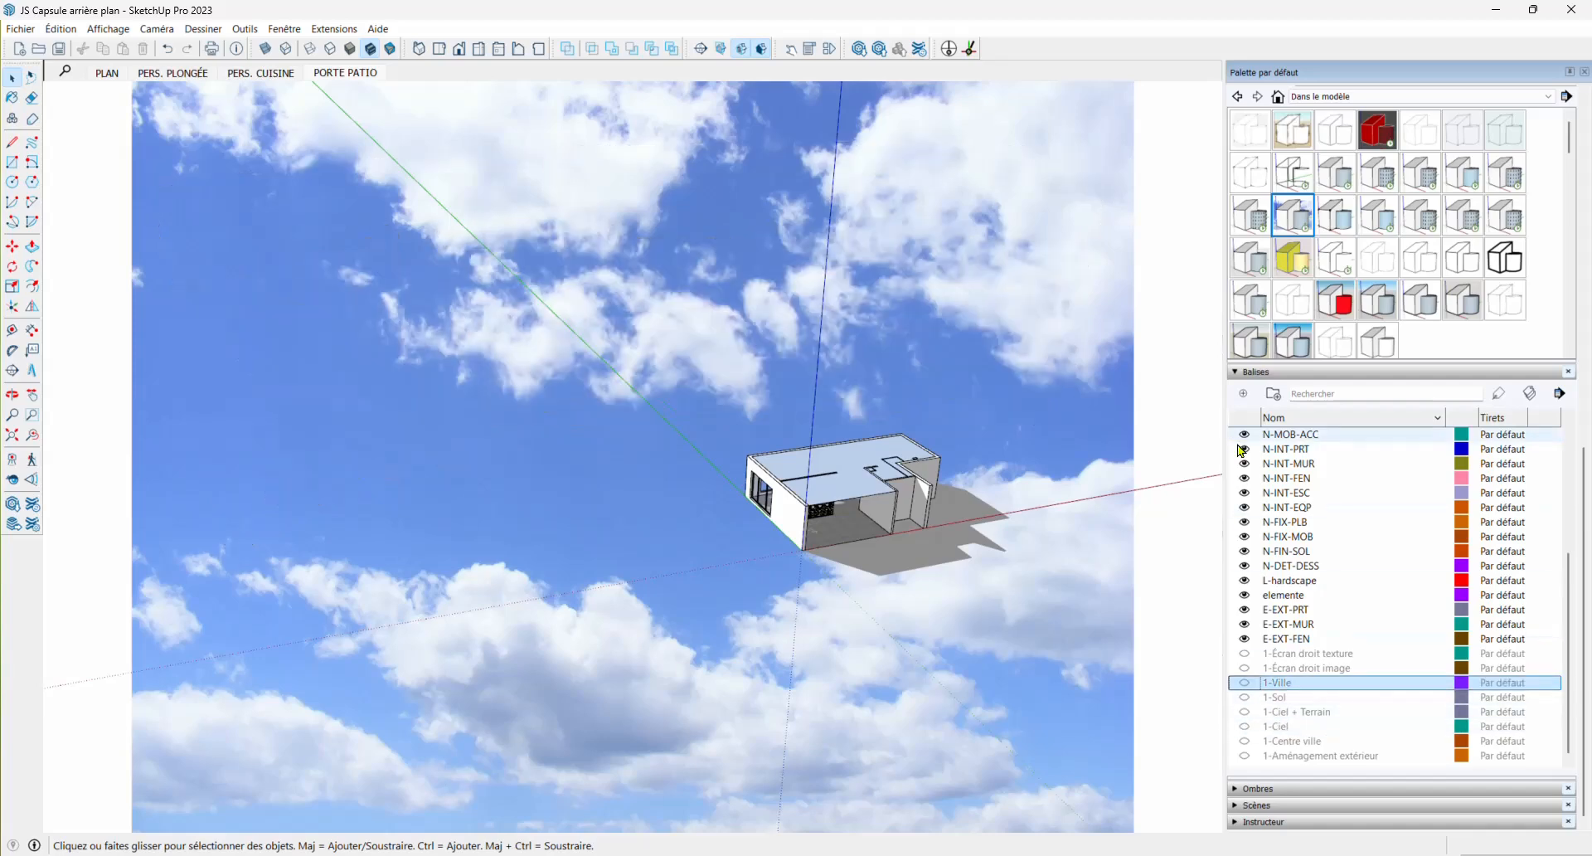
pyautogui.click(1242, 711)
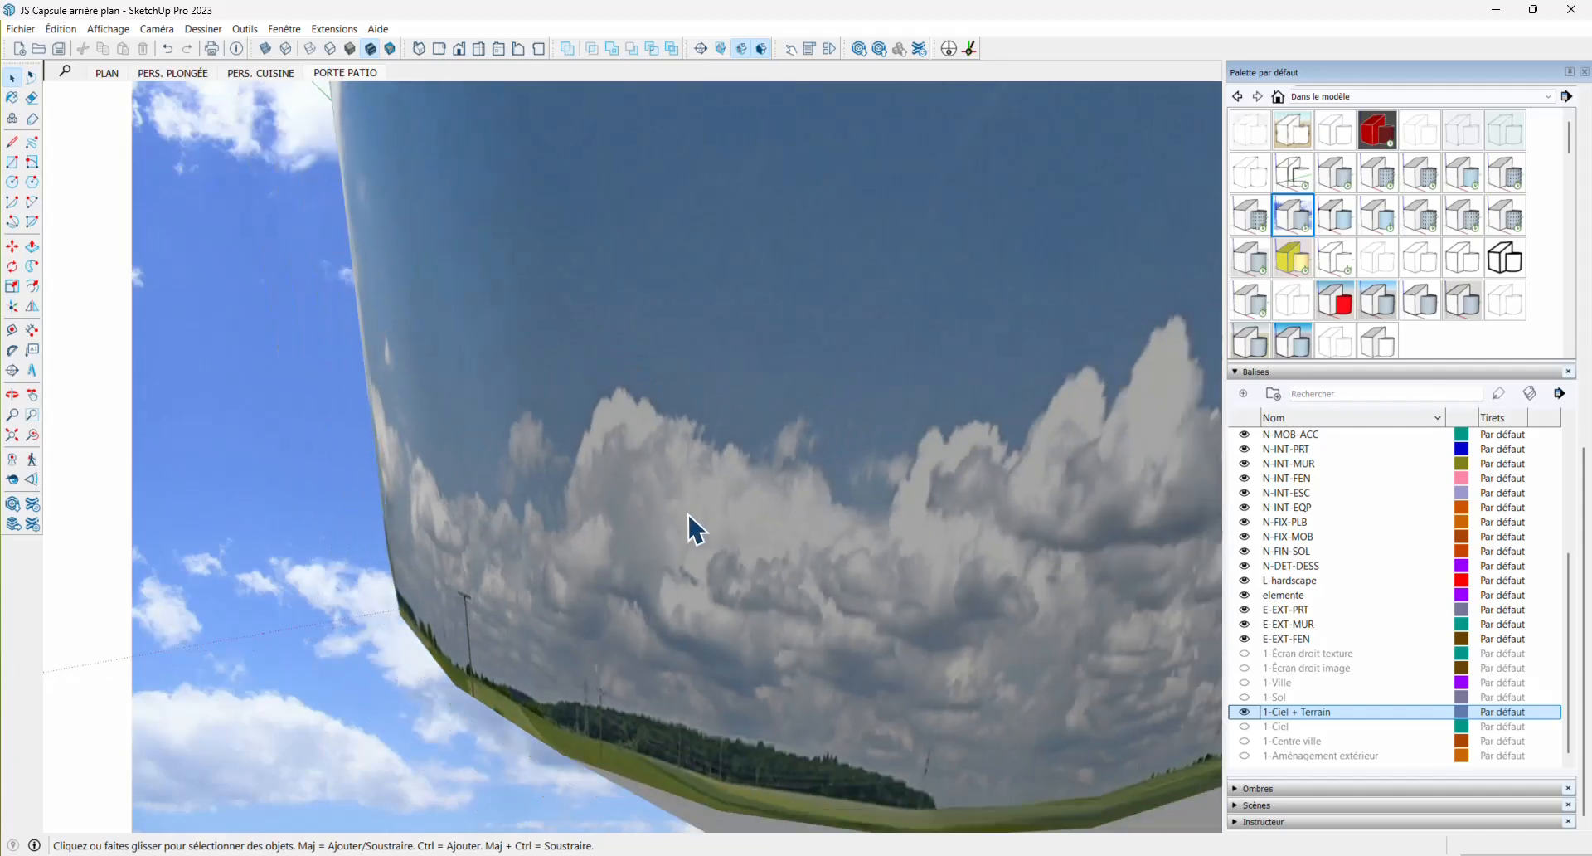
# Open the cylindrical sky and terrain group and turn off shadow casting for the nested group inside it
pyautogui.moveTo(680, 547); pyautogui.dragTo(235, 135, button='middle')
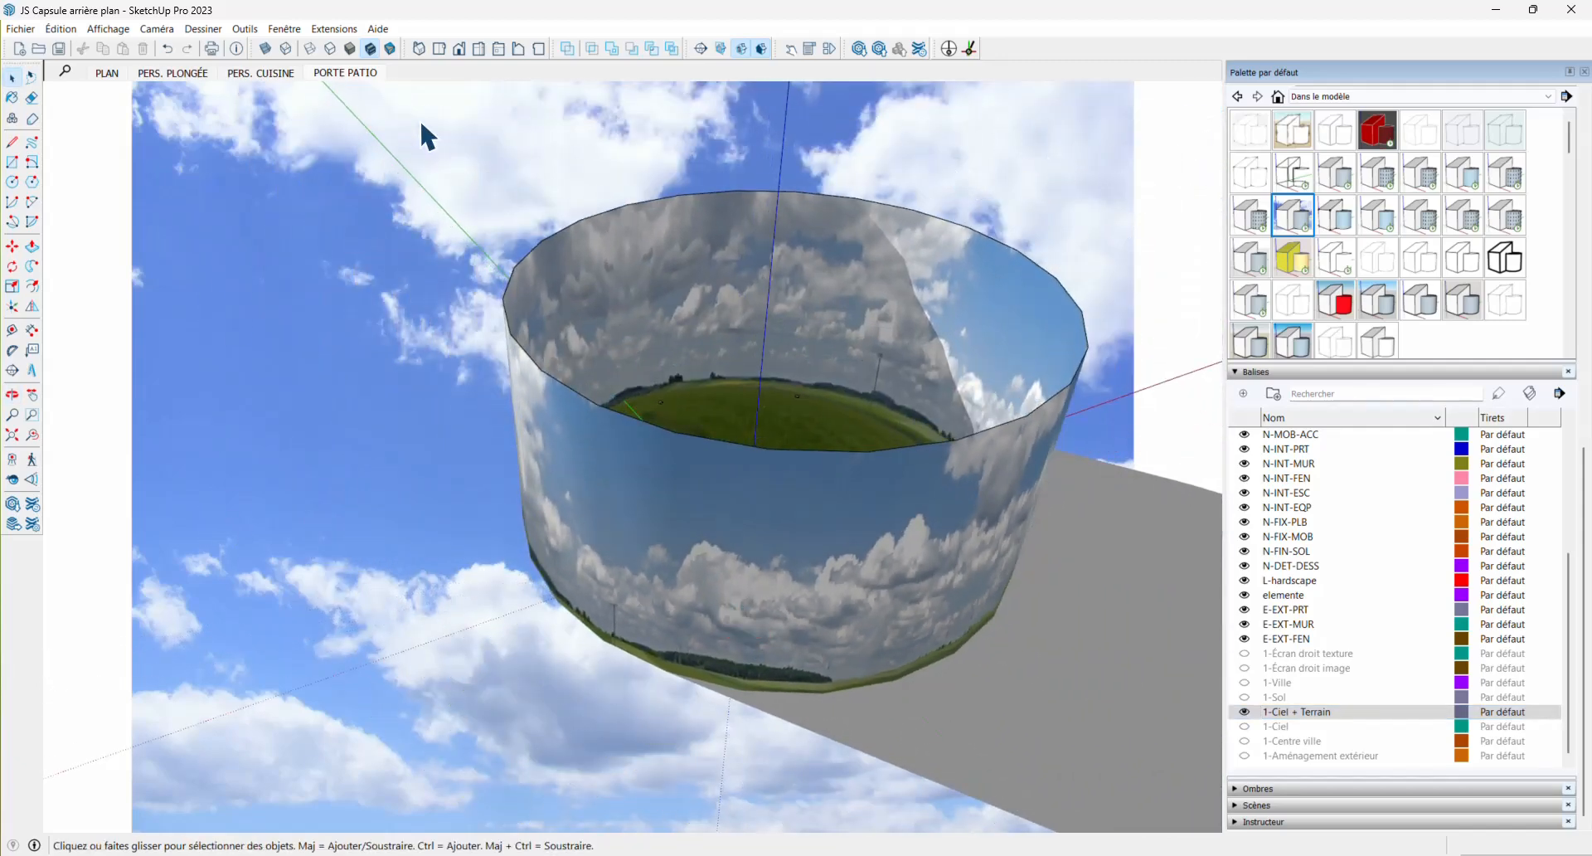
pyautogui.moveTo(725, 505); pyautogui.dragTo(821, 642, button='middle')
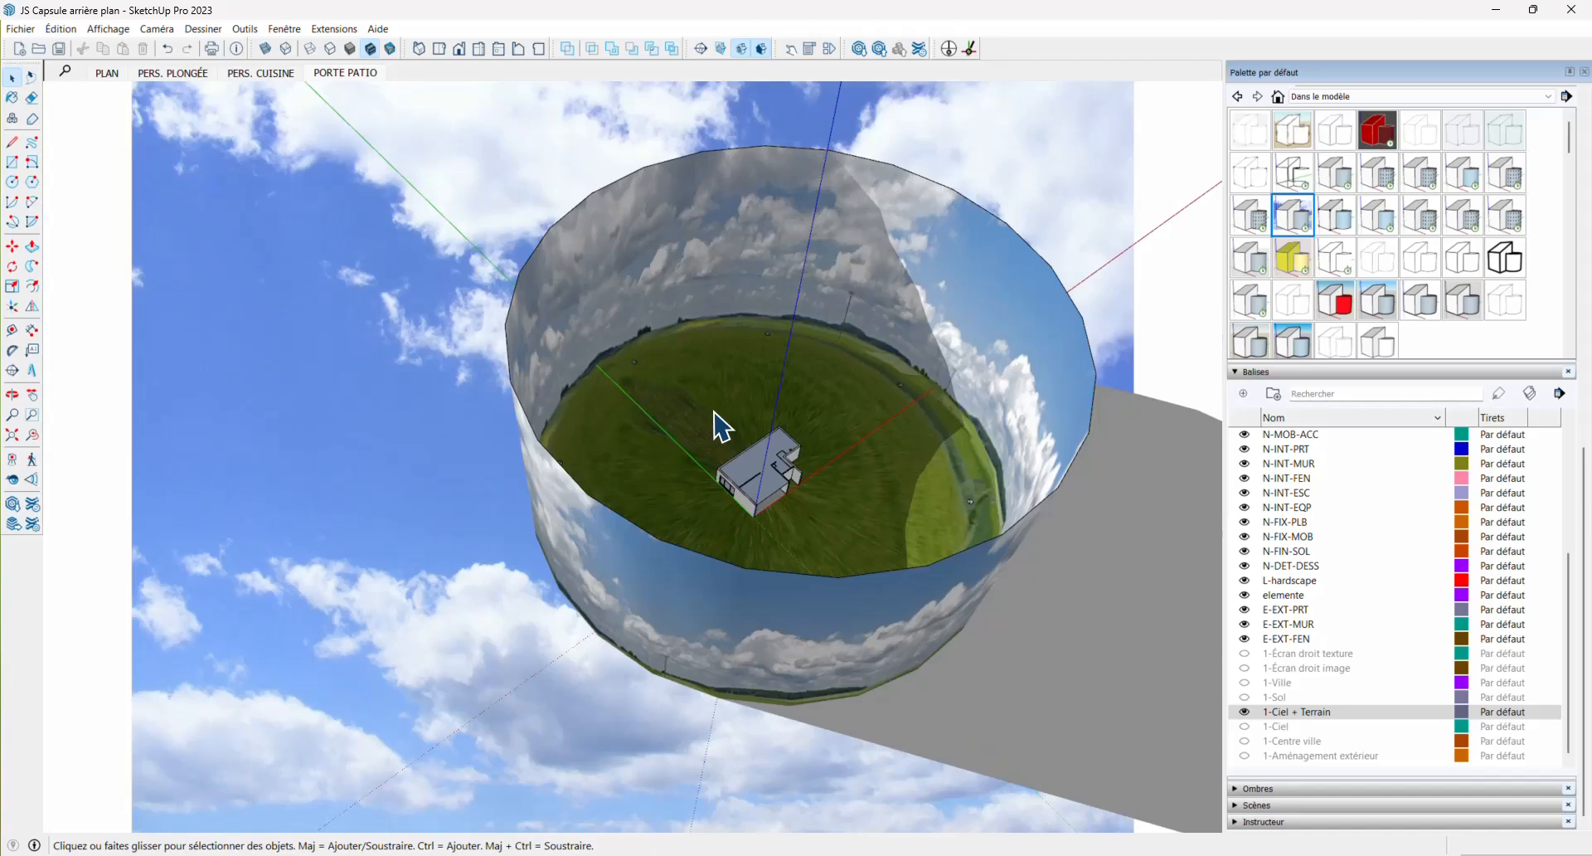
pyautogui.scroll(-3, 906, 444)
pyautogui.moveTo(906, 444); pyautogui.dragTo(979, 316, button='middle')
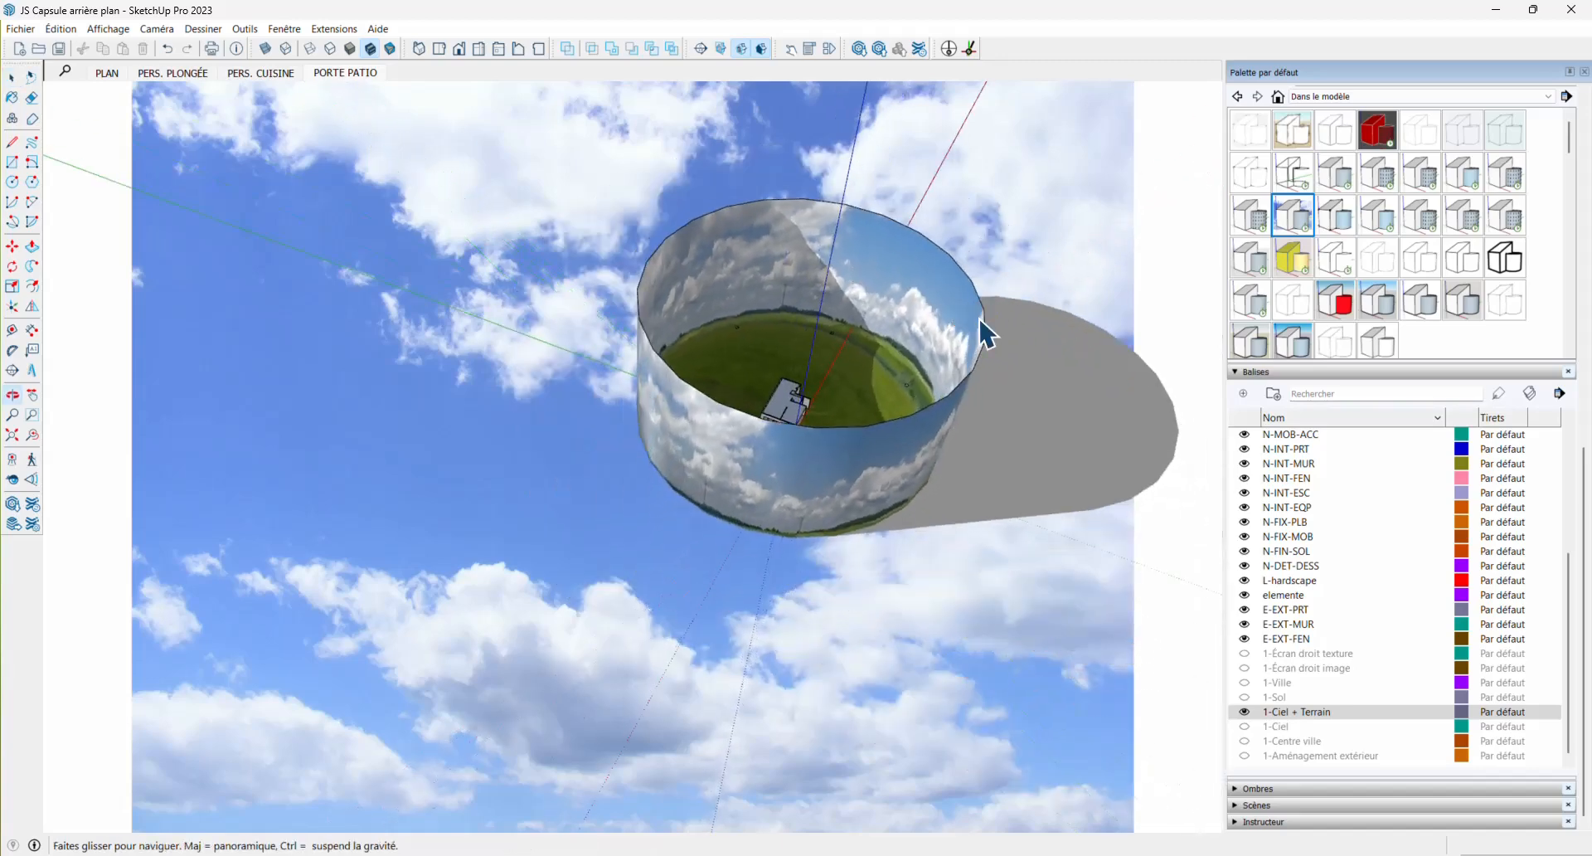
pyautogui.click(887, 265)
pyautogui.doubleClick(886, 262)
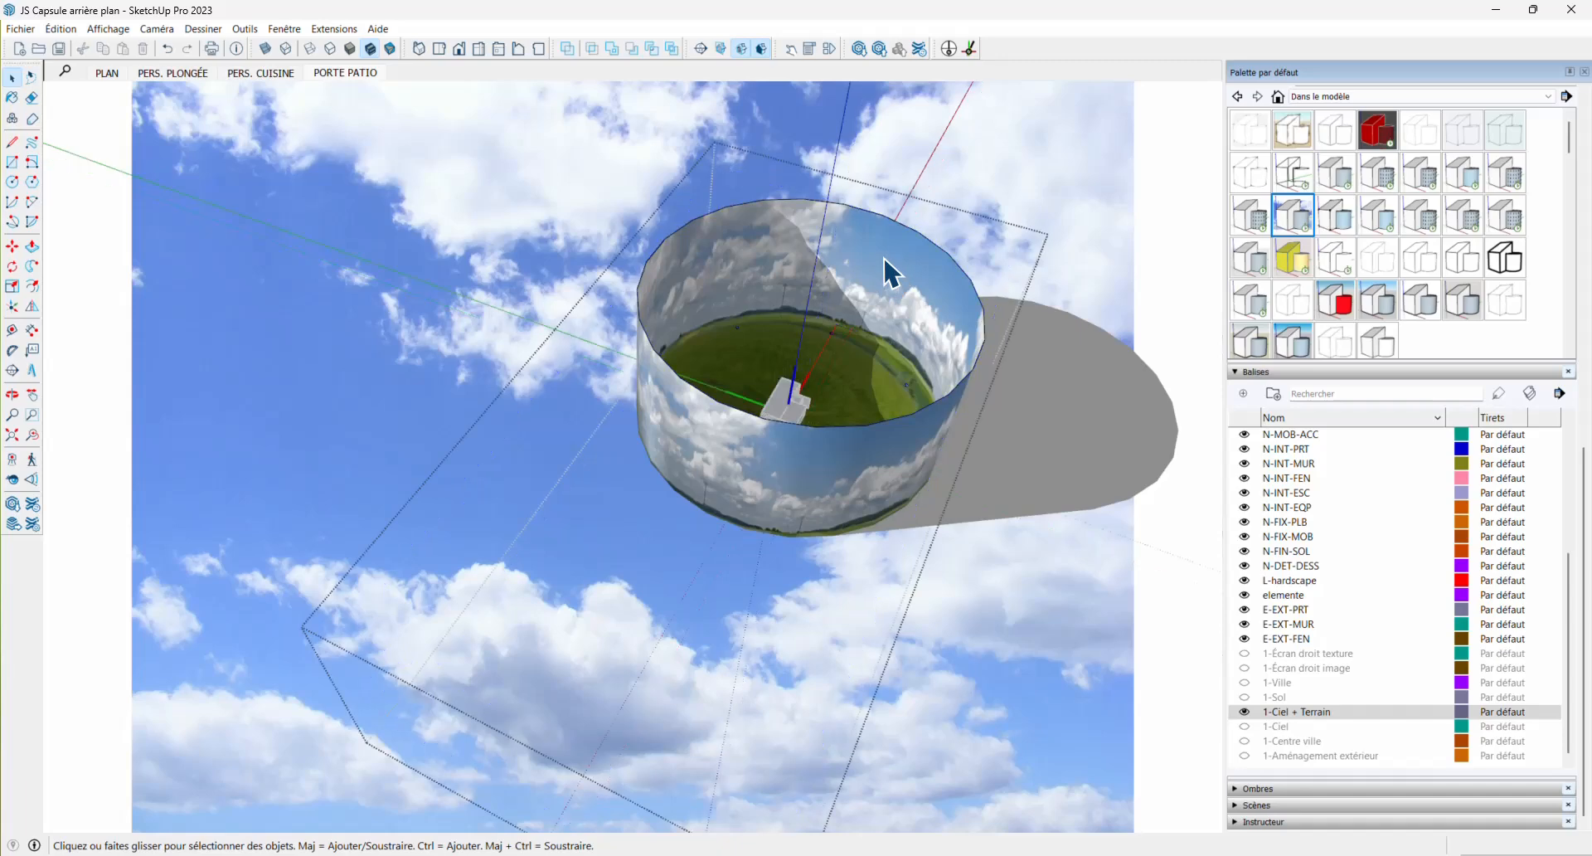
pyautogui.click(885, 260)
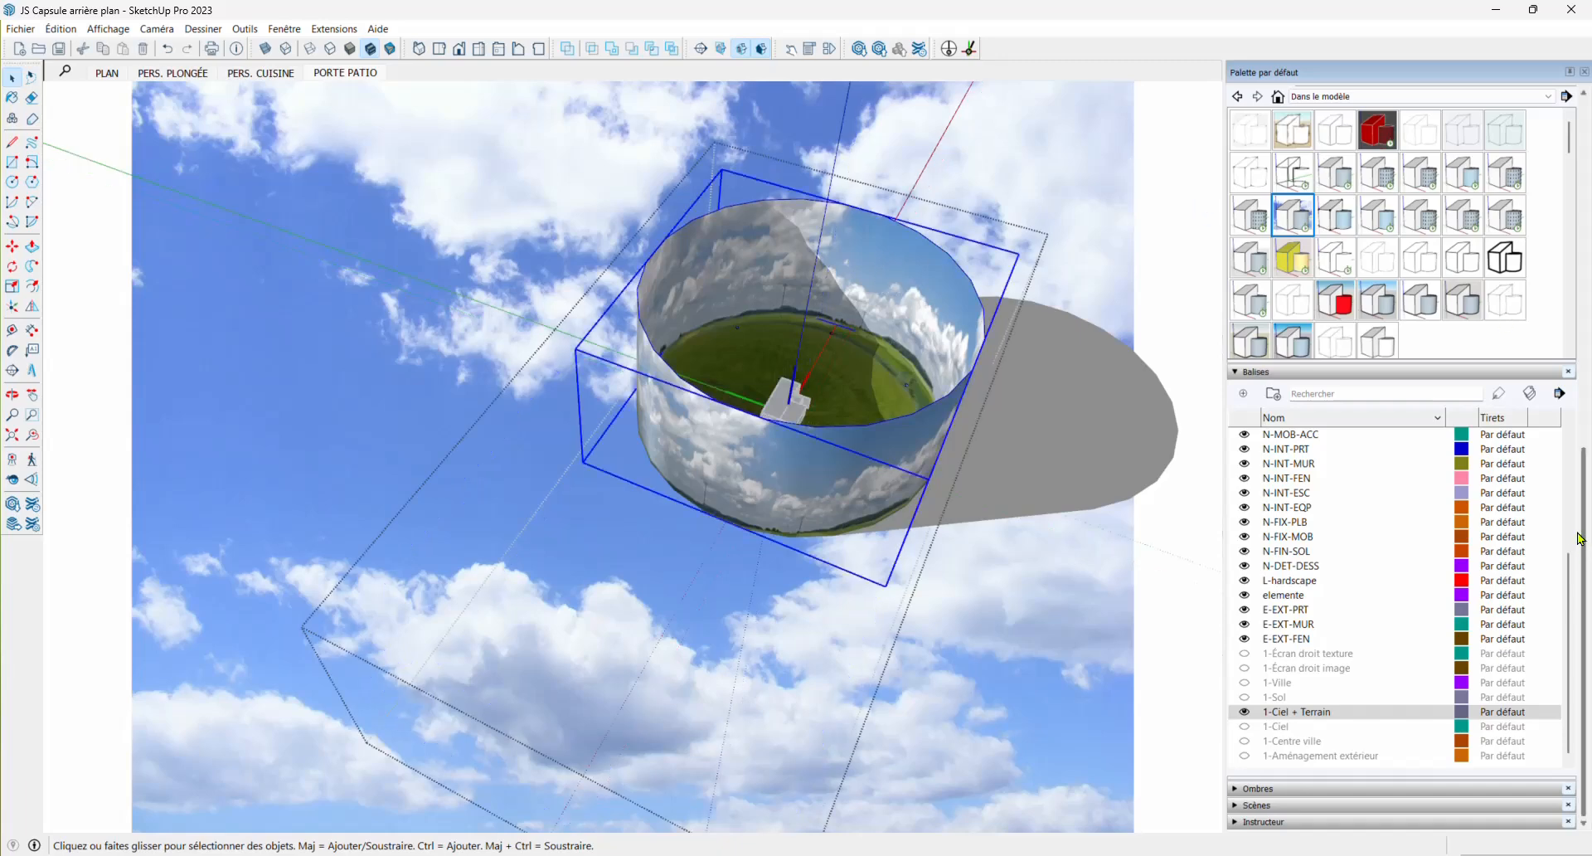
pyautogui.moveTo(1583, 531); pyautogui.dragTo(1542, 172)
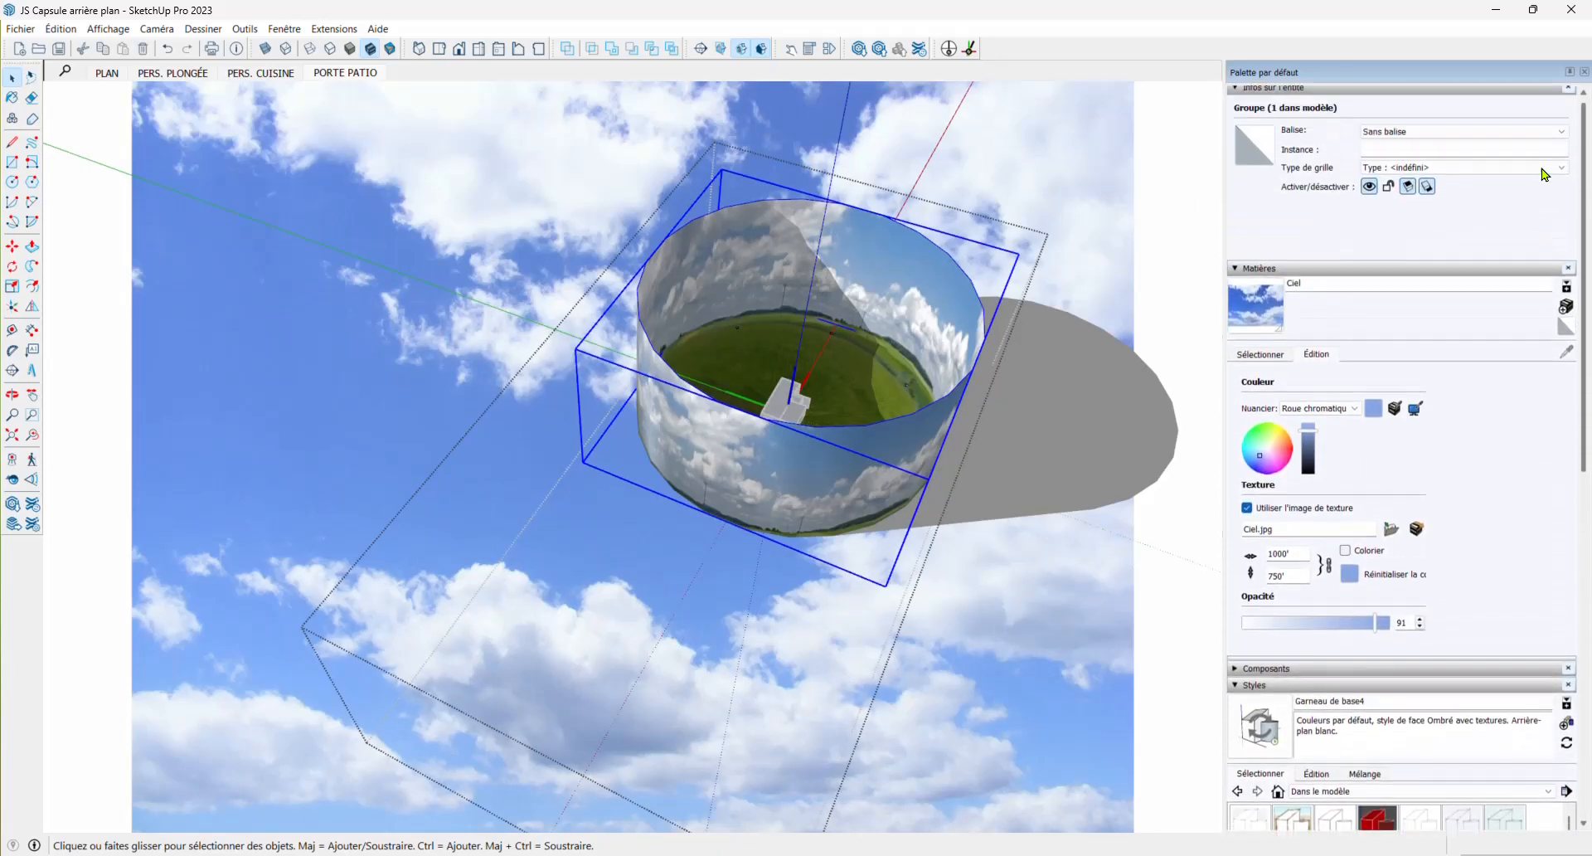
pyautogui.click(1427, 194)
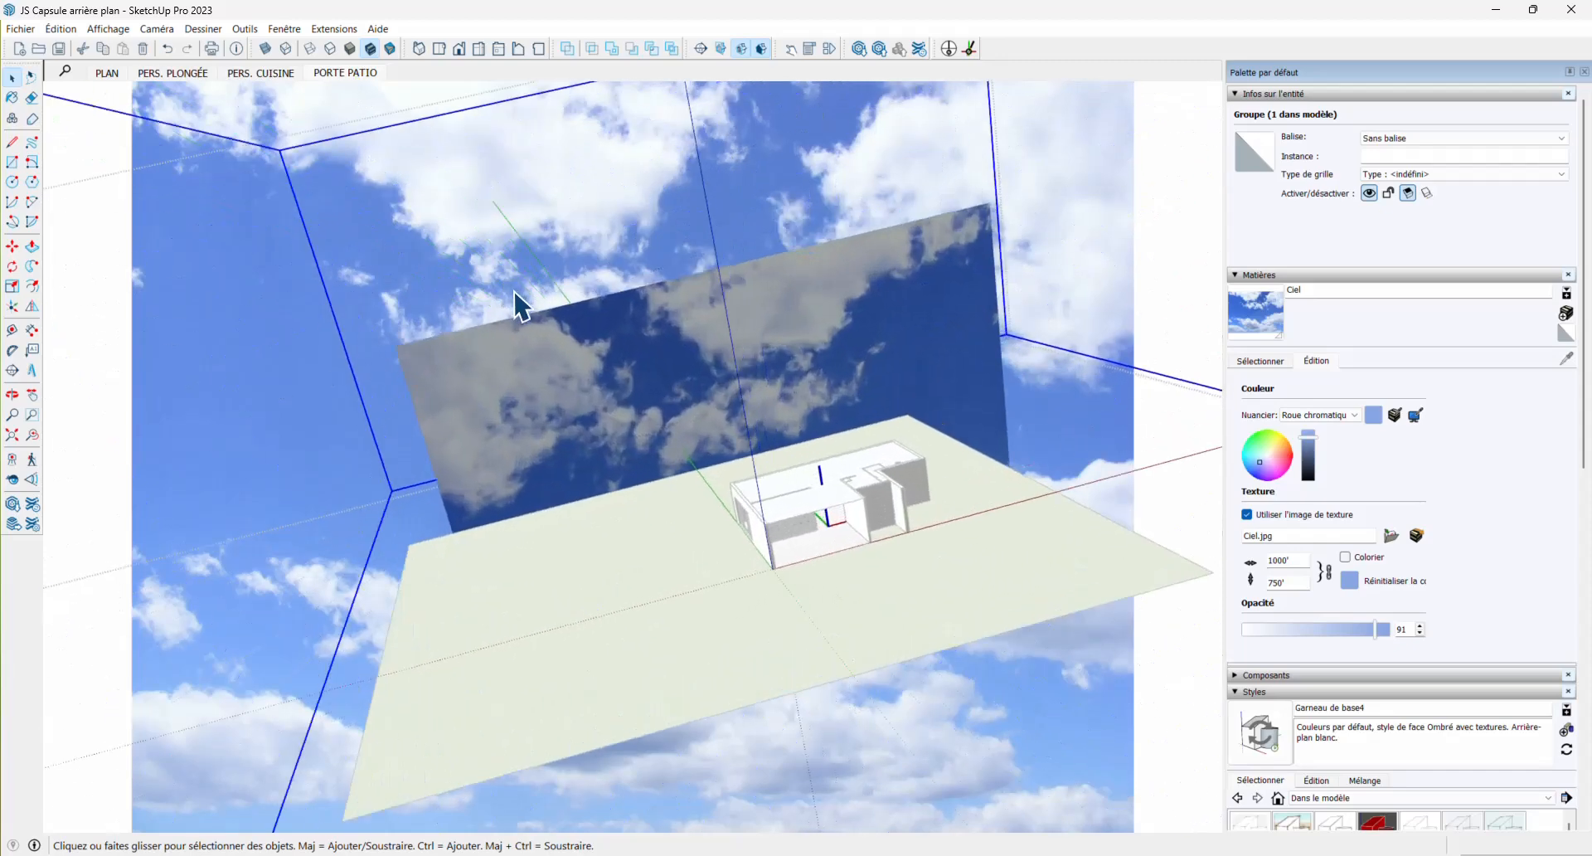
# Hide the 1-Sol and 1-Écran droit image tags and delete the Filigrane1 watermark from the style
pyautogui.scroll(-10, 1364, 755)
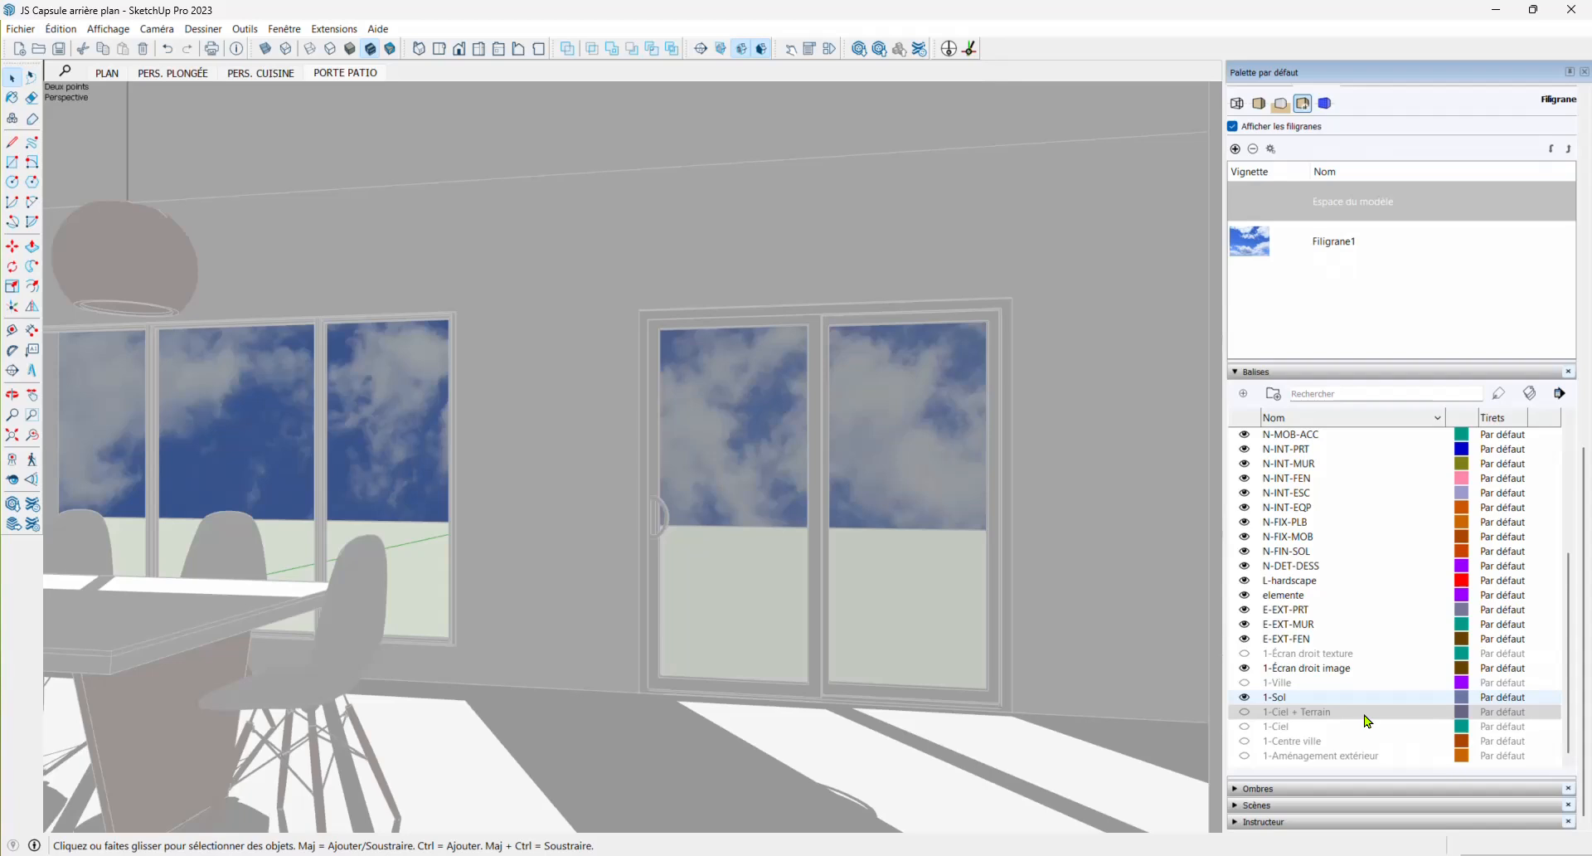
pyautogui.click(1243, 696)
pyautogui.click(1243, 667)
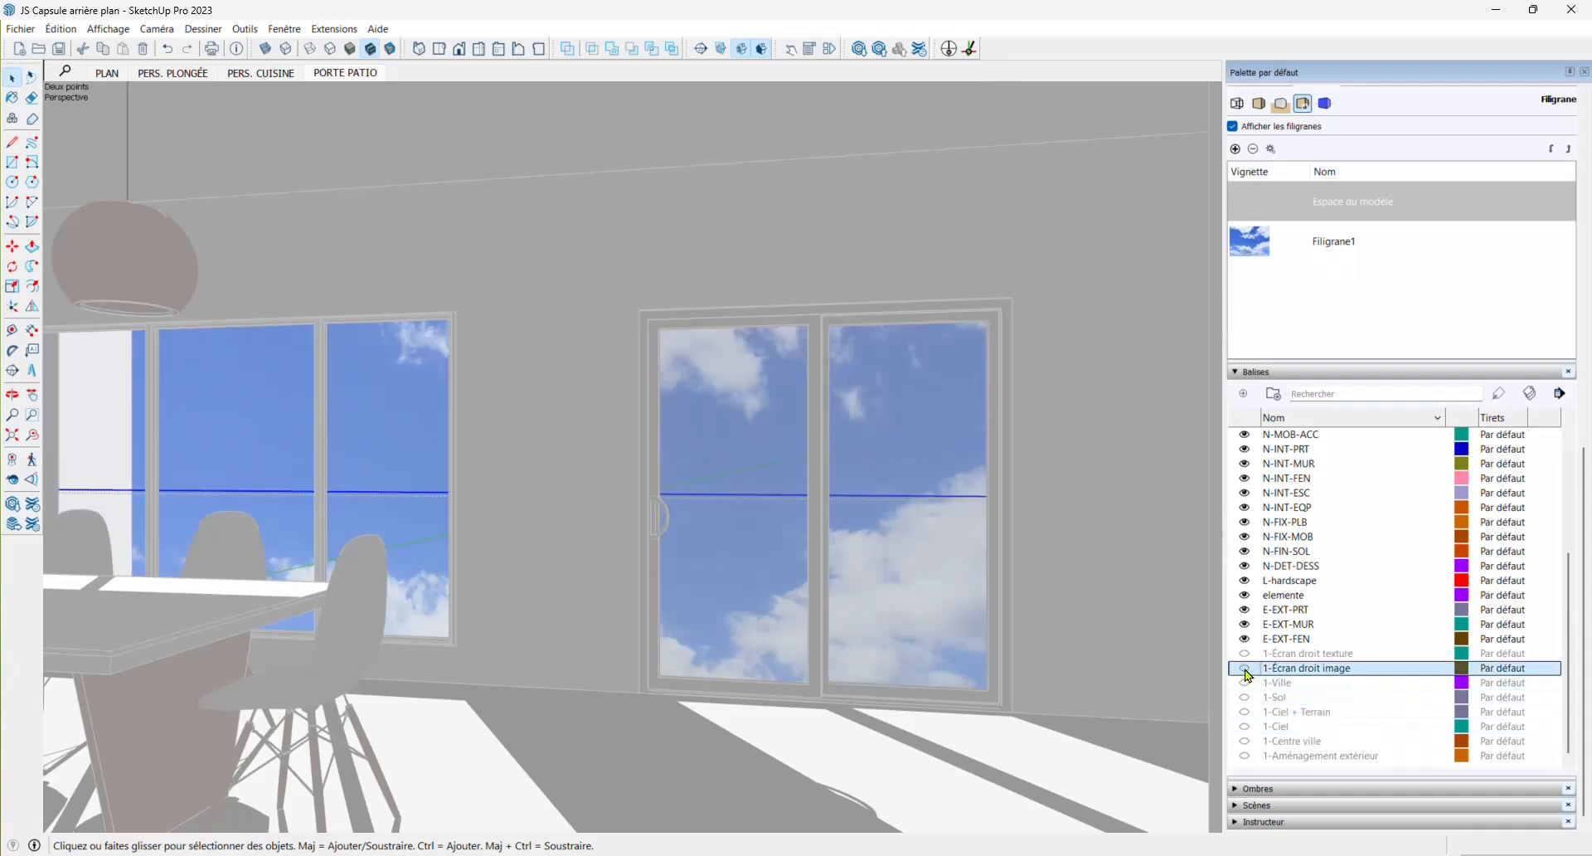
pyautogui.click(1320, 237)
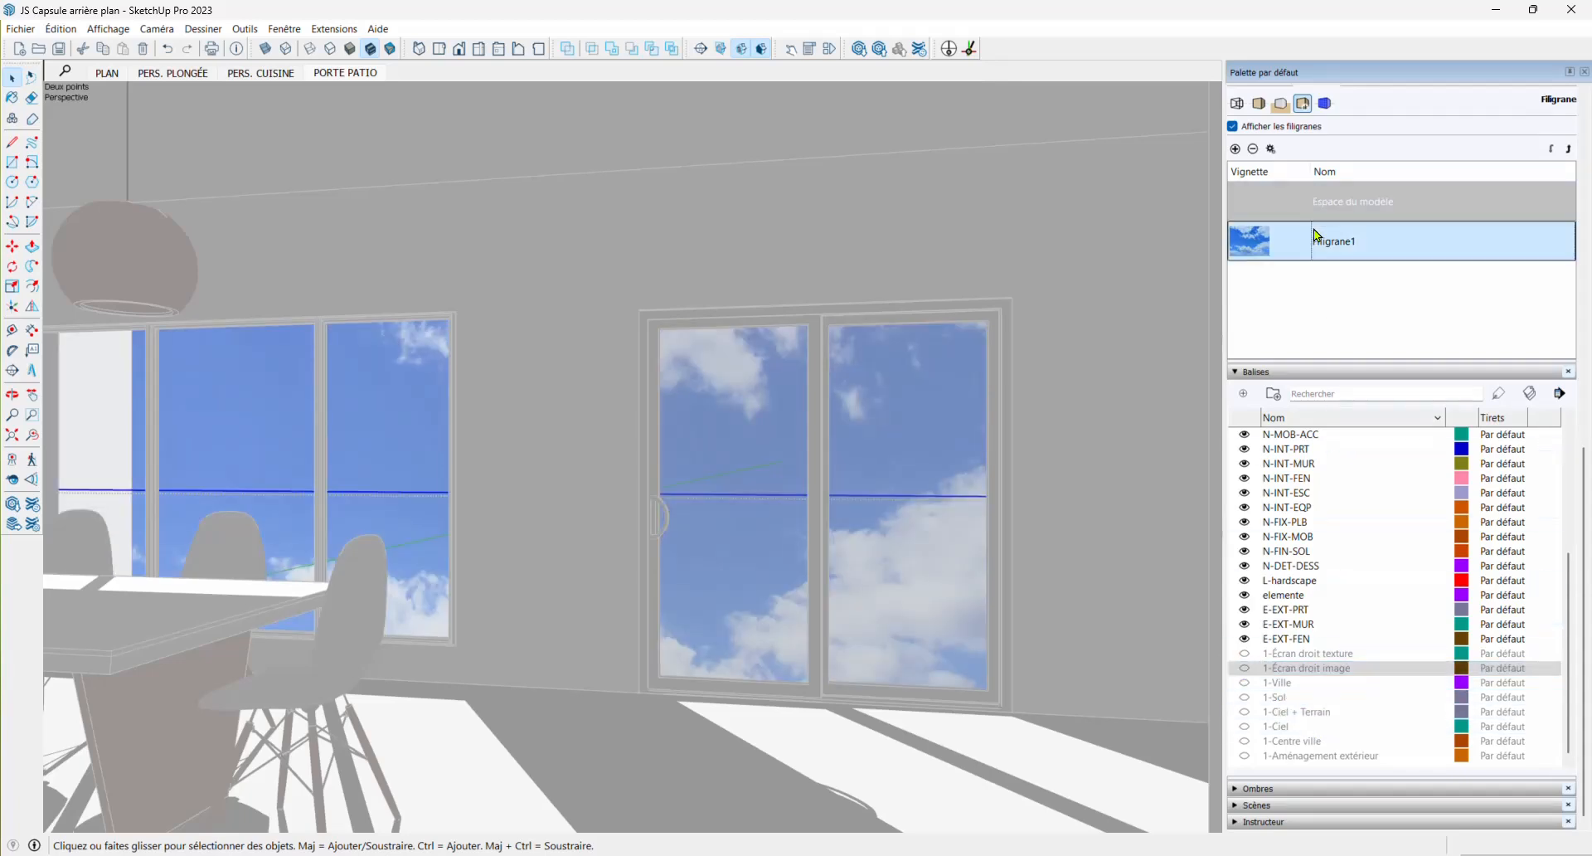
pyautogui.click(1253, 149)
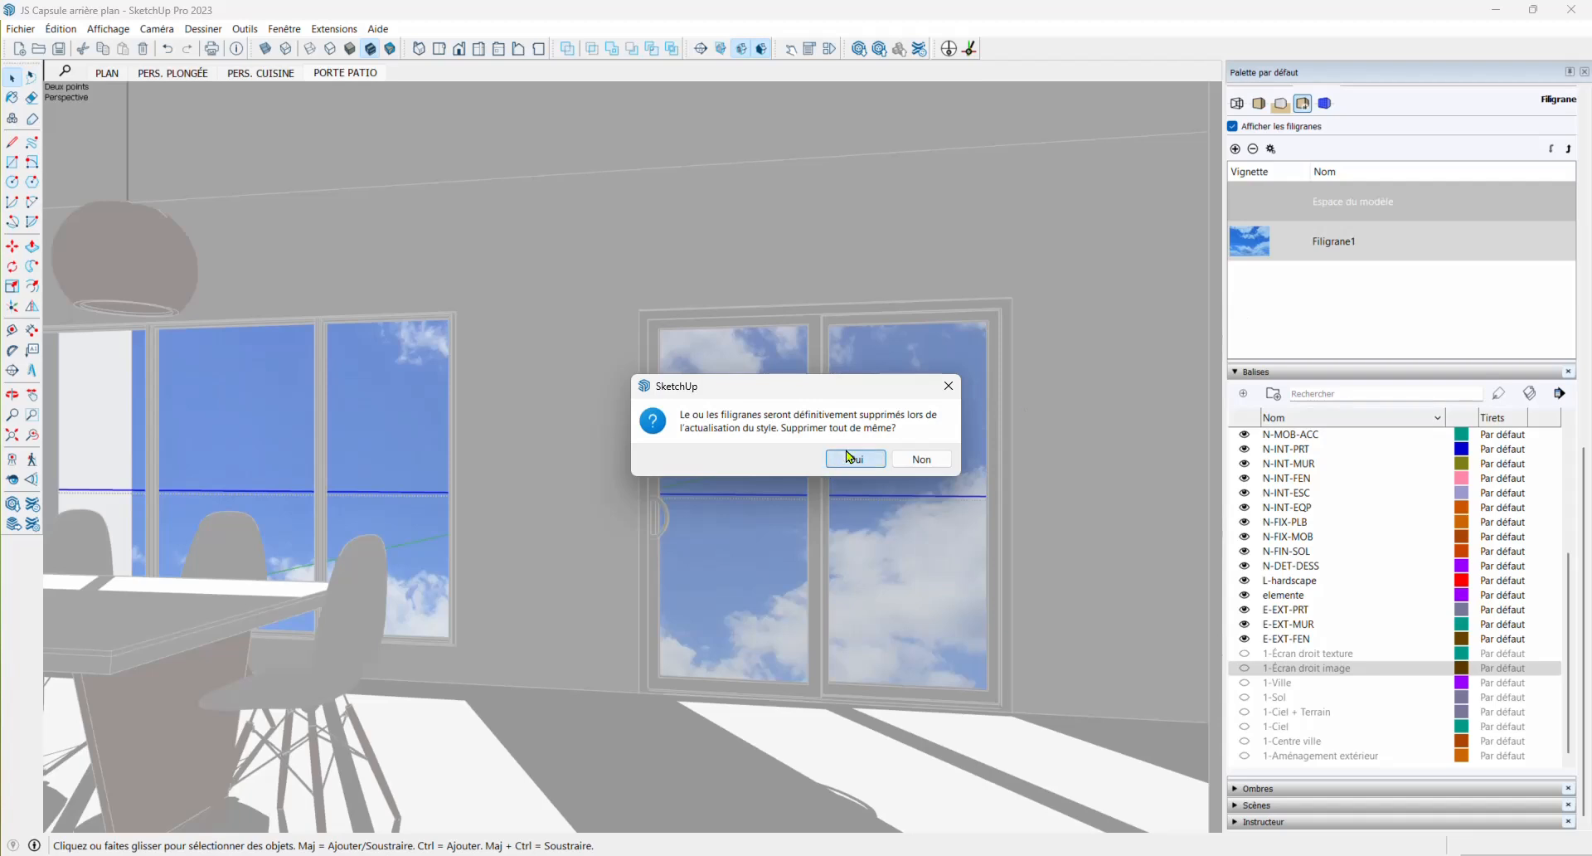
pyautogui.click(849, 460)
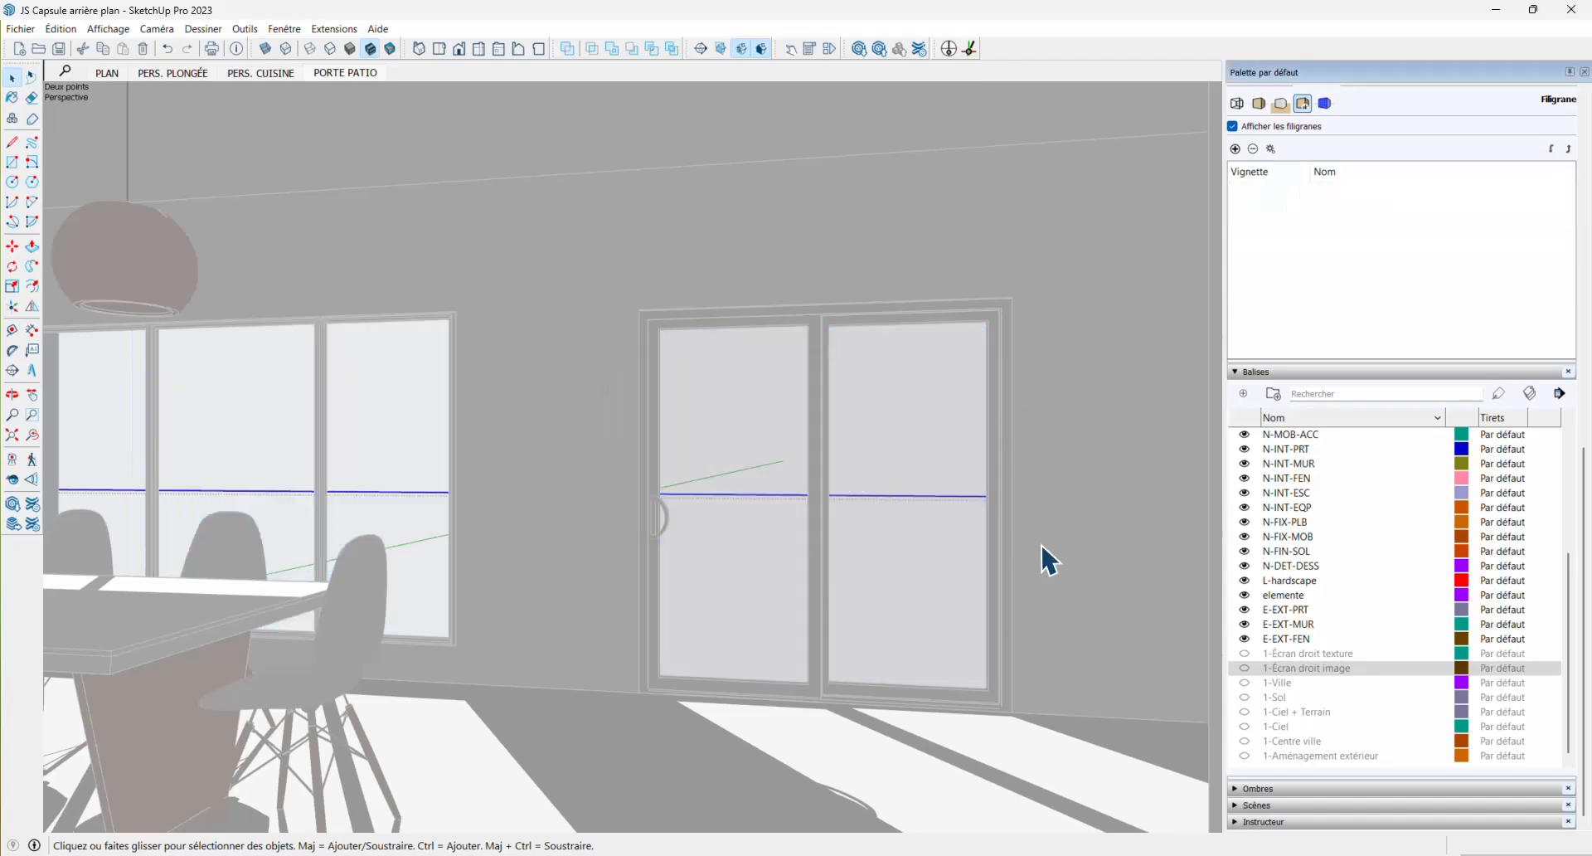
# Show the 1-Ciel + Terrain tag, then deselect the nested sky cylinder from outside and leave its group
pyautogui.click(780, 721)
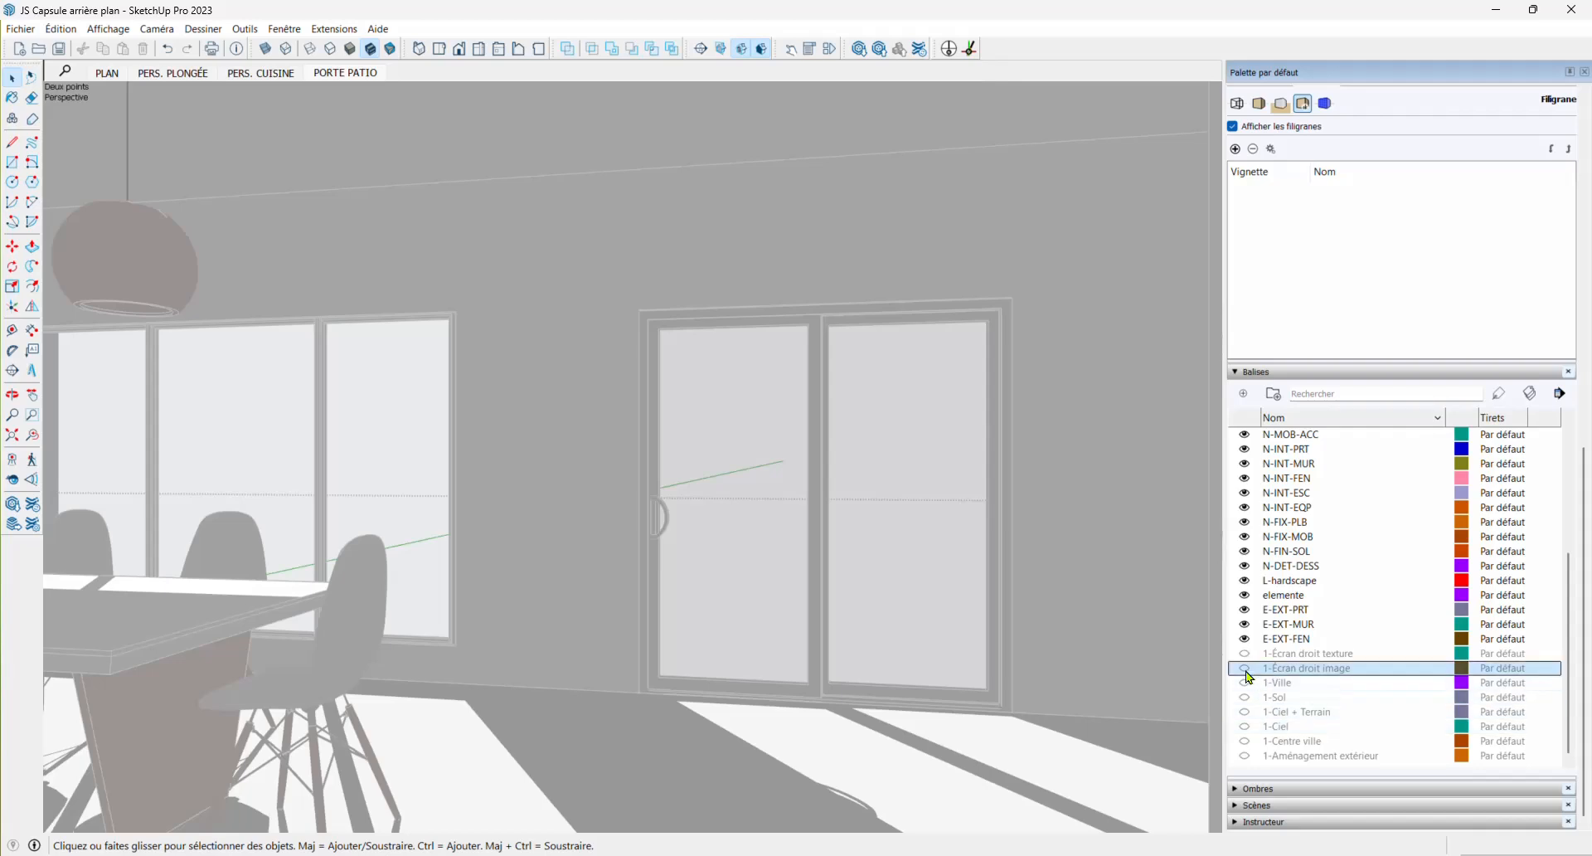
pyautogui.click(1244, 711)
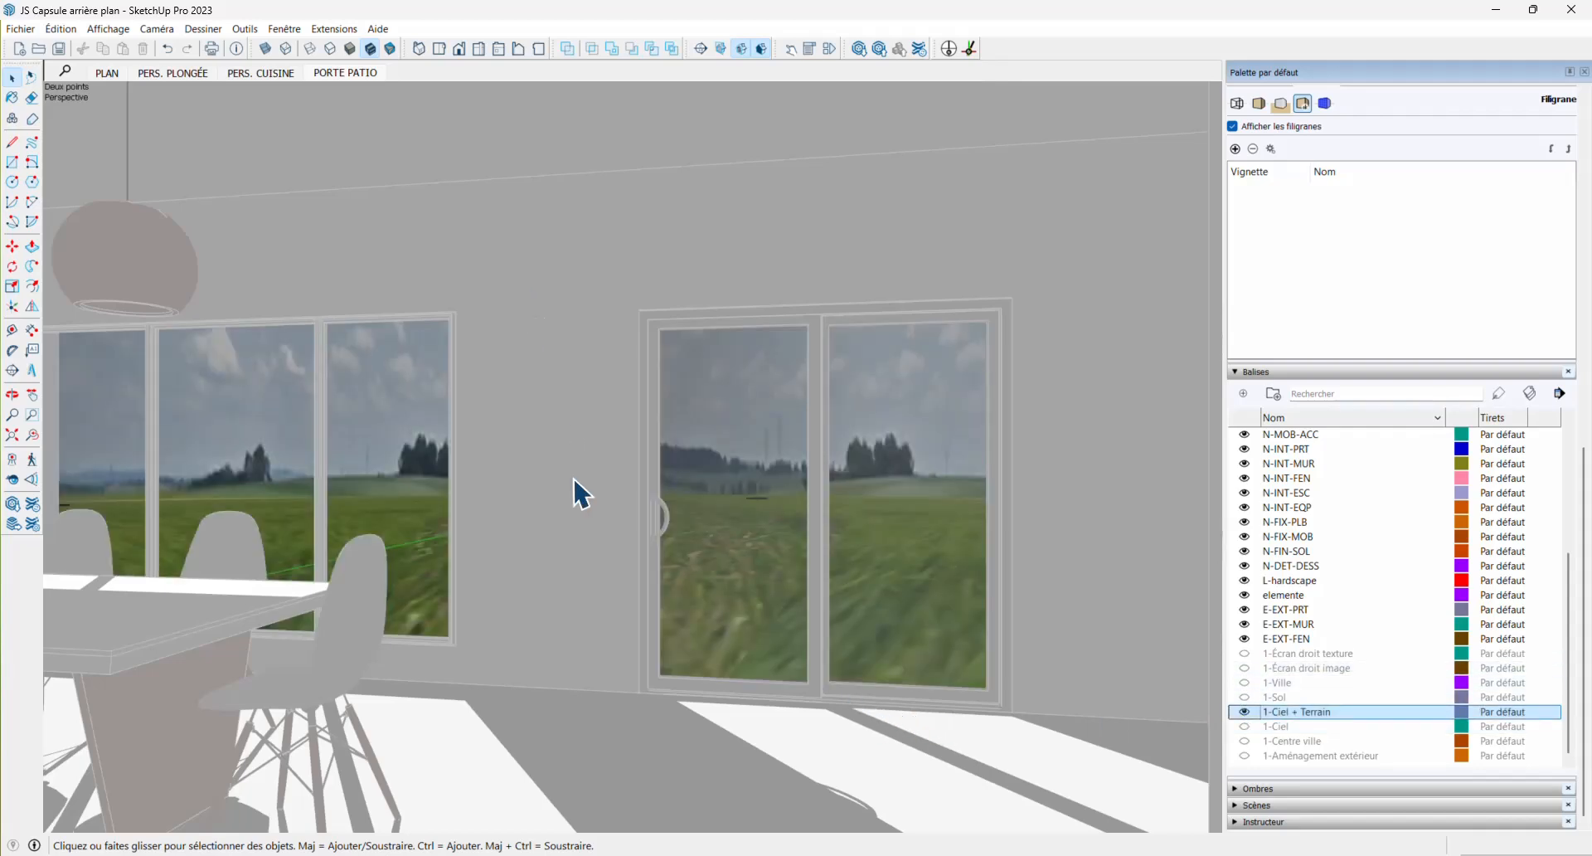
pyautogui.scroll(-6, 573, 476)
pyautogui.moveTo(516, 567); pyautogui.dragTo(835, 646, button='middle')
pyautogui.scroll(-2, 812, 622)
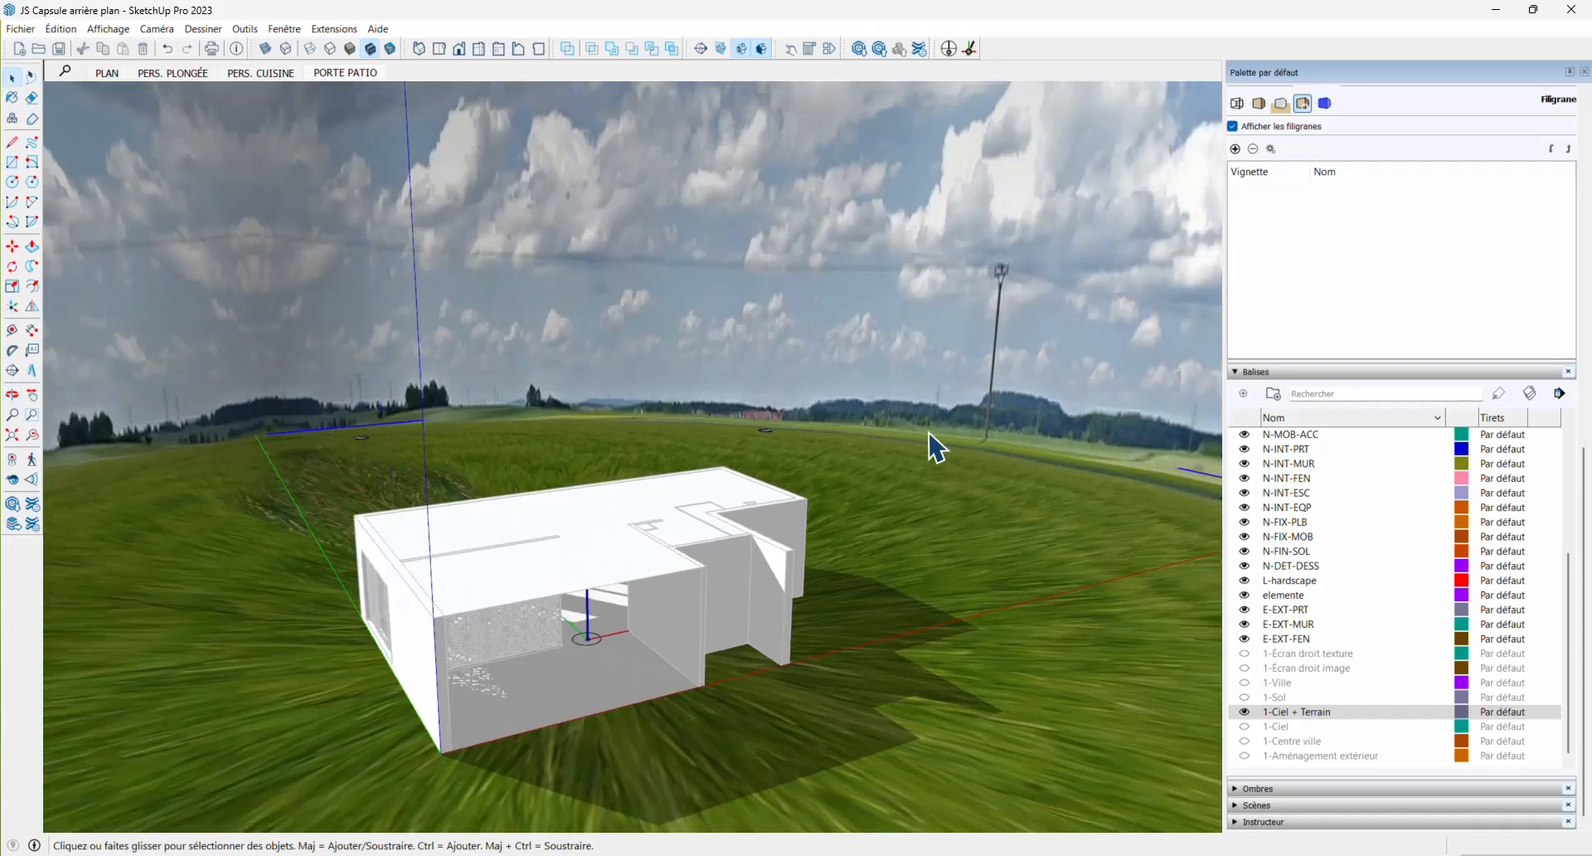
pyautogui.scroll(-8, 834, 611)
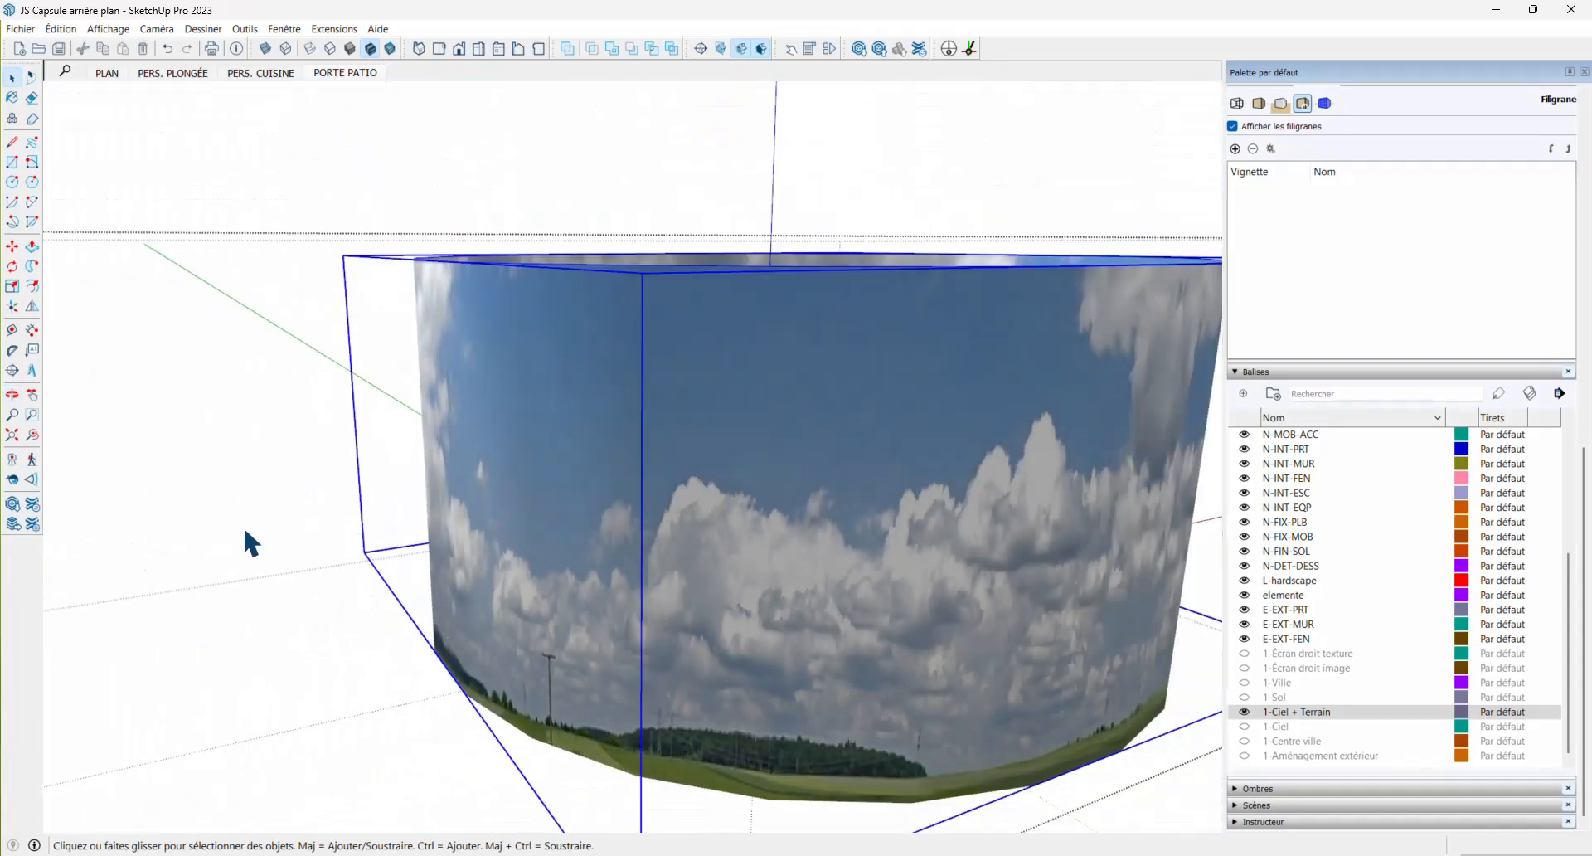
pyautogui.click(244, 530)
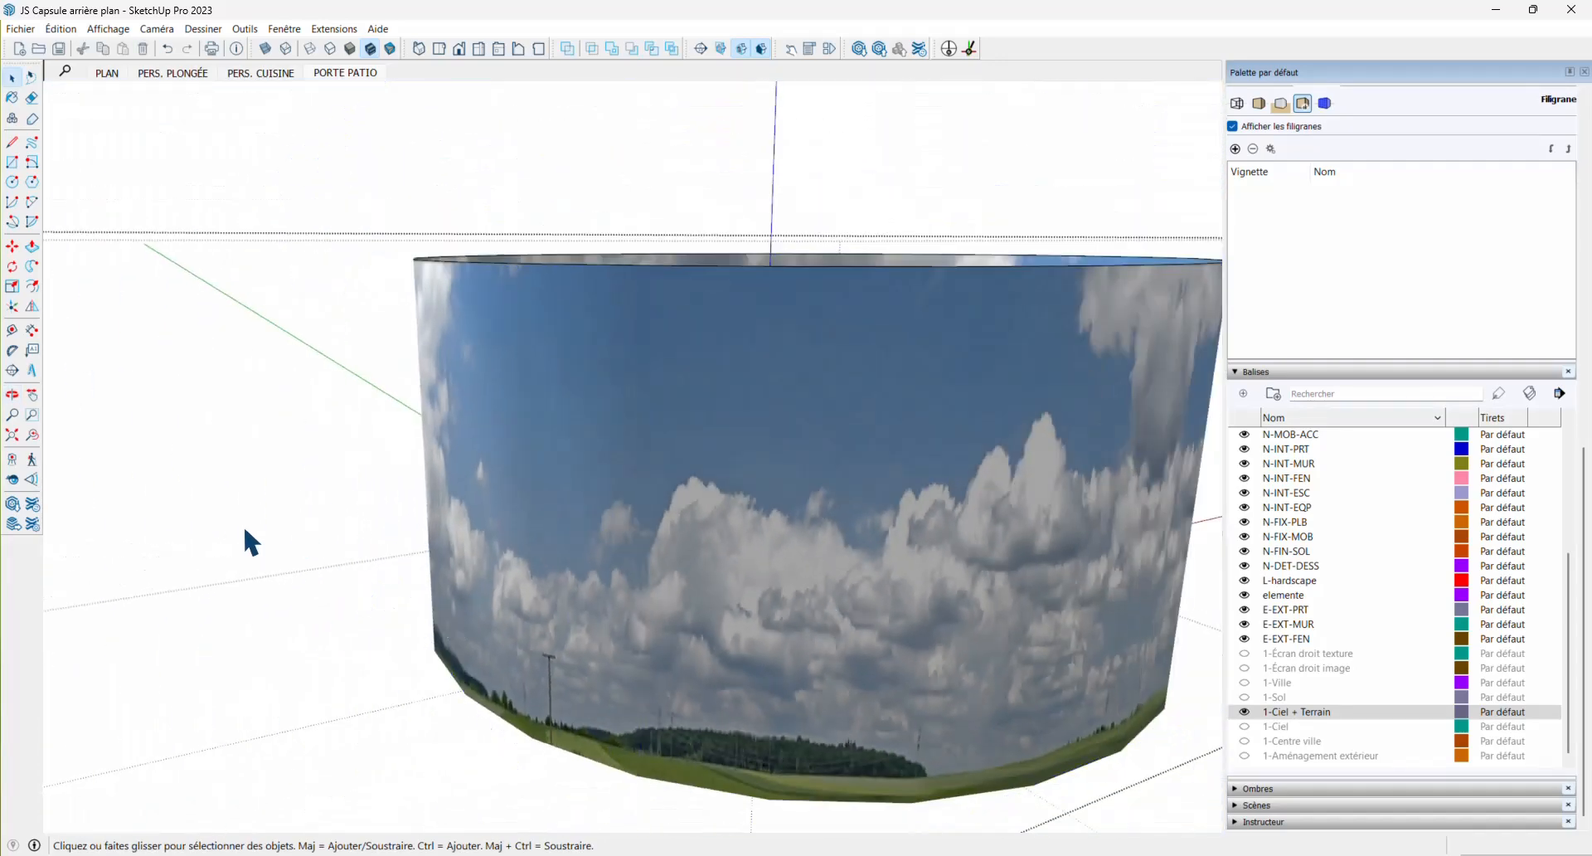
# In the PORTE PATIO scene, hide the 1-Écran droit image and 1-Sol tags and delete the Filigrane1 sky watermark
pyautogui.click(358, 73)
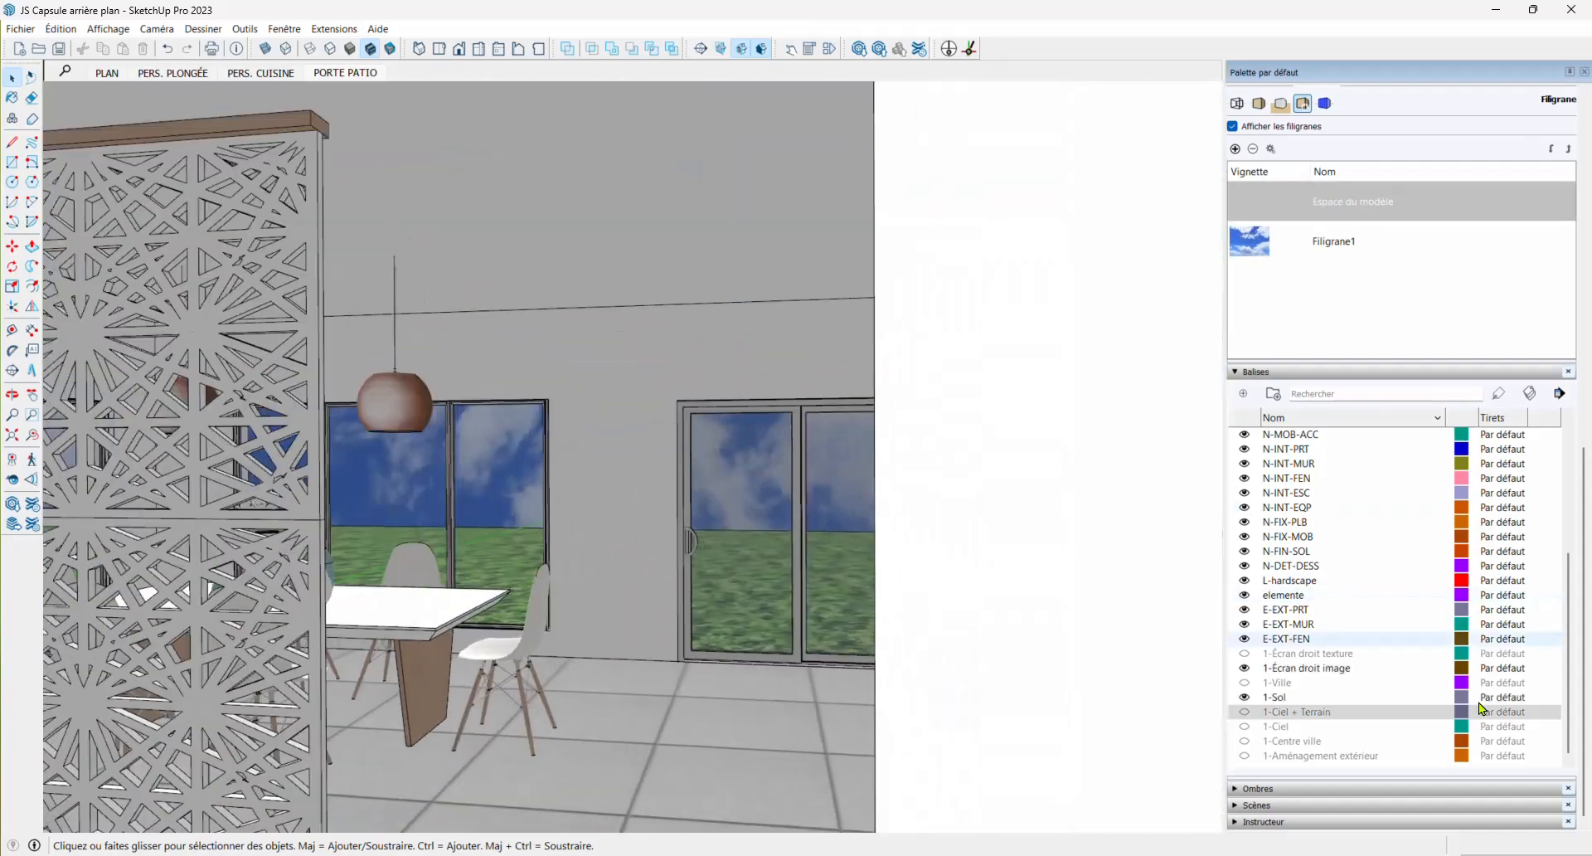
pyautogui.click(1246, 698)
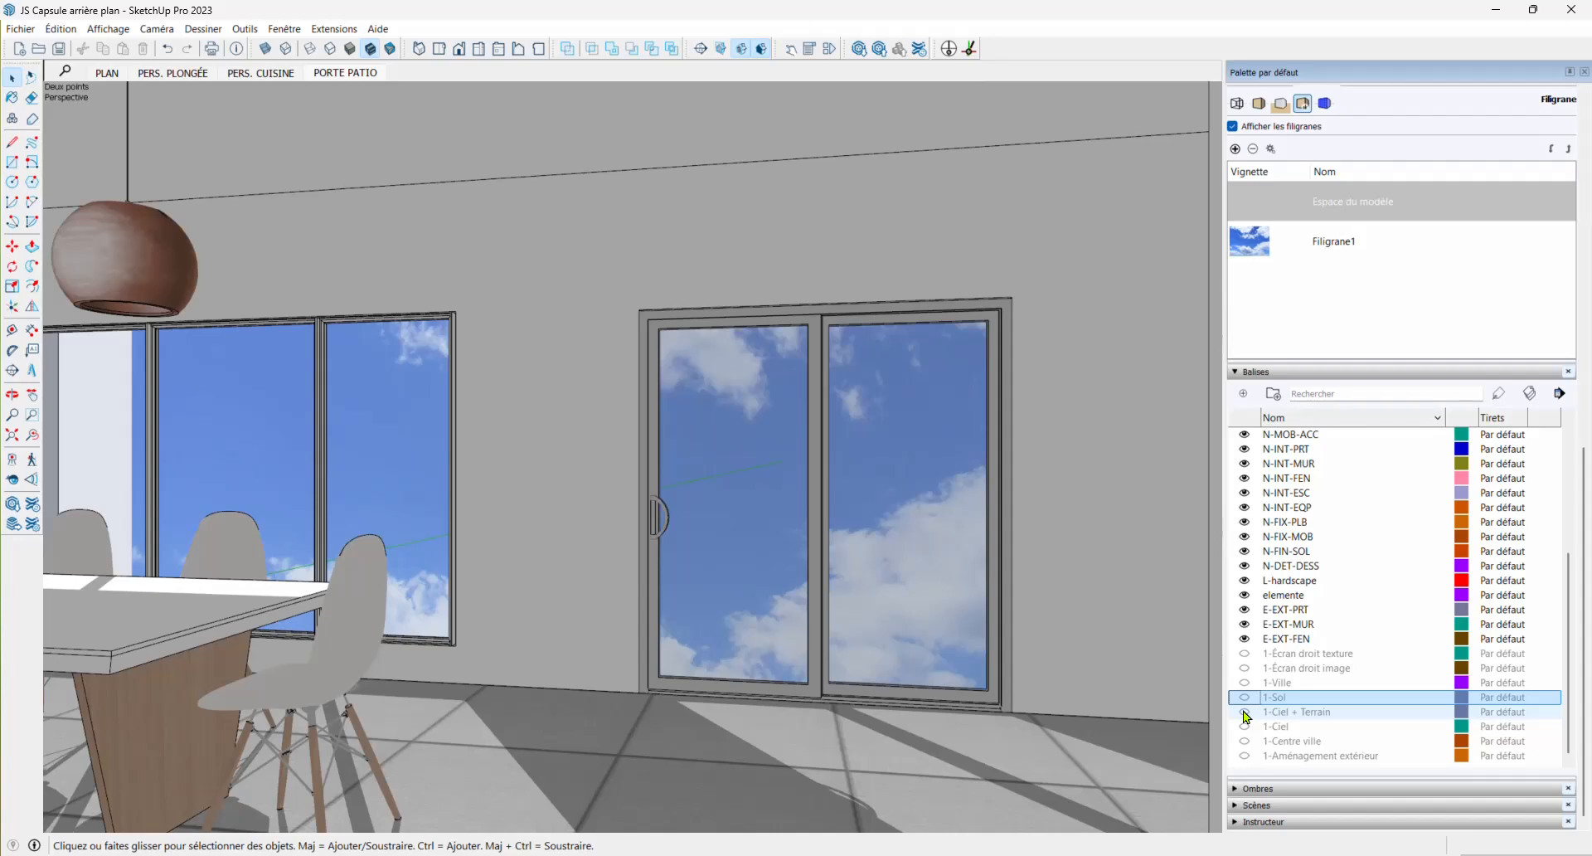
pyautogui.click(1265, 242)
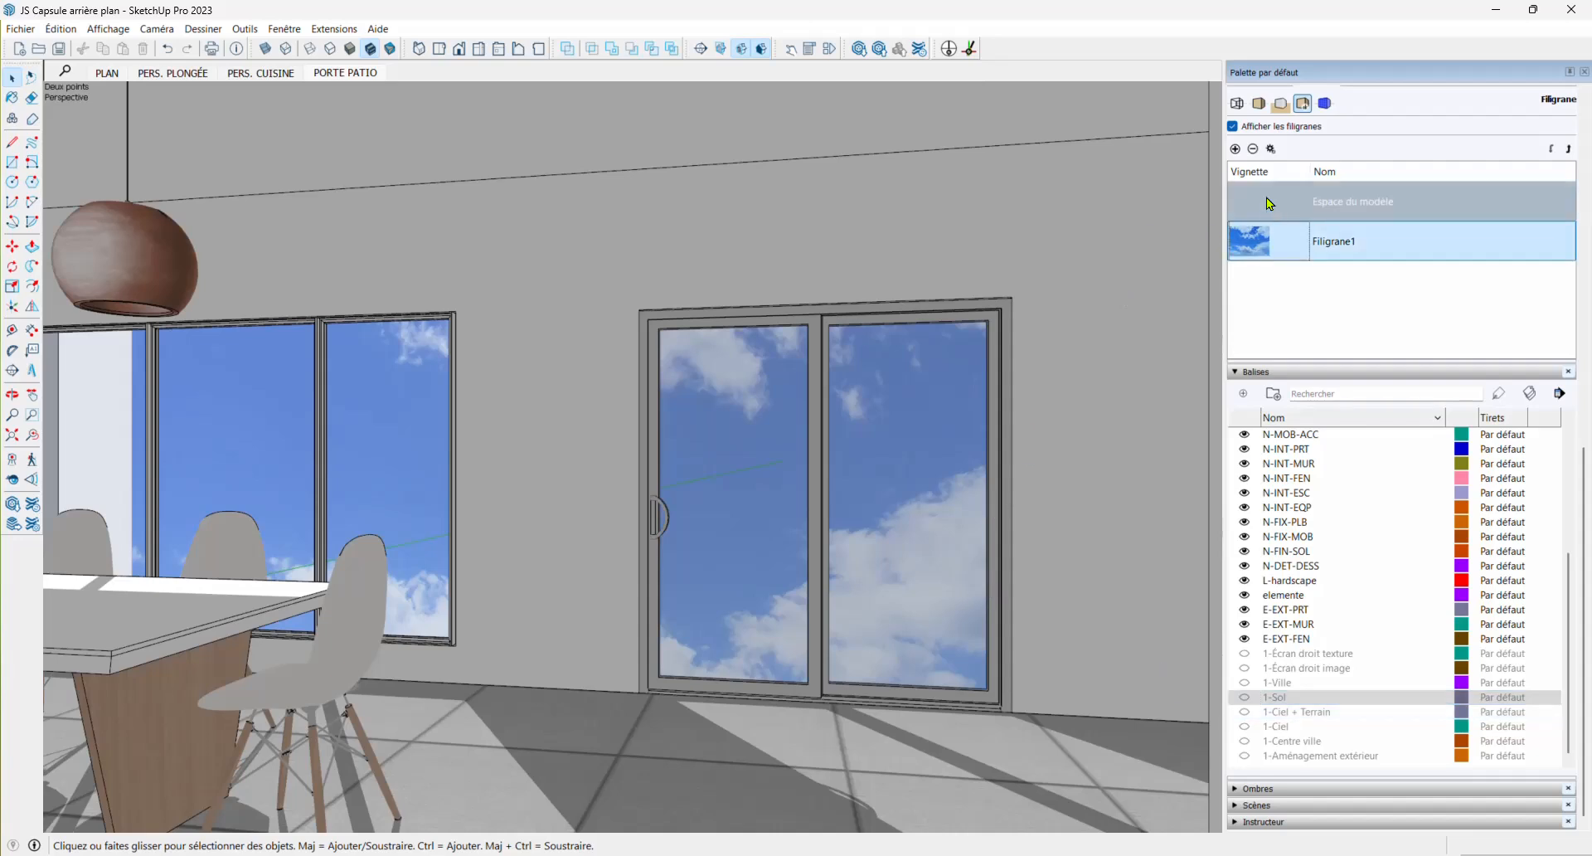
pyautogui.click(1252, 150)
pyautogui.click(857, 461)
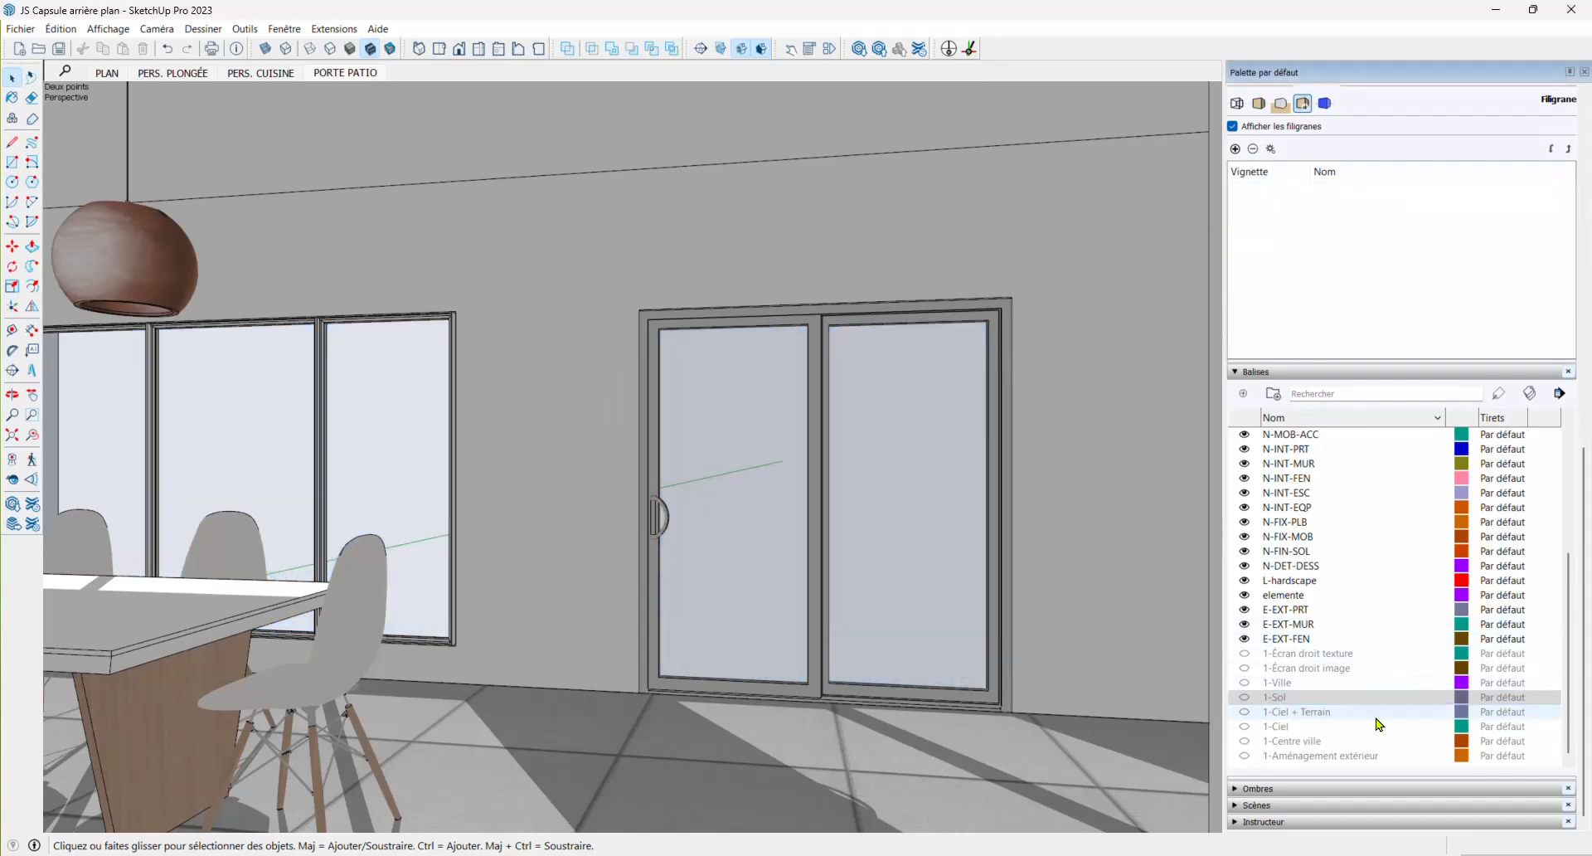
# Preview the 1-Ciel + Terrain tag through the openings, with and without the 1-Aménagement extérieur tag, and leave both hidden
pyautogui.click(1243, 712)
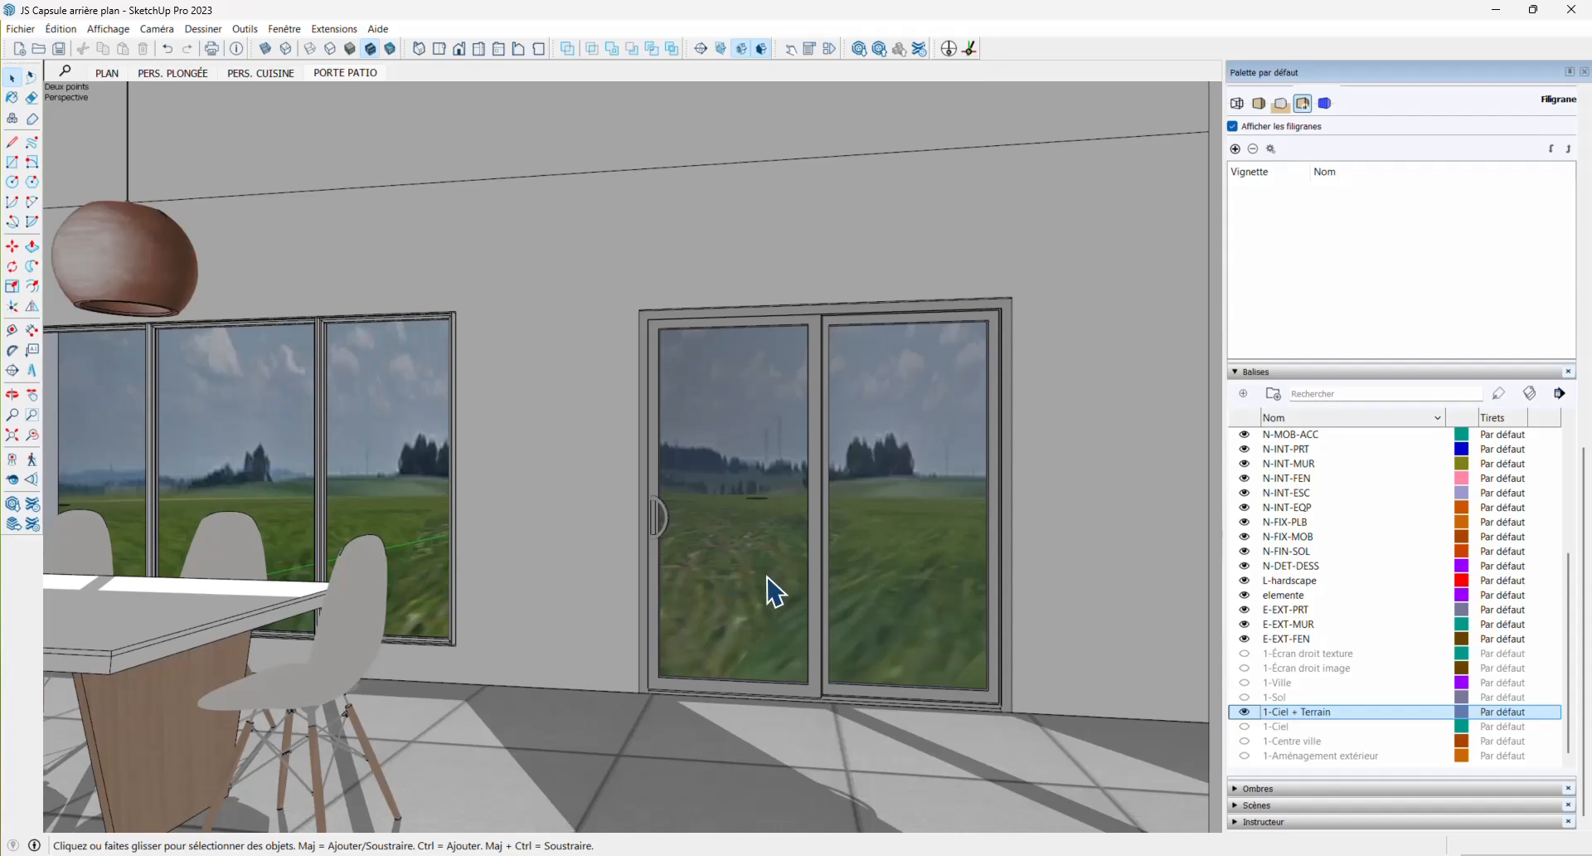
pyautogui.click(1245, 756)
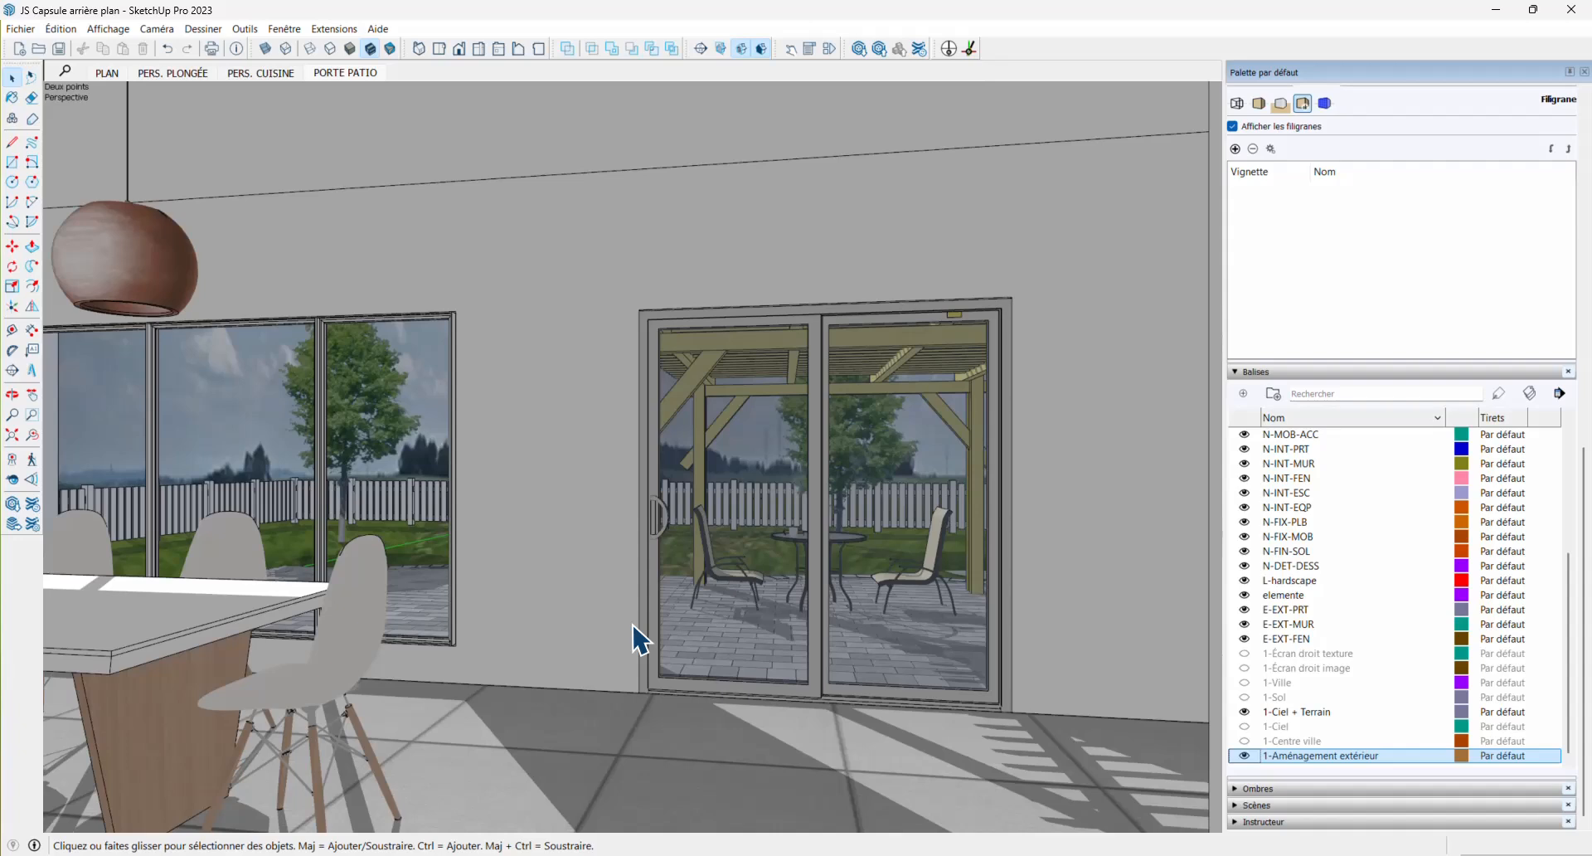
pyautogui.click(1243, 755)
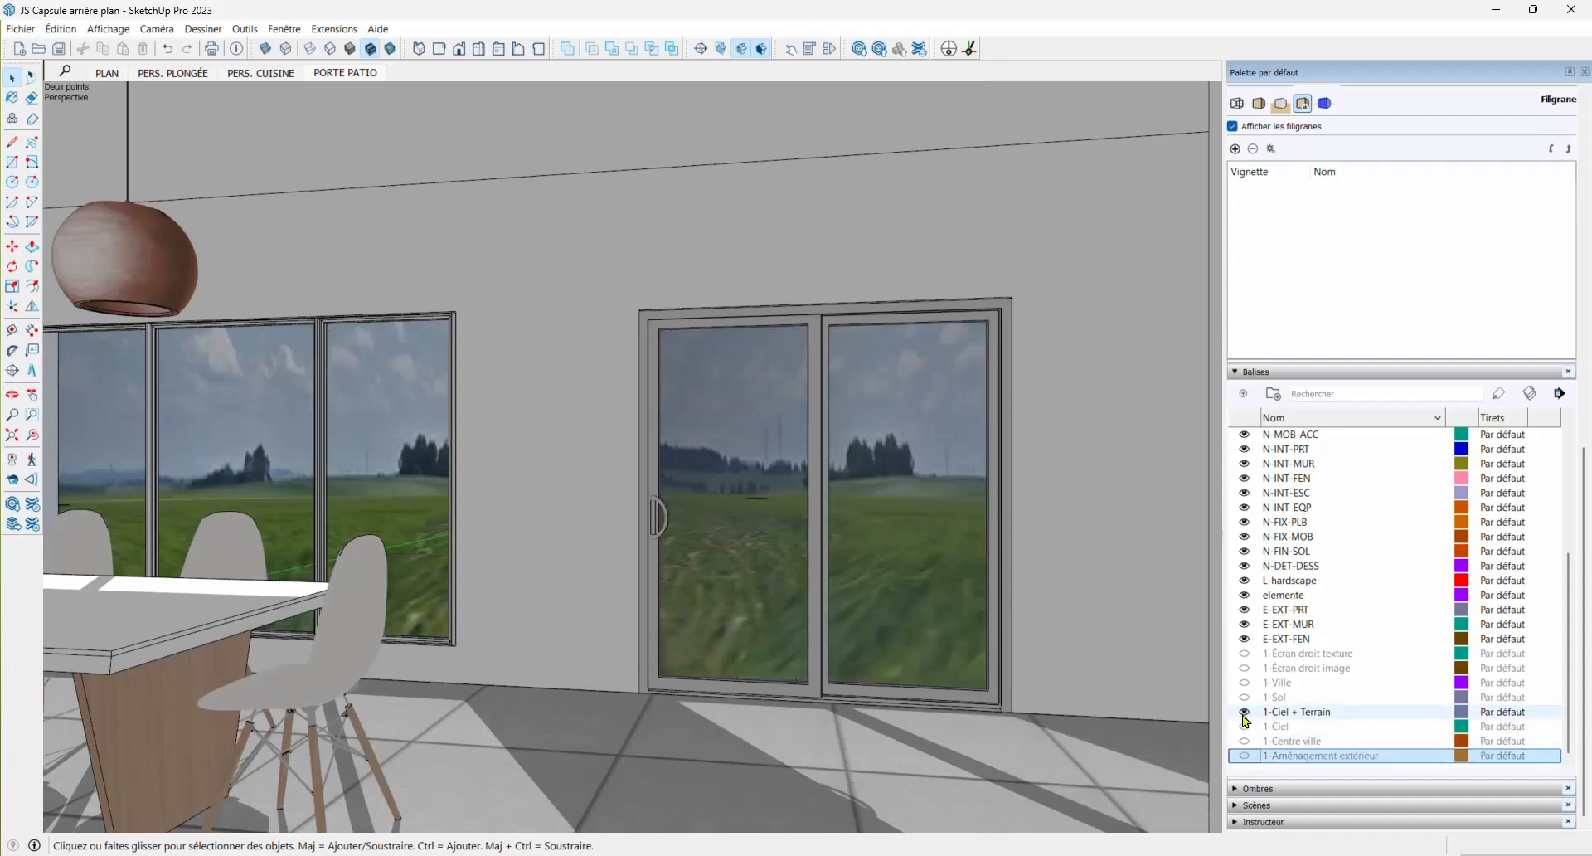
pyautogui.click(1244, 712)
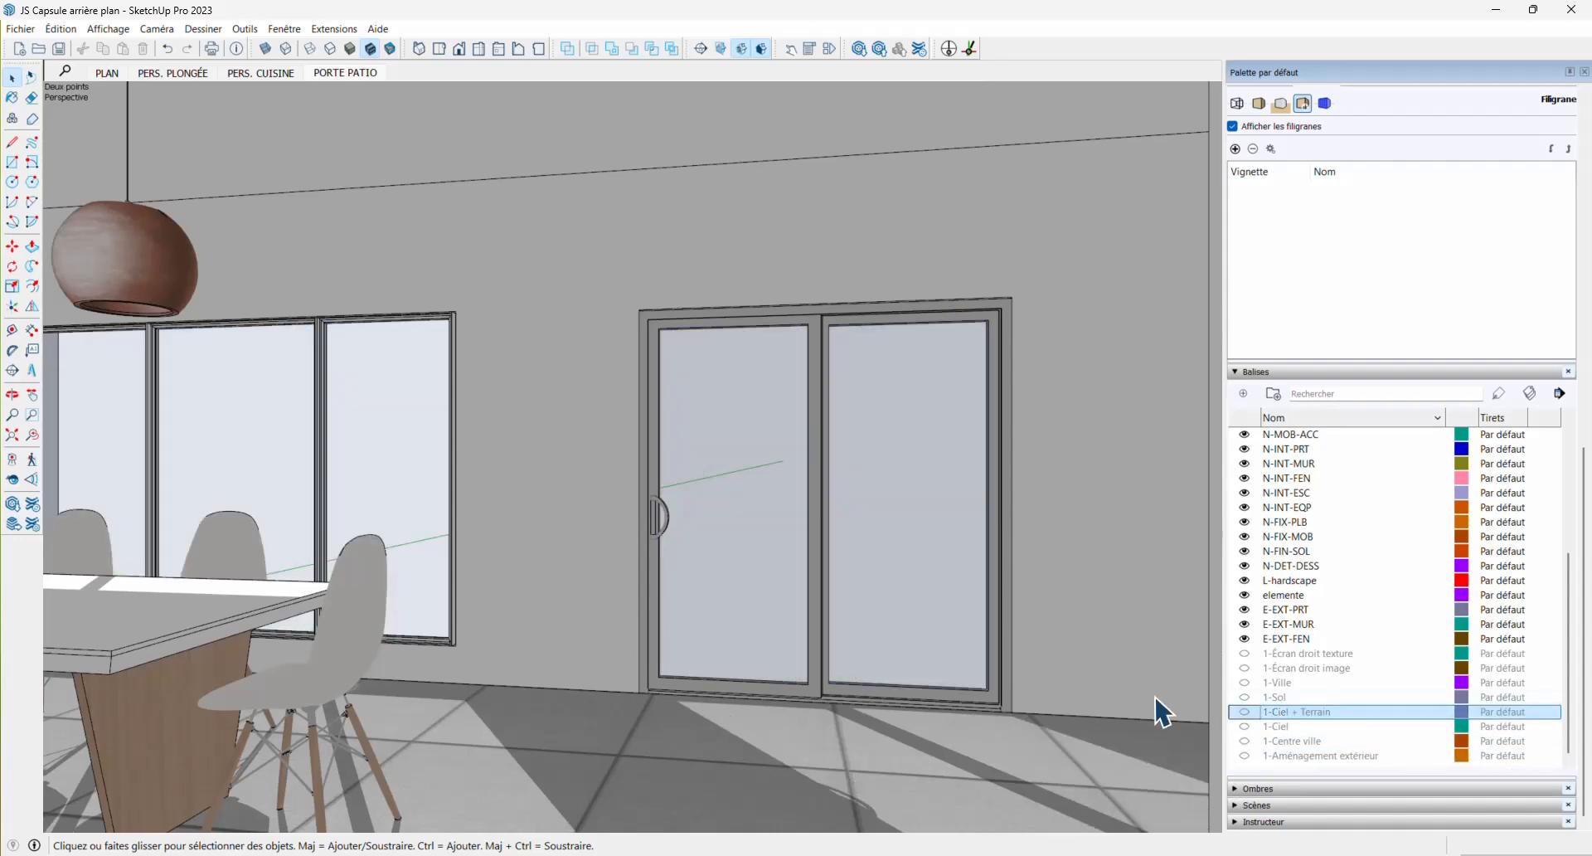
# Turn the model's shadows off to compare the interior without them, and turn them back on
pyautogui.click(1250, 787)
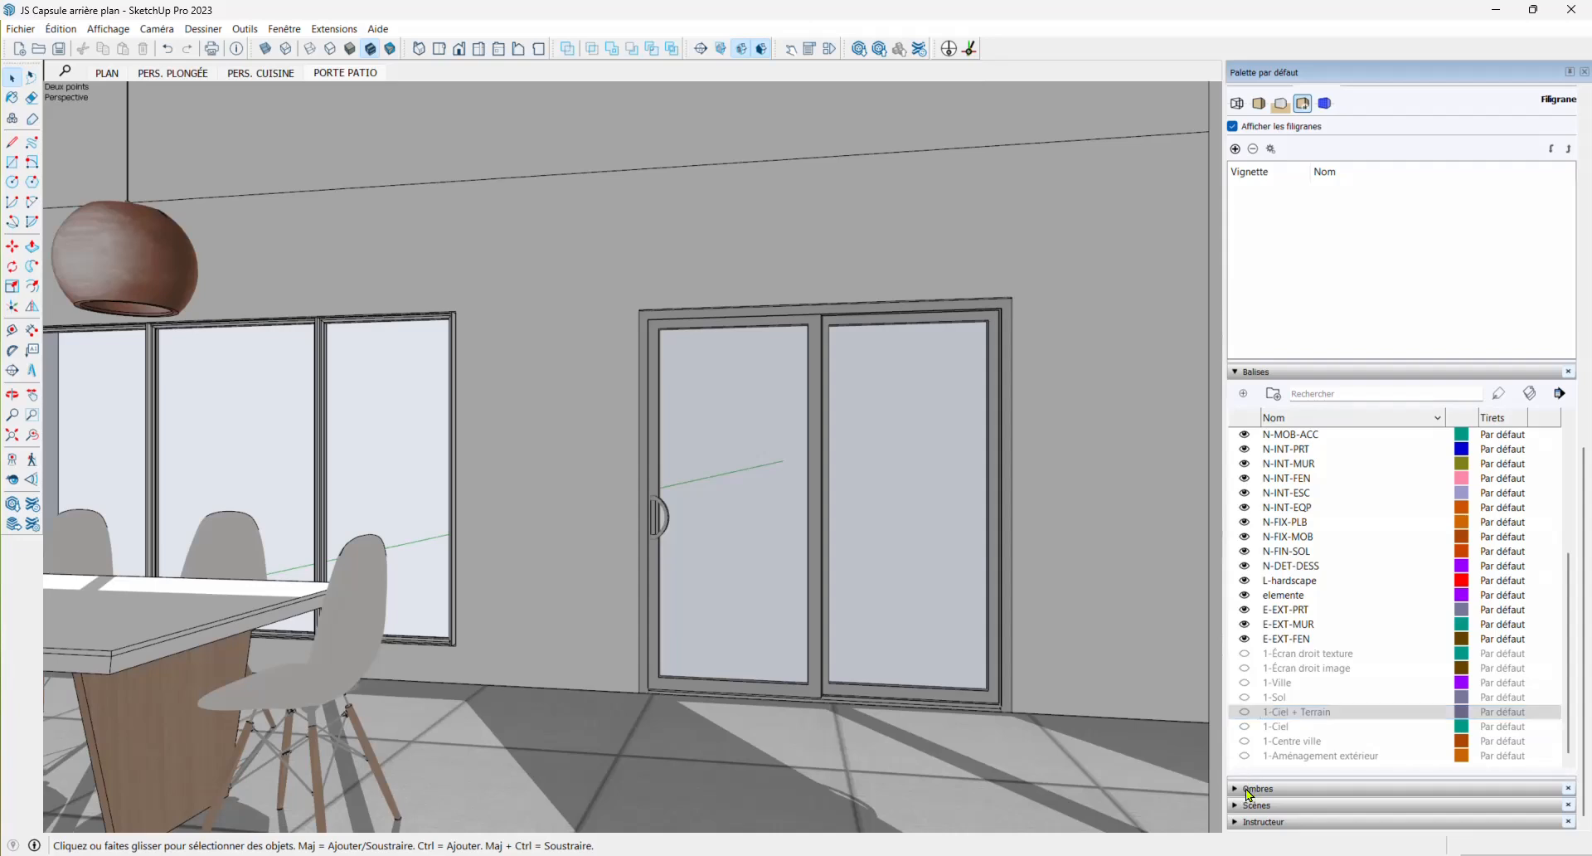
pyautogui.click(1244, 816)
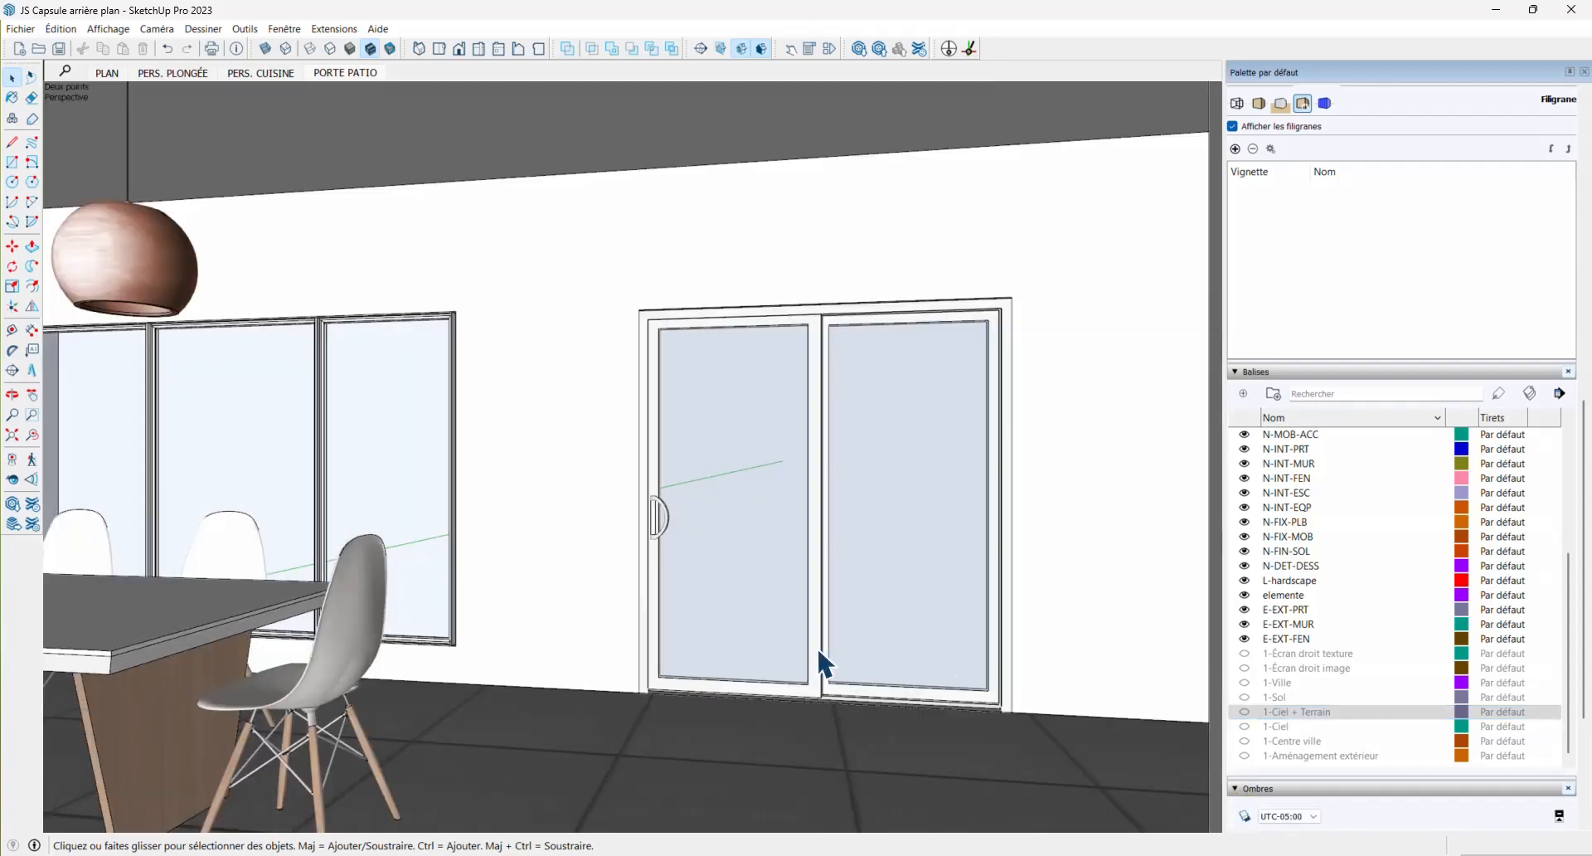
pyautogui.scroll(-2, 1256, 796)
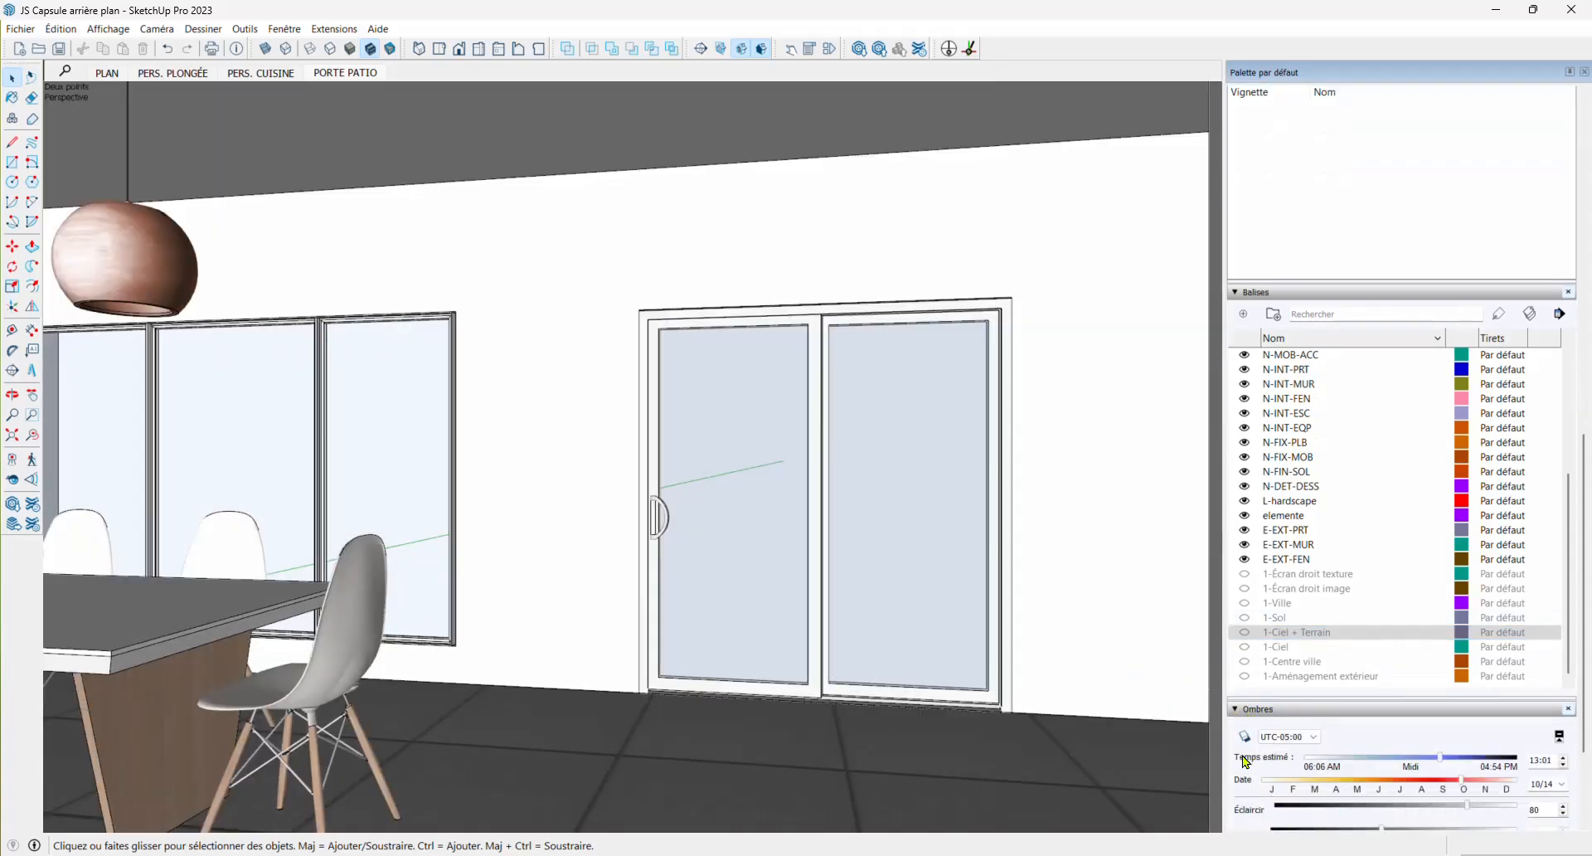
pyautogui.scroll(-2, 1243, 758)
pyautogui.click(1246, 659)
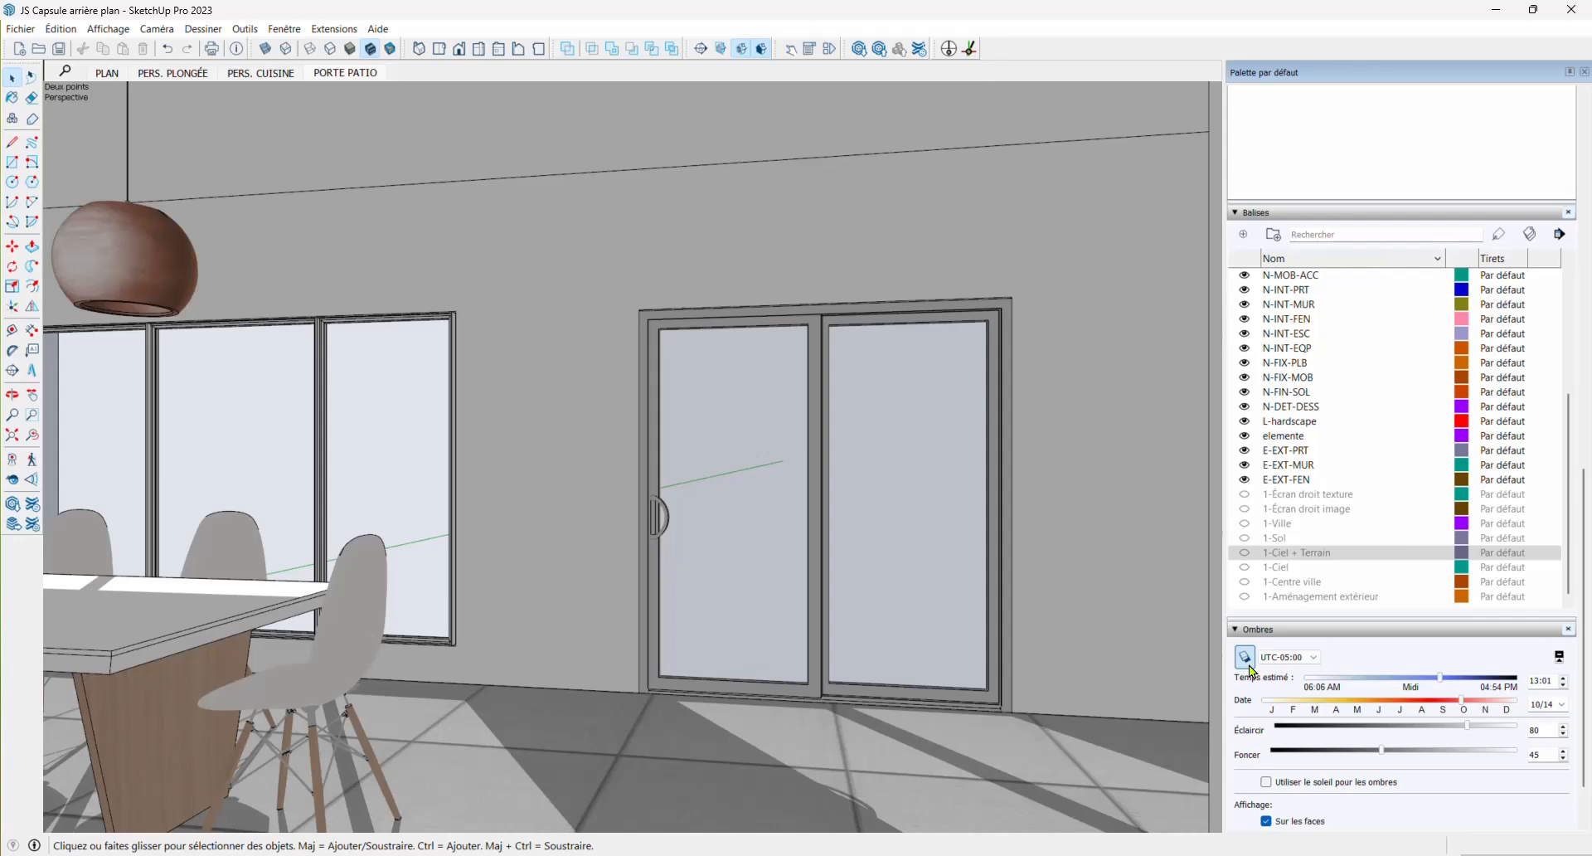
# Show the 1-Écran droit image, 1-Sol and 1-Aménagement extérieur tags behind the windows and patio door
pyautogui.click(1245, 509)
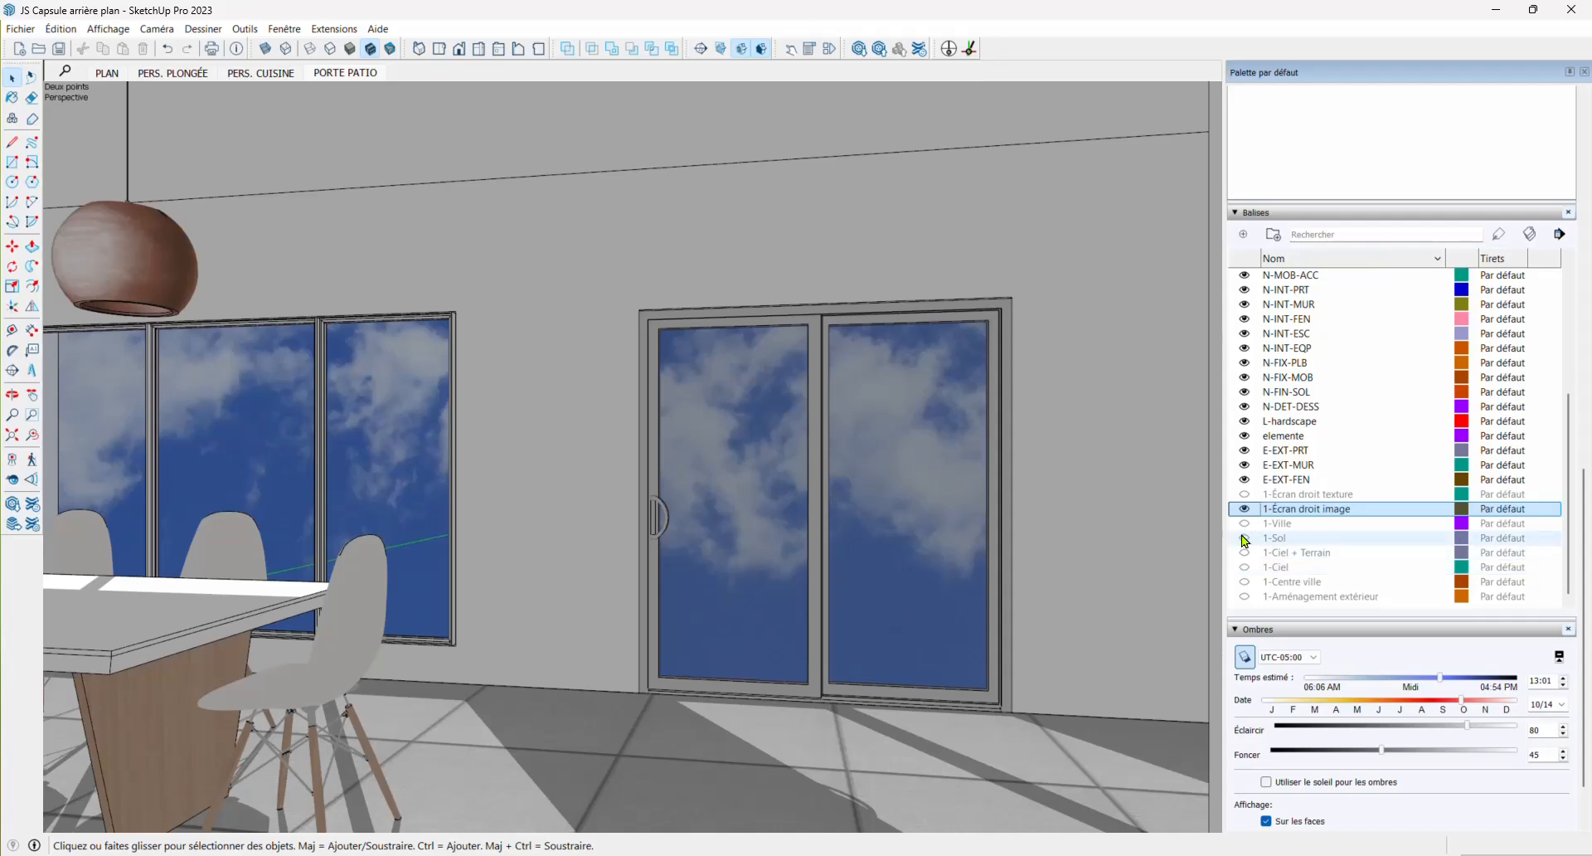
pyautogui.click(1244, 538)
pyautogui.click(1245, 538)
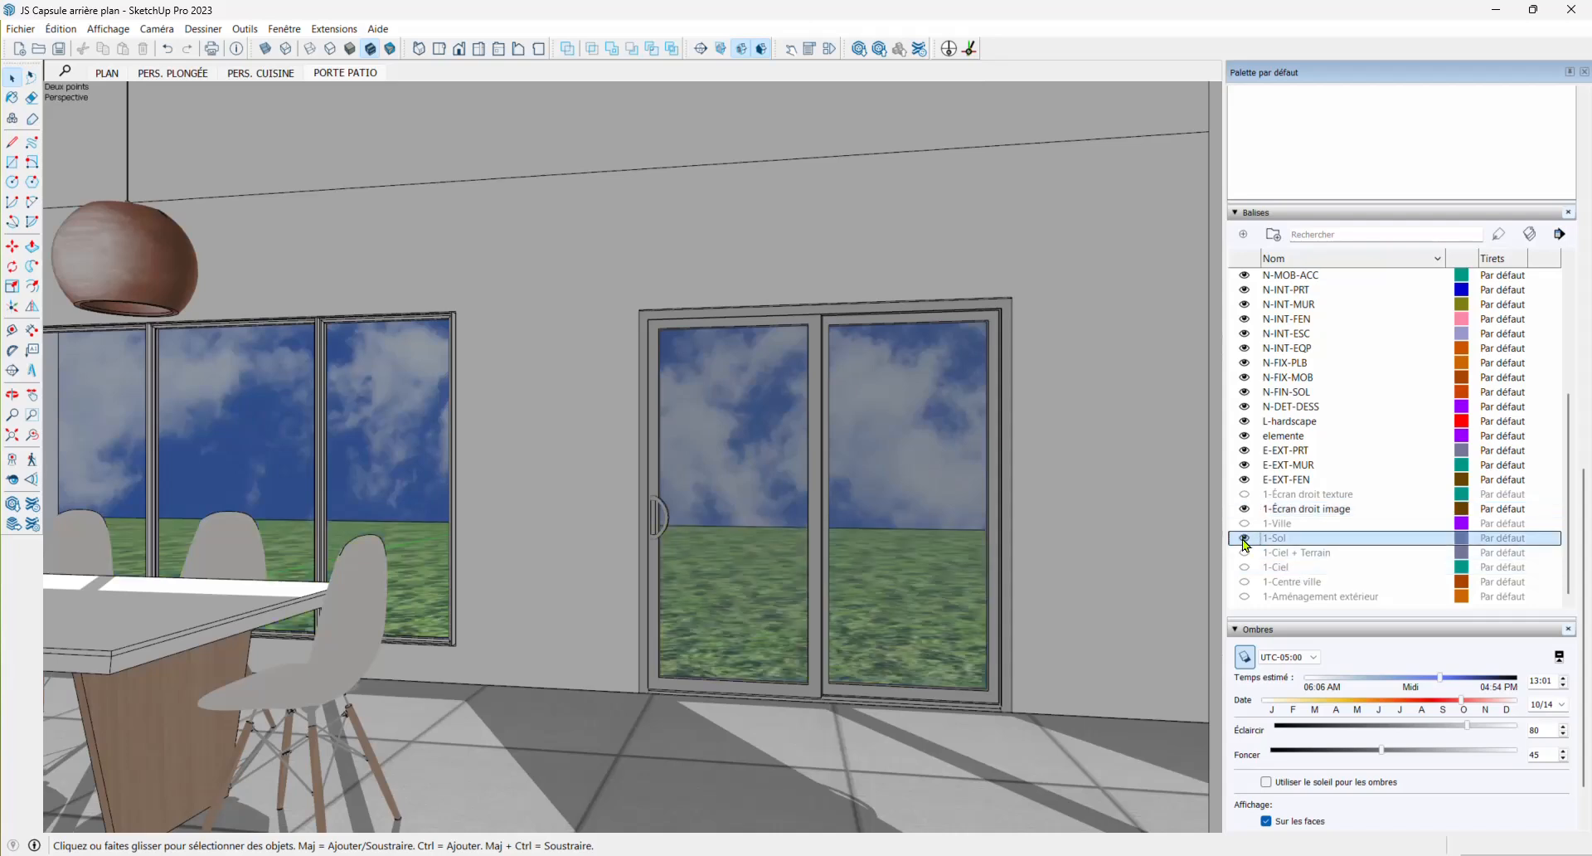
pyautogui.click(1245, 596)
pyautogui.click(1244, 597)
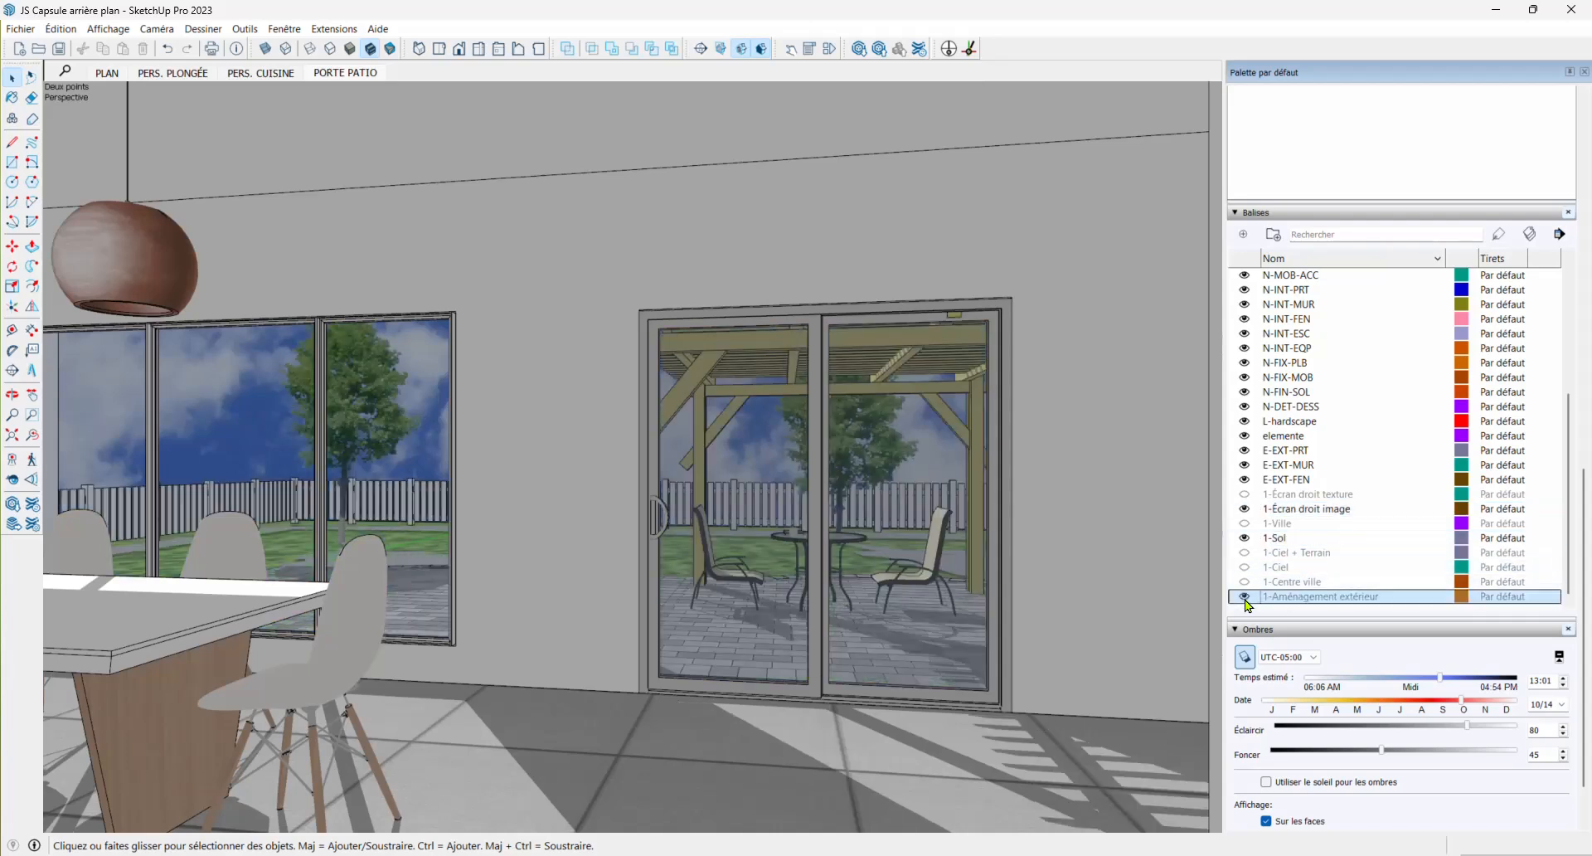